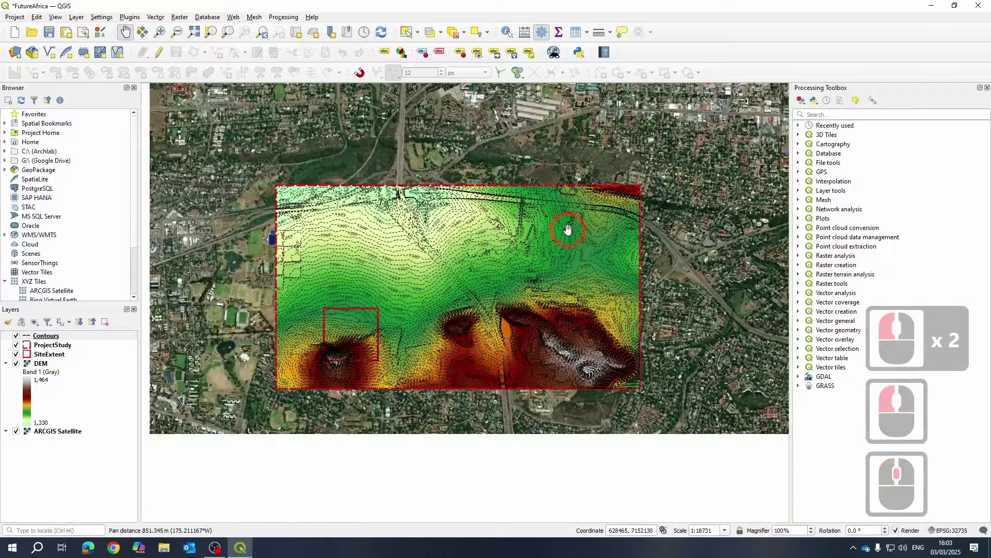
- Hide the Contours, ProjectStudy, SiteExtent and DEM layers so that only the ARCGIS Satellite imagery is displayed
{"action": "scroll", "coordinate": [562, 316], "scroll_direction": "up", "scroll_amount": 2}
{"action": "scroll", "coordinate": [454, 300], "scroll_direction": "down", "scroll_amount": 1}
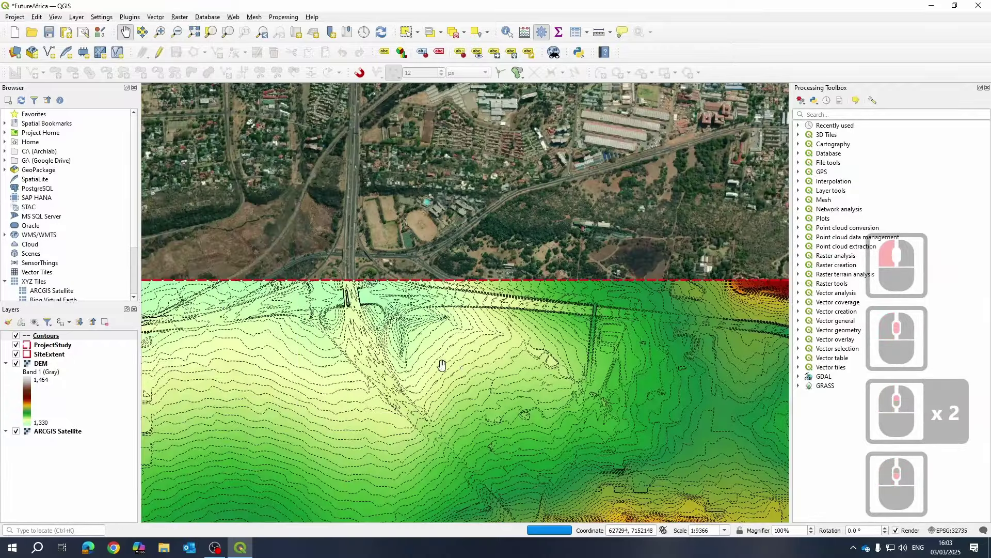
{"action": "left_click_drag", "start_coordinate": [506, 308], "coordinate": [522, 229]}
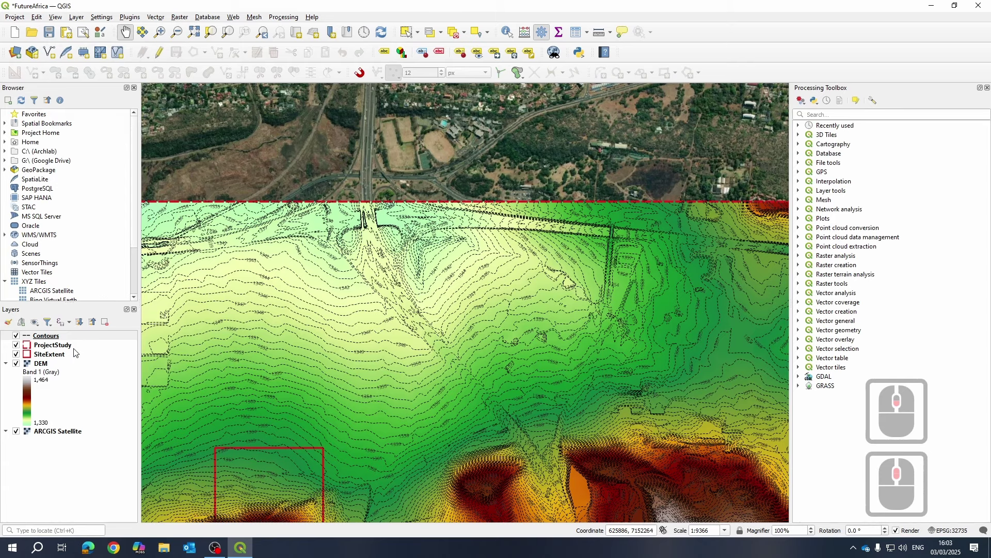
{"action": "scroll", "coordinate": [396, 216], "scroll_direction": "down", "scroll_amount": 1}
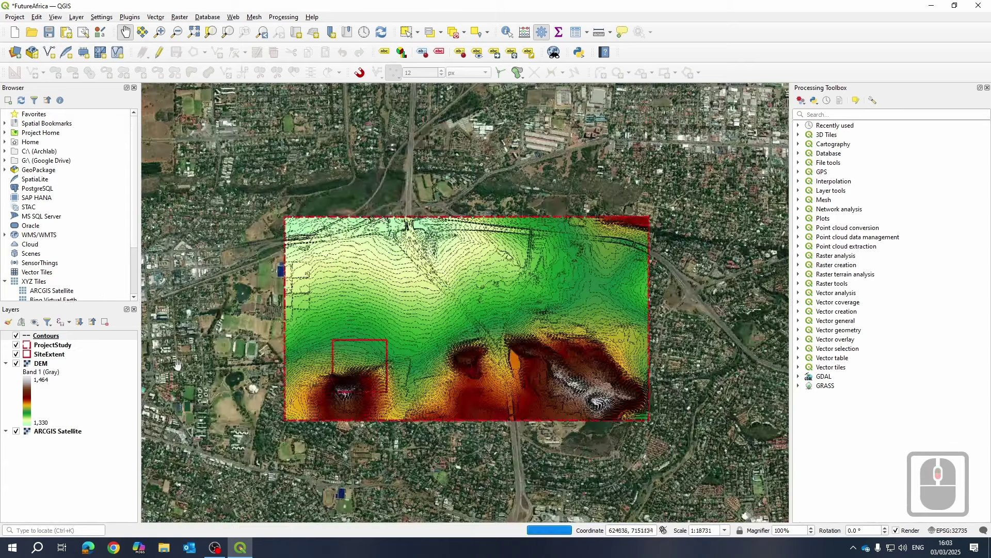
{"action": "left_click", "coordinate": [29, 337]}
{"action": "left_click", "coordinate": [17, 362]}
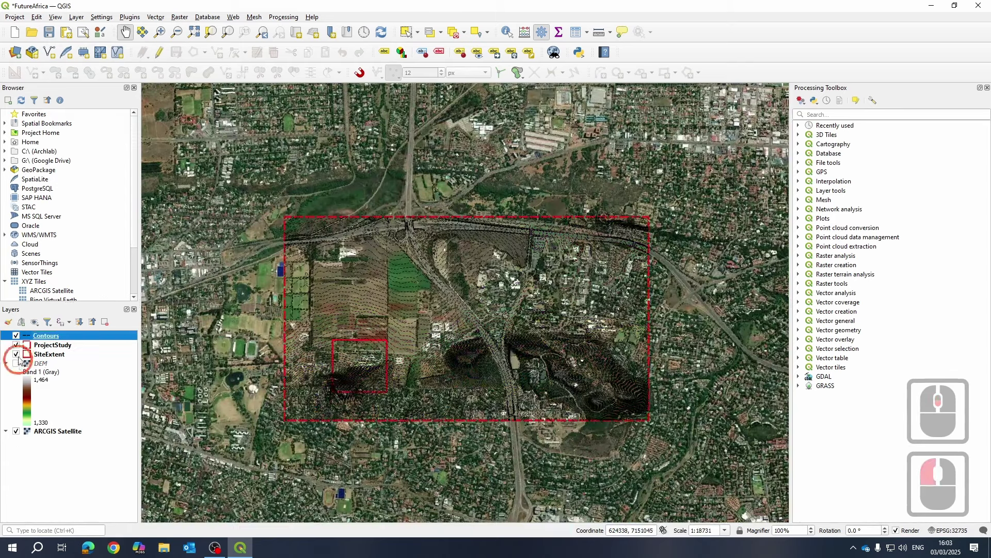
{"action": "left_click", "coordinate": [16, 362]}
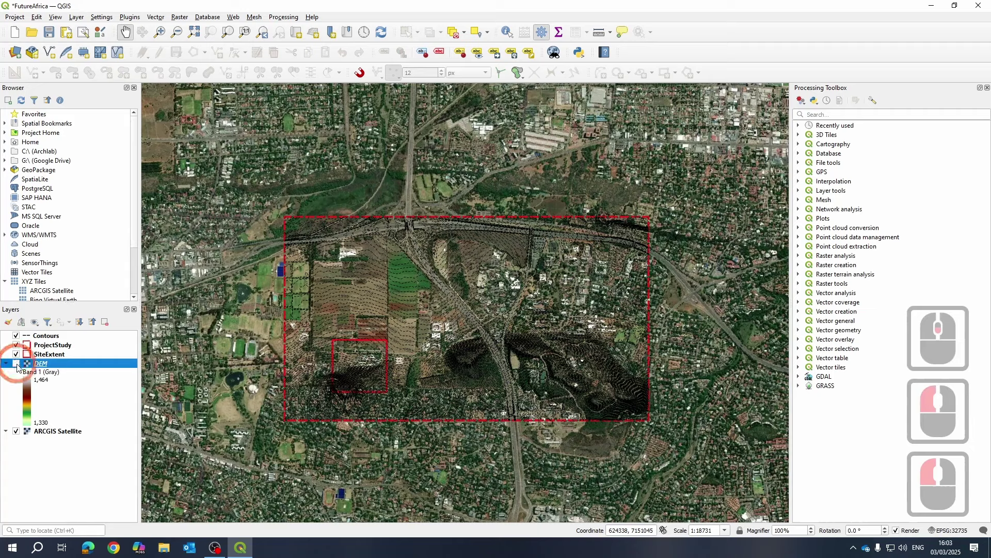
{"action": "left_click", "coordinate": [16, 363]}
{"action": "left_click", "coordinate": [16, 362]}
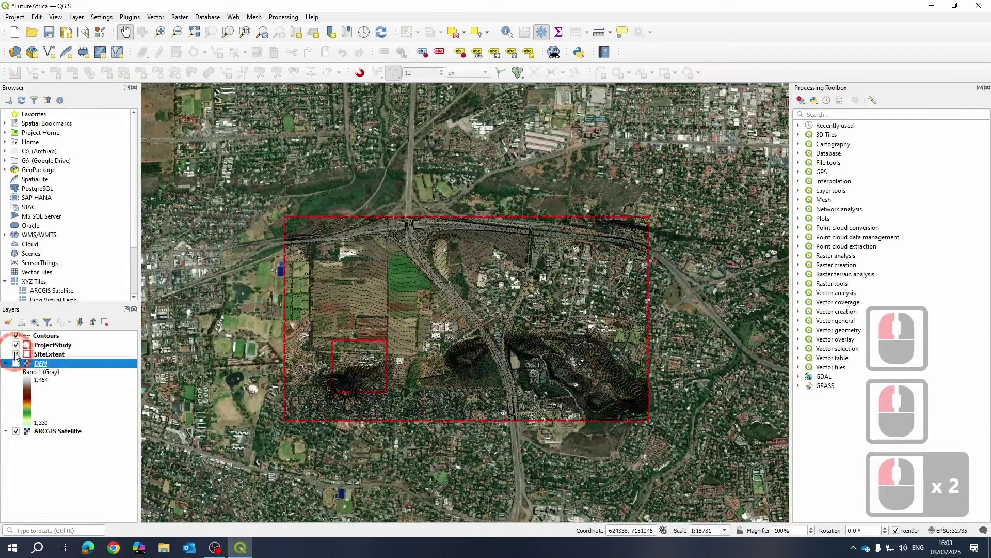
{"action": "left_click", "coordinate": [16, 345]}
{"action": "left_click", "coordinate": [16, 335]}
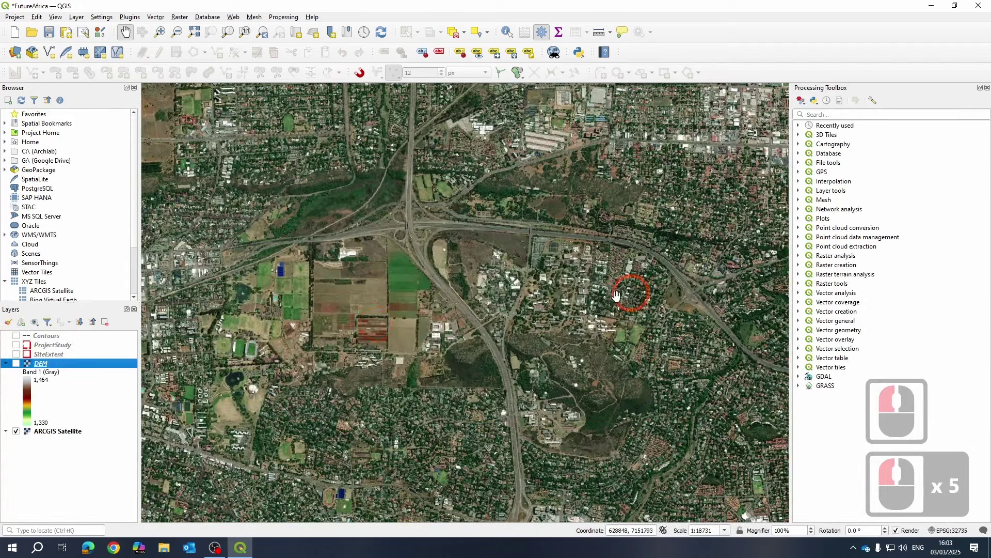
- Preview the SiteExtent and ProjectStudy boundaries over the satellite imagery and hide both again
{"action": "left_click", "coordinate": [16, 356]}
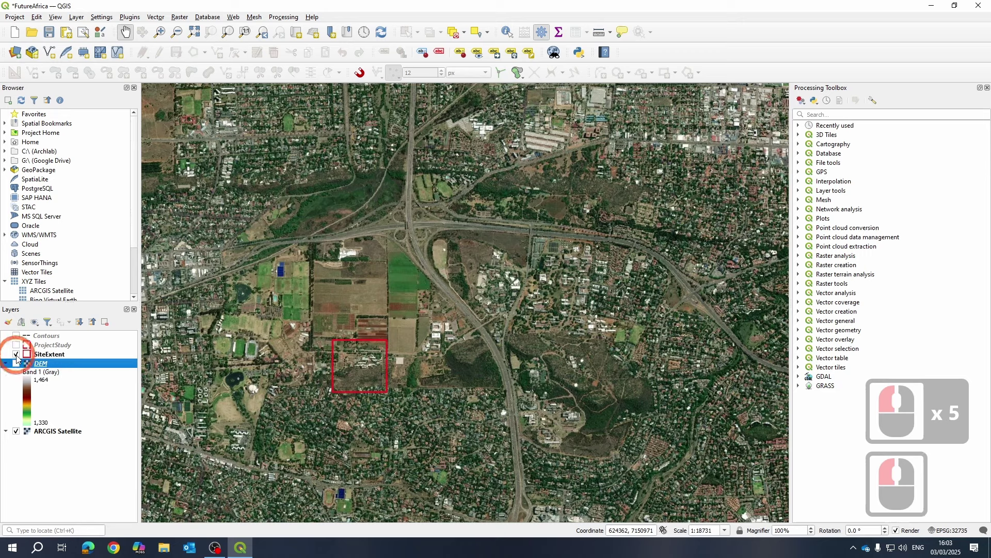
{"action": "left_click", "coordinate": [16, 345]}
{"action": "left_click", "coordinate": [16, 345]}
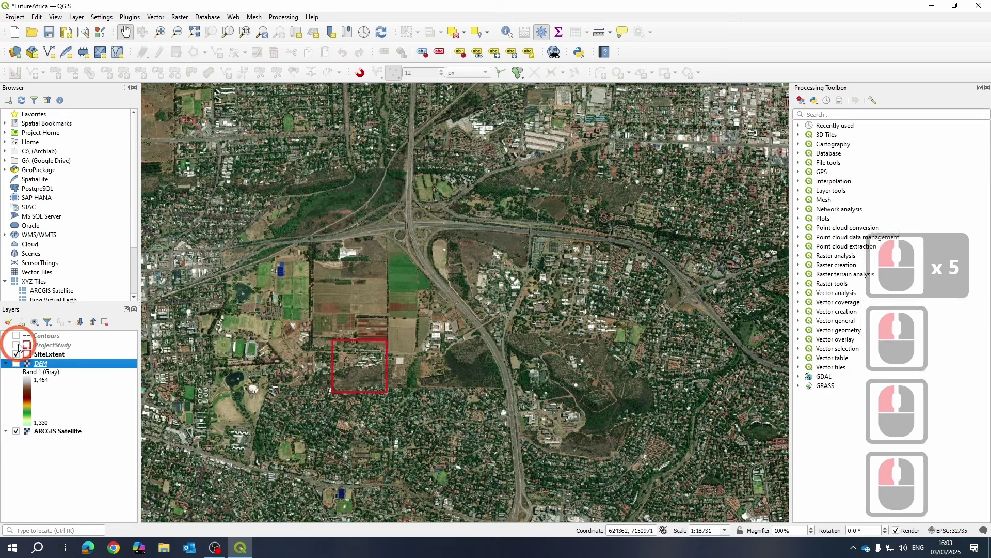
{"action": "left_click", "coordinate": [16, 354]}
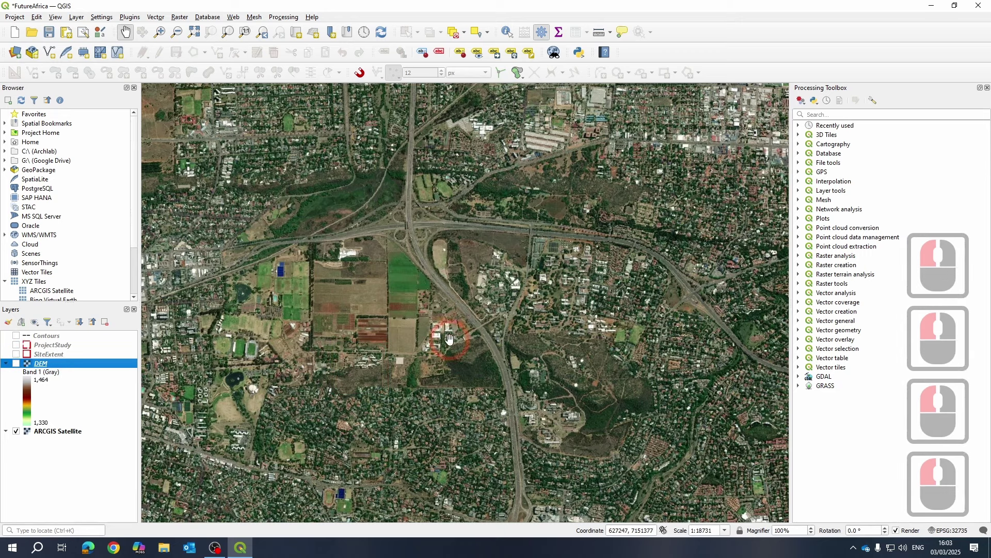
- Show the ProjectStudy boundary and the DEM layer over the satellite imagery
{"action": "left_click", "coordinate": [16, 345]}
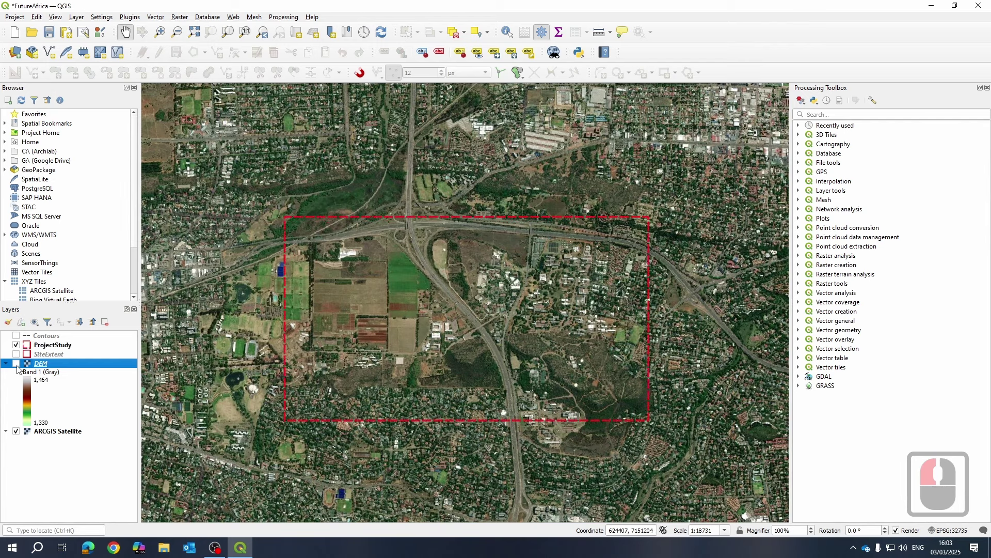
{"action": "left_click", "coordinate": [16, 363]}
{"action": "scroll", "coordinate": [588, 406], "scroll_direction": "up", "scroll_amount": 1}
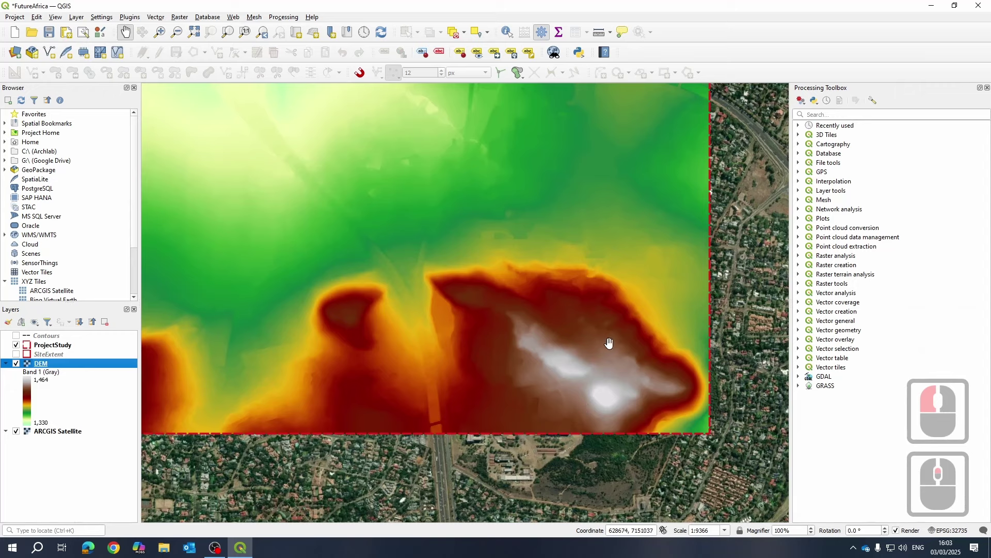
{"action": "left_click_drag", "start_coordinate": [489, 323], "coordinate": [194, 231]}
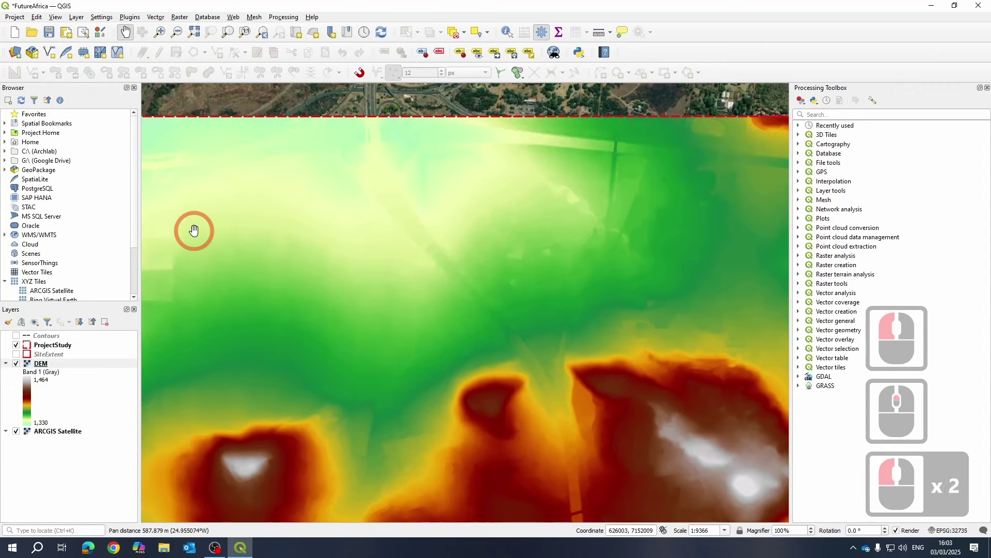
{"action": "scroll", "coordinate": [236, 237], "scroll_direction": "down", "scroll_amount": 1}
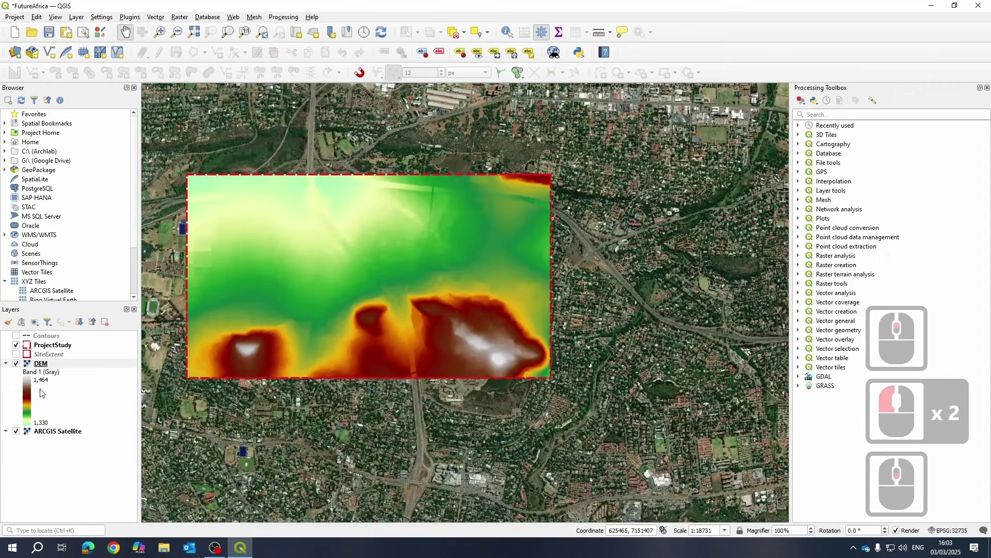
- Set the DEM layer's global opacity to 40% in its transparency properties
{"action": "right_click", "coordinate": [43, 363]}
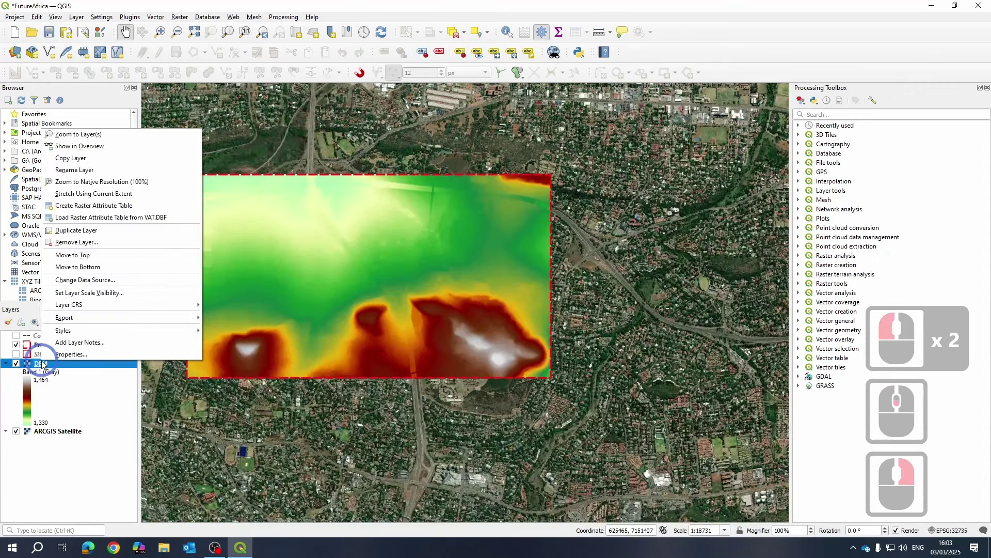
{"action": "left_click", "coordinate": [78, 354]}
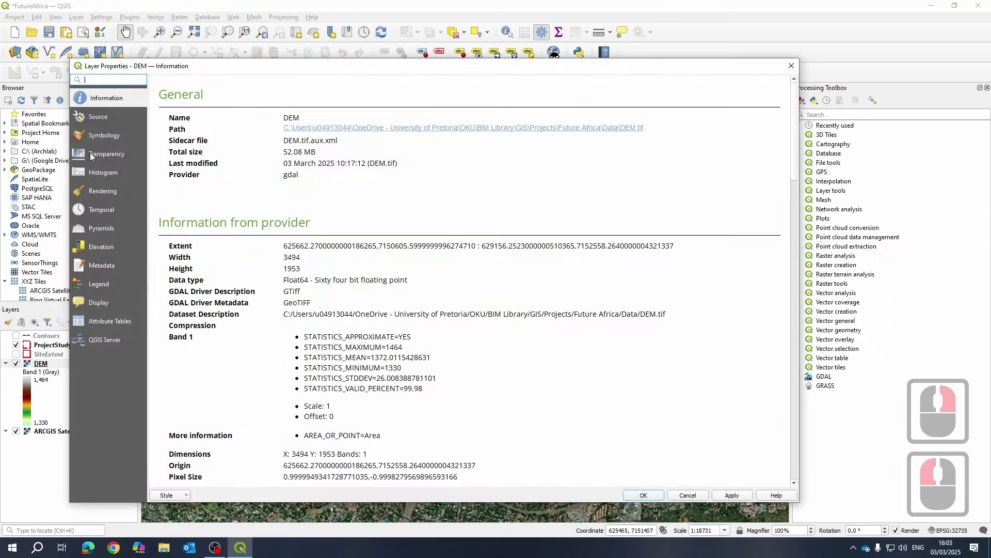
{"action": "left_click", "coordinate": [107, 153]}
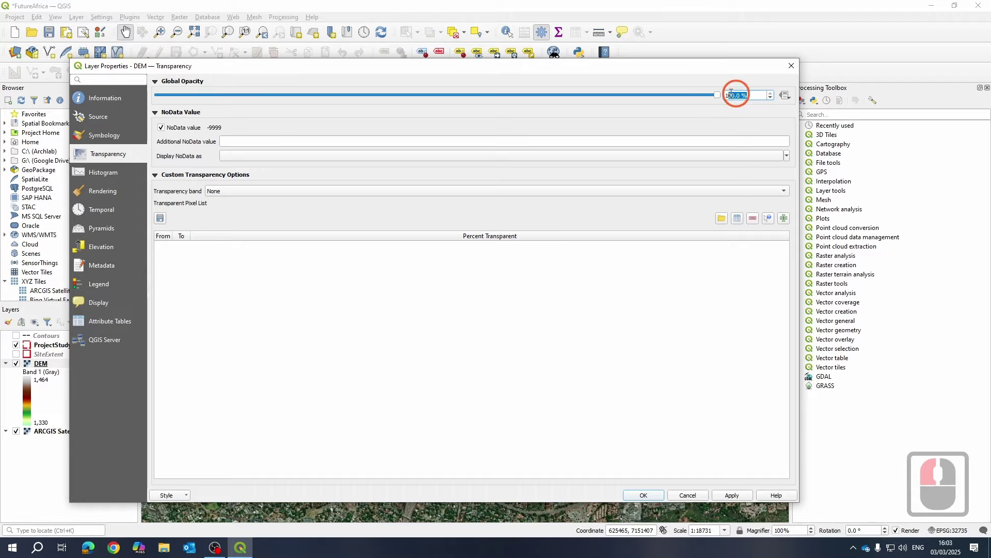
{"action": "type", "text": "40"}
{"action": "key", "text": "Return"}
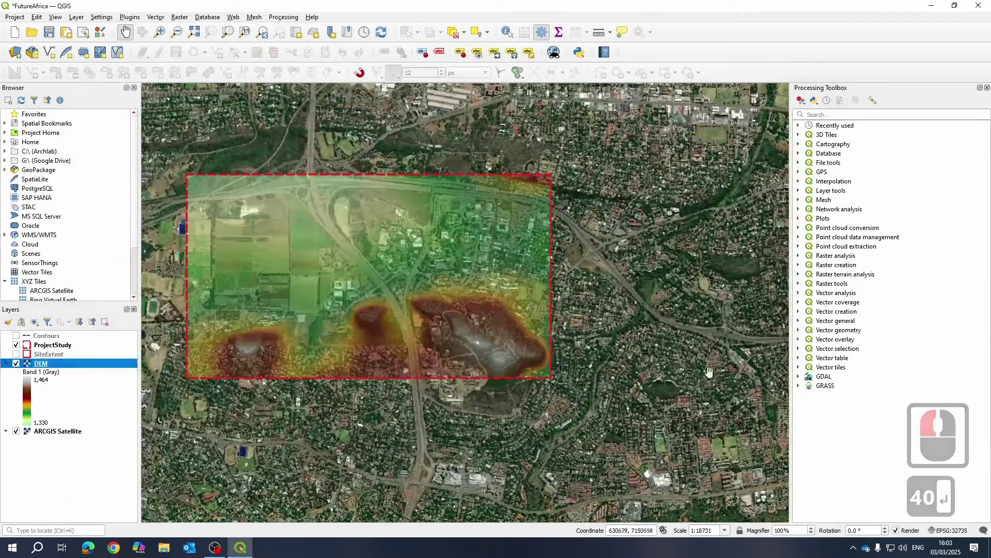
- Examine the semi-transparent DEM over the satellite imagery, including the building complex at the foot of the western hill
{"action": "scroll", "coordinate": [442, 307], "scroll_direction": "down", "scroll_amount": 1}
{"action": "left_click_drag", "start_coordinate": [336, 144], "coordinate": [464, 222]}
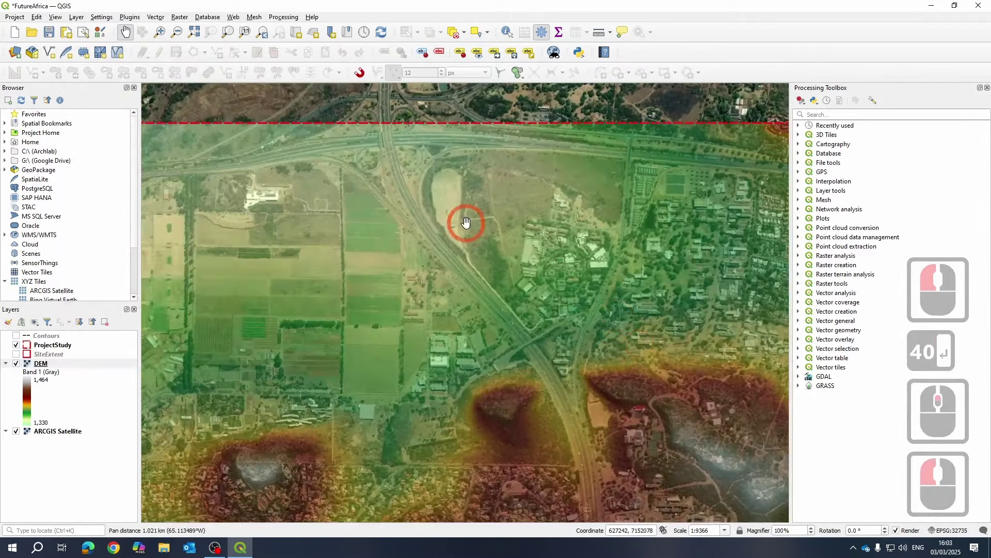
{"action": "left_click_drag", "start_coordinate": [452, 288], "coordinate": [460, 313]}
{"action": "scroll", "coordinate": [454, 215], "scroll_direction": "up", "scroll_amount": 1}
{"action": "scroll", "coordinate": [614, 265], "scroll_direction": "down", "scroll_amount": 1}
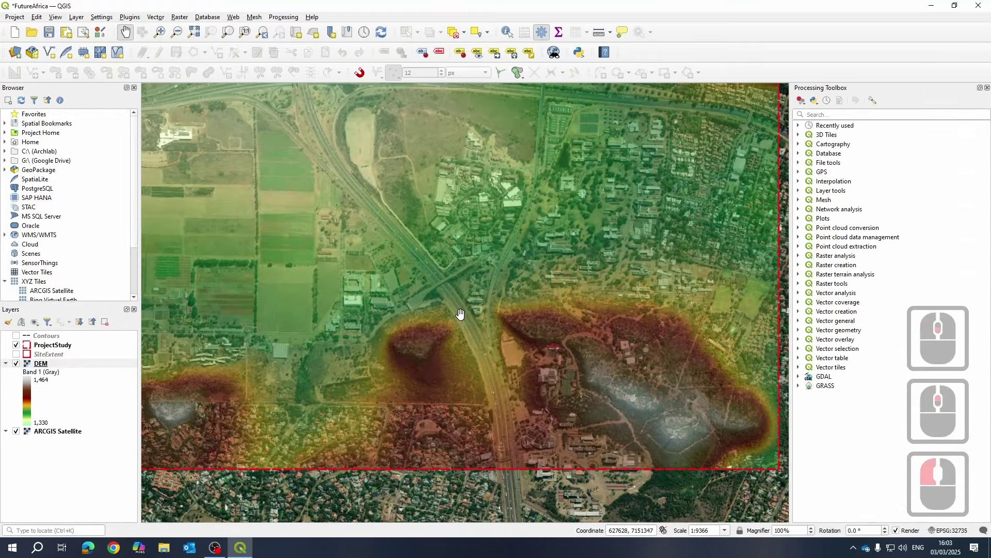
{"action": "left_click_drag", "start_coordinate": [461, 315], "coordinate": [482, 304]}
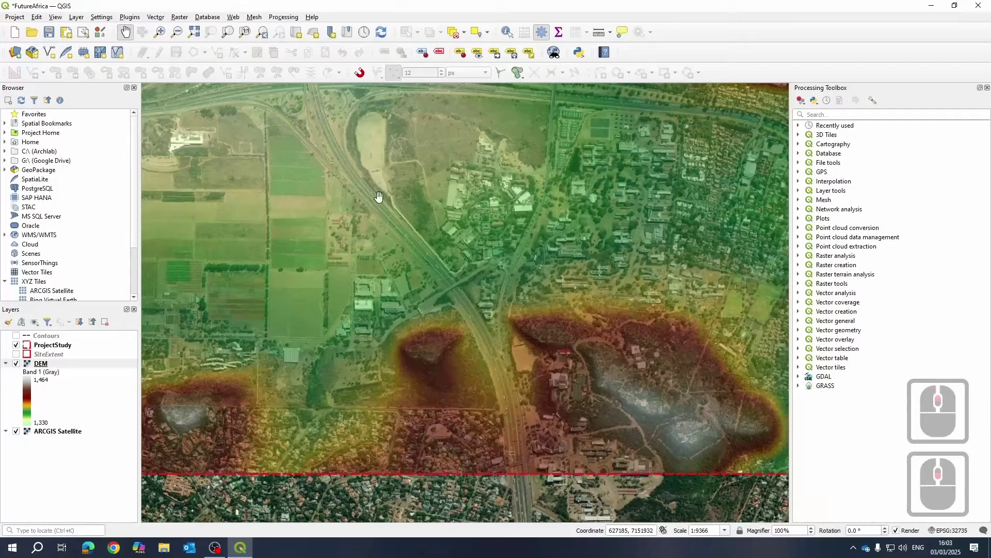
{"action": "left_click_drag", "start_coordinate": [345, 209], "coordinate": [512, 210]}
{"action": "scroll", "coordinate": [394, 371], "scroll_direction": "up", "scroll_amount": 2}
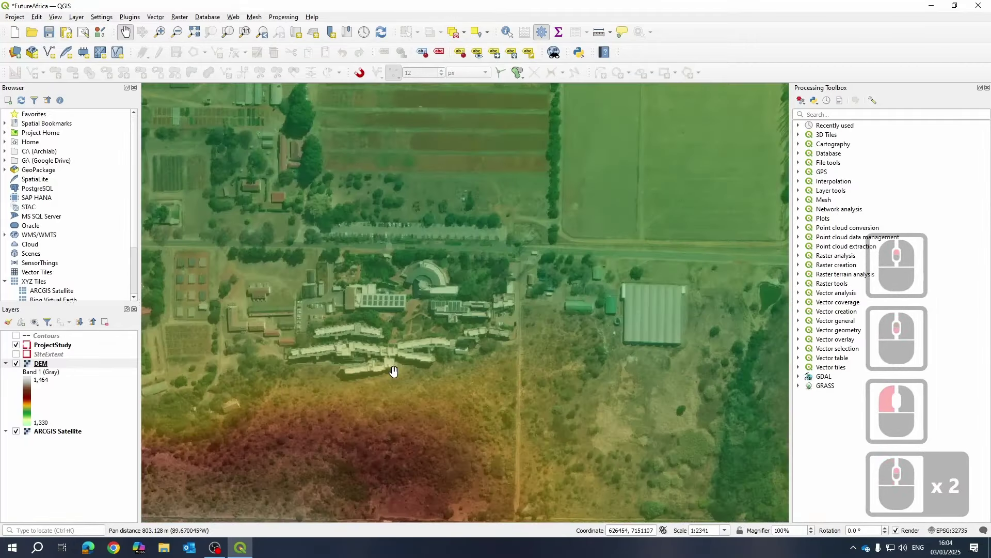
{"action": "scroll", "coordinate": [409, 365], "scroll_direction": "up", "scroll_amount": 2}
{"action": "scroll", "coordinate": [411, 251], "scroll_direction": "down", "scroll_amount": 2}
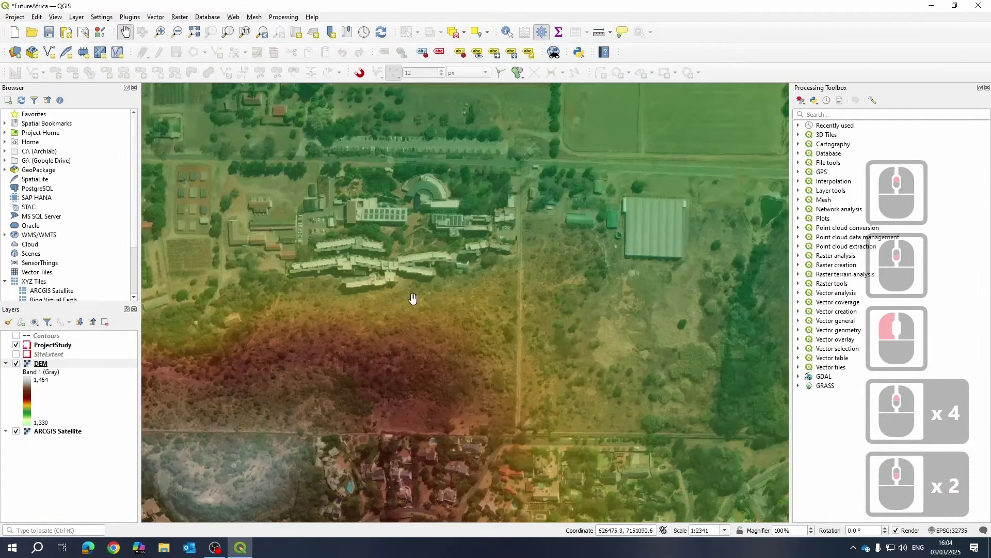
{"action": "left_click_drag", "start_coordinate": [413, 298], "coordinate": [442, 339]}
{"action": "scroll", "coordinate": [444, 332], "scroll_direction": "down", "scroll_amount": 2}
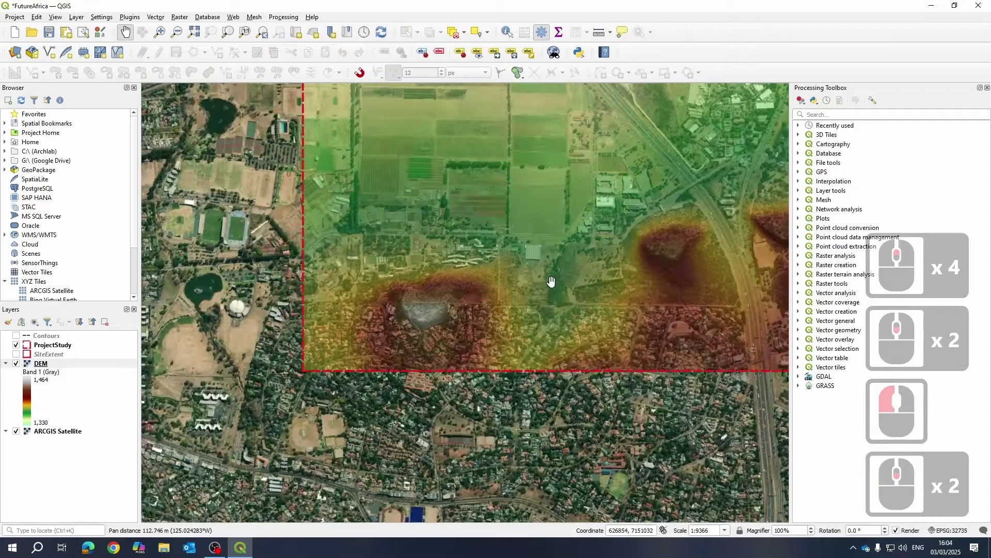
- Compare the DEM colours of the small hill beside the highway with the farmland and roads further north
{"action": "left_click_drag", "start_coordinate": [551, 281], "coordinate": [347, 295]}
{"action": "scroll", "coordinate": [531, 247], "scroll_direction": "up", "scroll_amount": 3}
{"action": "left_click_drag", "start_coordinate": [531, 248], "coordinate": [408, 383]}
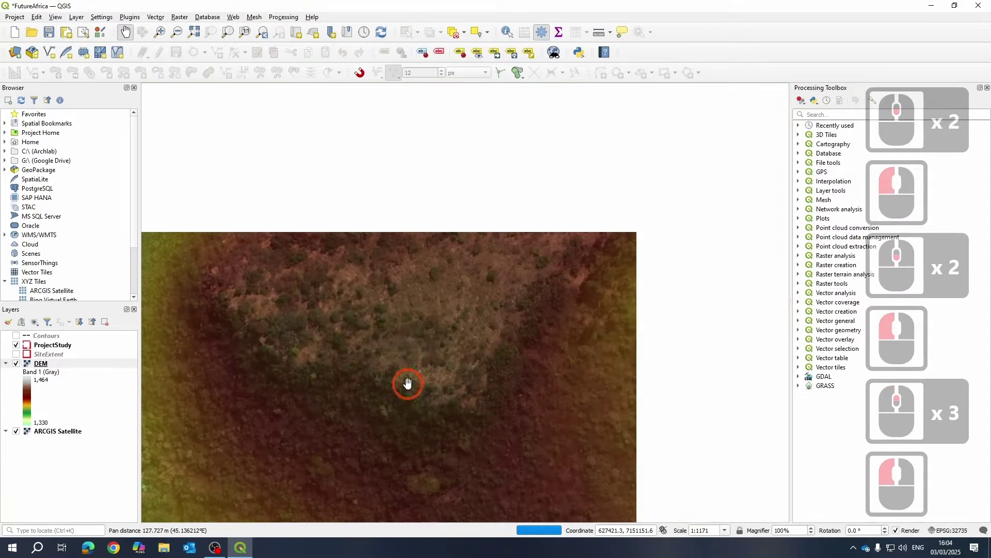
{"action": "scroll", "coordinate": [419, 299], "scroll_direction": "down", "scroll_amount": 3}
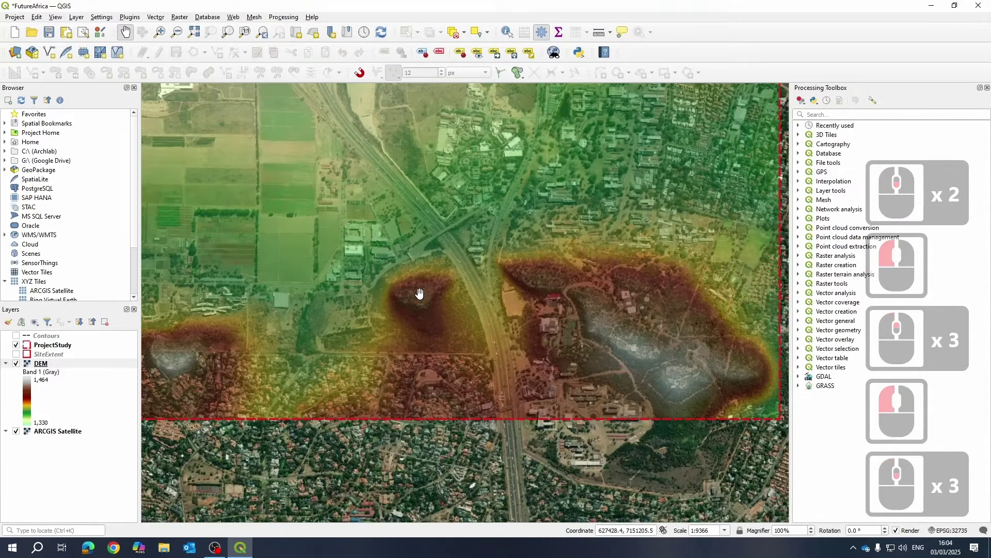
{"action": "left_click_drag", "start_coordinate": [472, 237], "coordinate": [525, 354]}
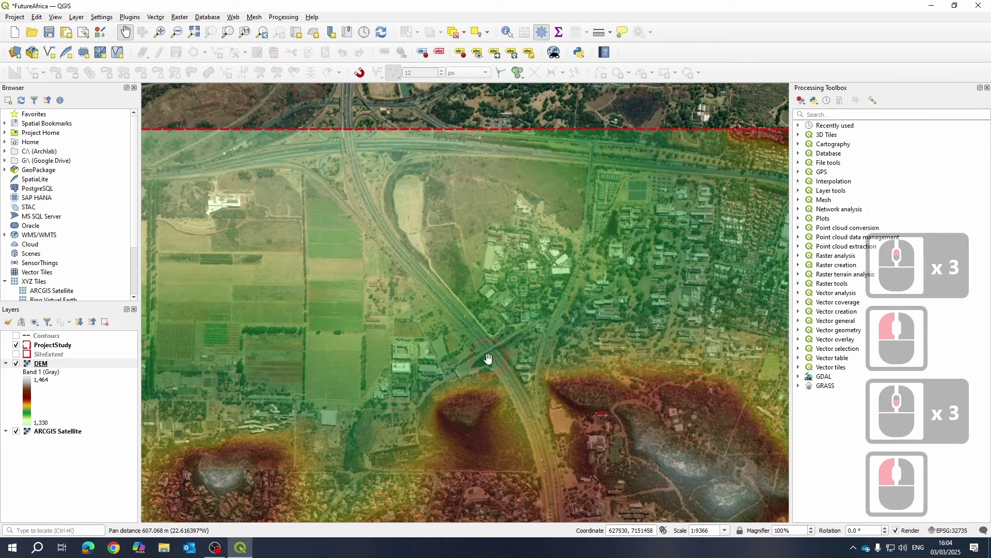
{"action": "left_click_drag", "start_coordinate": [332, 248], "coordinate": [389, 229]}
{"action": "left_click_drag", "start_coordinate": [562, 417], "coordinate": [627, 388]}
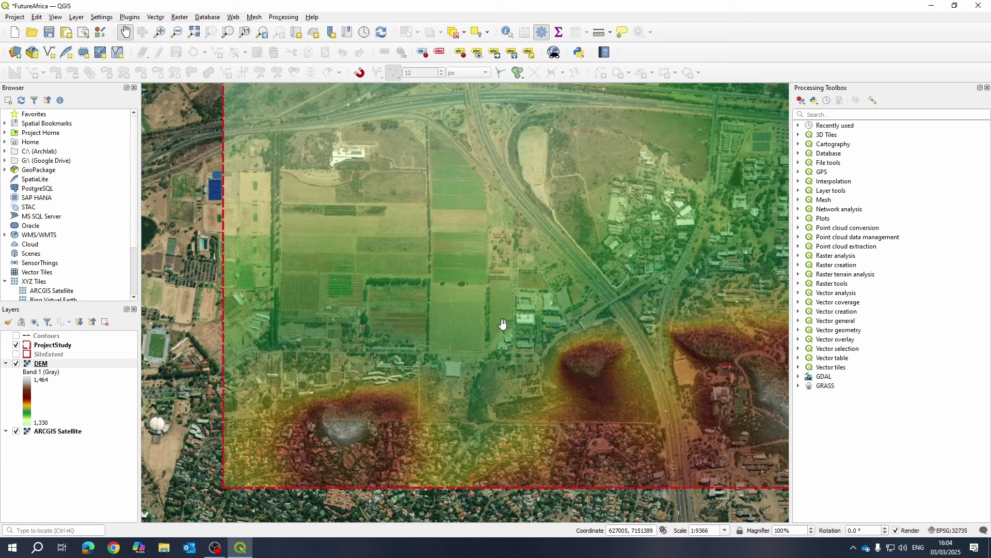
{"action": "left_click_drag", "start_coordinate": [461, 202], "coordinate": [477, 334]}
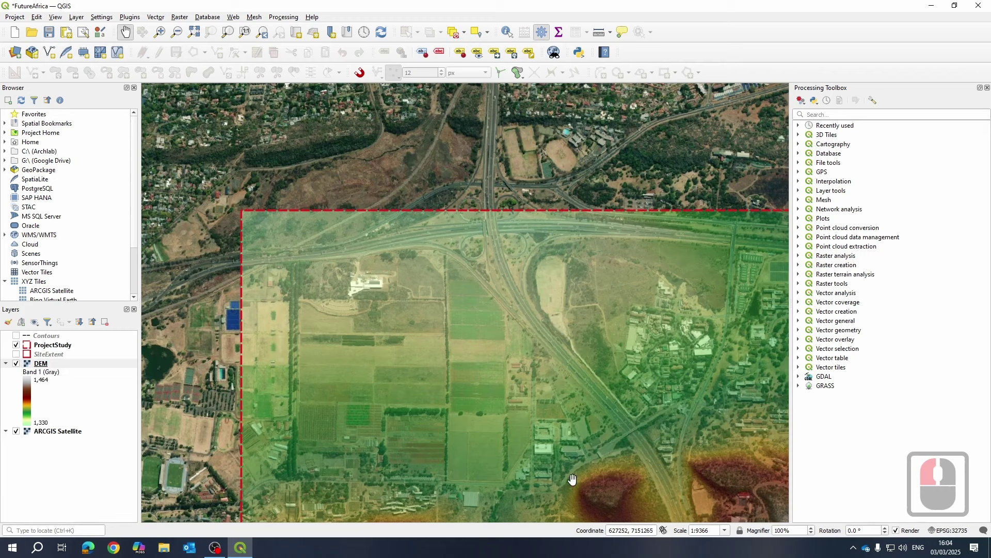
- Show the Contours layer over the highway interchange at the northern edge of the project study area
{"action": "scroll", "coordinate": [504, 221], "scroll_direction": "up", "scroll_amount": 4}
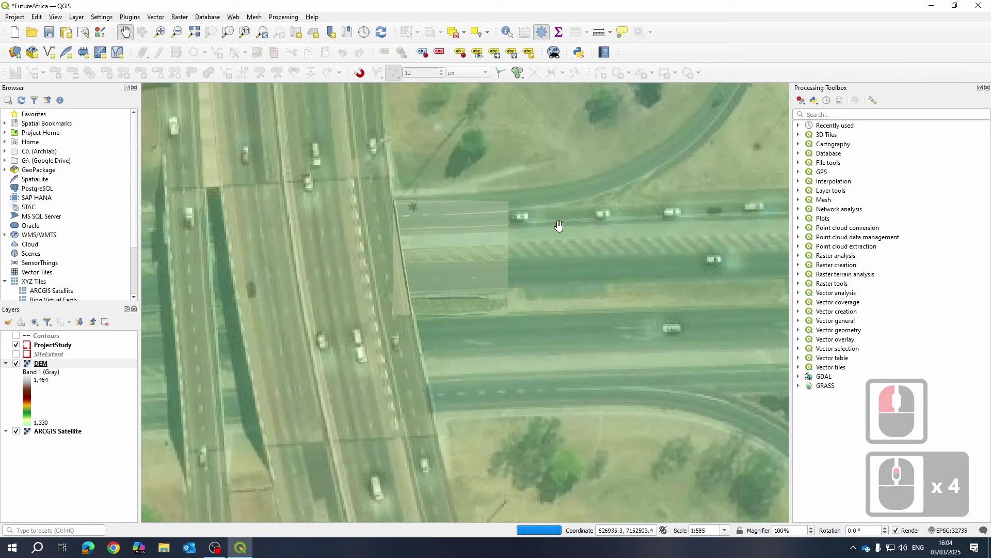
{"action": "scroll", "coordinate": [457, 305], "scroll_direction": "down", "scroll_amount": 2}
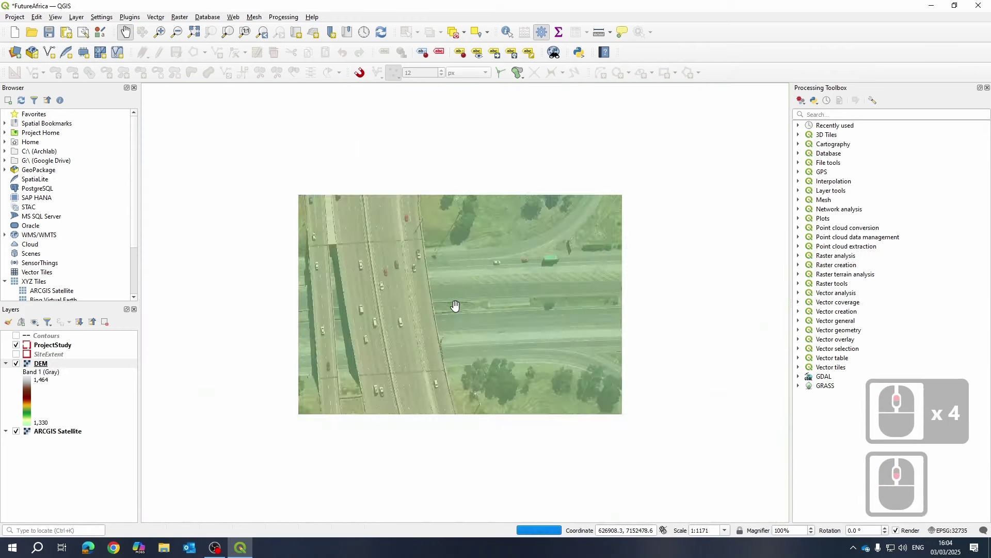
{"action": "scroll", "coordinate": [399, 260], "scroll_direction": "down", "scroll_amount": 3}
{"action": "scroll", "coordinate": [395, 262], "scroll_direction": "up", "scroll_amount": 3}
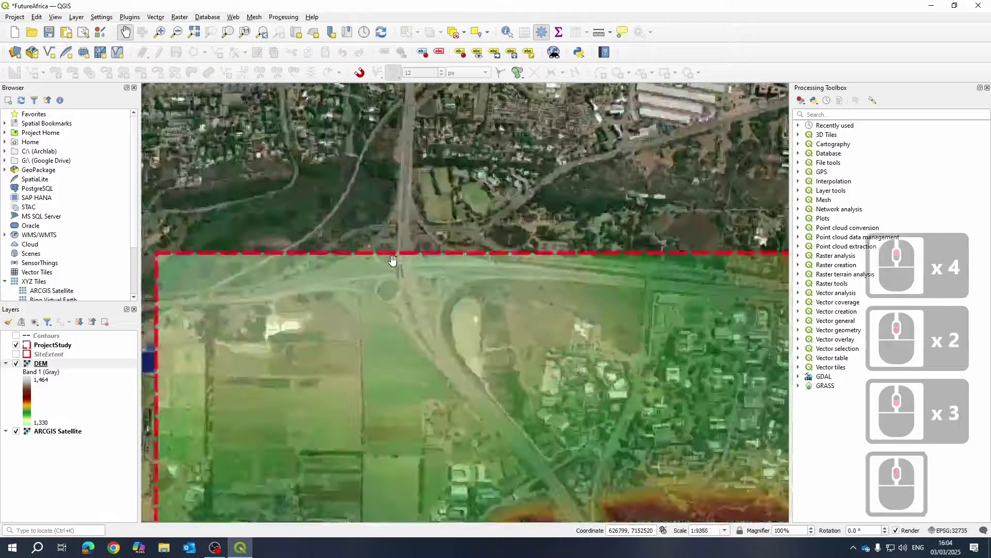
{"action": "left_click", "coordinate": [9, 338]}
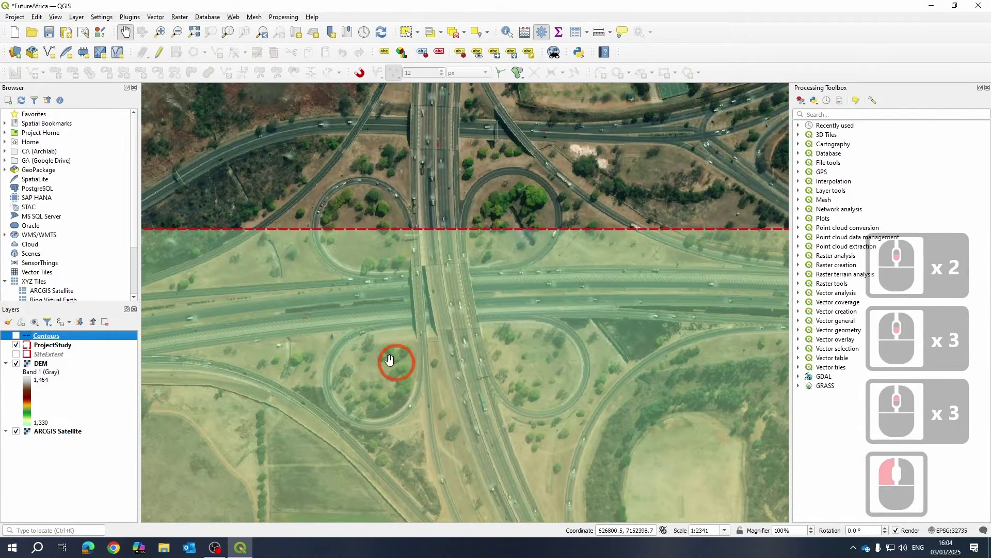
{"action": "left_click", "coordinate": [16, 336]}
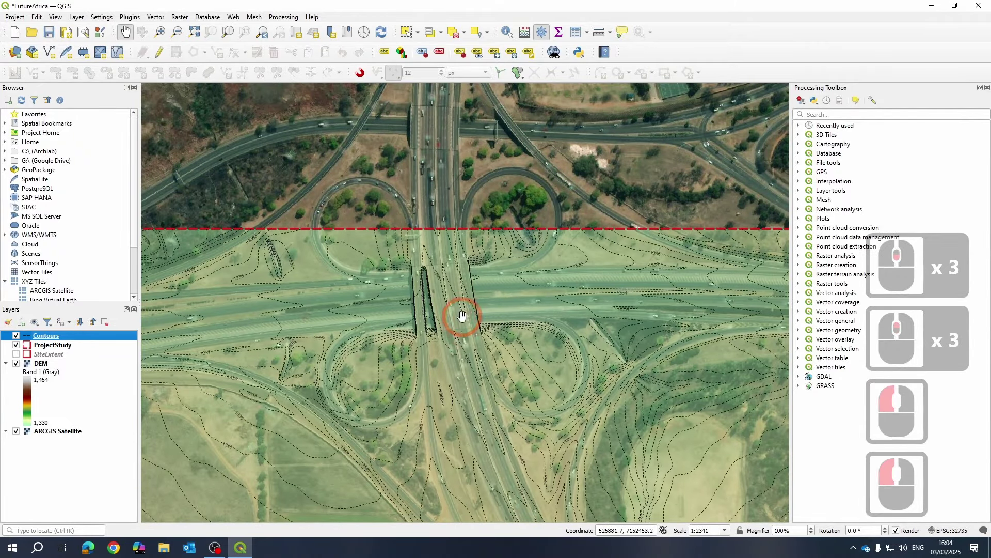
{"action": "scroll", "coordinate": [443, 240], "scroll_direction": "down", "scroll_amount": 1}
{"action": "left_click_drag", "start_coordinate": [501, 433], "coordinate": [504, 195]}
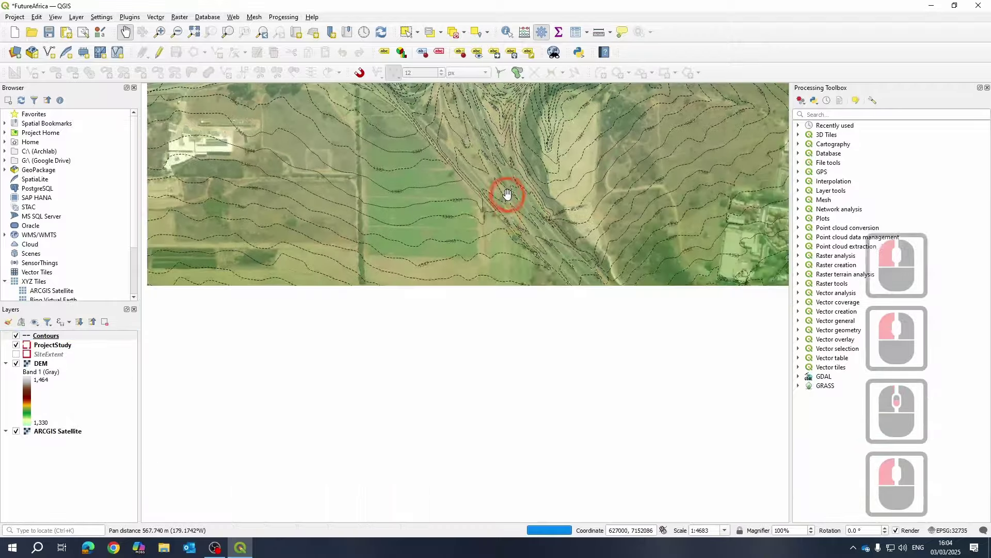
- Hide the DEM, ProjectStudy and Contours layers across the whole study area, leaving only the satellite imagery on the map
{"action": "scroll", "coordinate": [551, 268], "scroll_direction": "down", "scroll_amount": 1}
{"action": "left_click_drag", "start_coordinate": [562, 333], "coordinate": [480, 250]}
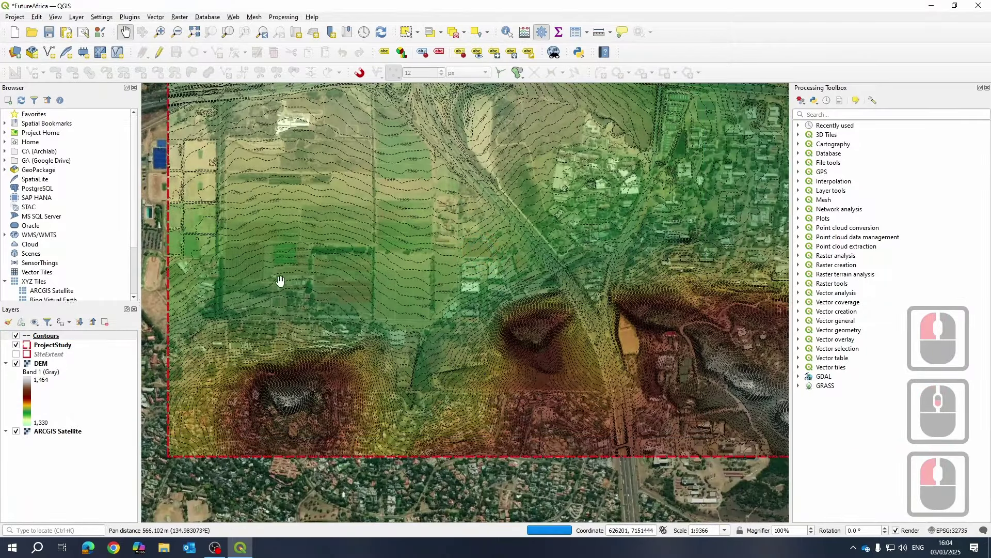
{"action": "scroll", "coordinate": [605, 279], "scroll_direction": "down", "scroll_amount": 1}
{"action": "left_click_drag", "start_coordinate": [627, 278], "coordinate": [424, 346]}
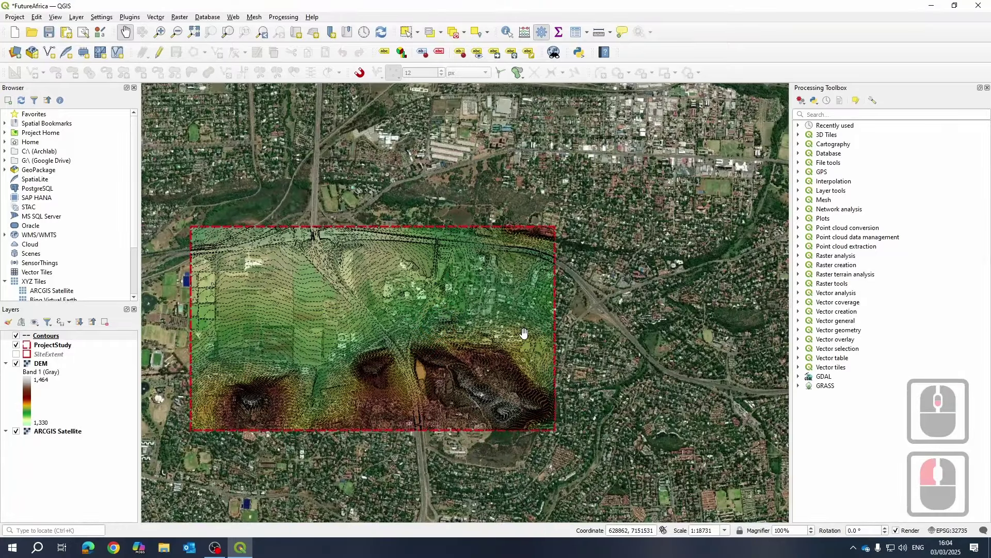
{"action": "left_click", "coordinate": [16, 364]}
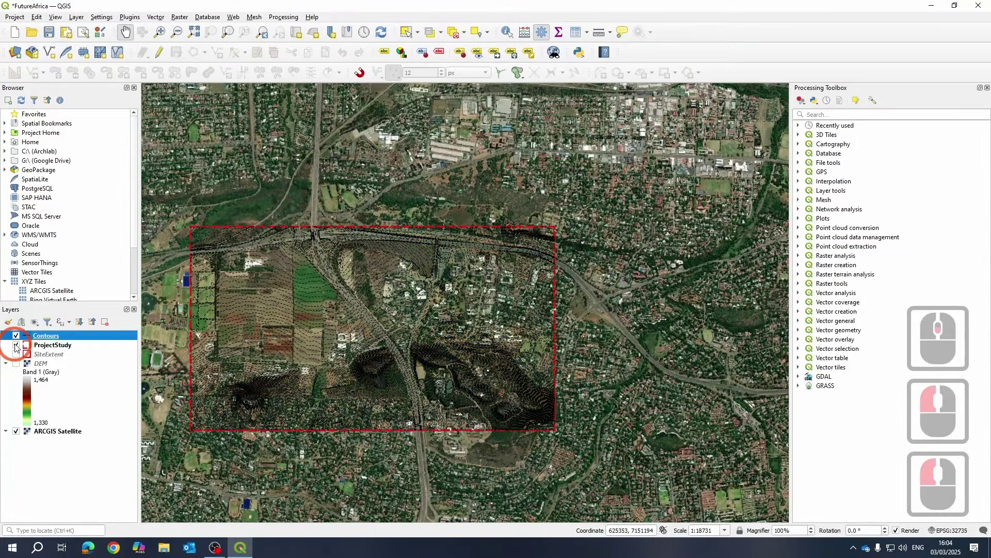
{"action": "left_click", "coordinate": [16, 345]}
{"action": "left_click", "coordinate": [16, 336]}
- Locate the ARCGIS Satellite source among the XYZ Tiles connections
{"action": "scroll", "coordinate": [119, 243], "scroll_direction": "down", "scroll_amount": 4}
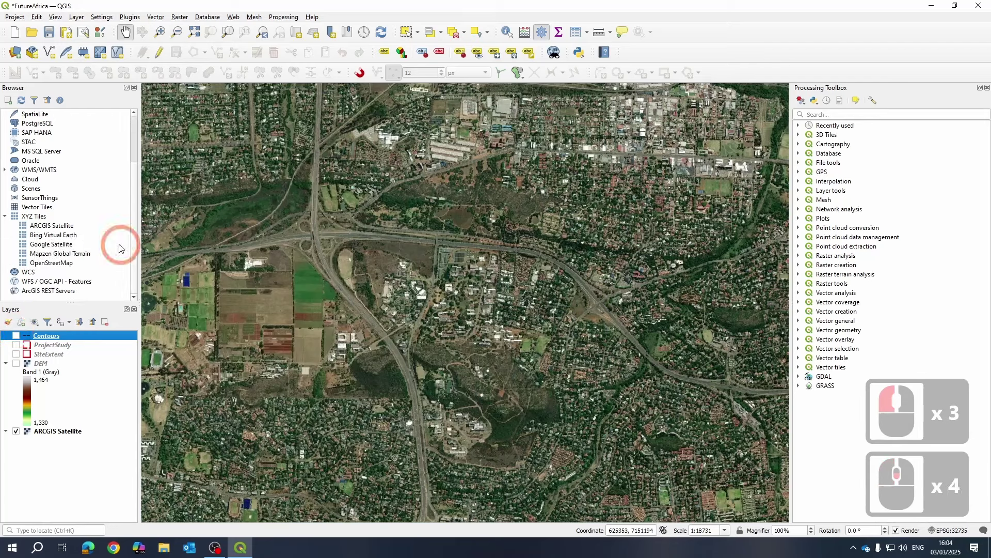
{"action": "left_click", "coordinate": [5, 216]}
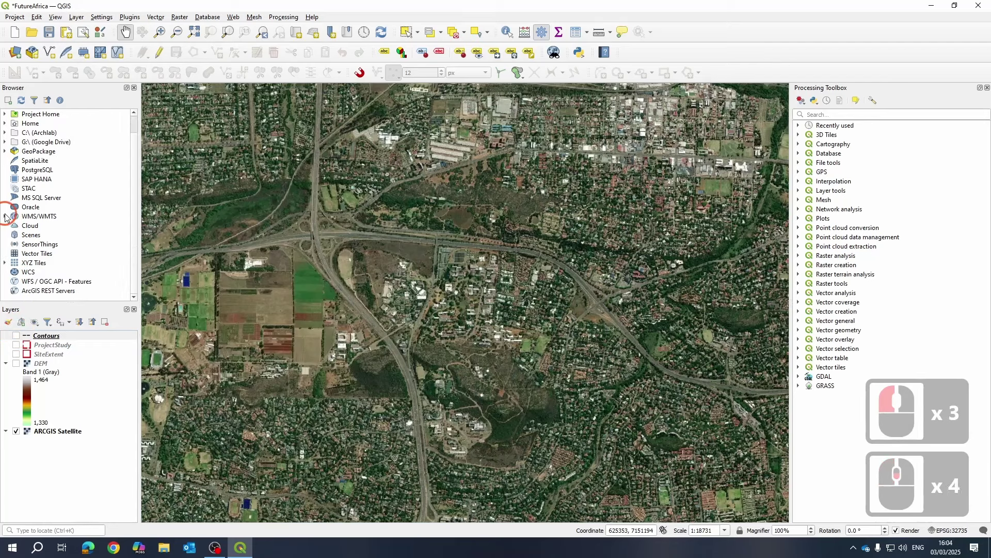
{"action": "left_click", "coordinate": [4, 263]}
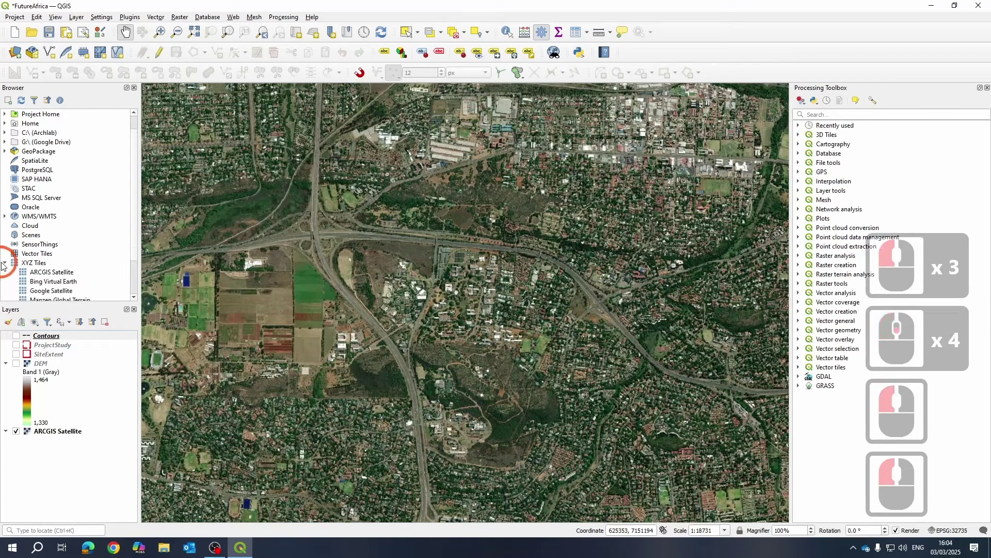
{"action": "scroll", "coordinate": [77, 255], "scroll_direction": "down", "scroll_amount": 4}
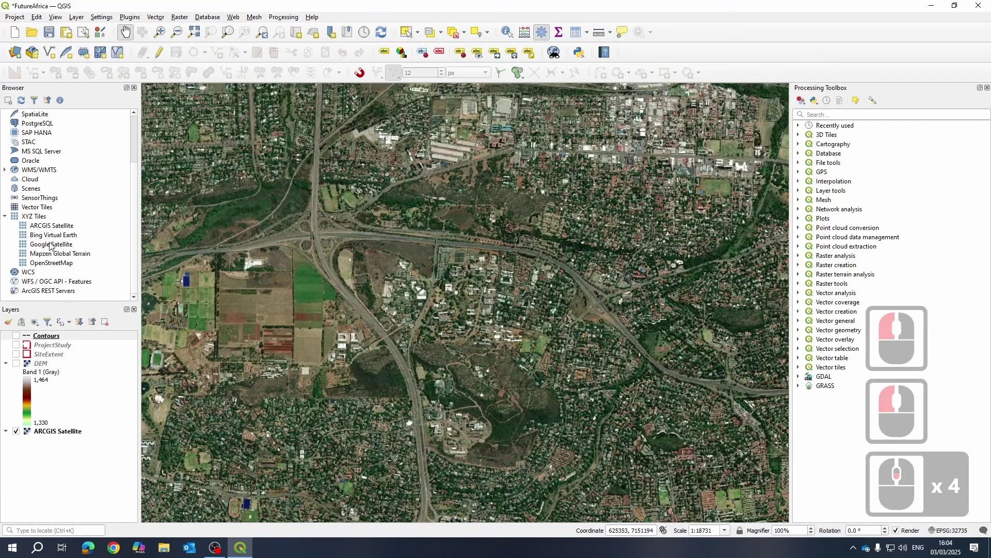
{"action": "left_click_drag", "start_coordinate": [50, 226], "coordinate": [159, 361]}
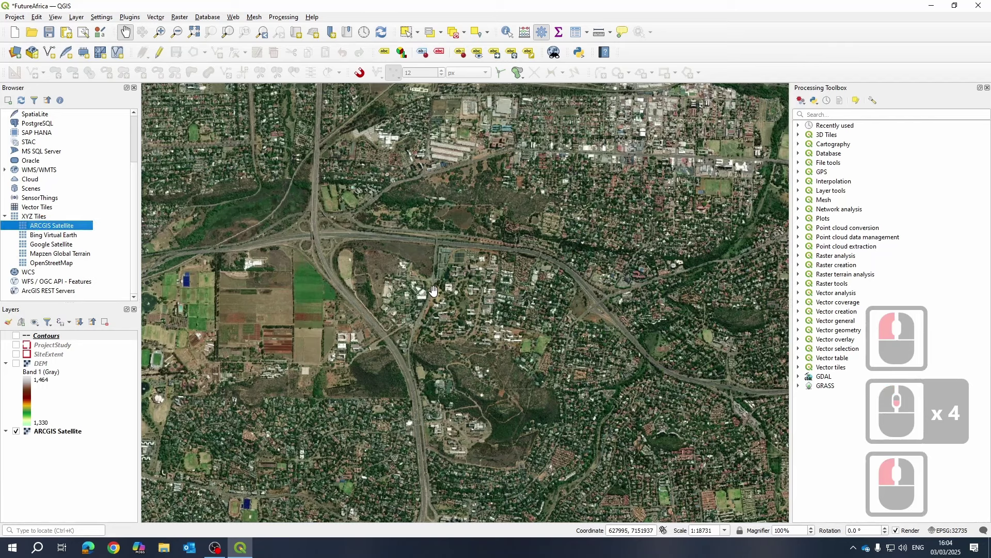
- Examine the building complex south of the farmland and car park at close range in the satellite imagery
{"action": "left_click_drag", "start_coordinate": [436, 463], "coordinate": [489, 477]}
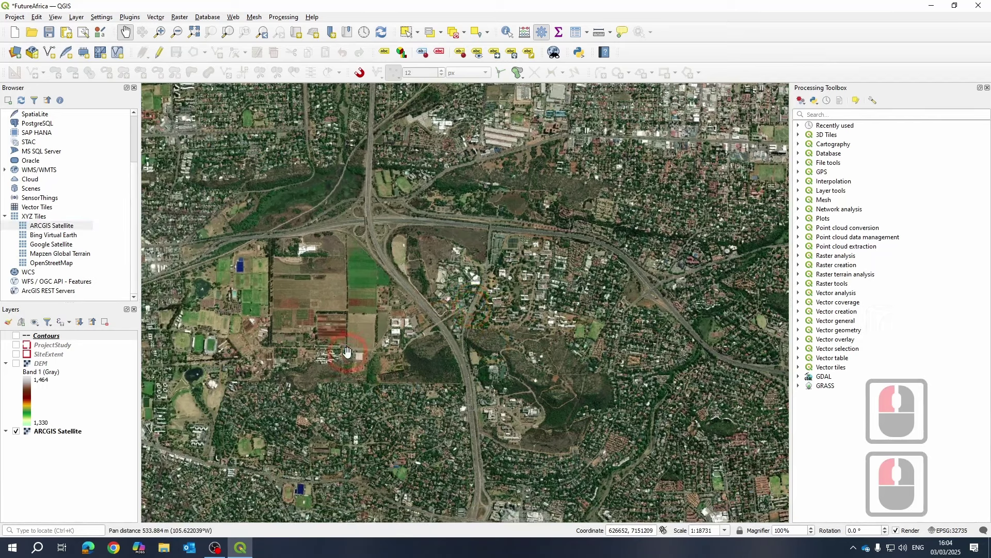
{"action": "scroll", "coordinate": [347, 353], "scroll_direction": "up", "scroll_amount": 2}
{"action": "scroll", "coordinate": [362, 351], "scroll_direction": "up", "scroll_amount": 1}
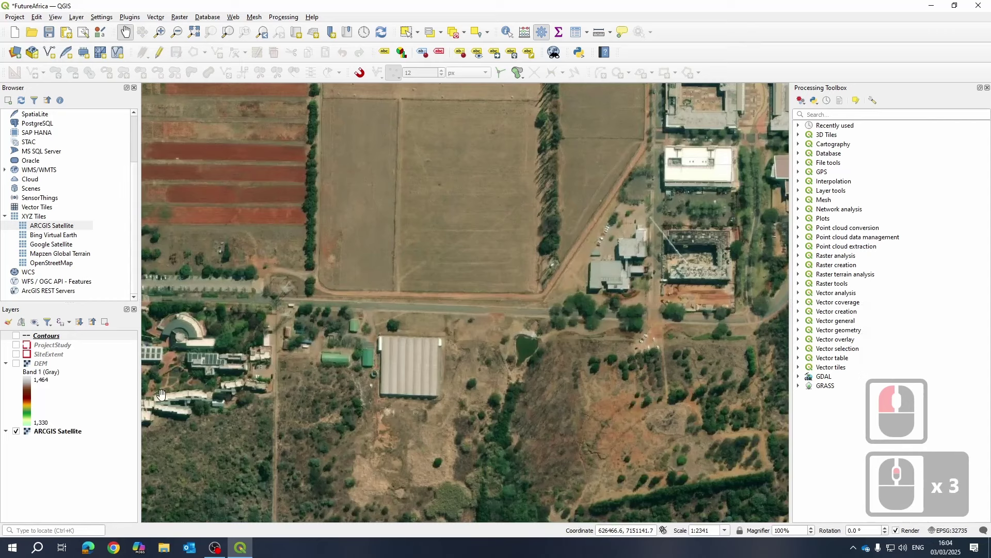
{"action": "scroll", "coordinate": [487, 310], "scroll_direction": "up", "scroll_amount": 1}
{"action": "left_click_drag", "start_coordinate": [471, 258], "coordinate": [608, 354]}
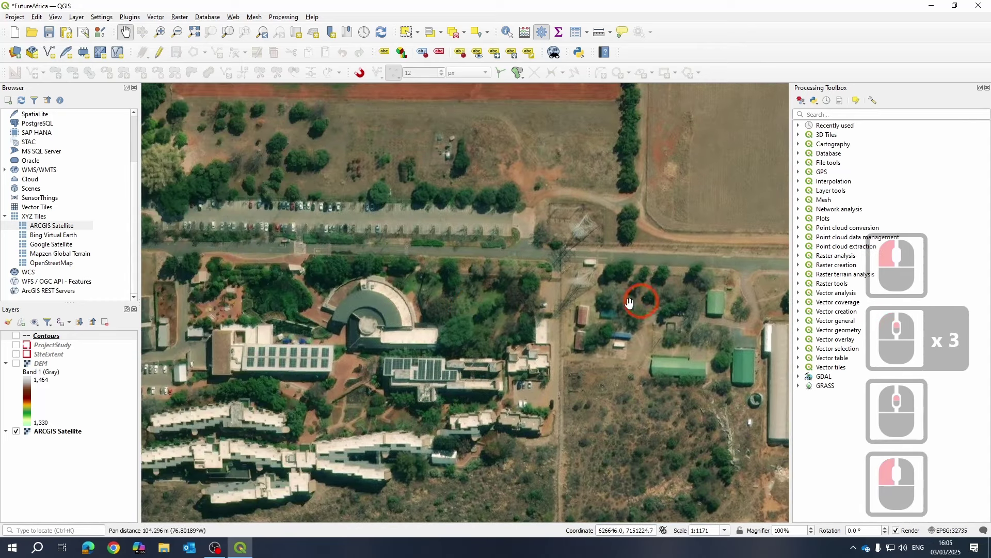
{"action": "scroll", "coordinate": [485, 238], "scroll_direction": "down", "scroll_amount": 2}
{"action": "scroll", "coordinate": [422, 288], "scroll_direction": "up", "scroll_amount": 3}
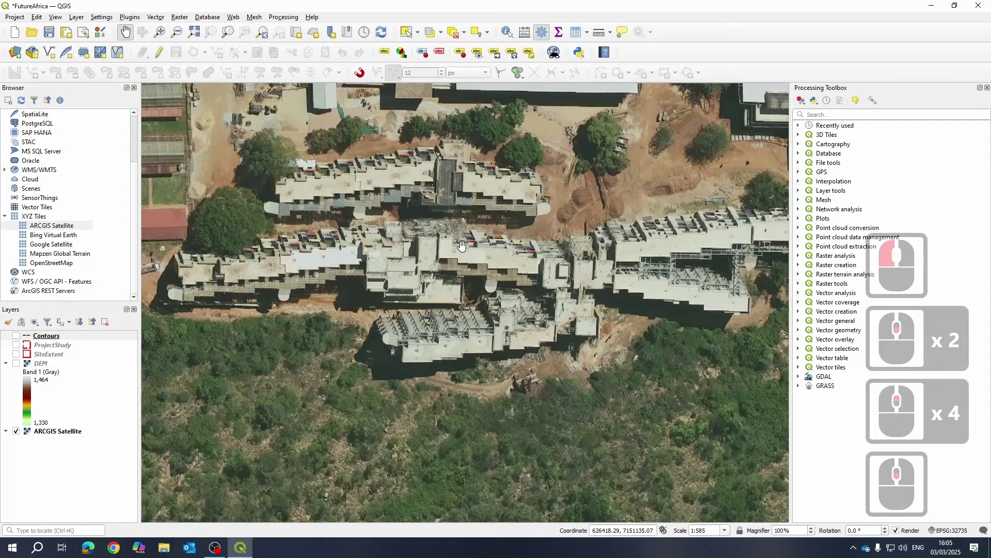
{"action": "left_click_drag", "start_coordinate": [461, 245], "coordinate": [432, 299]}
- Show the ProjectStudy boundary over the satellite imagery of the farmland, building complex and highway
{"action": "left_click", "coordinate": [16, 345]}
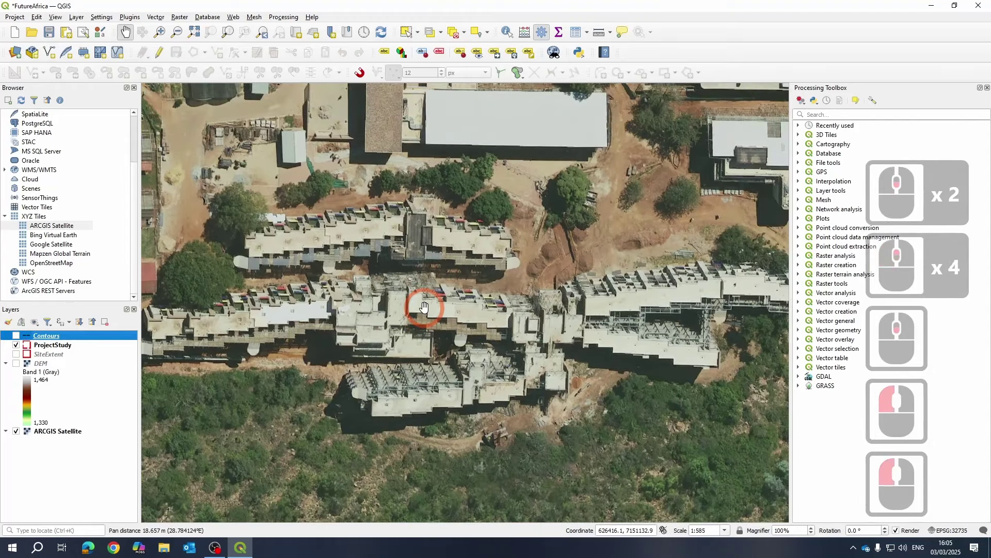
{"action": "scroll", "coordinate": [415, 281], "scroll_direction": "down", "scroll_amount": 3}
{"action": "left_click_drag", "start_coordinate": [402, 253], "coordinate": [392, 328]}
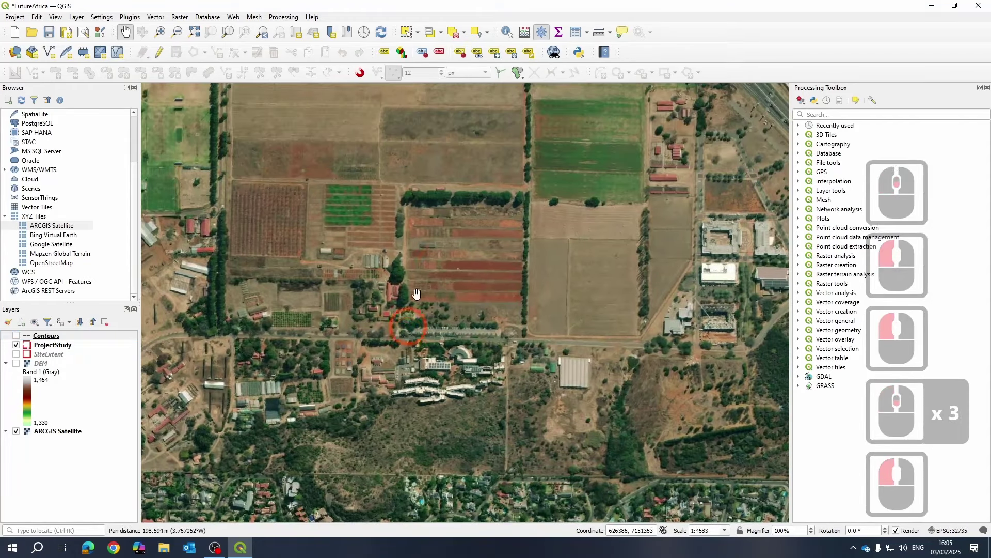
{"action": "scroll", "coordinate": [392, 328], "scroll_direction": "up", "scroll_amount": 2}
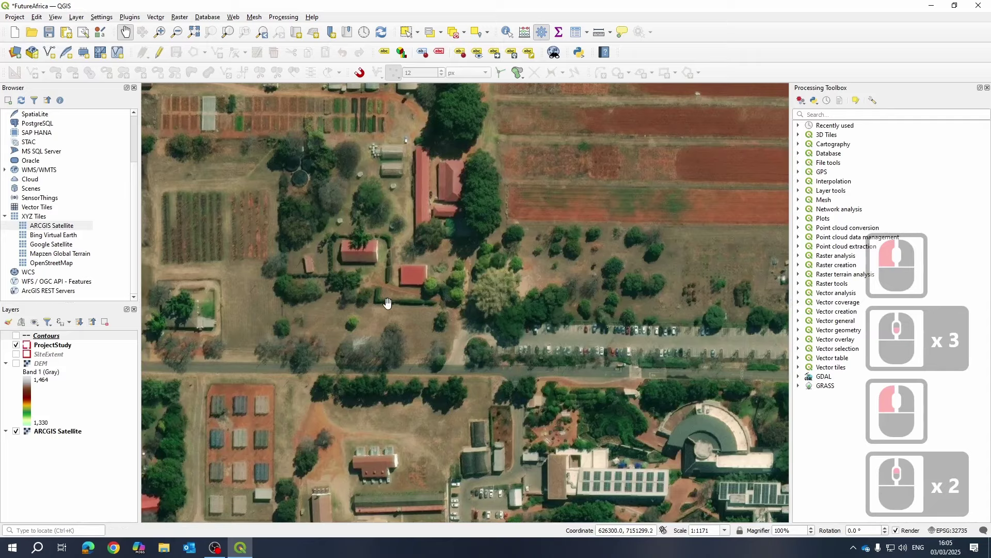
{"action": "left_click_drag", "start_coordinate": [527, 367], "coordinate": [420, 316]}
{"action": "scroll", "coordinate": [420, 273], "scroll_direction": "up", "scroll_amount": 1}
{"action": "scroll", "coordinate": [454, 254], "scroll_direction": "down", "scroll_amount": 4}
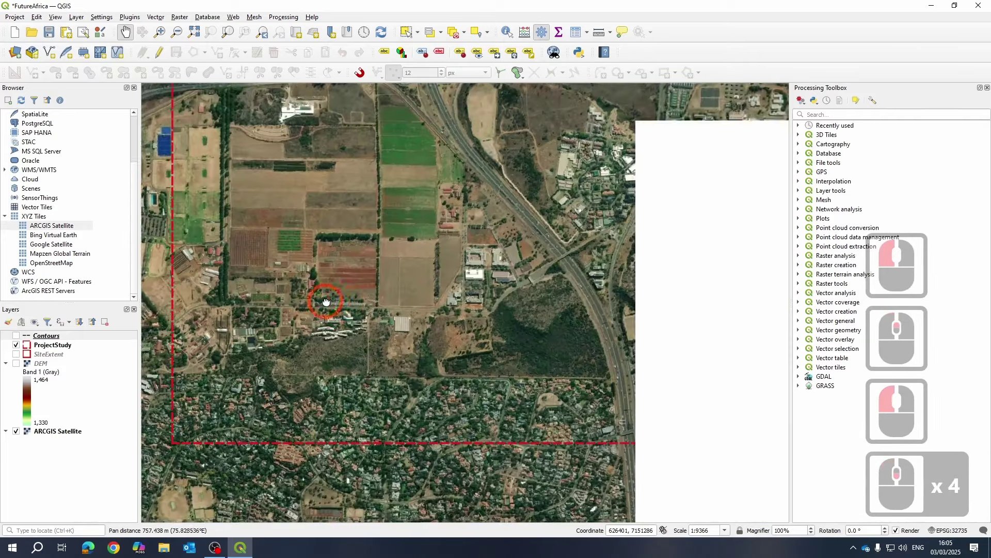
{"action": "left_click", "coordinate": [353, 289]}
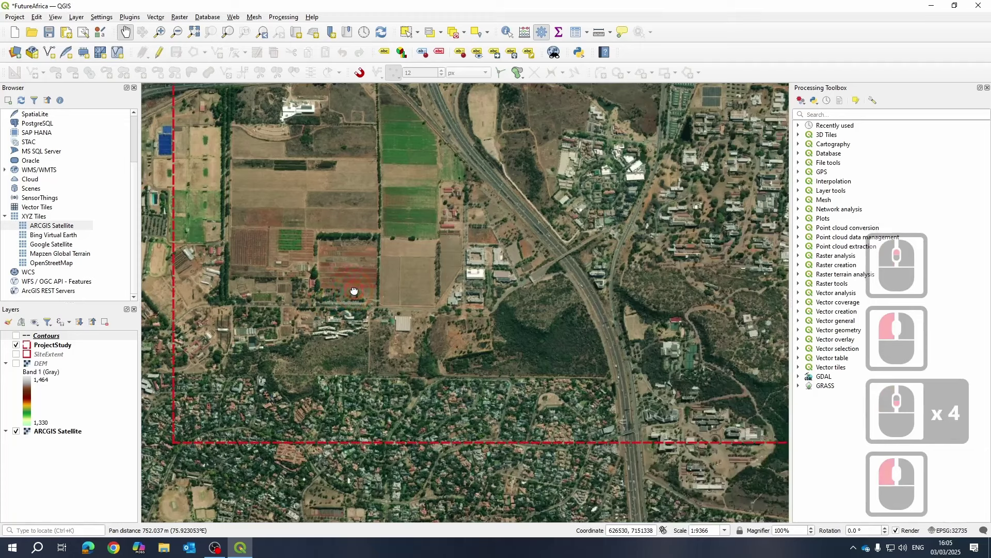
{"action": "left_click_drag", "start_coordinate": [347, 283], "coordinate": [346, 310]}
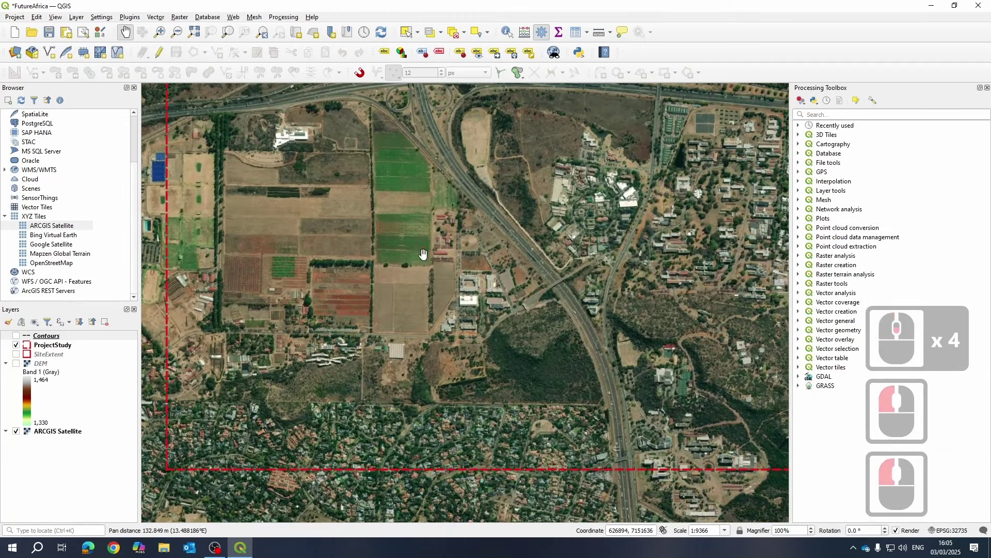
{"action": "left_click_drag", "start_coordinate": [419, 250], "coordinate": [413, 269]}
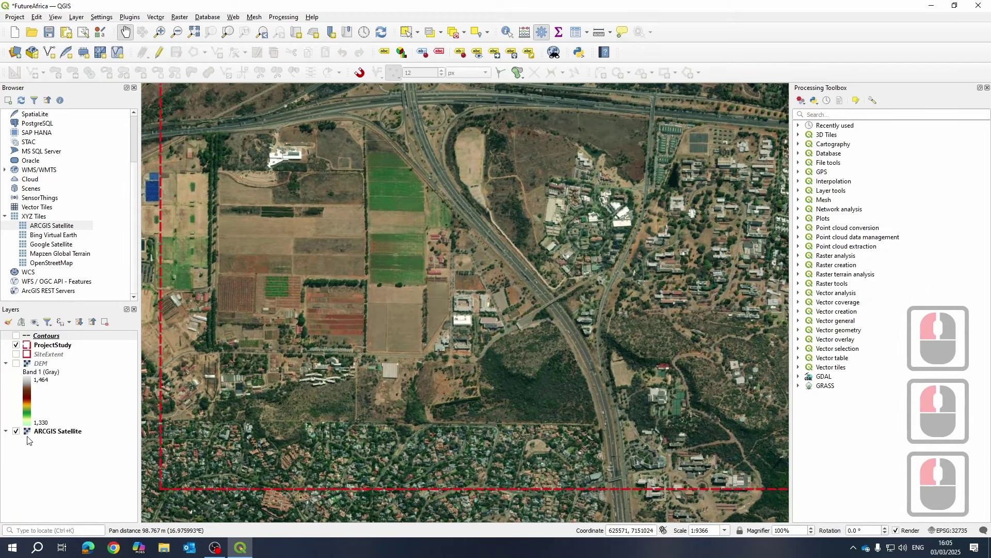
- Toggle the ARCGIS Satellite layer's visibility off and on twice, then select that layer
{"action": "left_click", "coordinate": [16, 433]}
{"action": "left_click", "coordinate": [16, 433]}
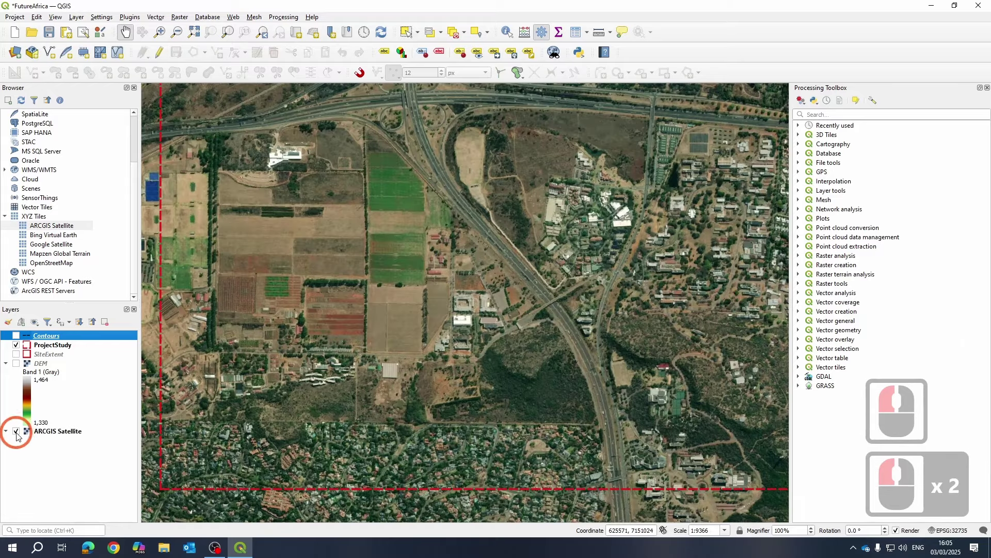
{"action": "left_click", "coordinate": [16, 433]}
{"action": "left_click", "coordinate": [16, 433]}
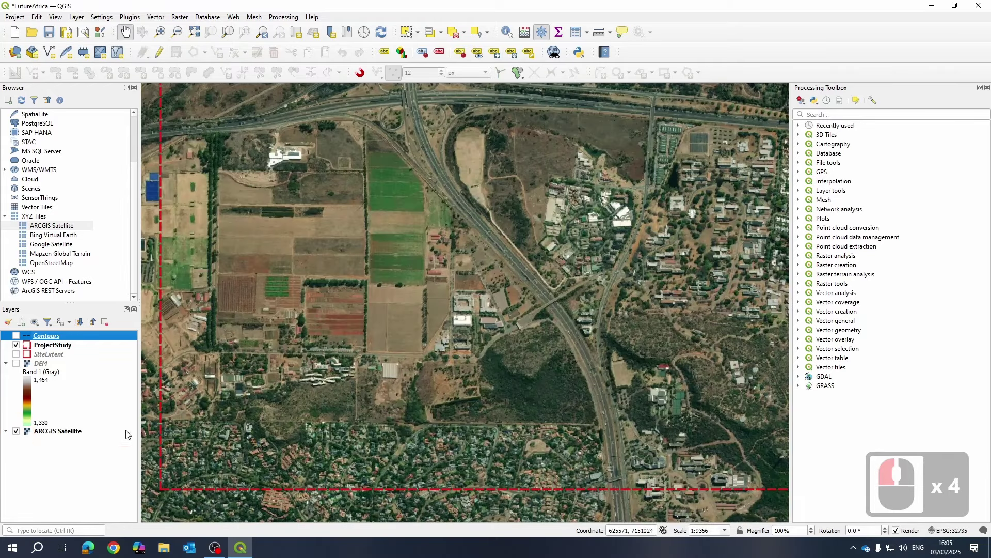
{"action": "left_click", "coordinate": [27, 432]}
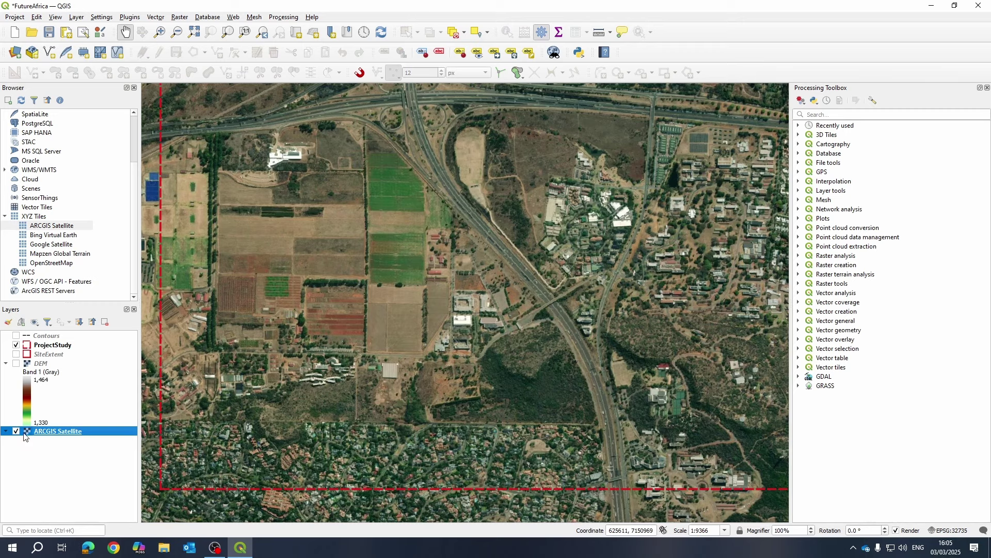
- Examine the trees north of the residential area, the pond near the large shed and the adjoining fields in the satellite imagery
{"action": "scroll", "coordinate": [424, 428], "scroll_direction": "up", "scroll_amount": 4}
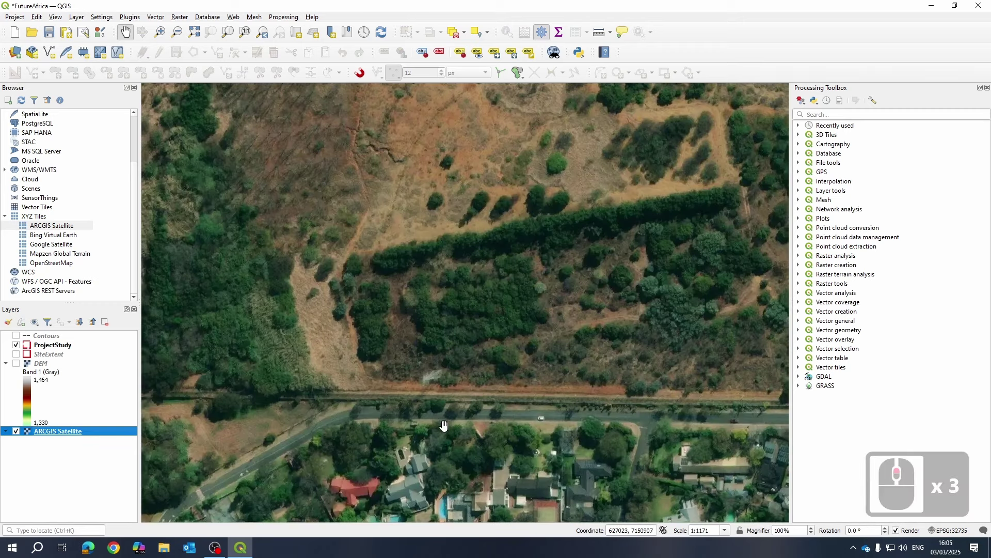
{"action": "scroll", "coordinate": [476, 314], "scroll_direction": "up", "scroll_amount": 1}
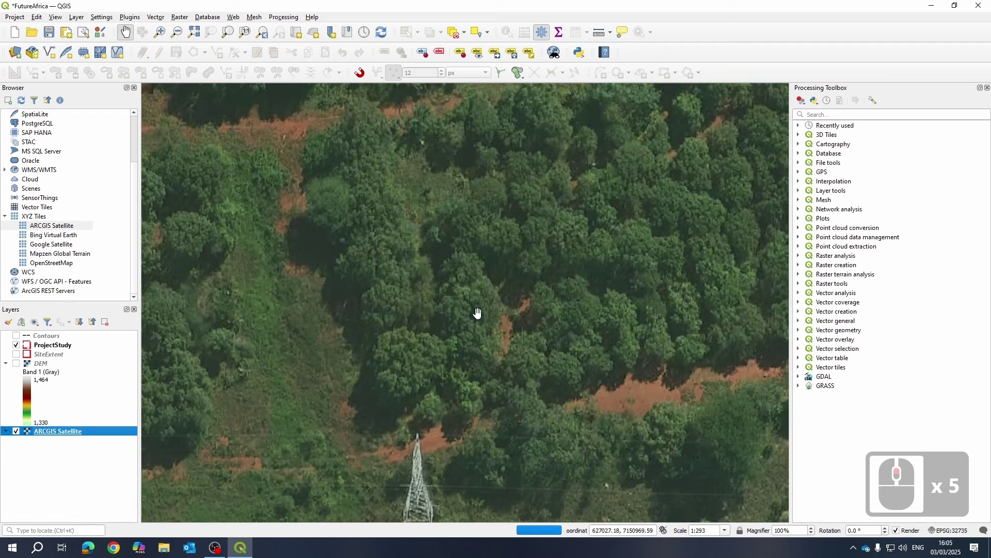
{"action": "scroll", "coordinate": [480, 347], "scroll_direction": "down", "scroll_amount": 3}
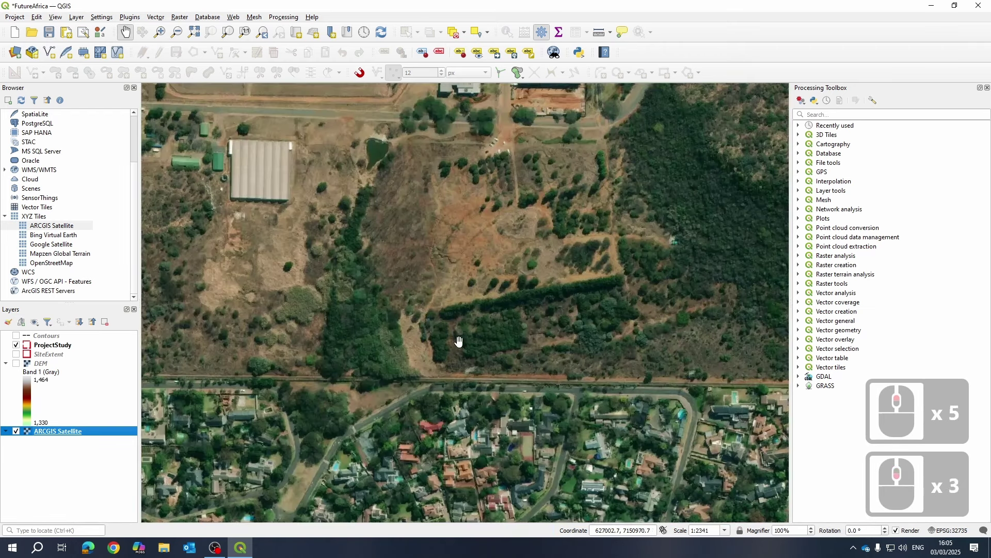
{"action": "scroll", "coordinate": [459, 342], "scroll_direction": "up", "scroll_amount": 1}
{"action": "left_click_drag", "start_coordinate": [455, 201], "coordinate": [646, 530]}
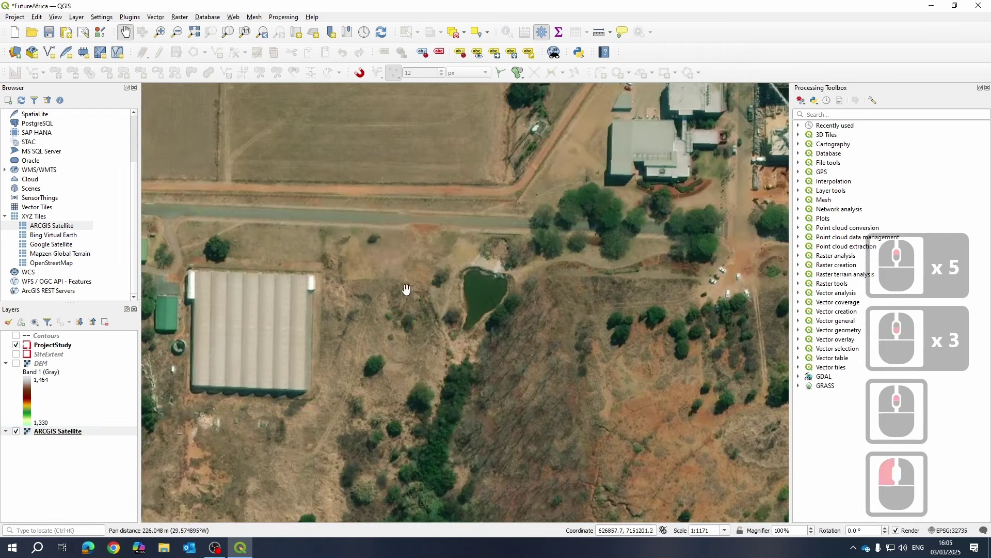
{"action": "left_click_drag", "start_coordinate": [406, 290], "coordinate": [458, 427]}
{"action": "scroll", "coordinate": [470, 308], "scroll_direction": "up", "scroll_amount": 1}
{"action": "scroll", "coordinate": [470, 307], "scroll_direction": "down", "scroll_amount": 1}
{"action": "scroll", "coordinate": [506, 343], "scroll_direction": "down", "scroll_amount": 1}
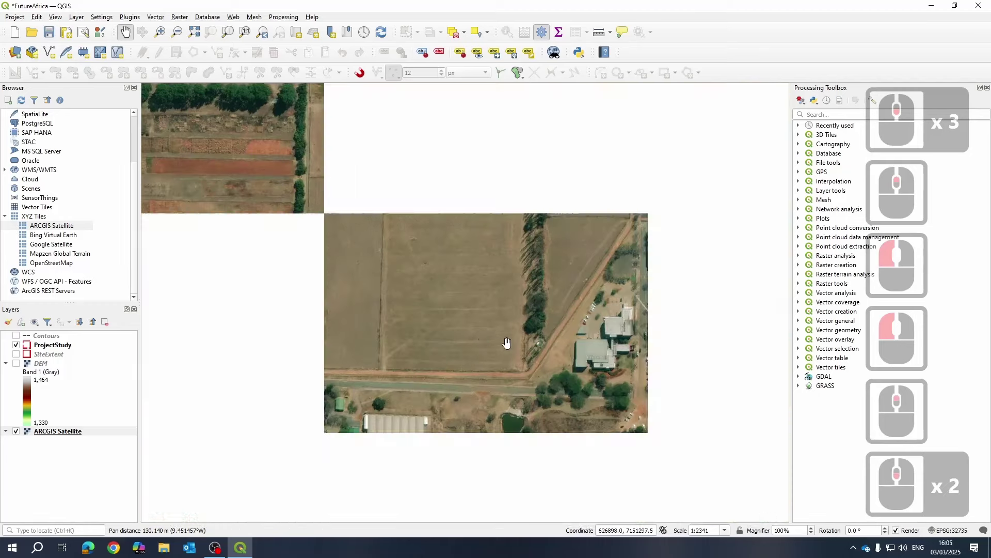
{"action": "scroll", "coordinate": [480, 336], "scroll_direction": "down", "scroll_amount": 2}
{"action": "scroll", "coordinate": [462, 331], "scroll_direction": "up", "scroll_amount": 1}
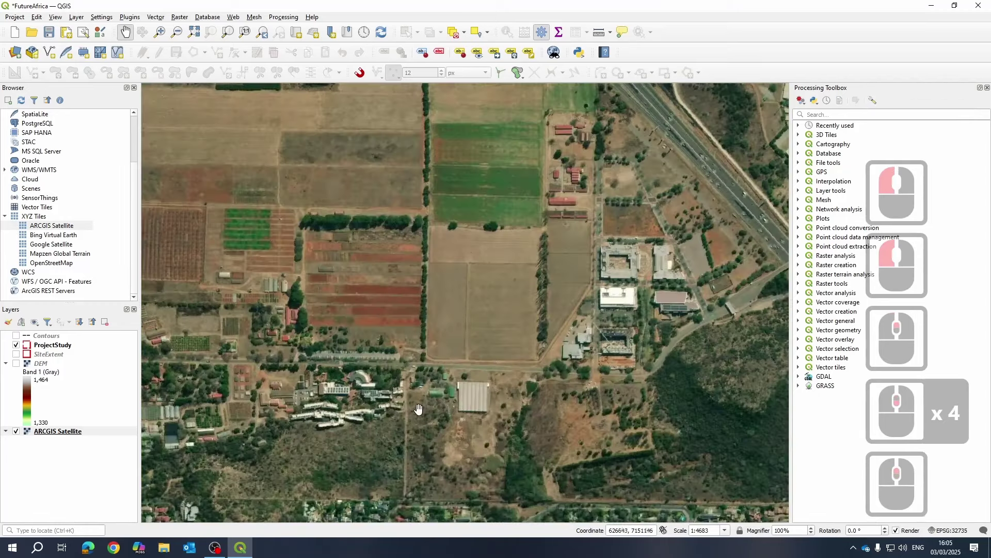
- Inspect the semicircular building and the tree-lined road north of it in close-up satellite imagery
{"action": "scroll", "coordinate": [418, 409], "scroll_direction": "up", "scroll_amount": 2}
{"action": "left_click_drag", "start_coordinate": [393, 408], "coordinate": [467, 320]}
{"action": "scroll", "coordinate": [466, 319], "scroll_direction": "up", "scroll_amount": 1}
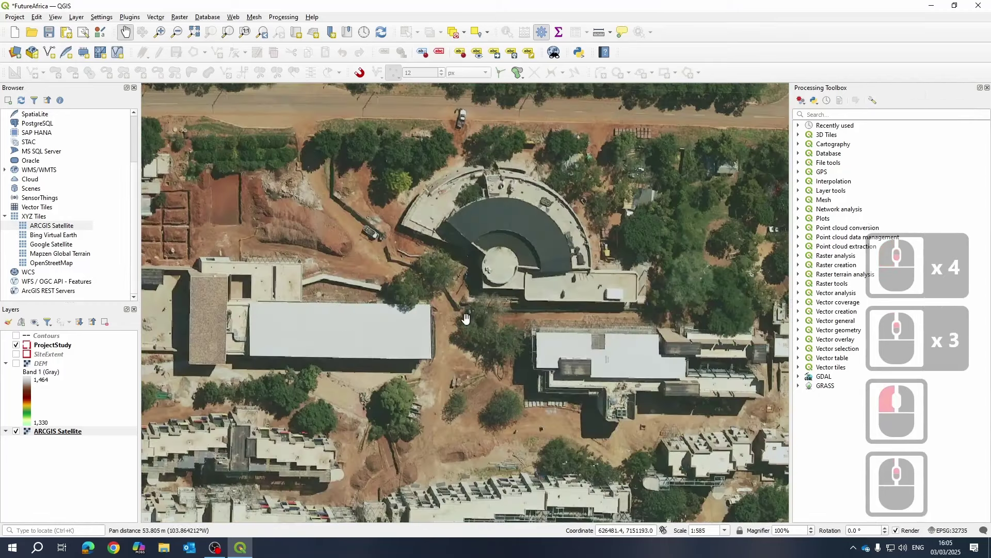
{"action": "left_click_drag", "start_coordinate": [506, 221], "coordinate": [543, 456]}
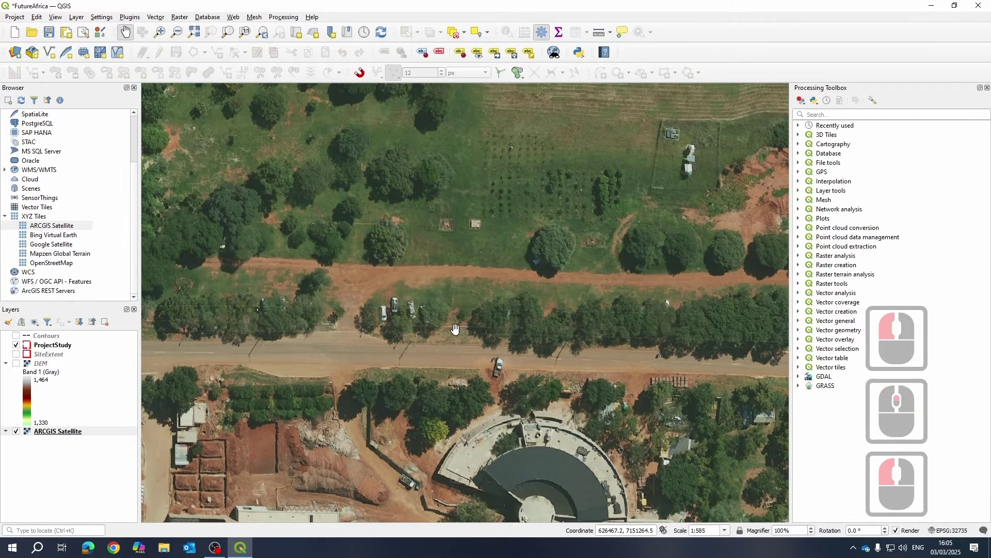
- Review the raster export options for the ARCGIS Satellite layer without saving a file
{"action": "left_click", "coordinate": [54, 346]}
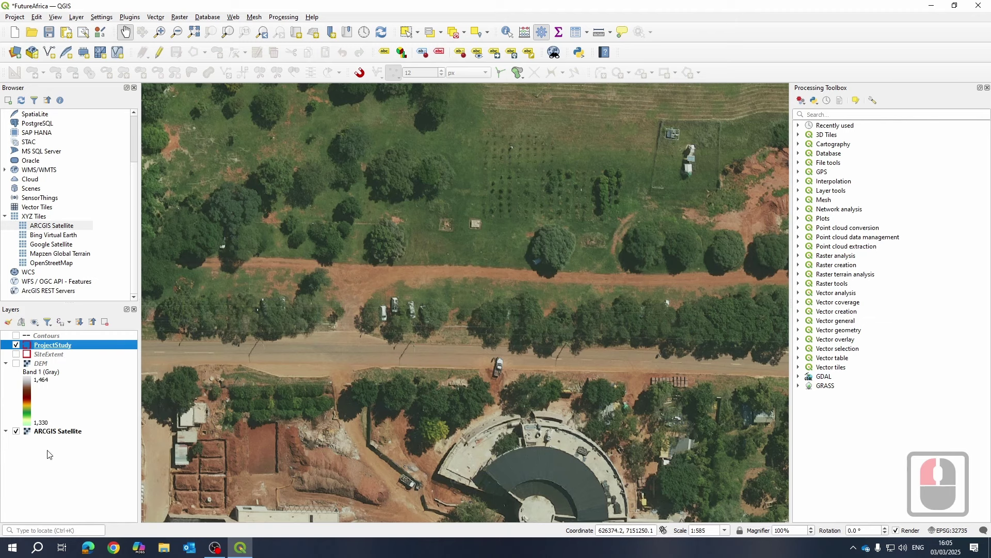
{"action": "left_click", "coordinate": [53, 433]}
{"action": "right_click", "coordinate": [54, 432]}
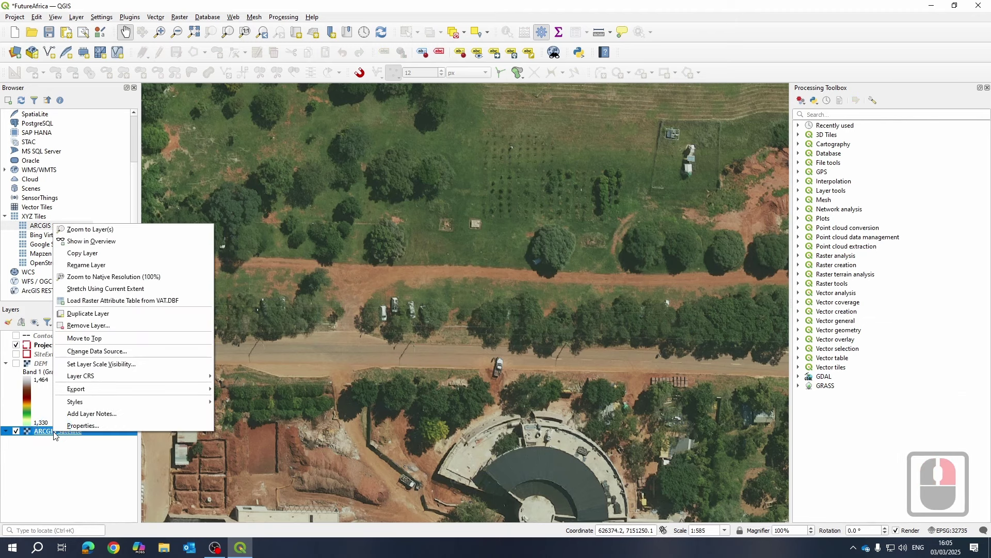
{"action": "left_click", "coordinate": [107, 388]}
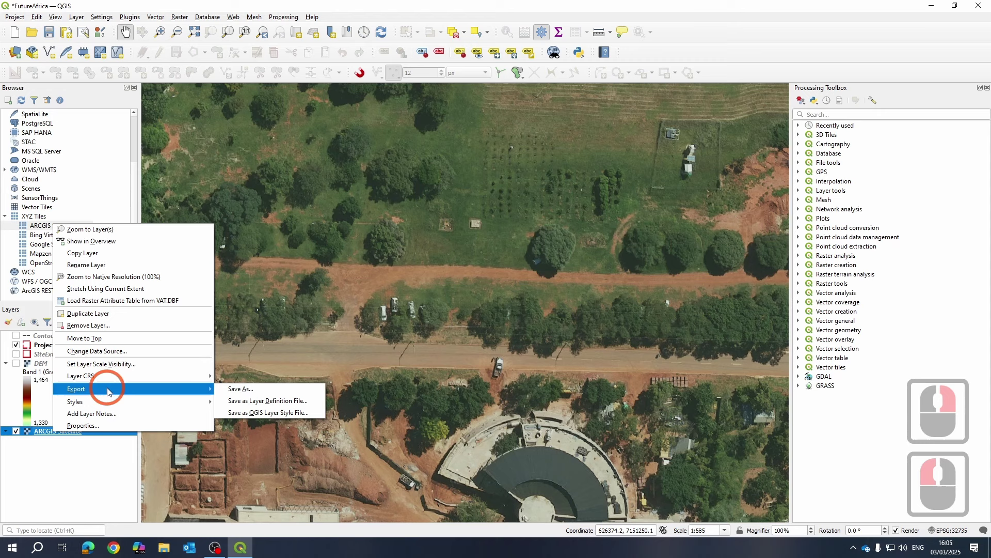
{"action": "left_click", "coordinate": [258, 389]}
{"action": "left_click", "coordinate": [408, 206]}
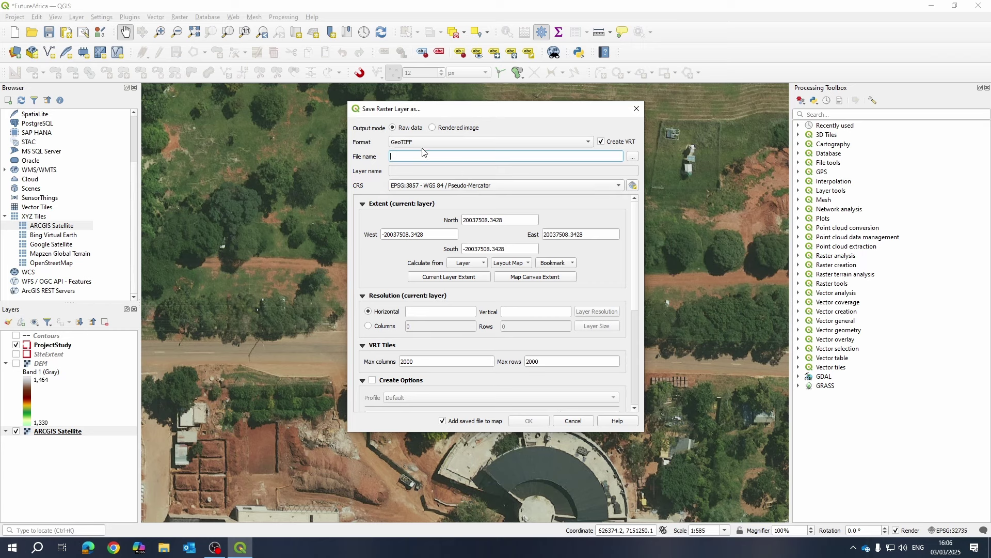
{"action": "left_click", "coordinate": [589, 420]}
- Check the coordinate reference system listed in the ARCGIS Satellite layer's information properties
{"action": "right_click", "coordinate": [85, 432]}
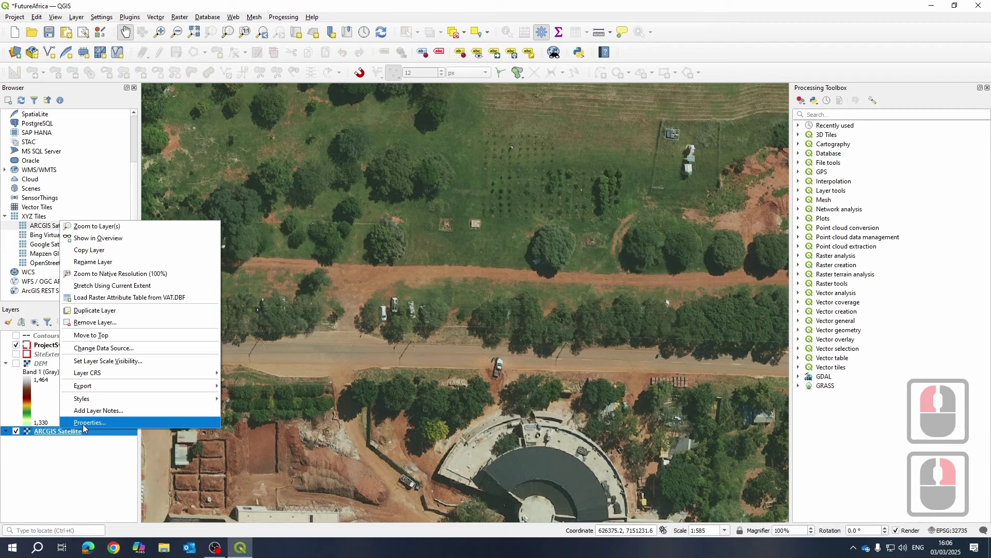
{"action": "left_click", "coordinate": [82, 422]}
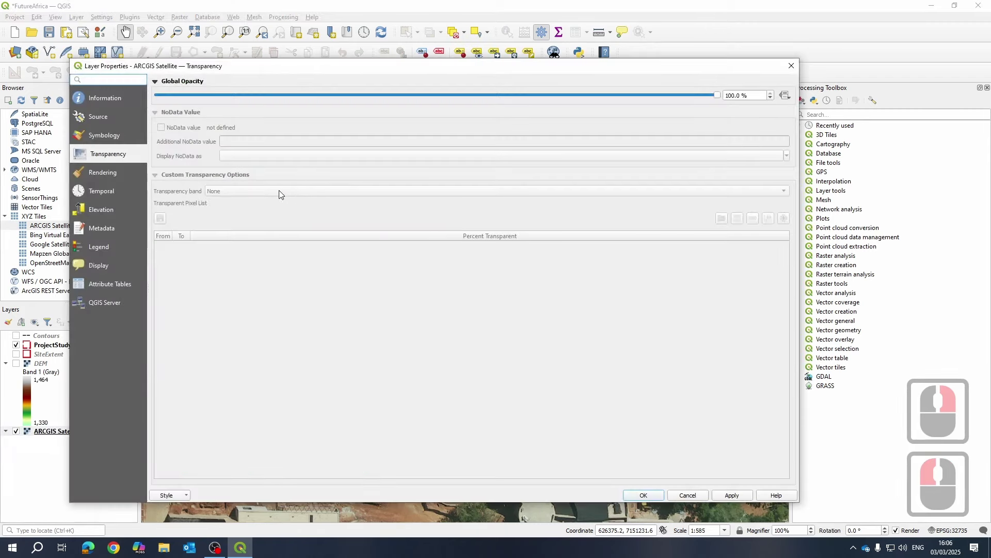
{"action": "left_click", "coordinate": [103, 134]}
{"action": "double_click", "coordinate": [104, 98]}
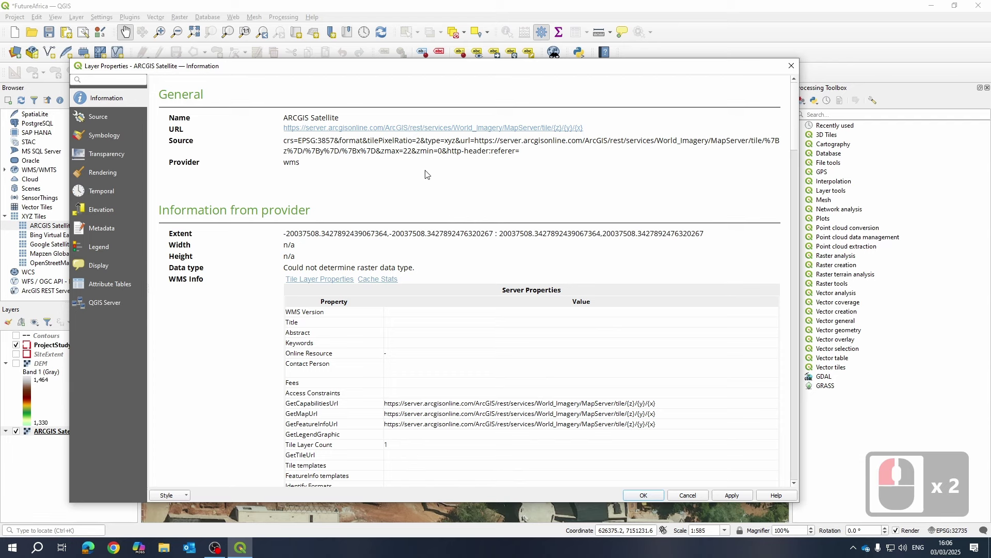
{"action": "scroll", "coordinate": [451, 245], "scroll_direction": "down", "scroll_amount": 9}
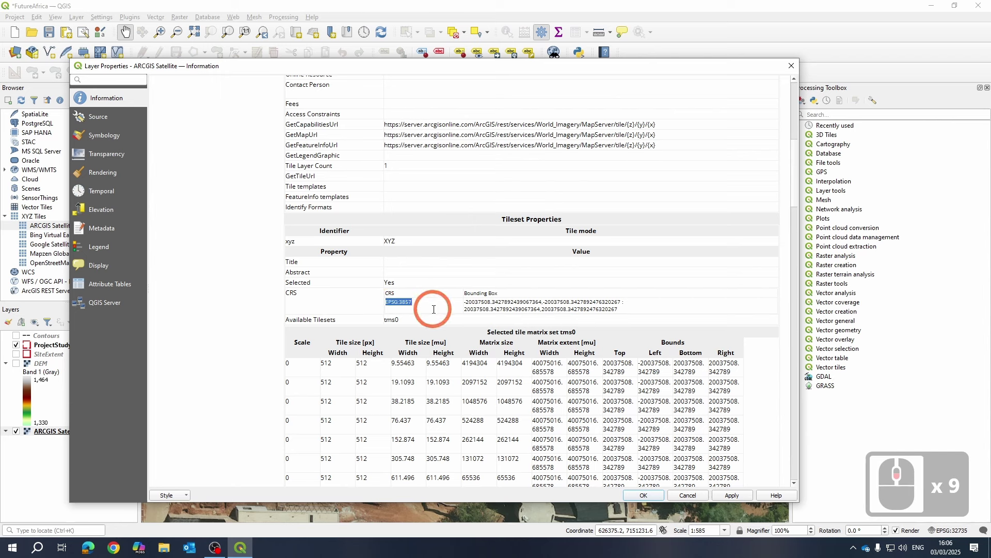
{"action": "double_click", "coordinate": [407, 302]}
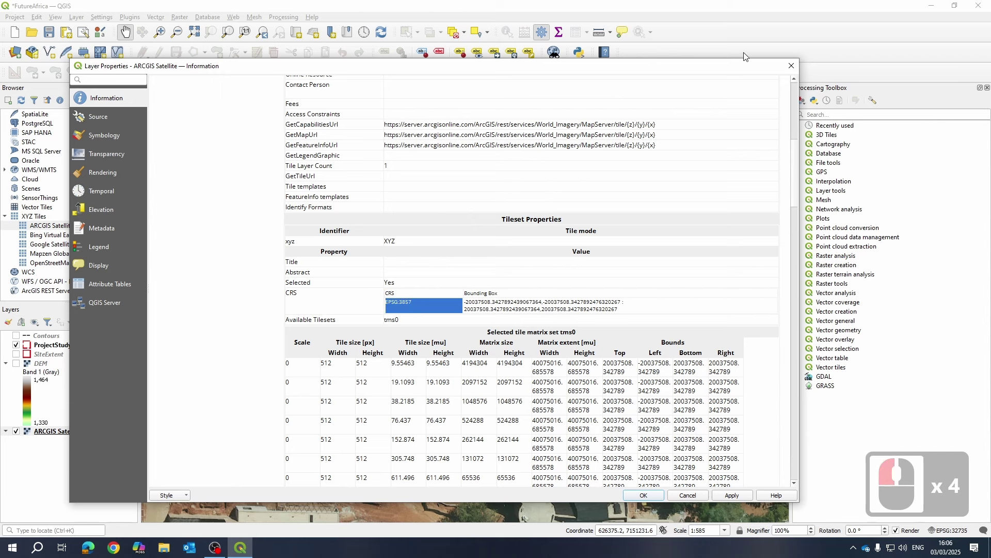
{"action": "left_click", "coordinate": [792, 66]}
- Apply EPSG:32735 - WGS 84 / UTM zone 35S as the project's coordinate reference system
{"action": "left_click", "coordinate": [951, 529]}
{"action": "left_click", "coordinate": [951, 529]}
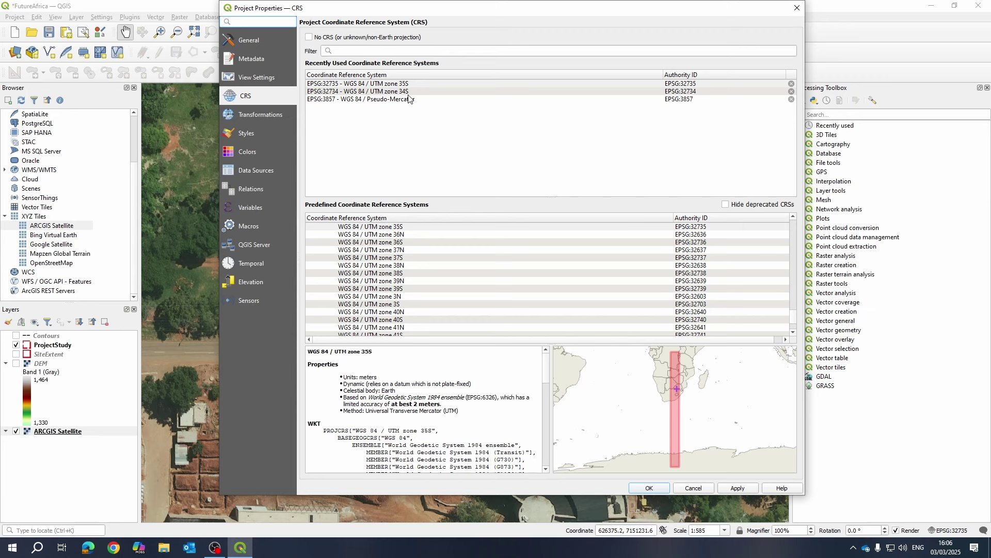
{"action": "left_click", "coordinate": [393, 83]}
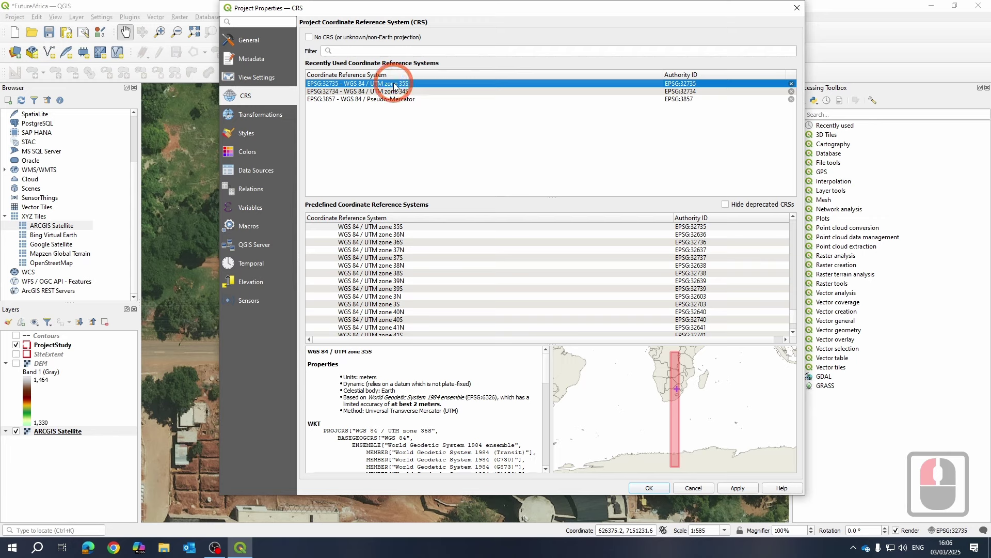
{"action": "double_click", "coordinate": [393, 84]}
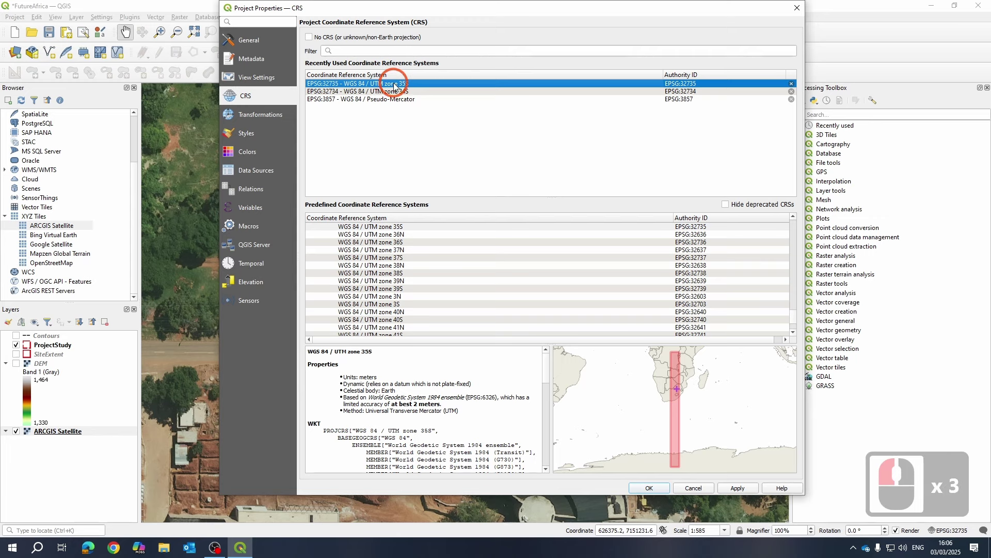
{"action": "left_click", "coordinate": [747, 489]}
{"action": "left_click", "coordinate": [650, 490]}
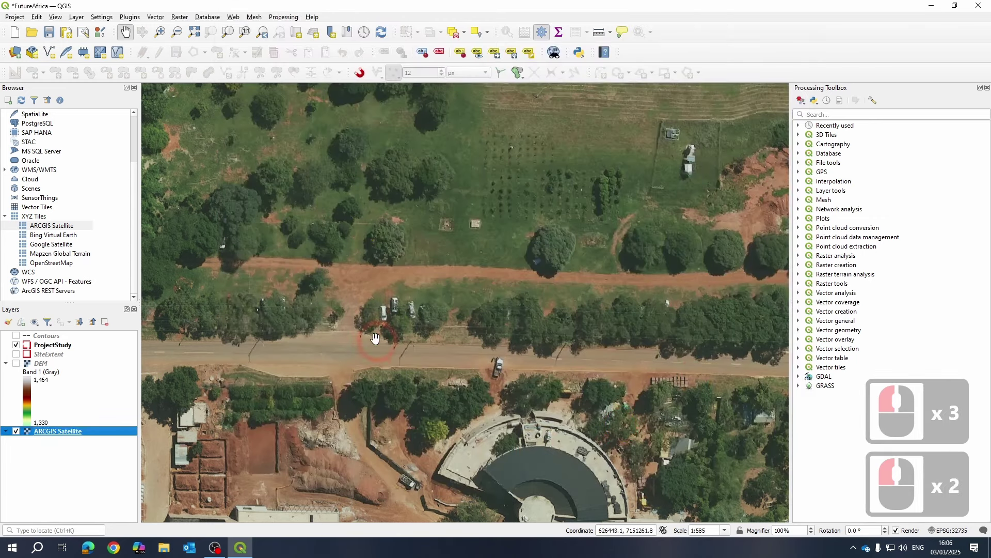
- Start exporting the ARCGIS Satellite layer as a rendered GeoTIFF image with VRT creation turned off
{"action": "right_click", "coordinate": [39, 432]}
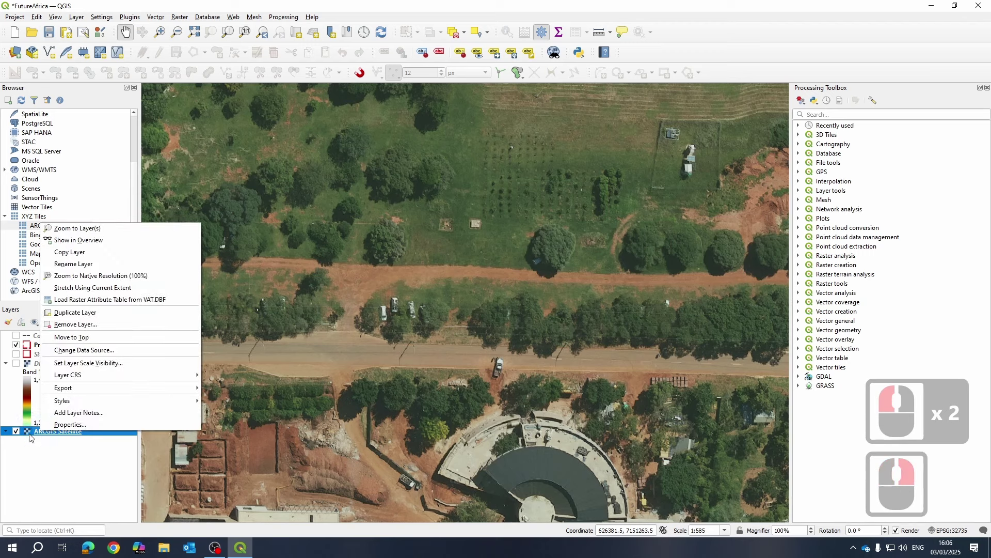
{"action": "left_click", "coordinate": [63, 387]}
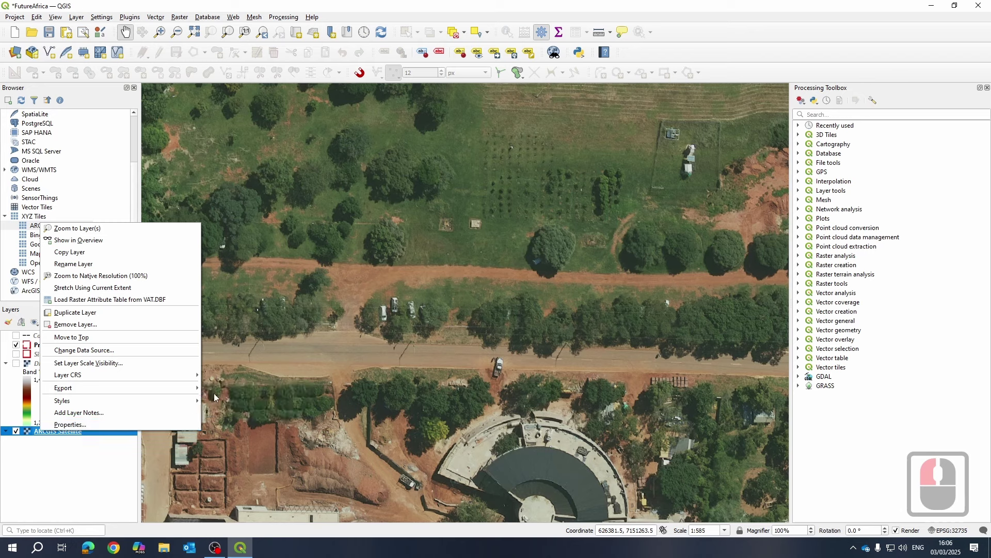
{"action": "left_click", "coordinate": [128, 387]}
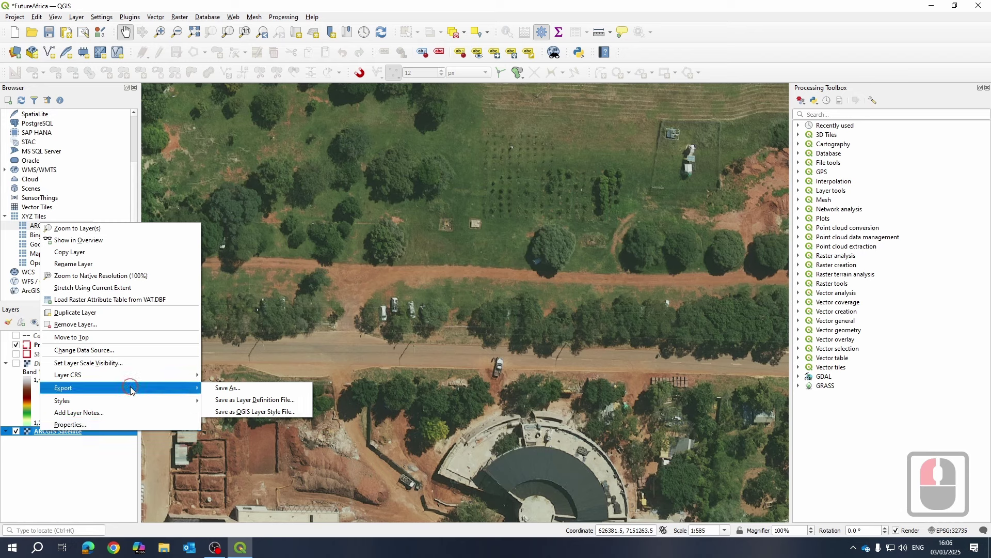
{"action": "left_click", "coordinate": [227, 391]}
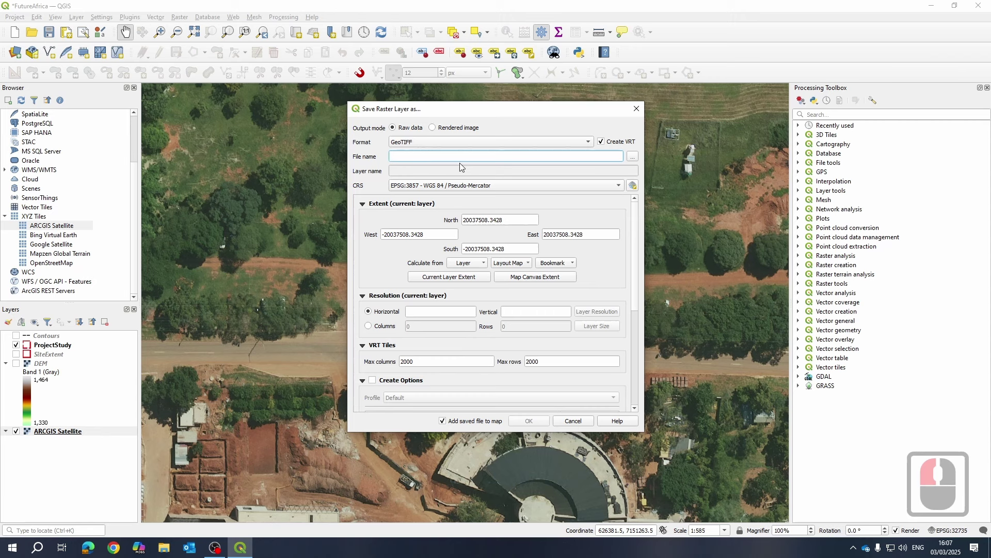
{"action": "left_click", "coordinate": [432, 128]}
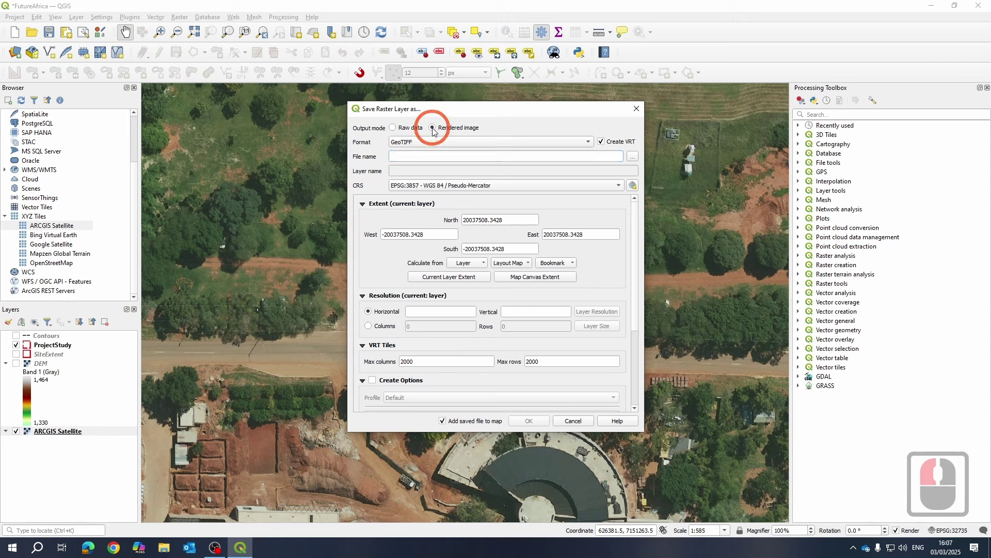
{"action": "left_click", "coordinate": [599, 142]}
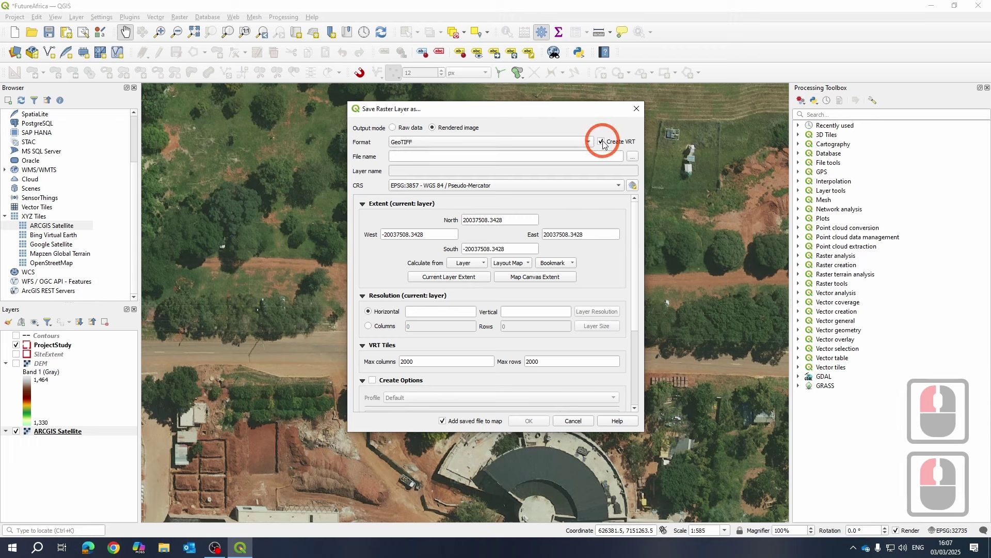
{"action": "left_click", "coordinate": [601, 143]}
{"action": "left_click", "coordinate": [602, 143]}
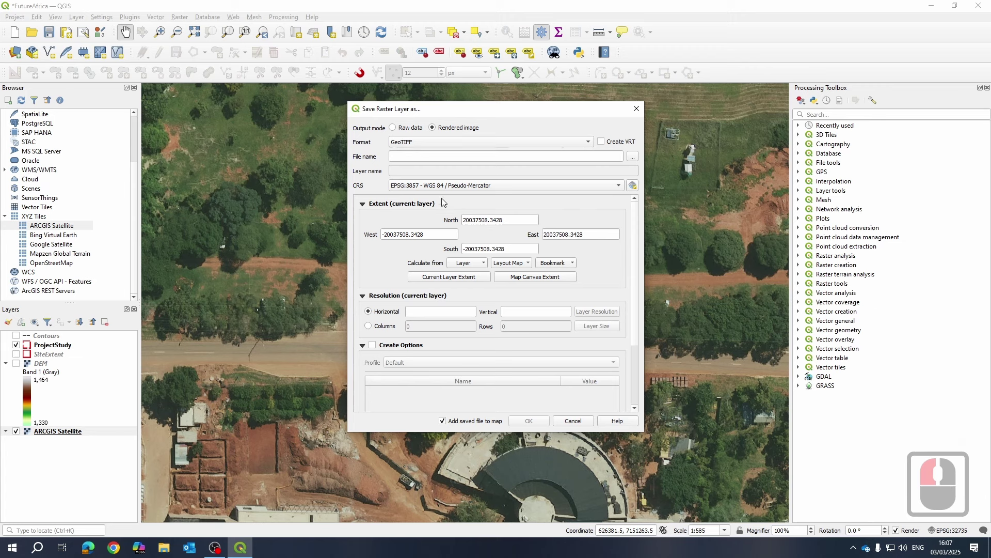
- Set the export CRS to the project CRS EPSG:32735 and calculate the extent from the ProjectStudy layer
{"action": "left_click", "coordinate": [485, 186]}
{"action": "left_click", "coordinate": [524, 197]}
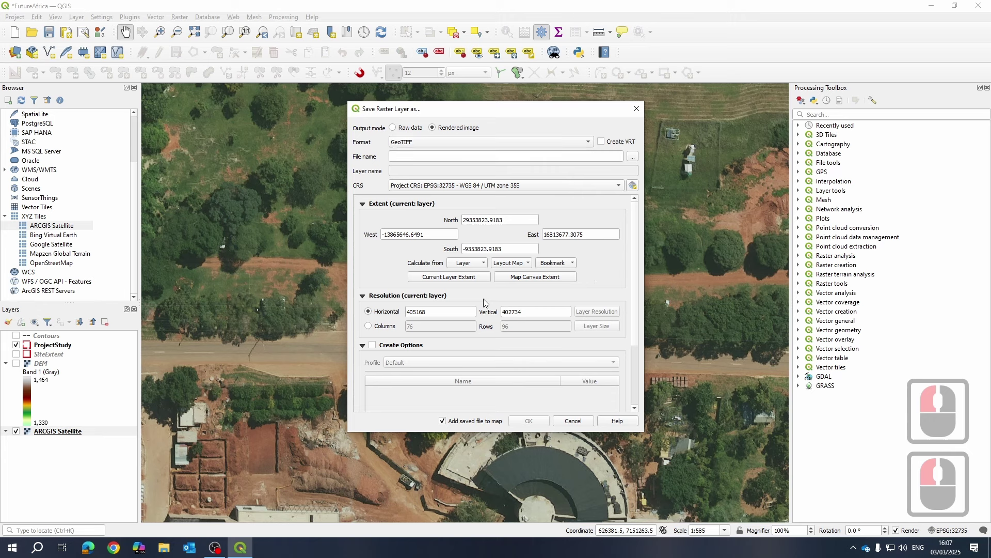
{"action": "left_click", "coordinate": [481, 262]}
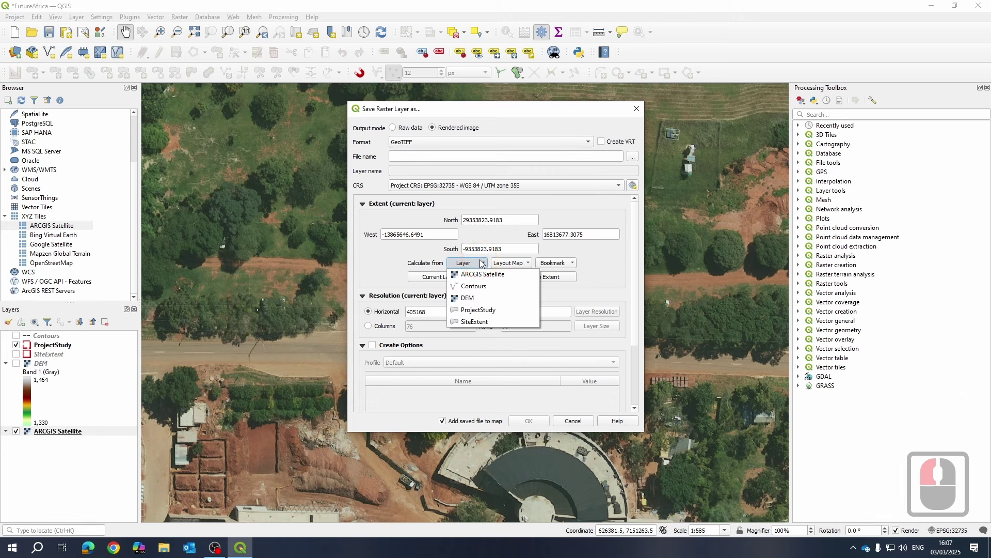
{"action": "left_click", "coordinate": [476, 309]}
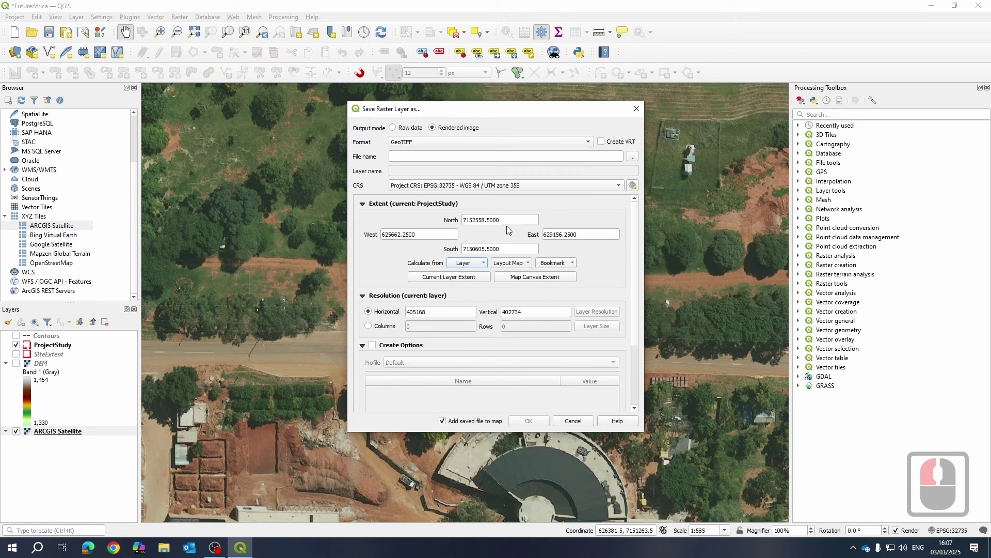
{"action": "left_click", "coordinate": [482, 264]}
{"action": "left_click", "coordinate": [487, 313]}
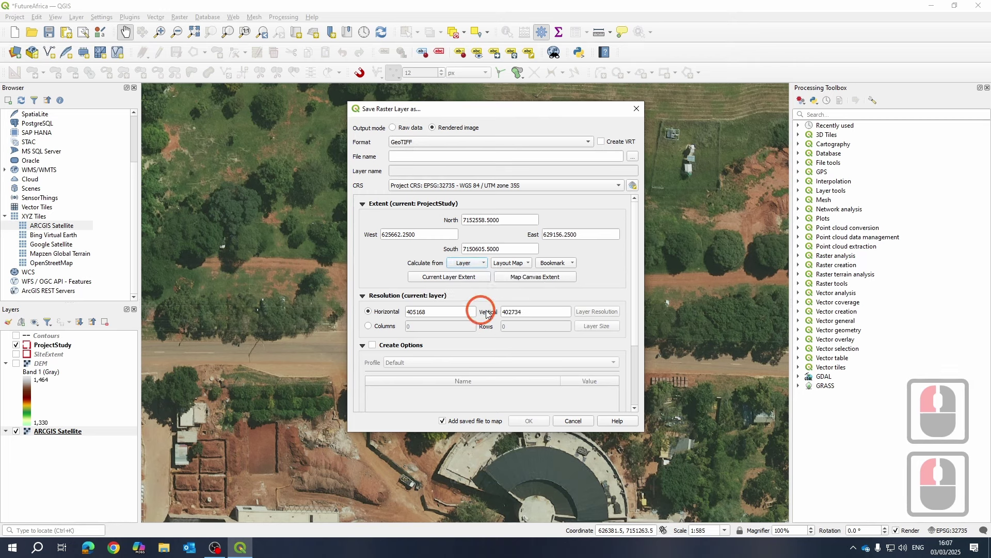
{"action": "left_click", "coordinate": [462, 262]}
- Set the export's horizontal and vertical resolution to 1
{"action": "double_click", "coordinate": [455, 310]}
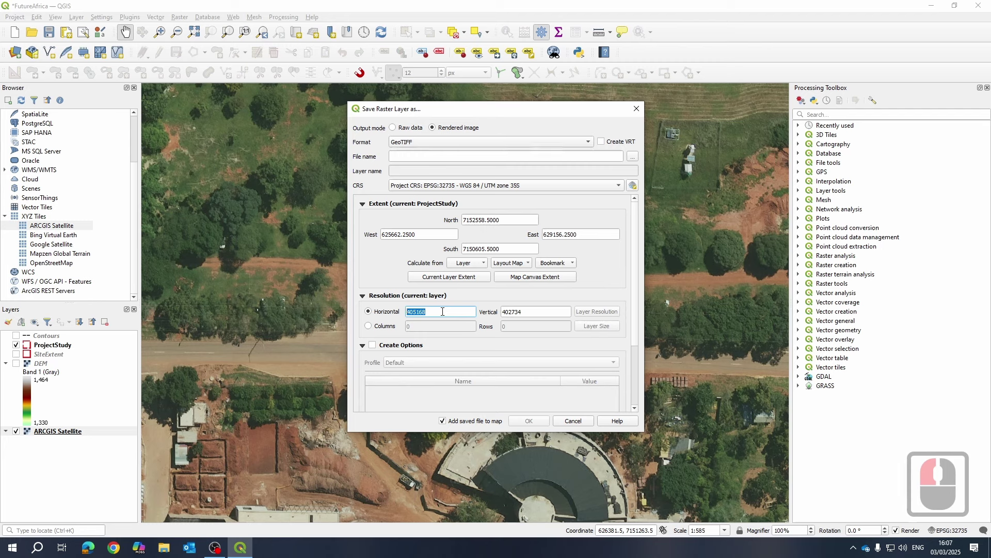
{"action": "type", "text": "1"}
{"action": "left_click", "coordinate": [551, 315]}
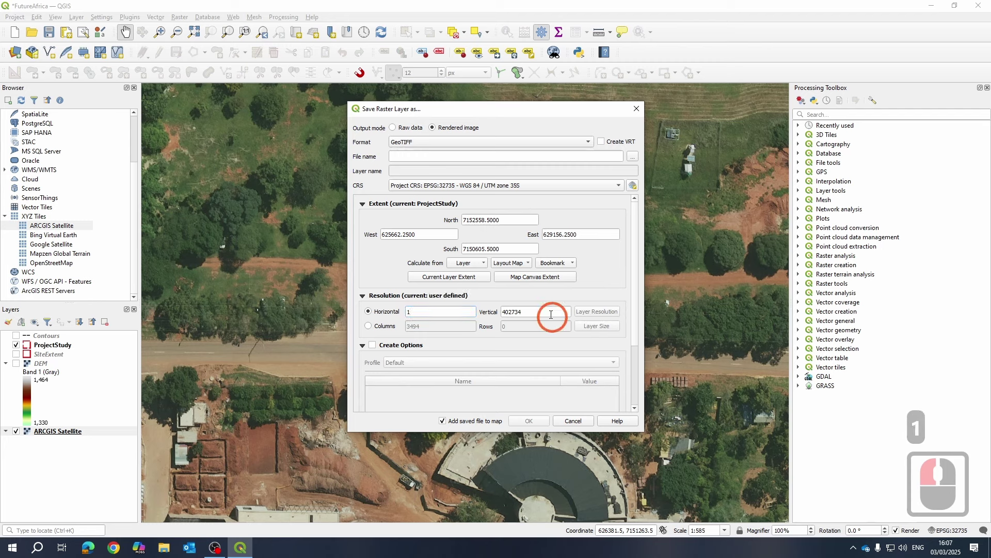
{"action": "left_click", "coordinate": [551, 315]}
{"action": "double_click", "coordinate": [551, 315]}
{"action": "type", "text": "1"}
{"action": "left_click", "coordinate": [477, 314]}
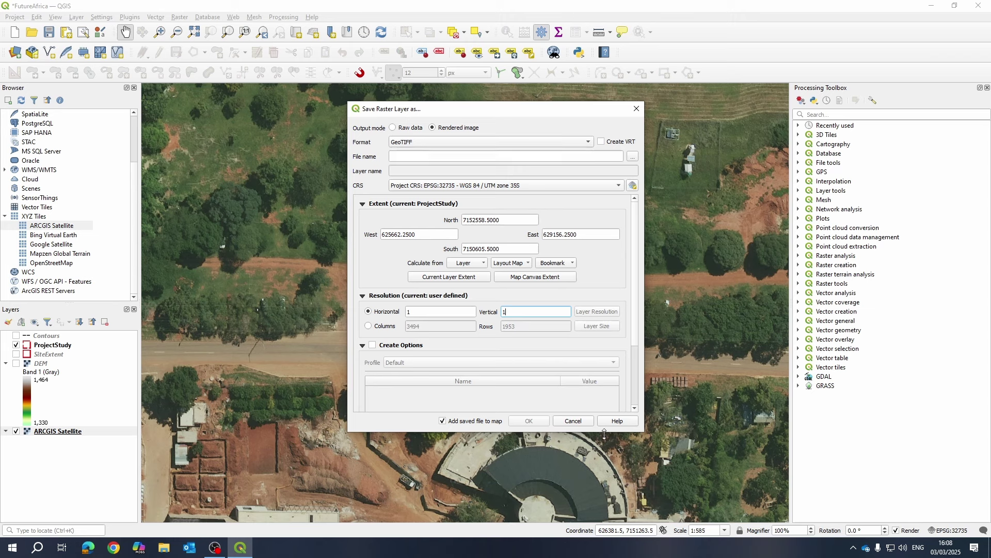
- Refine the export's horizontal and vertical resolution to 0.1
{"action": "triple_click", "coordinate": [441, 312]}
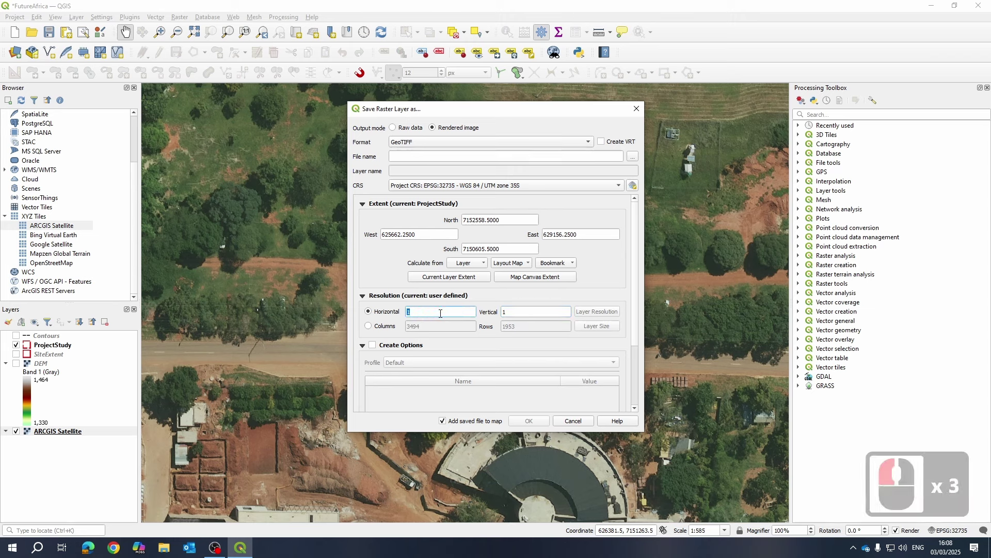
{"action": "type", "text": ".0"}
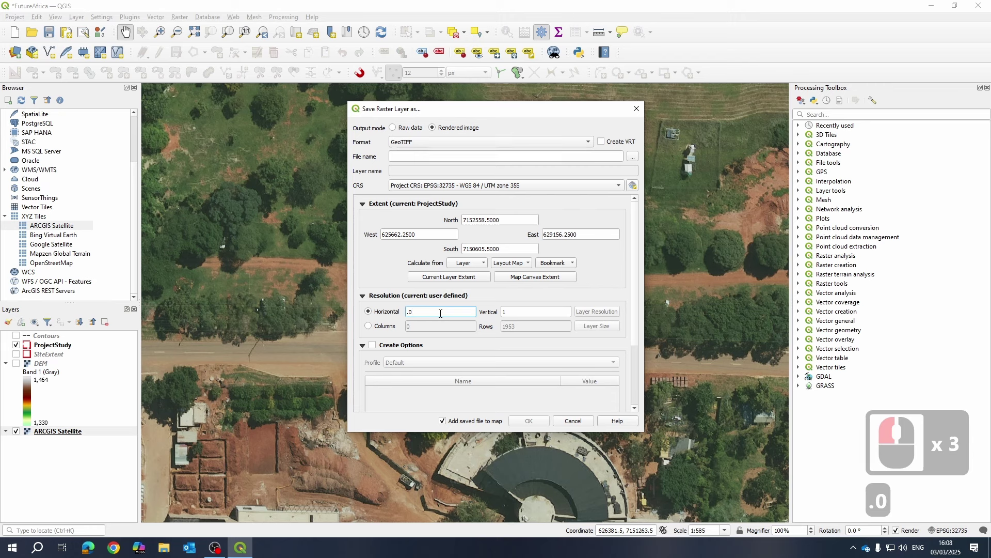
{"action": "type", "text": "1"}
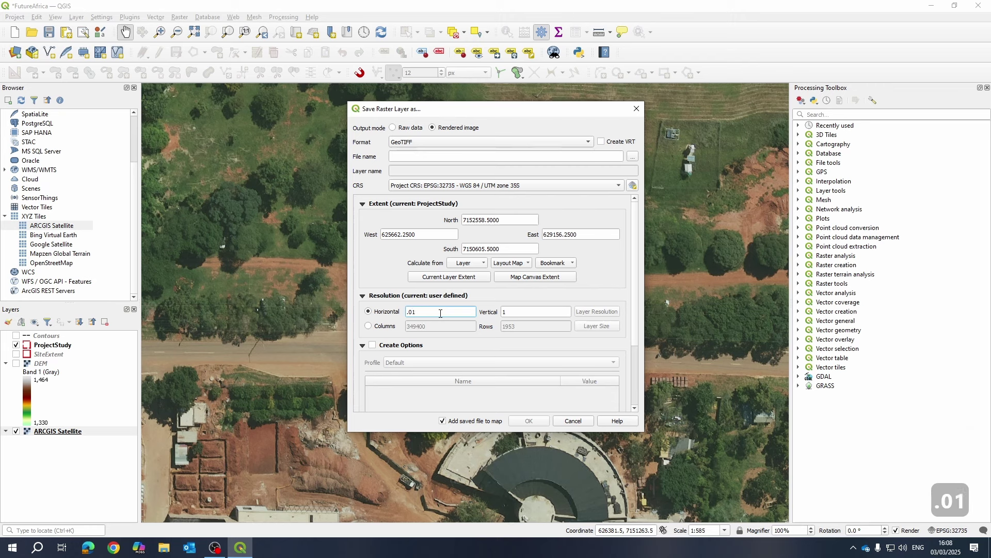
{"action": "key", "text": "BackSpace"}
{"action": "key", "text": "BackSpace"}
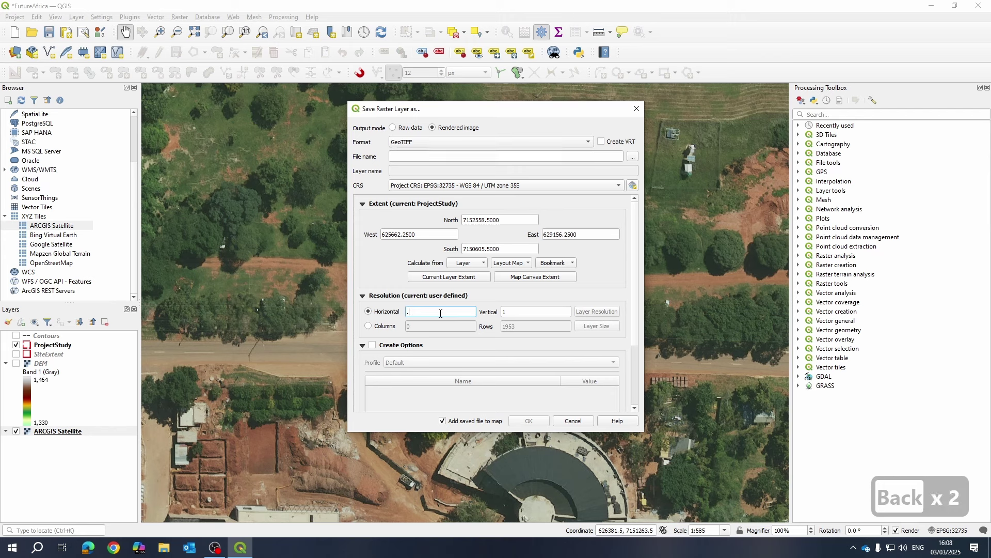
{"action": "type", "text": "1"}
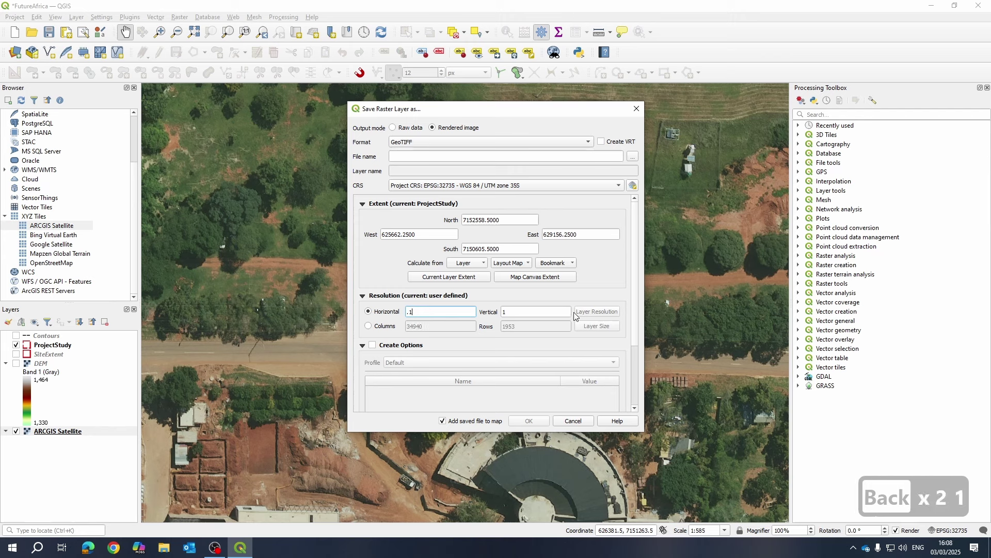
{"action": "double_click", "coordinate": [513, 312]}
{"action": "type", "text": ".1"}
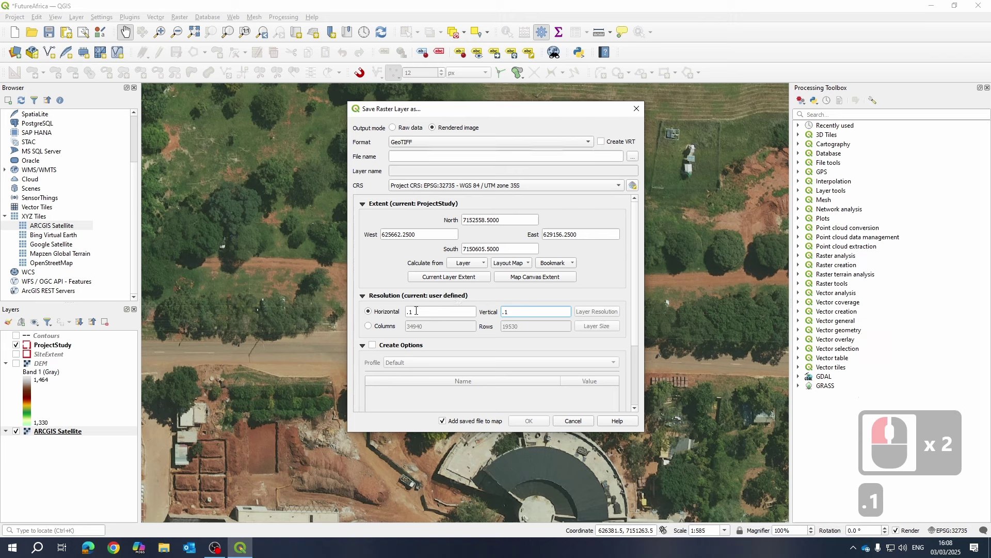
- Set both the horizontal and vertical export resolution to 0.5
{"action": "left_click", "coordinate": [439, 310]}
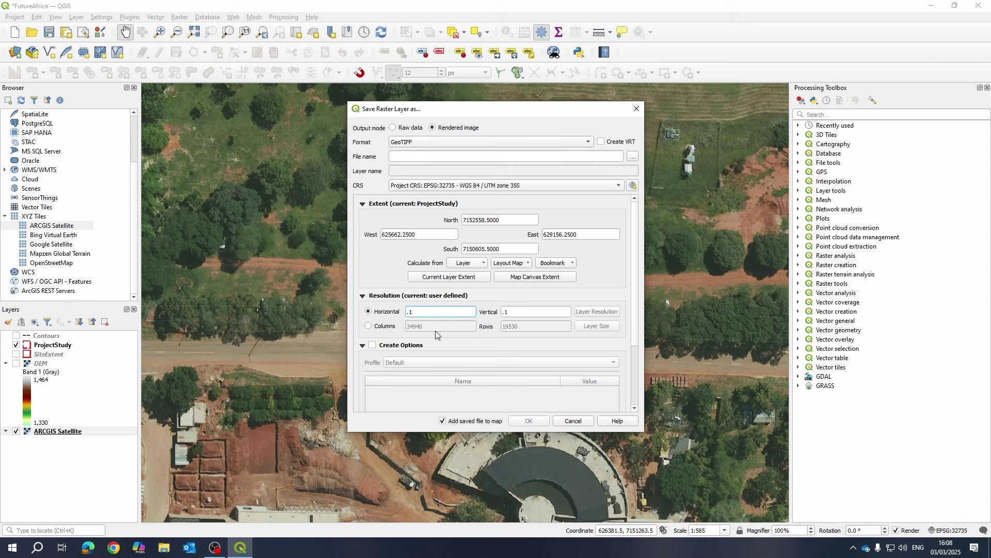
{"action": "key", "text": "BackSpace"}
{"action": "type", "text": "5"}
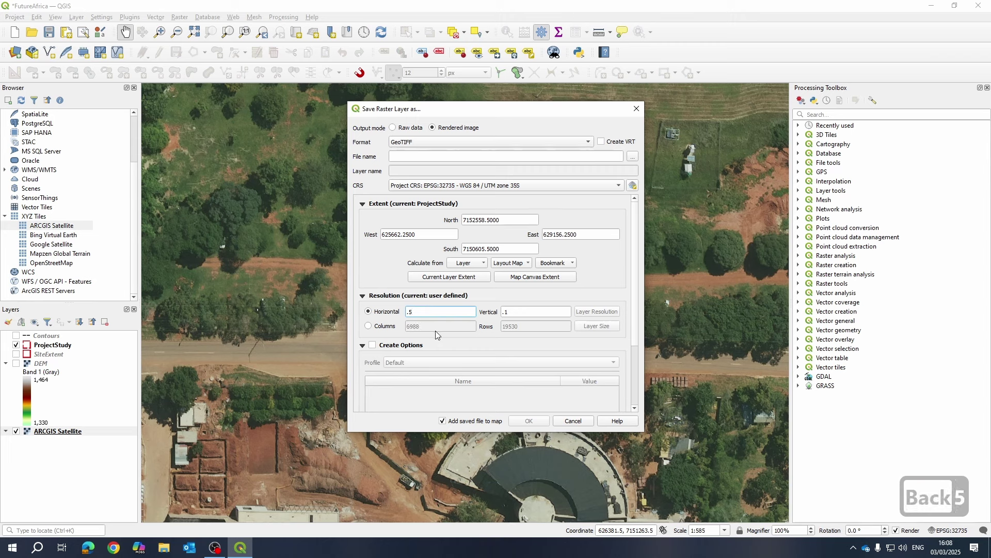
{"action": "double_click", "coordinate": [522, 313]}
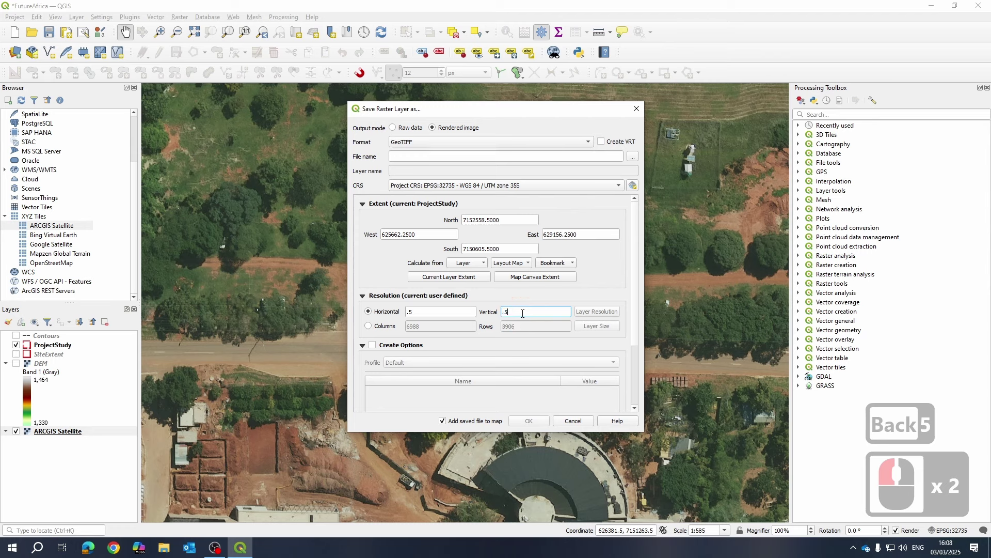
{"action": "type", "text": "5"}
{"action": "double_click", "coordinate": [518, 313]}
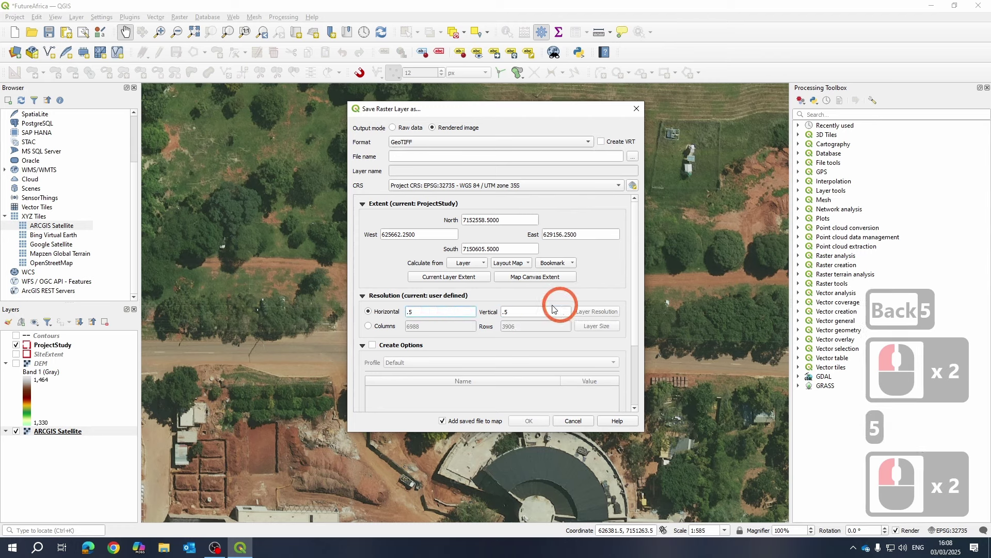
- Recalculate the export extent from the ProjectStudy layer
{"action": "left_click", "coordinate": [465, 263]}
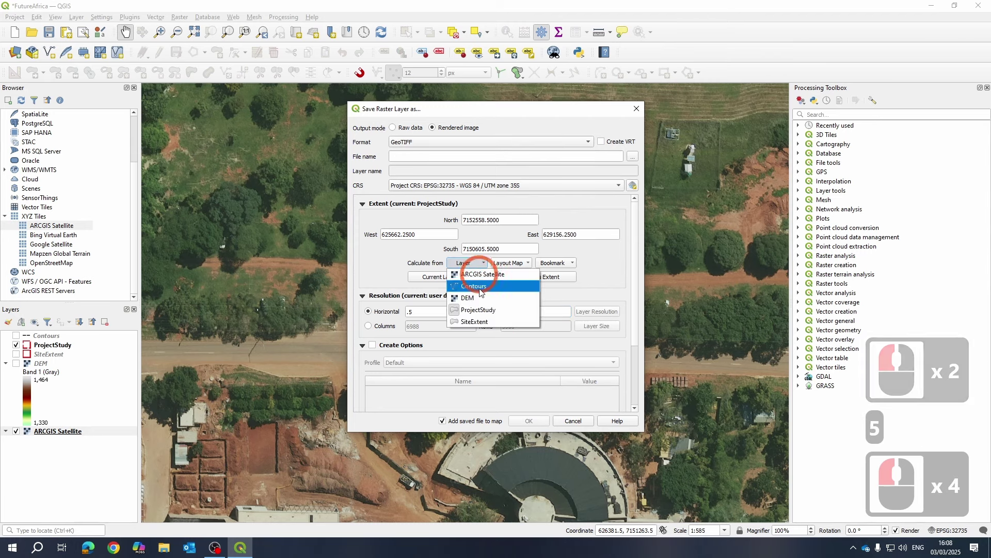
{"action": "left_click", "coordinate": [475, 310]}
{"action": "left_click", "coordinate": [465, 263]}
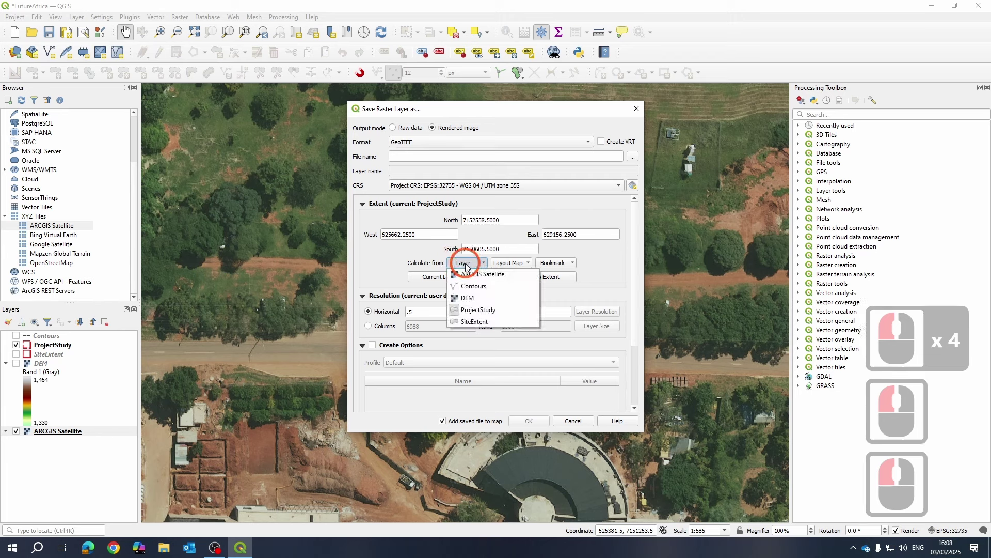
{"action": "left_click", "coordinate": [476, 310]}
{"action": "left_click", "coordinate": [436, 339]}
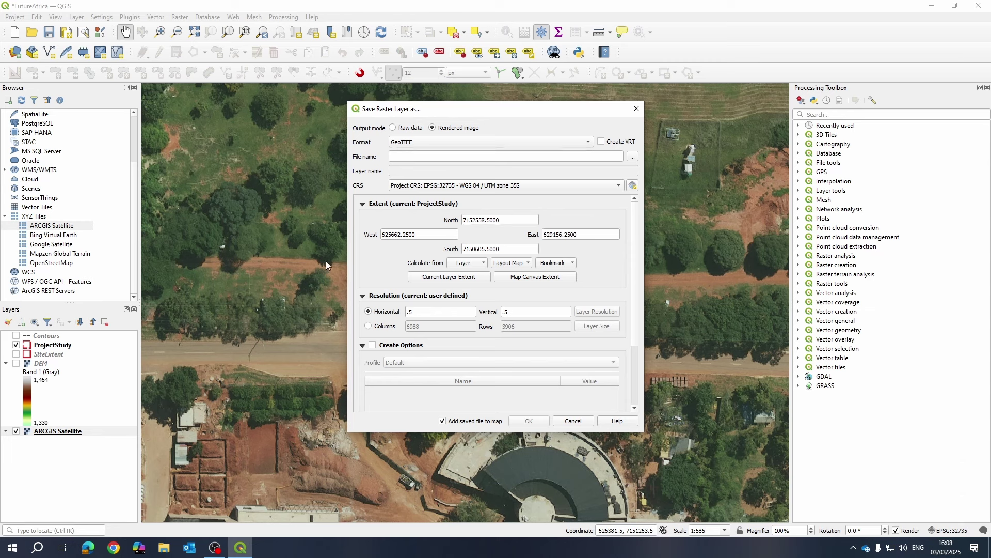
- Try a finer export resolution of 0.4 horizontally and vertically
{"action": "left_click", "coordinate": [445, 312]}
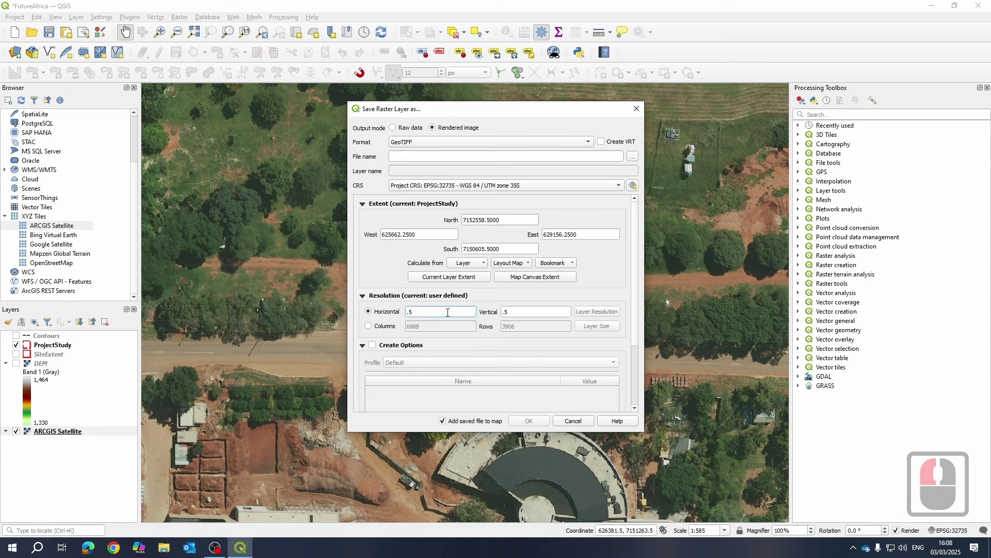
{"action": "key", "text": "BackSpace"}
{"action": "type", "text": "4"}
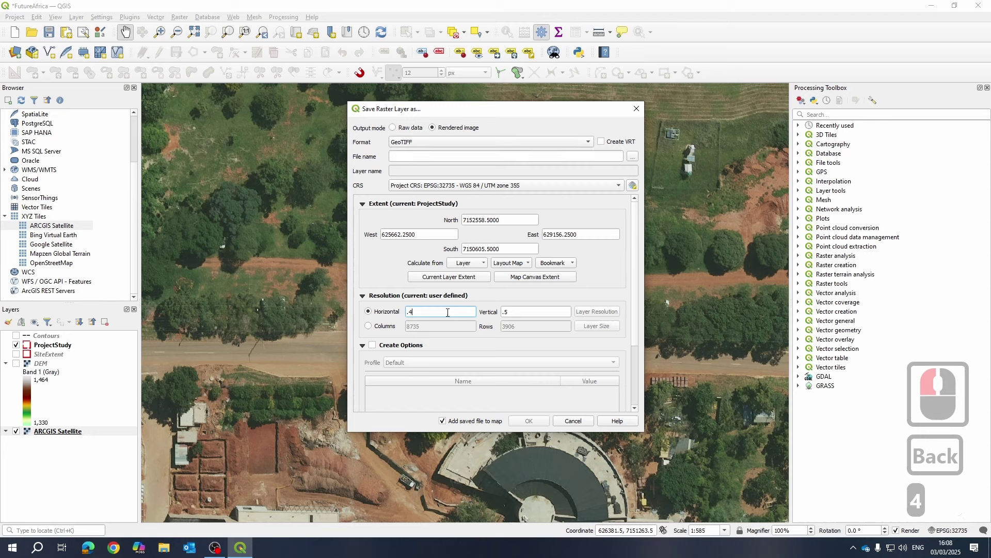
{"action": "left_click", "coordinate": [526, 311]}
{"action": "key", "text": "BackSpace"}
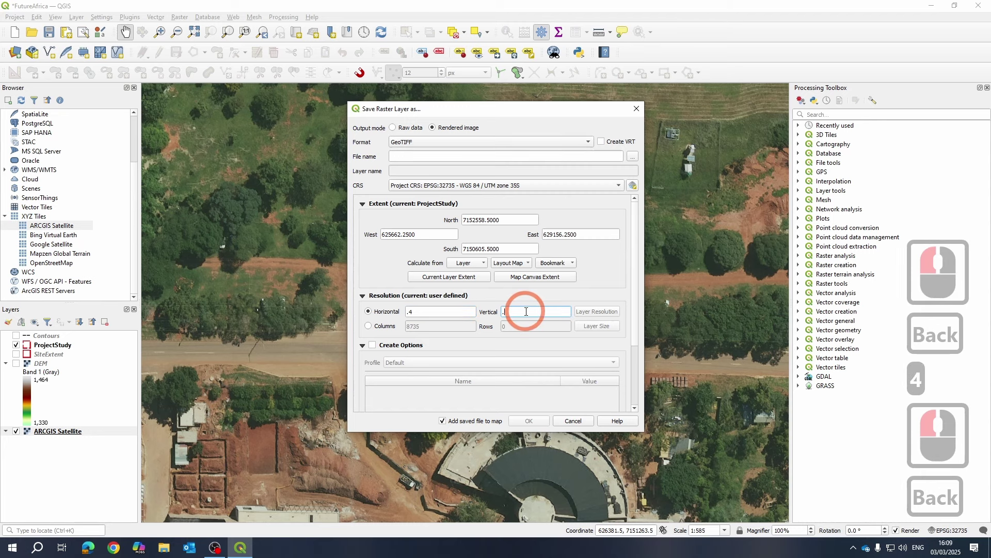
{"action": "type", "text": "4"}
{"action": "key", "text": "BackSpace"}
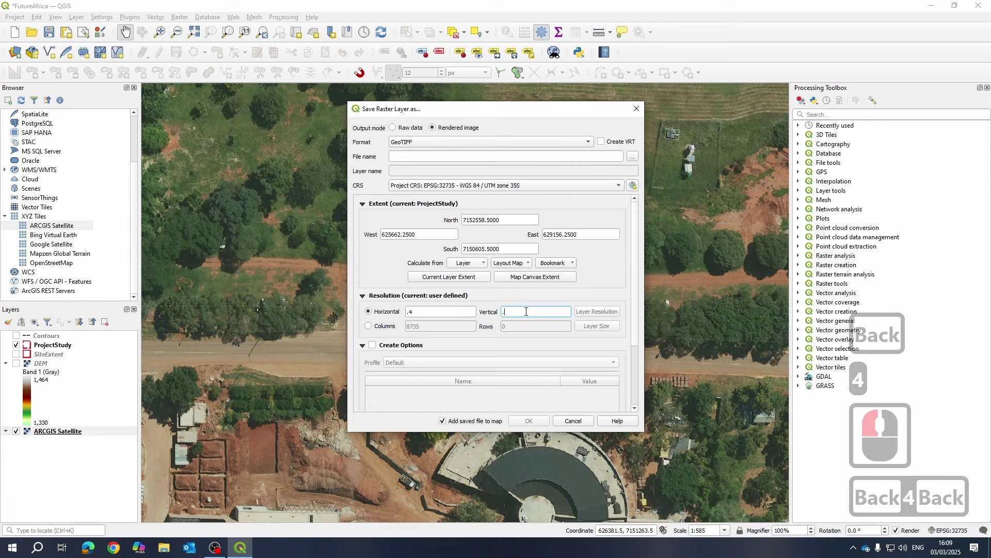
- Set the horizontal and vertical export resolution back to 0.5
{"action": "left_click", "coordinate": [429, 312]}
{"action": "key", "text": "BackSpace"}
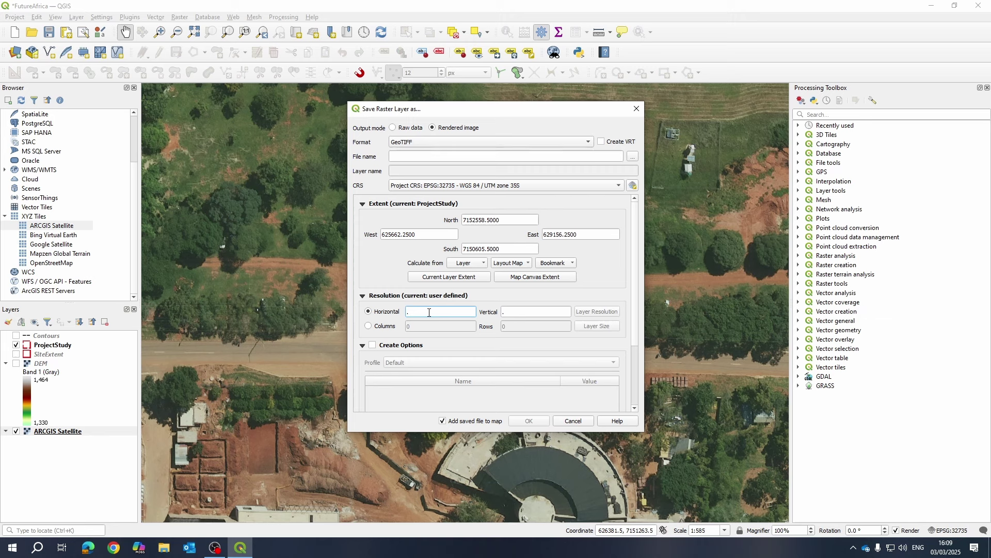
{"action": "type", "text": "5"}
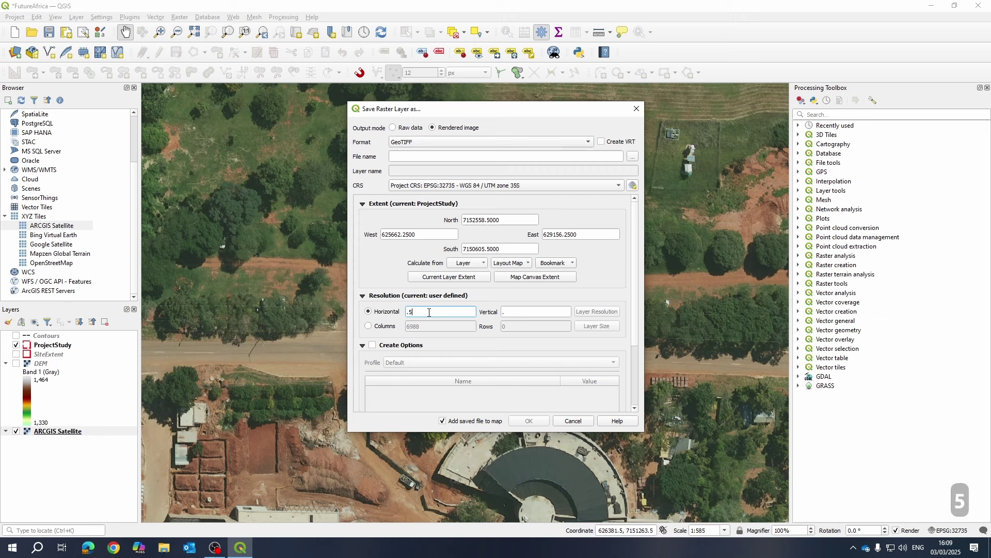
{"action": "left_click", "coordinate": [524, 312]}
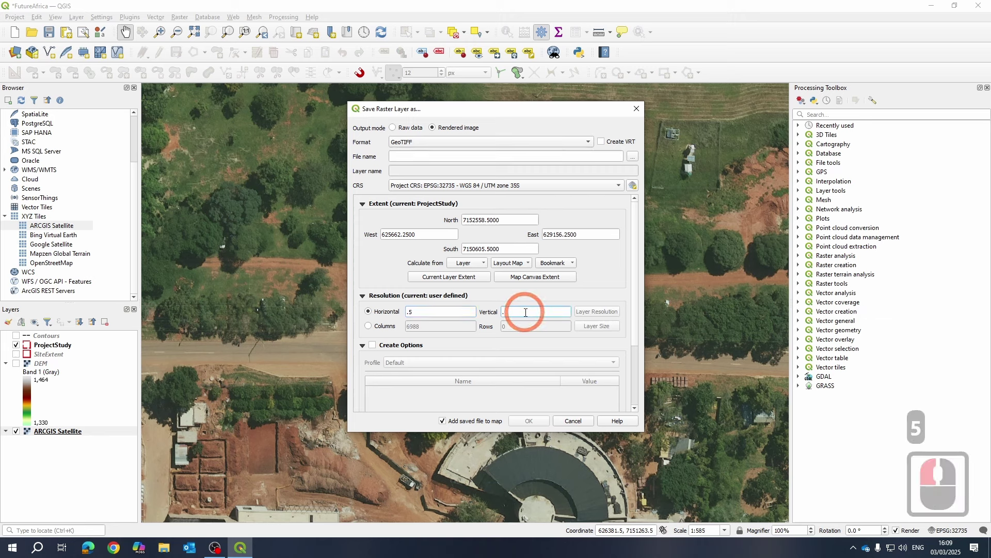
{"action": "type", "text": "5"}
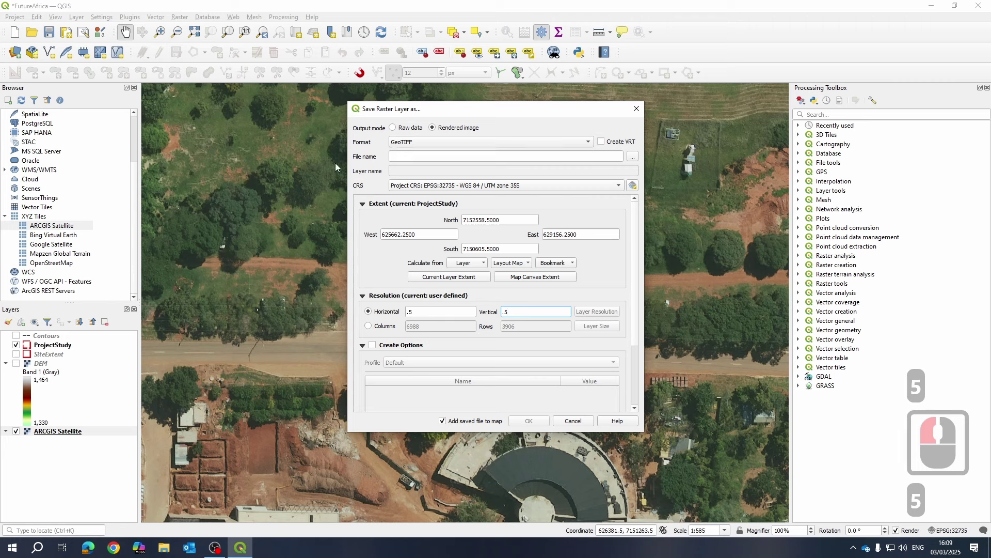
- Keep the output mode as Rendered image and reuse the existing file name Ariel_large for the output GeoTIFF
{"action": "left_click", "coordinate": [432, 127]}
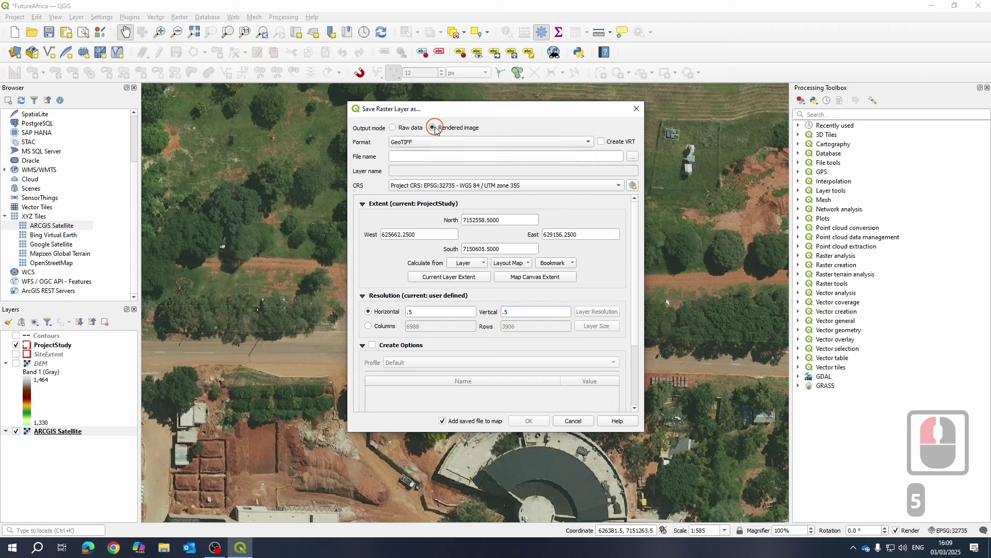
{"action": "left_click_drag", "start_coordinate": [434, 127], "coordinate": [377, 140]}
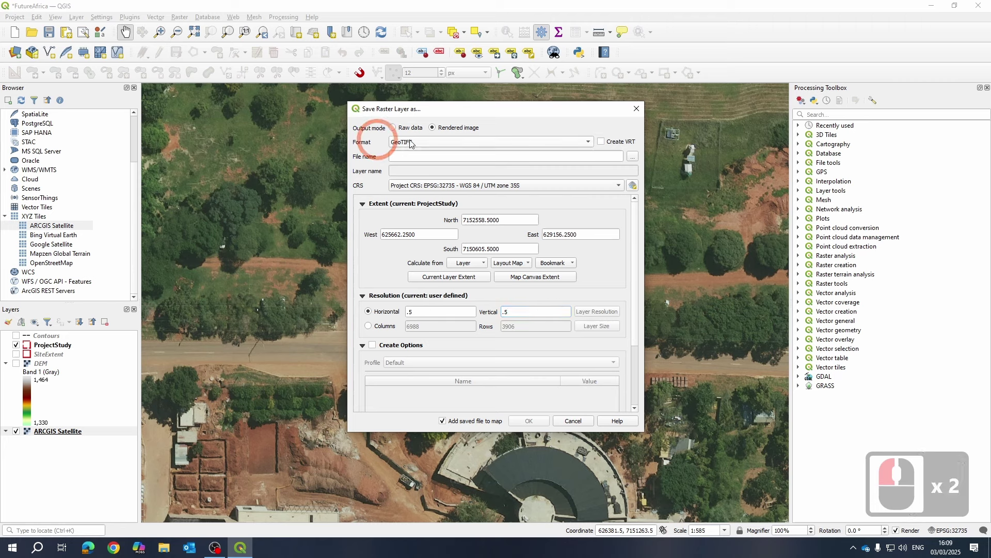
{"action": "left_click", "coordinate": [634, 156]}
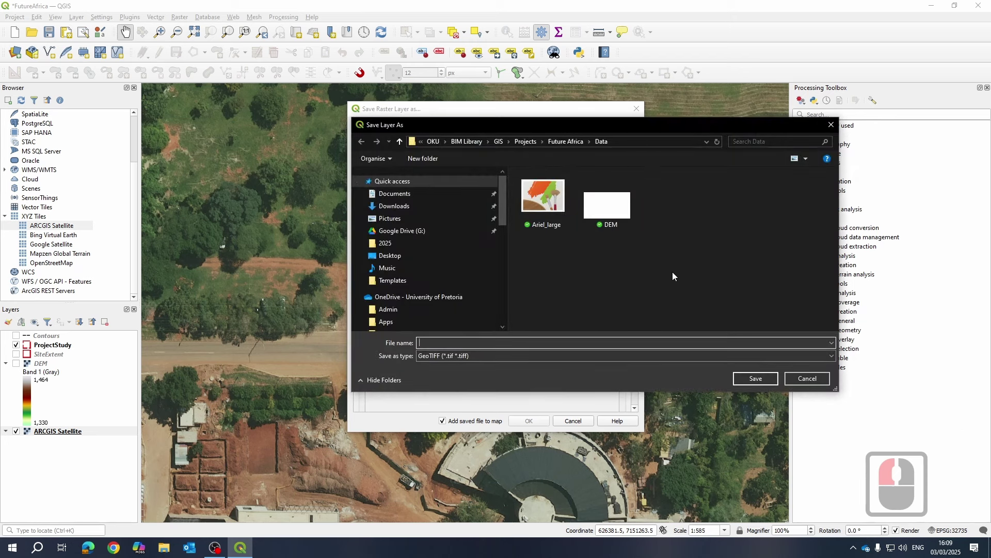
{"action": "left_click", "coordinate": [637, 283]}
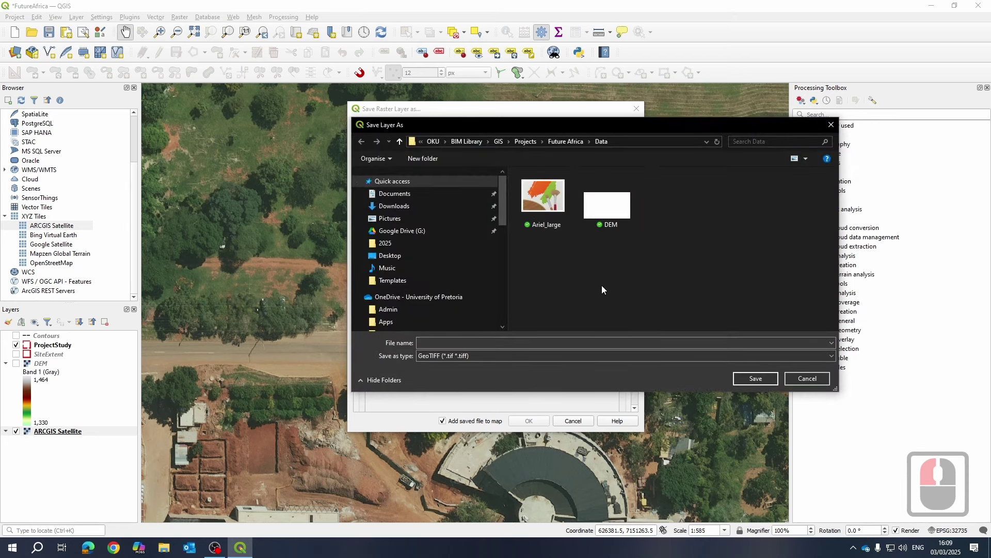
{"action": "left_click", "coordinate": [557, 192]}
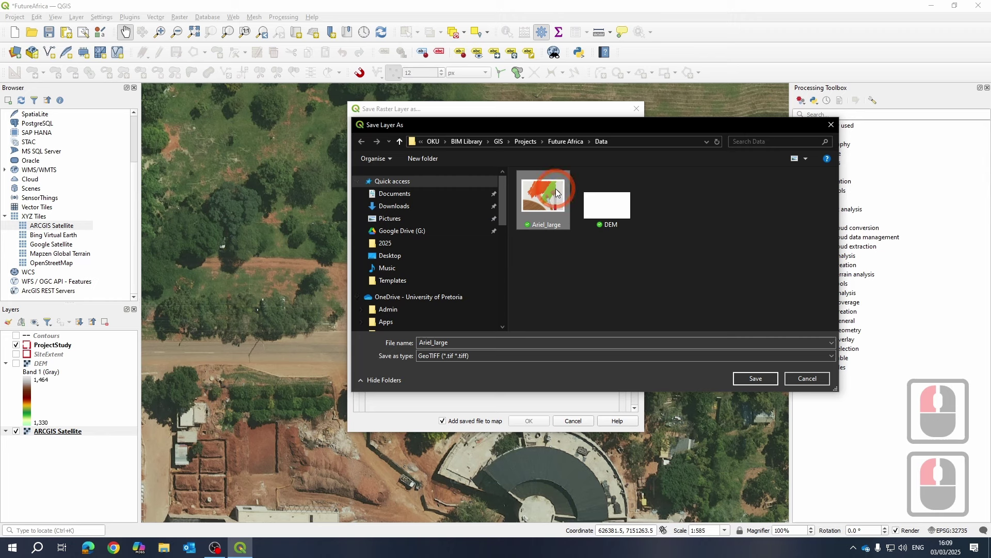
{"action": "left_click", "coordinate": [572, 265]}
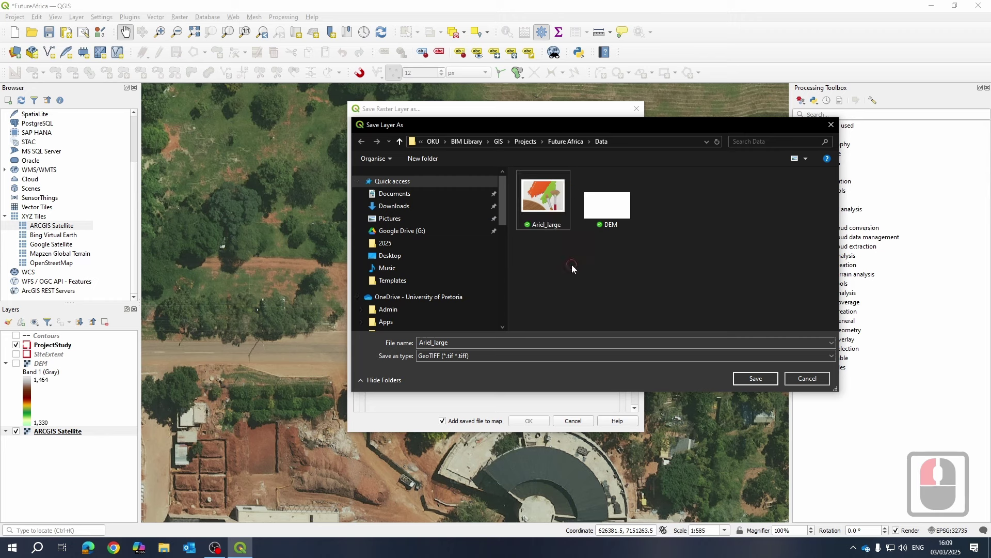
{"action": "left_click", "coordinate": [554, 188]}
{"action": "left_click", "coordinate": [399, 271]}
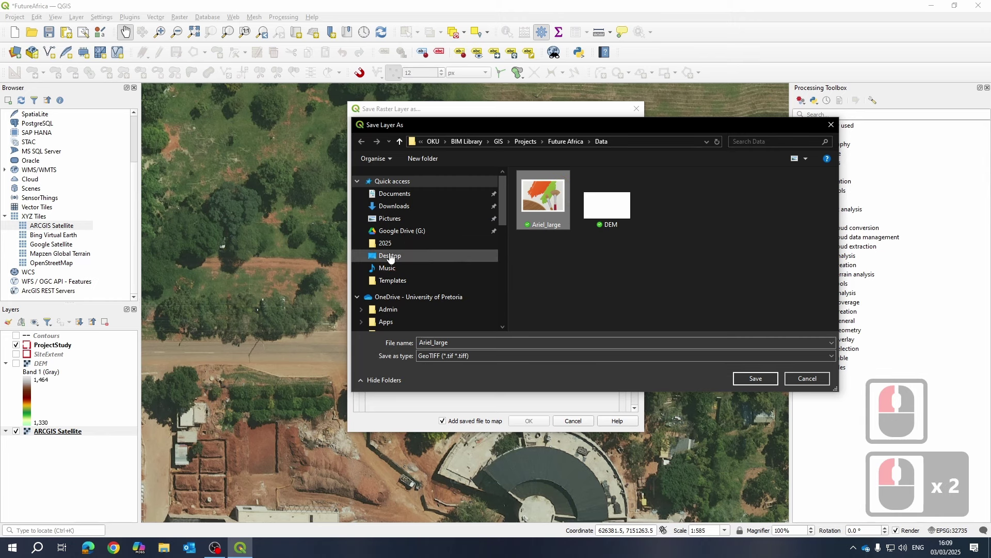
- Create a folder named Workshop on the Desktop and open it as the save location
{"action": "double_click", "coordinate": [392, 255]}
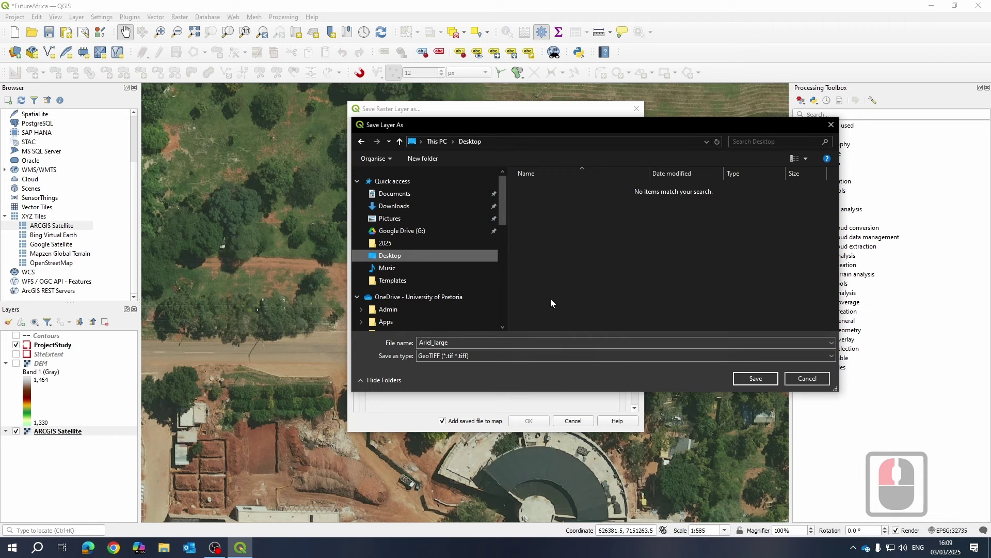
{"action": "right_click", "coordinate": [618, 260]}
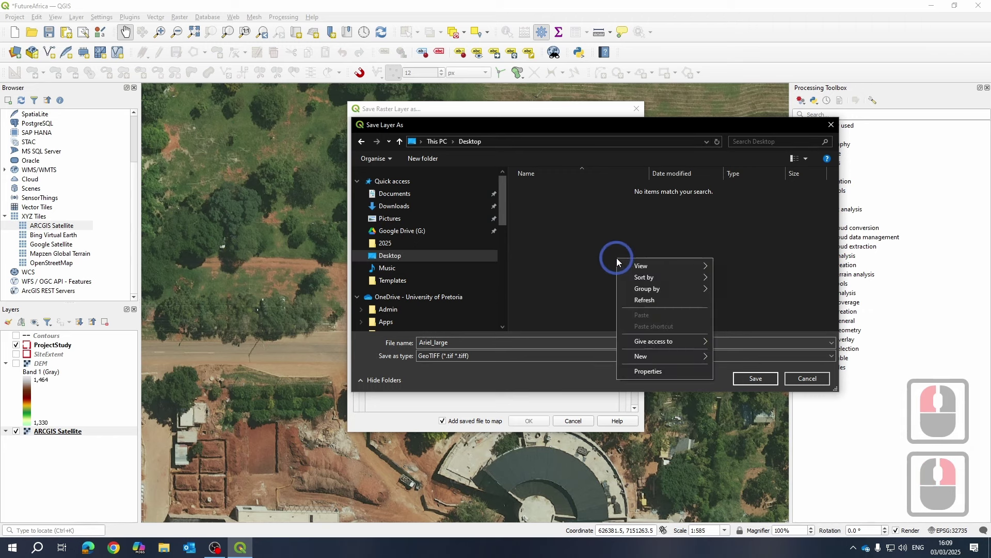
{"action": "mouse_move", "coordinate": [698, 354]}
{"action": "left_click", "coordinate": [732, 356]}
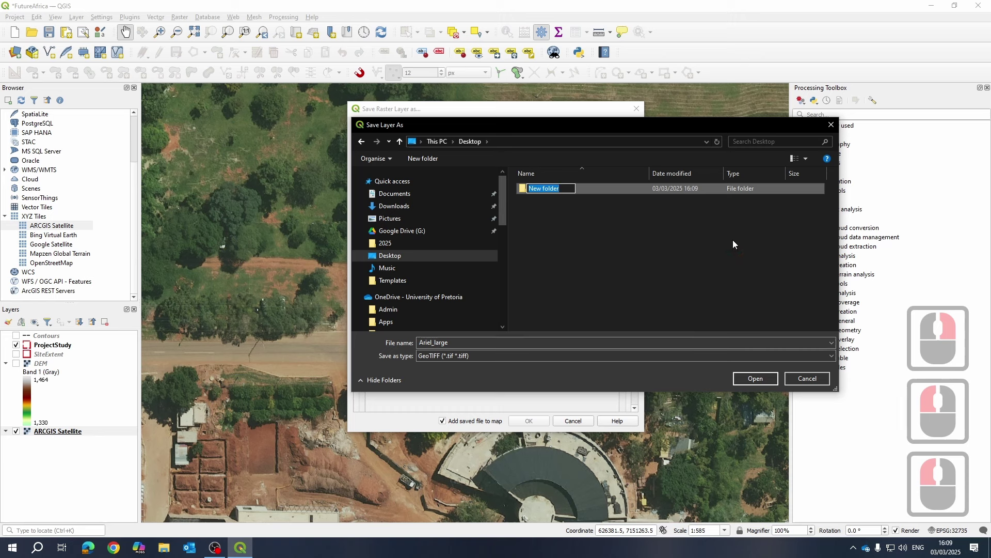
{"action": "type", "text": "Workshop"}
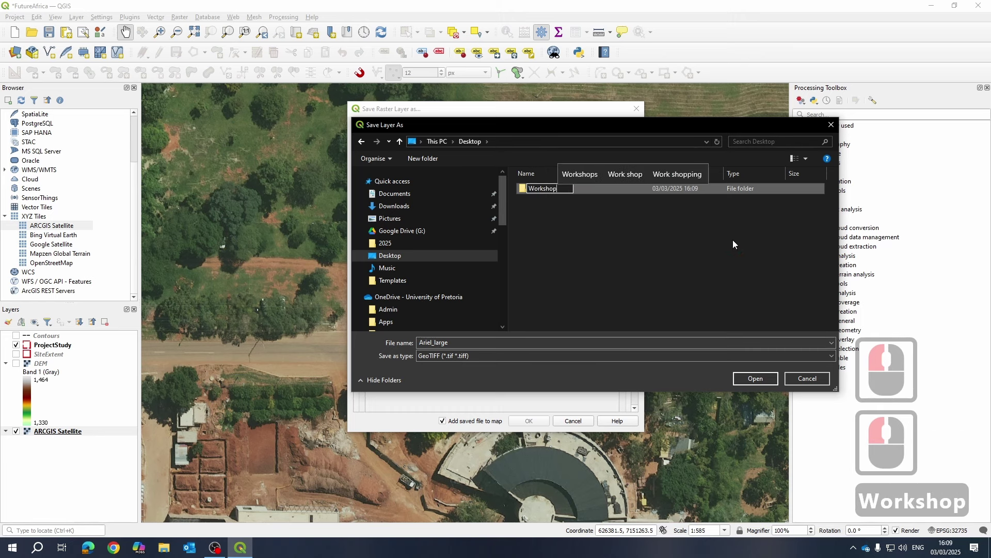
{"action": "key", "text": "Return"}
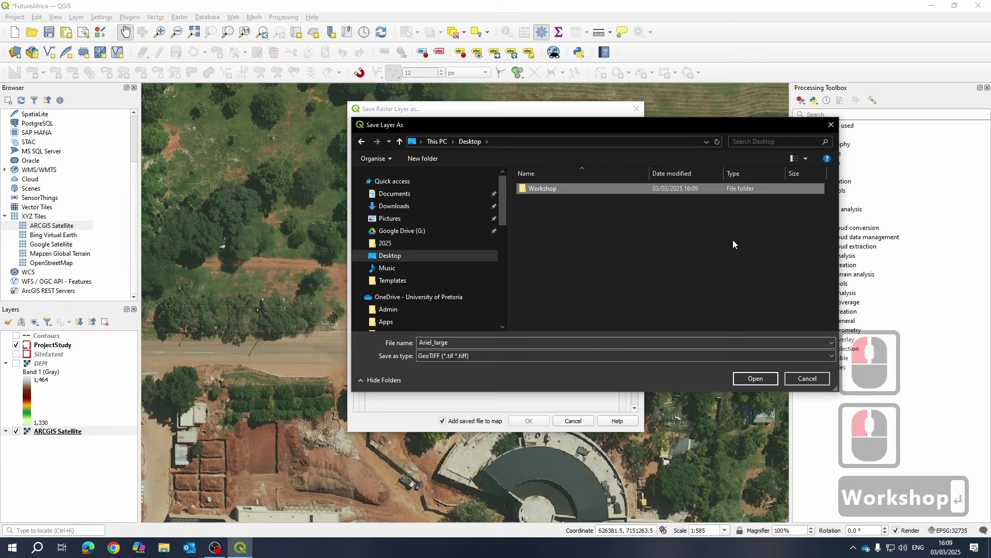
{"action": "left_click", "coordinate": [553, 190]}
{"action": "left_click", "coordinate": [496, 288]}
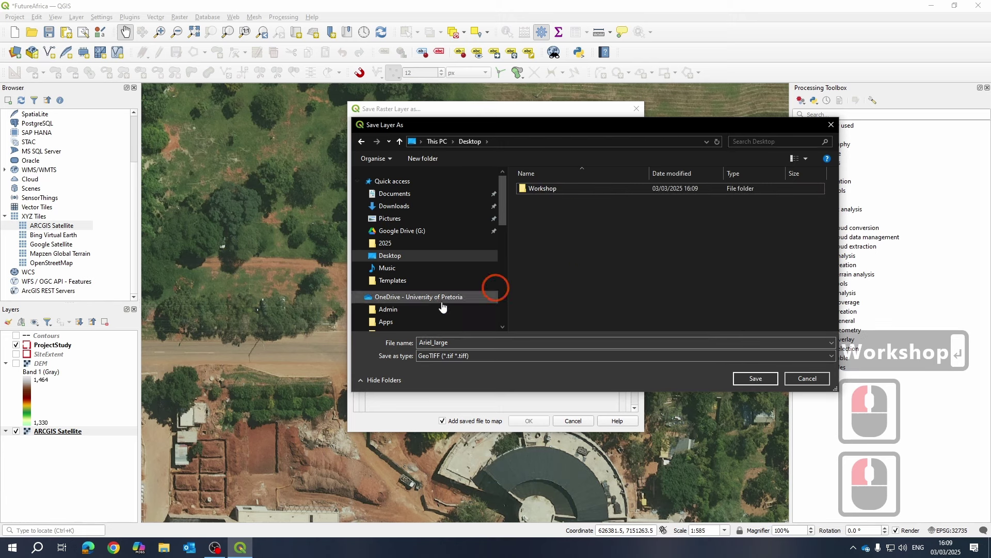
{"action": "left_click", "coordinate": [553, 191]}
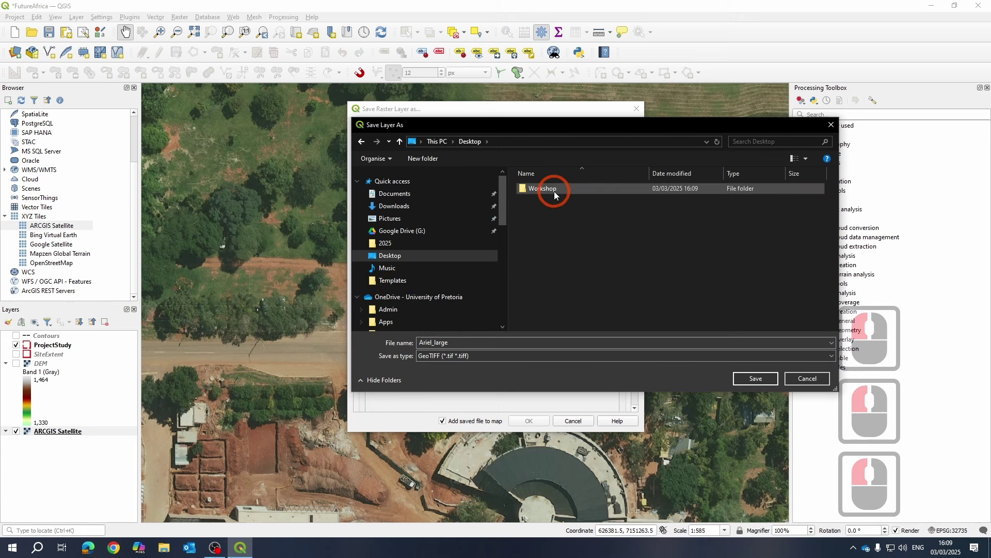
{"action": "left_click", "coordinate": [554, 191]}
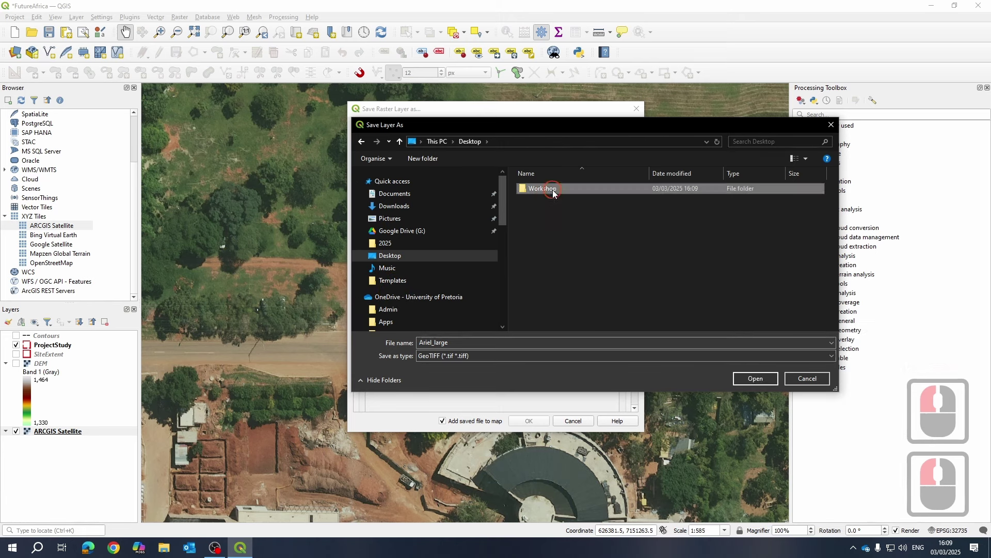
{"action": "double_click", "coordinate": [553, 191]}
- Accept Ariel_large as the output file name and run the export without adding the saved file to the map
{"action": "left_click", "coordinate": [376, 340]}
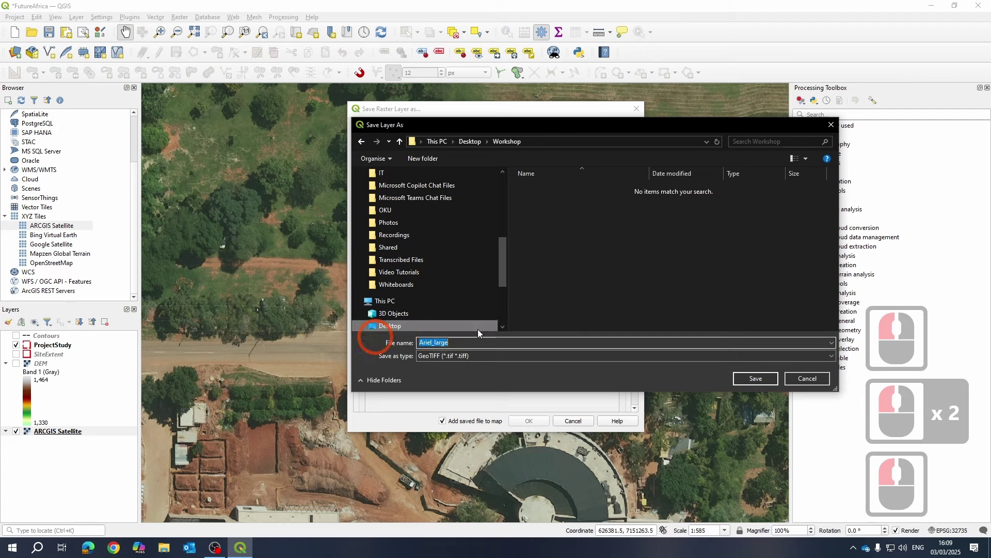
{"action": "left_click", "coordinate": [755, 378]}
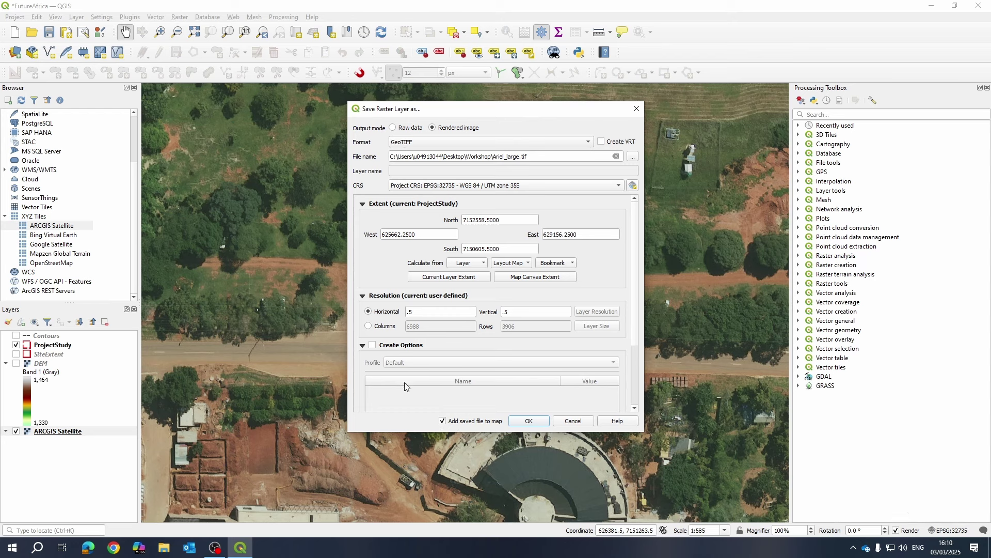
{"action": "left_click", "coordinate": [443, 421]}
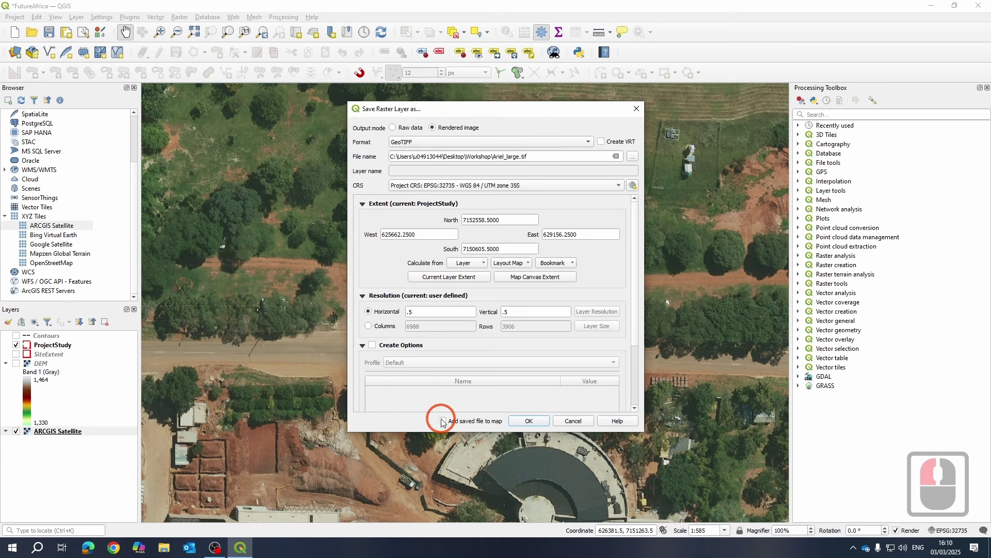
{"action": "left_click", "coordinate": [537, 424]}
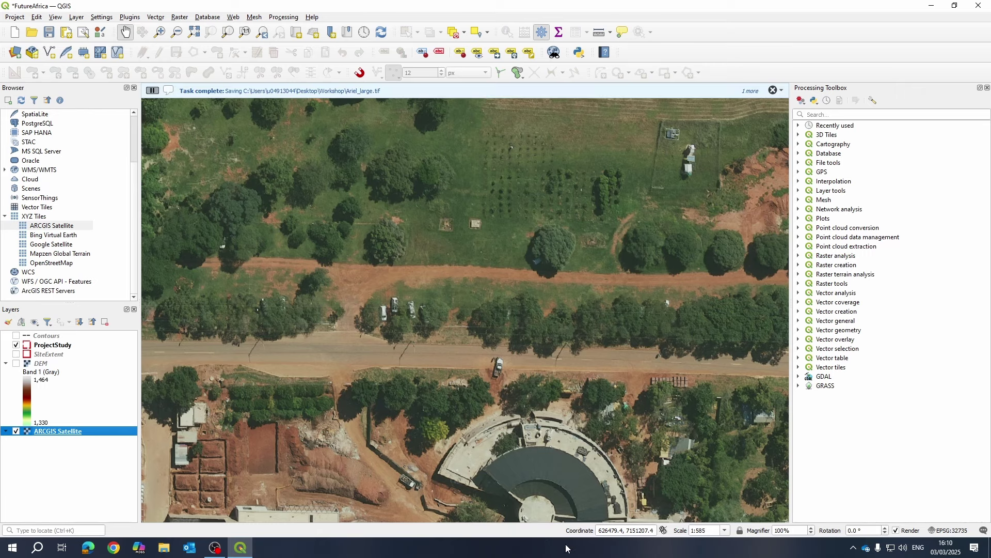
- Switch to the Workshop folder on the Desktop, open the exported Ariel_large image in Windows Photo Viewer and inspect its detail up close
{"action": "left_click", "coordinate": [932, 10]}
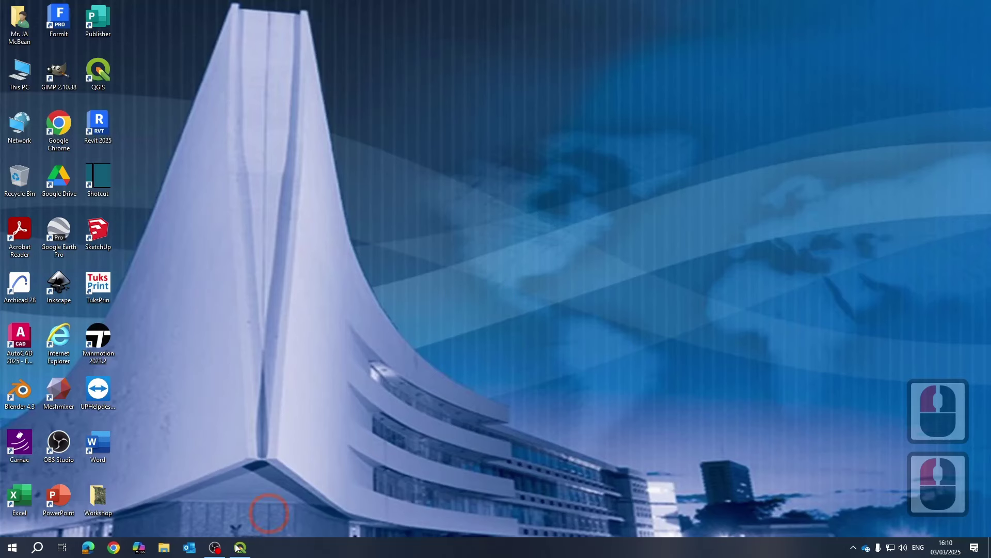
{"action": "double_click", "coordinate": [106, 505]}
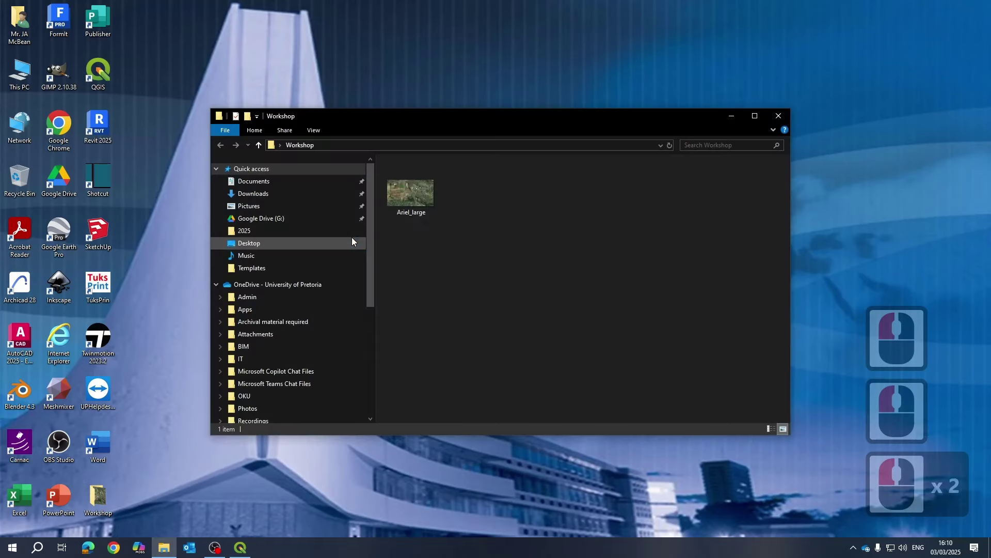
{"action": "left_click", "coordinate": [755, 116]}
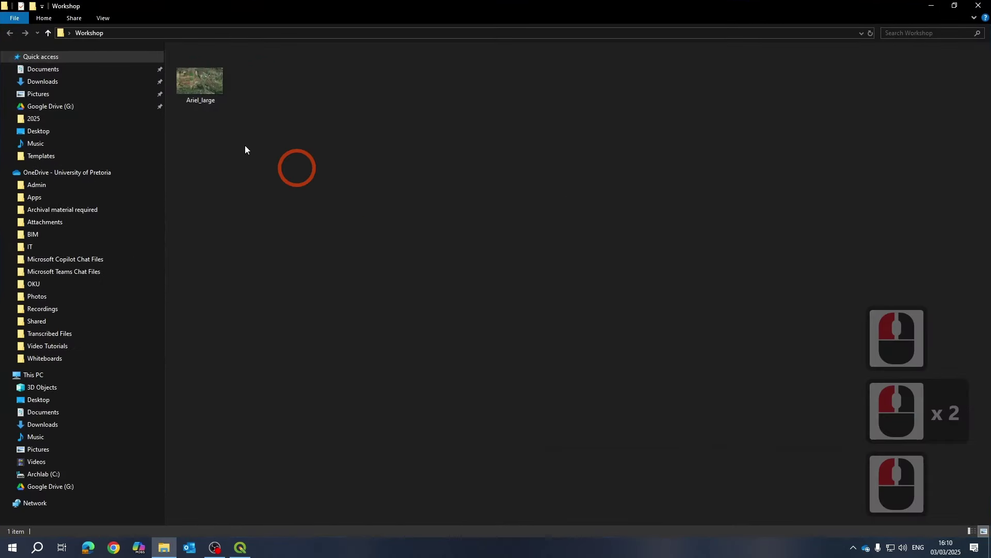
{"action": "left_click", "coordinate": [198, 77]}
{"action": "double_click", "coordinate": [200, 77]}
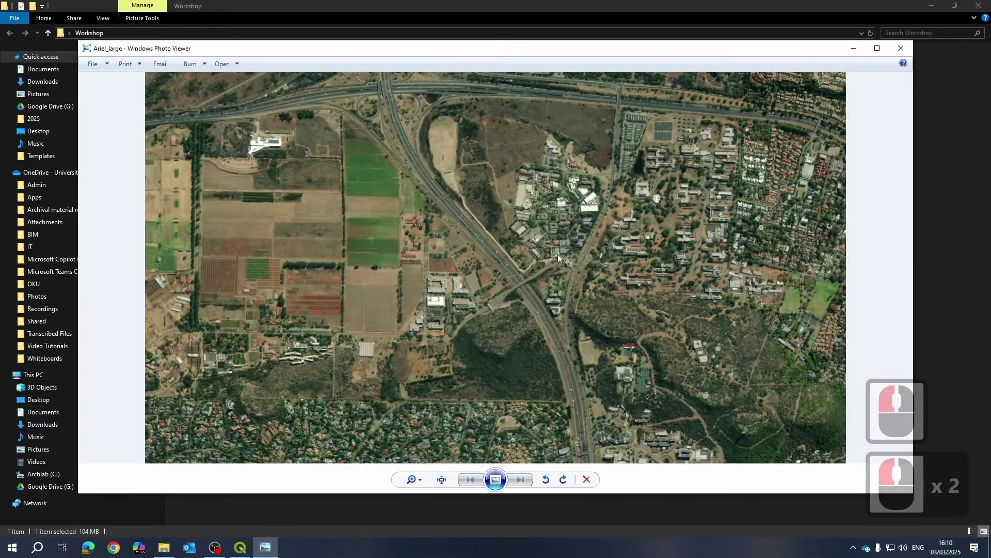
{"action": "left_click", "coordinate": [877, 48]}
{"action": "scroll", "coordinate": [340, 367], "scroll_direction": "up", "scroll_amount": 7}
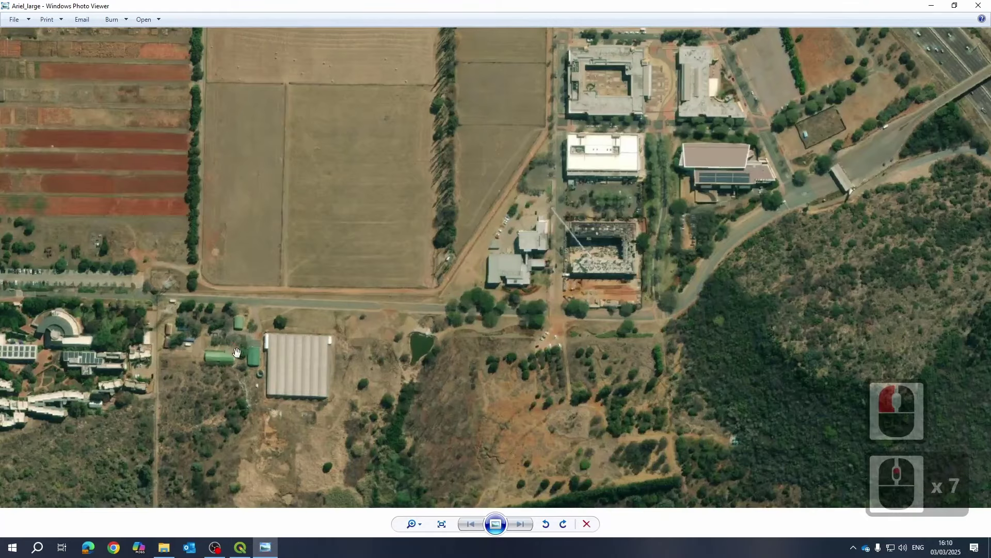
- Inspect the campus buildings, the semicircular building and the adjacent road in the exported image down to pixel level
{"action": "left_click_drag", "start_coordinate": [237, 353], "coordinate": [739, 233]}
{"action": "scroll", "coordinate": [513, 268], "scroll_direction": "up", "scroll_amount": 7}
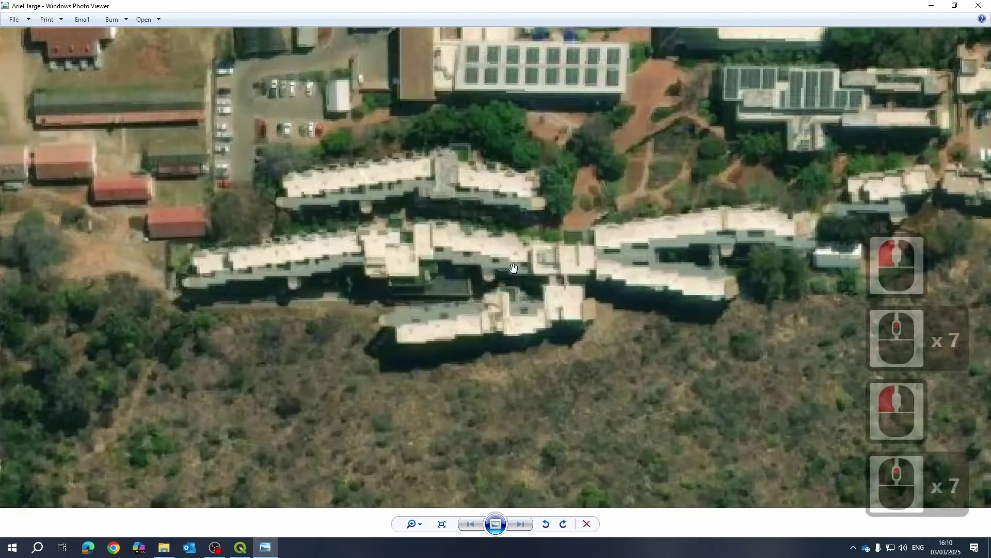
{"action": "left_click_drag", "start_coordinate": [763, 184], "coordinate": [599, 379]}
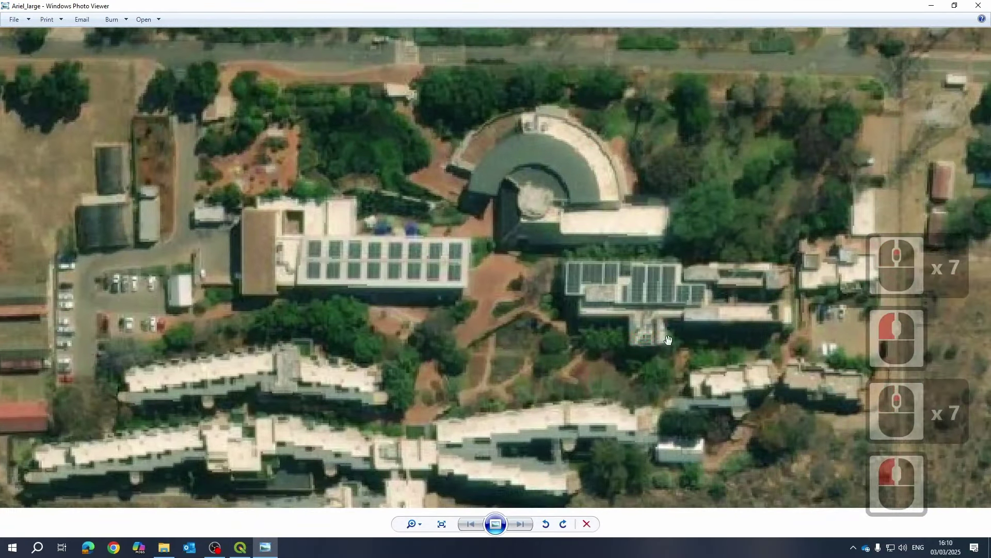
{"action": "left_click_drag", "start_coordinate": [295, 230], "coordinate": [342, 354]}
{"action": "left_click_drag", "start_coordinate": [361, 130], "coordinate": [387, 194]}
{"action": "scroll", "coordinate": [439, 299], "scroll_direction": "up", "scroll_amount": 13}
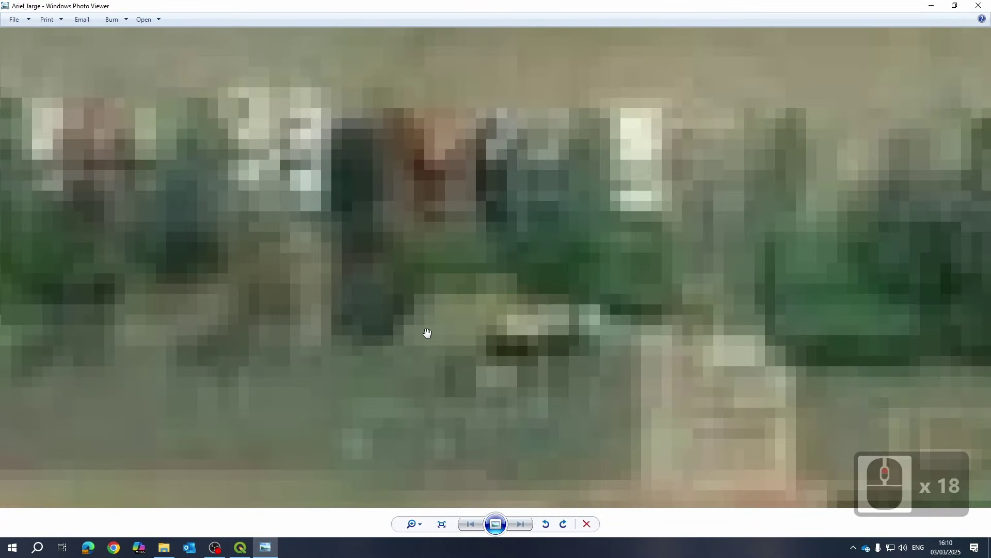
- Review the exported image's fields and surroundings, fit the whole image in view and close the photo viewer
{"action": "scroll", "coordinate": [428, 333], "scroll_direction": "down", "scroll_amount": 20}
{"action": "scroll", "coordinate": [409, 343], "scroll_direction": "down", "scroll_amount": 1}
{"action": "scroll", "coordinate": [410, 343], "scroll_direction": "up", "scroll_amount": 9}
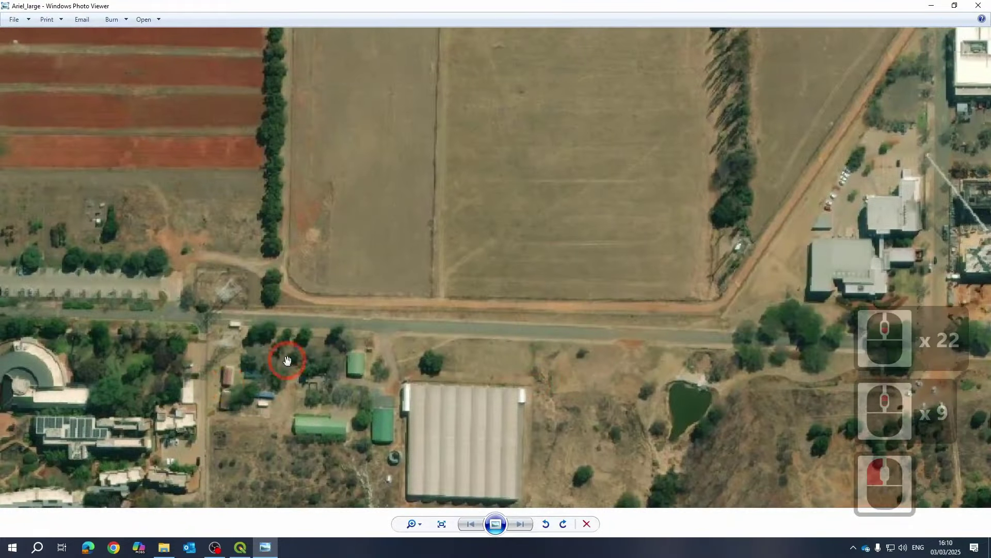
{"action": "left_click_drag", "start_coordinate": [283, 354], "coordinate": [333, 331]}
{"action": "scroll", "coordinate": [333, 330], "scroll_direction": "down", "scroll_amount": 15}
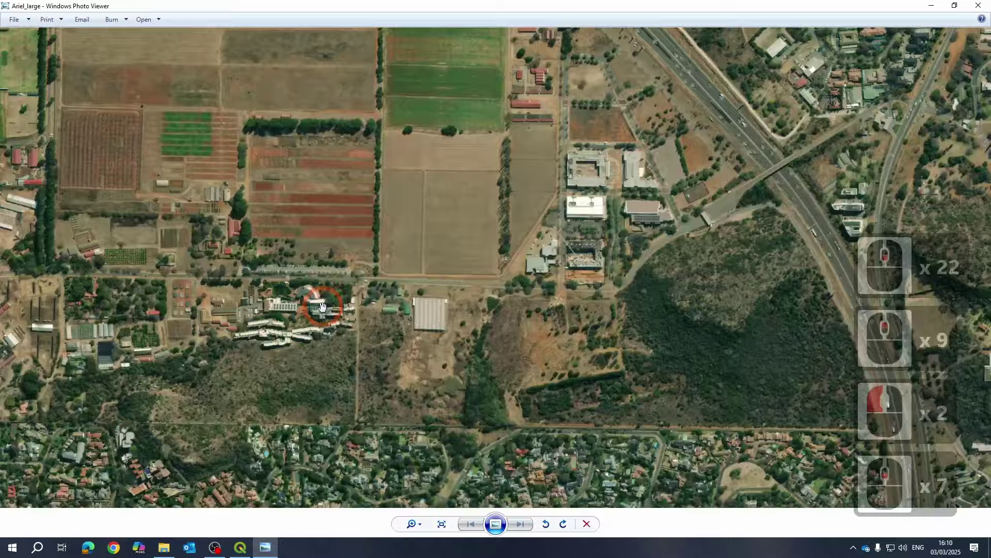
{"action": "left_click", "coordinate": [487, 268]}
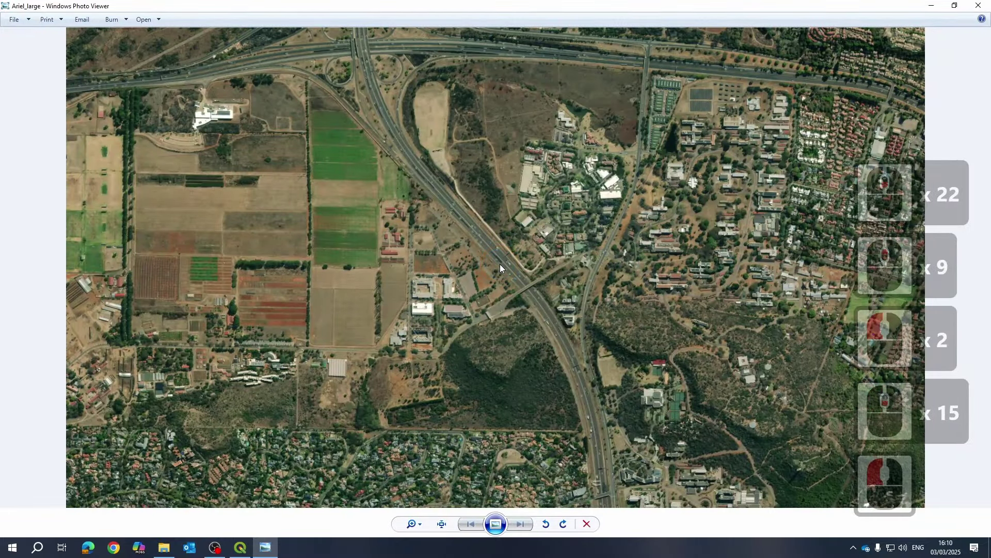
{"action": "scroll", "coordinate": [941, 7], "scroll_direction": "down", "scroll_amount": 5}
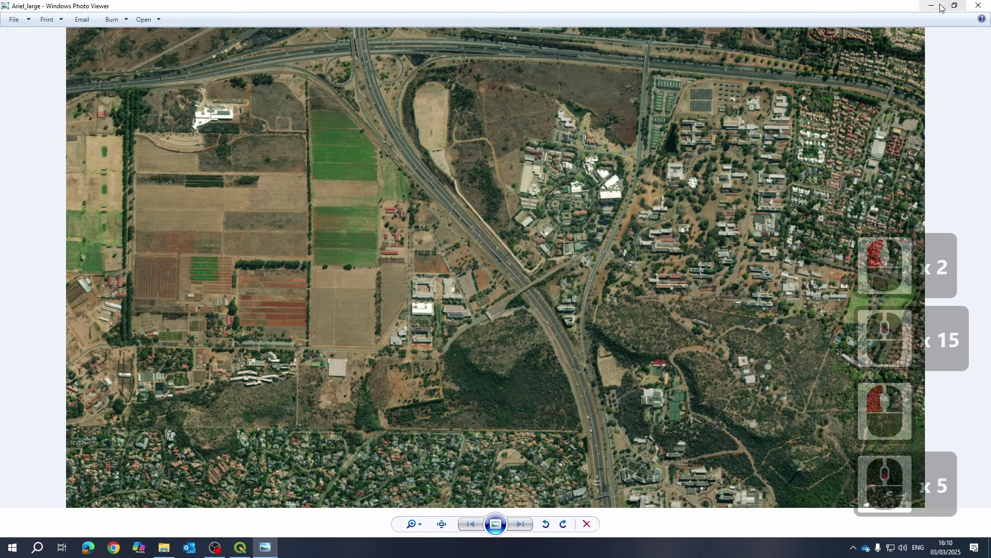
{"action": "left_click", "coordinate": [979, 5]}
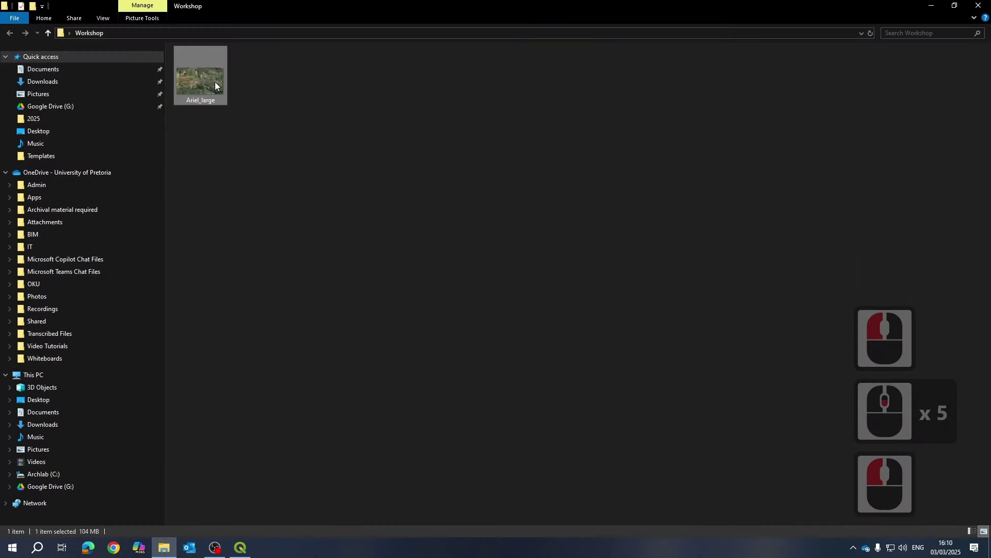
- Check the file size in the properties of the Ariel_large file in the Workshop folder and close the properties
{"action": "right_click", "coordinate": [215, 81]}
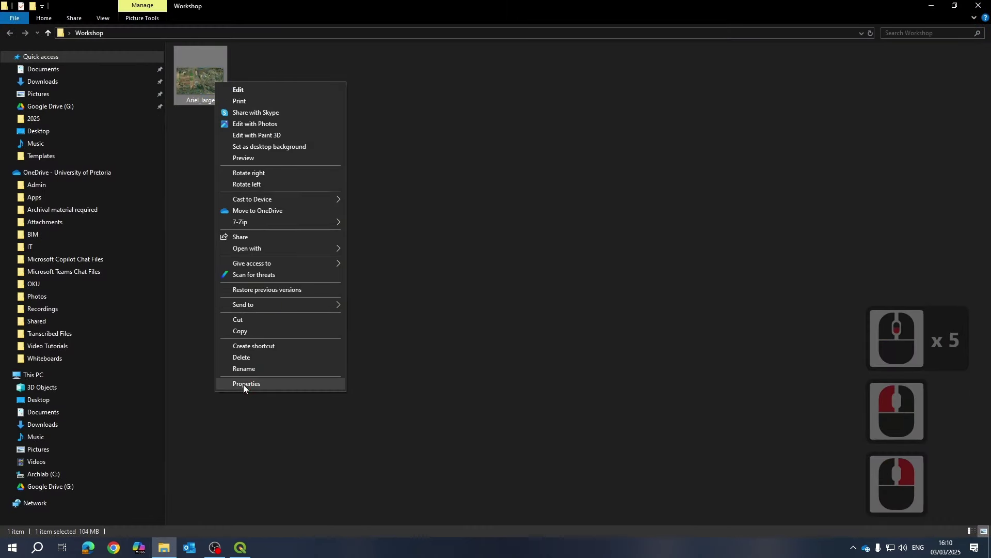
{"action": "left_click", "coordinate": [243, 384]}
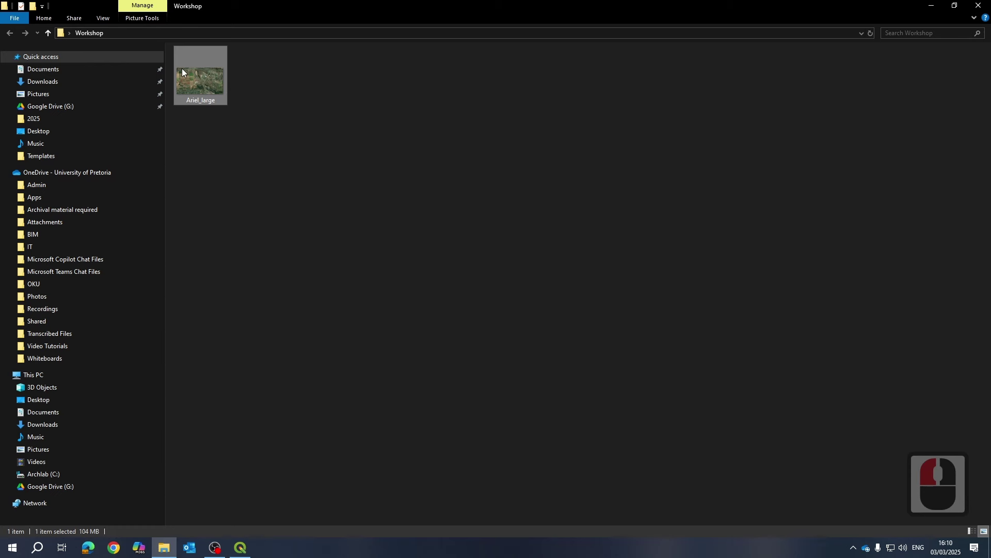
{"action": "right_click", "coordinate": [190, 89]}
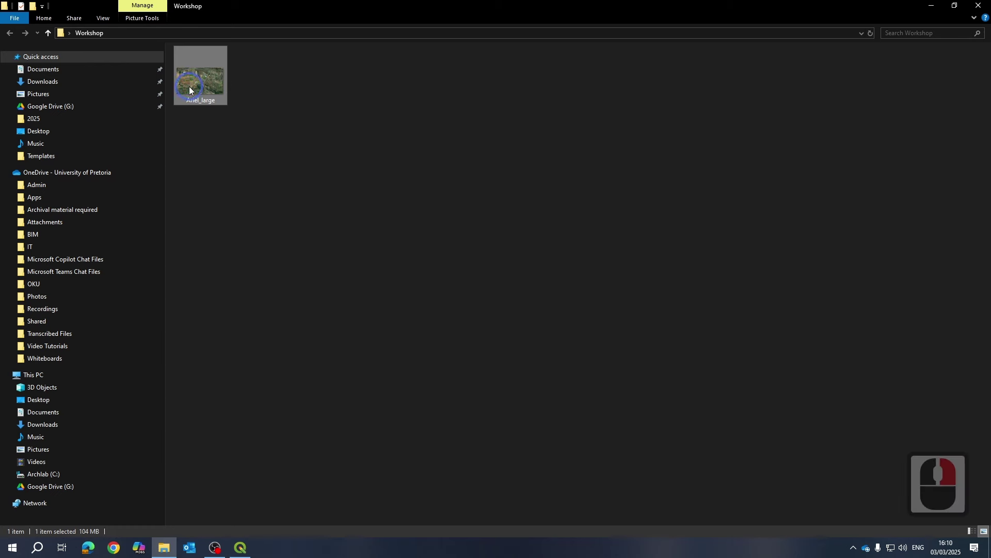
{"action": "right_click", "coordinate": [190, 89]}
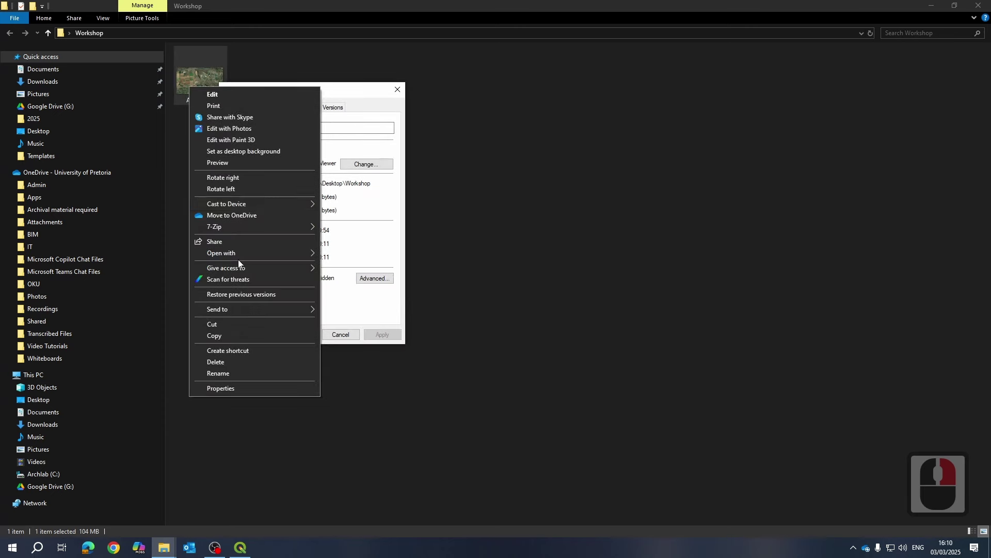
{"action": "left_click", "coordinate": [413, 210]}
{"action": "right_click", "coordinate": [219, 93]}
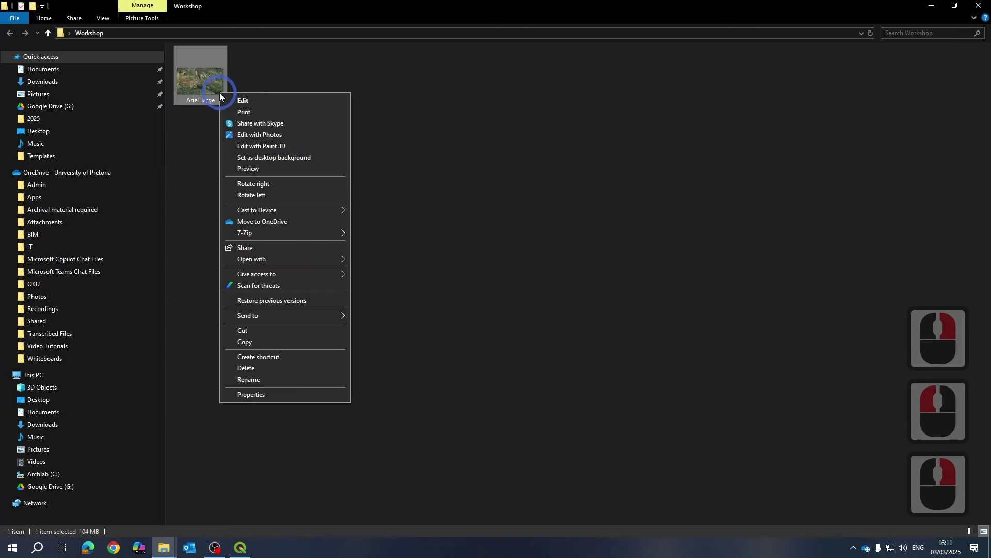
{"action": "left_click", "coordinate": [251, 395]}
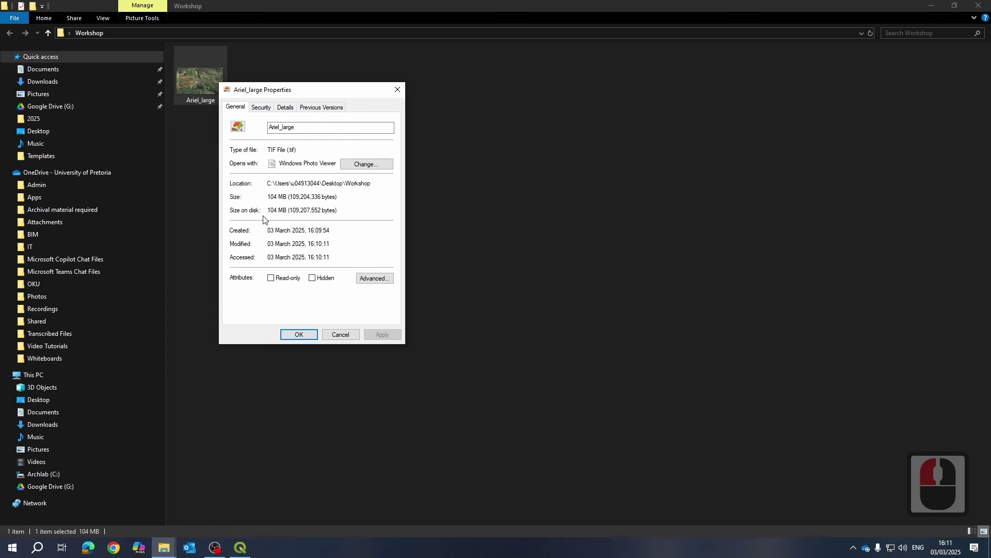
{"action": "left_click_drag", "start_coordinate": [269, 196], "coordinate": [349, 199]}
{"action": "left_click", "coordinate": [348, 199]}
{"action": "left_click", "coordinate": [262, 193]}
{"action": "left_click", "coordinate": [311, 211]}
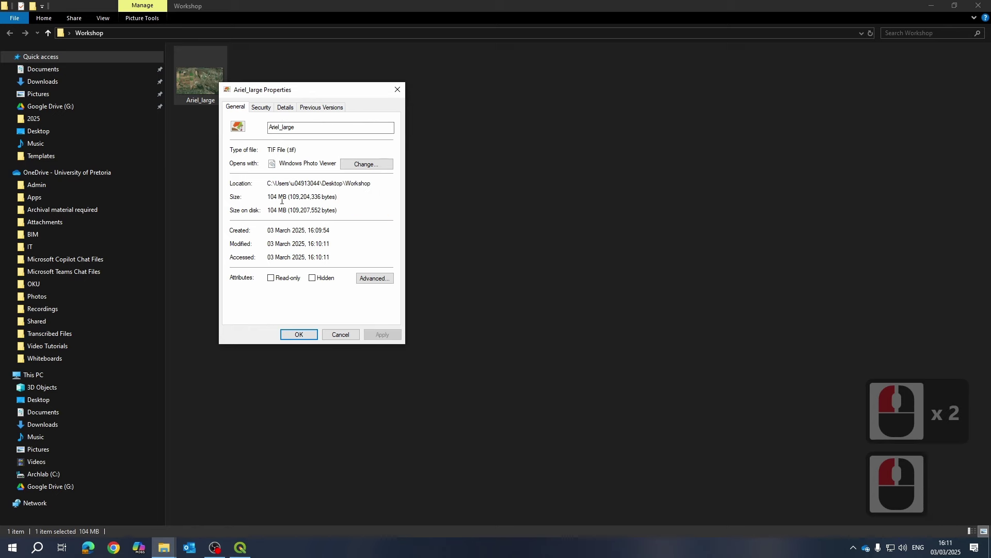
{"action": "left_click", "coordinate": [395, 90]}
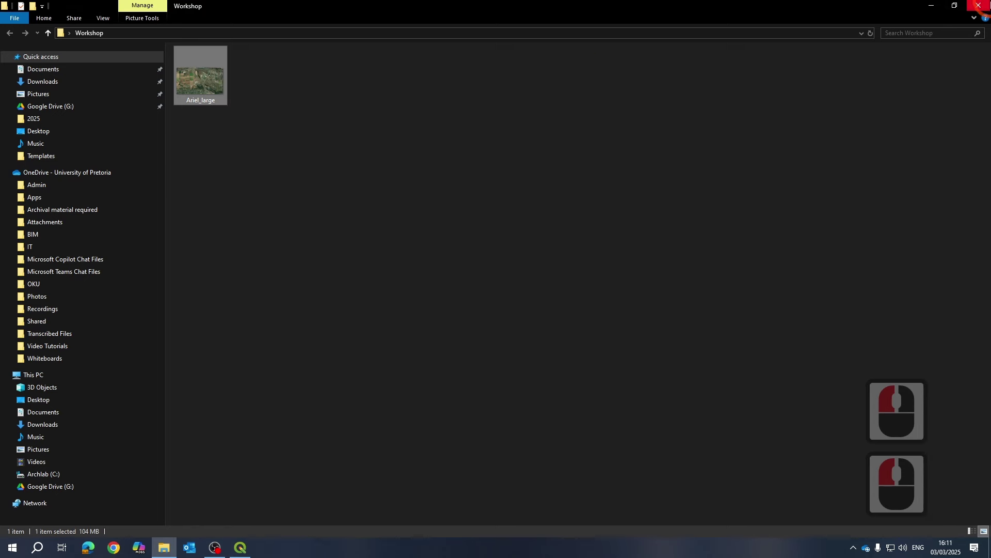
- Close the Workshop folder window, switch back to QGIS and hide the ARCGIS Satellite layer
{"action": "left_click", "coordinate": [981, 4]}
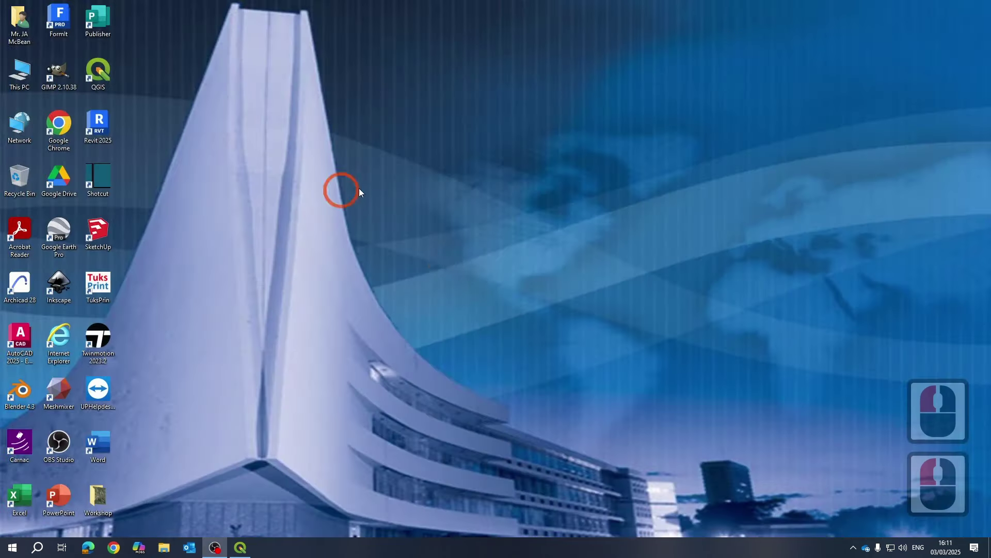
{"action": "left_click", "coordinate": [240, 547]}
{"action": "left_click", "coordinate": [119, 389]}
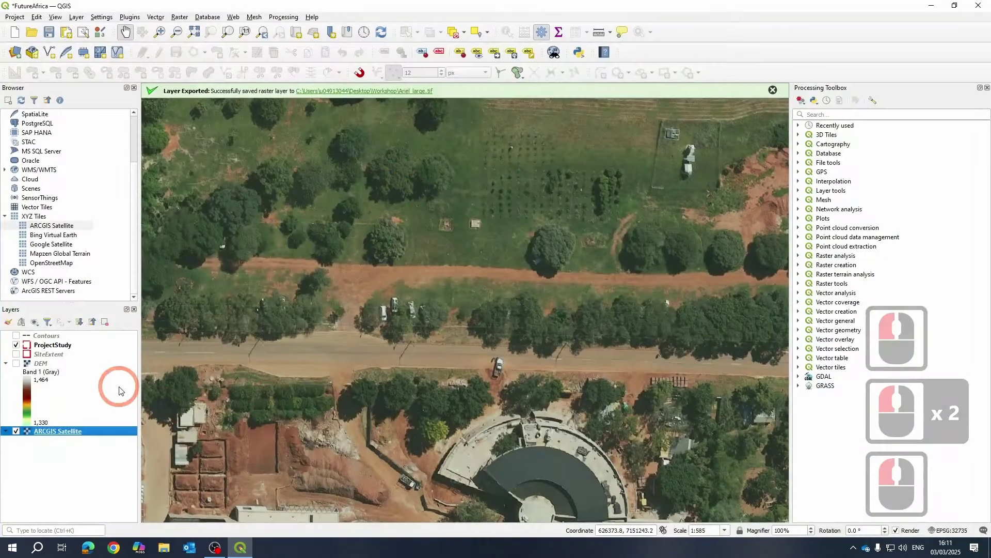
{"action": "left_click", "coordinate": [16, 431]}
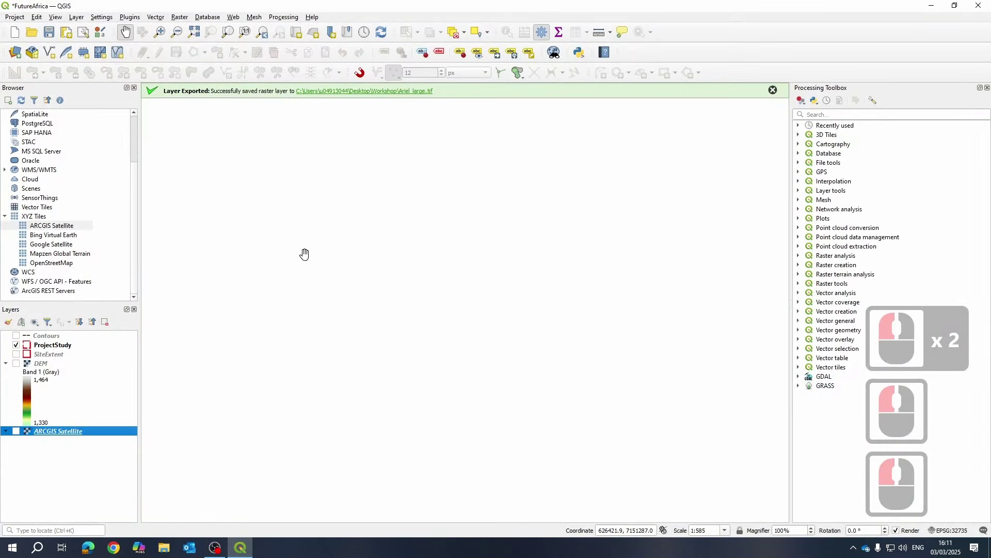
{"action": "mouse_move", "coordinate": [598, 262]}
{"action": "left_mouse_down"}
{"action": "mouse_move", "coordinate": [600, 286]}
{"action": "mouse_move", "coordinate": [591, 274]}
{"action": "left_mouse_up"}
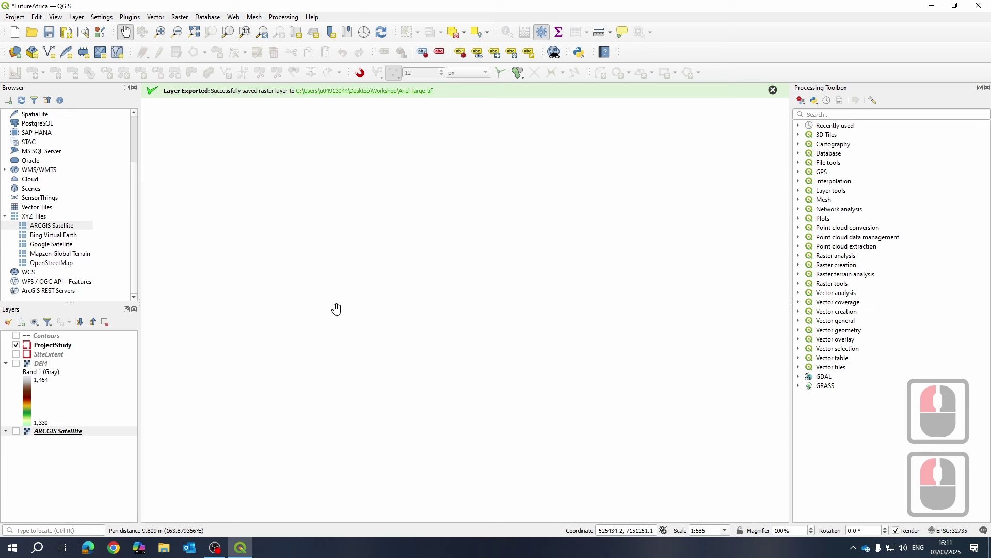
{"action": "scroll", "coordinate": [363, 306], "scroll_direction": "up", "scroll_amount": 6}
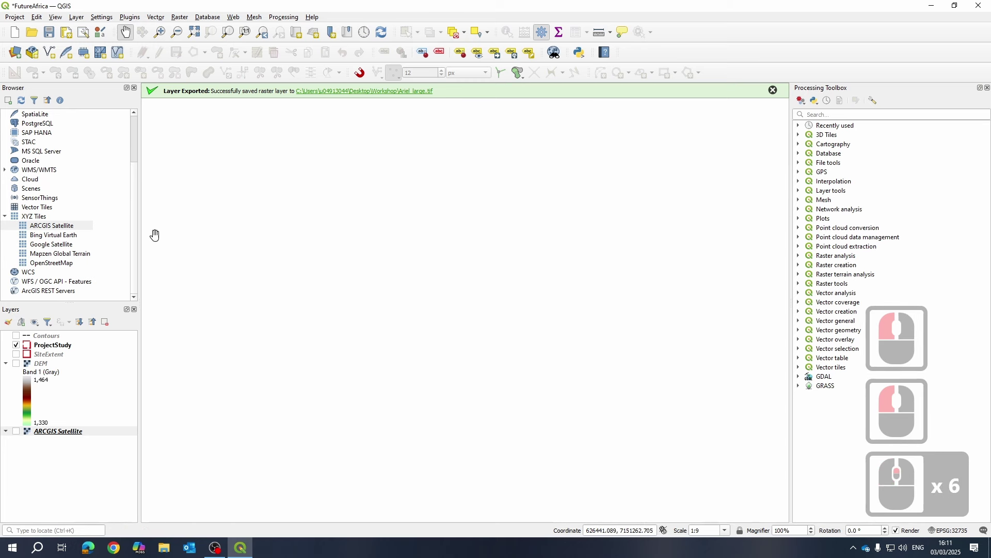
- Browse the C: drive to the user's Desktop Workshop folder and add Ariel_large.tif to the map as a layer
{"action": "scroll", "coordinate": [61, 197], "scroll_direction": "up", "scroll_amount": 10}
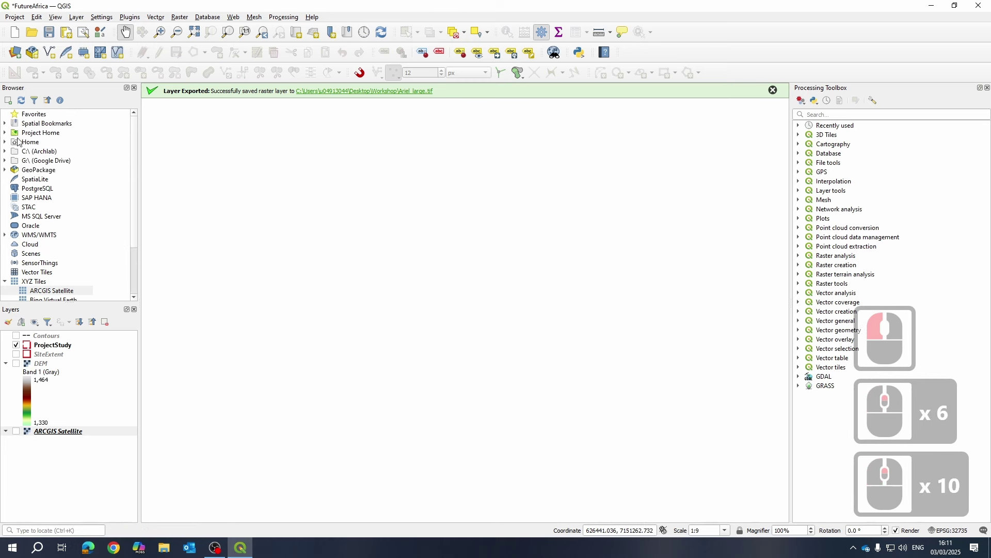
{"action": "left_click", "coordinate": [5, 151]}
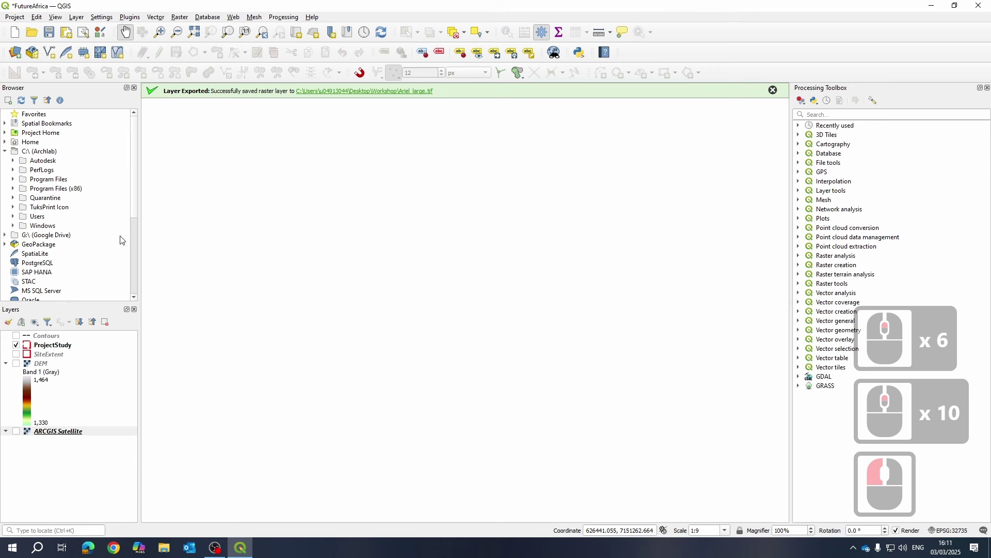
{"action": "double_click", "coordinate": [38, 218]}
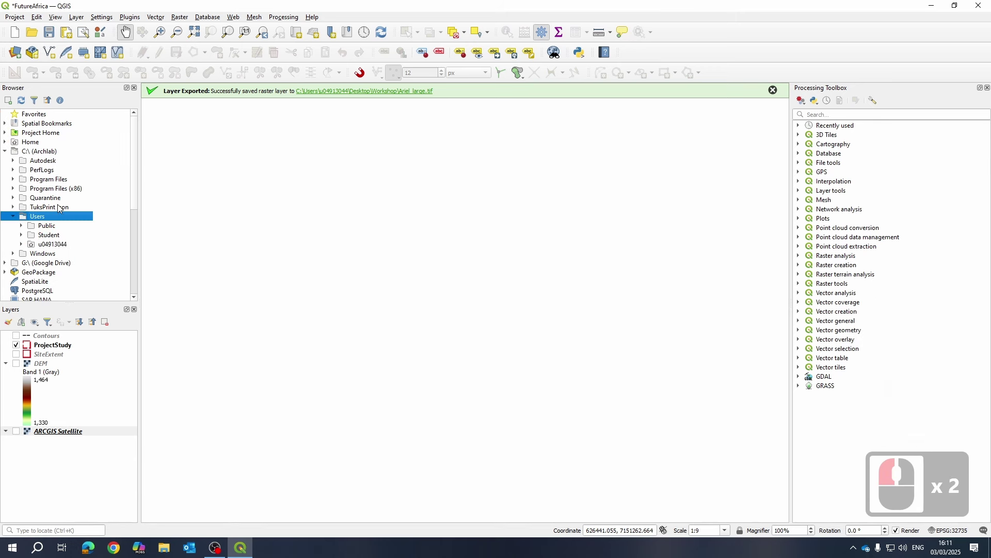
{"action": "left_click", "coordinate": [49, 253]}
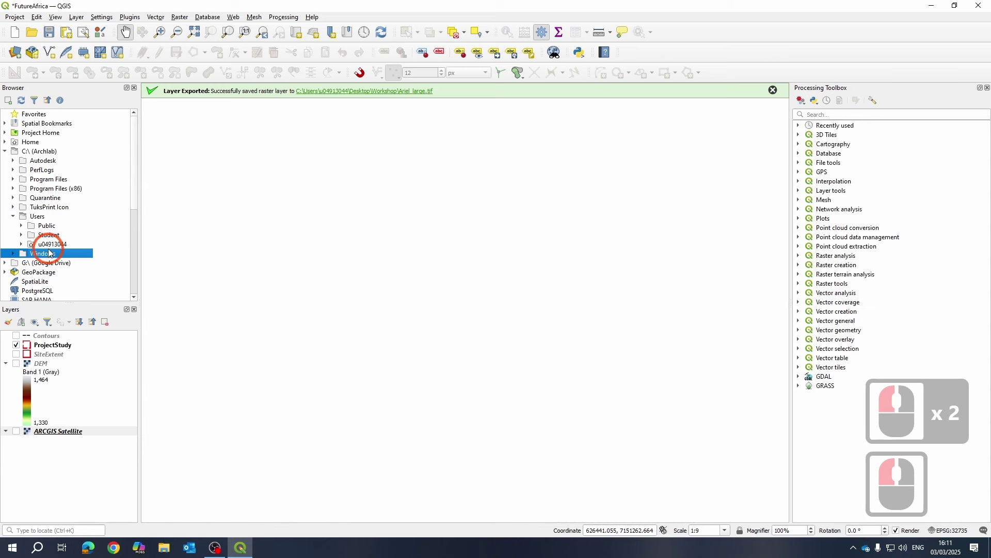
{"action": "double_click", "coordinate": [48, 244]}
{"action": "scroll", "coordinate": [103, 240], "scroll_direction": "down", "scroll_amount": 2}
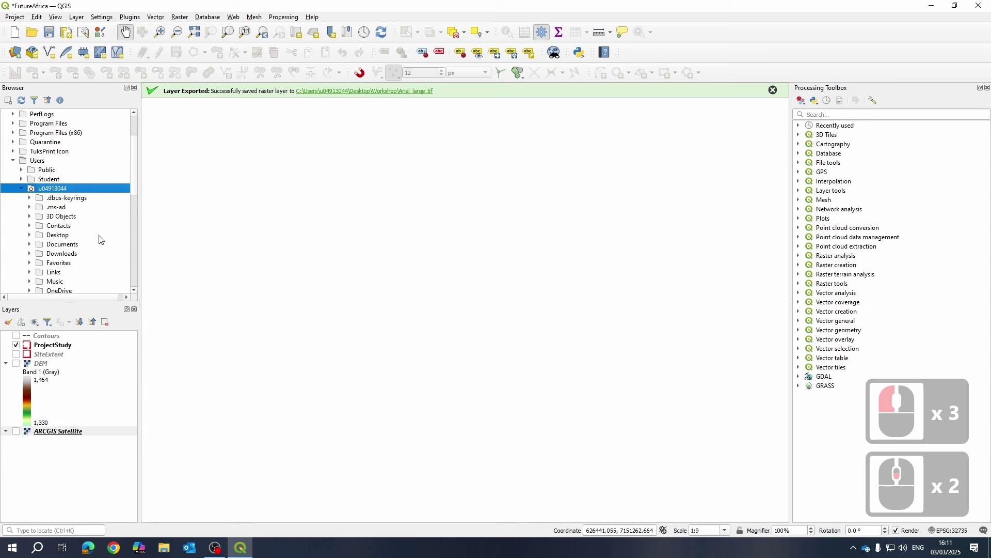
{"action": "double_click", "coordinate": [56, 236]}
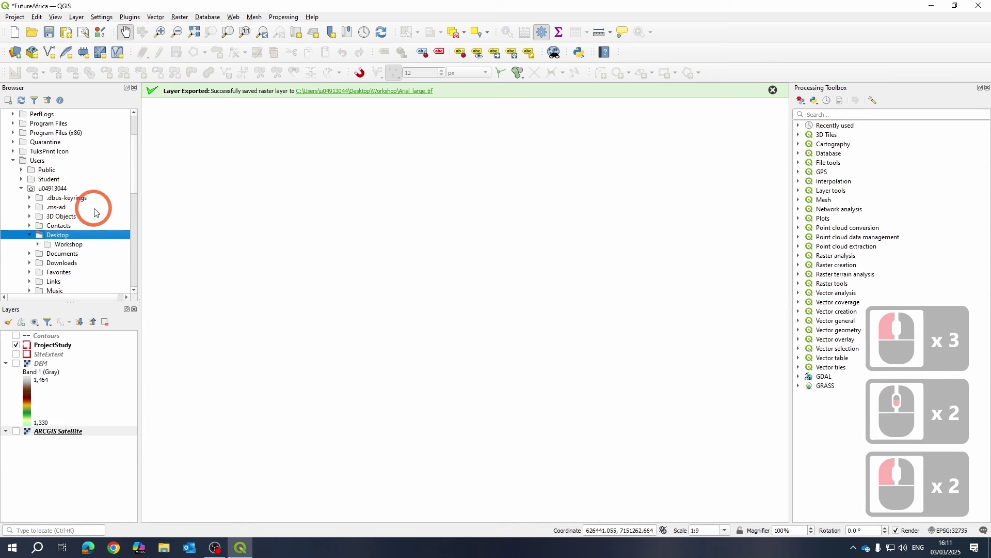
{"action": "double_click", "coordinate": [63, 246]}
{"action": "left_click_drag", "start_coordinate": [78, 254], "coordinate": [580, 330]}
{"action": "scroll", "coordinate": [517, 315], "scroll_direction": "down", "scroll_amount": 8}
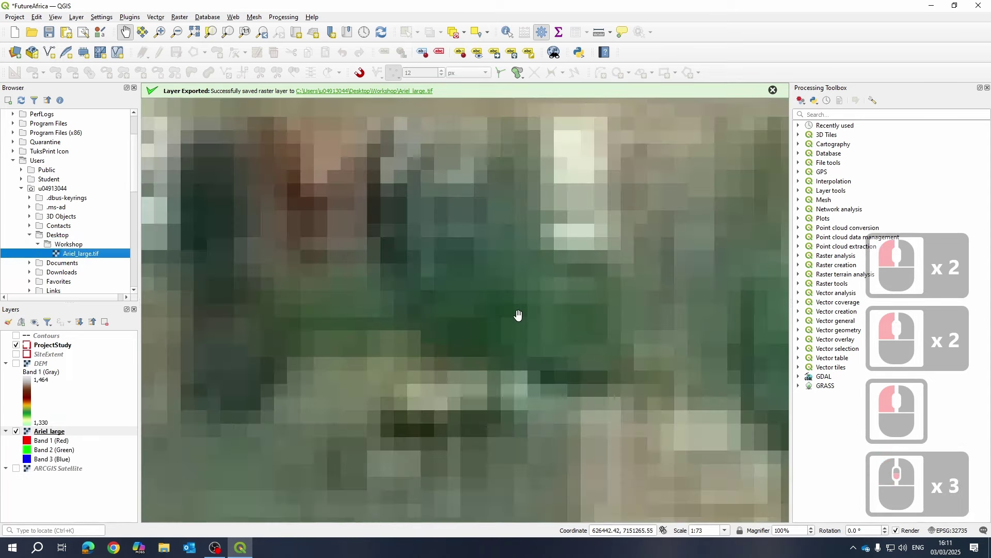
{"action": "scroll", "coordinate": [482, 304], "scroll_direction": "down", "scroll_amount": 2}
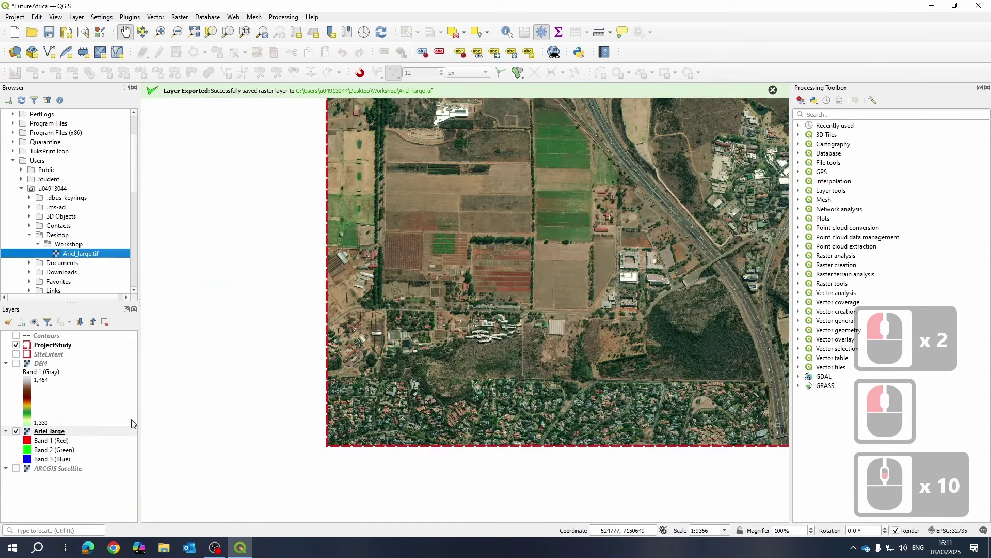
- Overlay the DEM on the Ariel_large image, toggle the imagery layers to compare them, and hide the DEM again
{"action": "left_click", "coordinate": [16, 363]}
{"action": "left_click_drag", "start_coordinate": [653, 347], "coordinate": [498, 355]}
{"action": "left_click", "coordinate": [16, 431]}
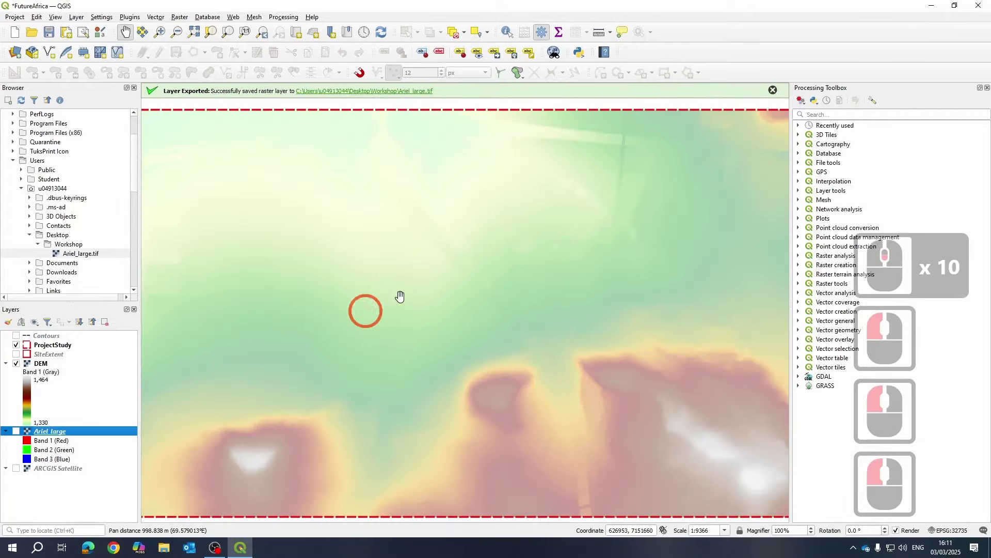
{"action": "left_click", "coordinate": [16, 431]}
{"action": "left_click", "coordinate": [19, 480]}
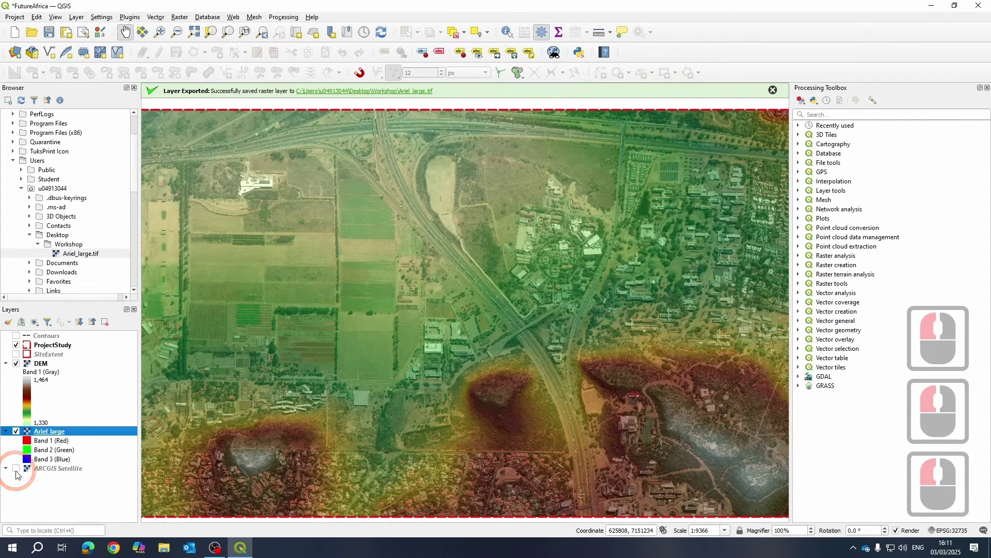
{"action": "left_click", "coordinate": [16, 468]}
{"action": "left_click", "coordinate": [16, 468]}
{"action": "left_click", "coordinate": [16, 363]}
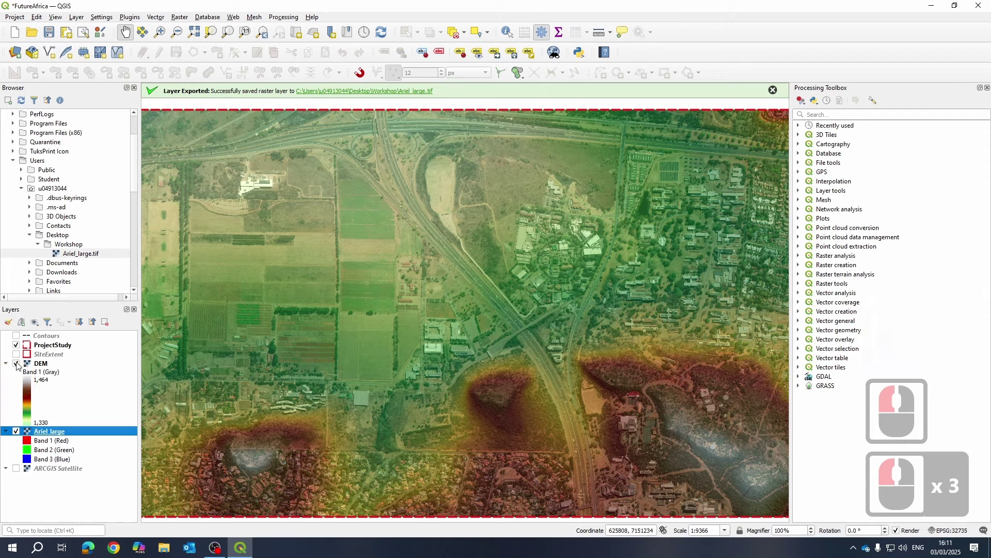
- Inspect the Ariel_large layer up close around the semicircular building and return to the study area overview
{"action": "scroll", "coordinate": [504, 305], "scroll_direction": "up", "scroll_amount": 4}
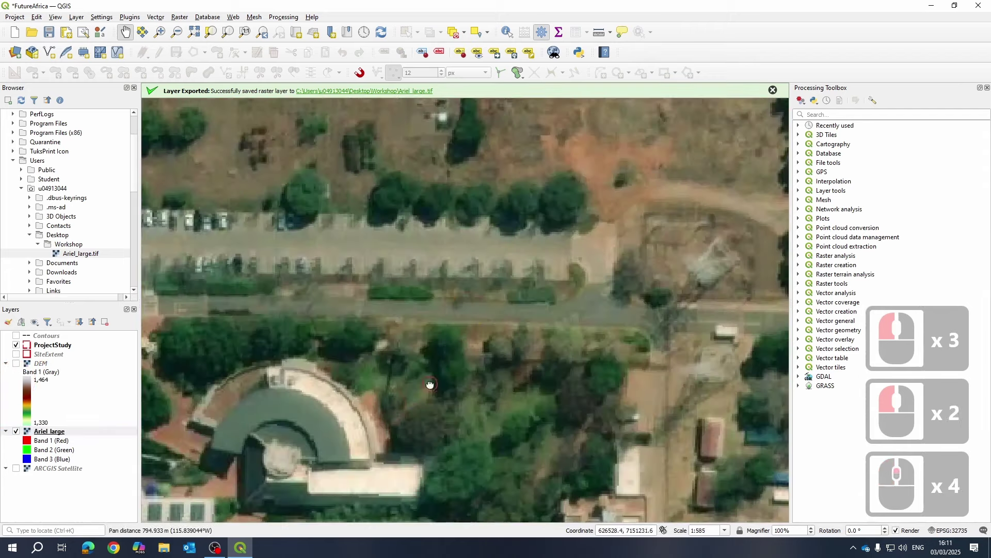
{"action": "left_click", "coordinate": [424, 259]}
{"action": "scroll", "coordinate": [436, 259], "scroll_direction": "up", "scroll_amount": 3}
{"action": "scroll", "coordinate": [440, 259], "scroll_direction": "up", "scroll_amount": 1}
{"action": "scroll", "coordinate": [440, 260], "scroll_direction": "down", "scroll_amount": 4}
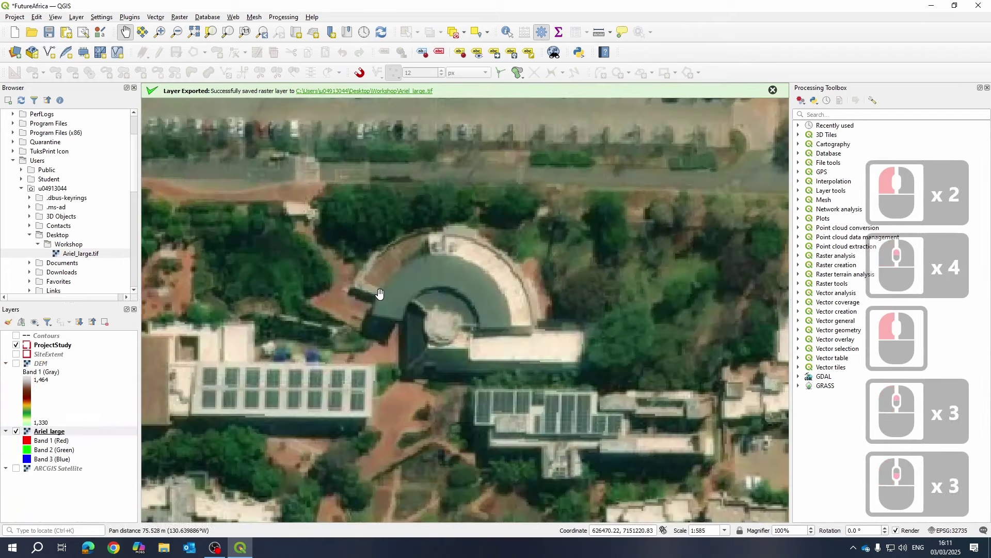
{"action": "scroll", "coordinate": [520, 287], "scroll_direction": "down", "scroll_amount": 2}
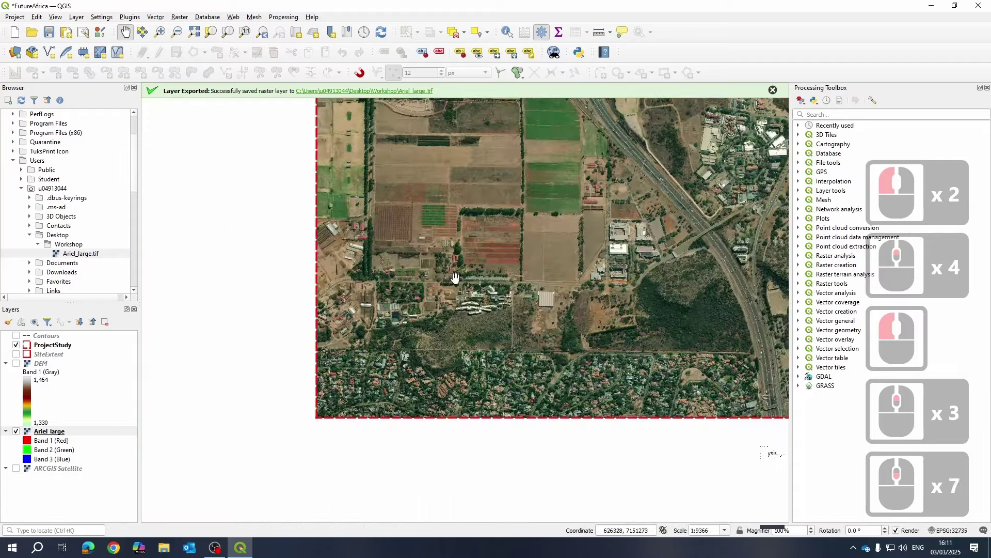
- Examine the Ariel_large imagery around the semicircular building and the neighbouring long buildings, down to individual pixels
{"action": "scroll", "coordinate": [392, 330], "scroll_direction": "up", "scroll_amount": 3}
{"action": "scroll", "coordinate": [357, 372], "scroll_direction": "down", "scroll_amount": 1}
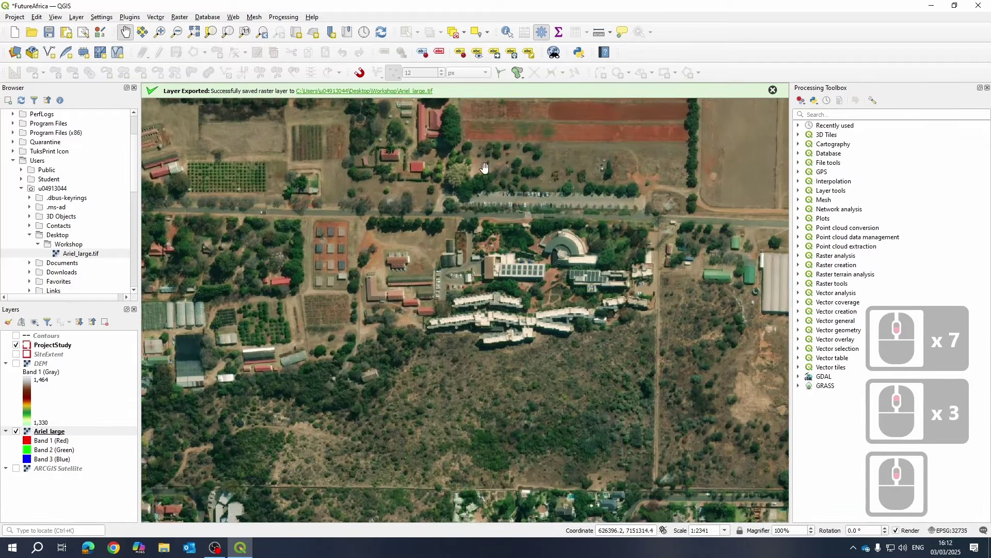
{"action": "scroll", "coordinate": [471, 313], "scroll_direction": "up", "scroll_amount": 1}
{"action": "left_click_drag", "start_coordinate": [645, 378], "coordinate": [505, 379]}
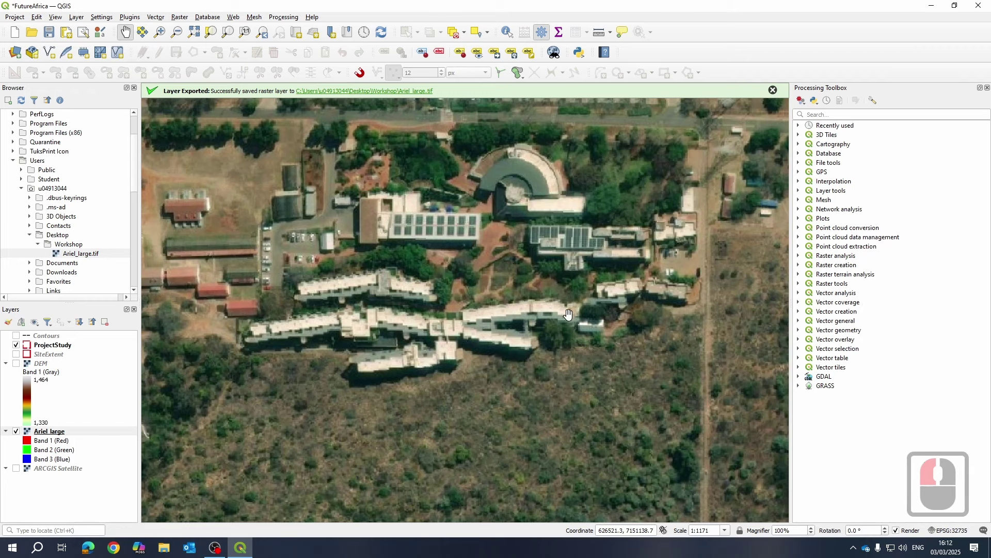
{"action": "left_click_drag", "start_coordinate": [545, 236], "coordinate": [594, 295]}
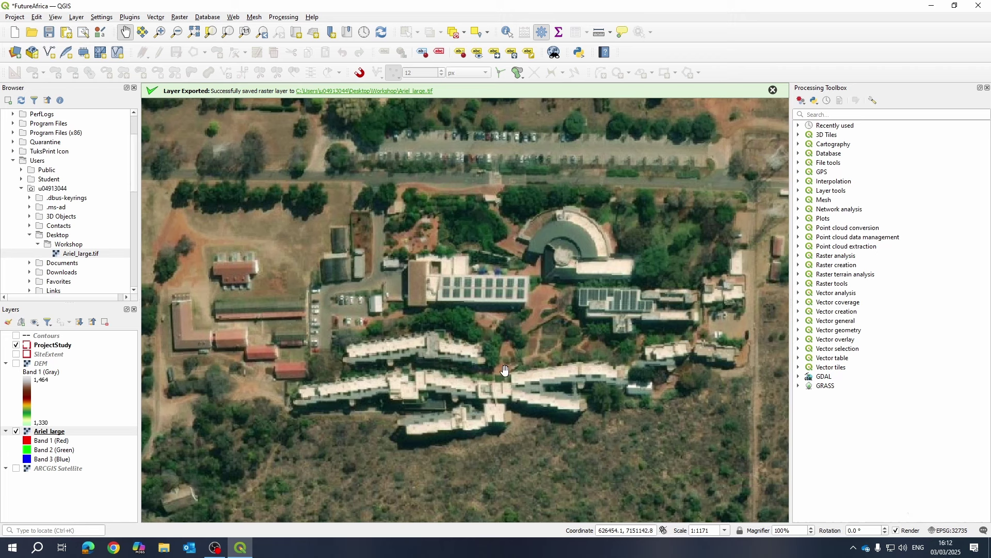
{"action": "scroll", "coordinate": [332, 332], "scroll_direction": "up", "scroll_amount": 4}
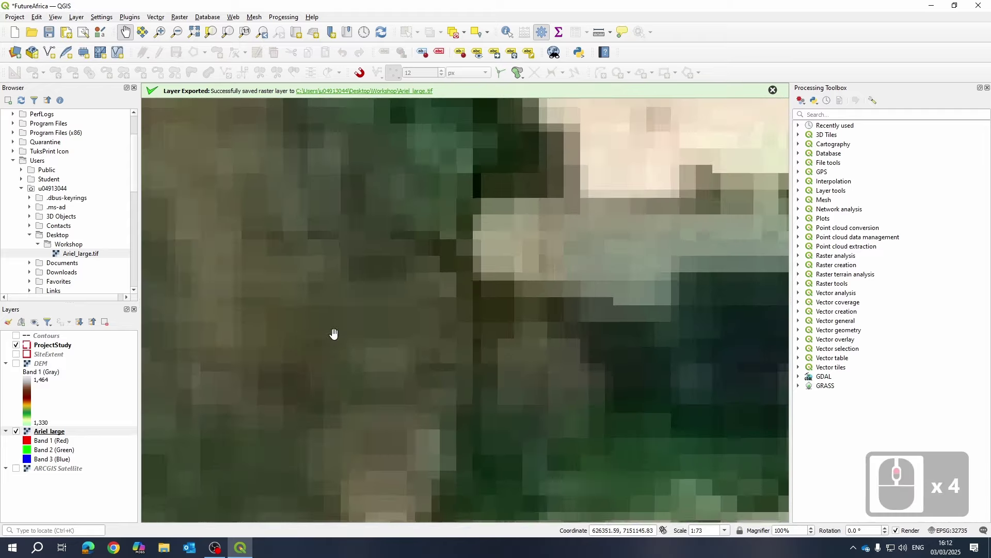
- Open the Ariel_large layer's information properties and find its raster dimensions and pixel size
{"action": "right_click", "coordinate": [56, 437]}
{"action": "left_click", "coordinate": [106, 415]}
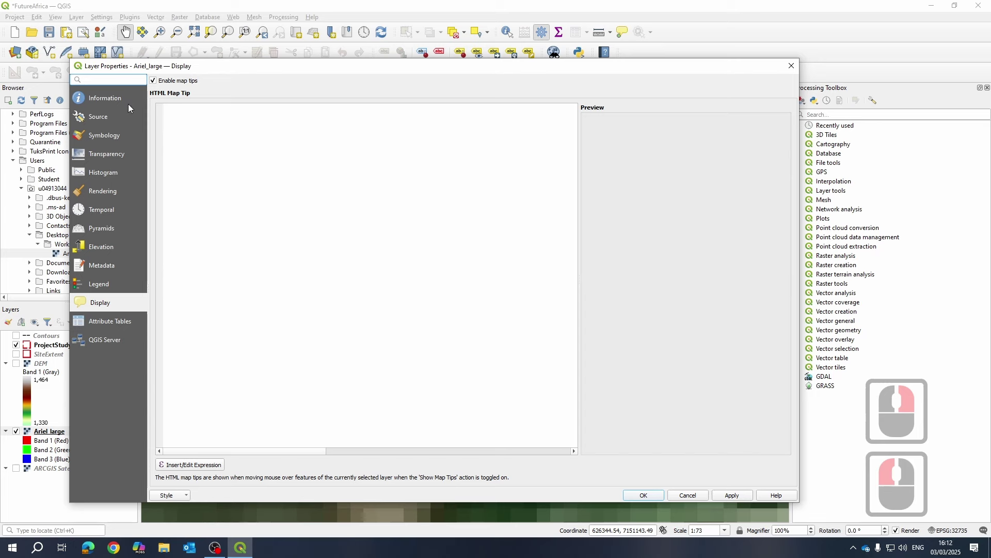
{"action": "left_click", "coordinate": [103, 97]}
{"action": "scroll", "coordinate": [385, 304], "scroll_direction": "down", "scroll_amount": 3}
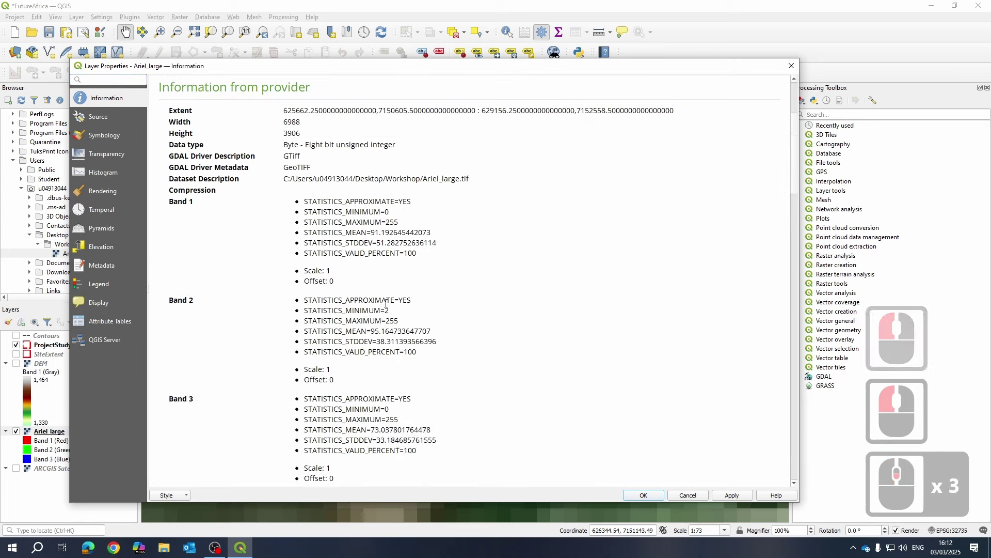
{"action": "scroll", "coordinate": [386, 303], "scroll_direction": "down", "scroll_amount": 11}
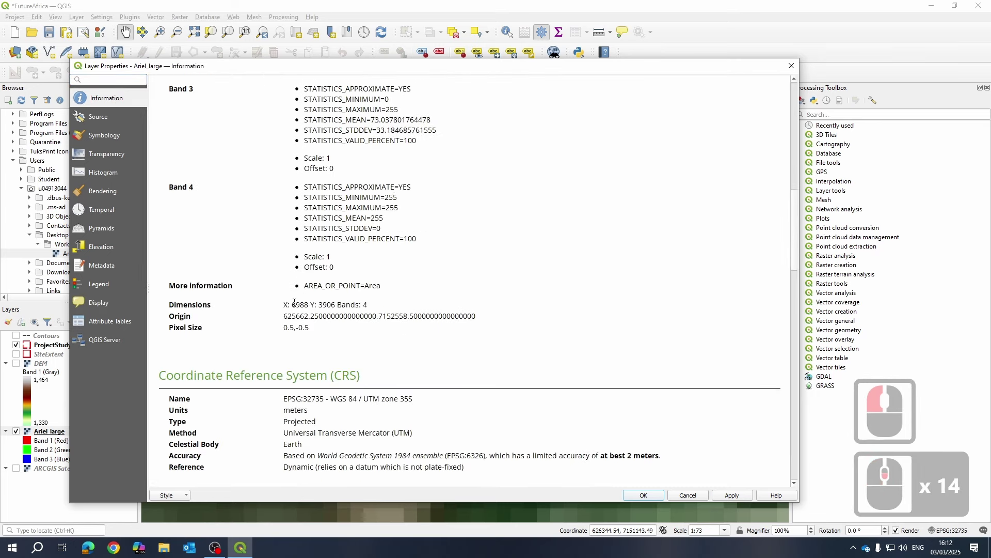
- Examine the X and Y dimensions and the pixel size of Ariel_large, highlighting the values, and close the layer properties
{"action": "double_click", "coordinate": [293, 304]}
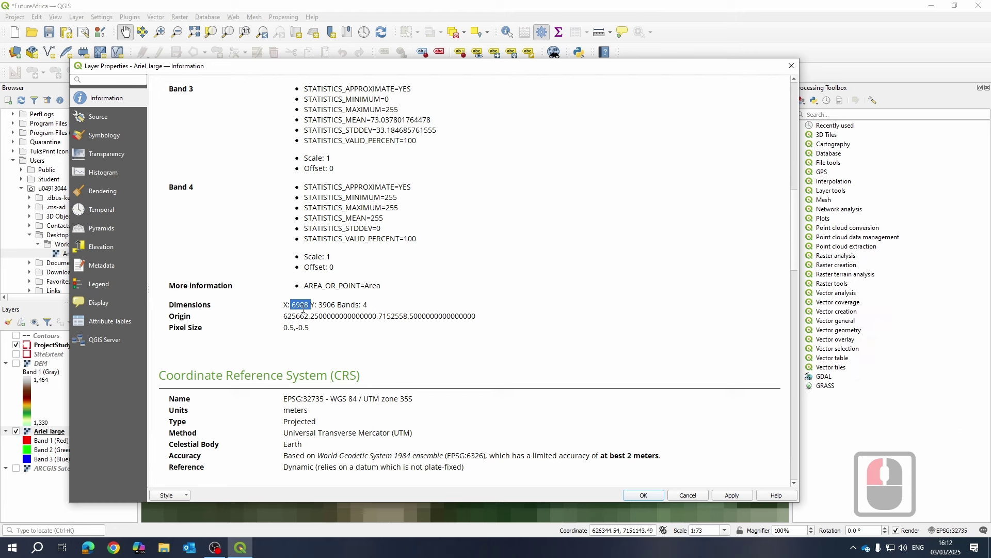
{"action": "double_click", "coordinate": [328, 306]}
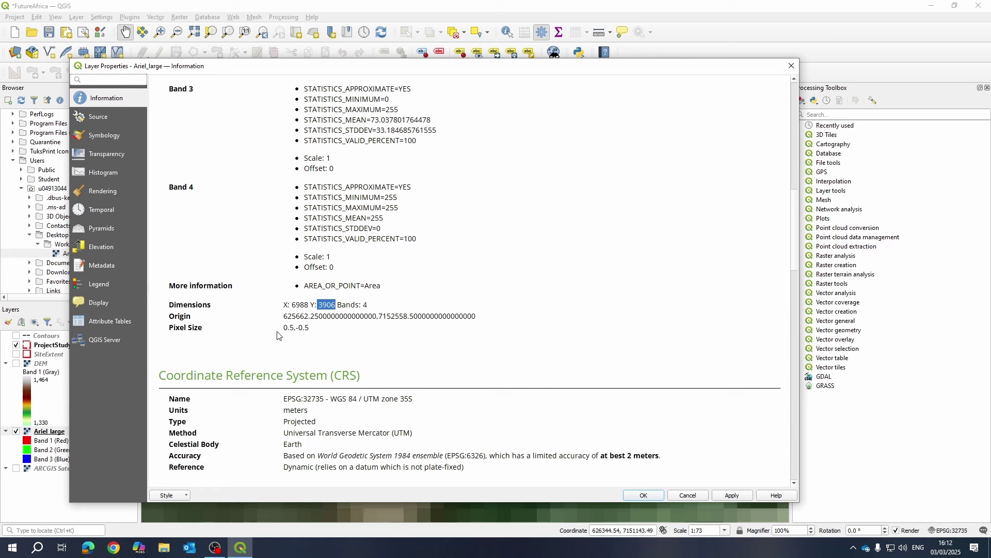
{"action": "left_click_drag", "start_coordinate": [277, 336], "coordinate": [295, 329]}
{"action": "double_click", "coordinate": [294, 332]}
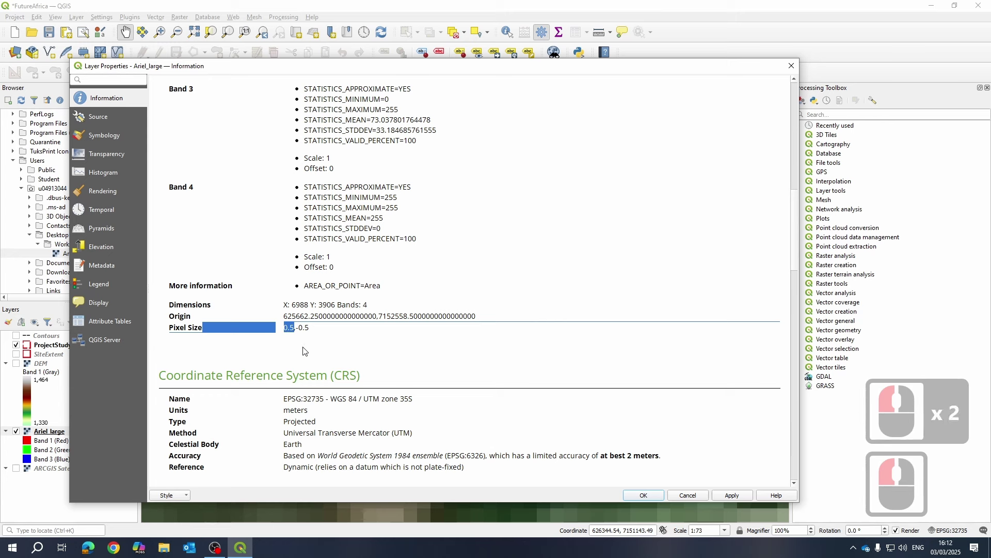
{"action": "left_click", "coordinate": [488, 343]}
{"action": "left_click", "coordinate": [268, 312]}
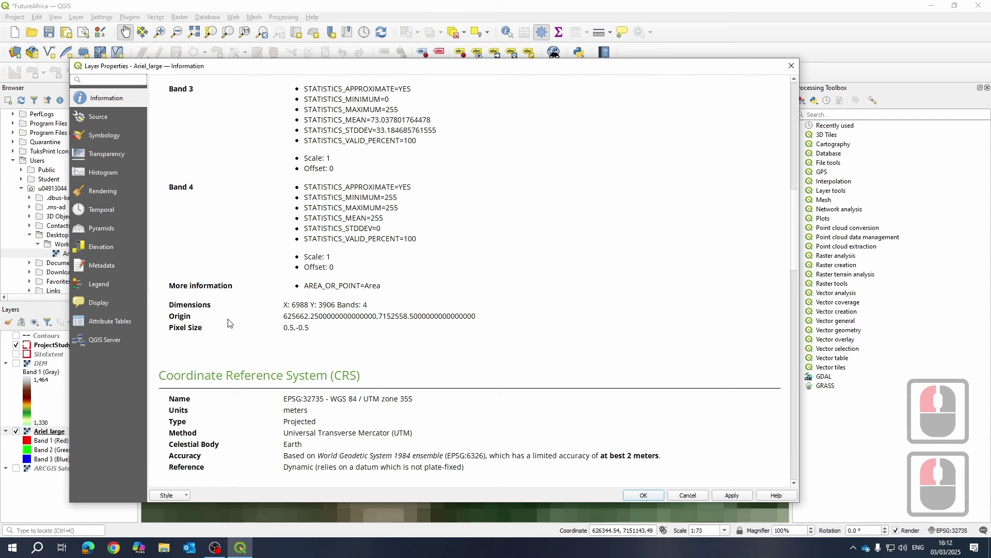
{"action": "double_click", "coordinate": [291, 328]}
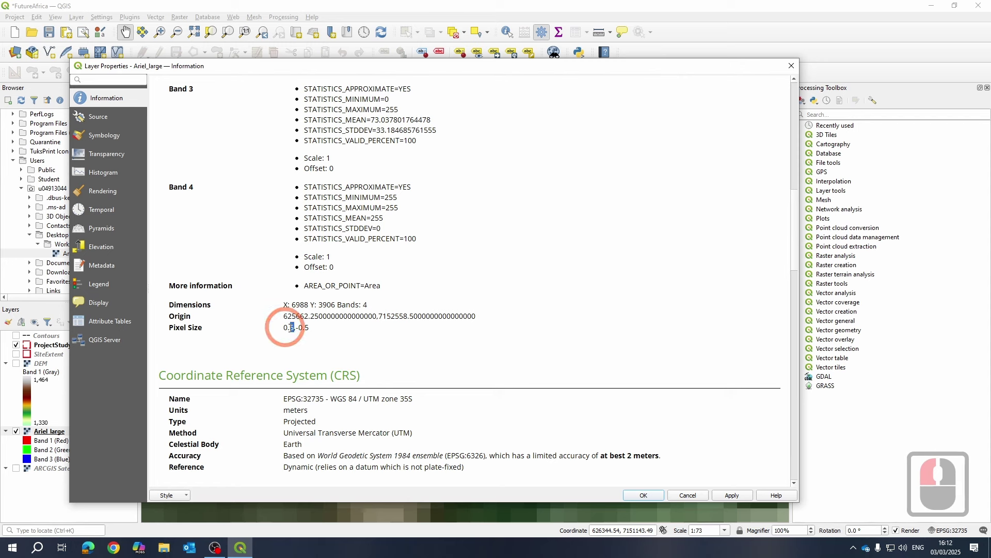
{"action": "double_click", "coordinate": [295, 305]}
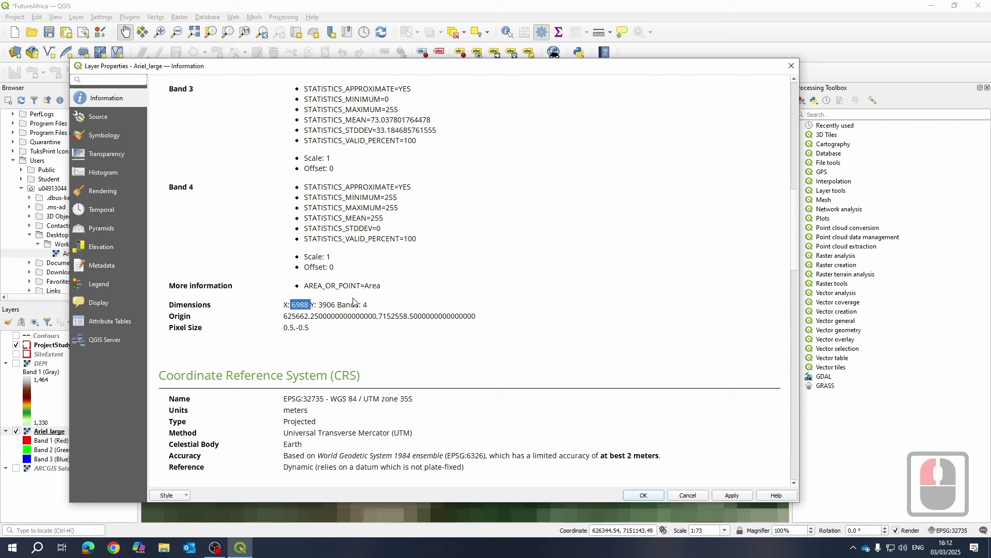
{"action": "left_click", "coordinate": [311, 329]}
{"action": "left_click", "coordinate": [792, 66]}
- Return to the overview of the whole study area and toggle the ProjectStudy boundary off and on
{"action": "left_click", "coordinate": [412, 327]}
{"action": "scroll", "coordinate": [420, 306], "scroll_direction": "down", "scroll_amount": 5}
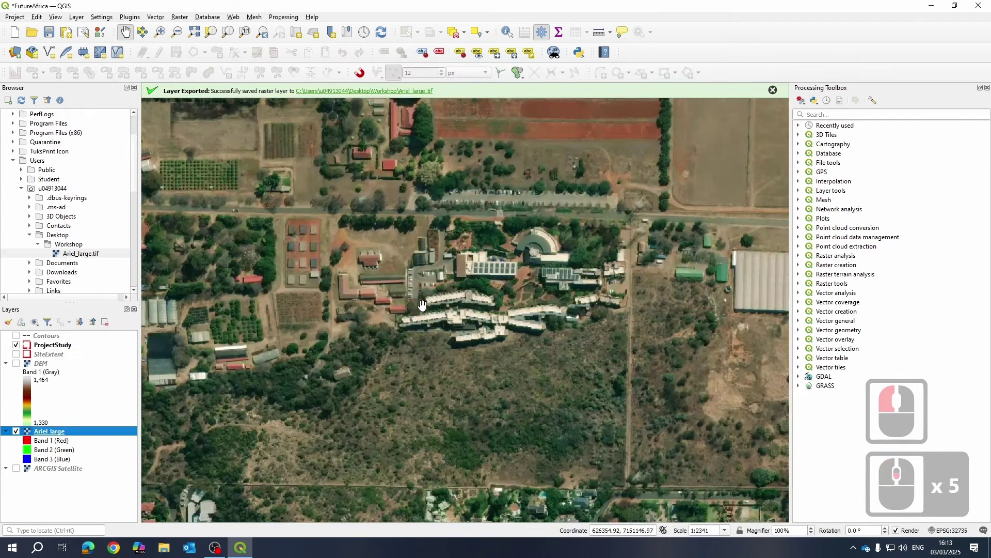
{"action": "scroll", "coordinate": [390, 310], "scroll_direction": "down", "scroll_amount": 2}
{"action": "left_click_drag", "start_coordinate": [479, 279], "coordinate": [422, 325]}
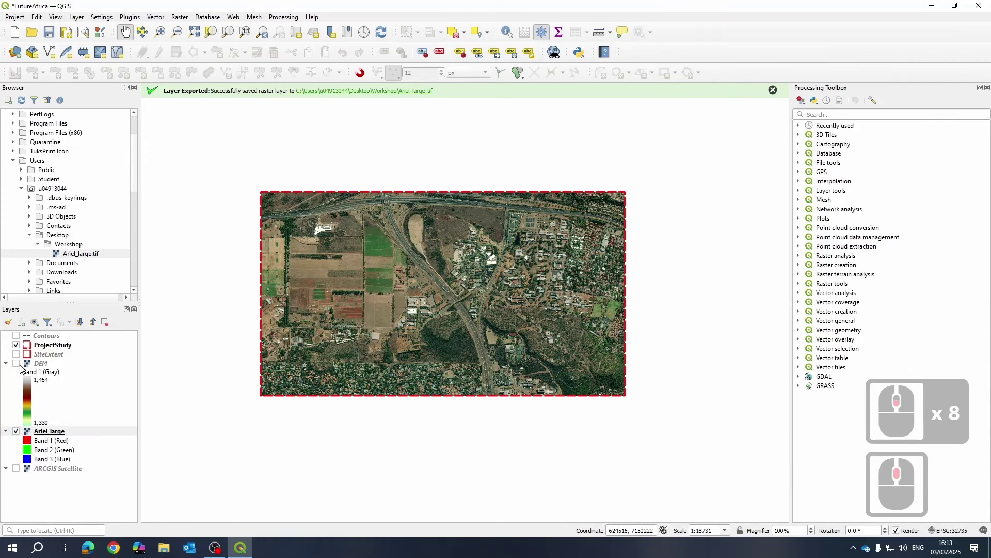
{"action": "left_click", "coordinate": [16, 345]}
{"action": "left_click", "coordinate": [16, 346]}
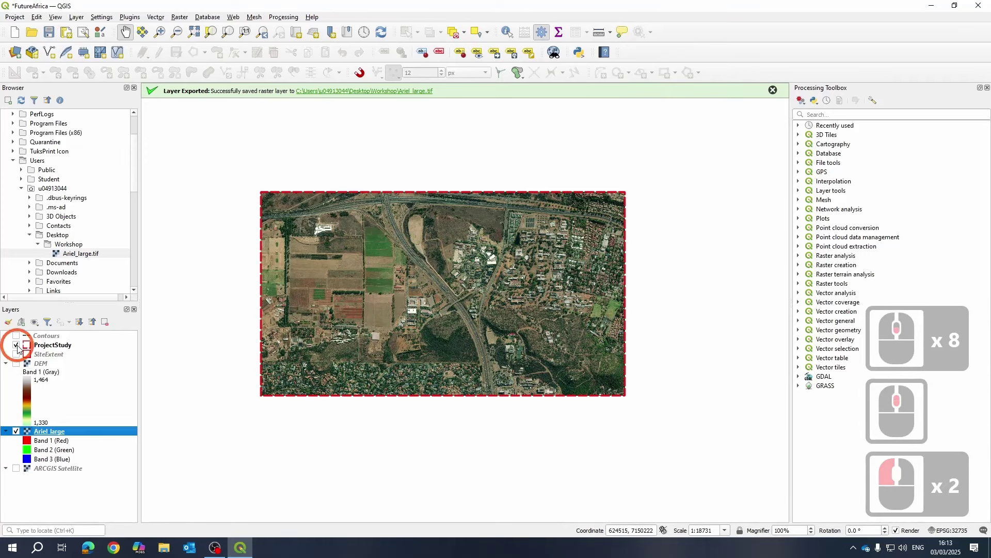
- Examine at pixel level how the Ariel_large raster aligns with the ProjectStudy boundary at the study area's northeast corner
{"action": "scroll", "coordinate": [638, 162], "scroll_direction": "up", "scroll_amount": 4}
{"action": "left_click_drag", "start_coordinate": [422, 184], "coordinate": [582, 407]}
{"action": "scroll", "coordinate": [514, 224], "scroll_direction": "up", "scroll_amount": 5}
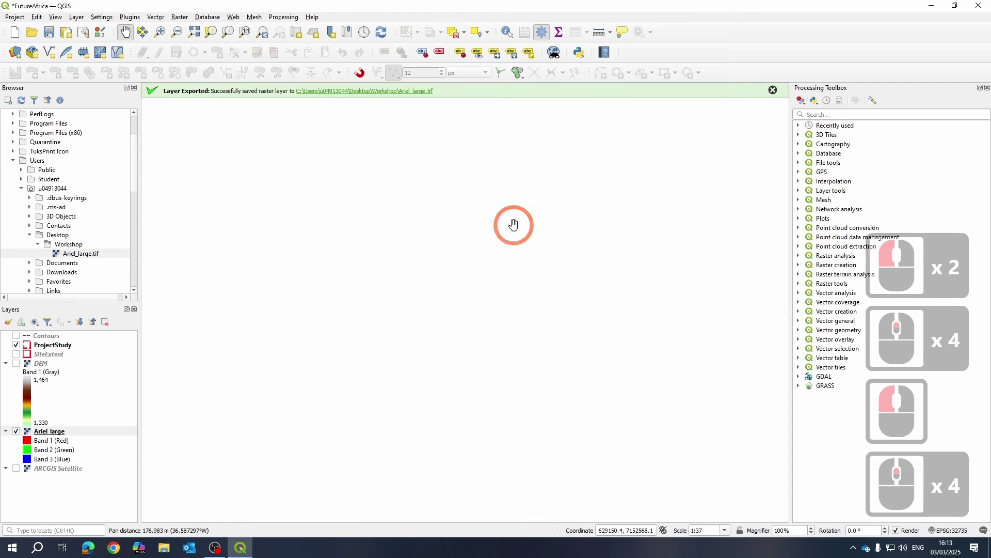
{"action": "left_click", "coordinate": [580, 432]}
{"action": "left_click", "coordinate": [540, 321]}
{"action": "scroll", "coordinate": [537, 313], "scroll_direction": "down", "scroll_amount": 5}
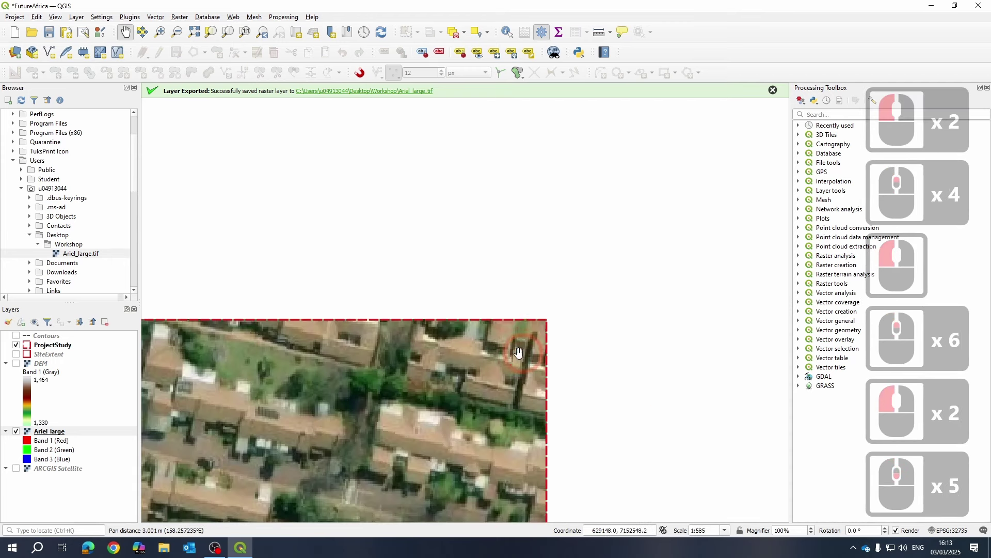
{"action": "scroll", "coordinate": [522, 303], "scroll_direction": "up", "scroll_amount": 2}
{"action": "scroll", "coordinate": [689, 333], "scroll_direction": "up", "scroll_amount": 5}
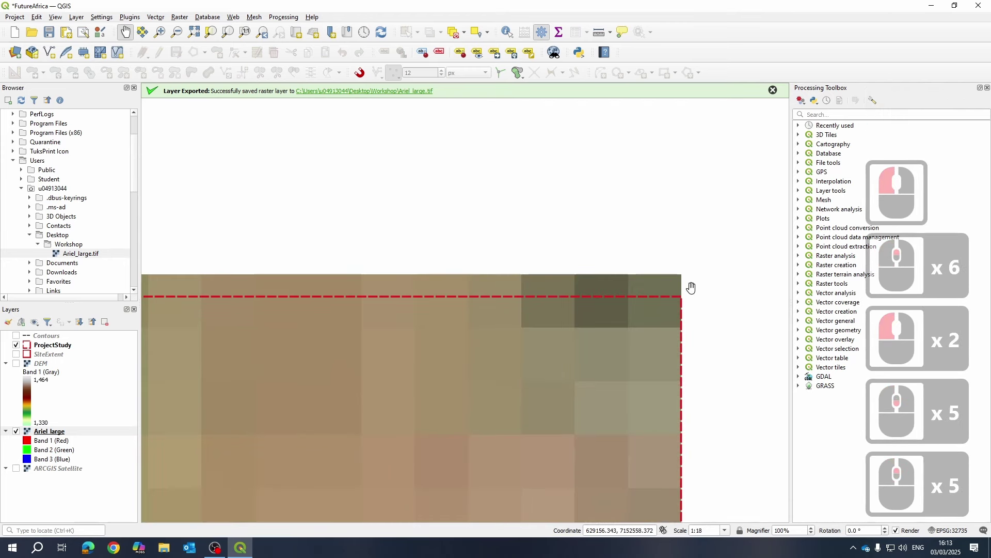
{"action": "scroll", "coordinate": [690, 287], "scroll_direction": "up", "scroll_amount": 2}
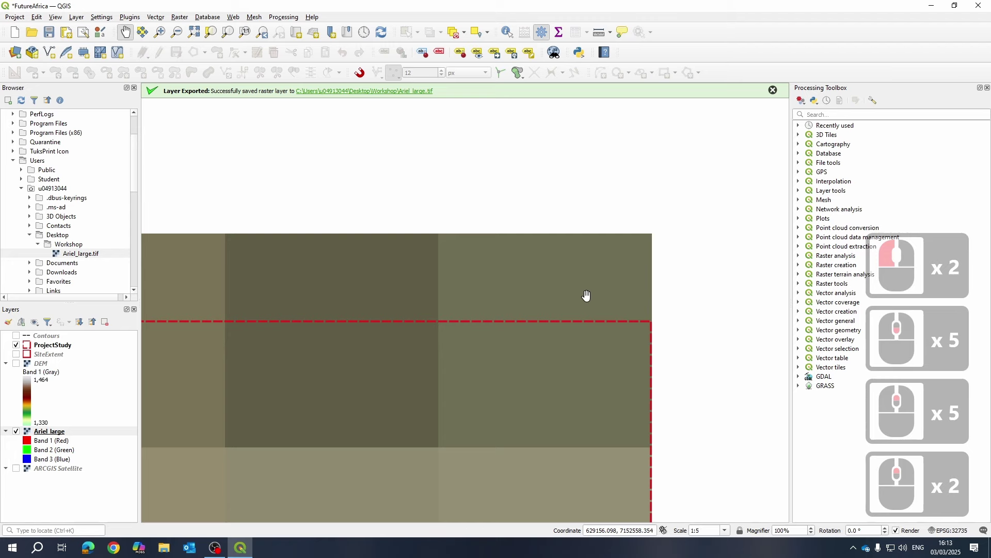
- Look over the Ariel_large imagery from the northeast corner across the housing and highway back to the full study area
{"action": "scroll", "coordinate": [587, 296], "scroll_direction": "down", "scroll_amount": 7}
{"action": "left_click_drag", "start_coordinate": [587, 295], "coordinate": [558, 229]}
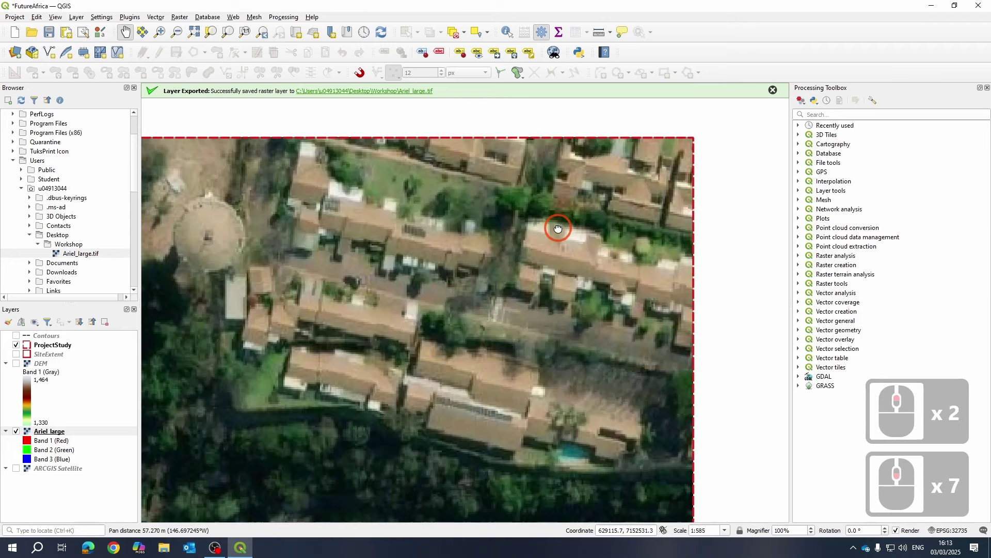
{"action": "scroll", "coordinate": [558, 228], "scroll_direction": "down", "scroll_amount": 2}
{"action": "left_click_drag", "start_coordinate": [454, 294], "coordinate": [553, 288]}
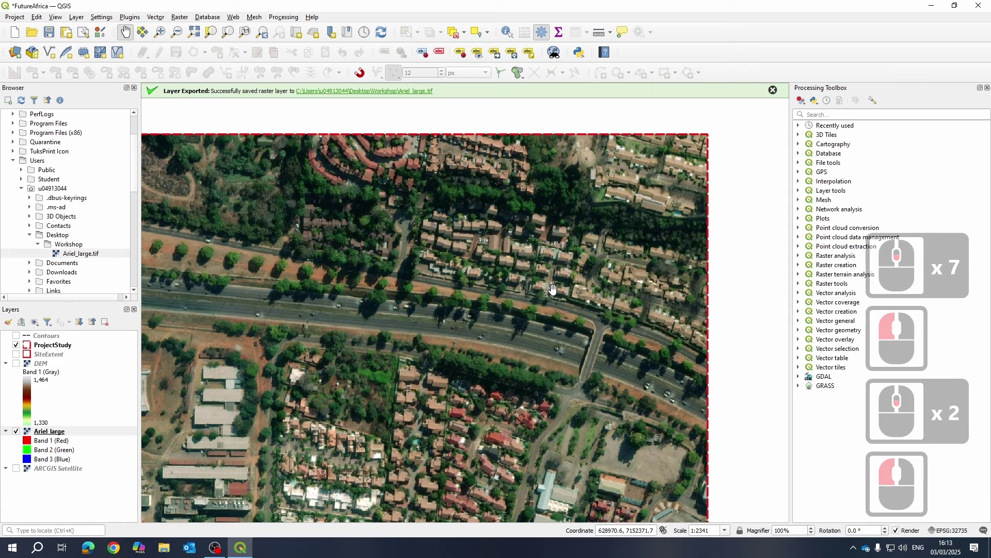
{"action": "scroll", "coordinate": [553, 288], "scroll_direction": "down", "scroll_amount": 2}
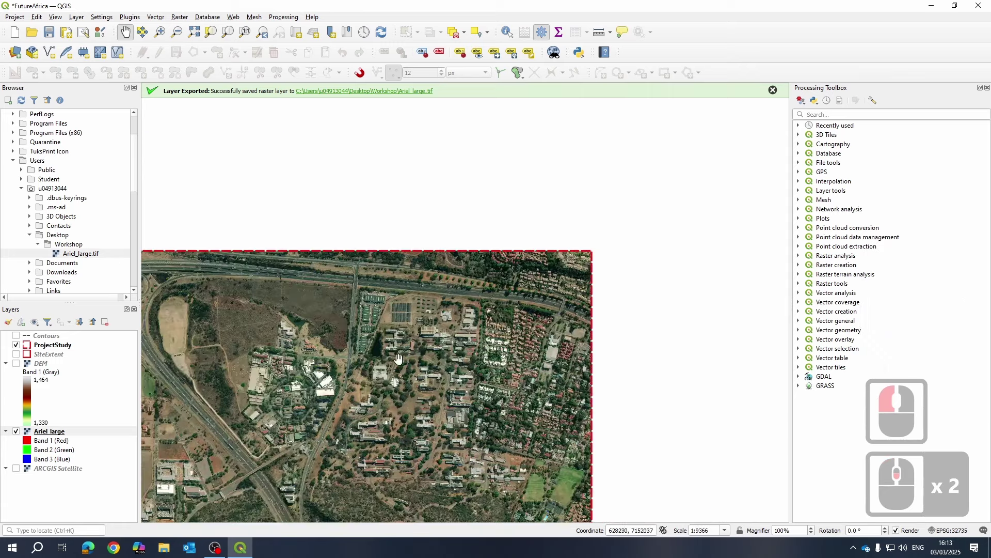
{"action": "left_click_drag", "start_coordinate": [553, 288], "coordinate": [465, 295]}
{"action": "scroll", "coordinate": [465, 295], "scroll_direction": "down", "scroll_amount": 1}
{"action": "left_click_drag", "start_coordinate": [463, 381], "coordinate": [500, 368]}
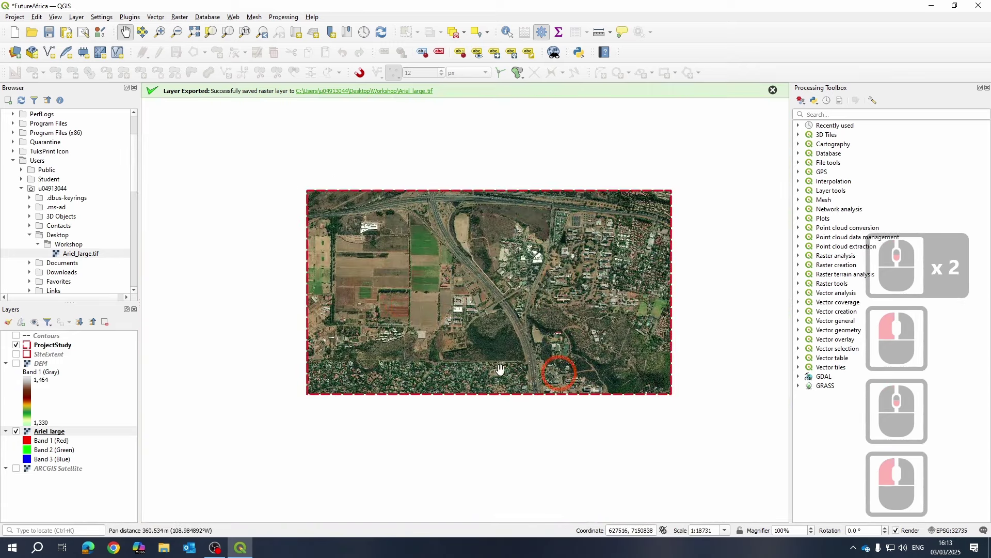
{"action": "left_click_drag", "start_coordinate": [468, 295], "coordinate": [434, 319]}
{"action": "scroll", "coordinate": [414, 324], "scroll_direction": "up", "scroll_amount": 1}
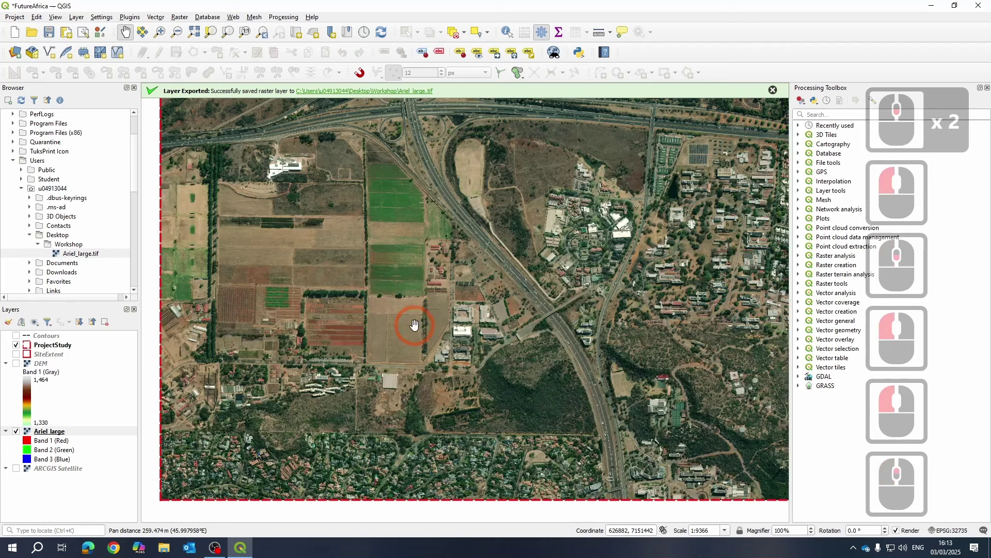
- Show the ARCGIS Satellite layer and examine its close-up detail at different scales just south of the study area
{"action": "left_click", "coordinate": [17, 468]}
{"action": "scroll", "coordinate": [504, 372], "scroll_direction": "down", "scroll_amount": 1}
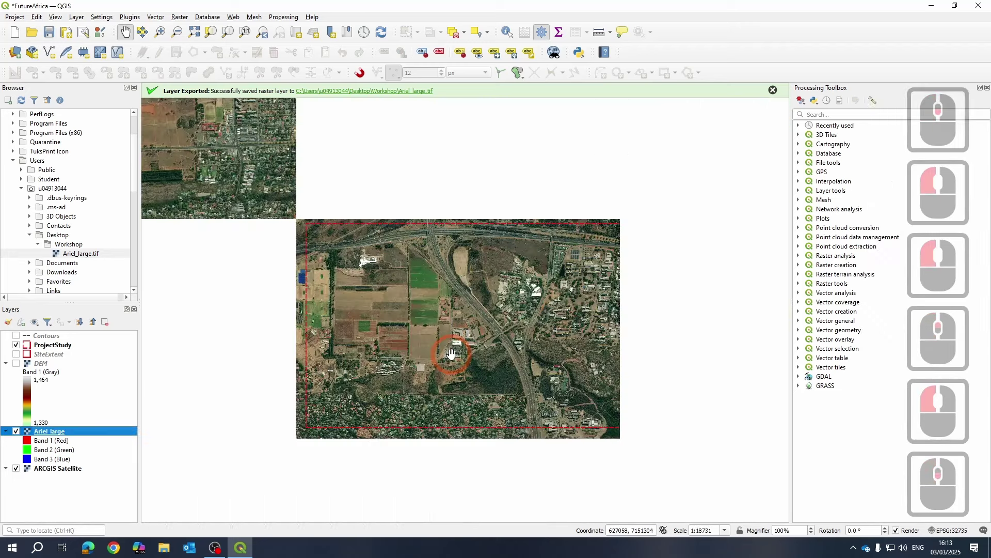
{"action": "scroll", "coordinate": [347, 464], "scroll_direction": "up", "scroll_amount": 3}
{"action": "scroll", "coordinate": [414, 380], "scroll_direction": "up", "scroll_amount": 4}
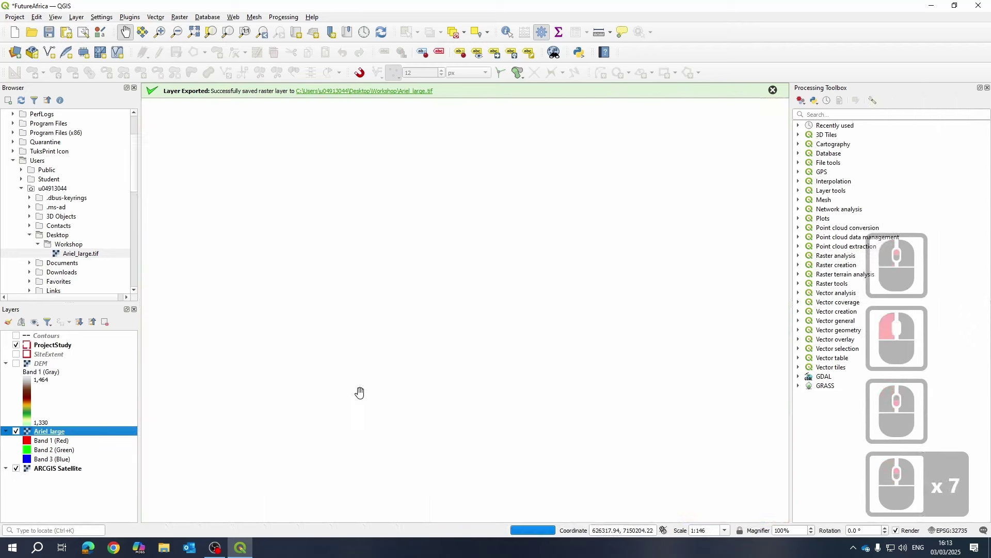
{"action": "scroll", "coordinate": [525, 423], "scroll_direction": "down", "scroll_amount": 1}
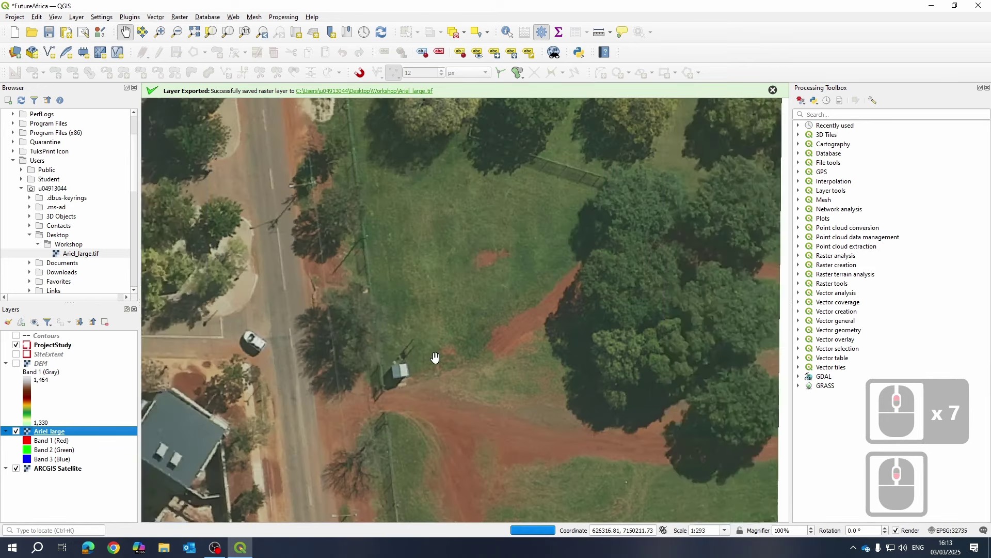
{"action": "scroll", "coordinate": [435, 357], "scroll_direction": "up", "scroll_amount": 3}
{"action": "scroll", "coordinate": [520, 307], "scroll_direction": "down", "scroll_amount": 2}
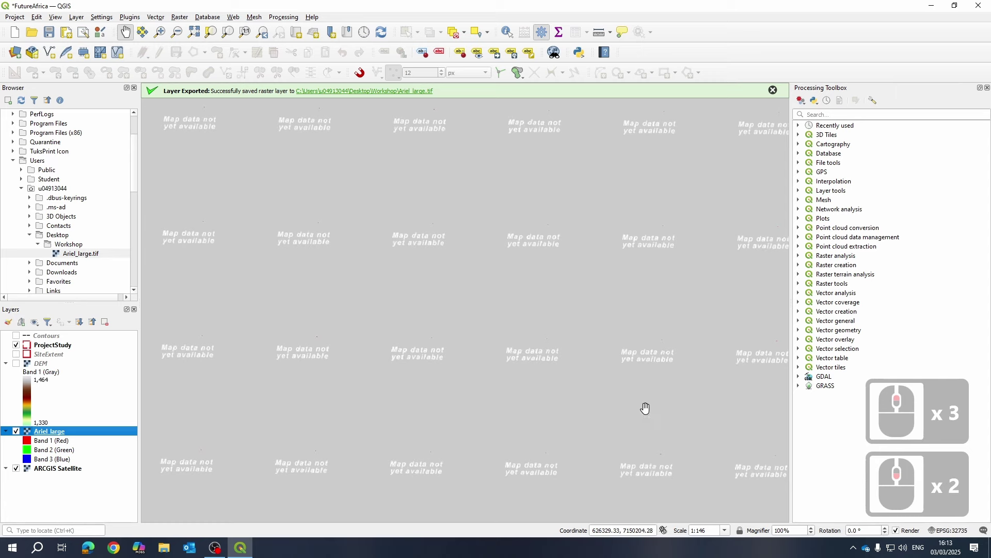
{"action": "scroll", "coordinate": [556, 380], "scroll_direction": "down", "scroll_amount": 1}
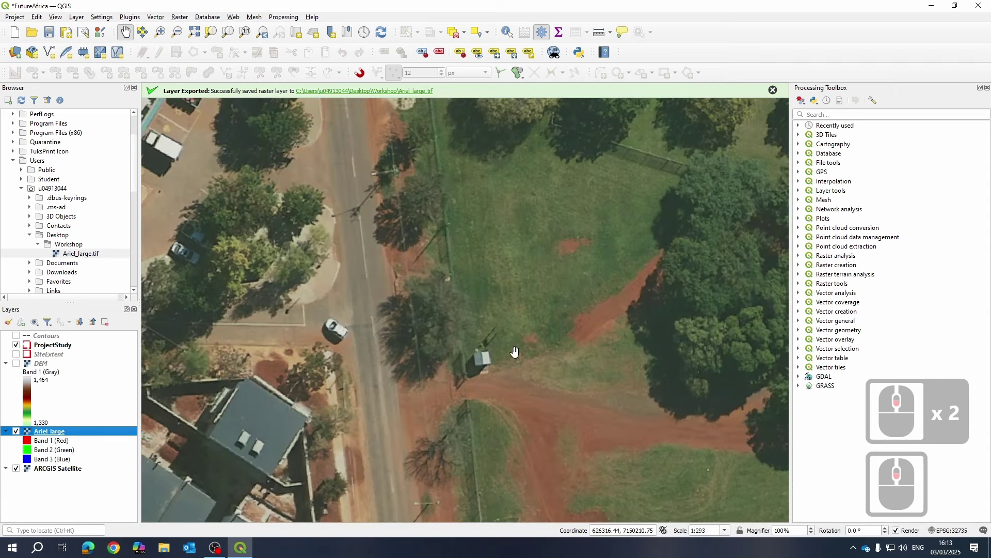
{"action": "scroll", "coordinate": [513, 351], "scroll_direction": "down", "scroll_amount": 1}
- Hide Ariel_large to view ARCGIS Satellite alone, switch back to only Ariel_large, and inspect its southern part
{"action": "left_click", "coordinate": [16, 431]}
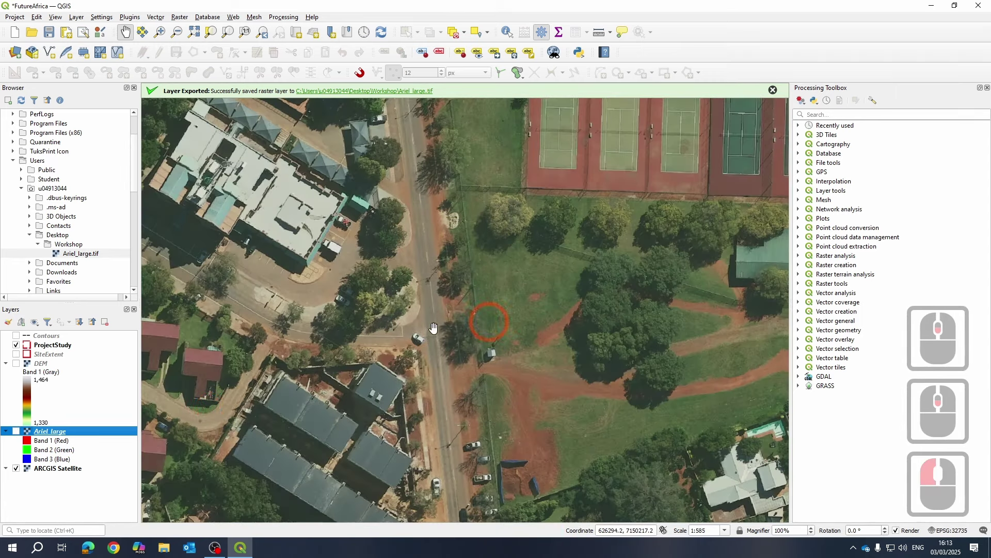
{"action": "scroll", "coordinate": [398, 271], "scroll_direction": "down", "scroll_amount": 3}
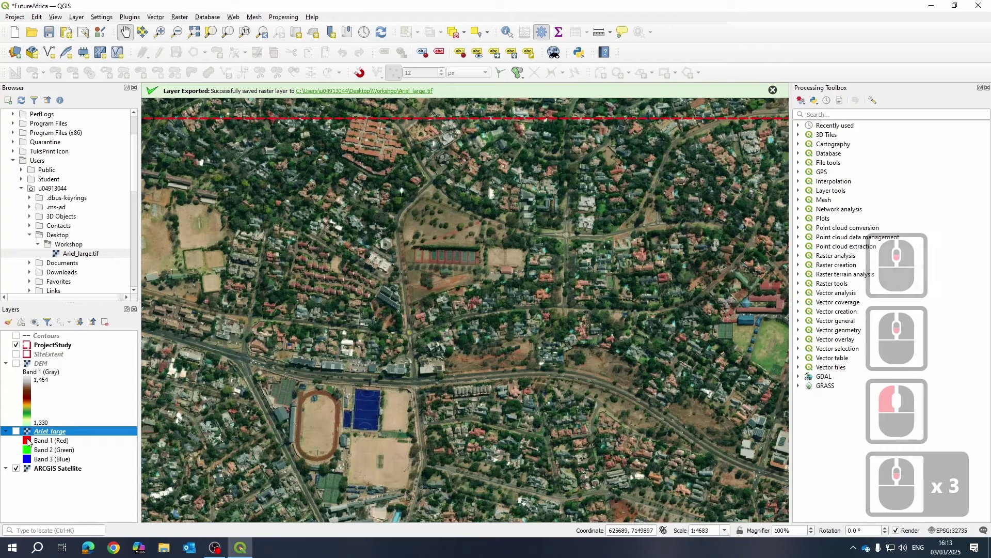
{"action": "left_click", "coordinate": [16, 467]}
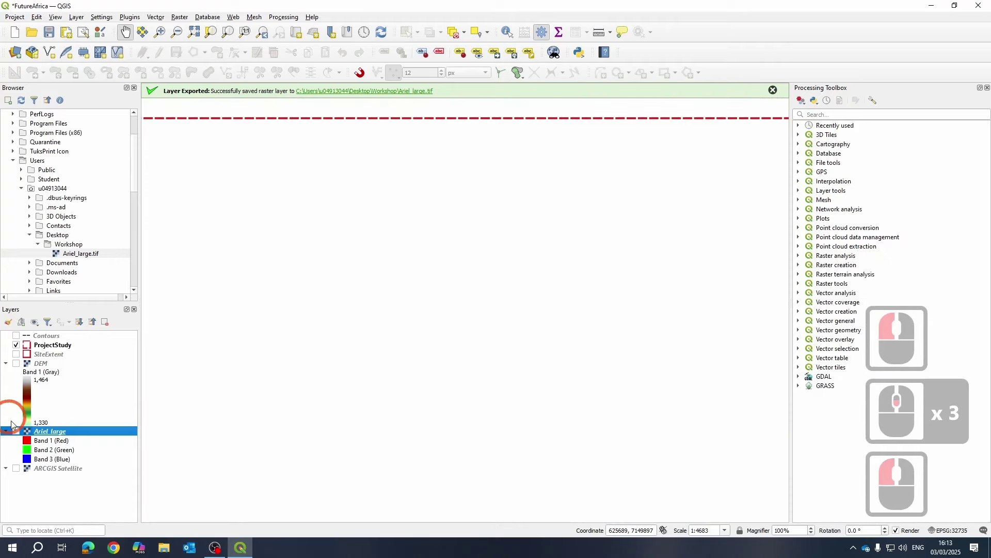
{"action": "left_click", "coordinate": [16, 430]}
{"action": "left_click_drag", "start_coordinate": [461, 237], "coordinate": [495, 347]}
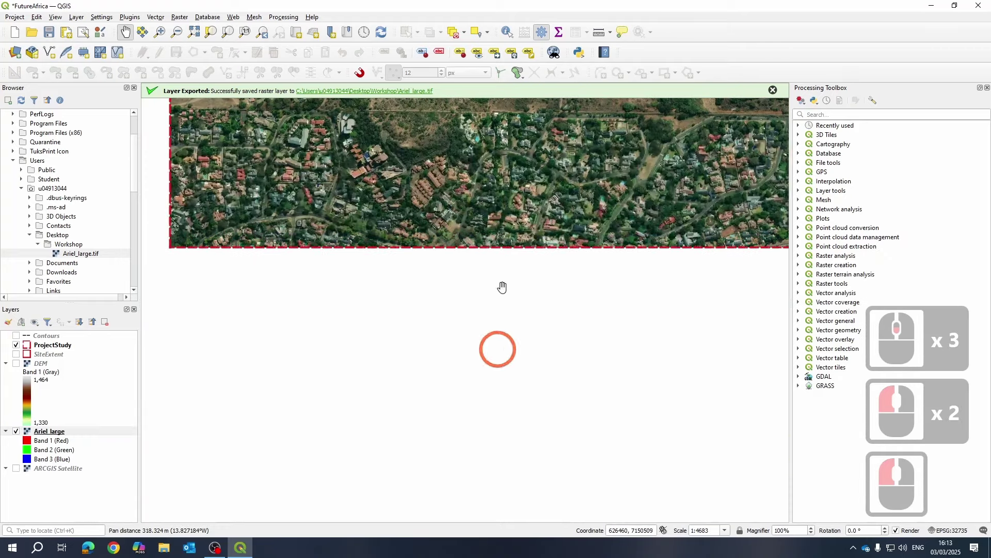
{"action": "scroll", "coordinate": [506, 328], "scroll_direction": "up", "scroll_amount": 6}
{"action": "scroll", "coordinate": [506, 328], "scroll_direction": "down", "scroll_amount": 8}
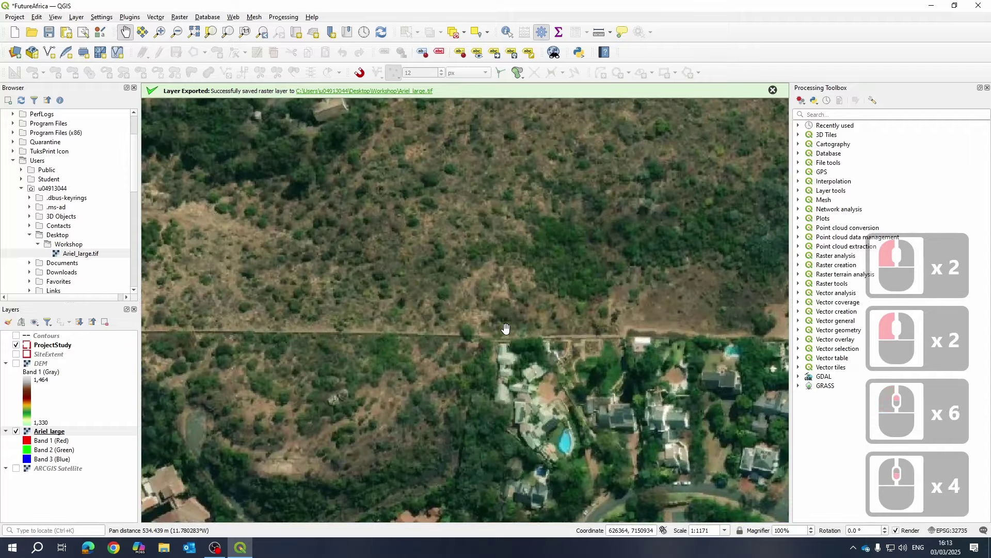
- Inspect the Ariel_large imagery around the Future Africa campus, fields, southern housing and highway at several scales, up to the full study area
{"action": "scroll", "coordinate": [526, 281], "scroll_direction": "up", "scroll_amount": 4}
{"action": "left_click_drag", "start_coordinate": [636, 412], "coordinate": [491, 234]}
{"action": "scroll", "coordinate": [480, 259], "scroll_direction": "down", "scroll_amount": 4}
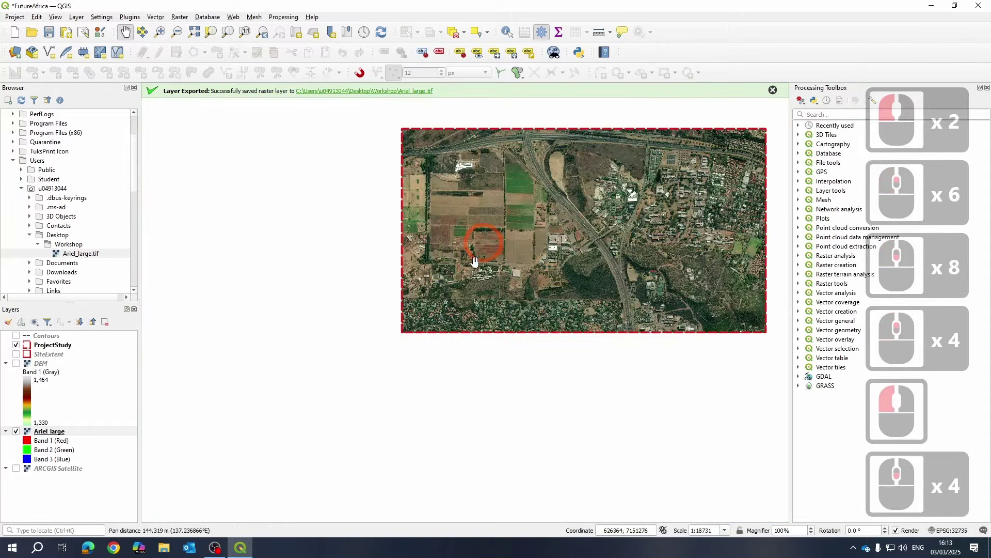
{"action": "scroll", "coordinate": [461, 278], "scroll_direction": "up", "scroll_amount": 2}
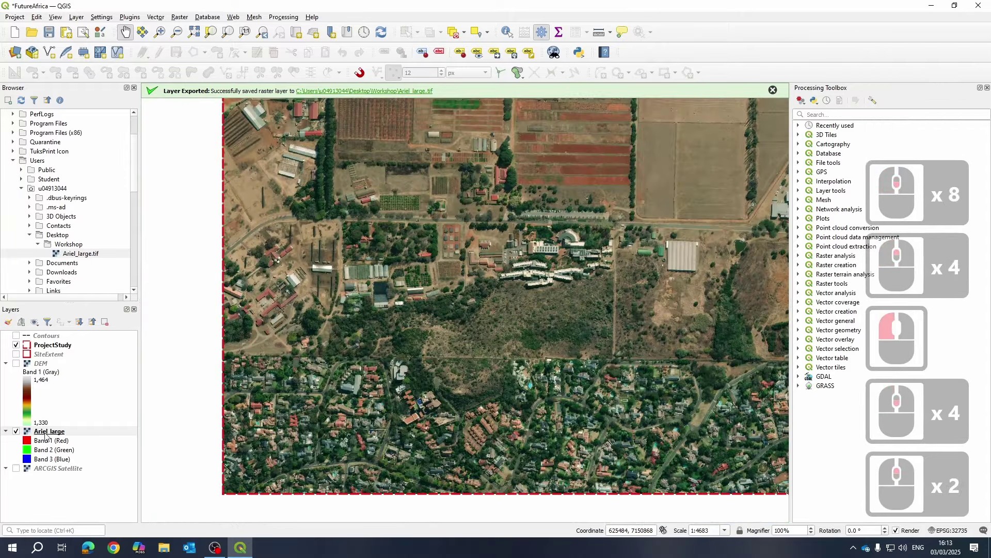
{"action": "scroll", "coordinate": [583, 285], "scroll_direction": "up", "scroll_amount": 3}
{"action": "scroll", "coordinate": [584, 279], "scroll_direction": "down", "scroll_amount": 2}
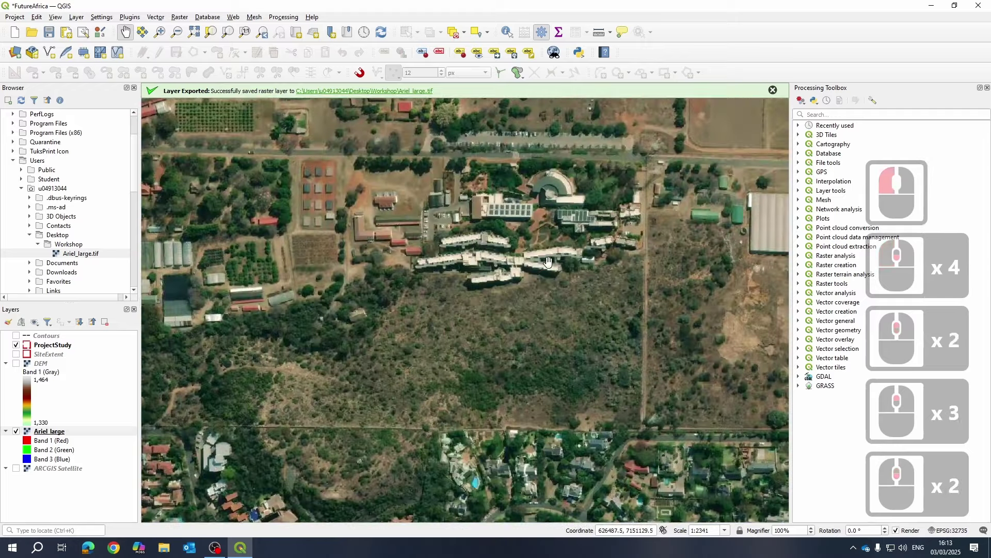
{"action": "left_click_drag", "start_coordinate": [545, 271], "coordinate": [537, 305]}
{"action": "scroll", "coordinate": [568, 289], "scroll_direction": "down", "scroll_amount": 3}
{"action": "scroll", "coordinate": [604, 273], "scroll_direction": "up", "scroll_amount": 2}
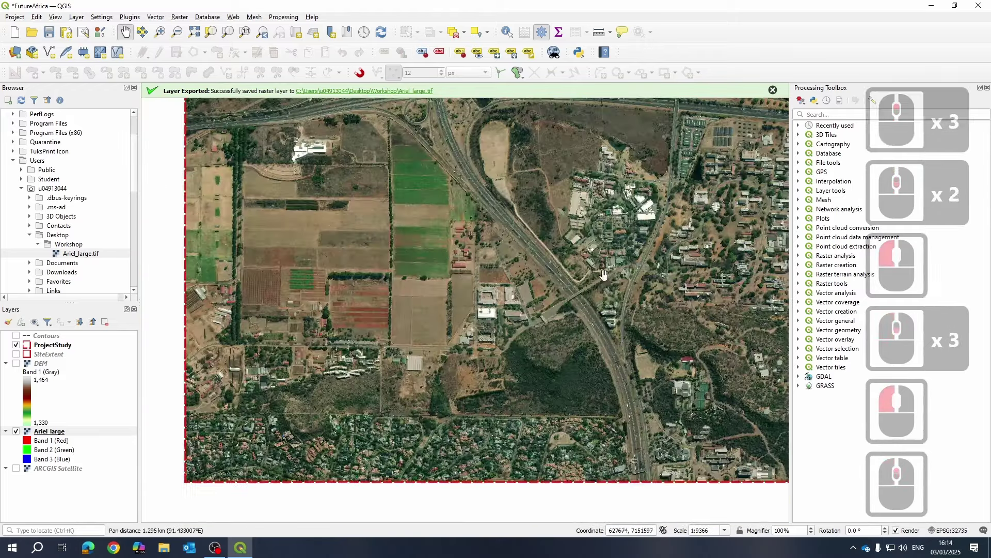
{"action": "scroll", "coordinate": [604, 273], "scroll_direction": "up", "scroll_amount": 2}
{"action": "left_click_drag", "start_coordinate": [520, 376], "coordinate": [371, 298]}
{"action": "scroll", "coordinate": [344, 345], "scroll_direction": "down", "scroll_amount": 2}
{"action": "scroll", "coordinate": [391, 240], "scroll_direction": "down", "scroll_amount": 2}
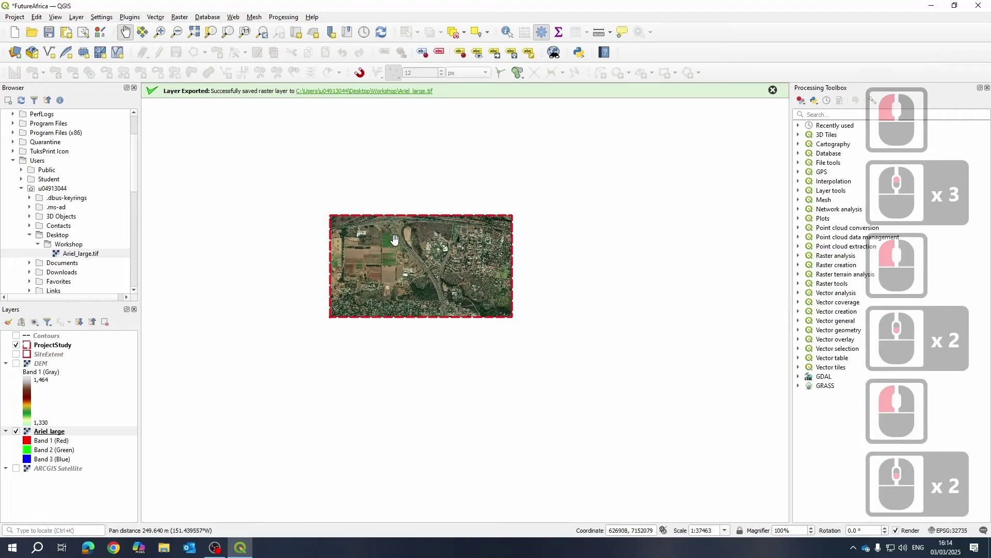
{"action": "left_click_drag", "start_coordinate": [398, 238], "coordinate": [392, 239]}
- Show the DEM and Contours layers over the Ariel_large imagery within the ProjectStudy boundary
{"action": "left_click", "coordinate": [16, 363]}
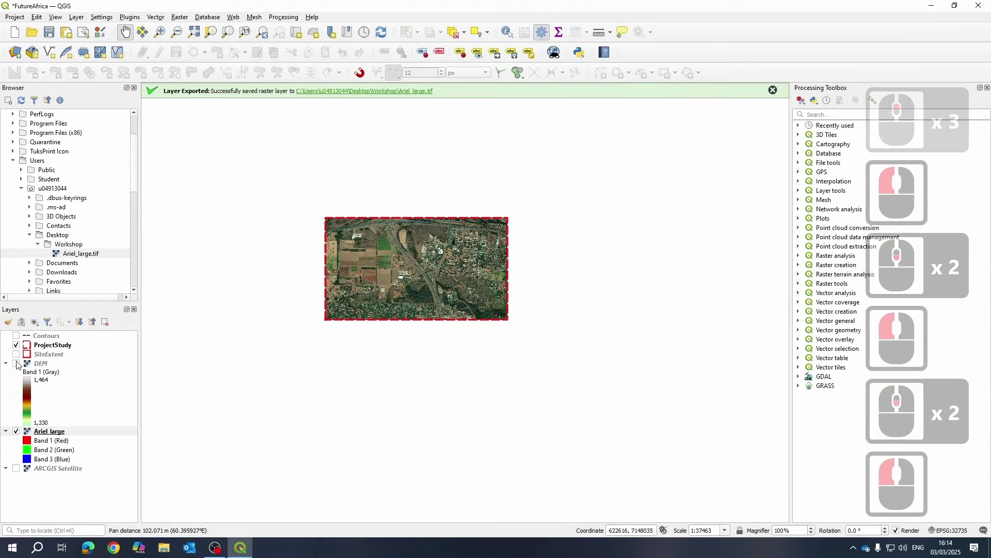
{"action": "scroll", "coordinate": [389, 270], "scroll_direction": "up", "scroll_amount": 2}
{"action": "left_click_drag", "start_coordinate": [367, 286], "coordinate": [467, 357]}
{"action": "left_click", "coordinate": [16, 344]}
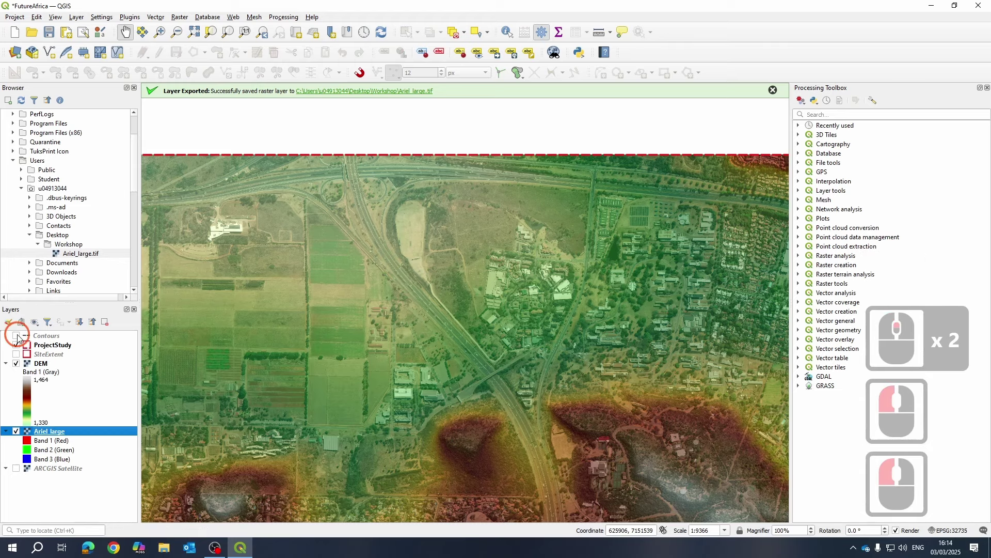
{"action": "left_click", "coordinate": [16, 335]}
{"action": "scroll", "coordinate": [482, 321], "scroll_direction": "down", "scroll_amount": 1}
{"action": "scroll", "coordinate": [498, 332], "scroll_direction": "up", "scroll_amount": 2}
{"action": "left_click_drag", "start_coordinate": [476, 414], "coordinate": [475, 257]}
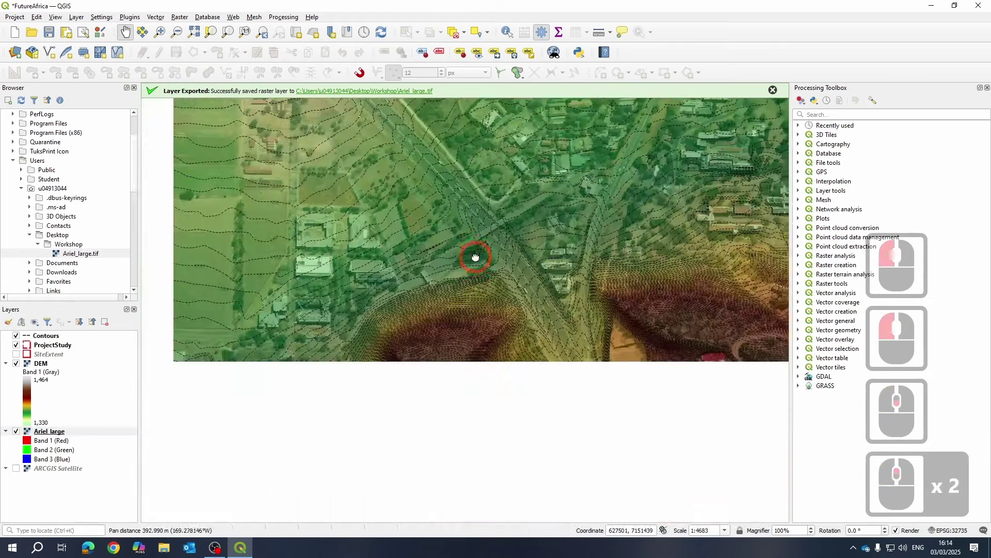
{"action": "scroll", "coordinate": [416, 310], "scroll_direction": "down", "scroll_amount": 2}
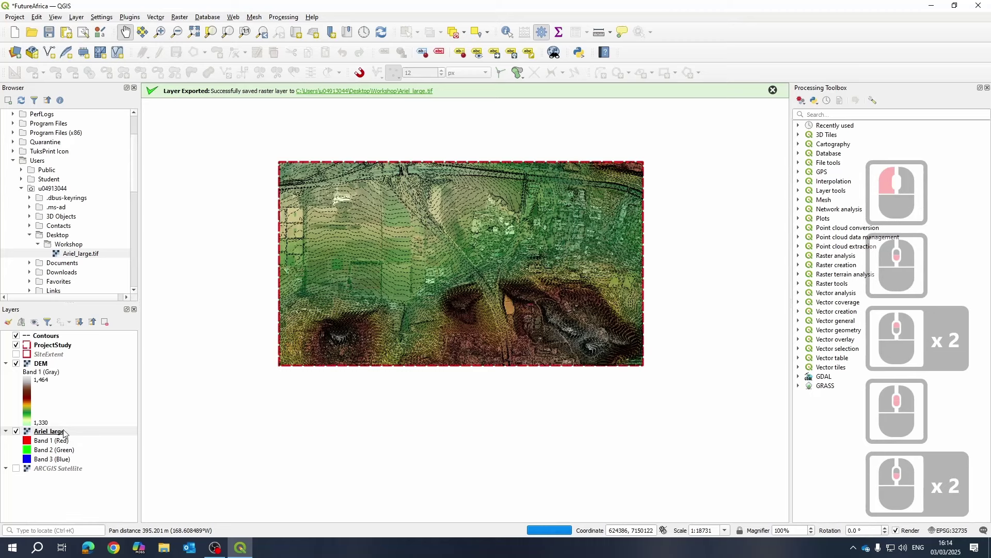
- Select the ARCGIS Satellite layer and examine the overlaid contours, DEM and imagery around the hill beside the highway and the northern fields
{"action": "left_click", "coordinate": [42, 469]}
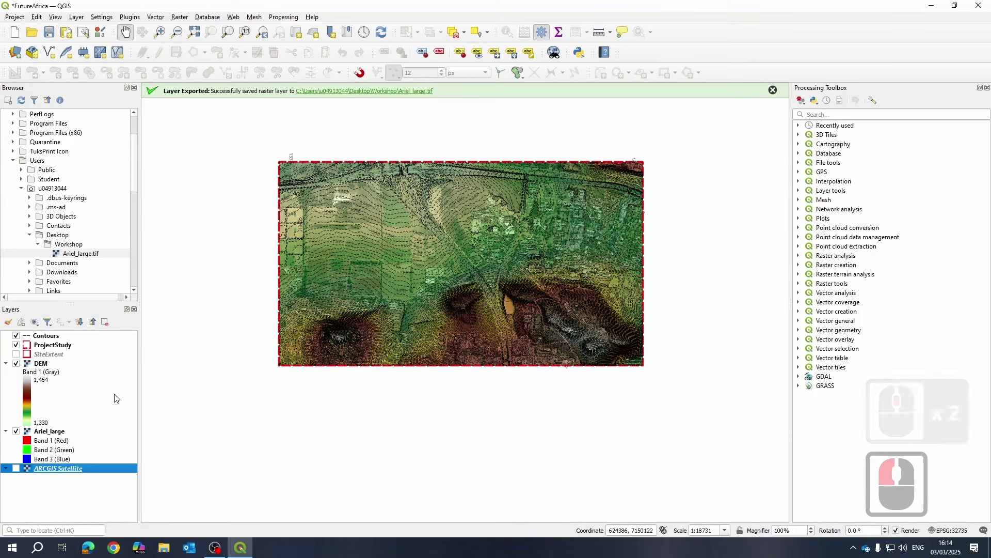
{"action": "scroll", "coordinate": [438, 235], "scroll_direction": "up", "scroll_amount": 3}
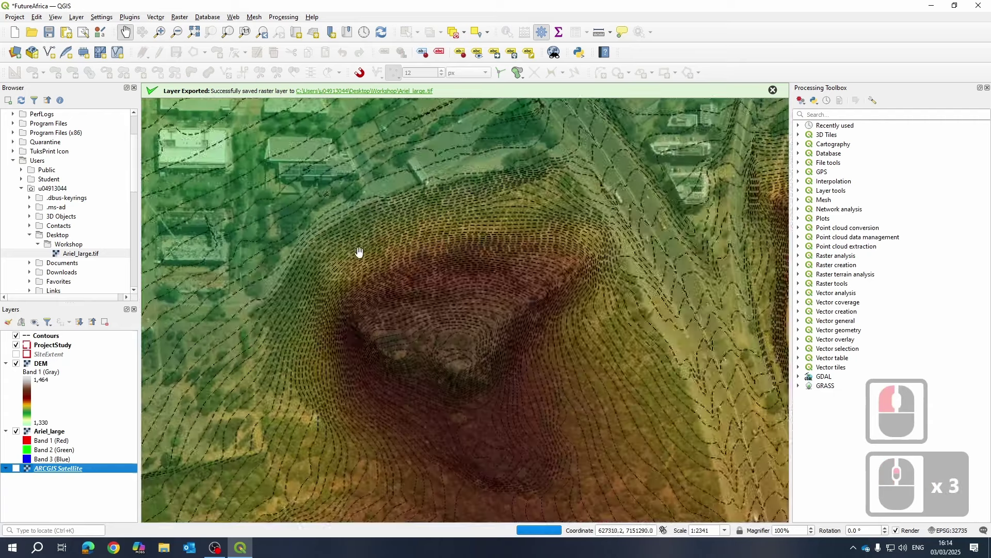
{"action": "scroll", "coordinate": [544, 289], "scroll_direction": "down", "scroll_amount": 3}
{"action": "scroll", "coordinate": [619, 248], "scroll_direction": "up", "scroll_amount": 1}
{"action": "left_click_drag", "start_coordinate": [620, 232], "coordinate": [574, 270]}
{"action": "scroll", "coordinate": [485, 172], "scroll_direction": "down", "scroll_amount": 3}
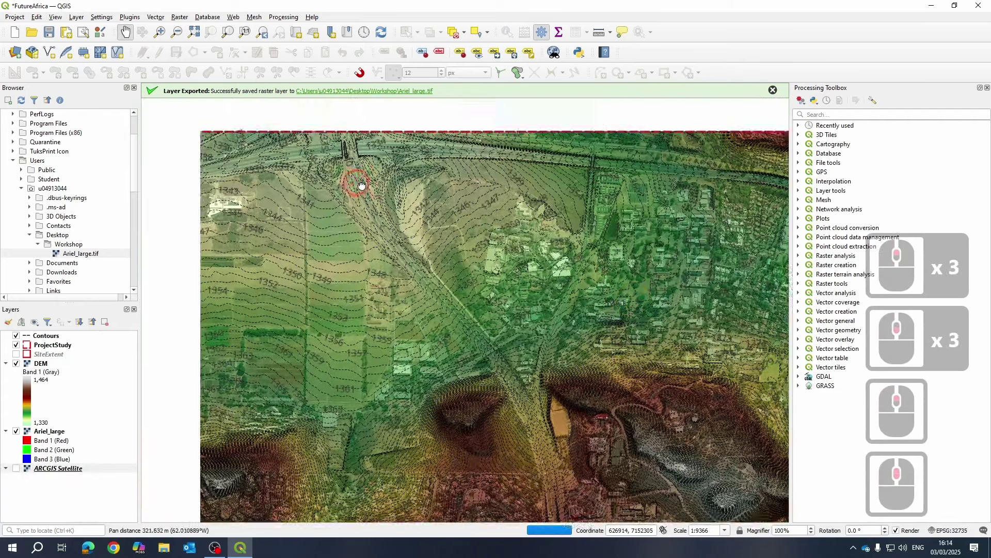
{"action": "scroll", "coordinate": [311, 202], "scroll_direction": "up", "scroll_amount": 2}
{"action": "left_click_drag", "start_coordinate": [370, 218], "coordinate": [239, 243]}
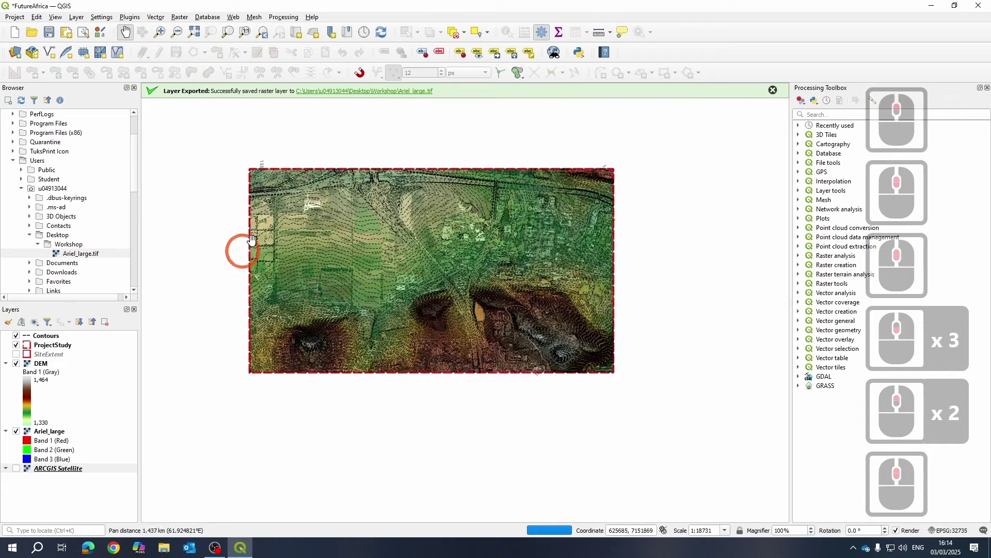
{"action": "scroll", "coordinate": [249, 237], "scroll_direction": "up", "scroll_amount": 1}
{"action": "key", "text": "Escape"}
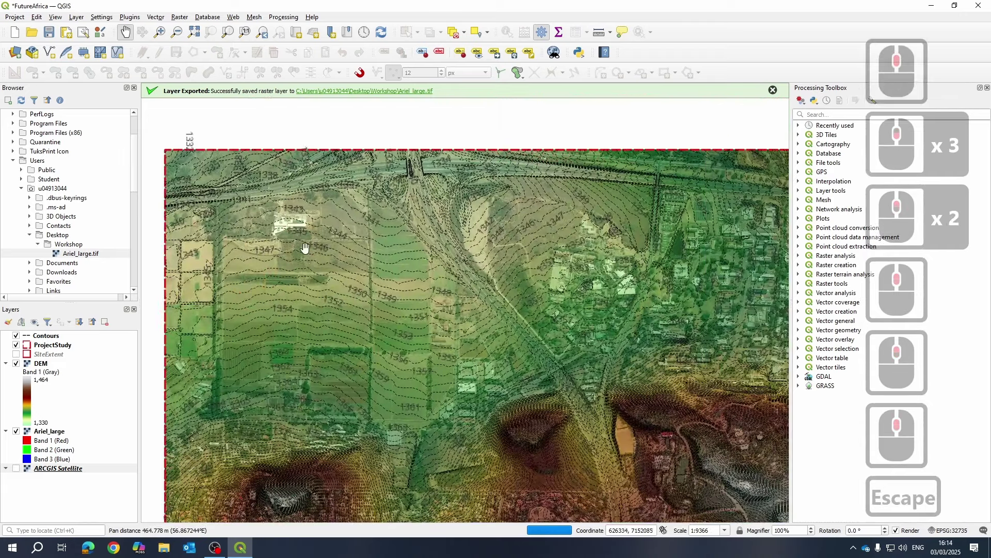
- Examine how the contours and DEM overlay the Future Africa campus buildings and the slope south of them
{"action": "scroll", "coordinate": [320, 321], "scroll_direction": "up", "scroll_amount": 2}
{"action": "scroll", "coordinate": [334, 274], "scroll_direction": "down", "scroll_amount": 2}
{"action": "left_click_drag", "start_coordinate": [377, 384], "coordinate": [389, 261]}
{"action": "scroll", "coordinate": [390, 283], "scroll_direction": "up", "scroll_amount": 3}
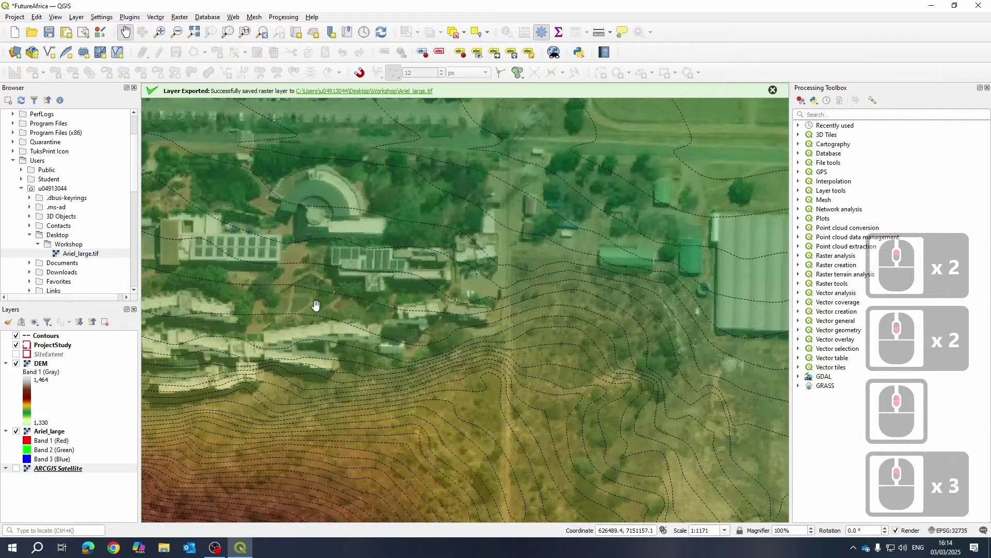
{"action": "left_click_drag", "start_coordinate": [316, 304], "coordinate": [547, 317]}
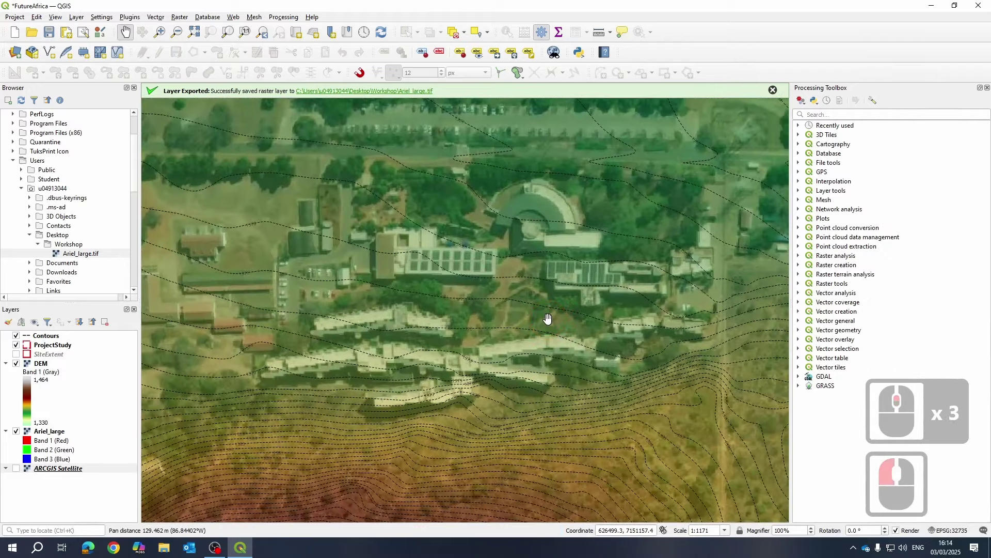
{"action": "scroll", "coordinate": [337, 245], "scroll_direction": "up", "scroll_amount": 2}
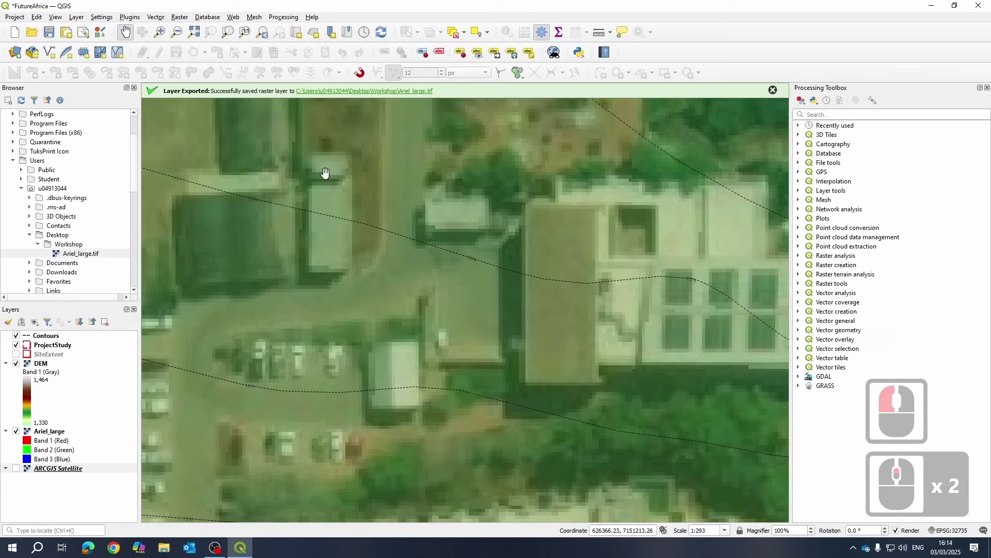
{"action": "scroll", "coordinate": [402, 279], "scroll_direction": "down", "scroll_amount": 1}
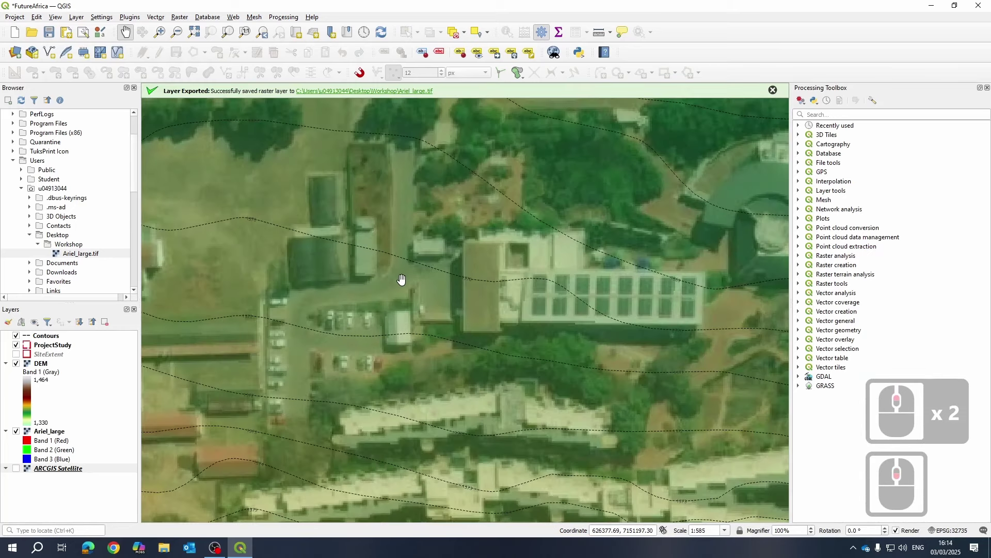
{"action": "scroll", "coordinate": [402, 279], "scroll_direction": "down", "scroll_amount": 2}
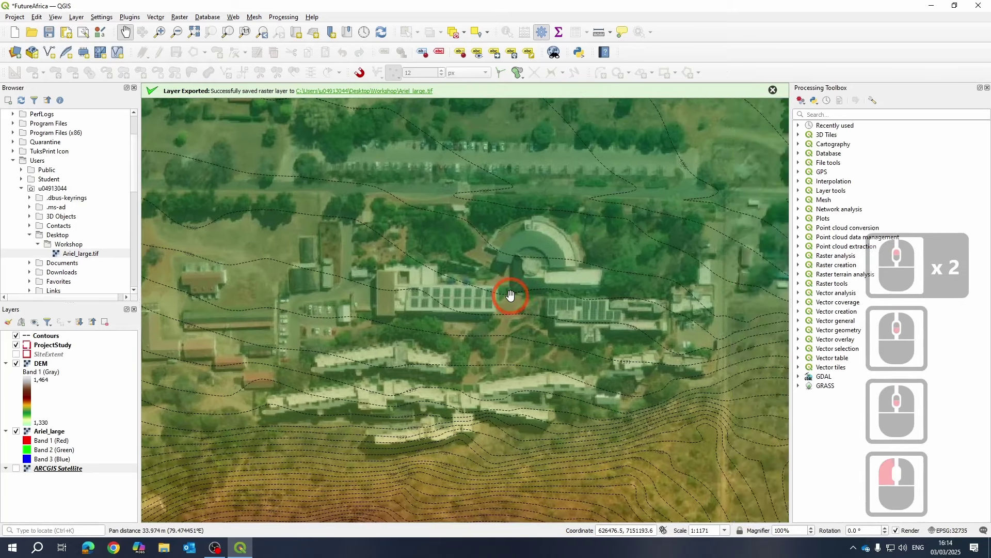
{"action": "left_click_drag", "start_coordinate": [509, 295], "coordinate": [473, 298]}
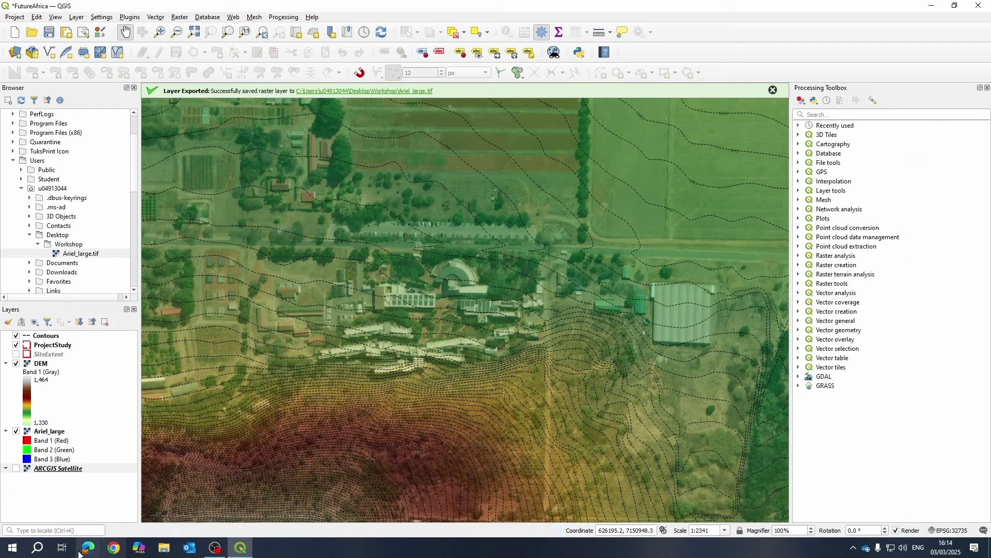
- Switch to Chrome, search for open street maps, and open the OpenStreetMap website
{"action": "left_click", "coordinate": [114, 549]}
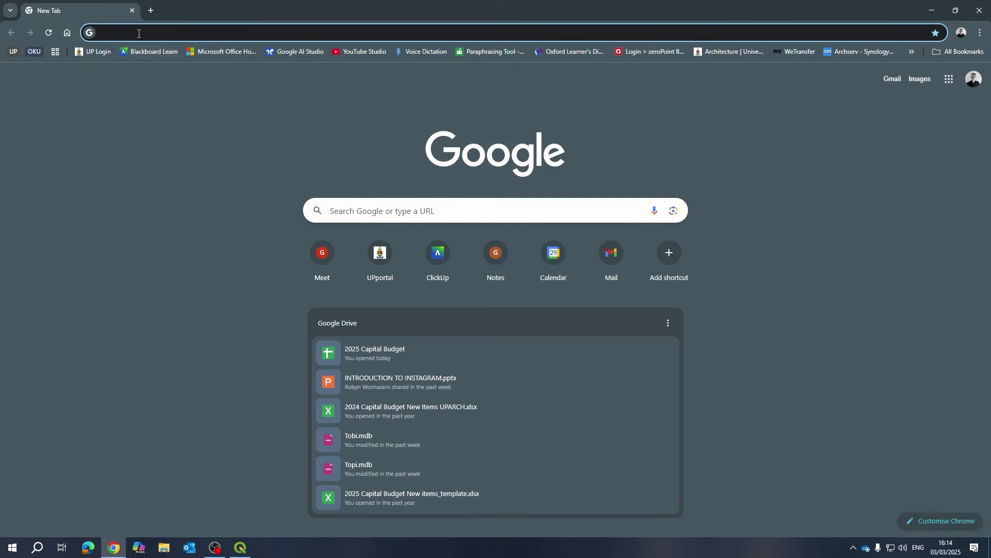
{"action": "type", "text": "open"}
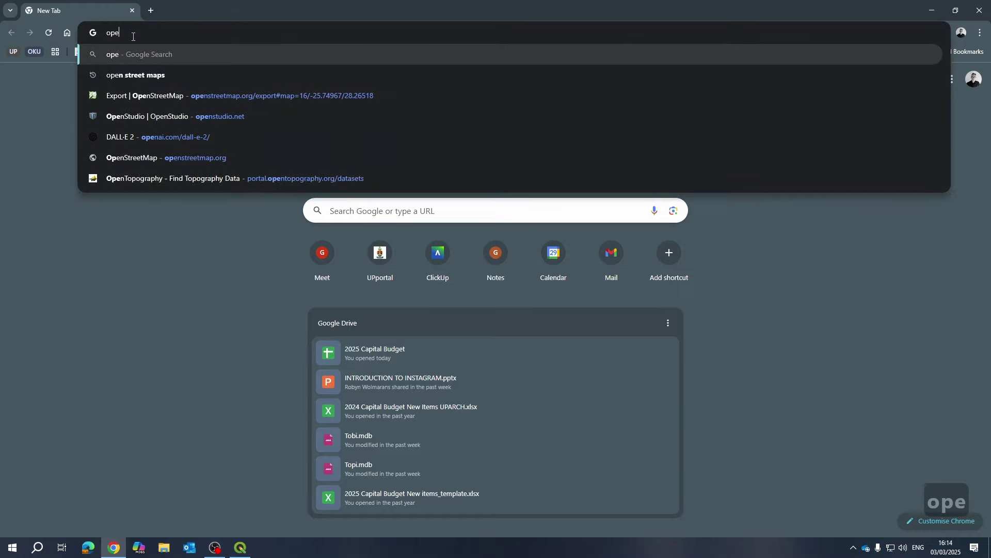
{"action": "left_click", "coordinate": [141, 75]}
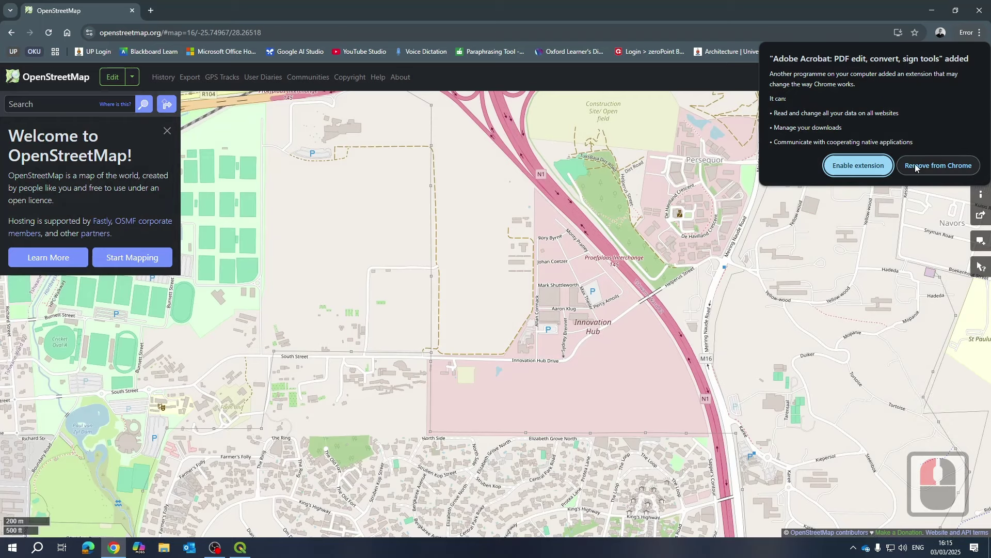
{"action": "left_click", "coordinate": [639, 35]}
{"action": "left_click", "coordinate": [200, 159]}
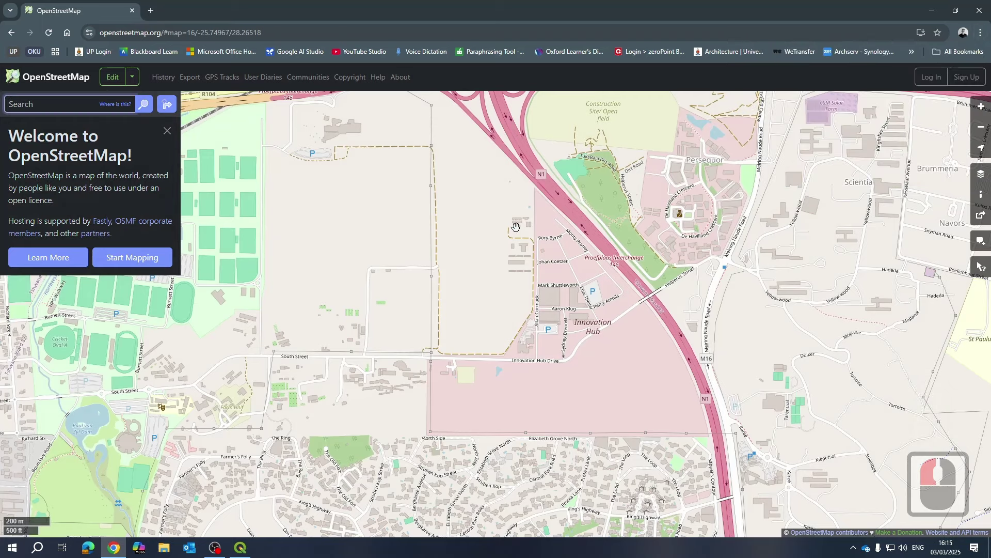
- Locate the study area in OpenStreetMap from the wider Pretoria region, around South Street, Innovation Hub and the N1 highway
{"action": "scroll", "coordinate": [516, 227], "scroll_direction": "down", "scroll_amount": 14}
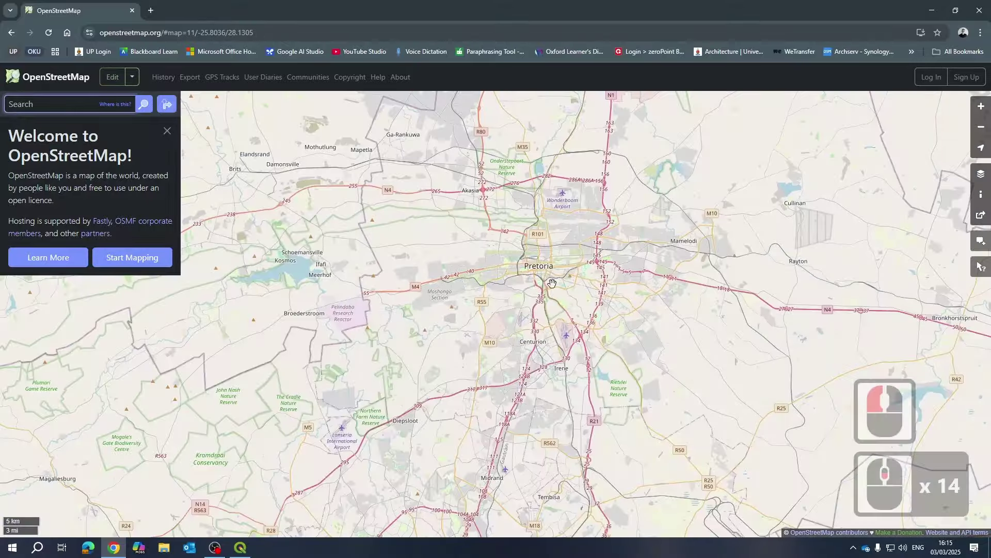
{"action": "scroll", "coordinate": [552, 283], "scroll_direction": "up", "scroll_amount": 3}
{"action": "left_click", "coordinate": [553, 295]}
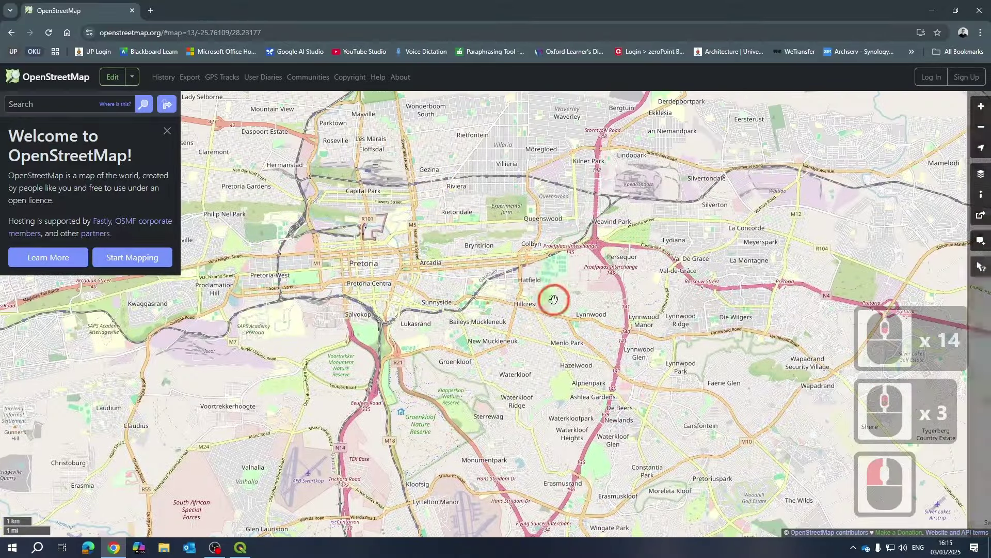
{"action": "scroll", "coordinate": [531, 270], "scroll_direction": "up", "scroll_amount": 2}
{"action": "scroll", "coordinate": [654, 236], "scroll_direction": "up", "scroll_amount": 2}
{"action": "left_click_drag", "start_coordinate": [561, 322], "coordinate": [498, 310]}
{"action": "left_click_drag", "start_coordinate": [489, 364], "coordinate": [434, 331]}
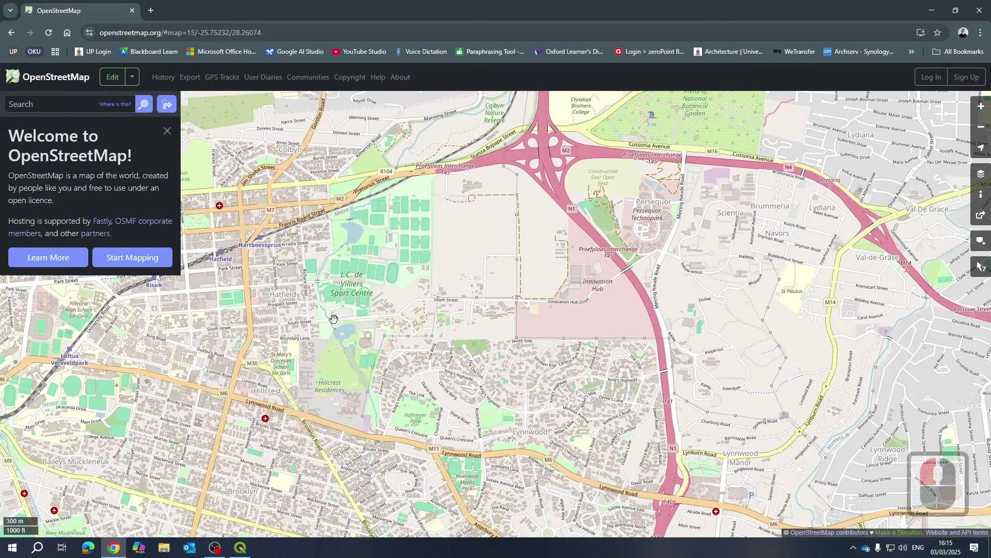
{"action": "scroll", "coordinate": [490, 297], "scroll_direction": "up", "scroll_amount": 2}
{"action": "left_click_drag", "start_coordinate": [489, 294], "coordinate": [498, 323]}
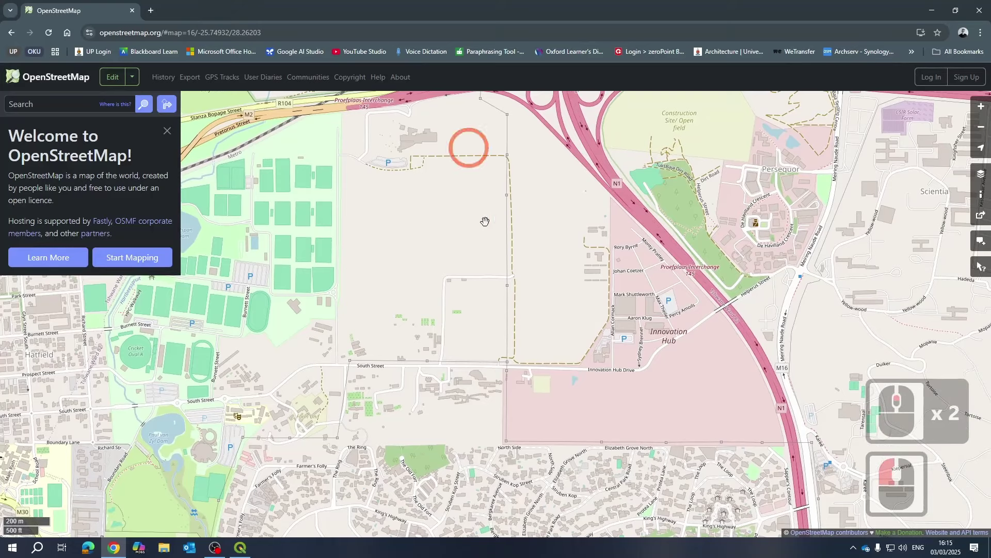
- Examine the mapped buildings and roads of the Future Africa campus along South Street
{"action": "left_click_drag", "start_coordinate": [479, 376], "coordinate": [443, 310]}
{"action": "scroll", "coordinate": [445, 312], "scroll_direction": "up", "scroll_amount": 2}
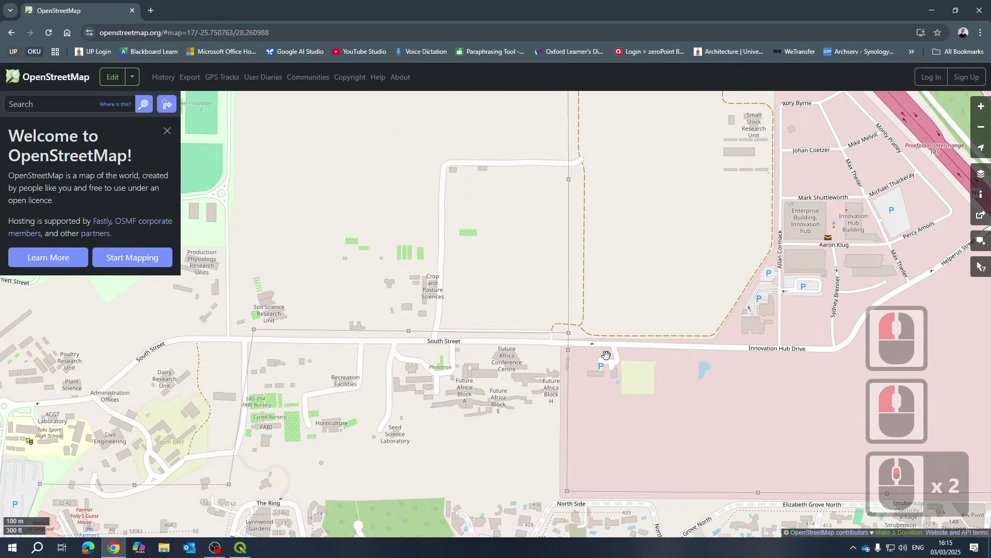
{"action": "left_click_drag", "start_coordinate": [402, 398], "coordinate": [472, 288]}
{"action": "left_click_drag", "start_coordinate": [379, 226], "coordinate": [327, 299]}
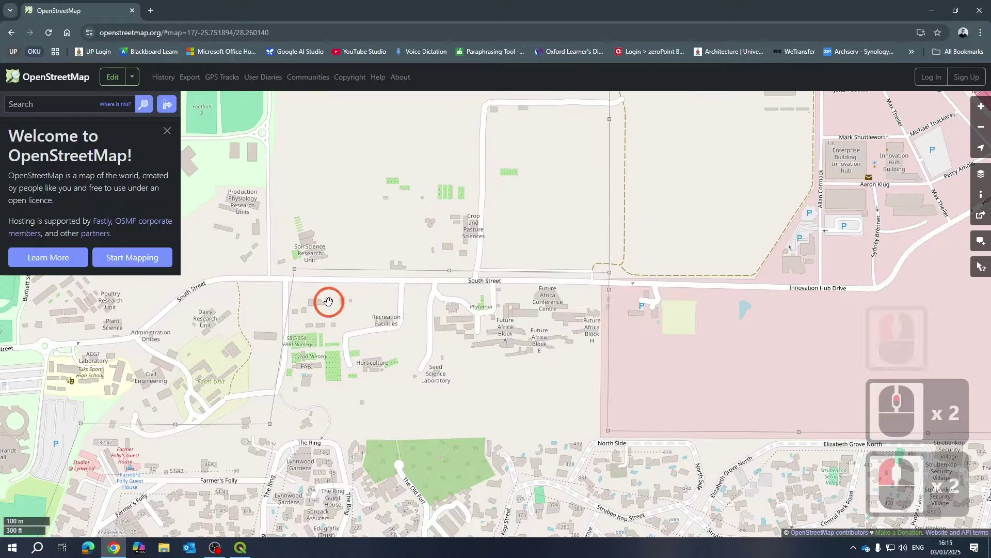
{"action": "scroll", "coordinate": [328, 301], "scroll_direction": "down", "scroll_amount": 2}
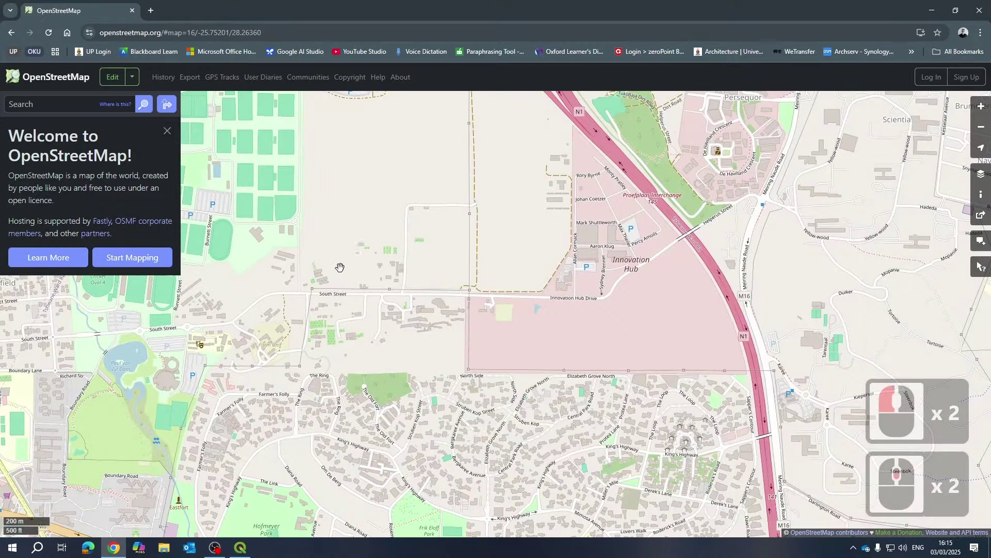
{"action": "scroll", "coordinate": [336, 294], "scroll_direction": "up", "scroll_amount": 2}
{"action": "left_click_drag", "start_coordinate": [355, 222], "coordinate": [349, 262]}
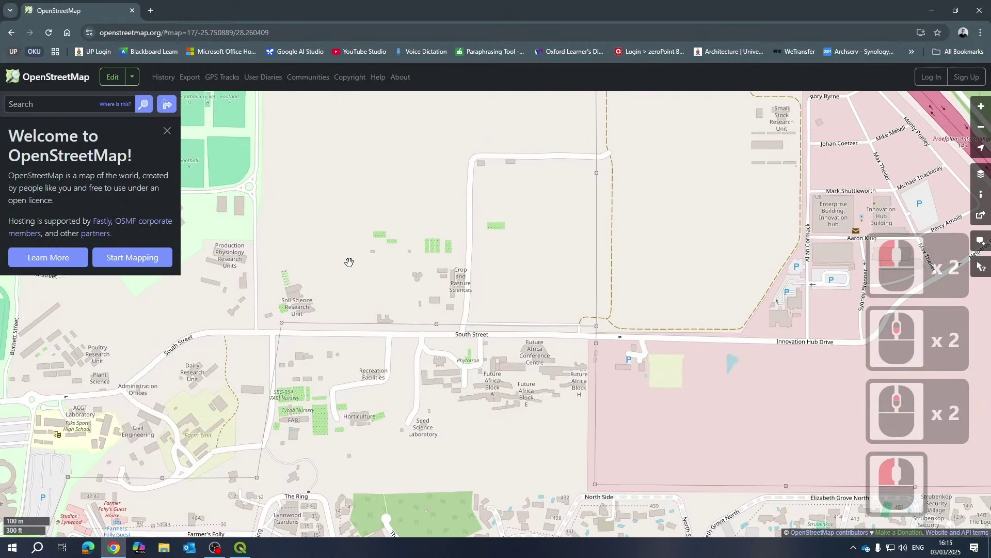
- Look over the mapped area between L.C. de Villiers Sport Centre, Innovation Hub and the northern highway interchange
{"action": "scroll", "coordinate": [370, 243], "scroll_direction": "down", "scroll_amount": 2}
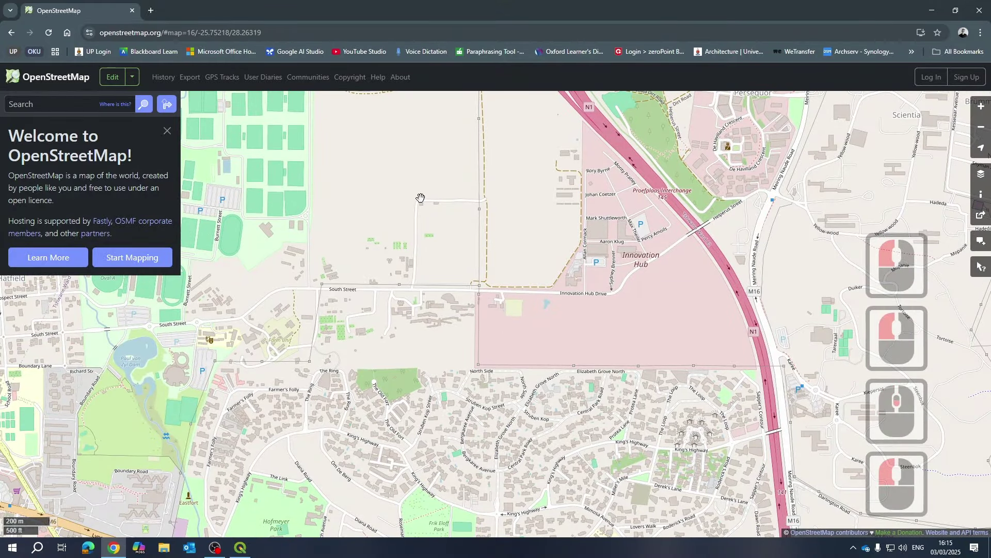
{"action": "scroll", "coordinate": [420, 204], "scroll_direction": "down", "scroll_amount": 2}
{"action": "scroll", "coordinate": [412, 217], "scroll_direction": "up", "scroll_amount": 3}
{"action": "scroll", "coordinate": [405, 230], "scroll_direction": "down", "scroll_amount": 2}
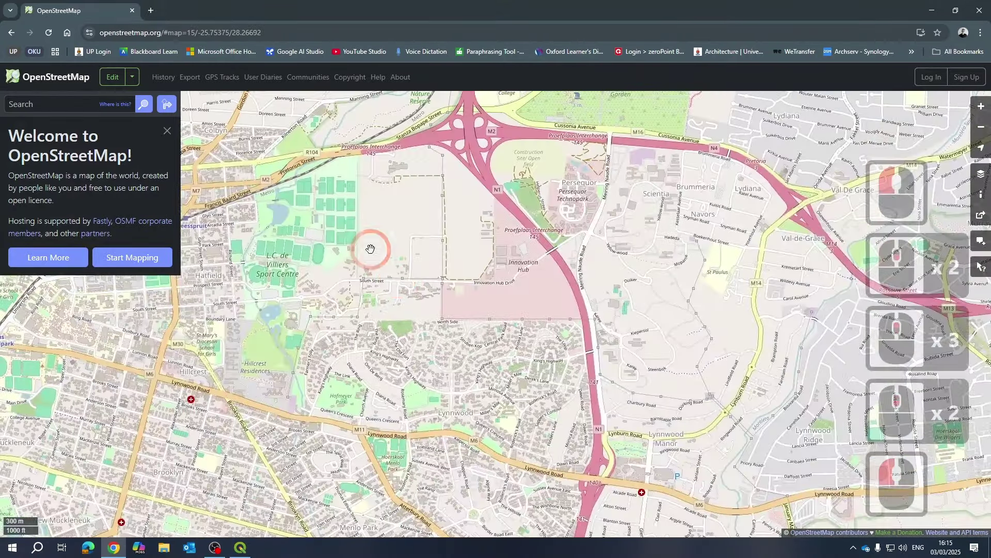
{"action": "scroll", "coordinate": [370, 246], "scroll_direction": "up", "scroll_amount": 2}
{"action": "left_click_drag", "start_coordinate": [421, 204], "coordinate": [436, 293]}
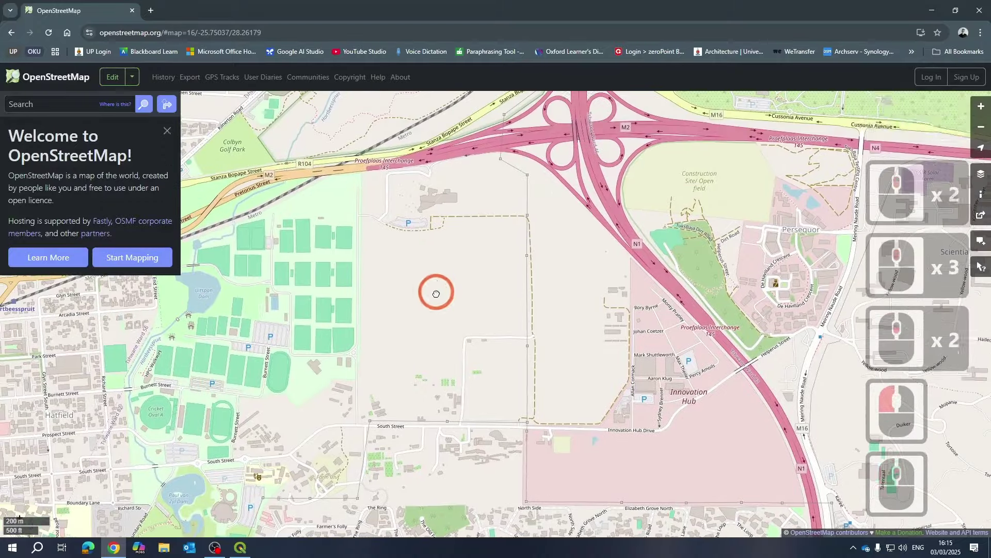
- Frame the study area in OpenStreetMap around Innovation Hub and the N1 interchange, comparing it with the project extent in QGIS
{"action": "left_click", "coordinate": [444, 252]}
{"action": "left_click_drag", "start_coordinate": [464, 253], "coordinate": [483, 250]}
{"action": "left_click_drag", "start_coordinate": [479, 308], "coordinate": [480, 299]}
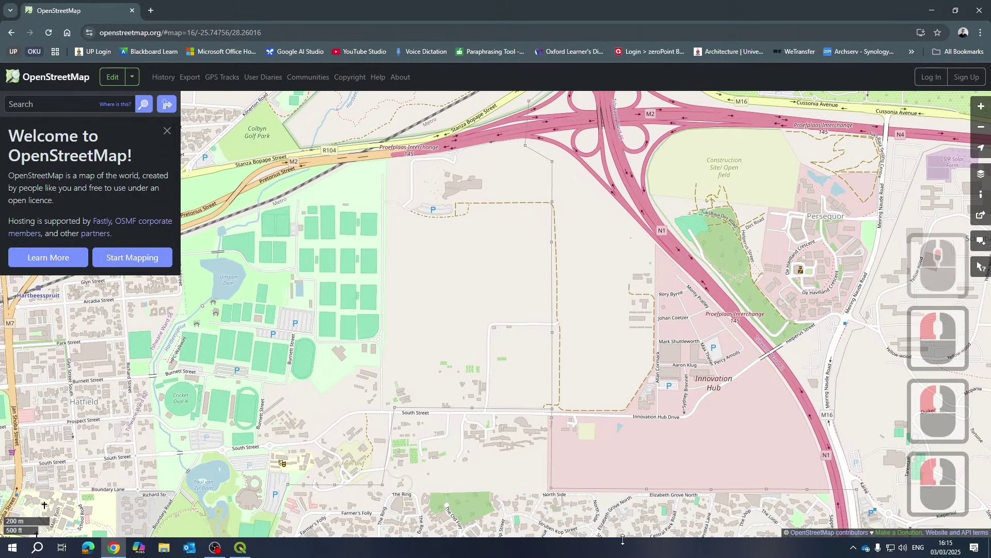
{"action": "left_click", "coordinate": [240, 548]}
{"action": "scroll", "coordinate": [475, 270], "scroll_direction": "down", "scroll_amount": 3}
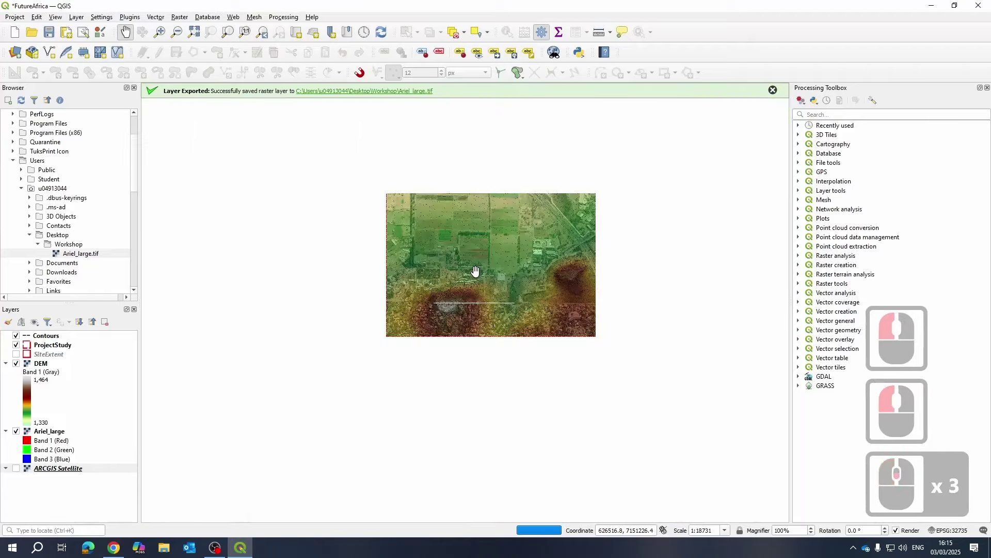
{"action": "left_click", "coordinate": [239, 546]}
{"action": "left_click_drag", "start_coordinate": [601, 325], "coordinate": [490, 330]}
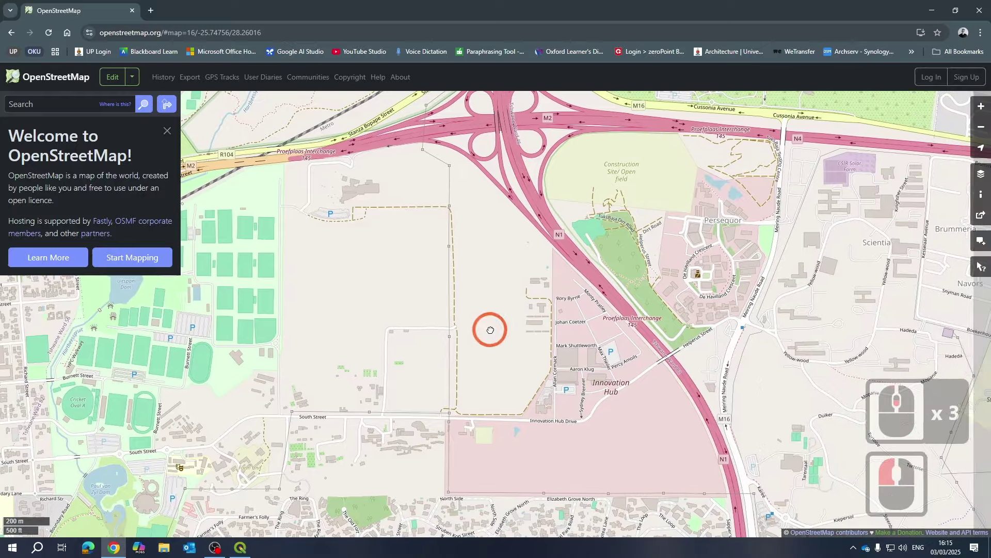
{"action": "left_click_drag", "start_coordinate": [509, 289], "coordinate": [512, 272]}
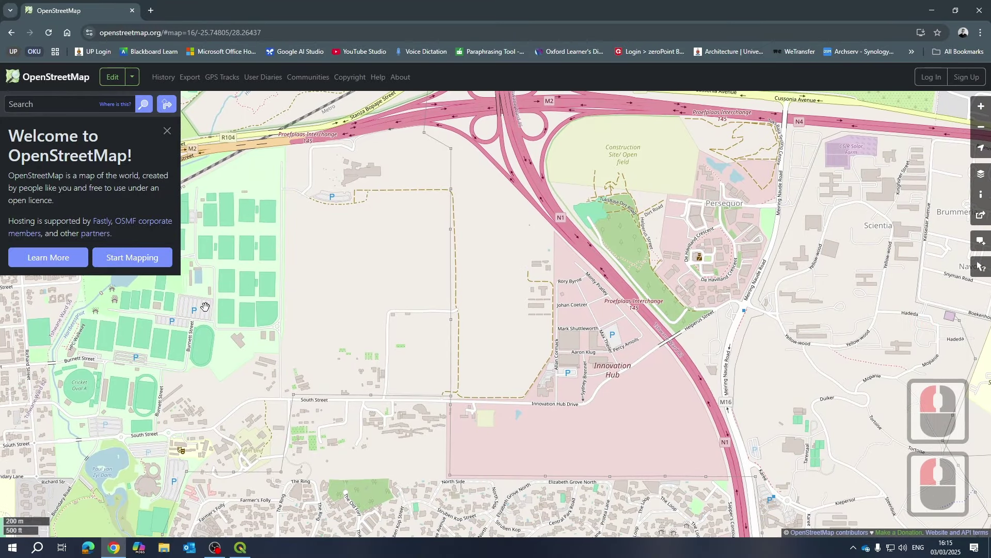
- Export the displayed area, latitude -25.73970 to -25.75640 and longitude 28.25128 to 28.28497, as map.osm into the Desktop's Workshop folder
{"action": "left_click", "coordinate": [188, 78]}
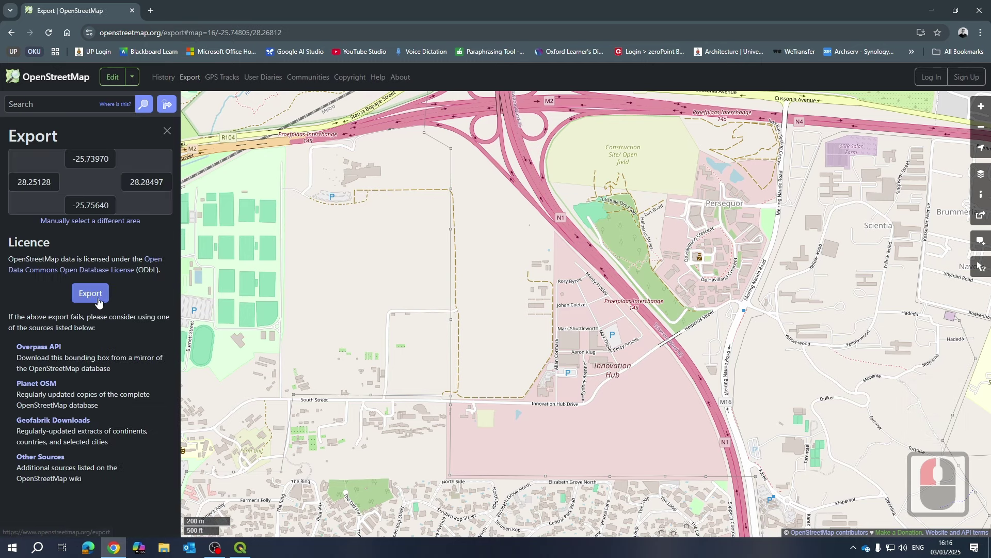
{"action": "left_click", "coordinate": [91, 295]}
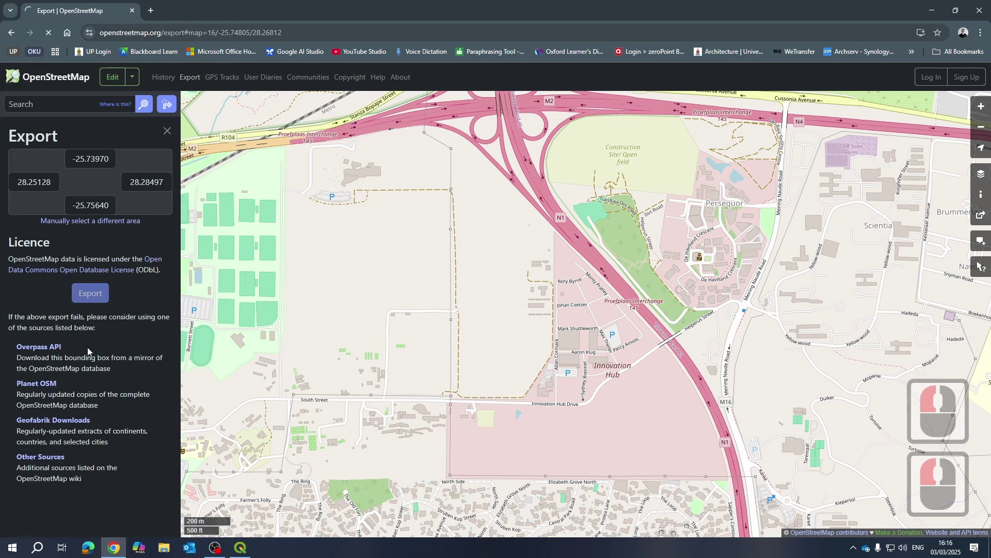
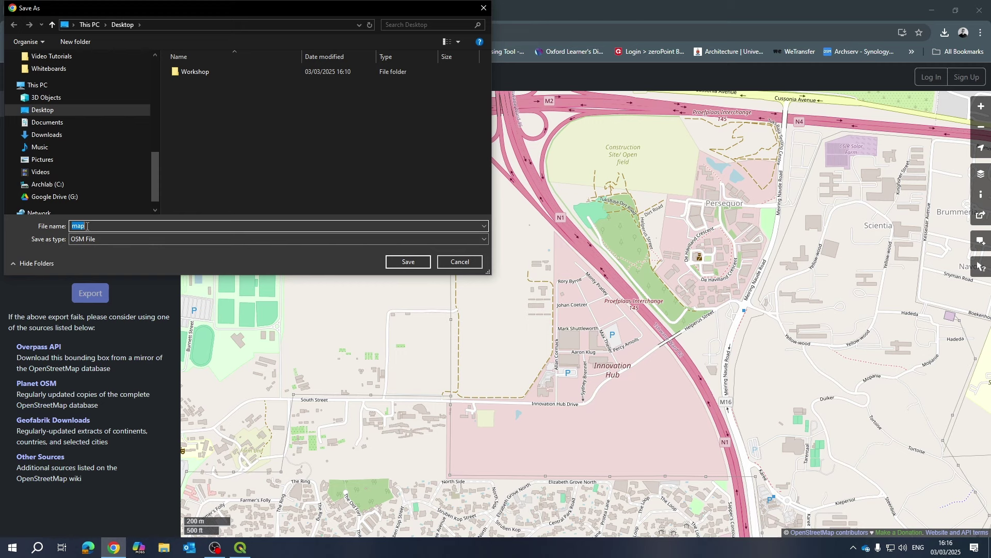
{"action": "double_click", "coordinate": [178, 70]}
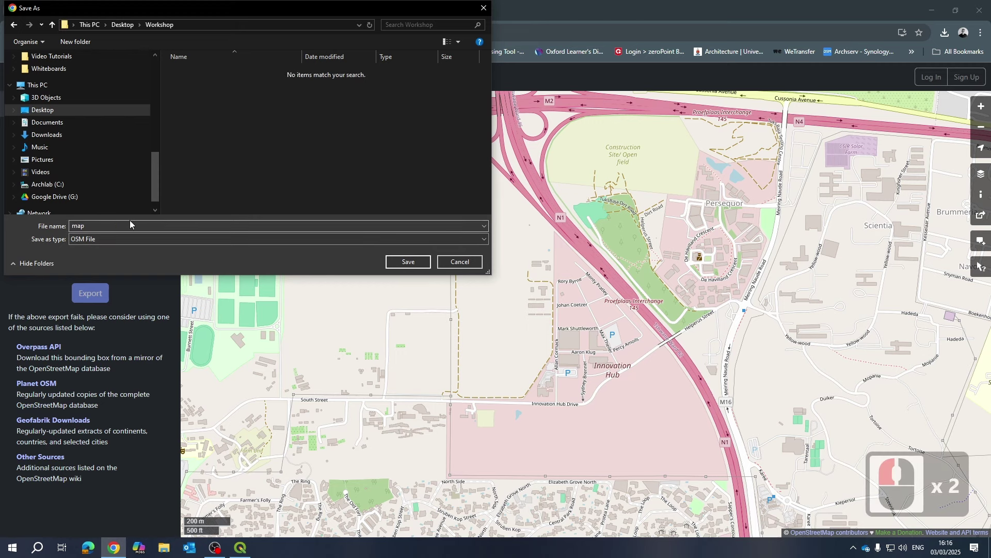
{"action": "left_click", "coordinate": [422, 261]}
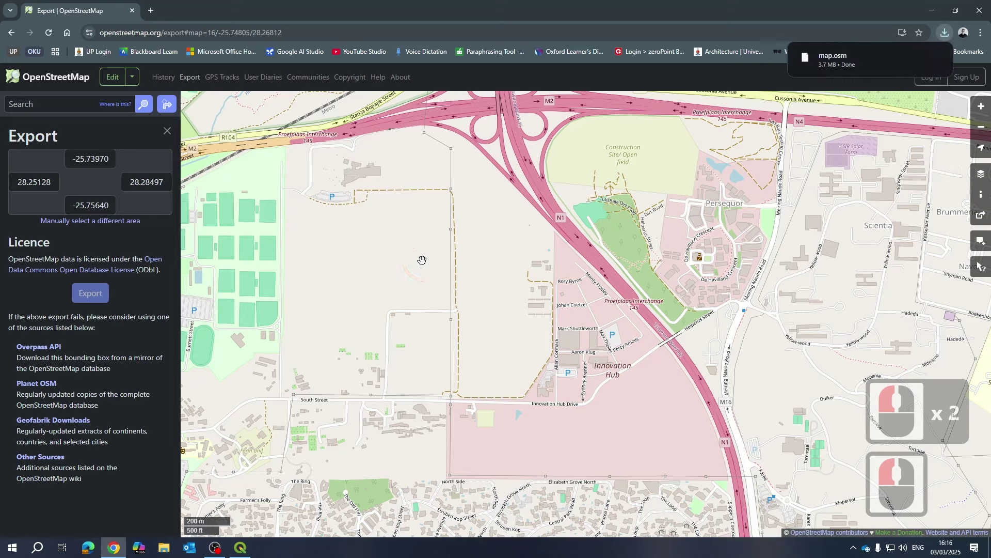
- Switch back to QGIS and expand map.osm in the refreshed Workshop folder to list its sublayers
{"action": "left_click", "coordinate": [932, 10]}
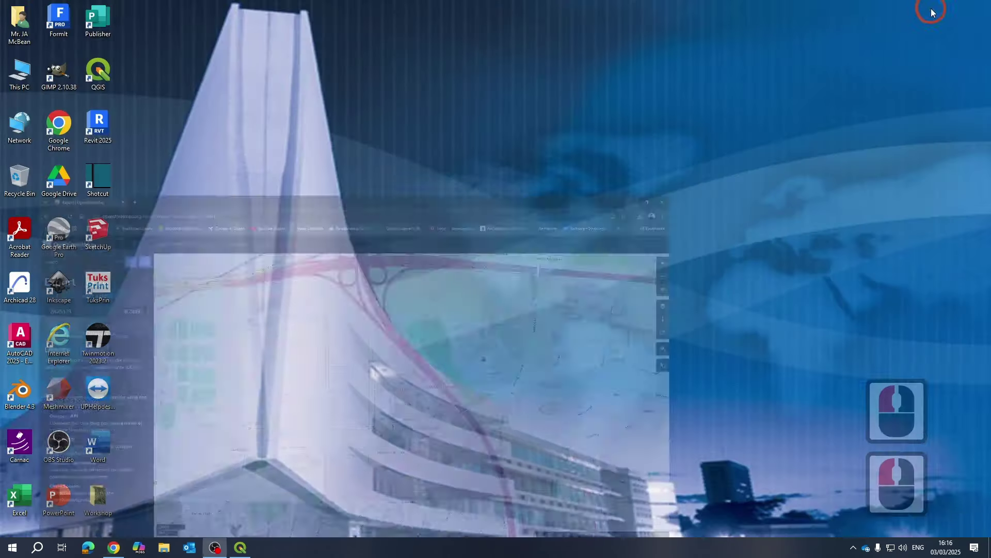
{"action": "left_click", "coordinate": [241, 547]}
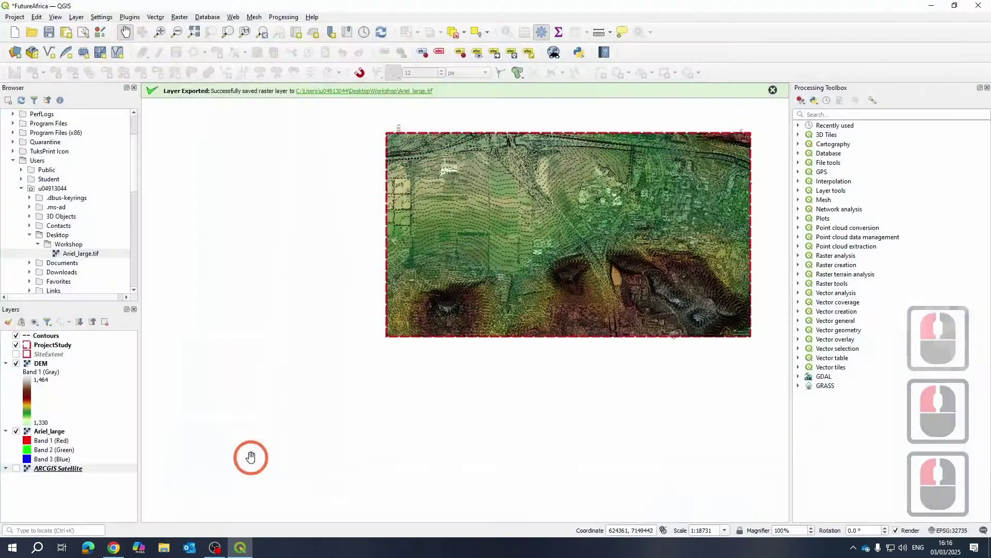
{"action": "left_click_drag", "start_coordinate": [188, 186], "coordinate": [148, 190]}
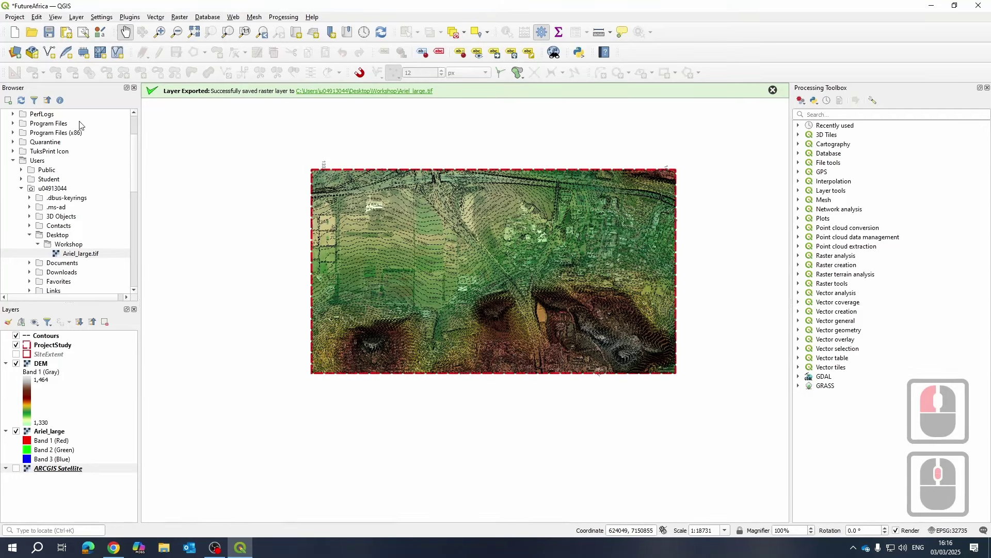
{"action": "left_click", "coordinate": [39, 161]}
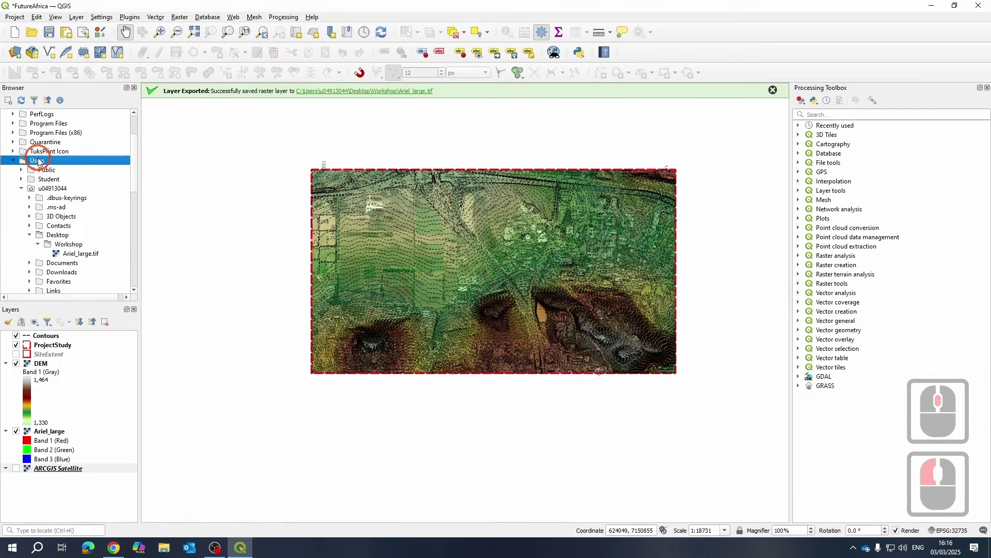
{"action": "left_click", "coordinate": [51, 190]}
{"action": "right_click", "coordinate": [68, 244]}
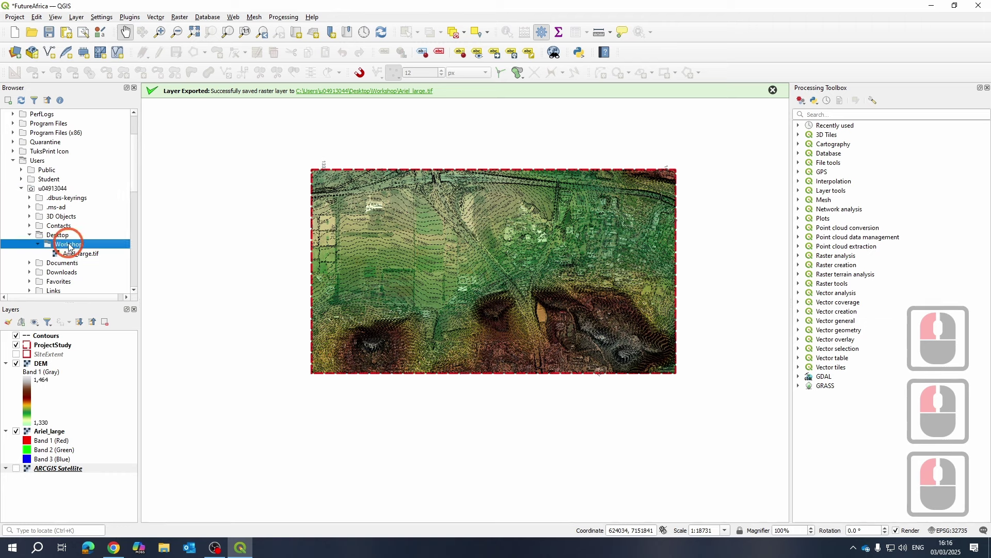
{"action": "left_click", "coordinate": [100, 258]}
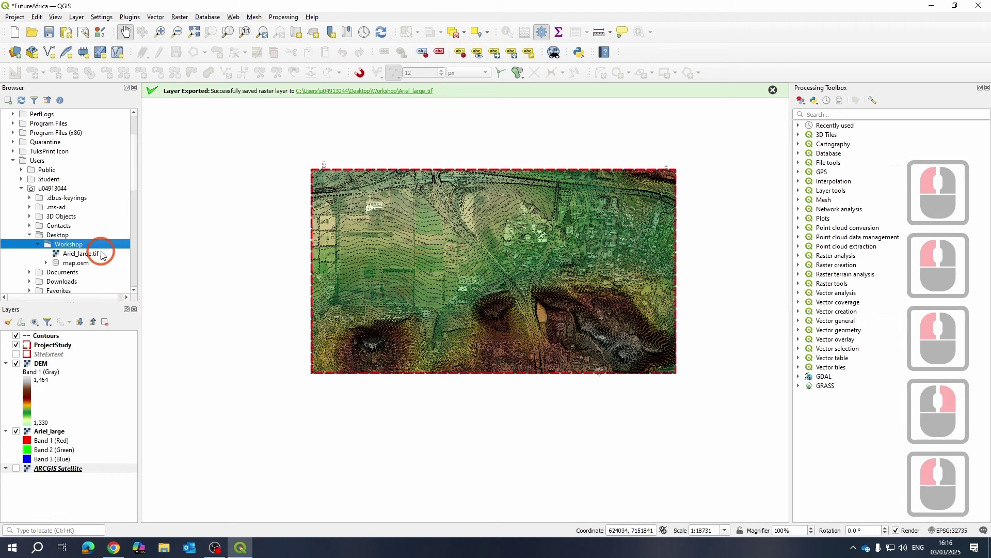
{"action": "double_click", "coordinate": [76, 264]}
{"action": "scroll", "coordinate": [81, 217], "scroll_direction": "down", "scroll_amount": 2}
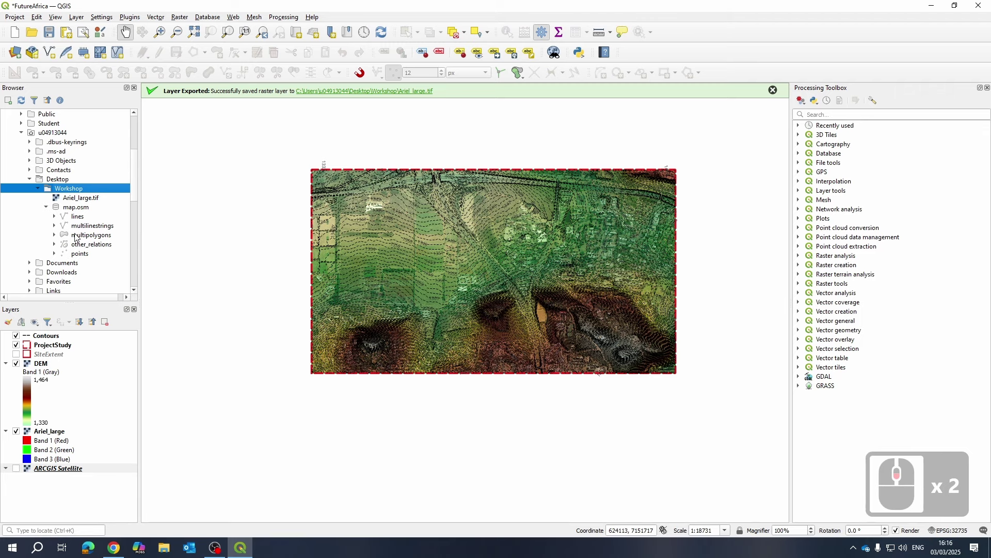
- Add the lines layer from map.osm to the project and place it directly below Contours in the layer order
{"action": "left_click_drag", "start_coordinate": [76, 216], "coordinate": [475, 244]}
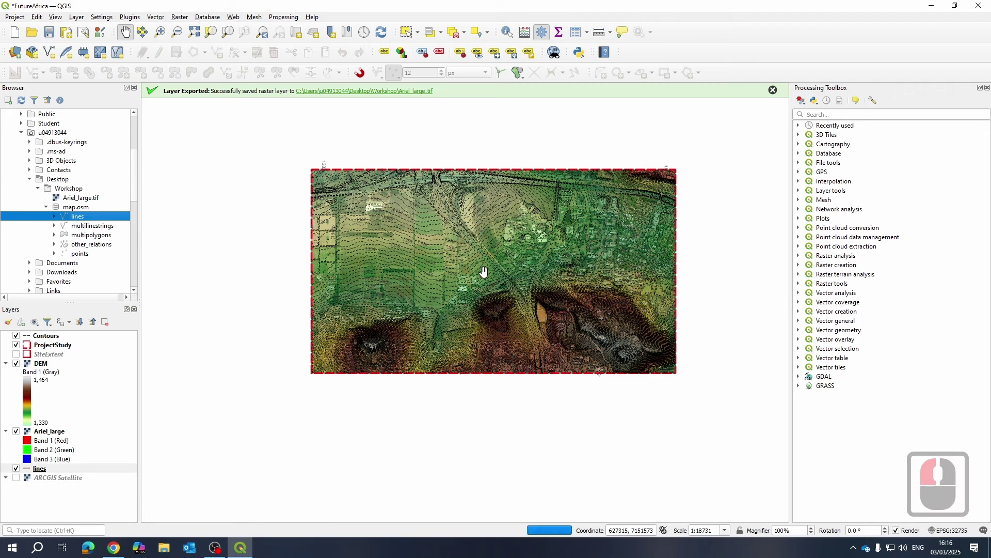
{"action": "scroll", "coordinate": [444, 158], "scroll_direction": "up", "scroll_amount": 2}
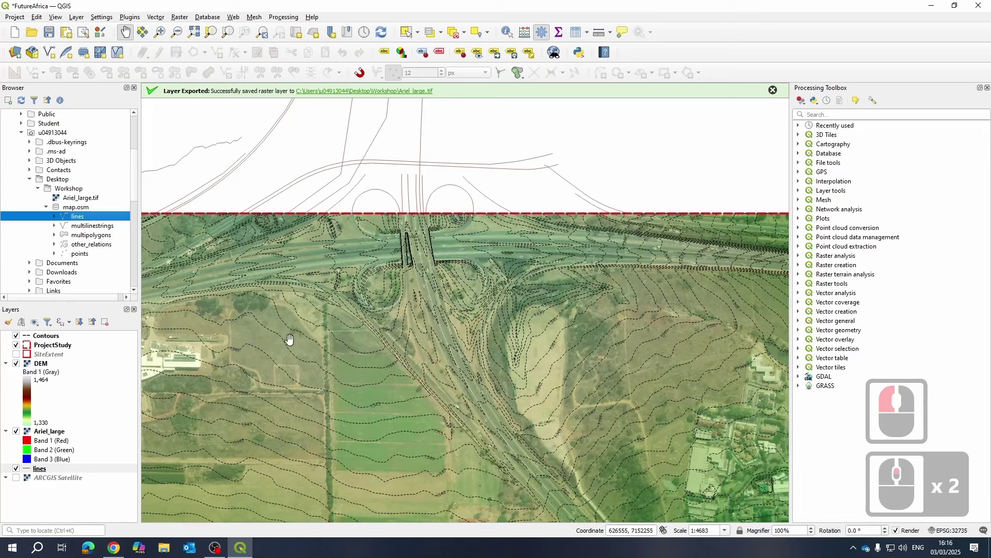
{"action": "left_click_drag", "start_coordinate": [39, 471], "coordinate": [93, 343]}
{"action": "scroll", "coordinate": [465, 327], "scroll_direction": "up", "scroll_amount": 4}
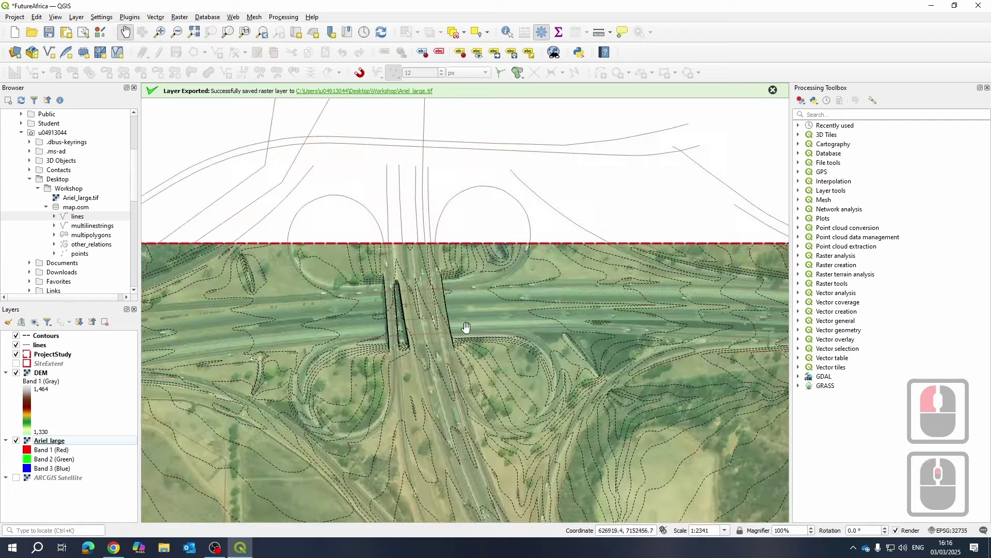
{"action": "scroll", "coordinate": [563, 272], "scroll_direction": "down", "scroll_amount": 3}
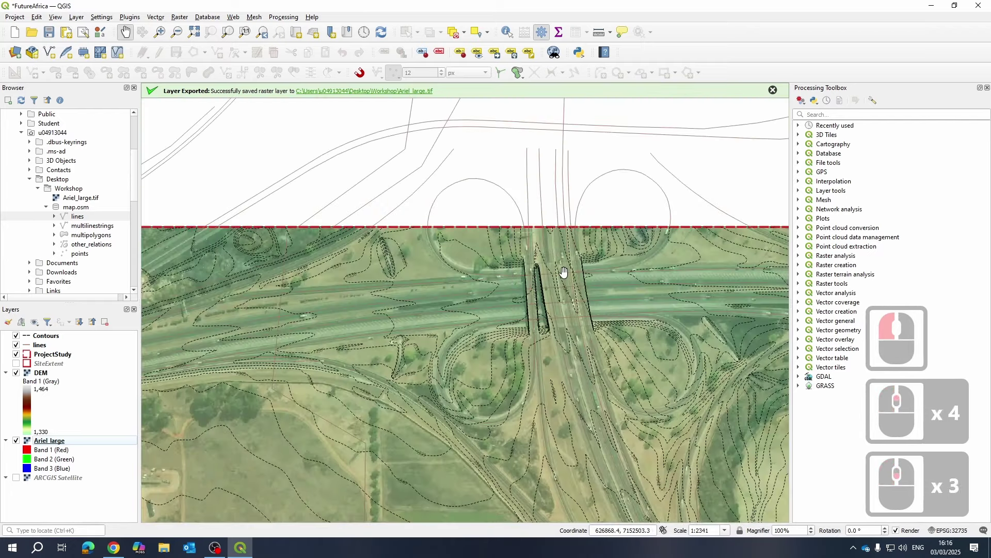
{"action": "left_click_drag", "start_coordinate": [321, 413], "coordinate": [510, 250]}
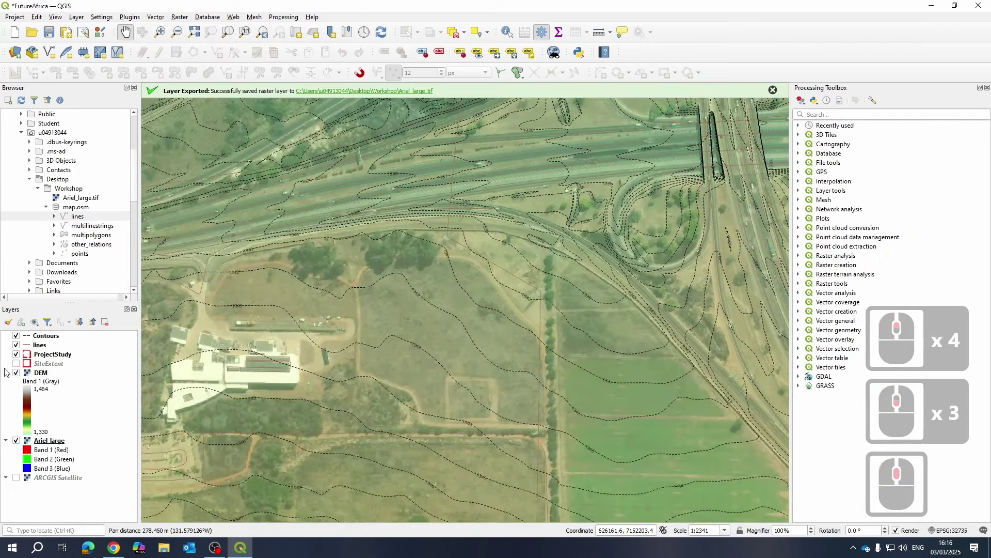
{"action": "left_click_drag", "start_coordinate": [462, 354], "coordinate": [399, 320]}
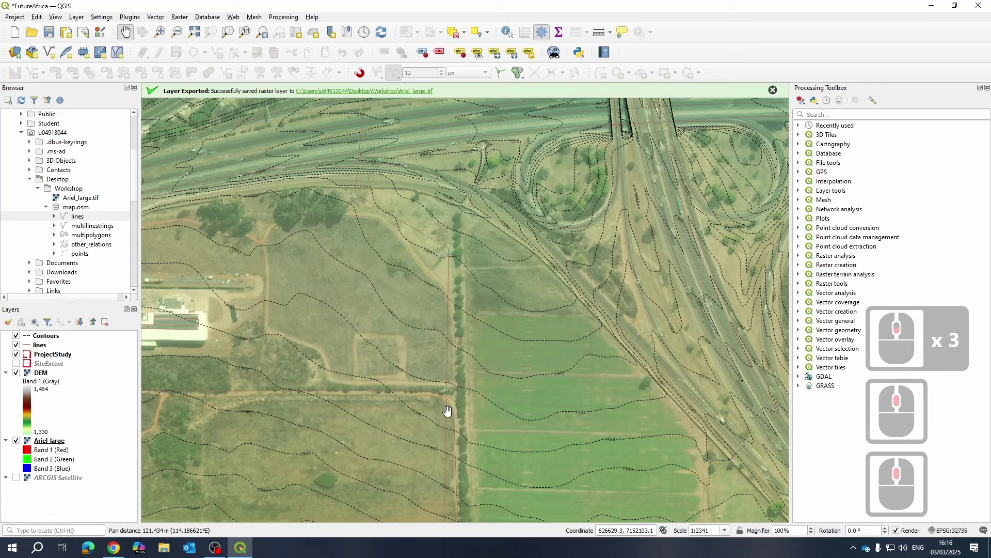
{"action": "left_click_drag", "start_coordinate": [362, 411], "coordinate": [265, 420]}
- Style the lines layer with Categorized symbology on the highway field, classifying all values with random colors
{"action": "left_click", "coordinate": [12, 350]}
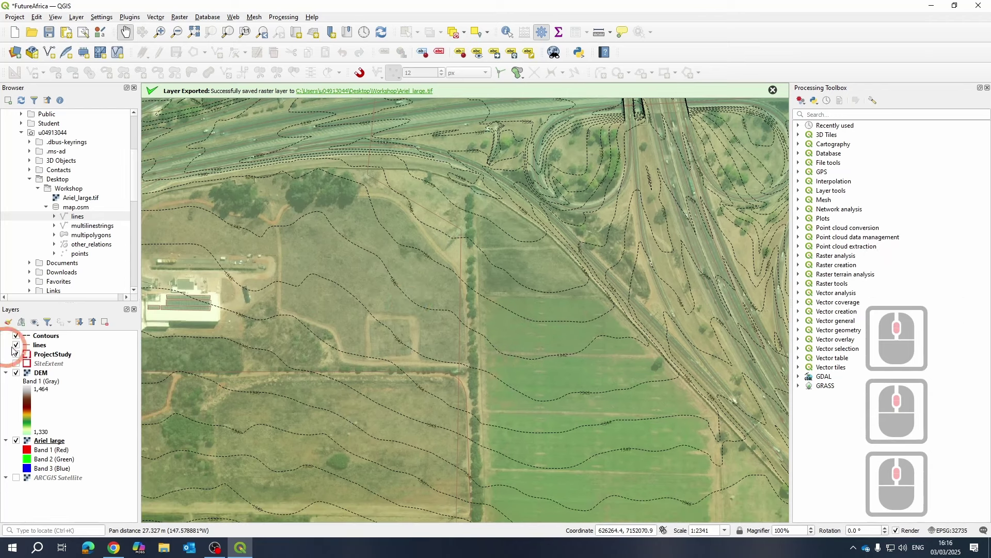
{"action": "right_click", "coordinate": [42, 345]}
{"action": "left_click", "coordinate": [396, 415]}
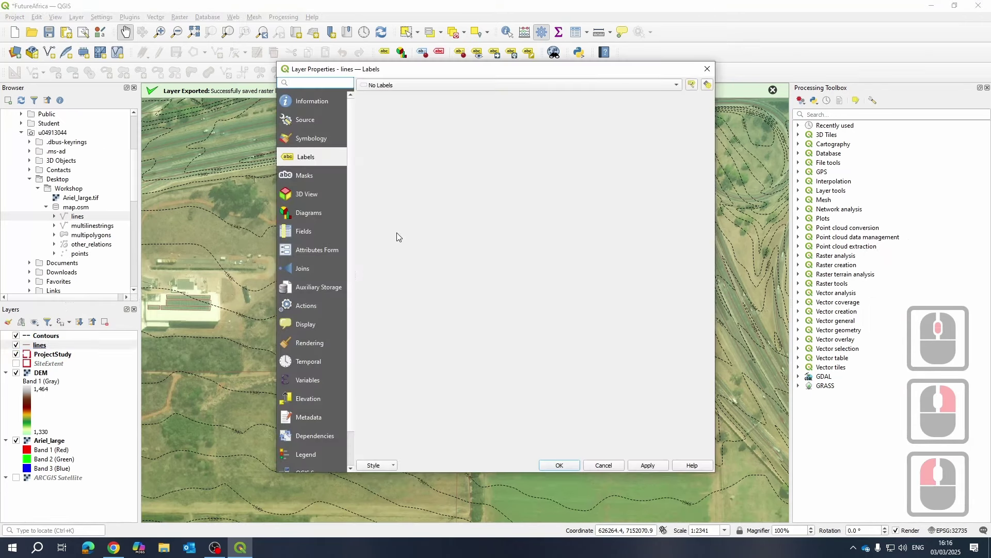
{"action": "left_click", "coordinate": [309, 138]}
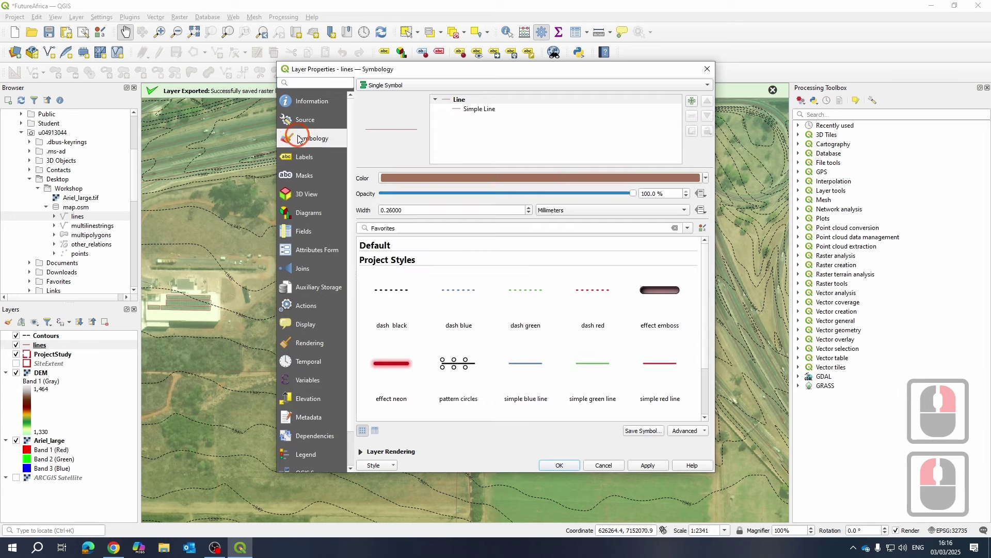
{"action": "left_click", "coordinate": [406, 85]}
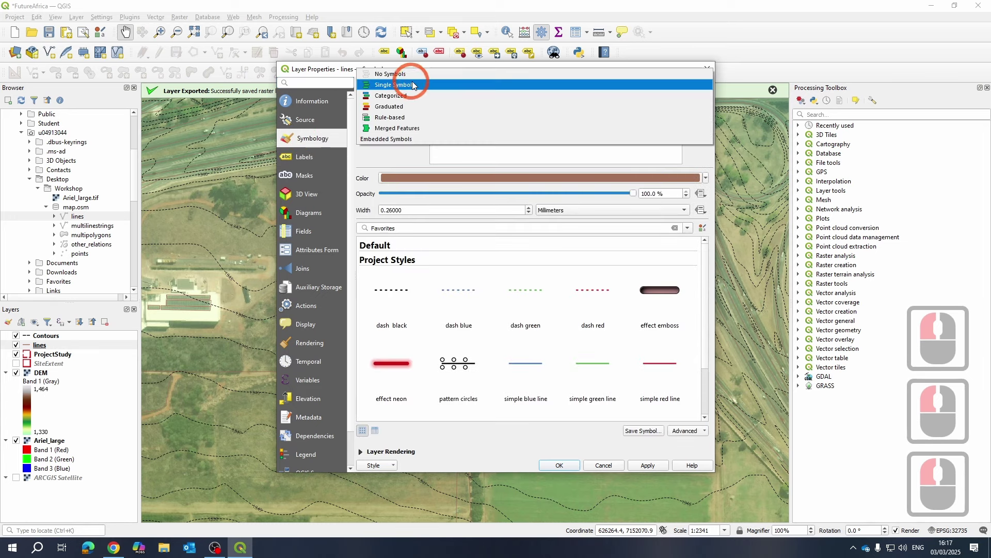
{"action": "left_click", "coordinate": [408, 95]}
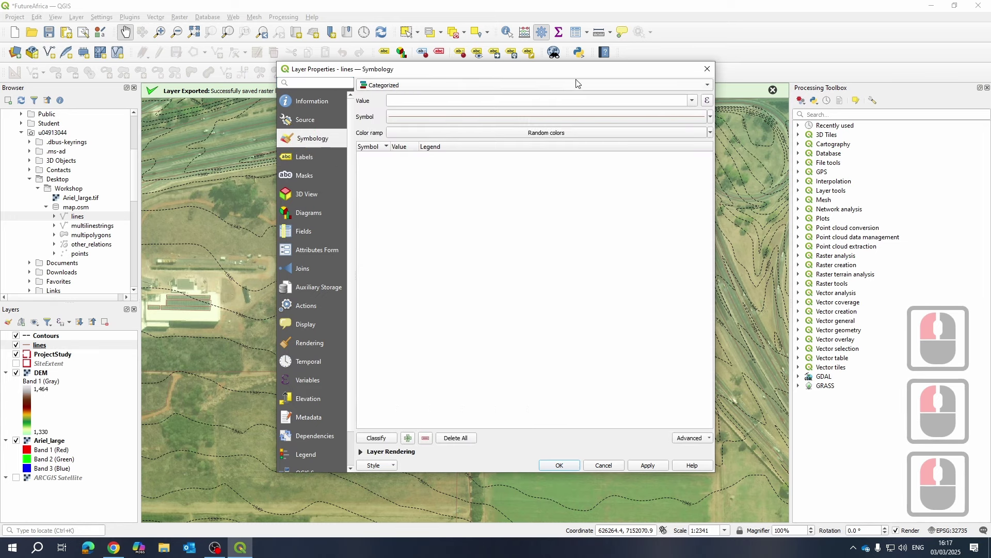
{"action": "left_click", "coordinate": [692, 101]}
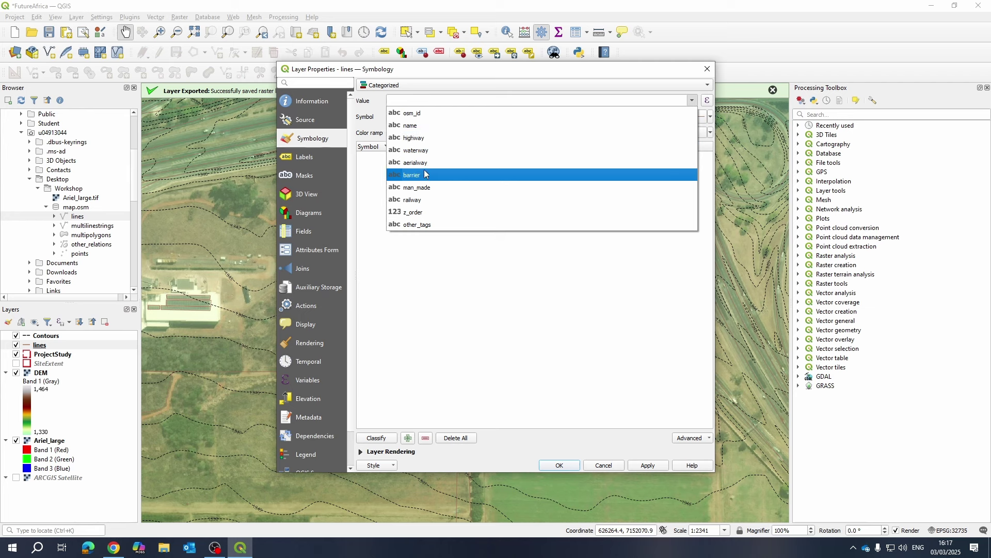
{"action": "left_click", "coordinate": [439, 137]}
{"action": "left_click", "coordinate": [376, 440]}
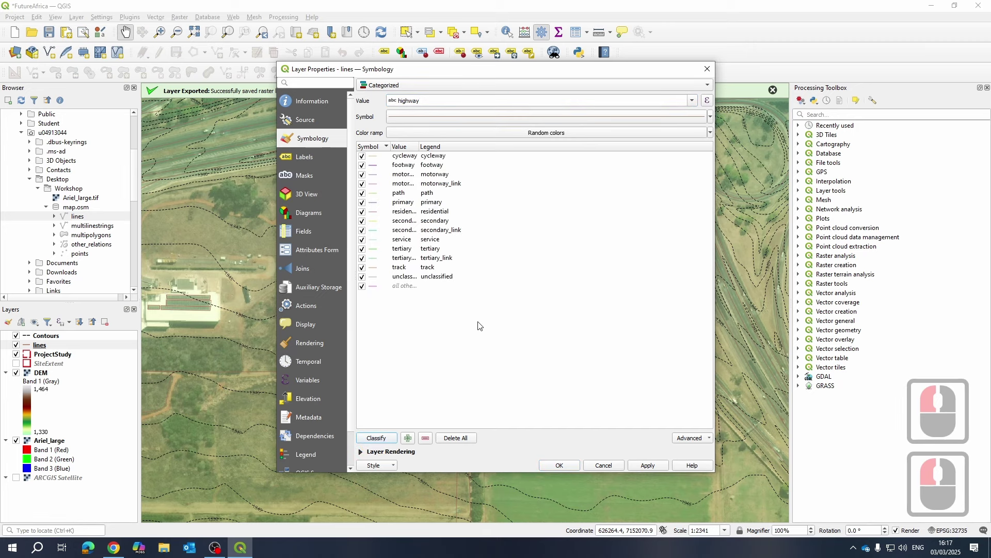
{"action": "left_click", "coordinate": [648, 465]}
{"action": "left_click", "coordinate": [564, 466]}
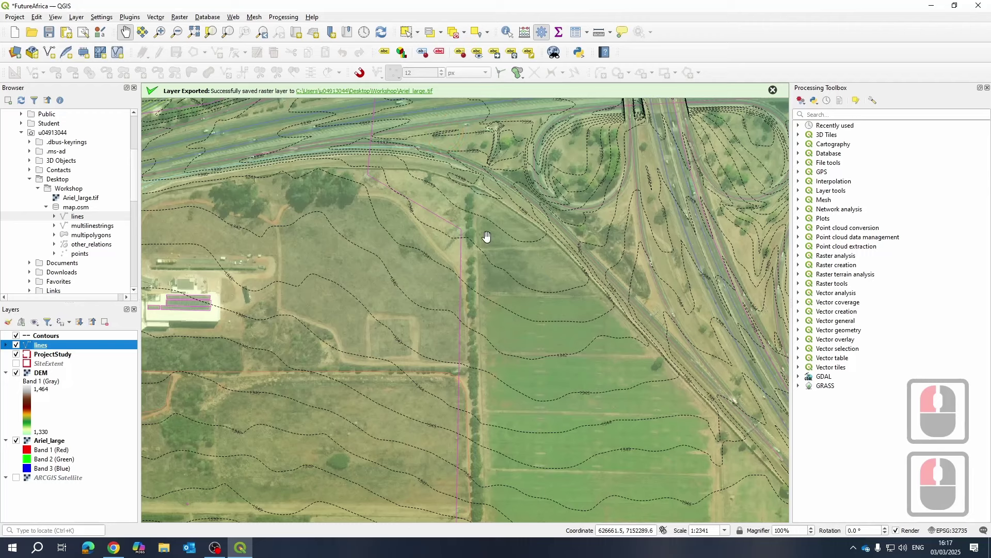
- Exclude the all other values category from the lines layer's symbology so only classified highway types are drawn
{"action": "scroll", "coordinate": [487, 236], "scroll_direction": "down", "scroll_amount": 3}
{"action": "scroll", "coordinate": [491, 212], "scroll_direction": "up", "scroll_amount": 2}
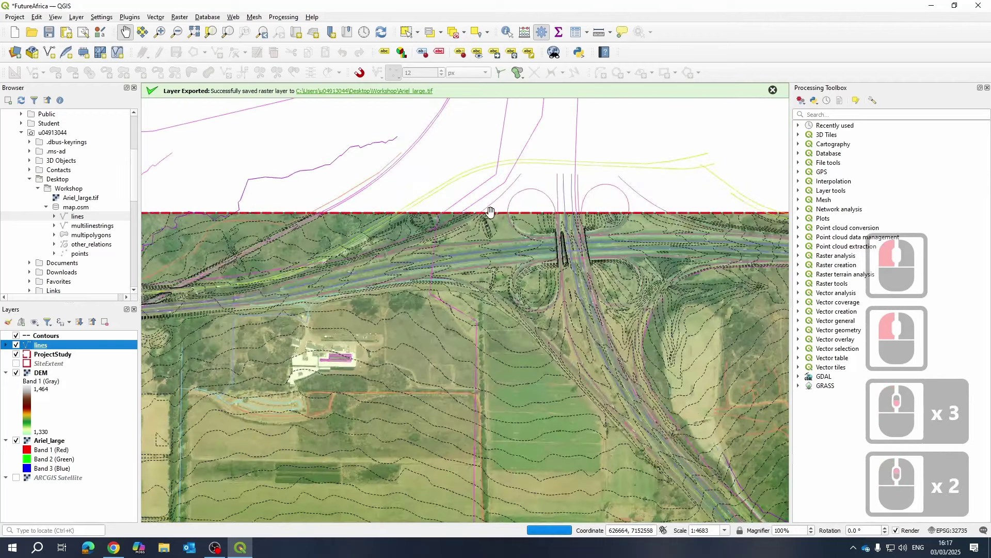
{"action": "scroll", "coordinate": [502, 330], "scroll_direction": "up", "scroll_amount": 3}
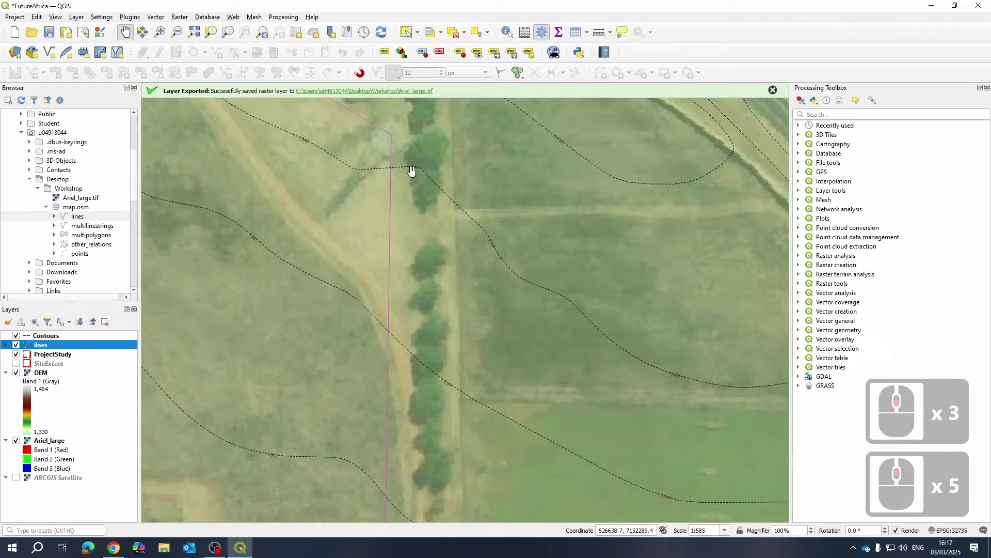
{"action": "left_click_drag", "start_coordinate": [395, 242], "coordinate": [447, 234]}
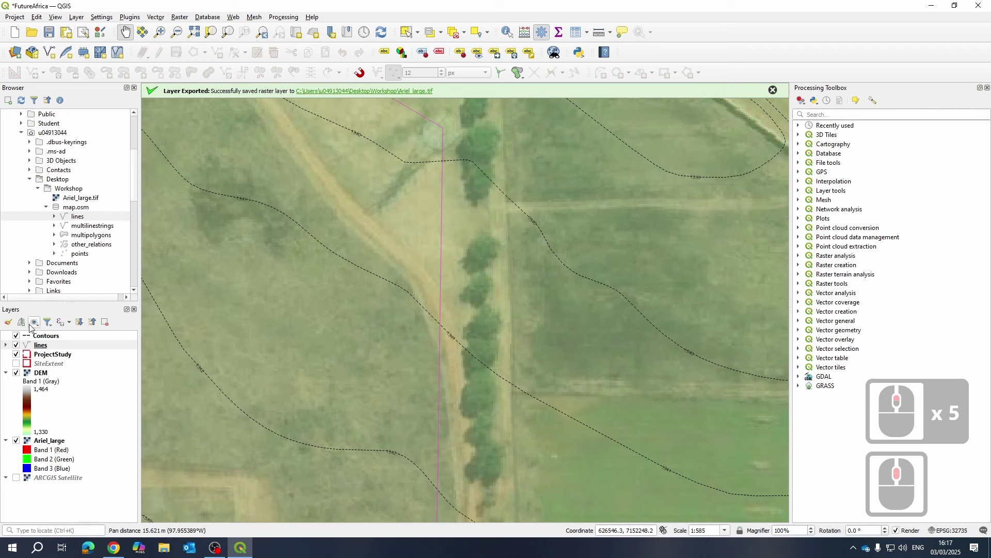
{"action": "right_click", "coordinate": [40, 346]}
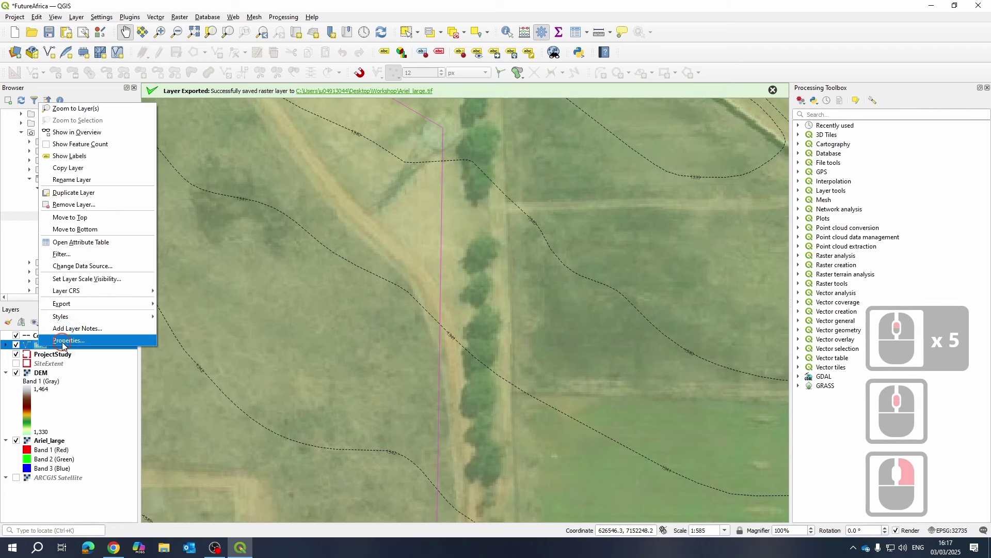
{"action": "left_click", "coordinate": [63, 340]}
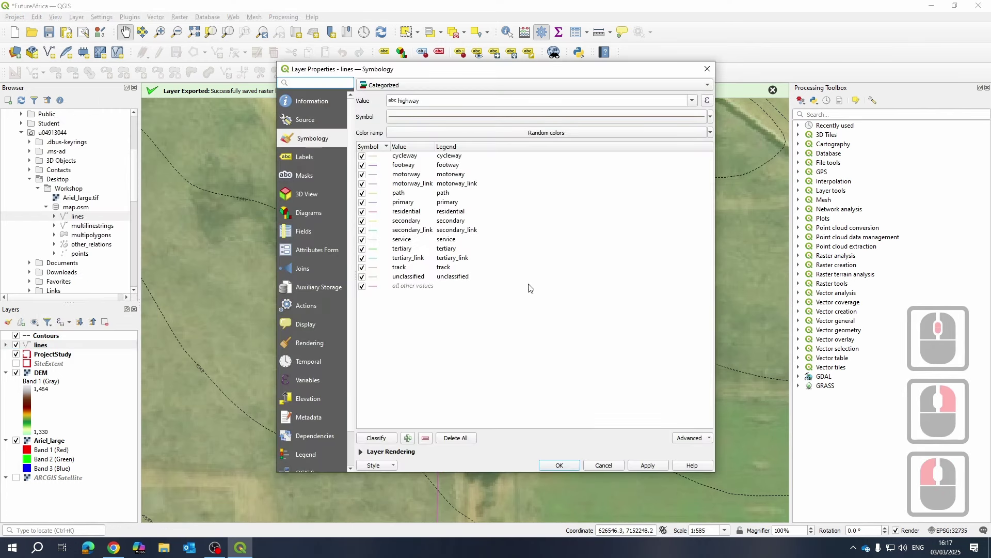
{"action": "right_click", "coordinate": [501, 339]}
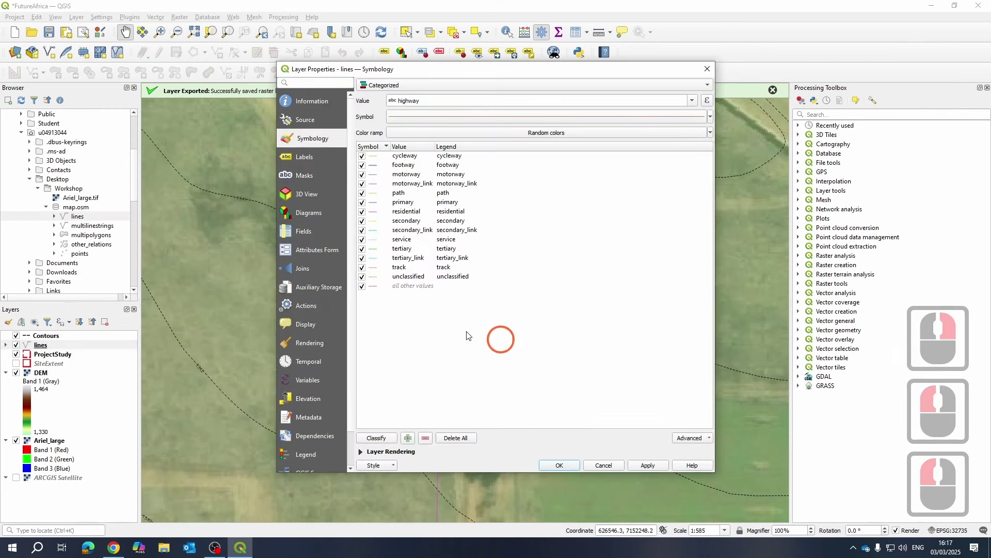
{"action": "left_click", "coordinate": [361, 287]}
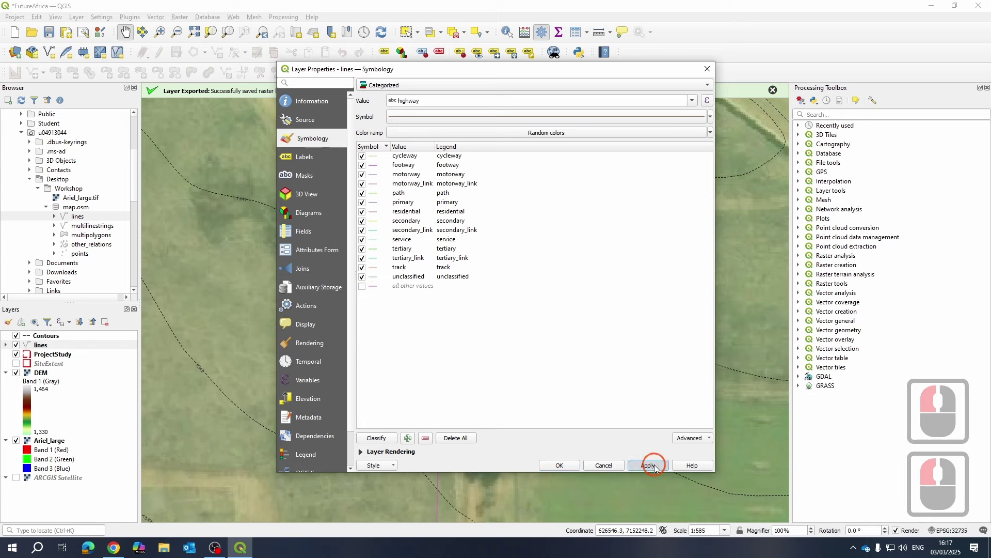
{"action": "left_click", "coordinate": [560, 465]}
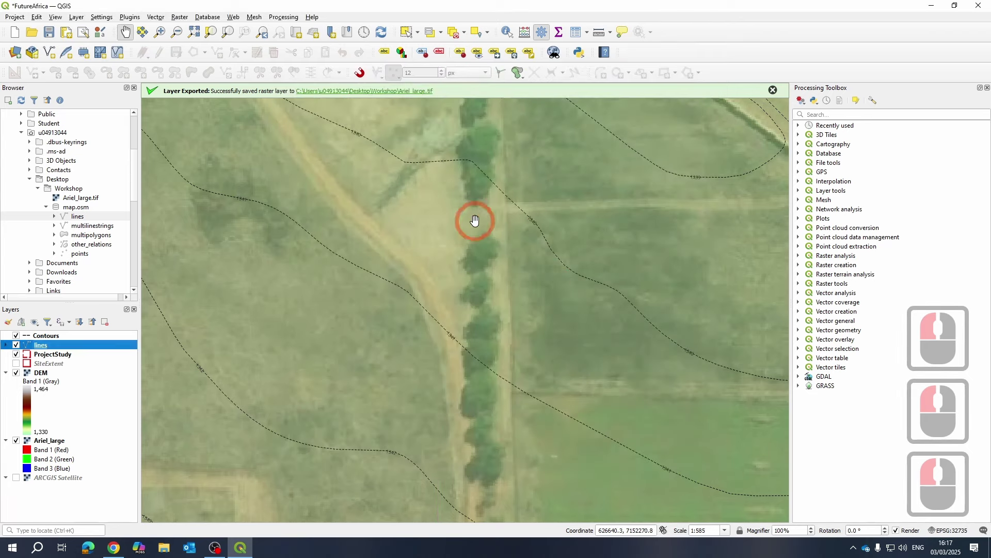
- Examine how the classified highway lines follow the roads and tracks around the farm fields and campus buildings north of the hill
{"action": "scroll", "coordinate": [475, 221], "scroll_direction": "down", "scroll_amount": 3}
{"action": "left_click_drag", "start_coordinate": [480, 394], "coordinate": [512, 301]}
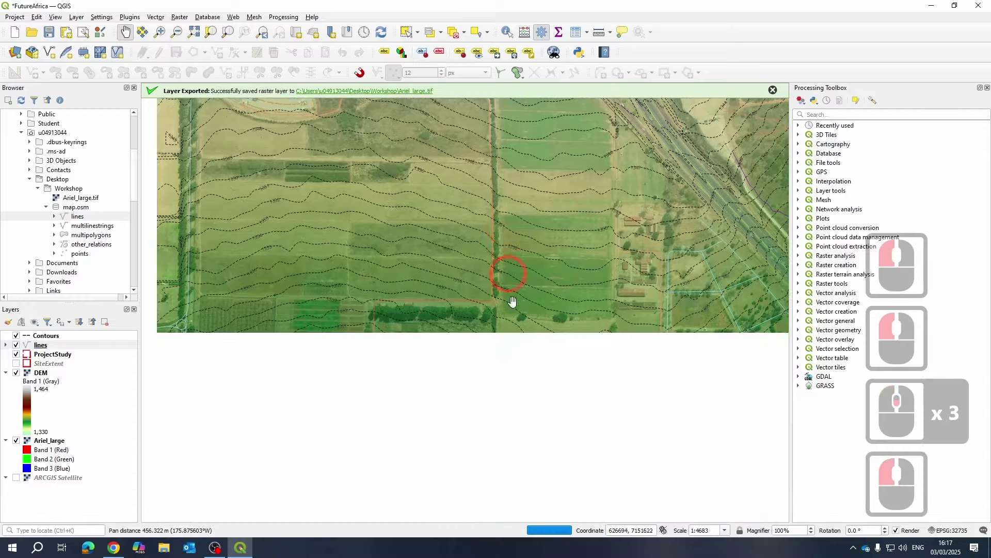
{"action": "scroll", "coordinate": [387, 320], "scroll_direction": "up", "scroll_amount": 2}
{"action": "scroll", "coordinate": [391, 359], "scroll_direction": "down", "scroll_amount": 2}
{"action": "scroll", "coordinate": [375, 404], "scroll_direction": "up", "scroll_amount": 1}
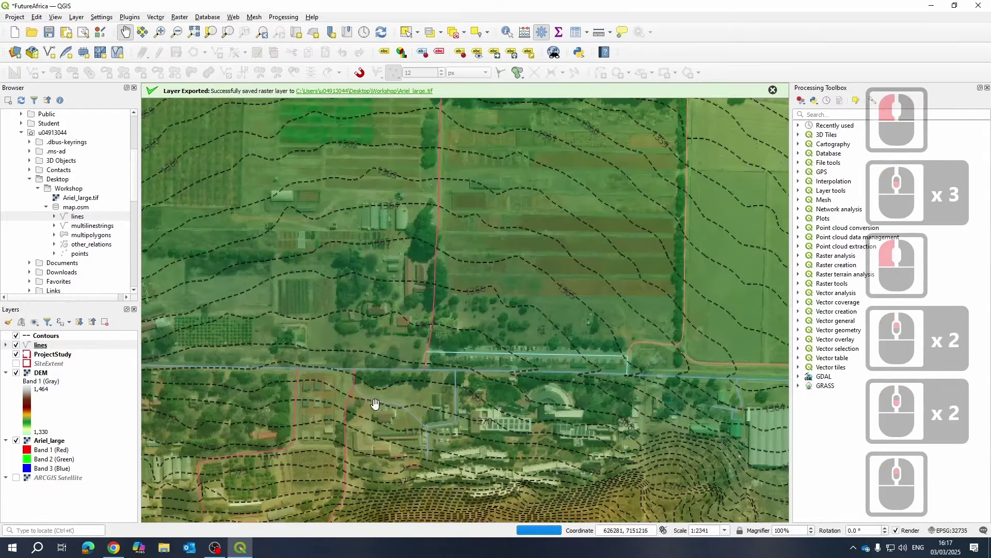
{"action": "scroll", "coordinate": [363, 394], "scroll_direction": "up", "scroll_amount": 2}
{"action": "scroll", "coordinate": [386, 402], "scroll_direction": "down", "scroll_amount": 1}
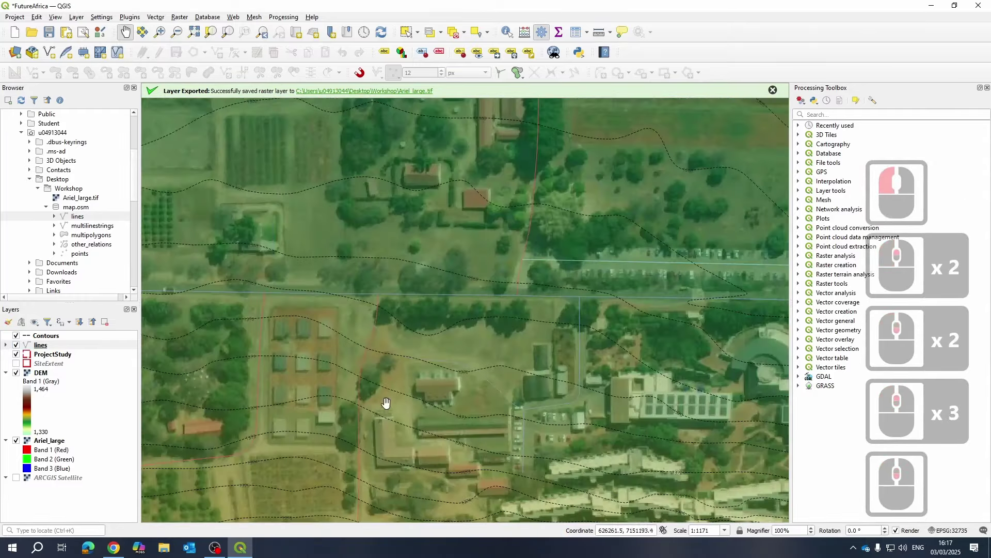
{"action": "left_click_drag", "start_coordinate": [407, 415], "coordinate": [460, 222]}
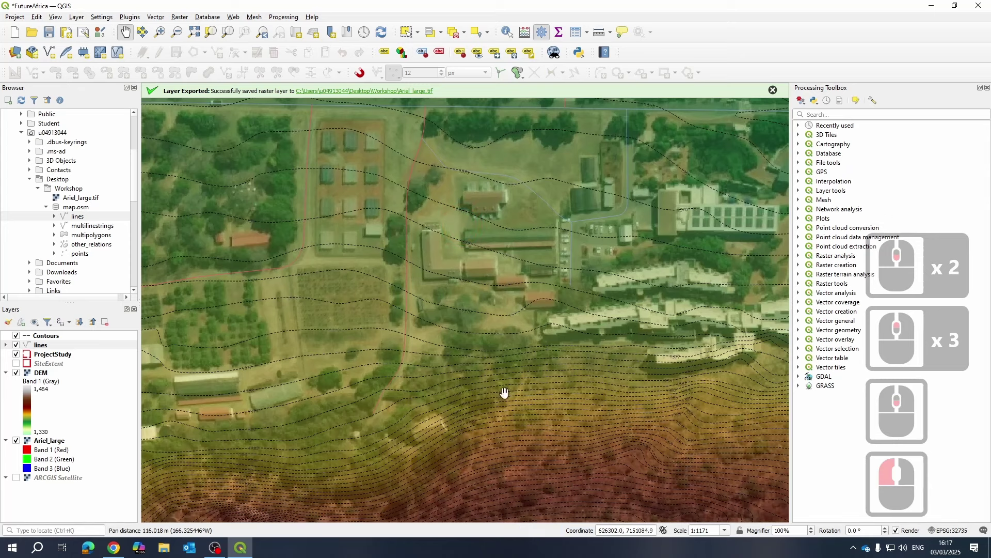
{"action": "scroll", "coordinate": [510, 360], "scroll_direction": "down", "scroll_amount": 2}
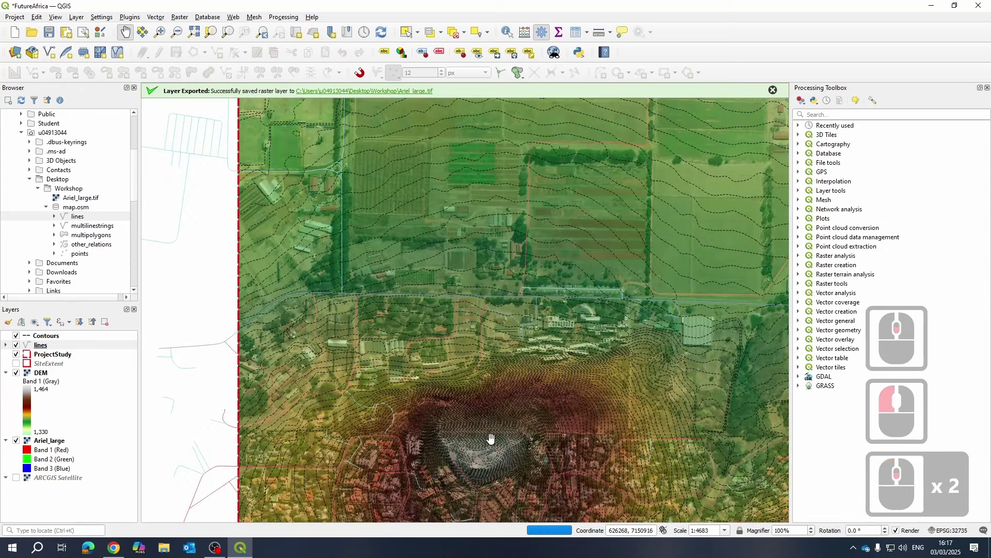
{"action": "left_click_drag", "start_coordinate": [564, 335], "coordinate": [529, 334]}
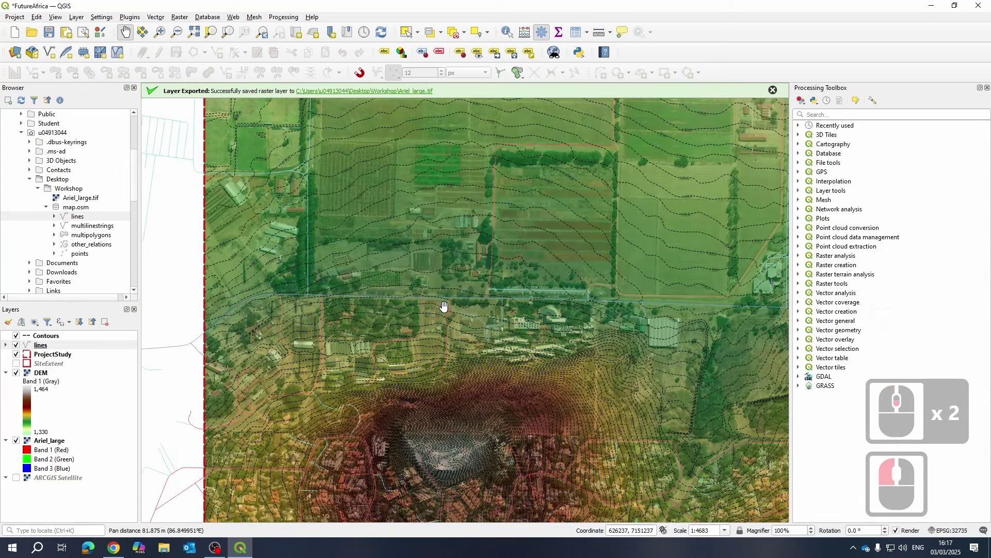
{"action": "scroll", "coordinate": [425, 305], "scroll_direction": "up", "scroll_amount": 2}
- Inspect the color choices for the primary category and the shared line symbol settings in the lines layer's symbology
{"action": "left_click", "coordinate": [34, 345]}
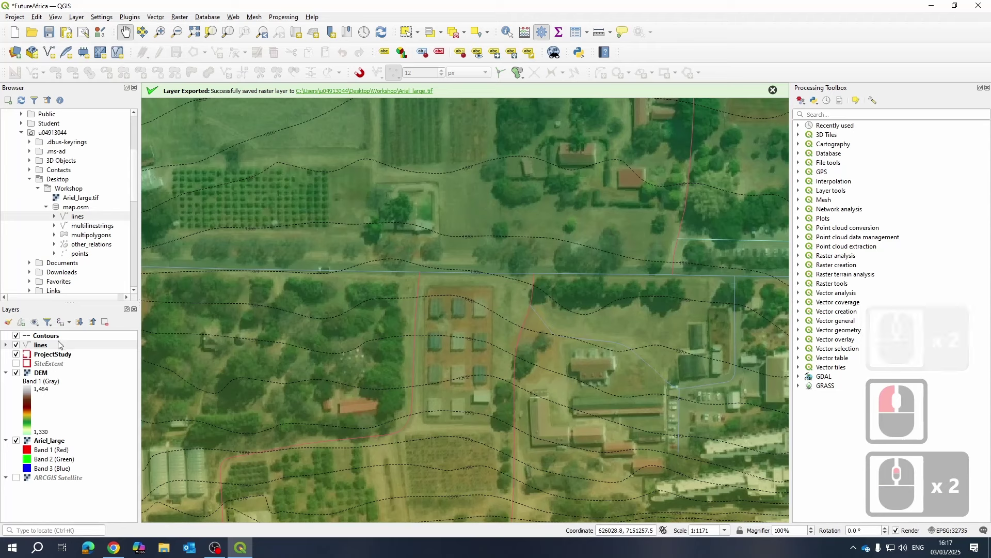
{"action": "right_click", "coordinate": [34, 345]}
{"action": "left_click", "coordinate": [72, 326]}
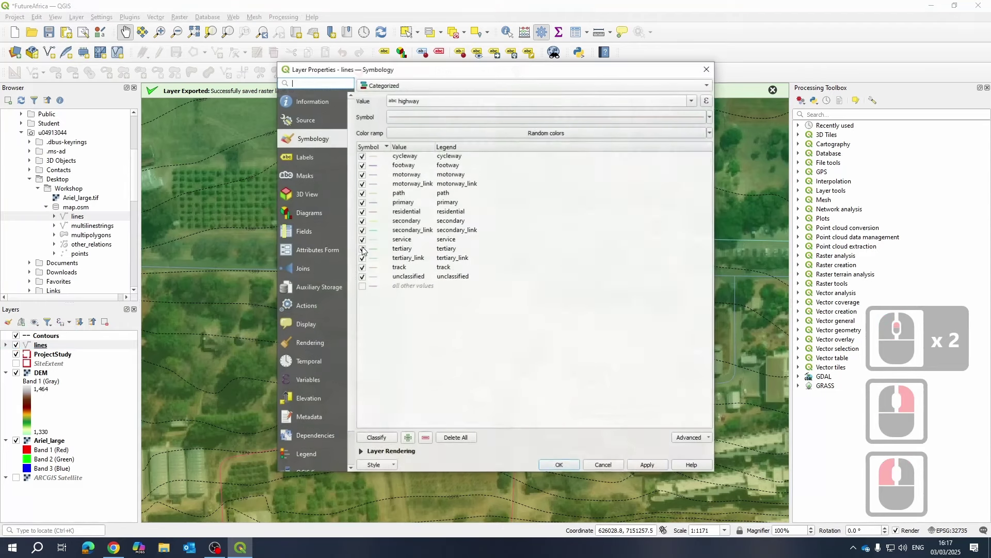
{"action": "right_click", "coordinate": [403, 205]}
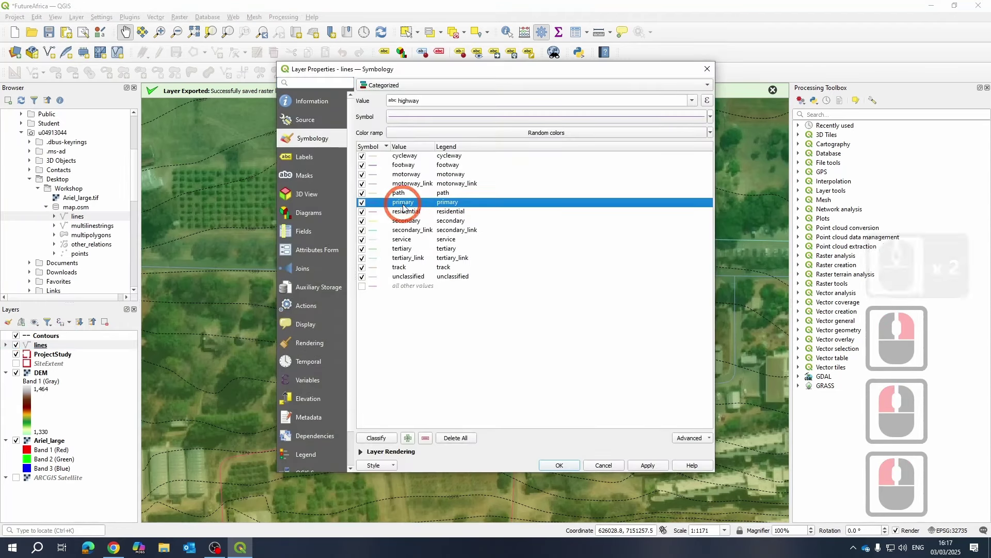
{"action": "left_click", "coordinate": [395, 202]}
{"action": "double_click", "coordinate": [401, 203]}
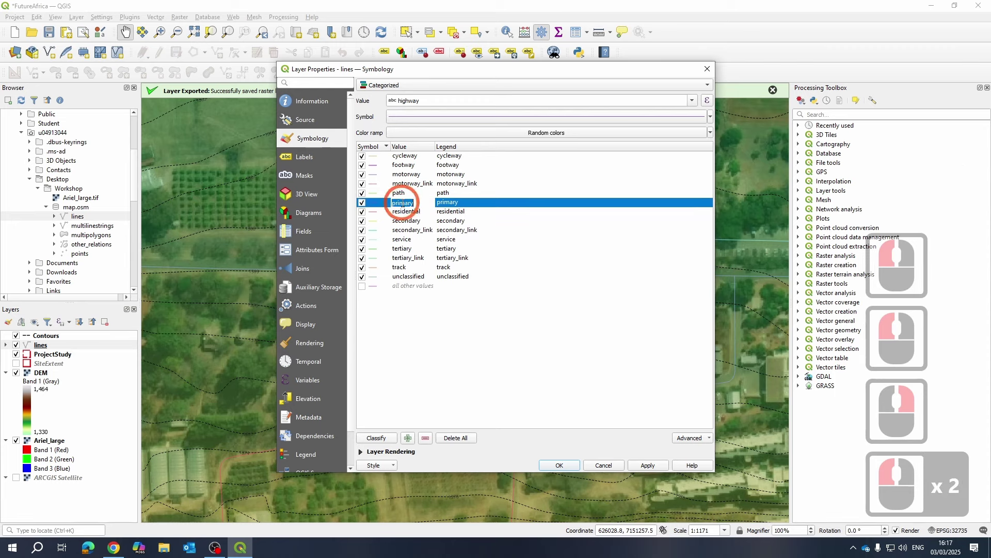
{"action": "left_click", "coordinate": [711, 117]}
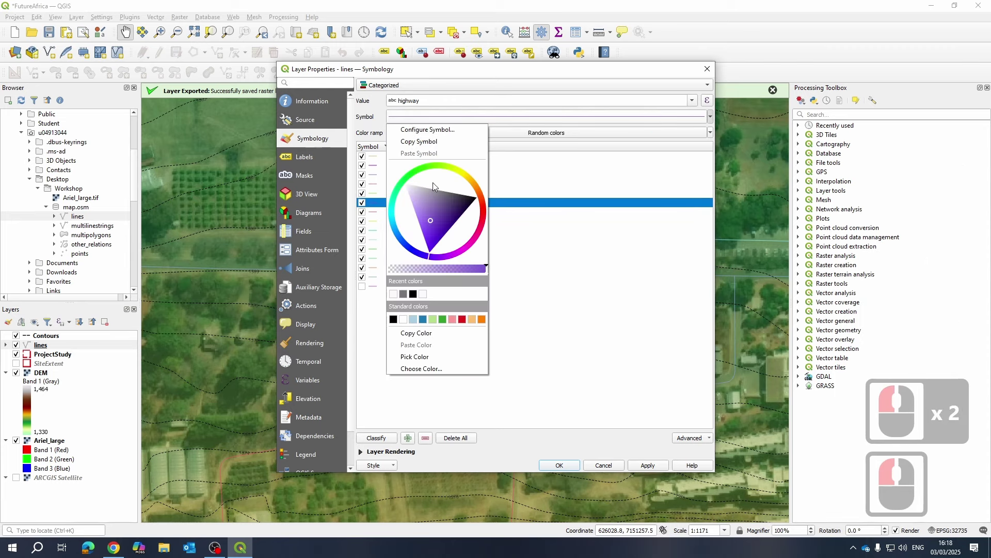
{"action": "left_click", "coordinate": [627, 299]}
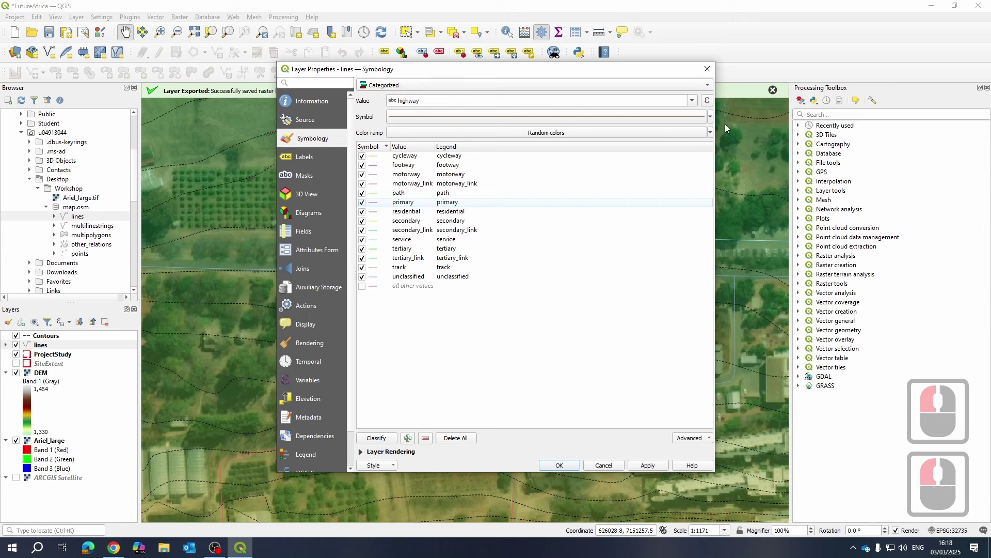
{"action": "left_click", "coordinate": [435, 115]}
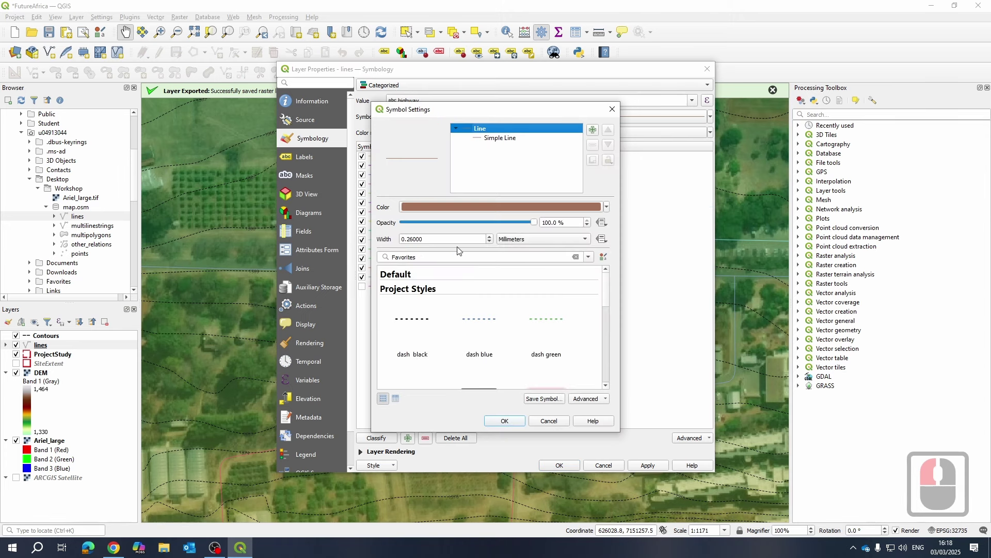
{"action": "left_click", "coordinate": [551, 423]}
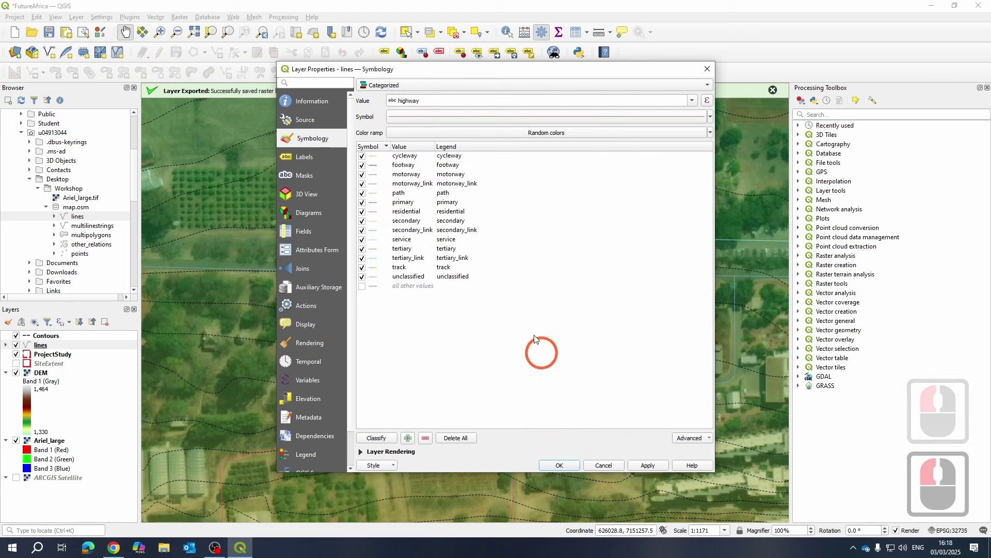
- Review the symbols of the residential, primary, path, motorway, footway and cycleway categories, leaving no category selected
{"action": "left_click", "coordinate": [401, 211]}
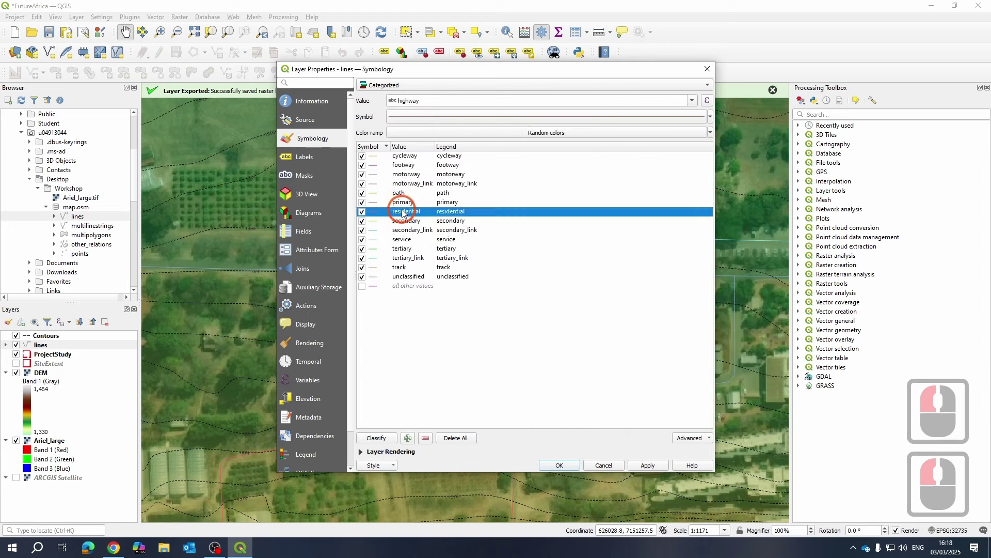
{"action": "left_click", "coordinate": [403, 203]}
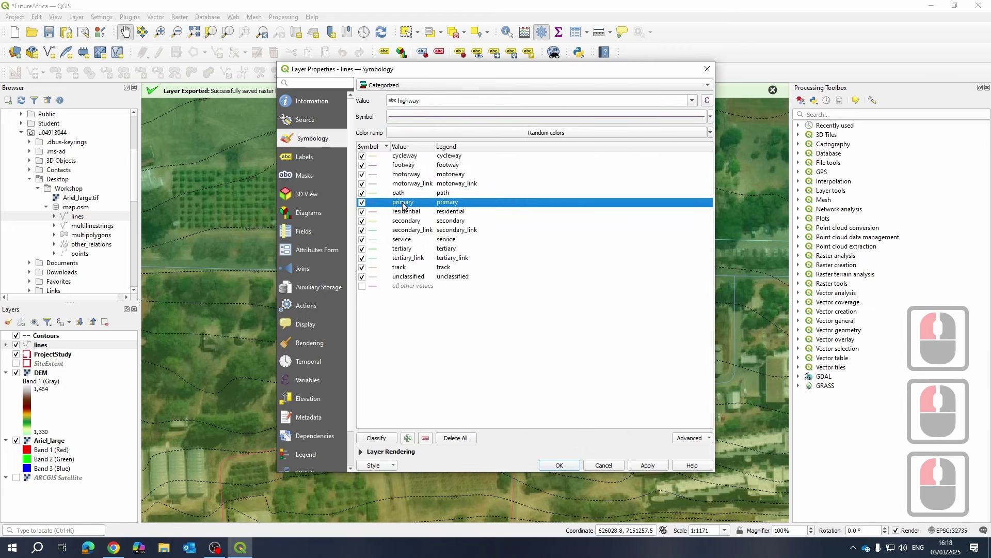
{"action": "left_click", "coordinate": [396, 194]}
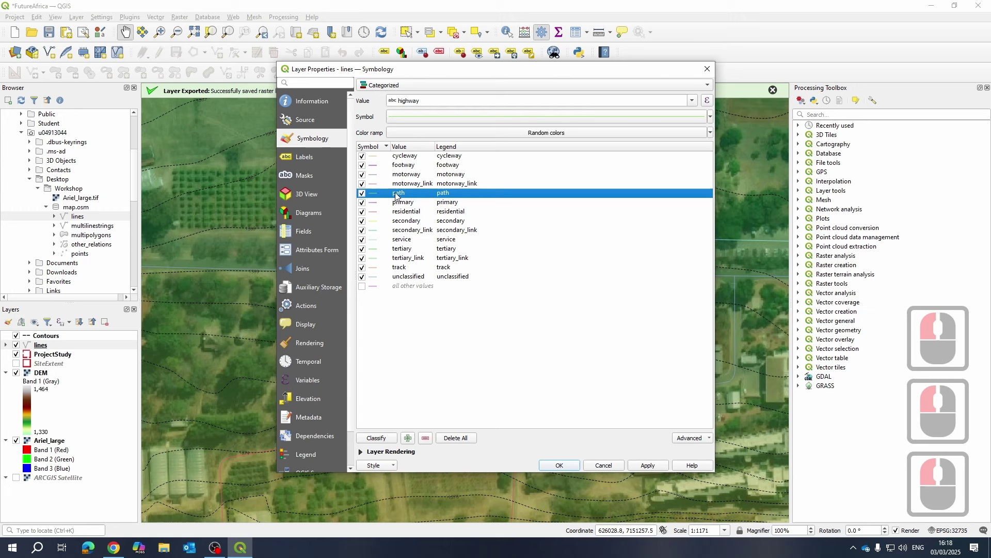
{"action": "left_click", "coordinate": [395, 175]}
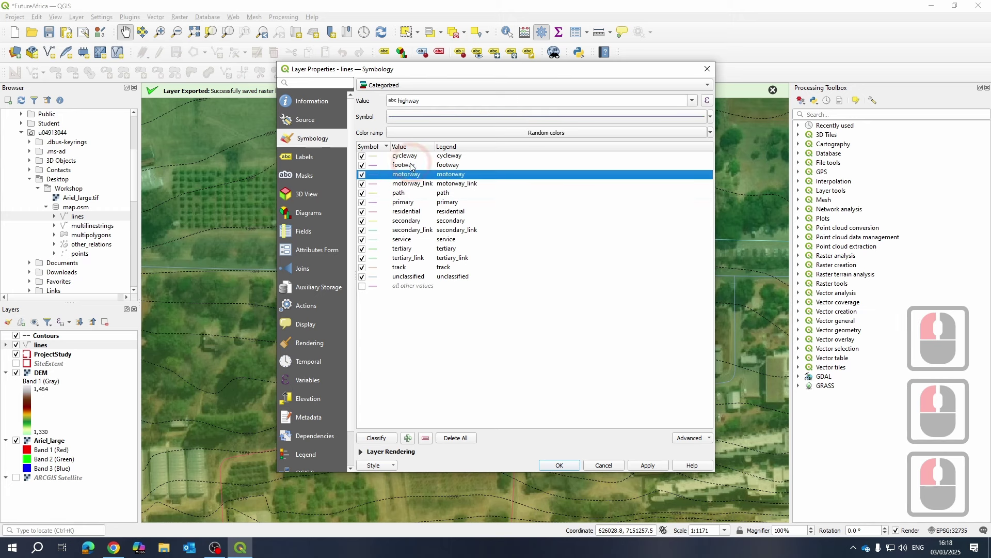
{"action": "left_click", "coordinate": [410, 165]}
{"action": "left_click", "coordinate": [402, 156]}
{"action": "left_click", "coordinate": [415, 299]}
{"action": "left_click", "coordinate": [443, 317]}
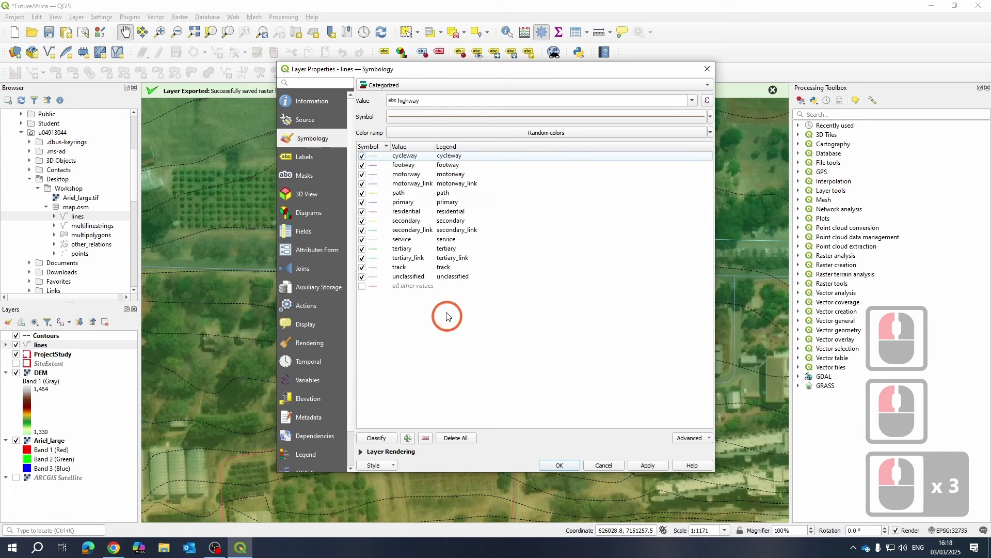
- Try hiding the unclassified highway category, restore its display, and close the lines layer's properties
{"action": "left_click", "coordinate": [363, 277]}
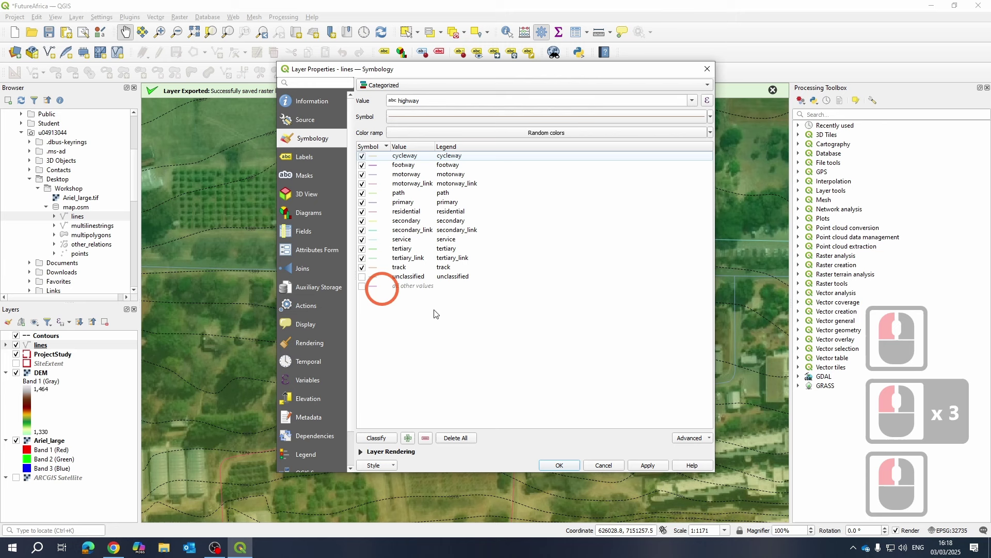
{"action": "left_click", "coordinate": [653, 467]}
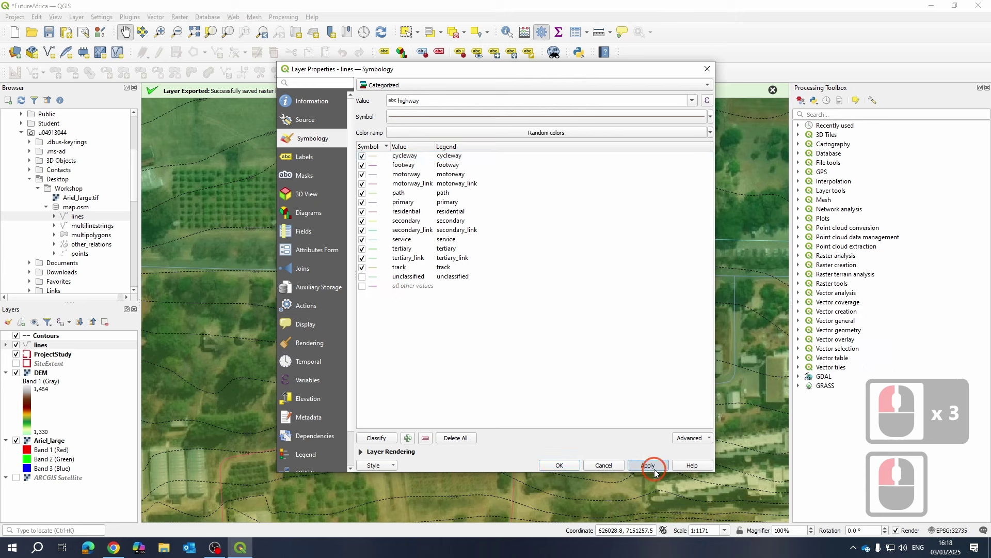
{"action": "left_click", "coordinate": [362, 277]}
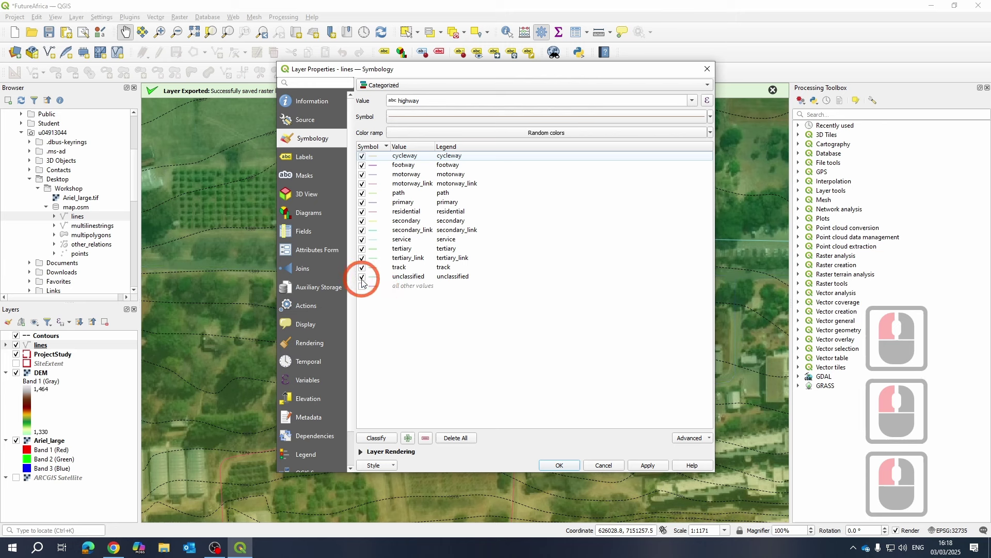
{"action": "left_click", "coordinate": [650, 466]}
{"action": "left_click", "coordinate": [558, 466]}
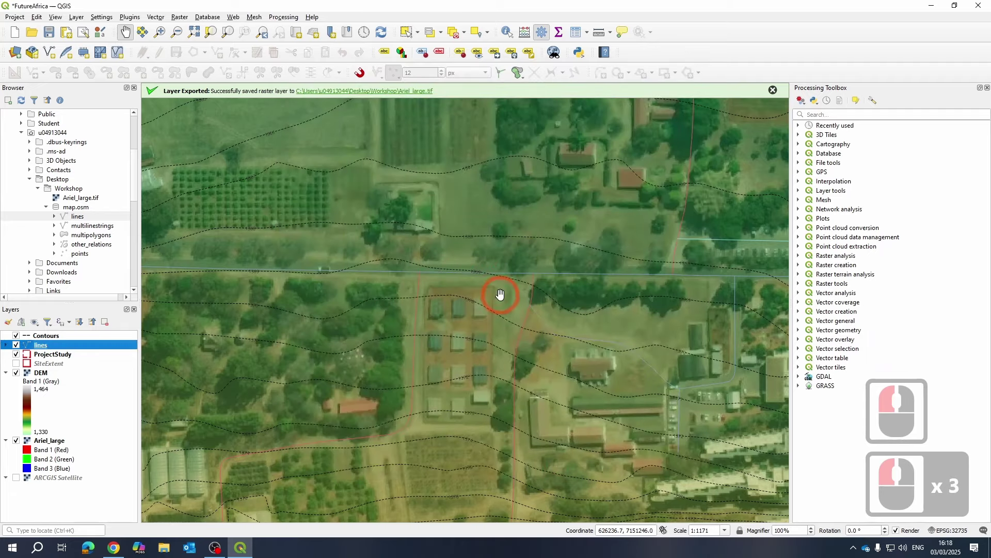
- Examine the highway lines against the imagery along the eastern motorway, around the nearby buildings, and back toward the campus
{"action": "scroll", "coordinate": [500, 294], "scroll_direction": "down", "scroll_amount": 2}
{"action": "left_click_drag", "start_coordinate": [546, 284], "coordinate": [515, 350]}
{"action": "scroll", "coordinate": [521, 315], "scroll_direction": "down", "scroll_amount": 1}
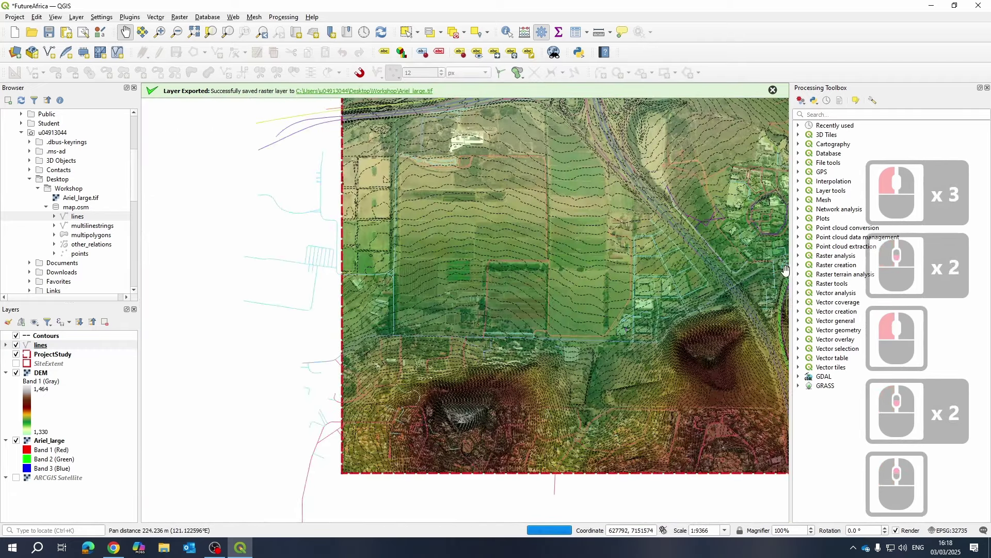
{"action": "scroll", "coordinate": [785, 269], "scroll_direction": "up", "scroll_amount": 3}
{"action": "scroll", "coordinate": [641, 225], "scroll_direction": "down", "scroll_amount": 1}
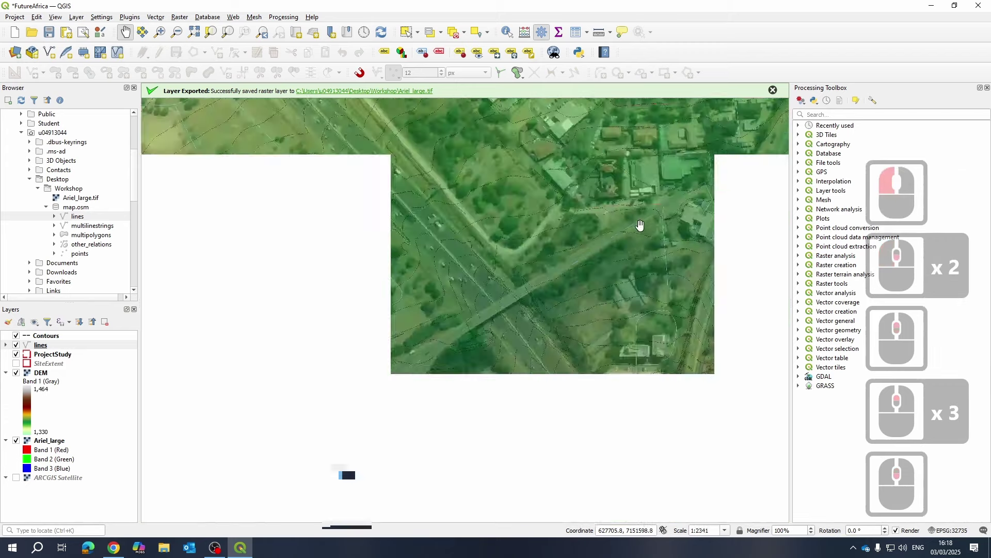
{"action": "scroll", "coordinate": [648, 293], "scroll_direction": "up", "scroll_amount": 2}
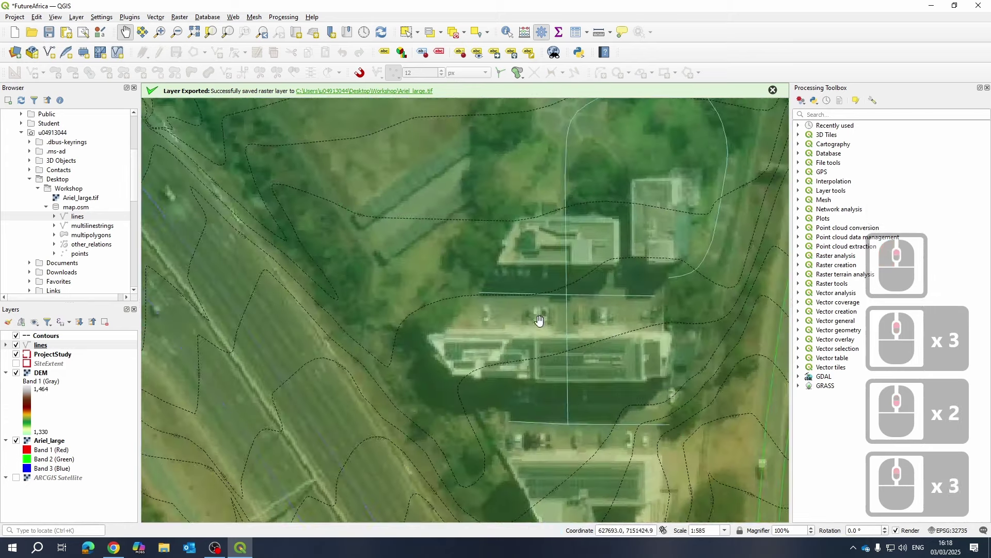
{"action": "scroll", "coordinate": [584, 400], "scroll_direction": "down", "scroll_amount": 2}
{"action": "left_click_drag", "start_coordinate": [575, 381], "coordinate": [680, 254]}
{"action": "left_click_drag", "start_coordinate": [454, 299], "coordinate": [653, 229]}
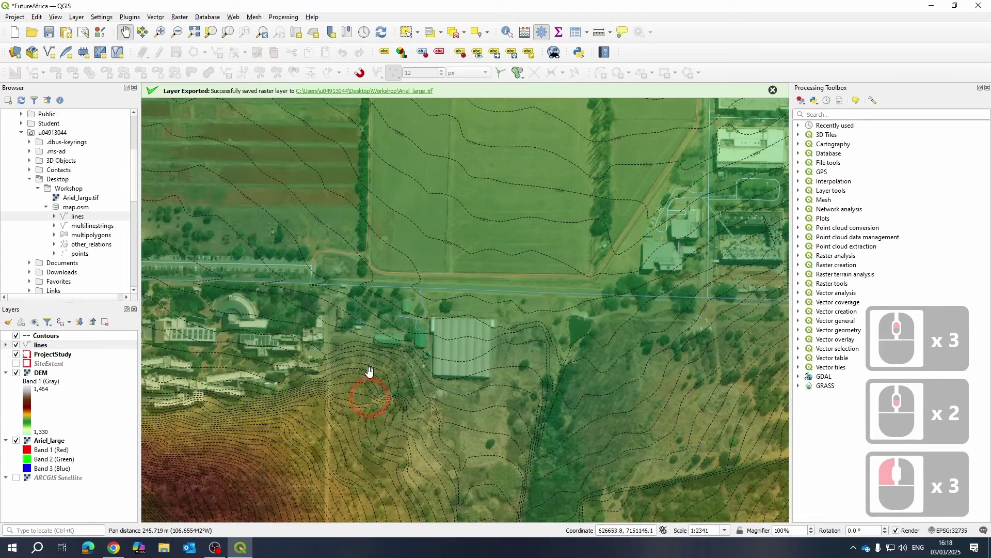
- Examine the highway lines around the campus parking area, the farm fields, and the houses south of the hill
{"action": "scroll", "coordinate": [393, 326], "scroll_direction": "up", "scroll_amount": 1}
{"action": "left_click_drag", "start_coordinate": [398, 310], "coordinate": [491, 283]}
{"action": "left_click_drag", "start_coordinate": [558, 202], "coordinate": [526, 289]}
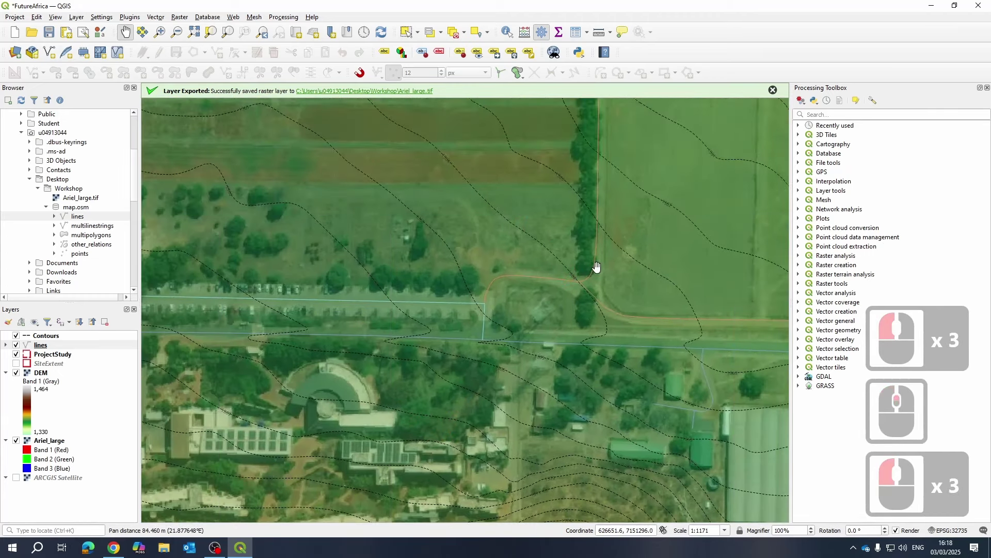
{"action": "scroll", "coordinate": [557, 294], "scroll_direction": "down", "scroll_amount": 1}
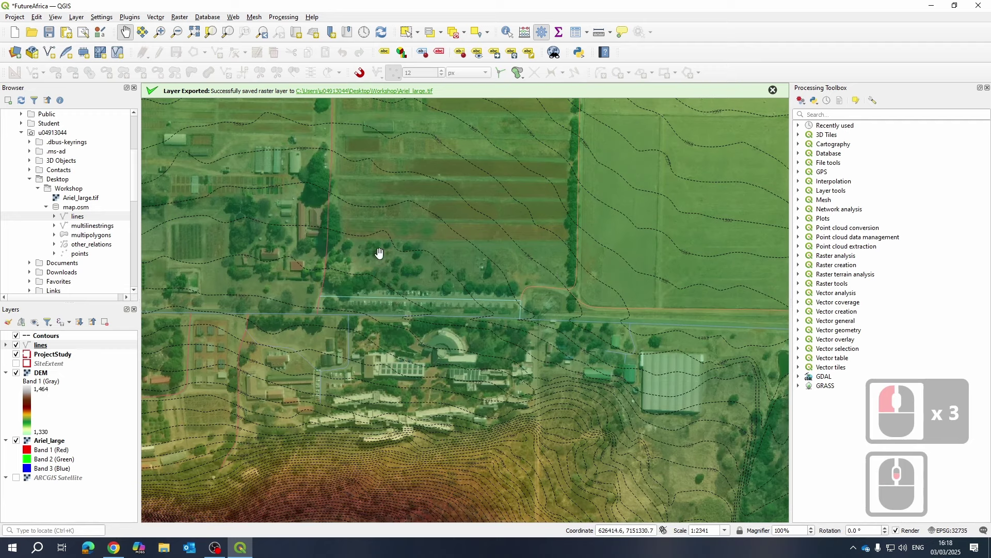
{"action": "scroll", "coordinate": [433, 279], "scroll_direction": "down", "scroll_amount": 1}
{"action": "scroll", "coordinate": [392, 357], "scroll_direction": "up", "scroll_amount": 4}
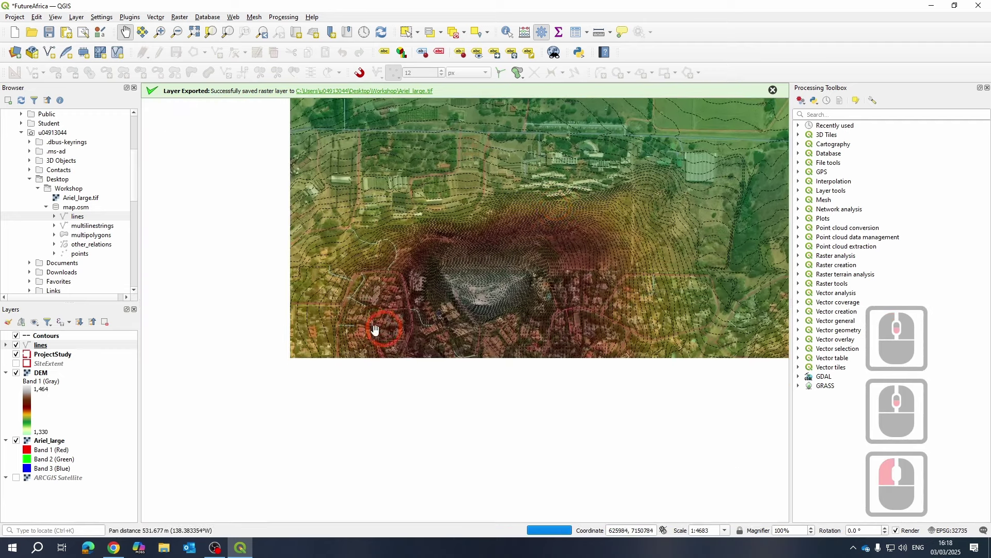
{"action": "scroll", "coordinate": [425, 347], "scroll_direction": "down", "scroll_amount": 4}
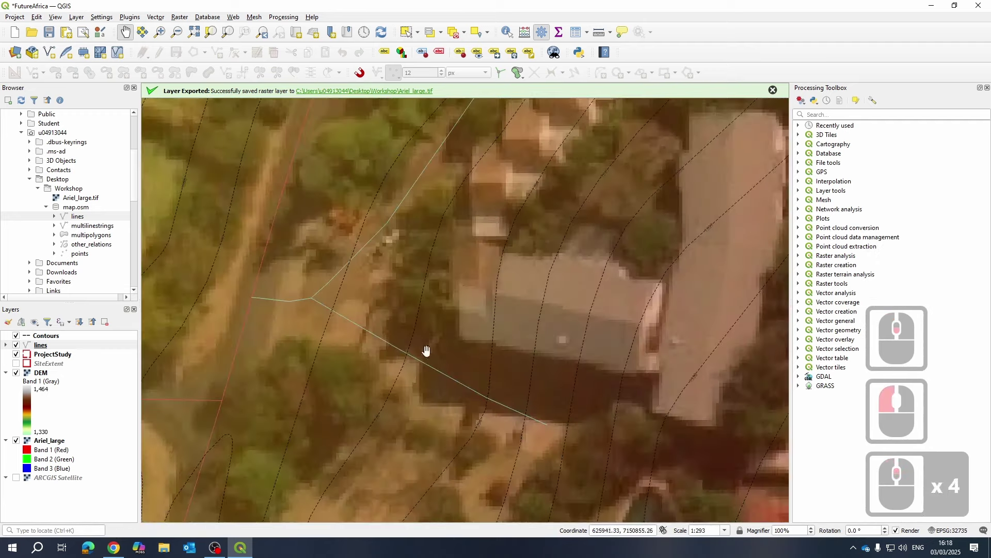
{"action": "left_click_drag", "start_coordinate": [650, 289], "coordinate": [394, 376]}
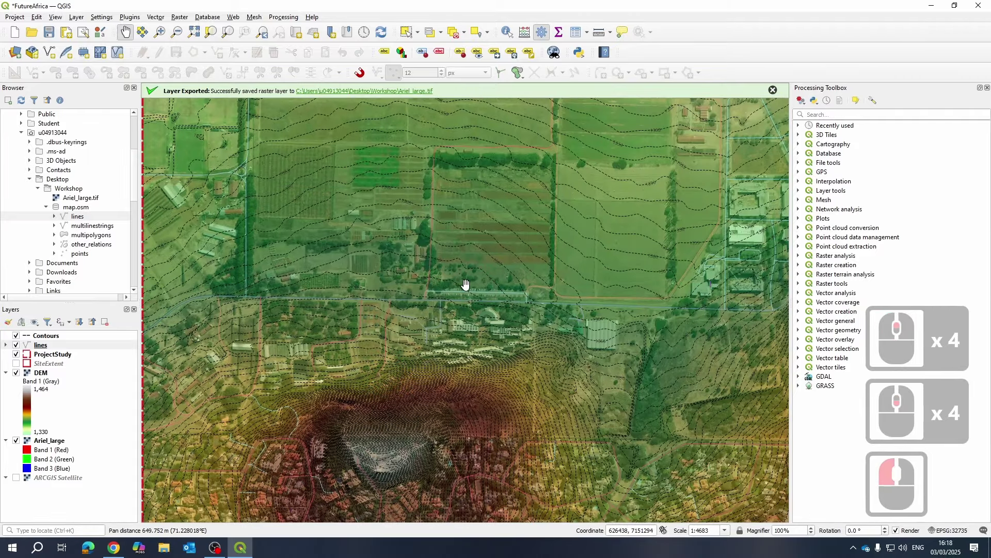
{"action": "left_click_drag", "start_coordinate": [463, 299], "coordinate": [421, 313]}
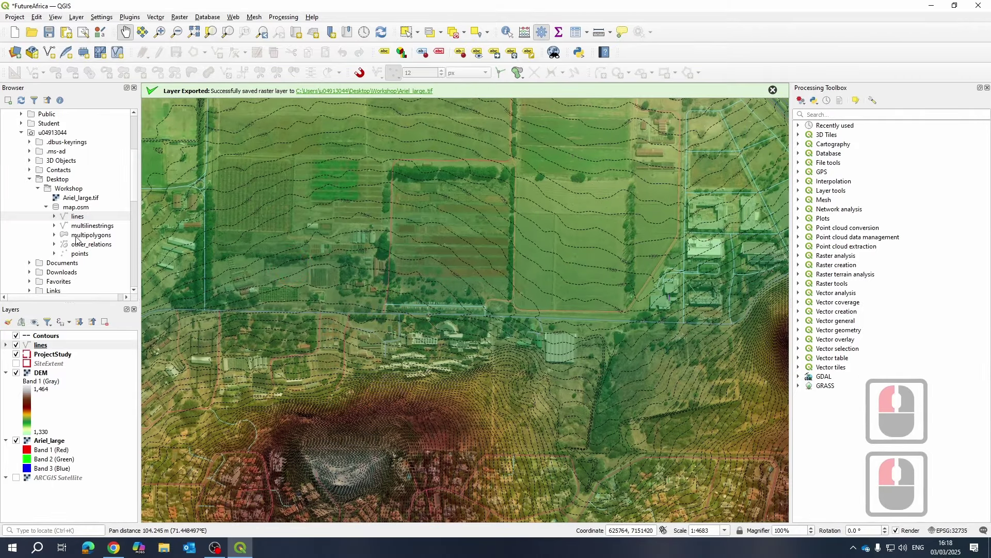
- Add the multipolygons layer from map.osm to the project and check its coverage across the study area
{"action": "left_click_drag", "start_coordinate": [76, 239], "coordinate": [463, 252]}
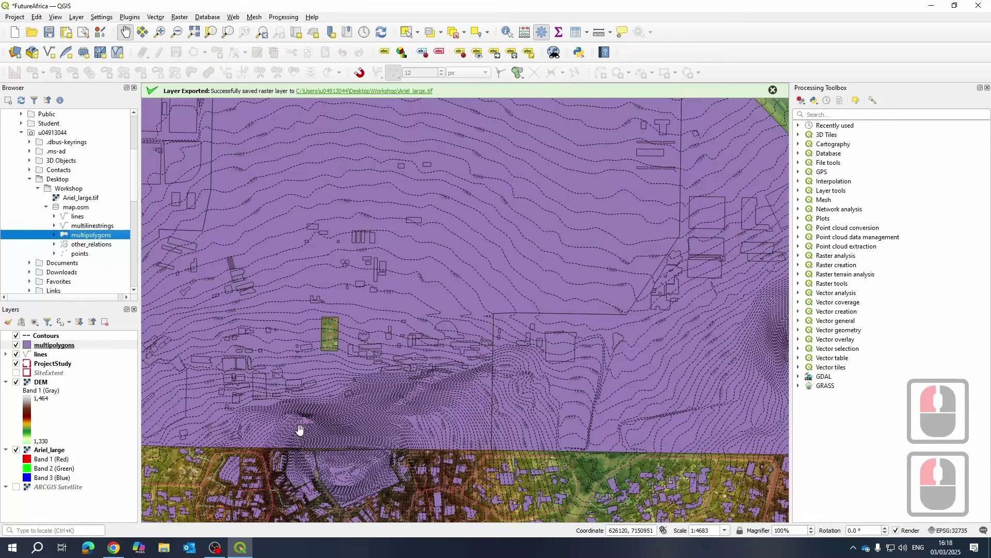
{"action": "scroll", "coordinate": [559, 222], "scroll_direction": "down", "scroll_amount": 2}
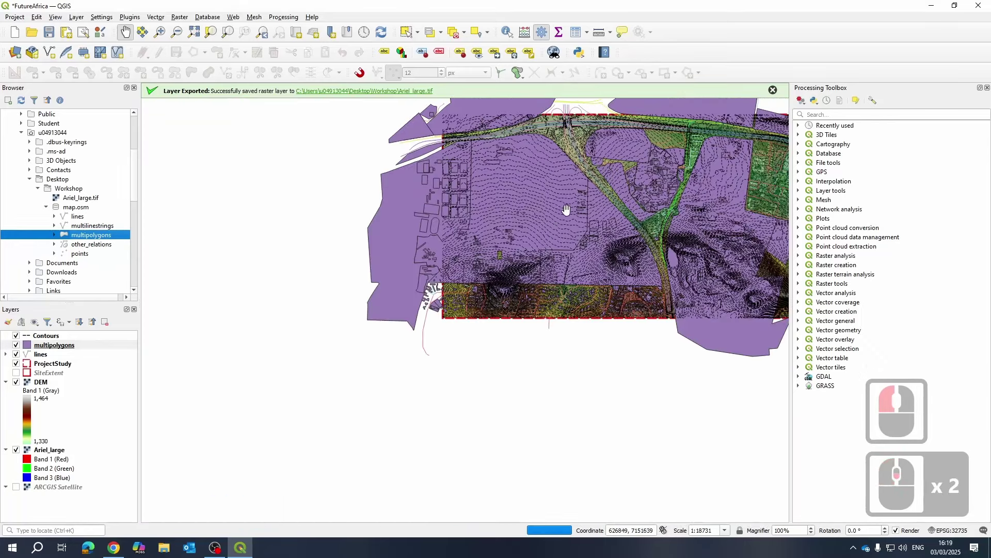
{"action": "scroll", "coordinate": [539, 220], "scroll_direction": "up", "scroll_amount": 2}
{"action": "left_click_drag", "start_coordinate": [539, 220], "coordinate": [537, 235]}
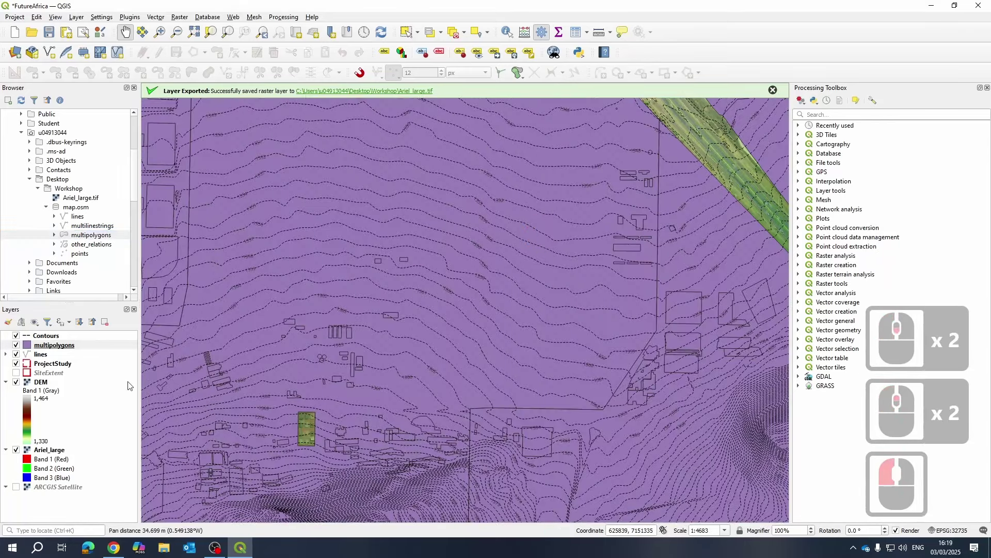
- Set the multipolygons layer's symbology to Categorized by the building field and classify its values
{"action": "right_click", "coordinate": [50, 349]}
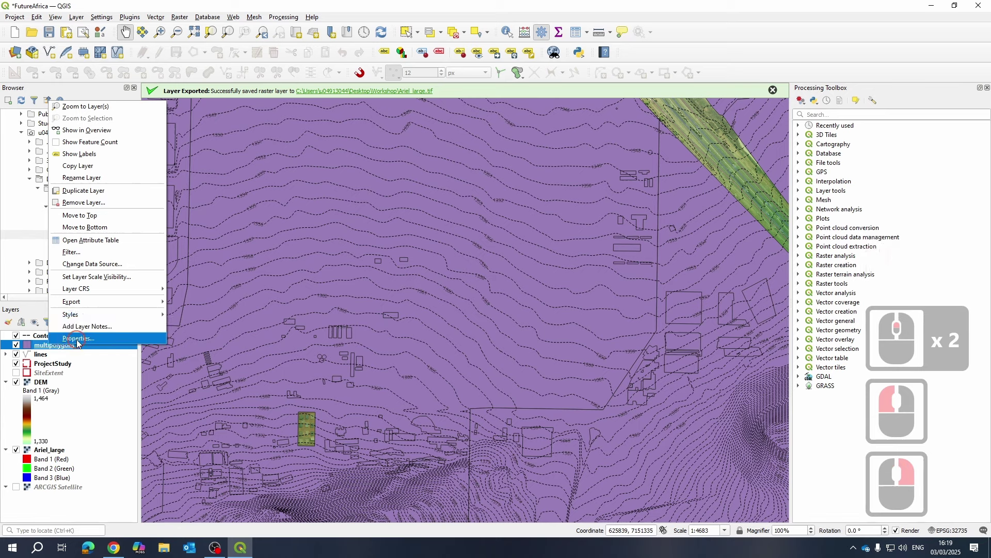
{"action": "left_click", "coordinate": [383, 272]}
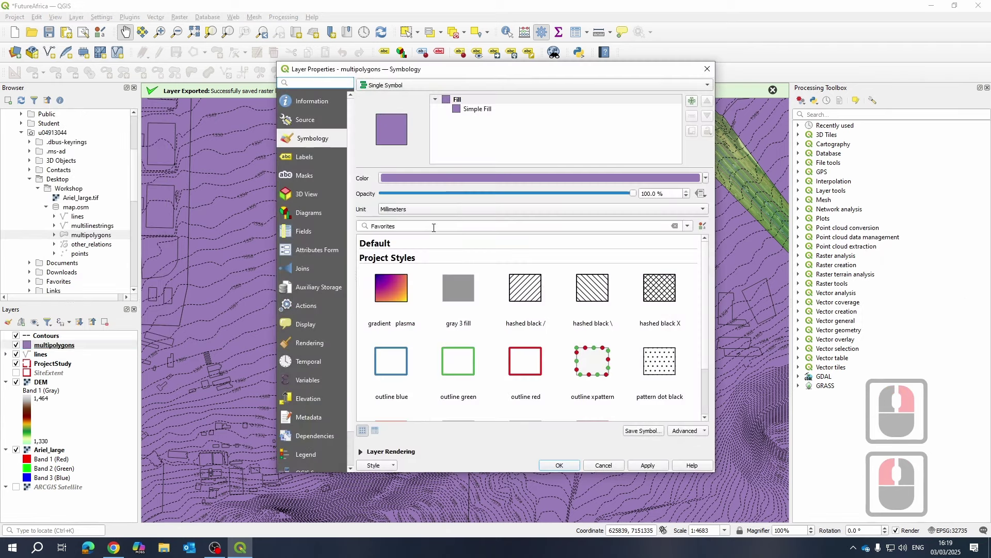
{"action": "left_click", "coordinate": [443, 89]}
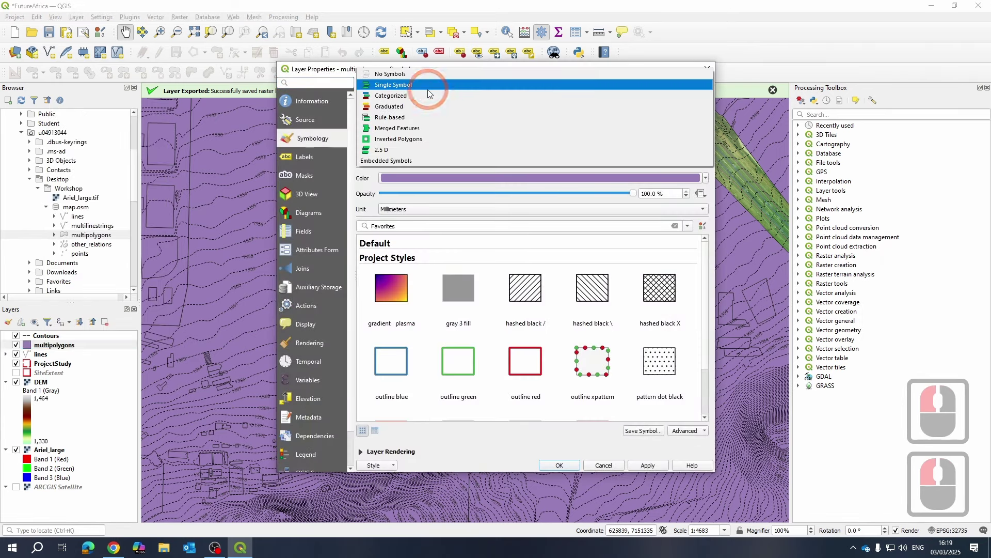
{"action": "left_click", "coordinate": [420, 97]}
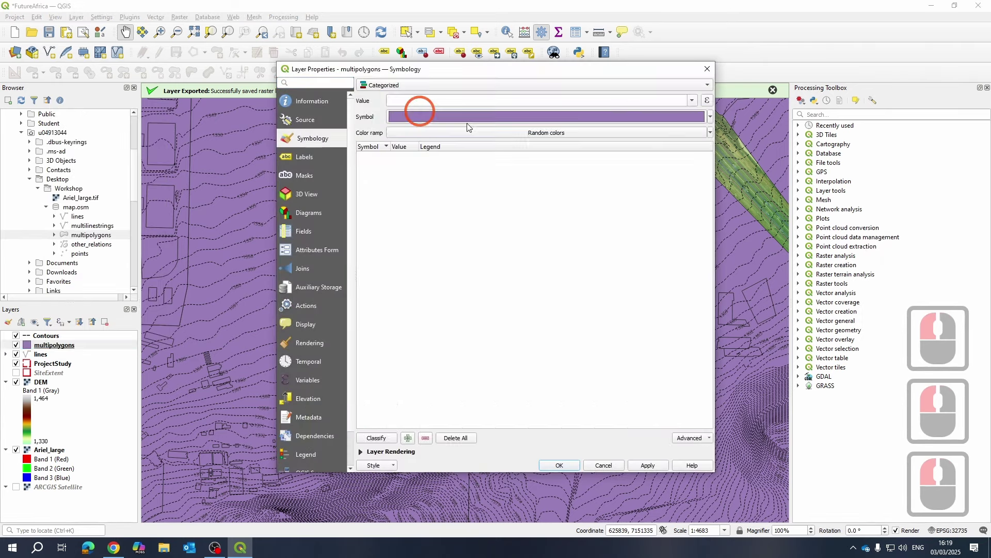
{"action": "left_click", "coordinate": [693, 101]}
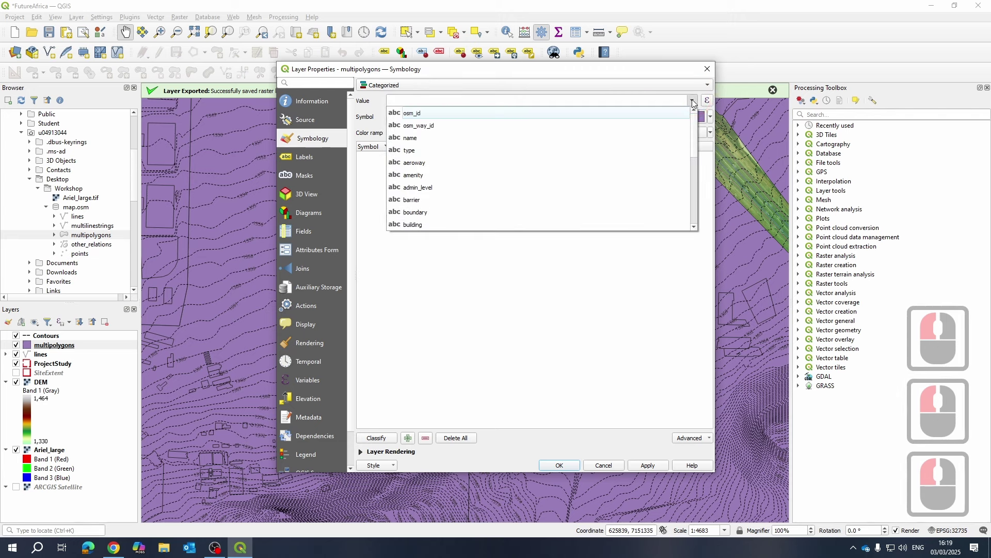
{"action": "scroll", "coordinate": [454, 224], "scroll_direction": "down", "scroll_amount": 2}
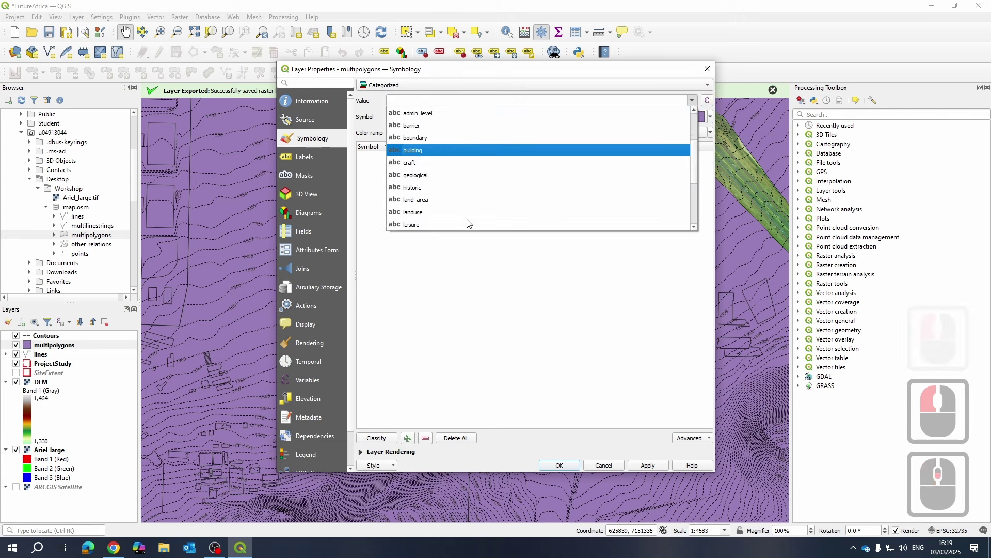
{"action": "left_click", "coordinate": [423, 151]}
{"action": "left_click", "coordinate": [526, 103]}
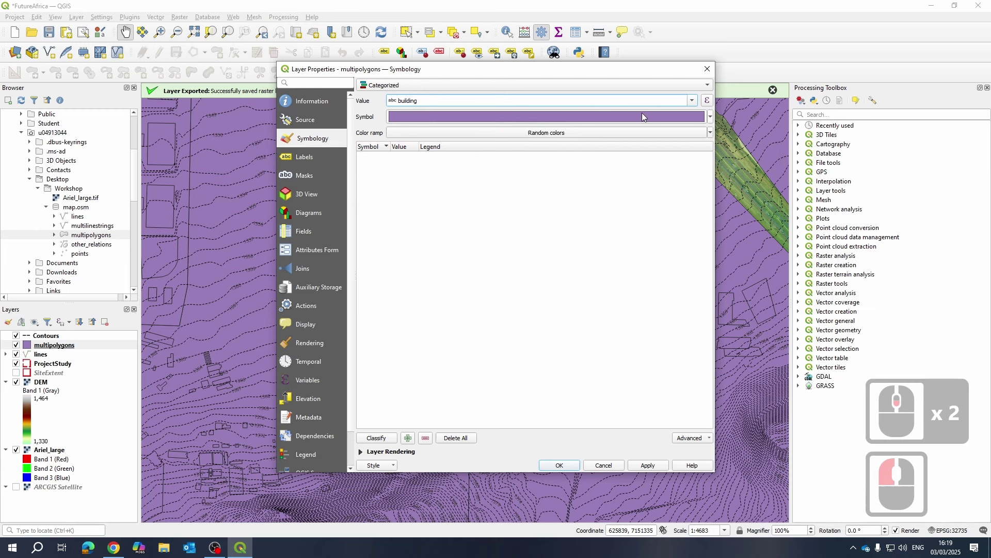
{"action": "left_click", "coordinate": [381, 440]}
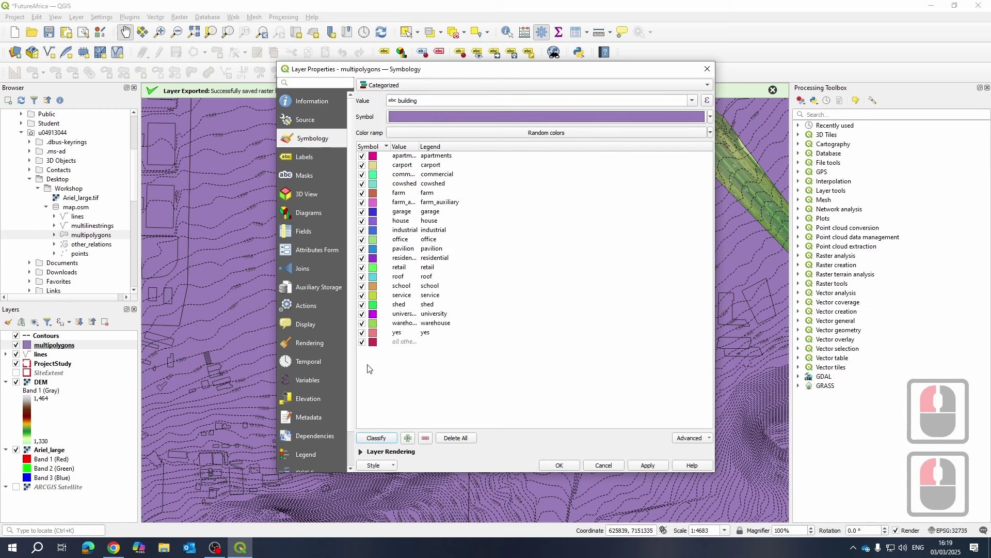
- Hide the all other values category, apply the building symbology, and close the layer's properties
{"action": "left_click", "coordinate": [362, 342]}
{"action": "left_click", "coordinate": [652, 466]}
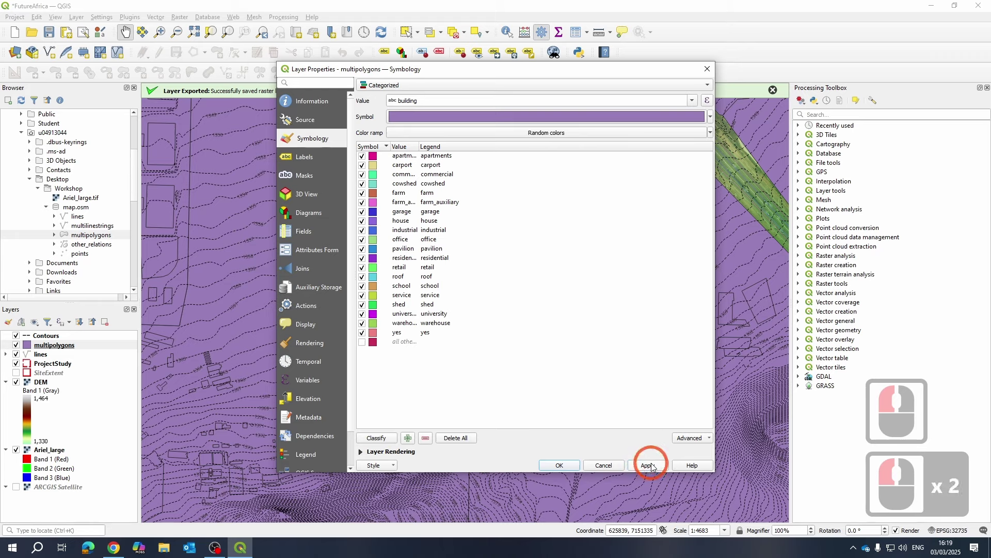
{"action": "left_click", "coordinate": [592, 261]}
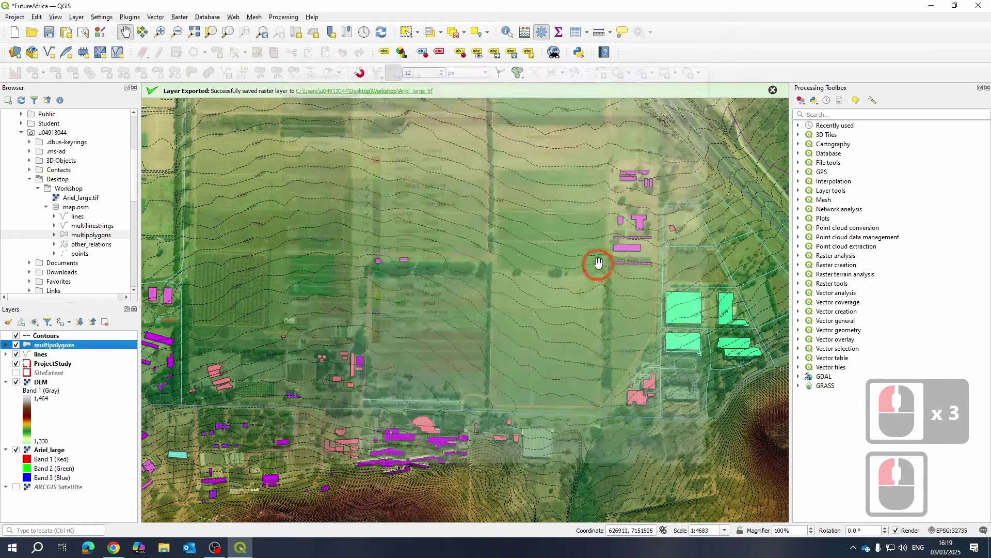
- Examine the categorized building polygons against the imagery around the campus, the hill, and the greenhouses to the west
{"action": "scroll", "coordinate": [502, 319], "scroll_direction": "down", "scroll_amount": 1}
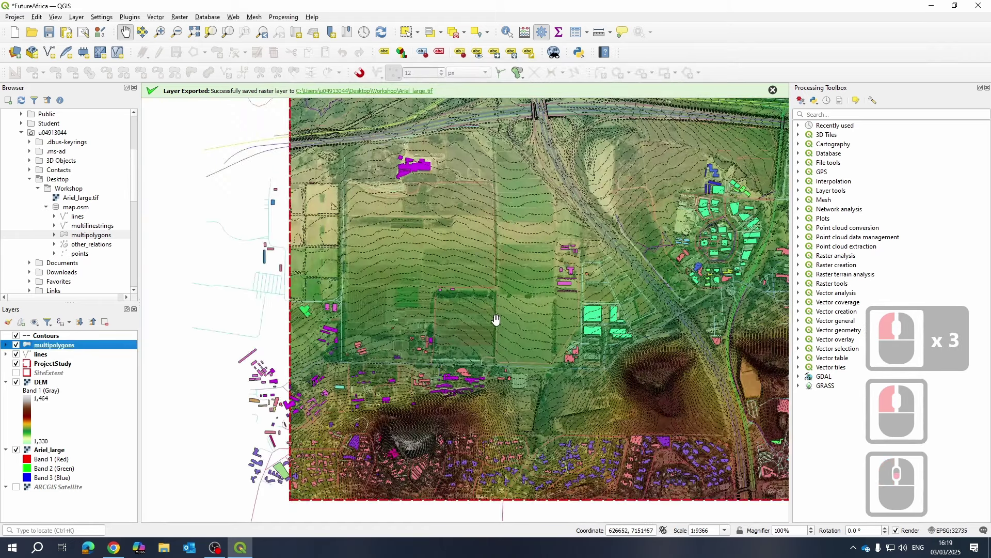
{"action": "scroll", "coordinate": [430, 323], "scroll_direction": "up", "scroll_amount": 2}
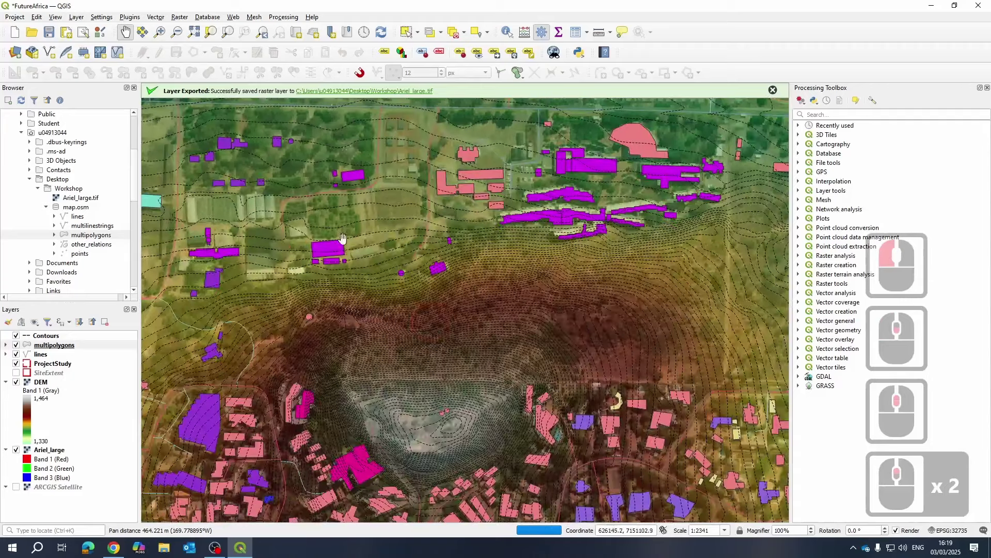
{"action": "scroll", "coordinate": [523, 405], "scroll_direction": "up", "scroll_amount": 1}
{"action": "scroll", "coordinate": [432, 325], "scroll_direction": "up", "scroll_amount": 3}
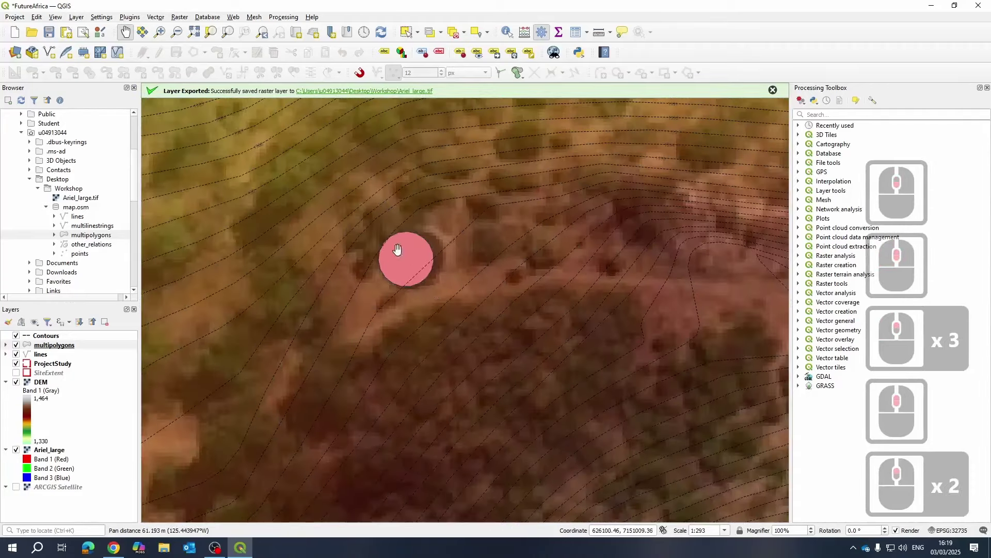
{"action": "scroll", "coordinate": [429, 283], "scroll_direction": "down", "scroll_amount": 3}
{"action": "scroll", "coordinate": [368, 150], "scroll_direction": "up", "scroll_amount": 2}
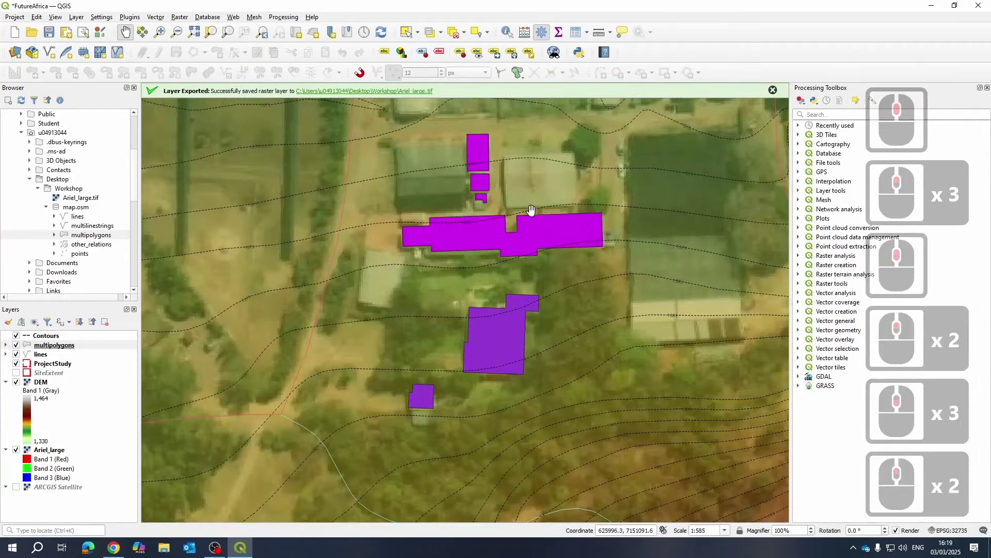
{"action": "left_click_drag", "start_coordinate": [570, 183], "coordinate": [478, 329]}
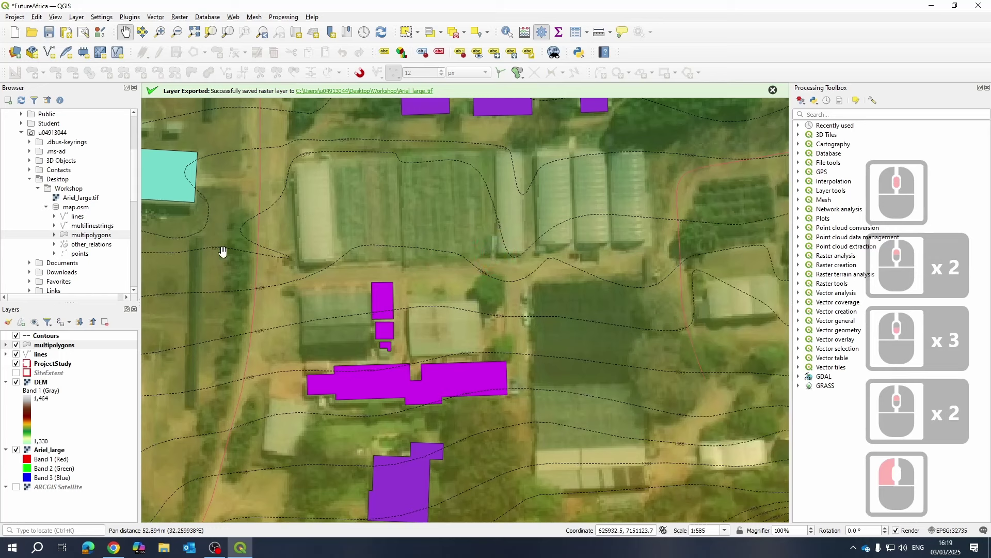
{"action": "right_click", "coordinate": [81, 235]}
{"action": "right_click", "coordinate": [81, 234]}
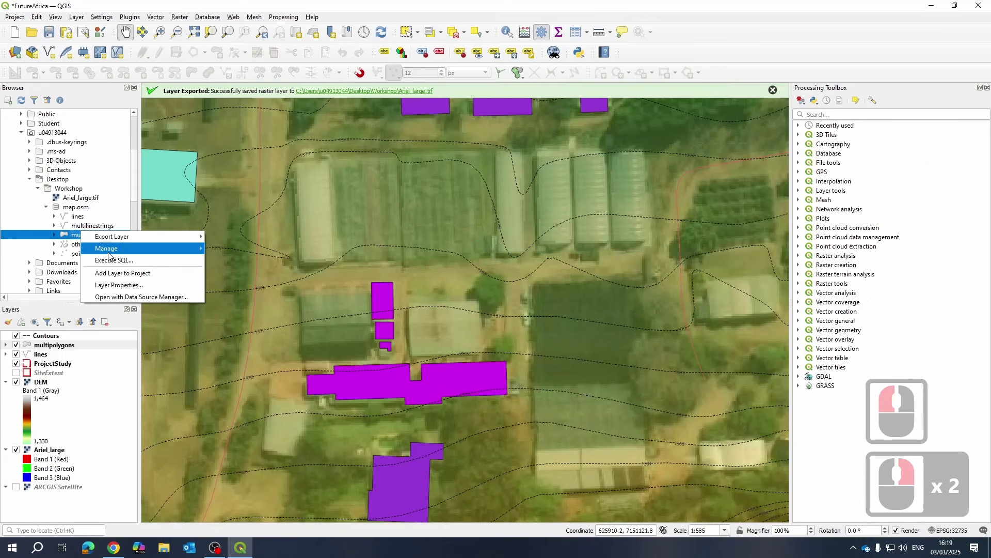
{"action": "mouse_move", "coordinate": [111, 237]}
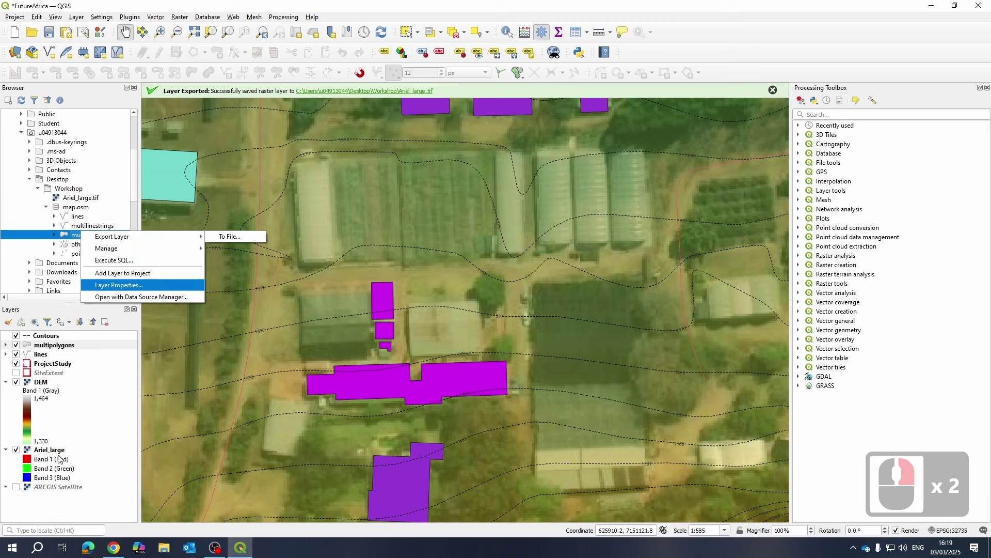
- Set the multipolygons layer's symbology to Single Symbol, apply it, and check the polygons around the greenhouses
{"action": "right_click", "coordinate": [50, 347]}
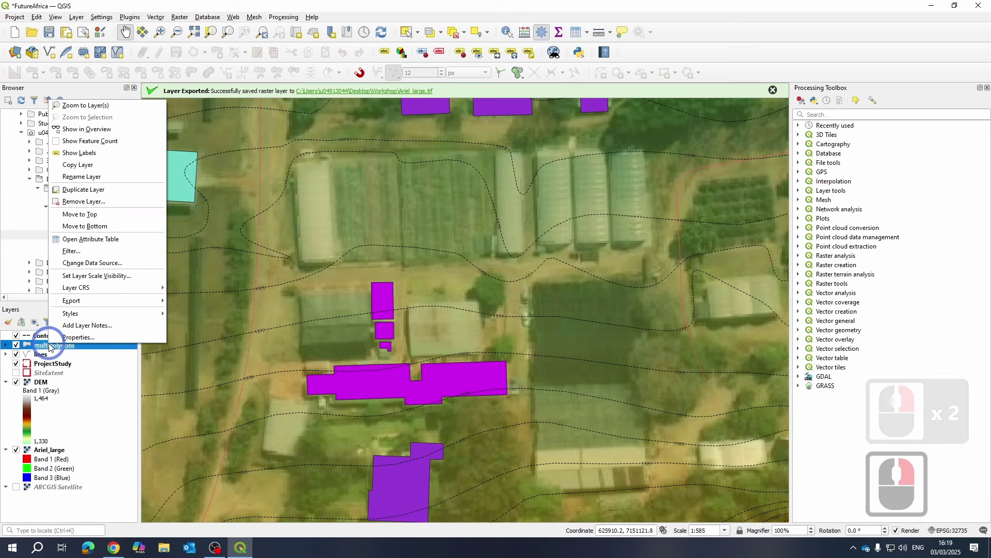
{"action": "right_click", "coordinate": [445, 351]}
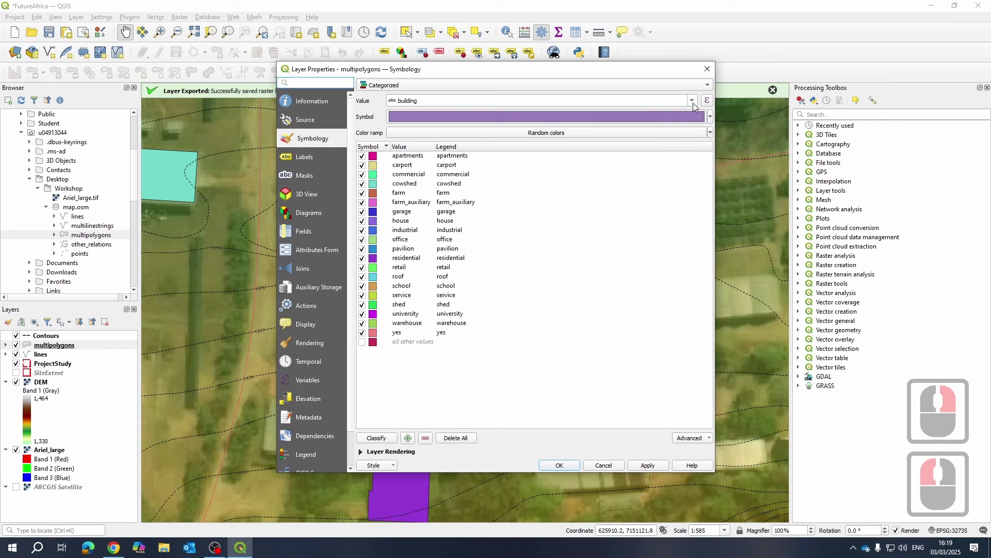
{"action": "left_click", "coordinate": [449, 85]}
{"action": "left_click", "coordinate": [381, 73]}
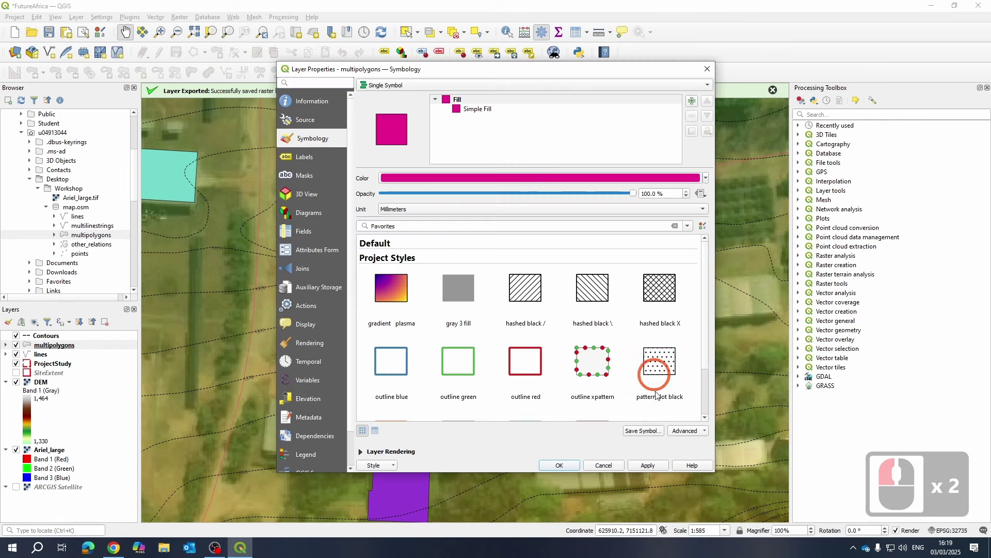
{"action": "left_click", "coordinate": [649, 462]}
{"action": "left_click", "coordinate": [565, 465]}
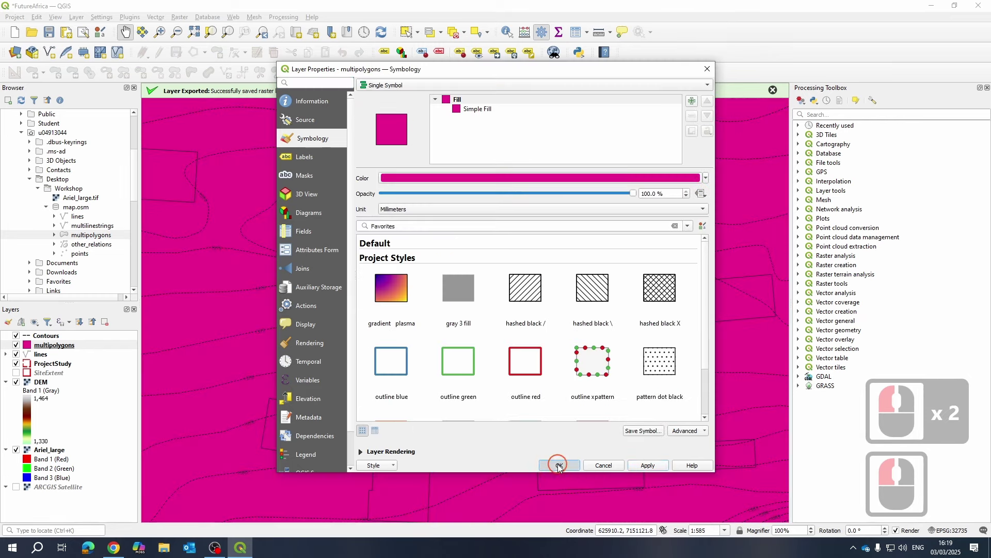
{"action": "left_click", "coordinate": [641, 298]}
{"action": "left_click_drag", "start_coordinate": [476, 295], "coordinate": [392, 372]}
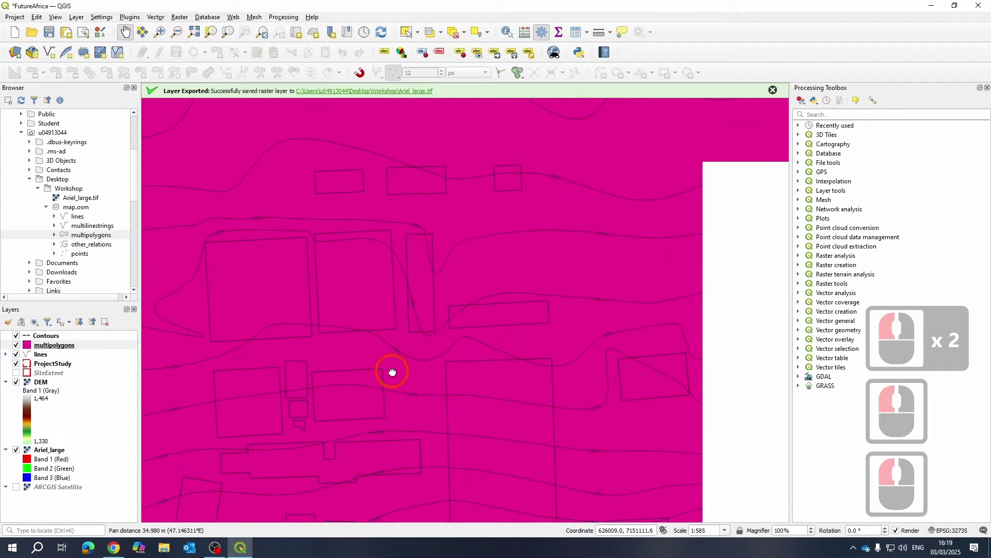
{"action": "scroll", "coordinate": [463, 232], "scroll_direction": "down", "scroll_amount": 2}
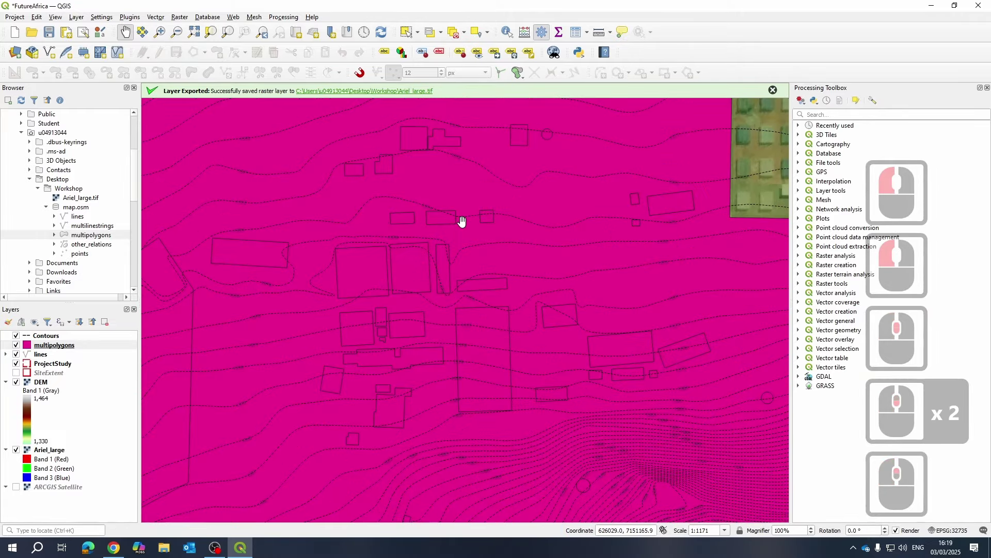
{"action": "right_click", "coordinate": [45, 347]}
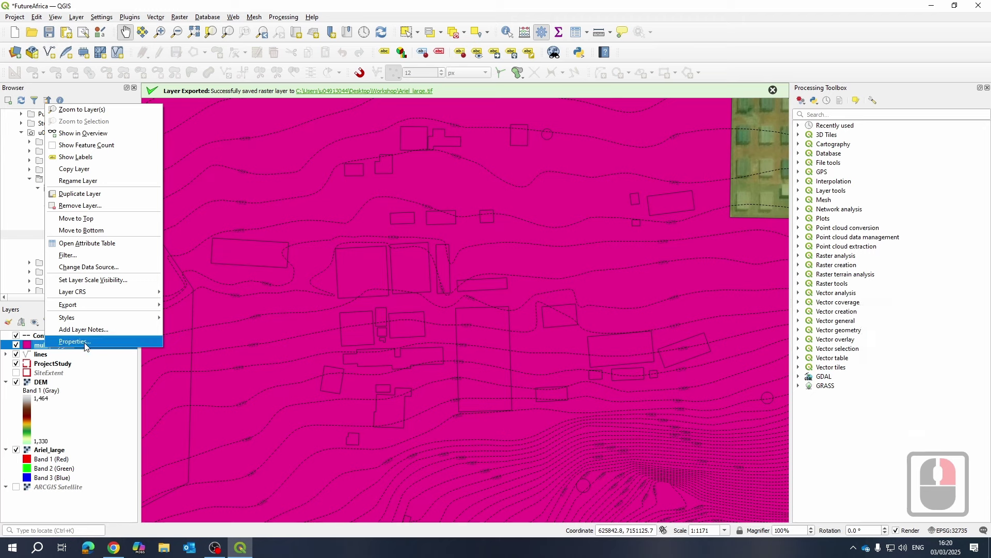
{"action": "left_click", "coordinate": [35, 349]}
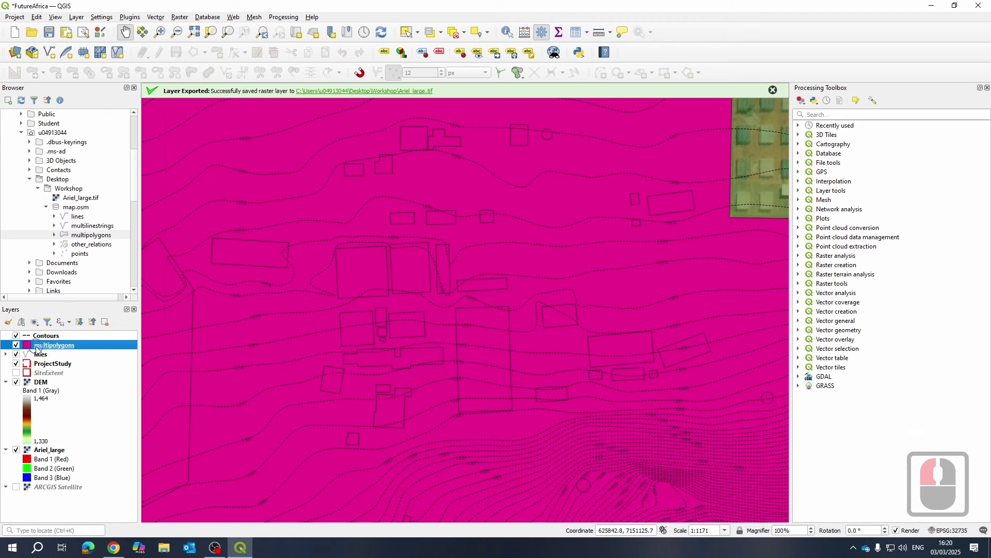
{"action": "right_click", "coordinate": [35, 349]}
{"action": "left_click", "coordinate": [76, 341]}
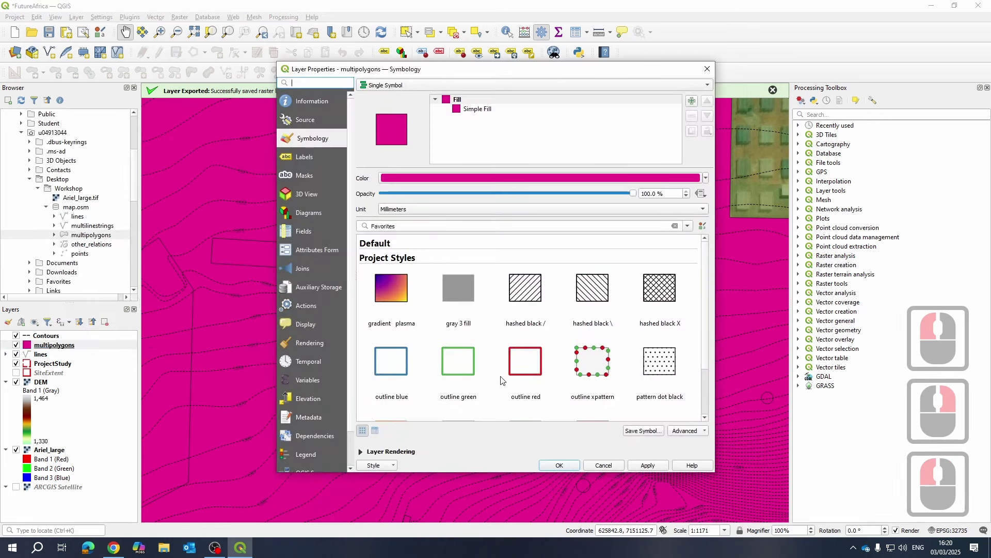
{"action": "mouse_move", "coordinate": [501, 381]}
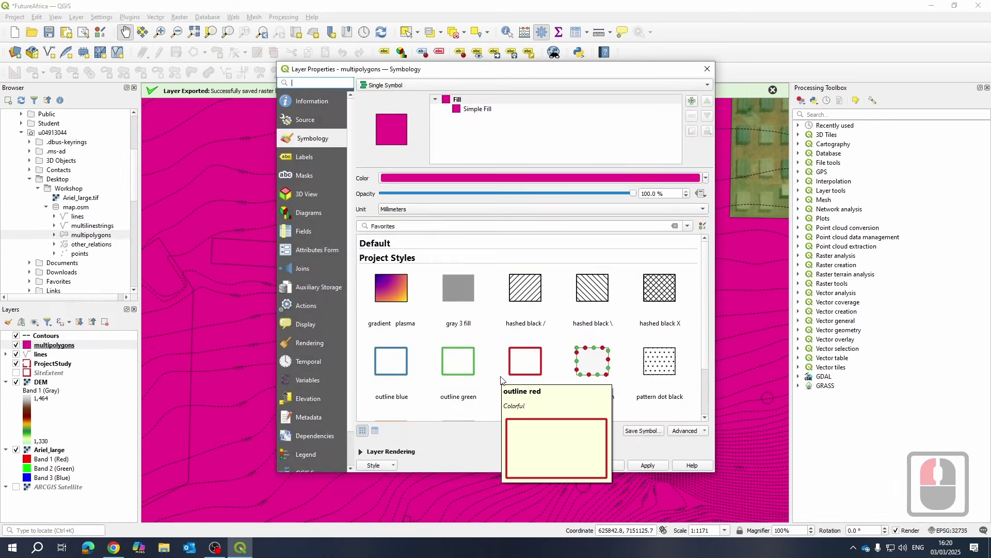
{"action": "key", "text": "Escape"}
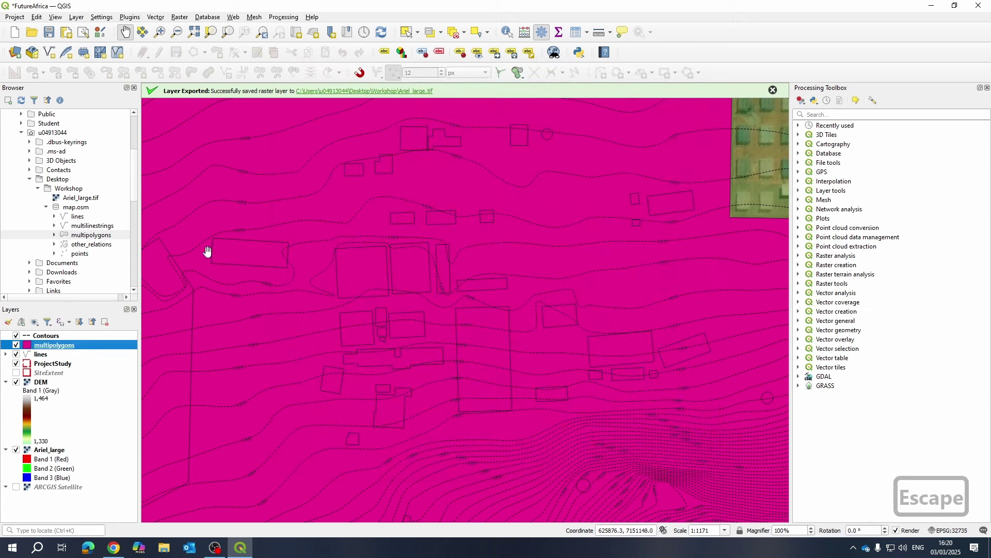
- Identify the multipolygons features at one of the adjoining greenhouse outlines to read their attributes
{"action": "left_click", "coordinate": [508, 32]}
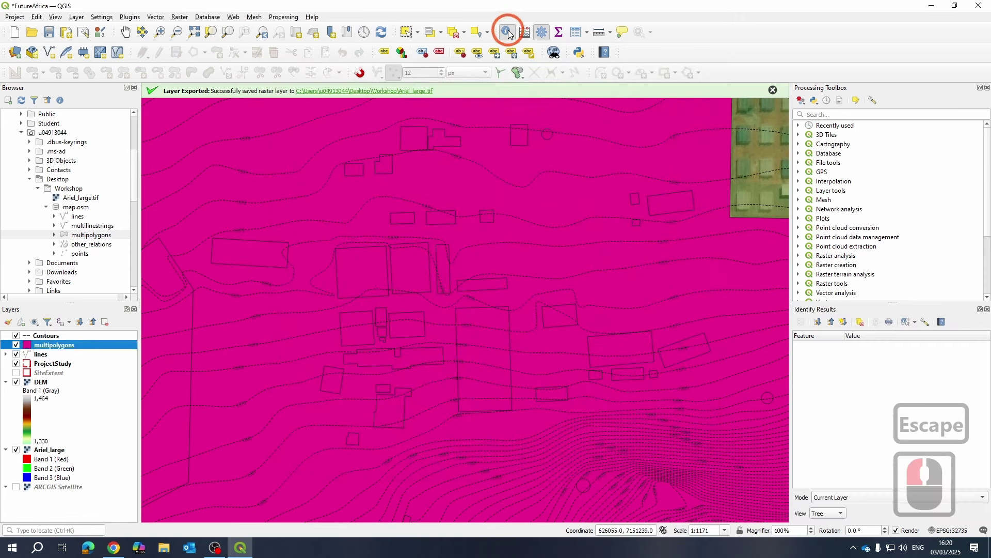
{"action": "left_click", "coordinate": [407, 269]}
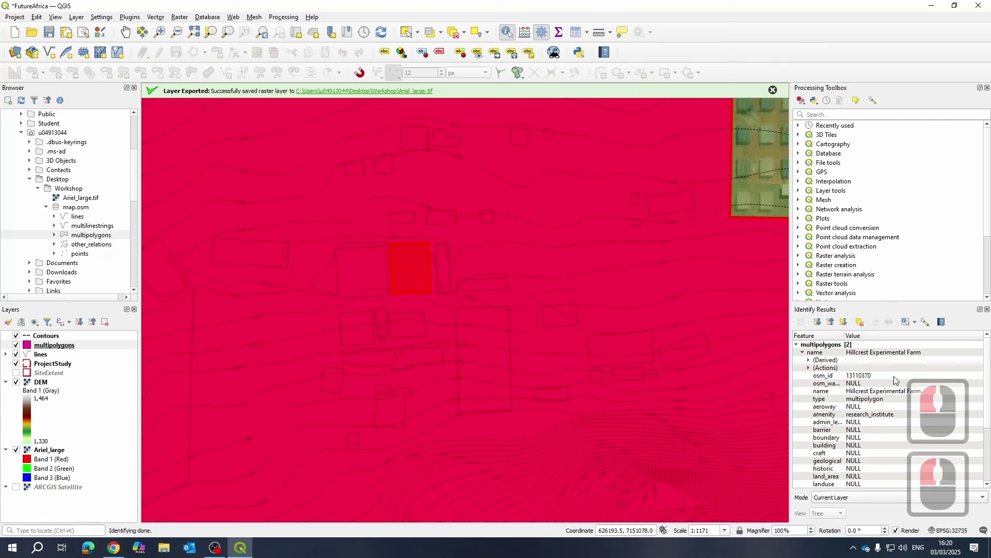
- Examine the identified Hillcrest Experimental Farm multipolygon's attributes and expand the second identified feature
{"action": "scroll", "coordinate": [902, 412], "scroll_direction": "up", "scroll_amount": 6}
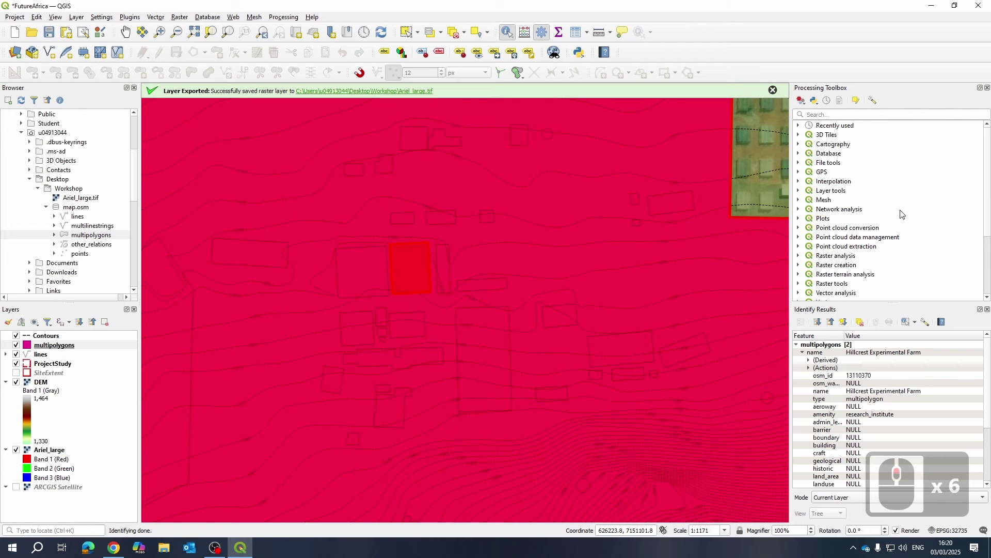
{"action": "left_click_drag", "start_coordinate": [918, 314], "coordinate": [530, 288]}
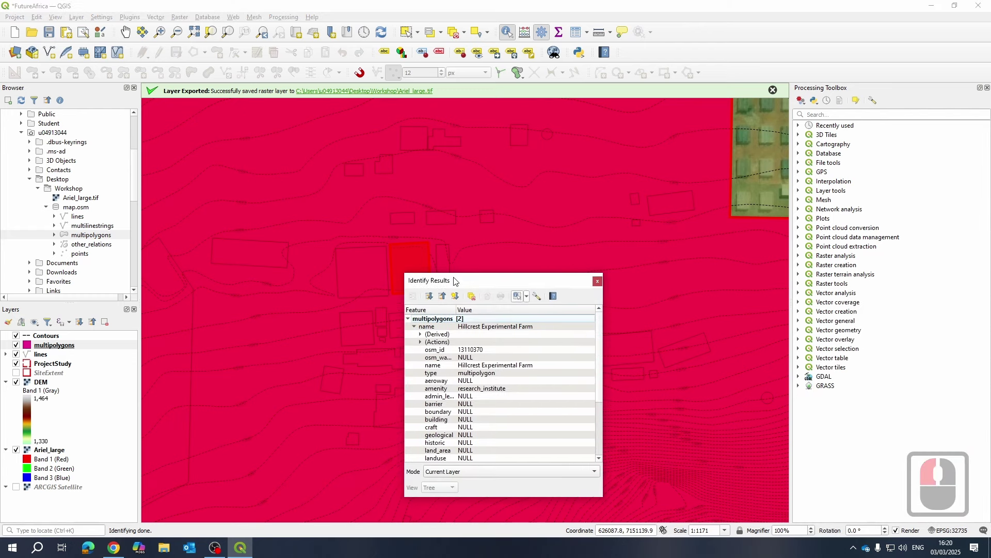
{"action": "left_click_drag", "start_coordinate": [511, 285], "coordinate": [909, 330]}
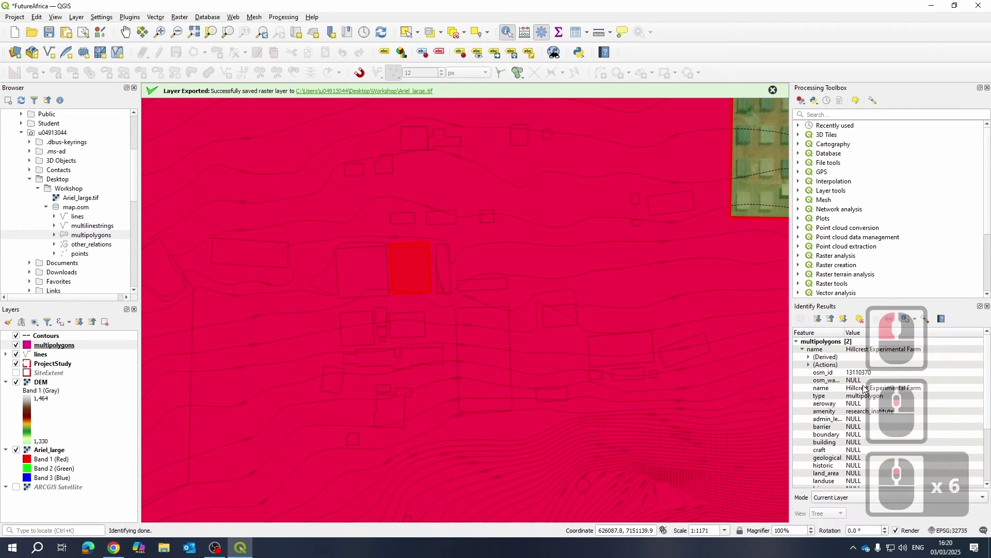
{"action": "scroll", "coordinate": [830, 373], "scroll_direction": "up", "scroll_amount": 3}
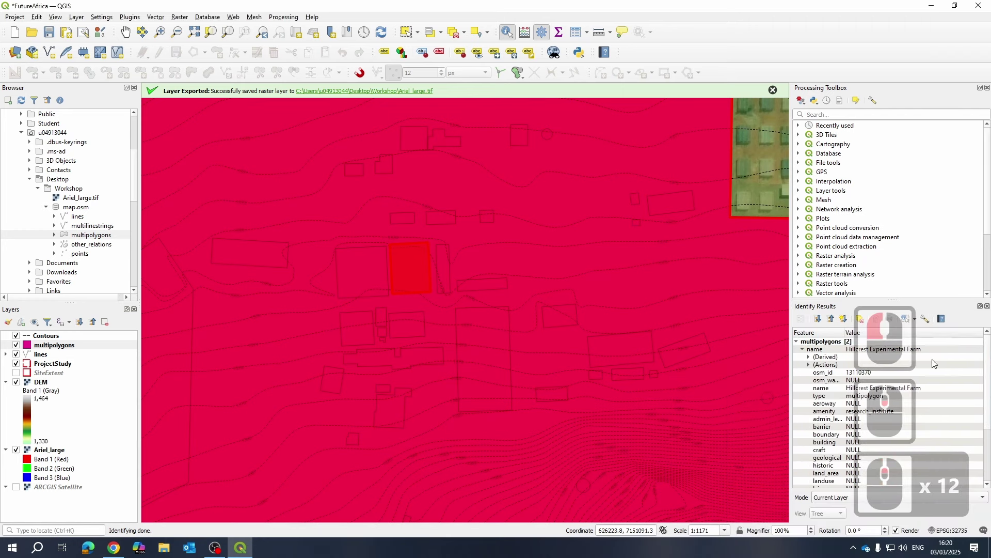
{"action": "left_click", "coordinate": [808, 365]}
{"action": "left_click", "coordinate": [808, 364]}
{"action": "scroll", "coordinate": [810, 372], "scroll_direction": "down", "scroll_amount": 8}
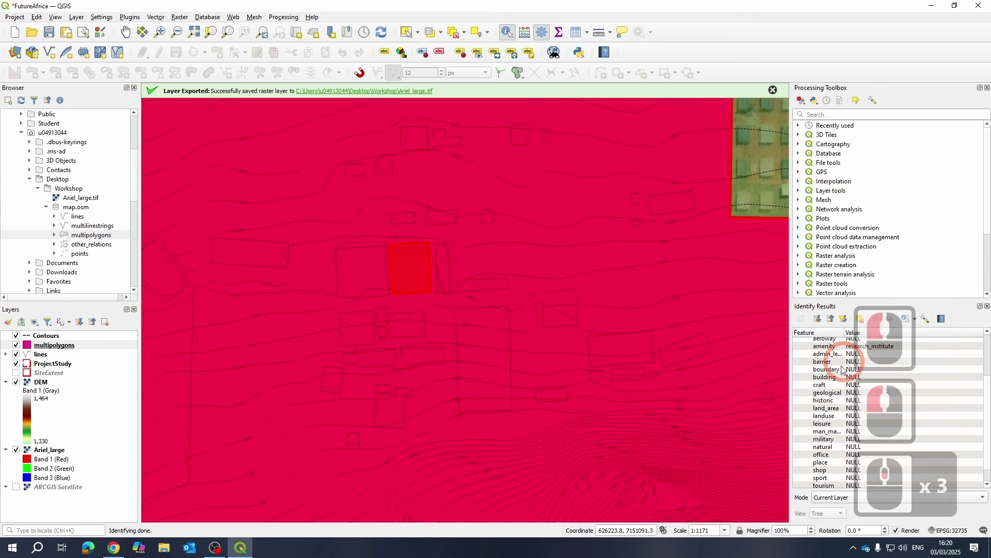
{"action": "scroll", "coordinate": [806, 486], "scroll_direction": "down", "scroll_amount": 7}
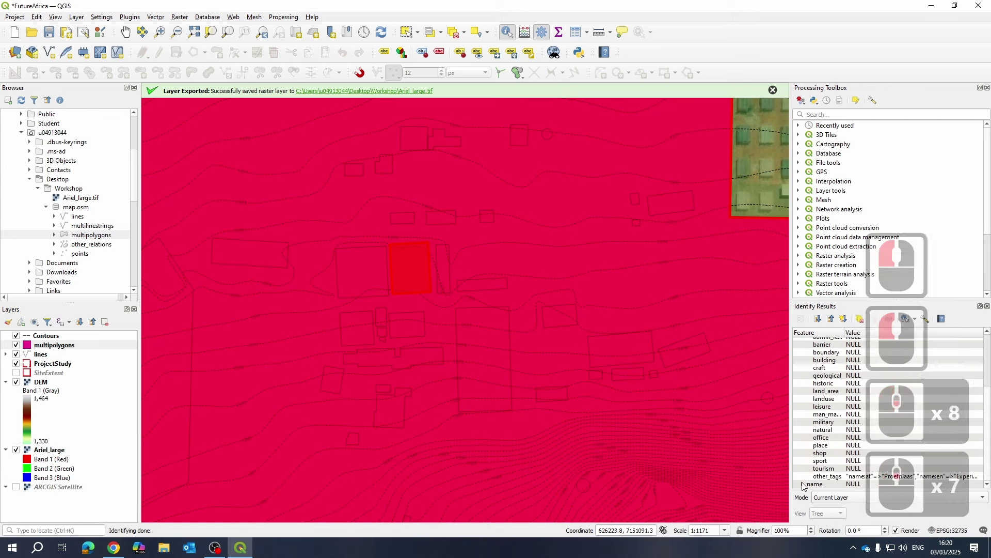
{"action": "left_click", "coordinate": [803, 484]}
- Open the attribute table of the multipolygons layer and look through its feature rows
{"action": "left_click_drag", "start_coordinate": [413, 279], "coordinate": [398, 397]}
{"action": "left_click", "coordinate": [577, 32]}
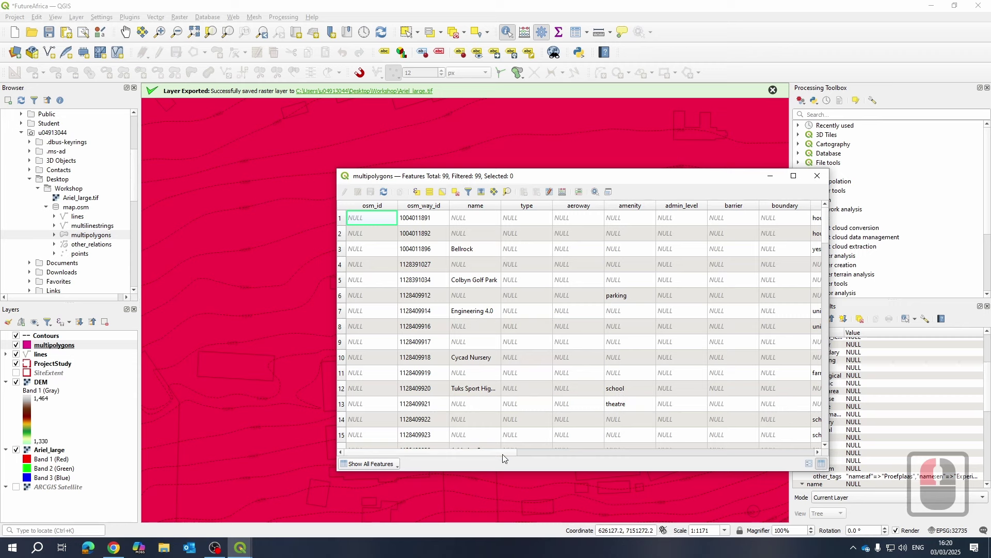
{"action": "left_click_drag", "start_coordinate": [504, 457], "coordinate": [434, 470]}
{"action": "left_click", "coordinate": [444, 469]}
{"action": "scroll", "coordinate": [640, 384], "scroll_direction": "down", "scroll_amount": 7}
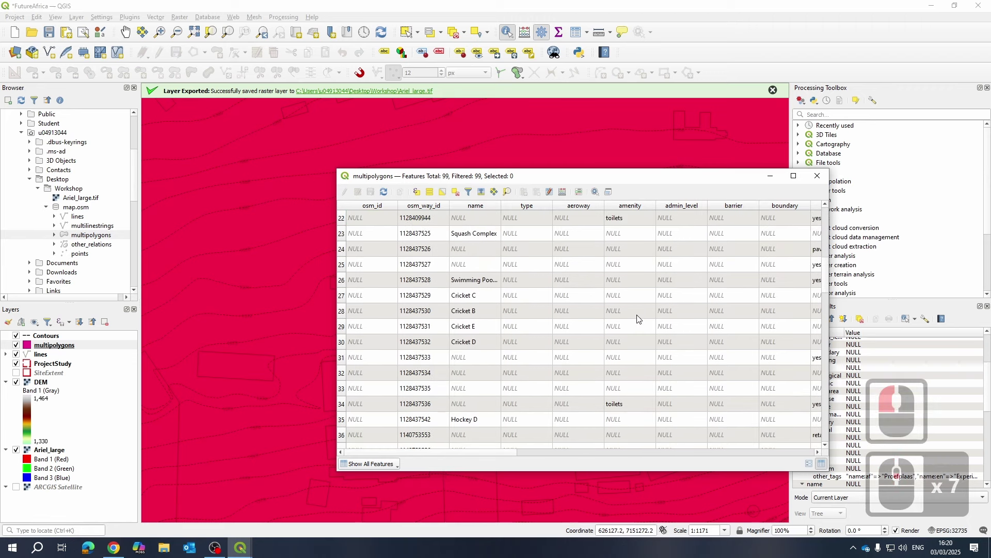
{"action": "scroll", "coordinate": [639, 382], "scroll_direction": "down", "scroll_amount": 10}
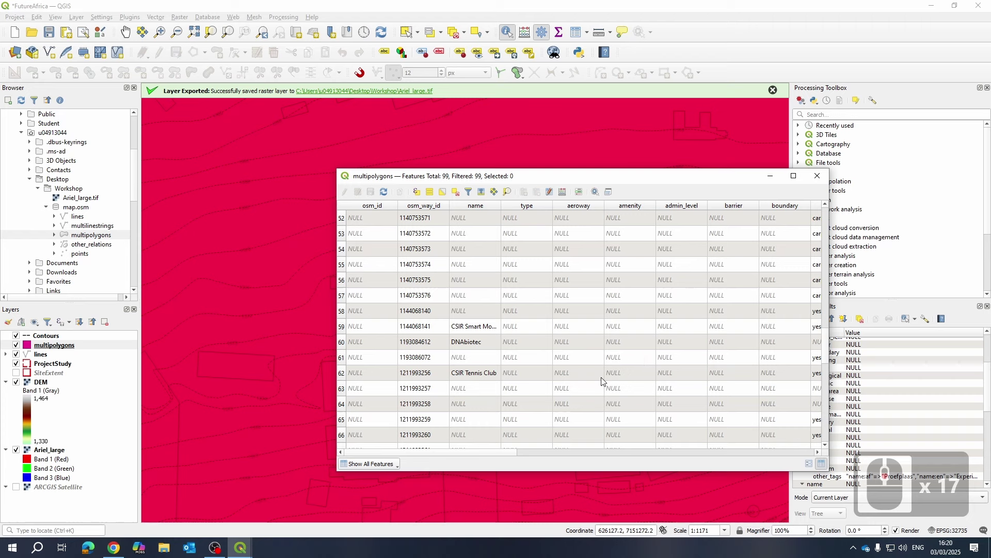
{"action": "scroll", "coordinate": [602, 381], "scroll_direction": "down", "scroll_amount": 7}
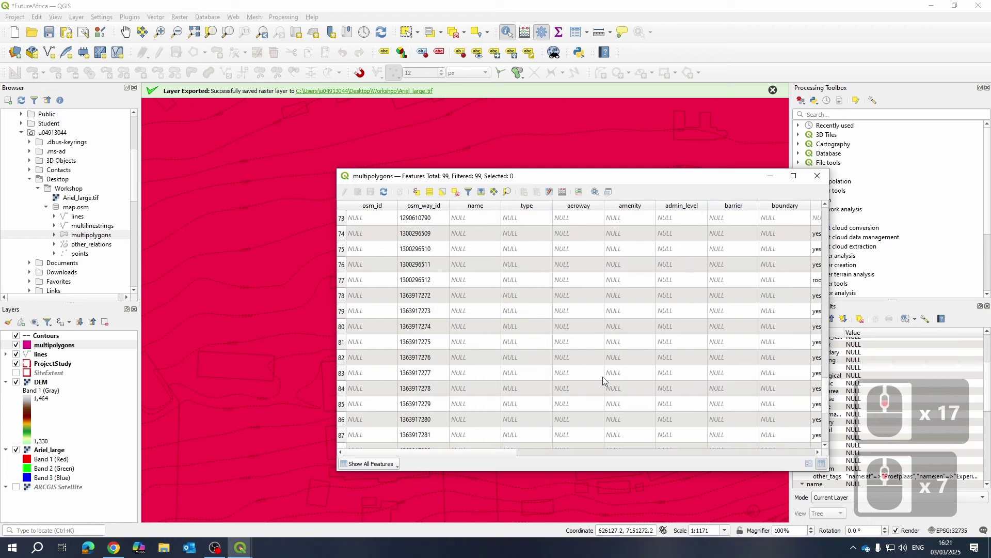
- Review the building column values in the multipolygons attribute table, and close the table
{"action": "left_click_drag", "start_coordinate": [484, 454], "coordinate": [578, 459]}
{"action": "scroll", "coordinate": [581, 281], "scroll_direction": "up", "scroll_amount": 6}
{"action": "scroll", "coordinate": [581, 281], "scroll_direction": "up", "scroll_amount": 20}
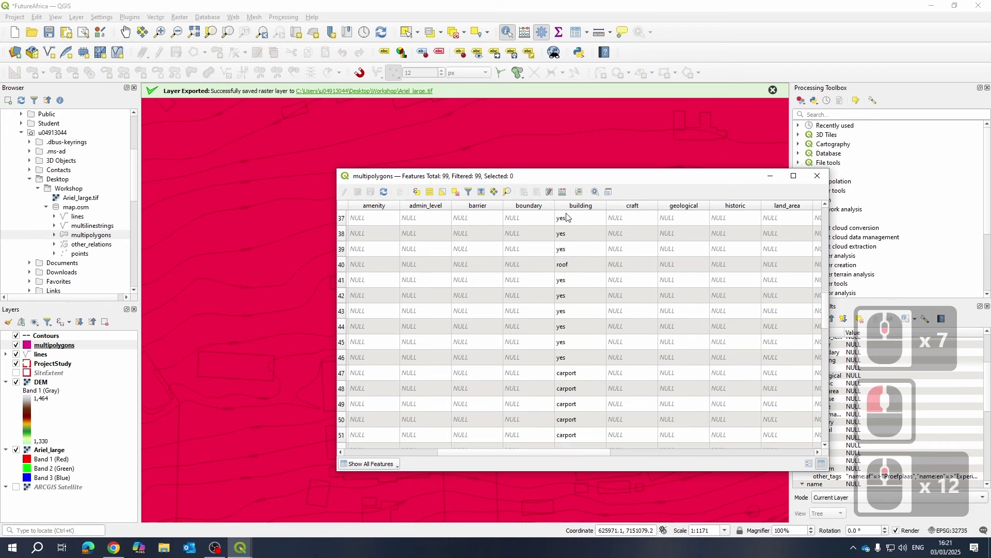
{"action": "scroll", "coordinate": [579, 234], "scroll_direction": "up", "scroll_amount": 1}
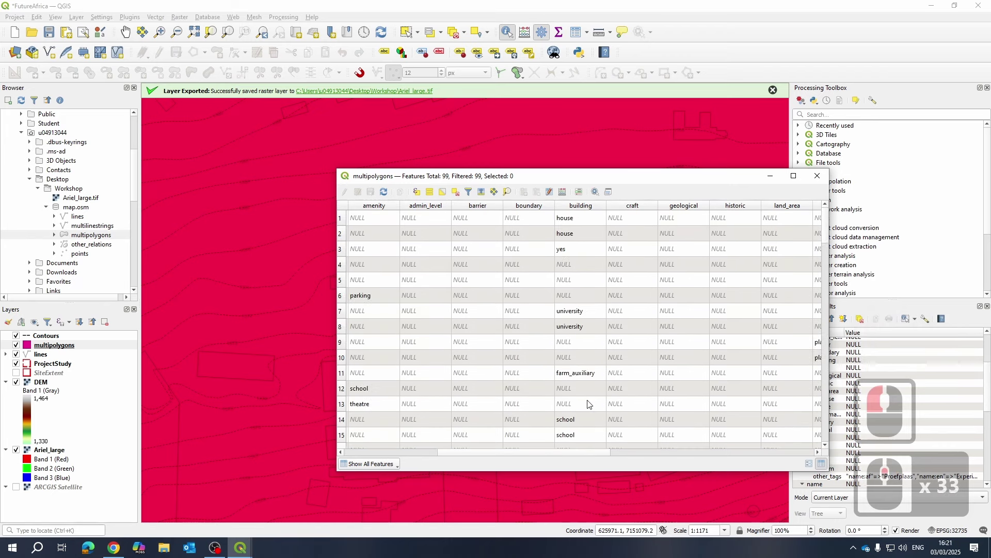
{"action": "scroll", "coordinate": [589, 282], "scroll_direction": "down", "scroll_amount": 17}
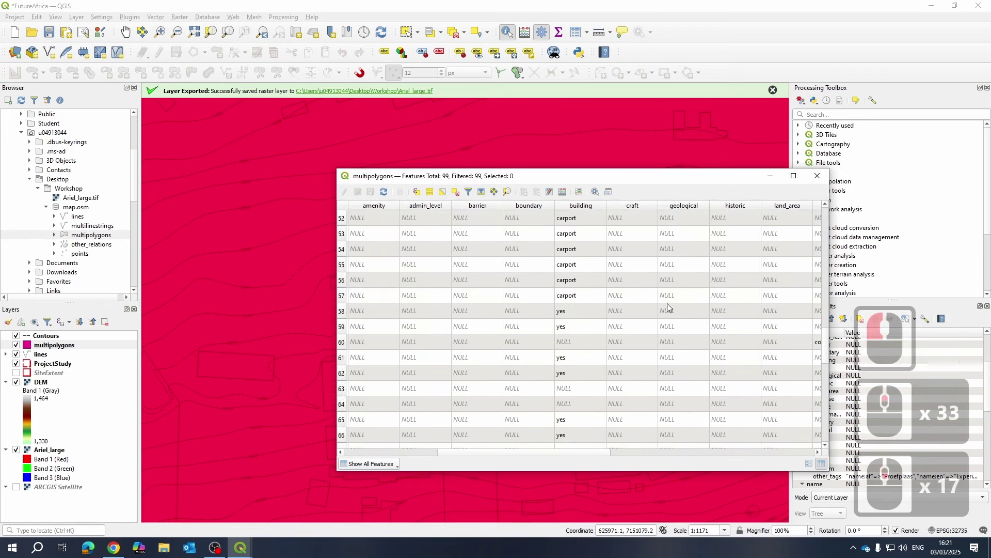
{"action": "left_click", "coordinate": [817, 176]}
- Clear the identified feature highlight by identifying an empty area outside the mapped polygons
{"action": "scroll", "coordinate": [499, 290], "scroll_direction": "down", "scroll_amount": 3}
{"action": "left_click_drag", "start_coordinate": [553, 337], "coordinate": [435, 445]}
{"action": "key", "text": "Escape"}
{"action": "left_click", "coordinate": [173, 188]}
{"action": "key", "text": "Escape"}
{"action": "left_click", "coordinate": [54, 412]}
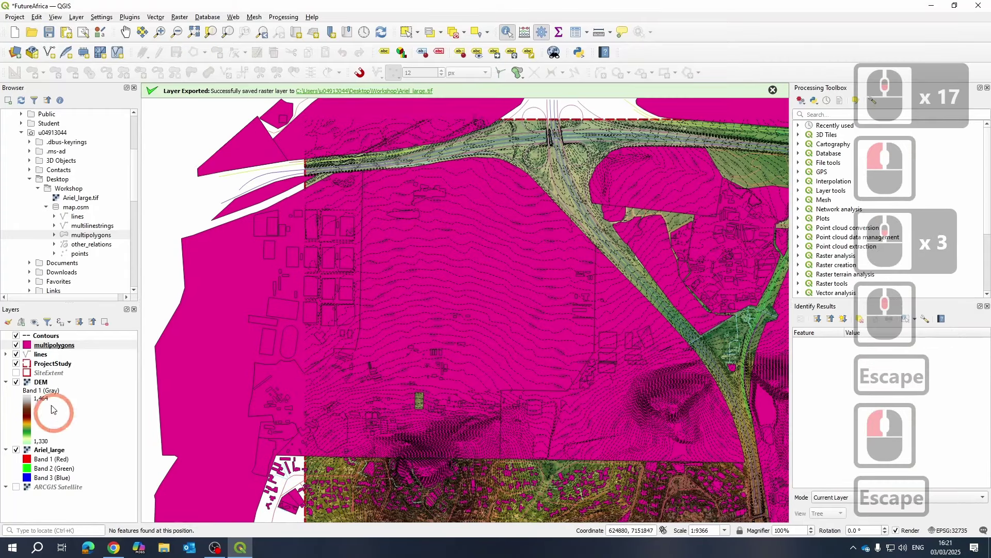
- Apply the gray 3 fill symbol to the multipolygons layer in its symbology properties
{"action": "right_click", "coordinate": [45, 345]}
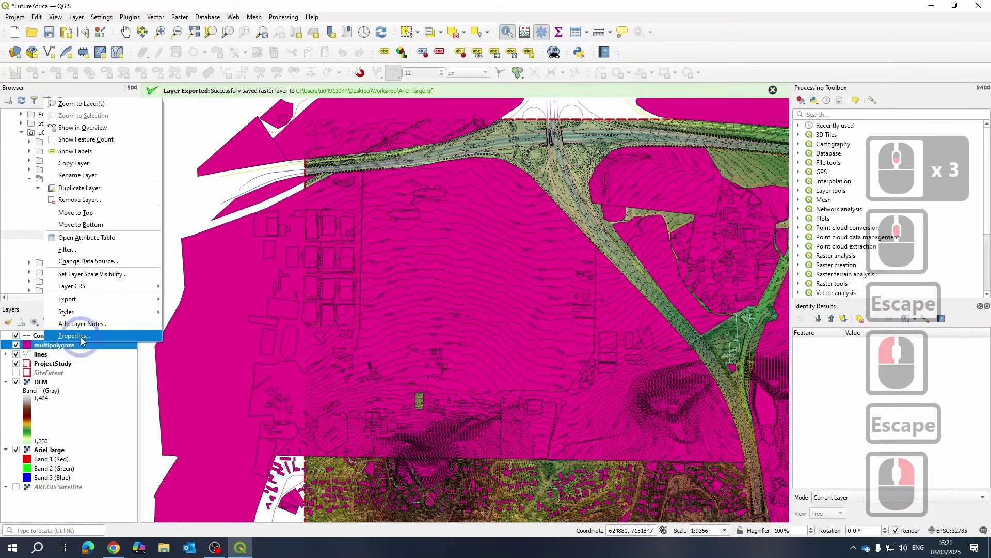
{"action": "left_click", "coordinate": [222, 329]}
{"action": "left_click", "coordinate": [340, 307]}
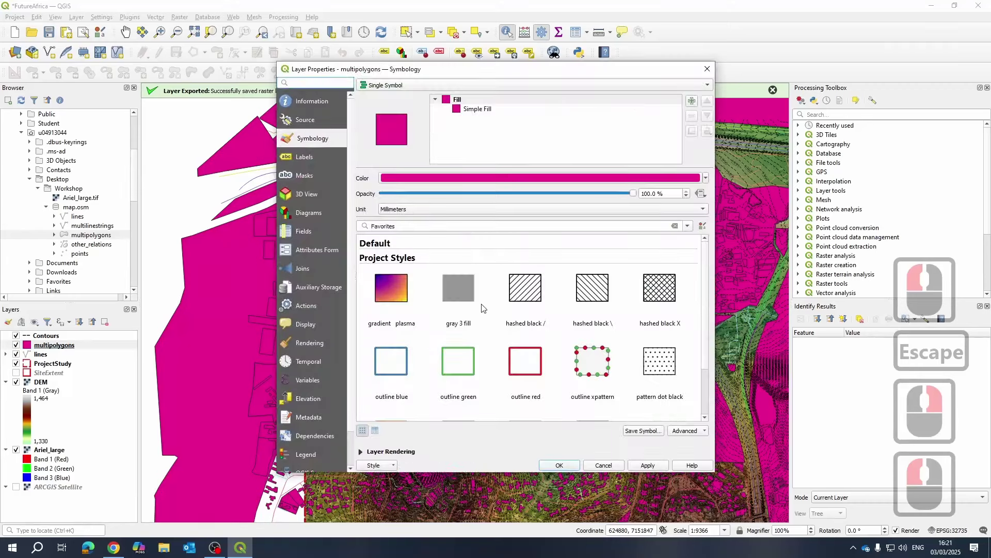
{"action": "left_click", "coordinate": [463, 289]}
{"action": "left_click", "coordinate": [646, 466]}
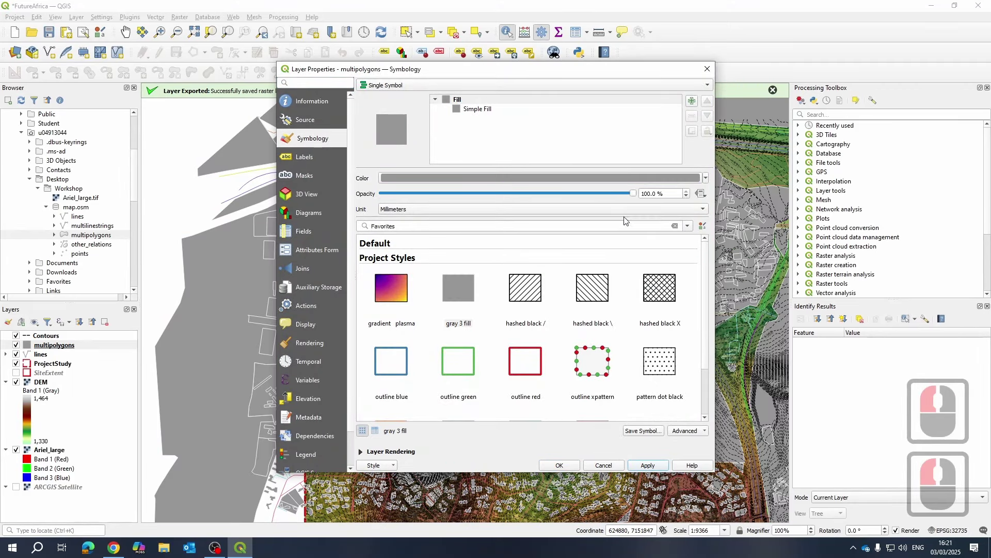
- Set the multipolygons fill symbol's opacity to 70.6% and accept the layer properties
{"action": "left_click_drag", "start_coordinate": [632, 194], "coordinate": [626, 194]}
{"action": "left_click_drag", "start_coordinate": [531, 197], "coordinate": [524, 203]}
{"action": "left_click", "coordinate": [648, 464]}
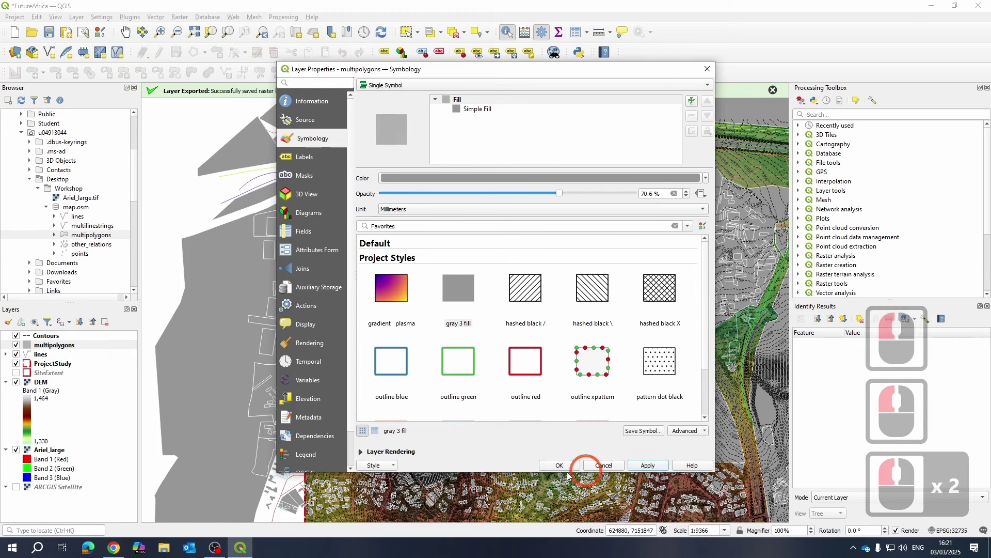
{"action": "left_click", "coordinate": [559, 465]}
- Inspect the semi-transparent multipolygons over the aerial imagery, from the eastern buildings to the sports fields in the west
{"action": "scroll", "coordinate": [553, 277], "scroll_direction": "up", "scroll_amount": 2}
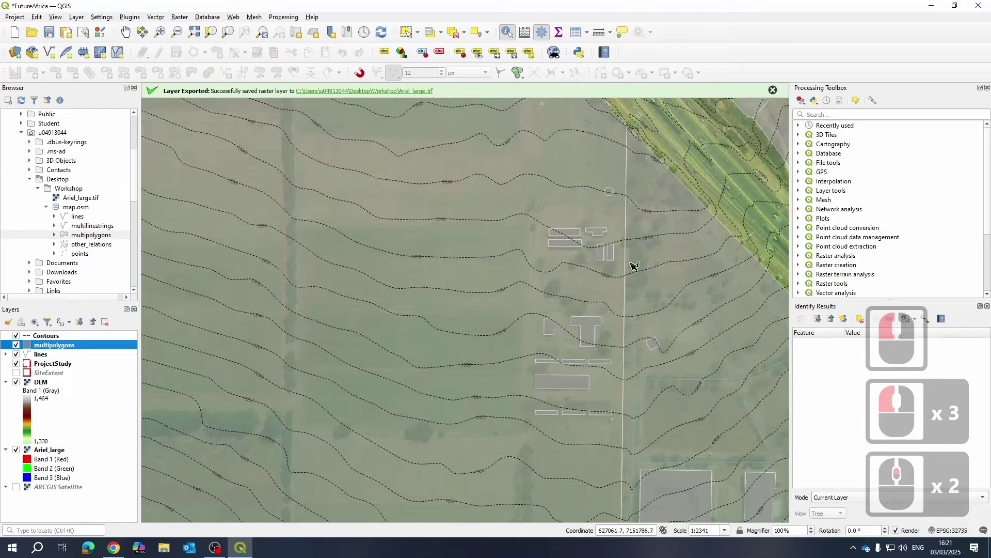
{"action": "scroll", "coordinate": [572, 380], "scroll_direction": "up", "scroll_amount": 2}
{"action": "scroll", "coordinate": [447, 280], "scroll_direction": "down", "scroll_amount": 3}
{"action": "scroll", "coordinate": [448, 279], "scroll_direction": "down", "scroll_amount": 1}
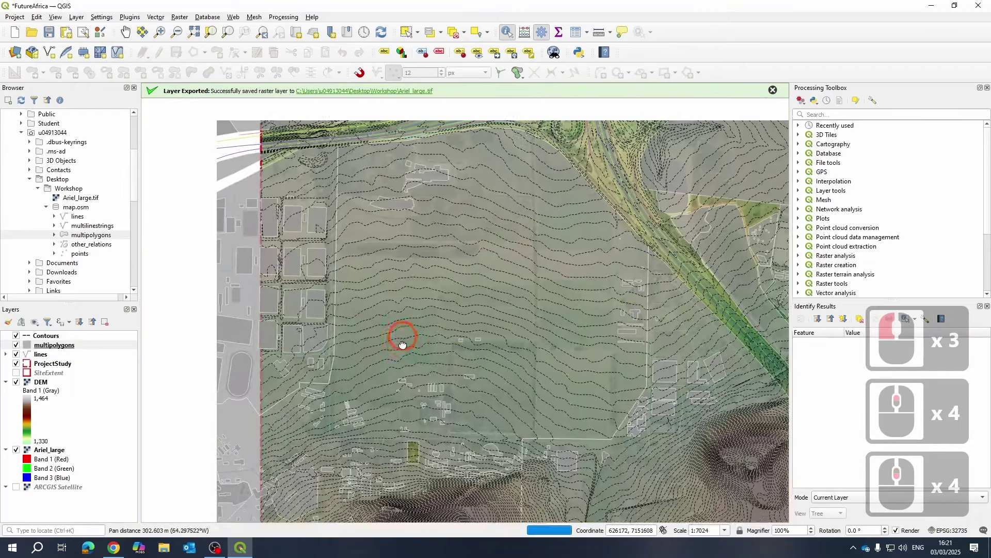
{"action": "left_click_drag", "start_coordinate": [399, 332], "coordinate": [408, 197]}
{"action": "scroll", "coordinate": [301, 270], "scroll_direction": "up", "scroll_amount": 1}
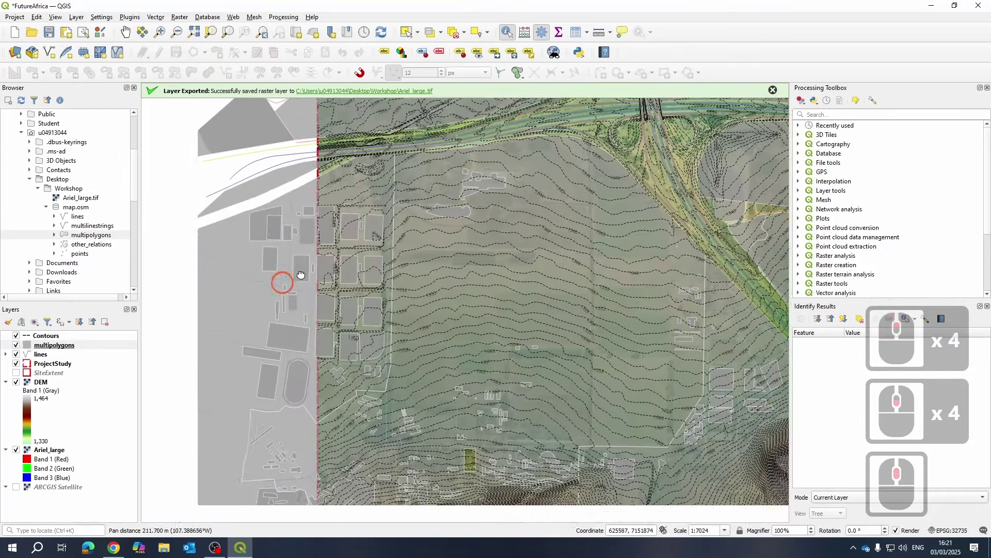
{"action": "left_click_drag", "start_coordinate": [301, 270], "coordinate": [345, 250]}
{"action": "scroll", "coordinate": [389, 238], "scroll_direction": "up", "scroll_amount": 2}
{"action": "scroll", "coordinate": [321, 283], "scroll_direction": "up", "scroll_amount": 2}
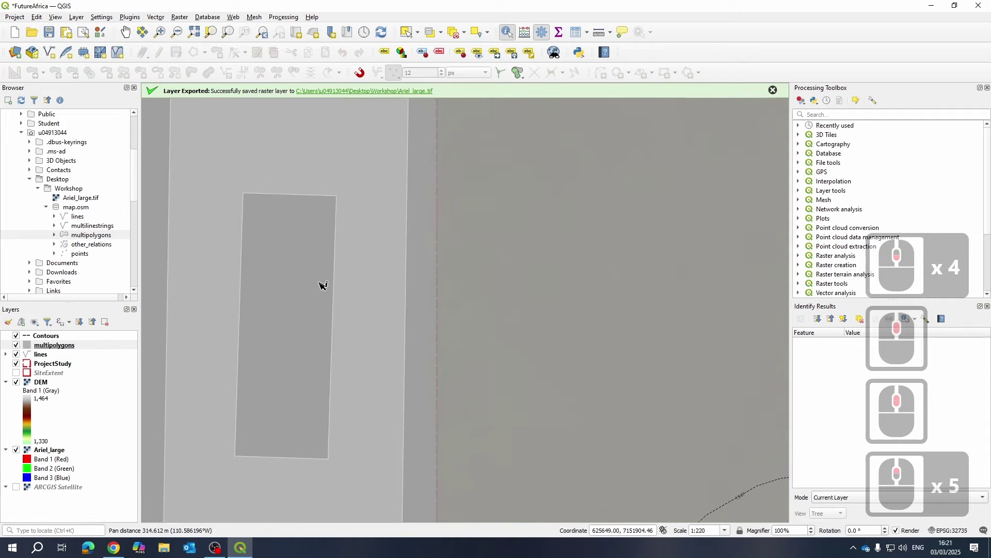
{"action": "scroll", "coordinate": [361, 277], "scroll_direction": "down", "scroll_amount": 4}
{"action": "scroll", "coordinate": [457, 273], "scroll_direction": "up", "scroll_amount": 4}
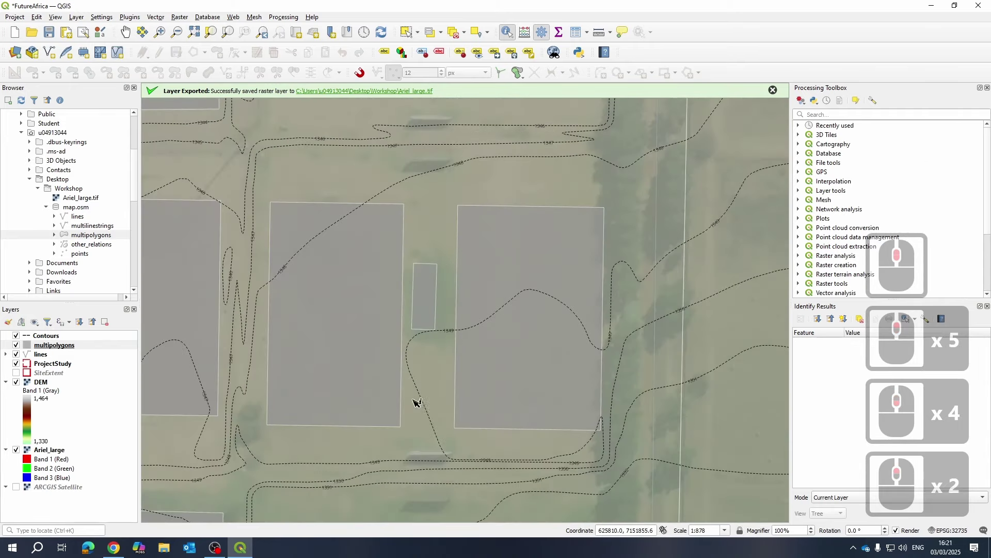
{"action": "scroll", "coordinate": [454, 292], "scroll_direction": "down", "scroll_amount": 2}
- Identify the small rectangle between the two large sports fields and read through its attributes
{"action": "left_click", "coordinate": [455, 294]}
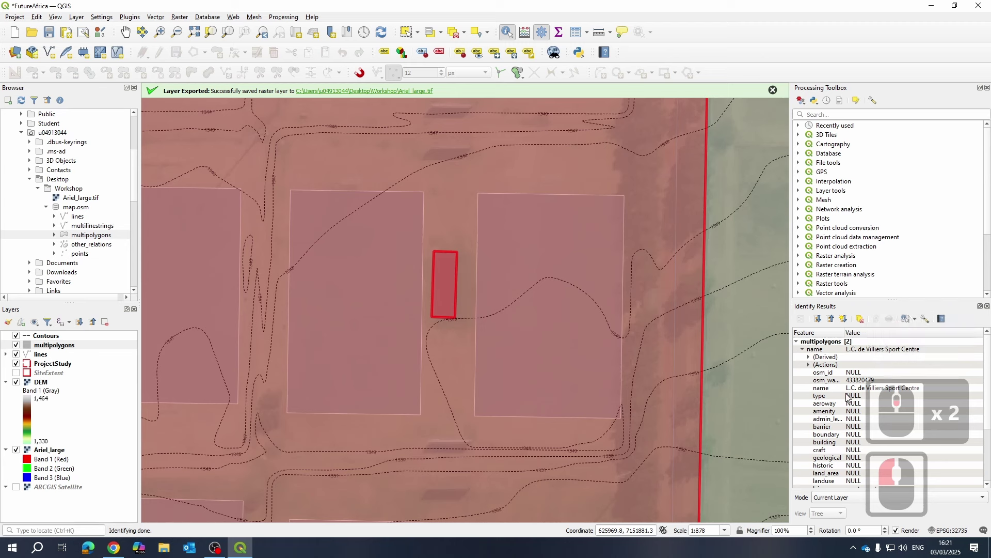
{"action": "scroll", "coordinate": [906, 390], "scroll_direction": "down", "scroll_amount": 2}
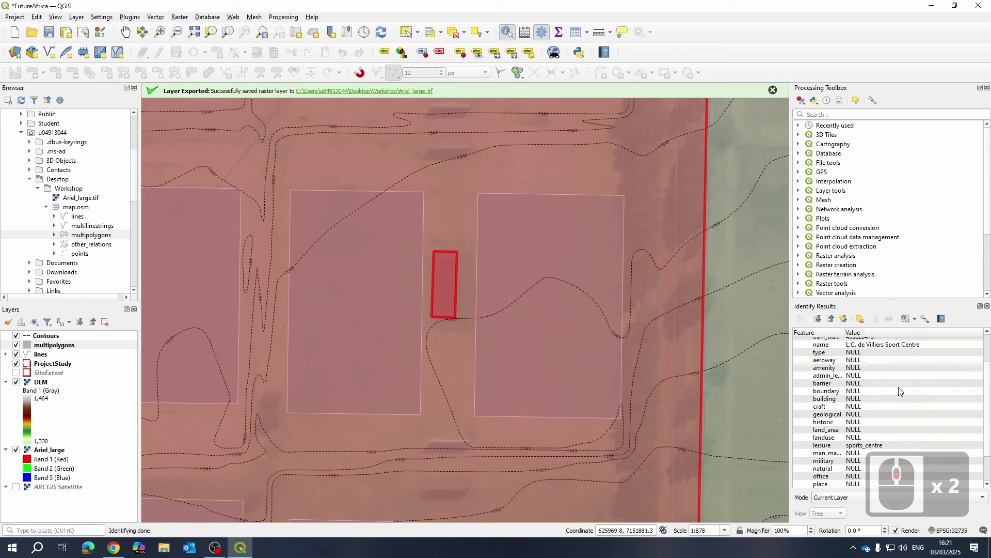
{"action": "scroll", "coordinate": [877, 436], "scroll_direction": "down", "scroll_amount": 2}
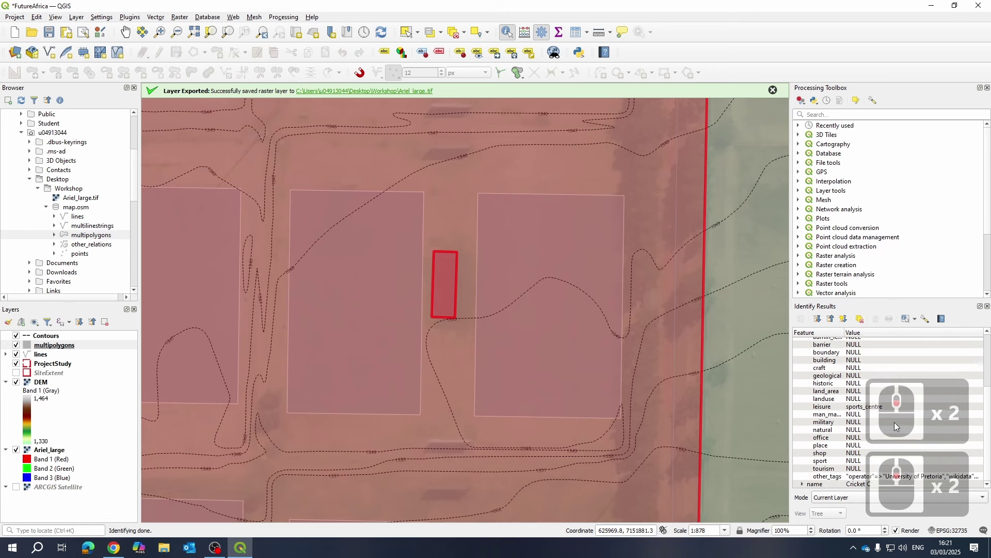
{"action": "scroll", "coordinate": [827, 456], "scroll_direction": "up", "scroll_amount": 1}
{"action": "scroll", "coordinate": [860, 371], "scroll_direction": "up", "scroll_amount": 3}
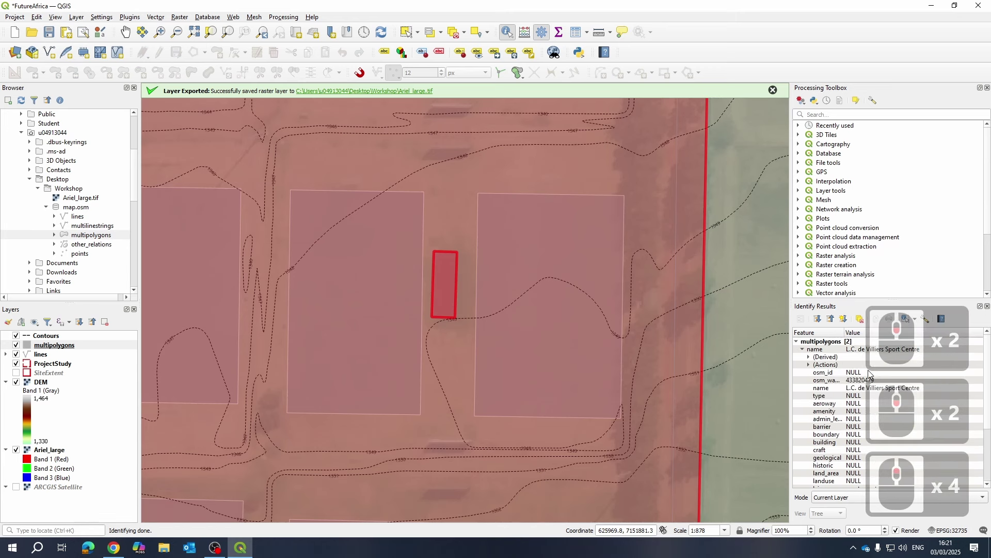
- Identify the large sports fields on both sides of the small rectangle and the sports centre area around them
{"action": "left_click", "coordinate": [546, 263]}
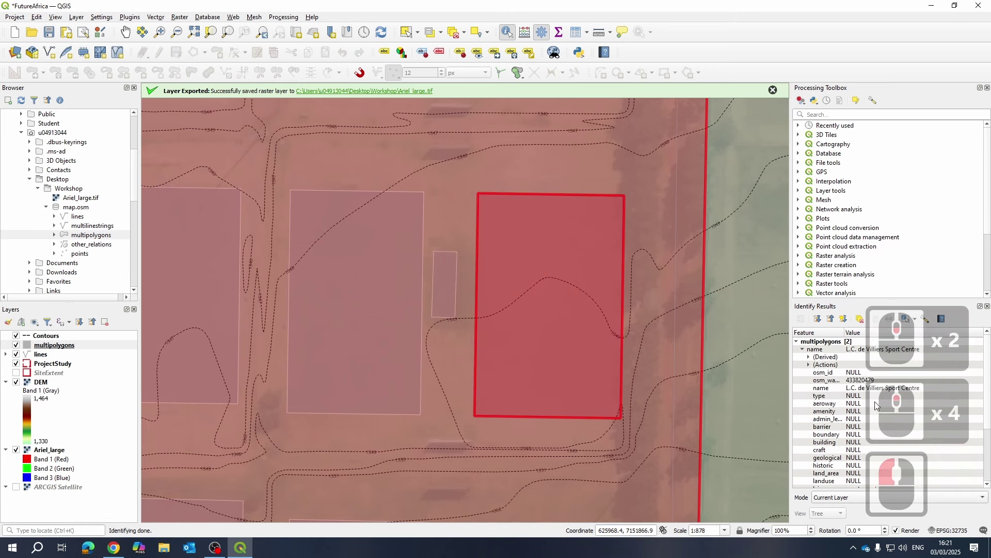
{"action": "scroll", "coordinate": [860, 405], "scroll_direction": "down", "scroll_amount": 1}
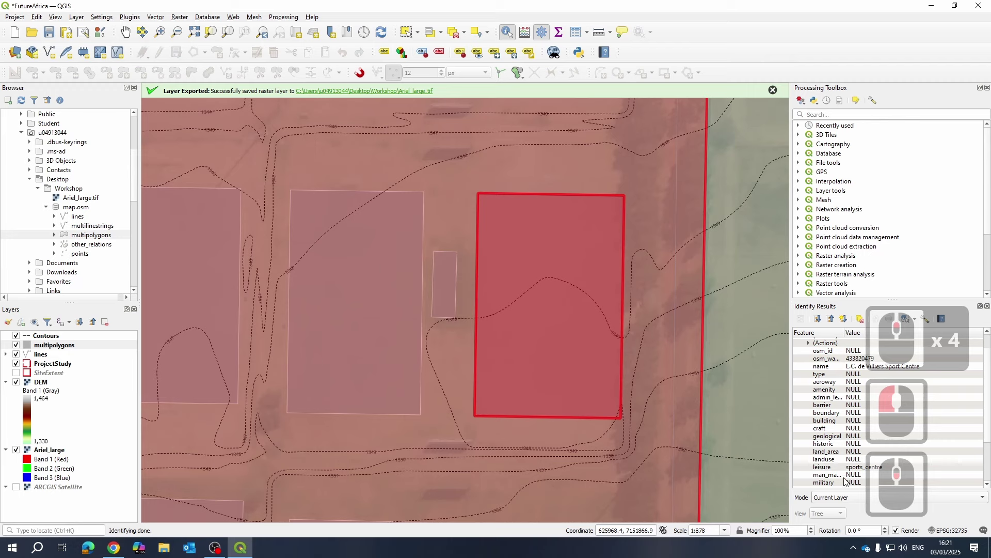
{"action": "left_click", "coordinate": [399, 356]}
{"action": "left_click", "coordinate": [644, 298]}
- Identify the notched building southeast of the sports centre and read through its attributes
{"action": "scroll", "coordinate": [594, 325], "scroll_direction": "down", "scroll_amount": 3}
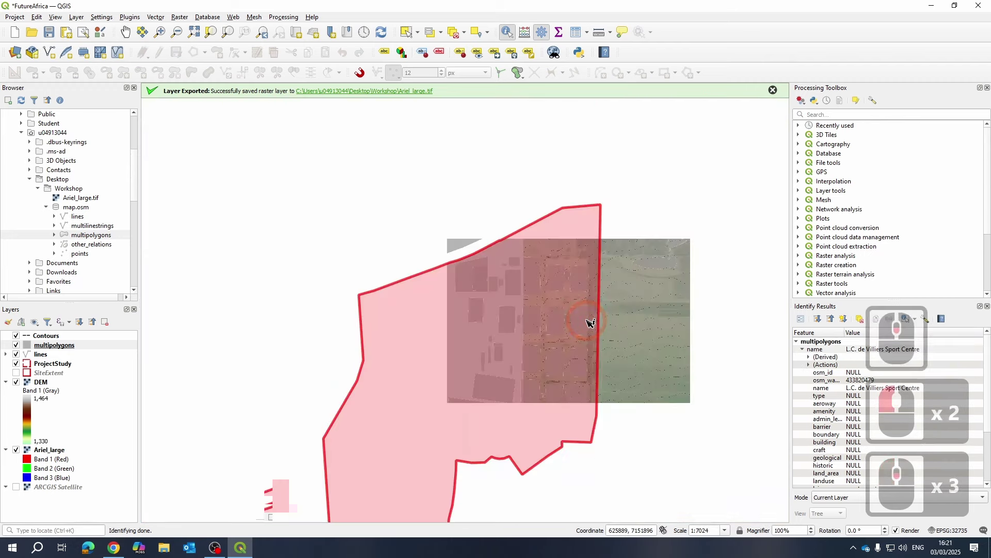
{"action": "left_click_drag", "start_coordinate": [568, 332], "coordinate": [435, 191]}
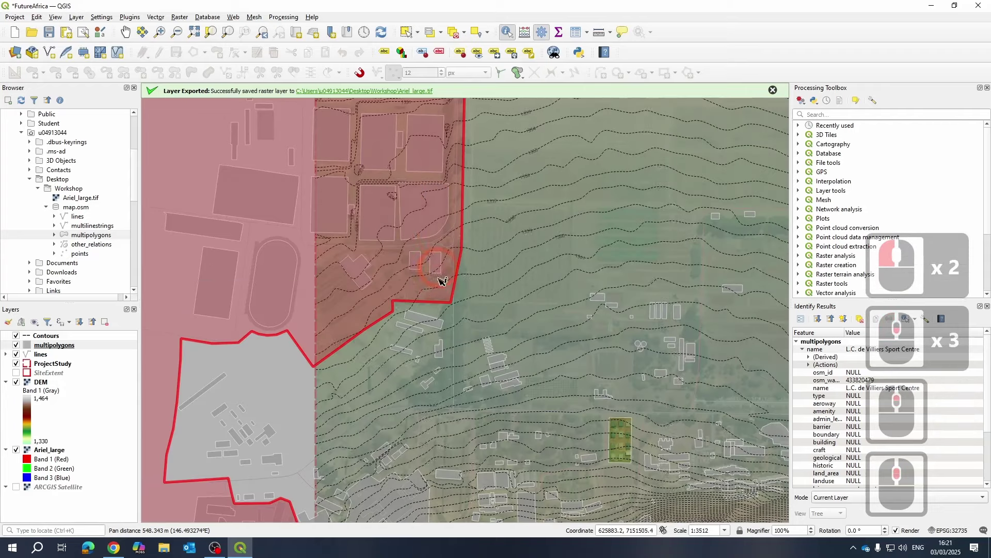
{"action": "scroll", "coordinate": [441, 282], "scroll_direction": "up", "scroll_amount": 1}
{"action": "scroll", "coordinate": [515, 342], "scroll_direction": "up", "scroll_amount": 3}
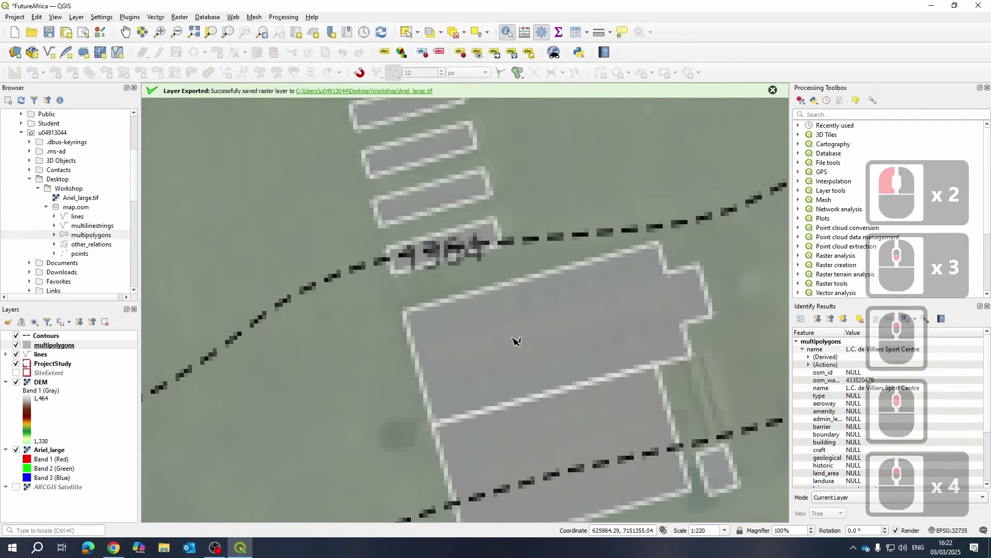
{"action": "left_click", "coordinate": [514, 341]}
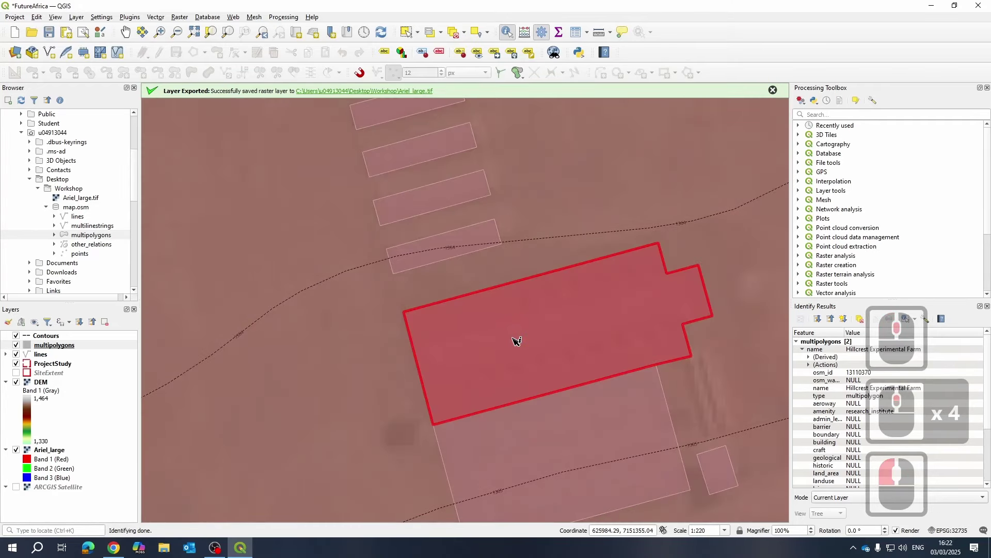
{"action": "scroll", "coordinate": [872, 423], "scroll_direction": "down", "scroll_amount": 3}
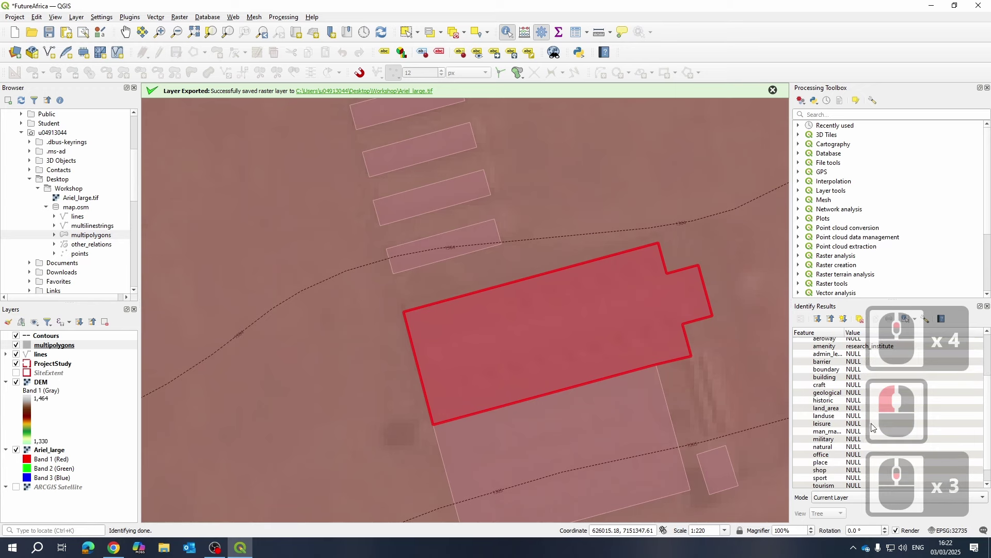
{"action": "scroll", "coordinate": [849, 469], "scroll_direction": "down", "scroll_amount": 2}
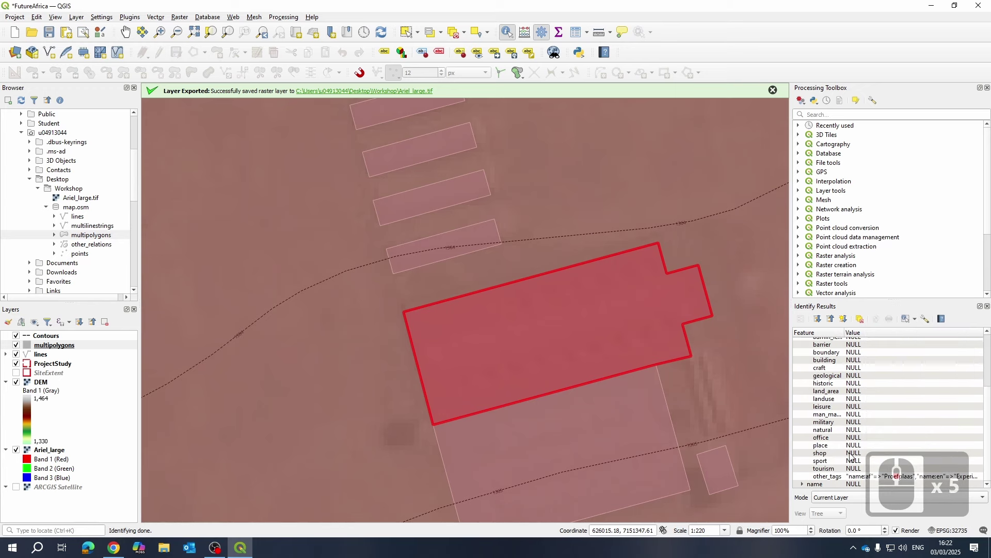
- Identify the rectangular building directly south of the notched building
{"action": "scroll", "coordinate": [838, 447], "scroll_direction": "up", "scroll_amount": 4}
{"action": "left_click", "coordinate": [642, 467]}
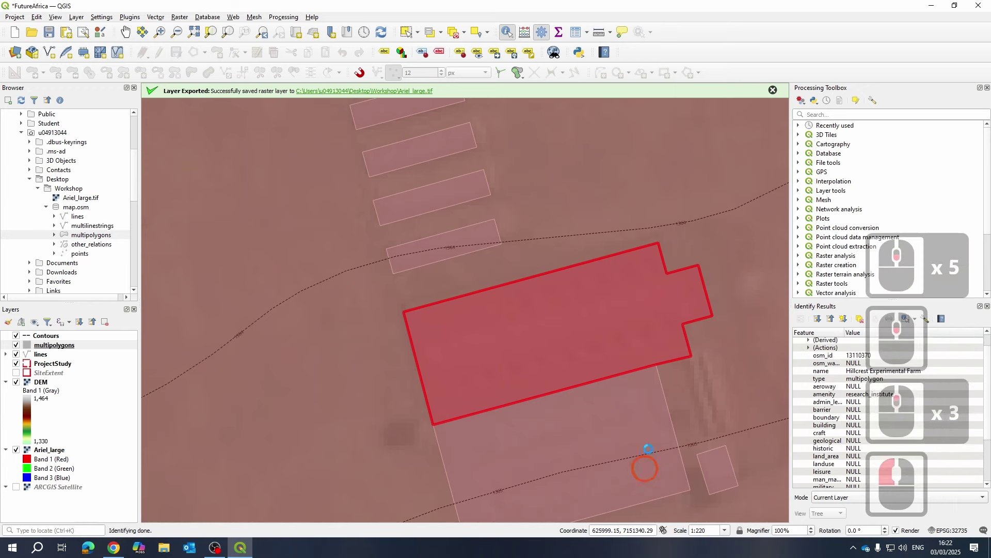
{"action": "scroll", "coordinate": [638, 324], "scroll_direction": "down", "scroll_amount": 2}
- Hide the DEM layer and compare the building polygons with the aerial imagery
{"action": "left_click_drag", "start_coordinate": [572, 356], "coordinate": [425, 325]}
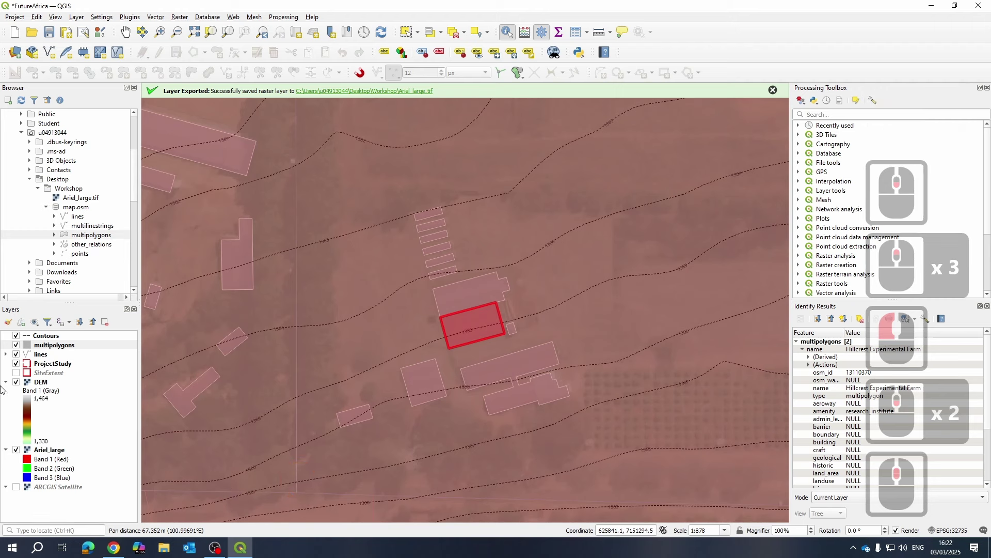
{"action": "left_click", "coordinate": [16, 383]}
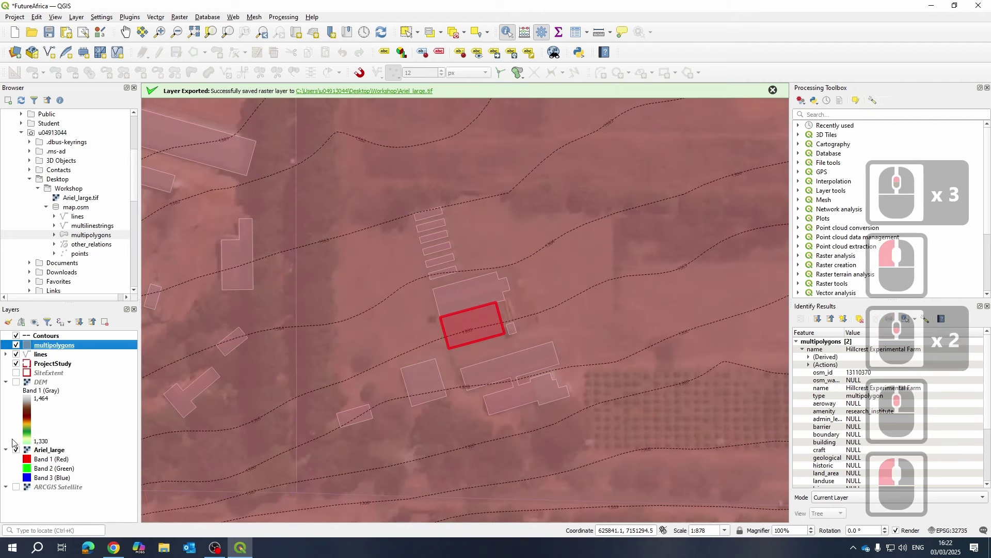
{"action": "scroll", "coordinate": [471, 337], "scroll_direction": "up", "scroll_amount": 1}
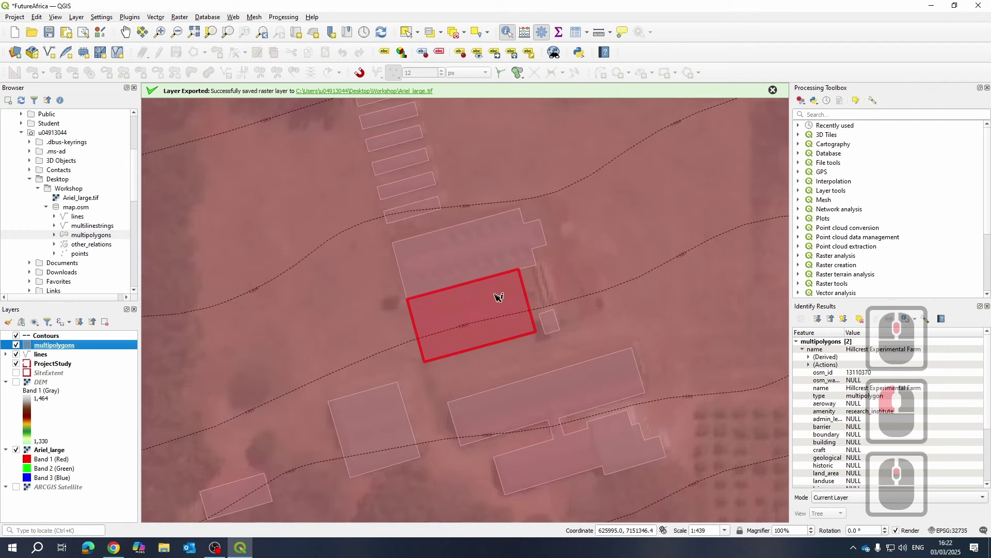
{"action": "scroll", "coordinate": [536, 300], "scroll_direction": "down", "scroll_amount": 1}
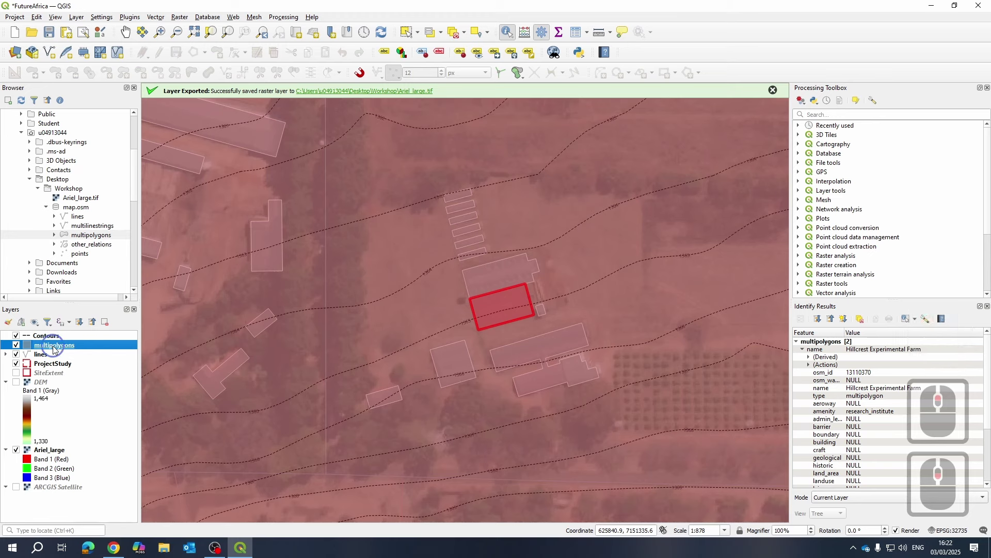
- Set the opacity of the multipolygons layer's fill symbol to 30% and apply it
{"action": "right_click", "coordinate": [52, 349]}
{"action": "left_click", "coordinate": [129, 337]}
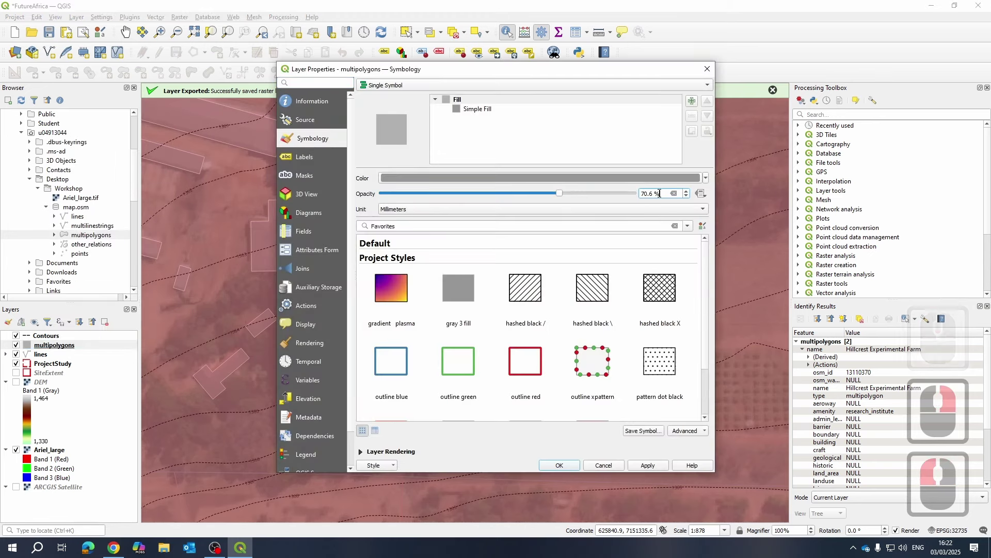
{"action": "left_click_drag", "start_coordinate": [659, 193], "coordinate": [637, 195]}
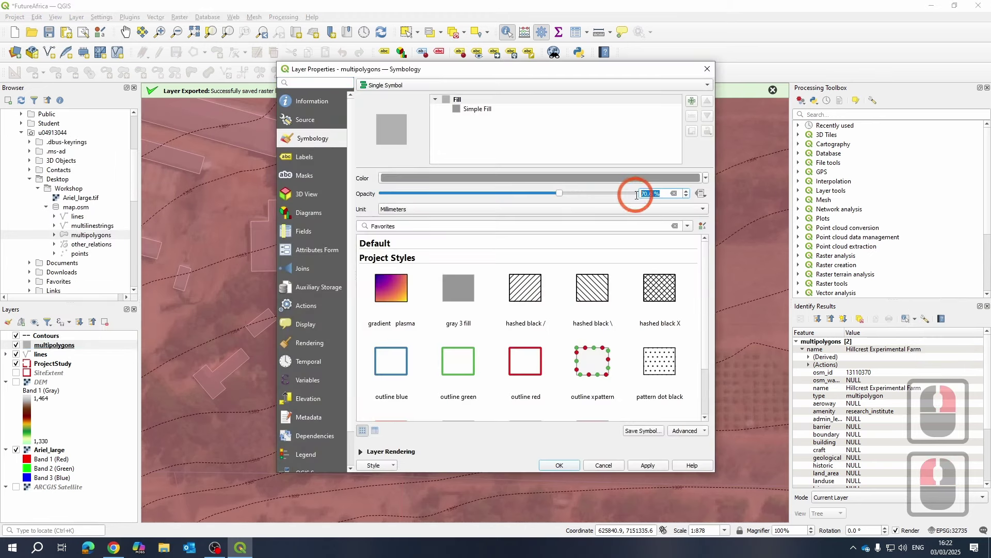
{"action": "type", "text": "30"}
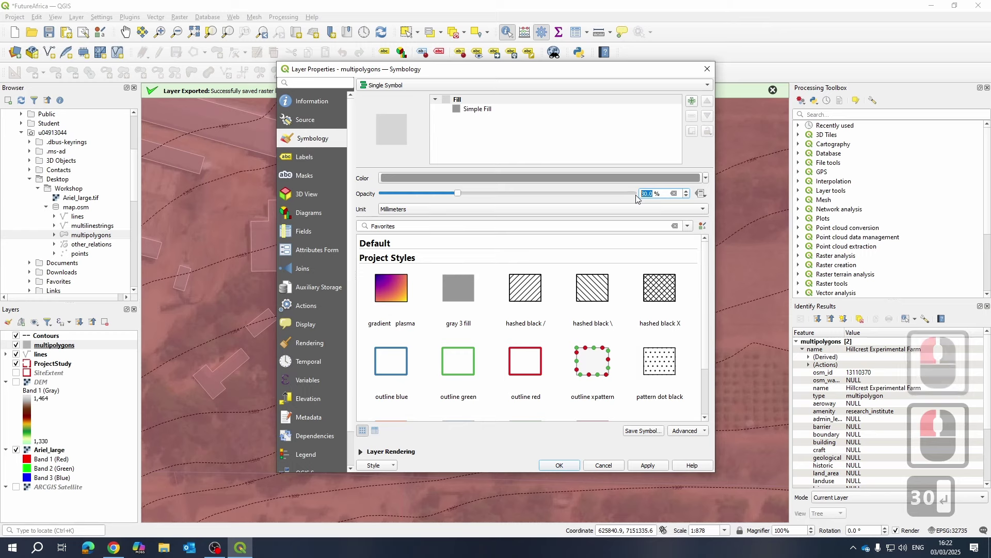
{"action": "key", "text": "Return"}
{"action": "left_click", "coordinate": [645, 465]}
{"action": "left_click", "coordinate": [567, 467]}
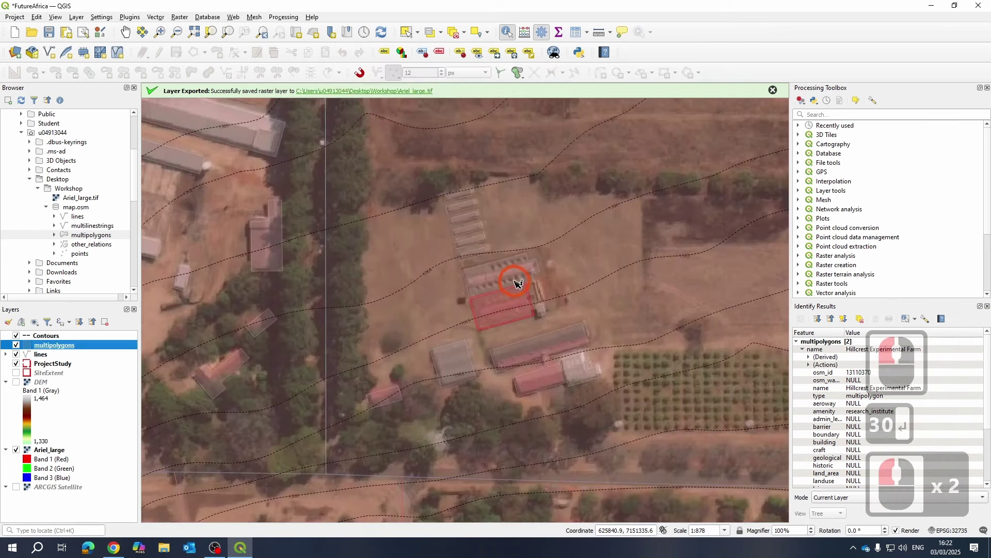
- Identify the notched building and one of the small rectangular structures in the row north of it
{"action": "scroll", "coordinate": [582, 257], "scroll_direction": "up", "scroll_amount": 2}
{"action": "scroll", "coordinate": [582, 257], "scroll_direction": "down", "scroll_amount": 2}
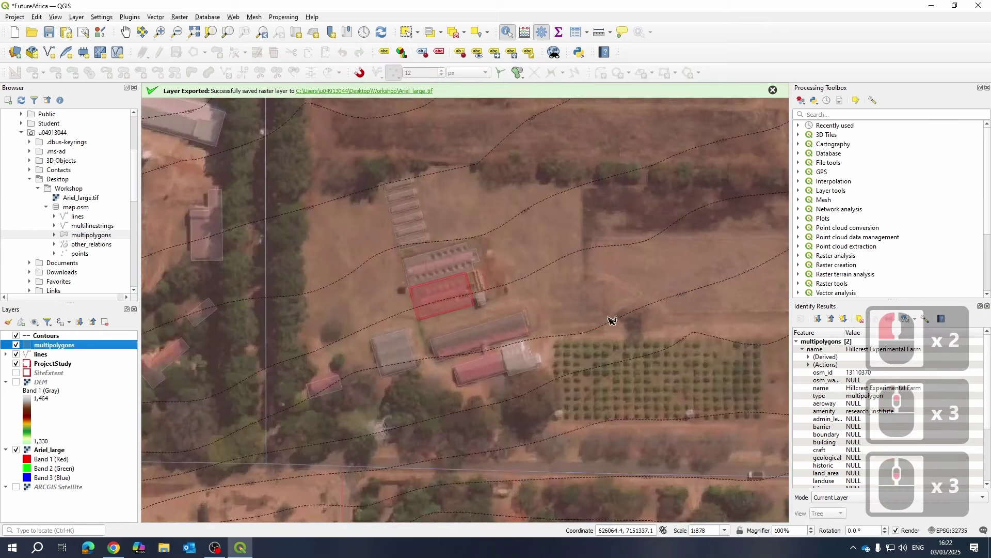
{"action": "left_click_drag", "start_coordinate": [596, 335], "coordinate": [577, 328]}
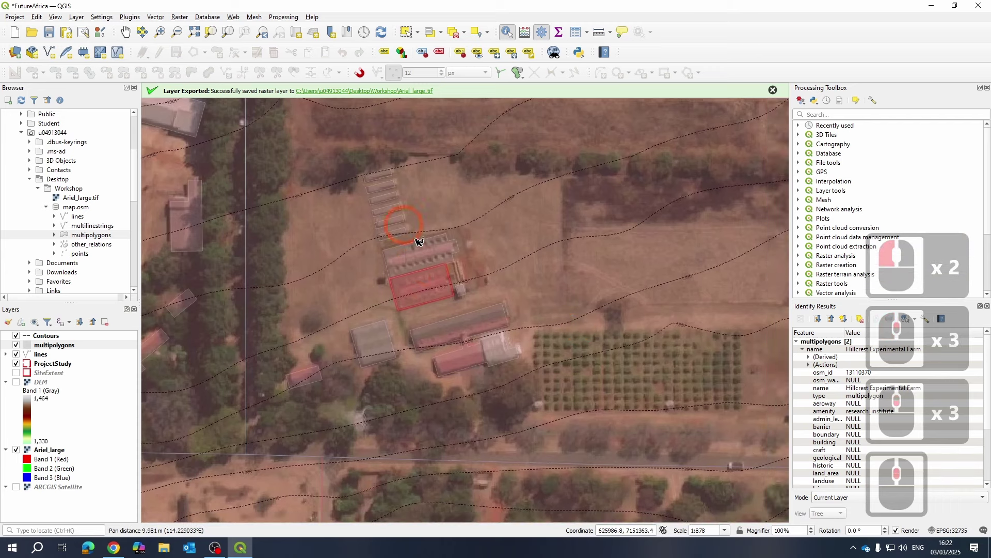
{"action": "scroll", "coordinate": [428, 253], "scroll_direction": "up", "scroll_amount": 2}
{"action": "scroll", "coordinate": [568, 276], "scroll_direction": "down", "scroll_amount": 1}
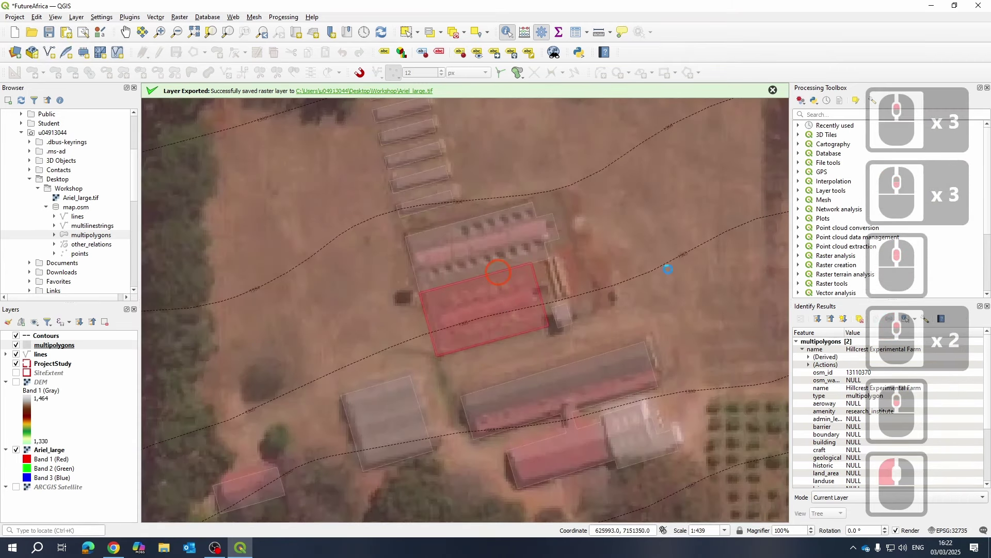
{"action": "left_click", "coordinate": [471, 229]}
{"action": "left_click", "coordinate": [447, 177]}
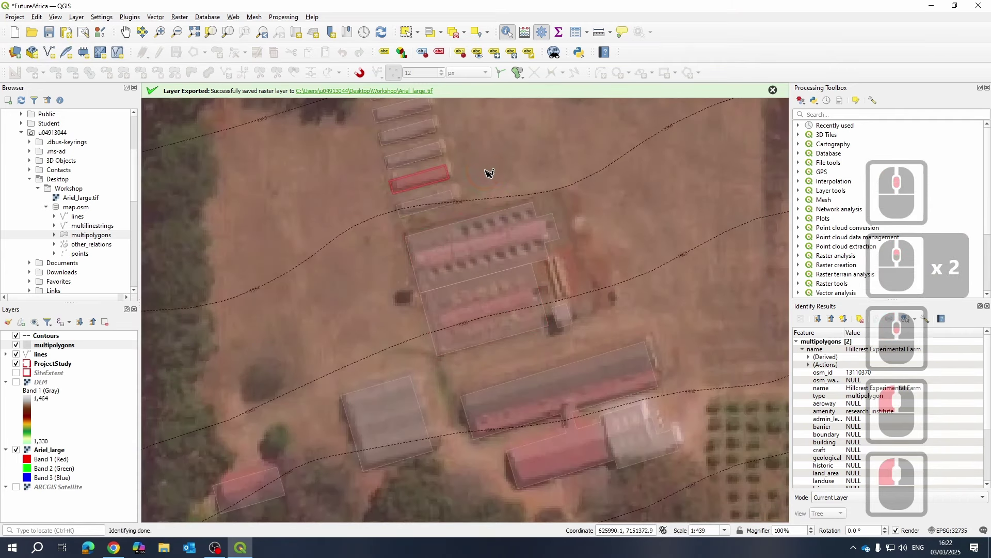
- Identify the two long connected buildings southeast of the notched building and read through the attributes
{"action": "left_click", "coordinate": [573, 451]}
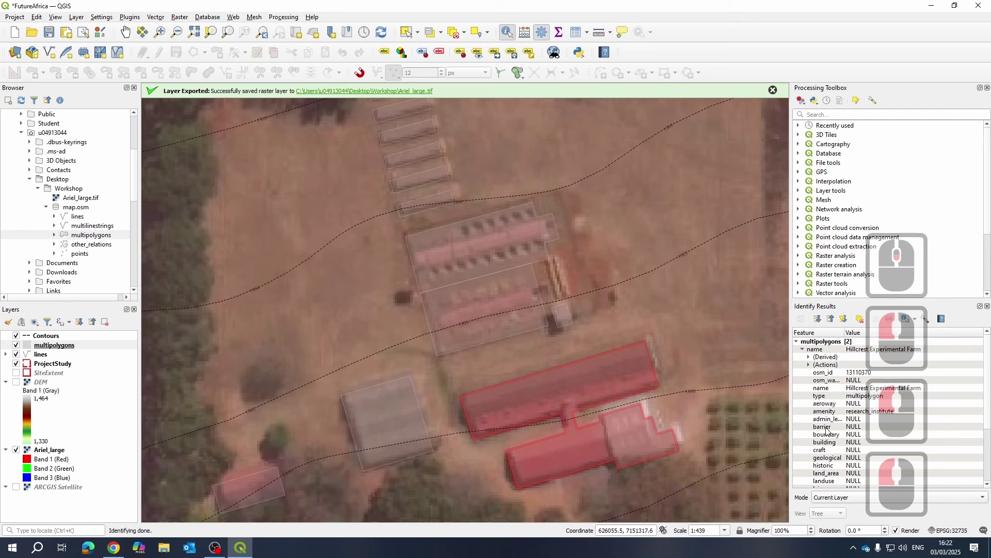
{"action": "scroll", "coordinate": [828, 430], "scroll_direction": "down", "scroll_amount": 5}
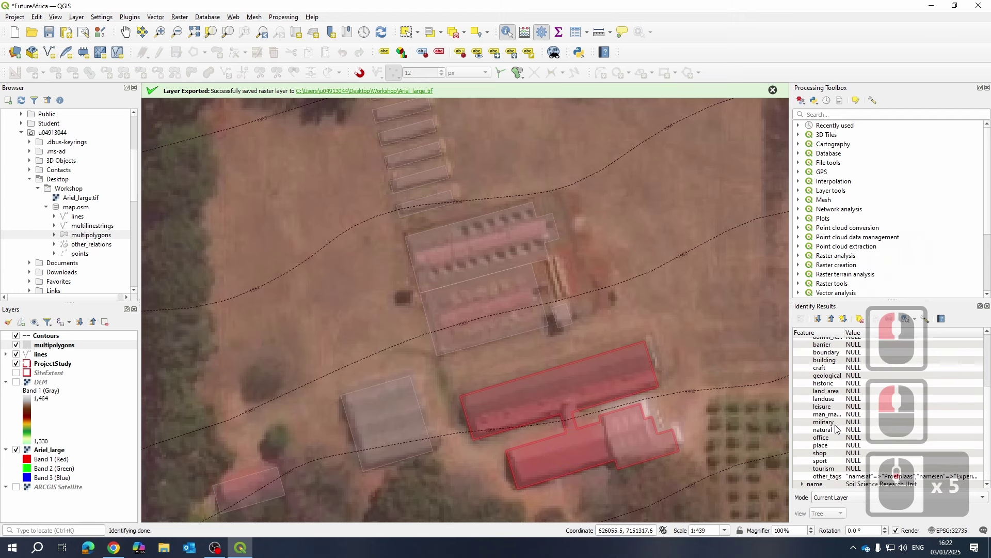
{"action": "scroll", "coordinate": [838, 429], "scroll_direction": "up", "scroll_amount": 2}
{"action": "scroll", "coordinate": [828, 405], "scroll_direction": "up", "scroll_amount": 2}
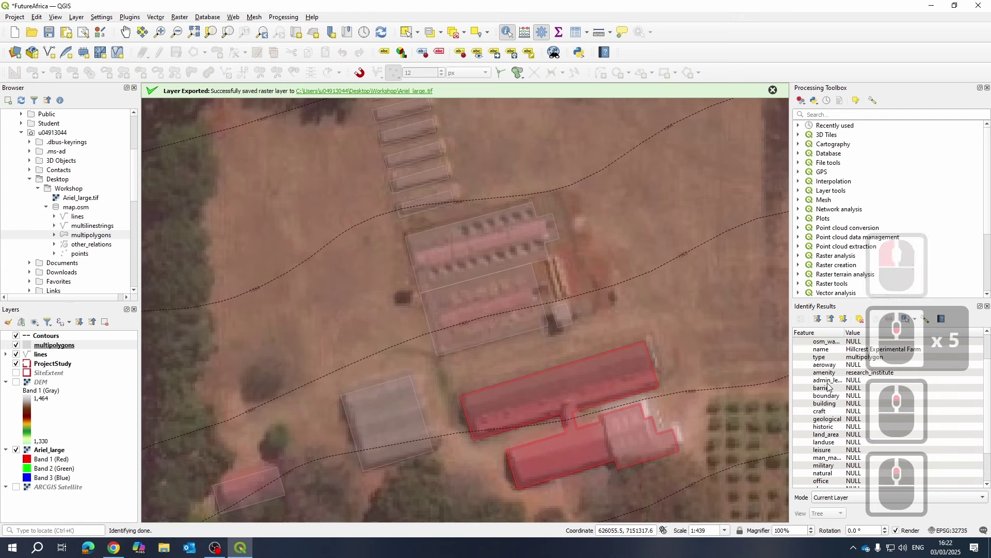
- Identify the open ground west of the farm buildings, inspect the extent of its surrounding polygon, and clear the results
{"action": "left_click", "coordinate": [344, 329]}
{"action": "scroll", "coordinate": [346, 325], "scroll_direction": "down", "scroll_amount": 4}
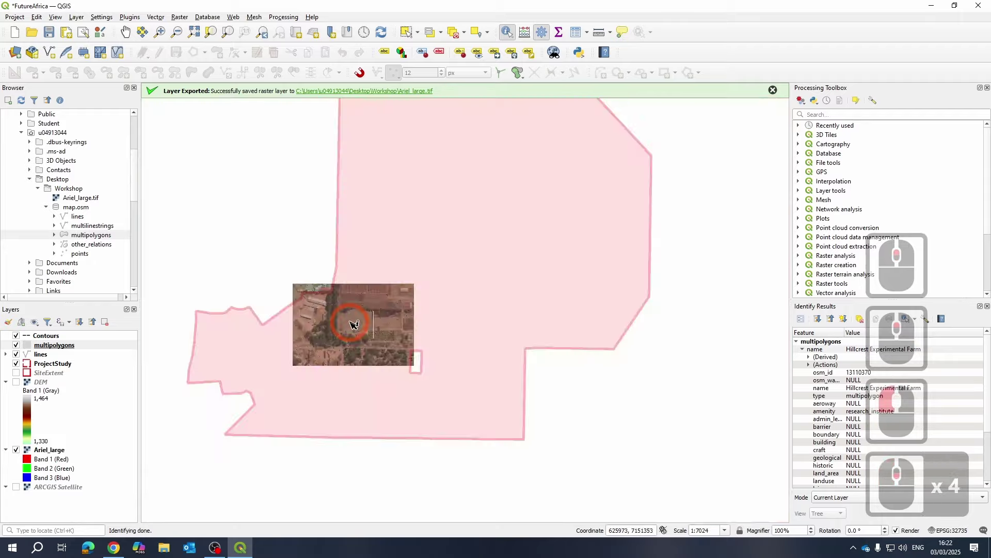
{"action": "scroll", "coordinate": [449, 387], "scroll_direction": "up", "scroll_amount": 8}
{"action": "scroll", "coordinate": [454, 343], "scroll_direction": "down", "scroll_amount": 4}
{"action": "scroll", "coordinate": [397, 338], "scroll_direction": "up", "scroll_amount": 6}
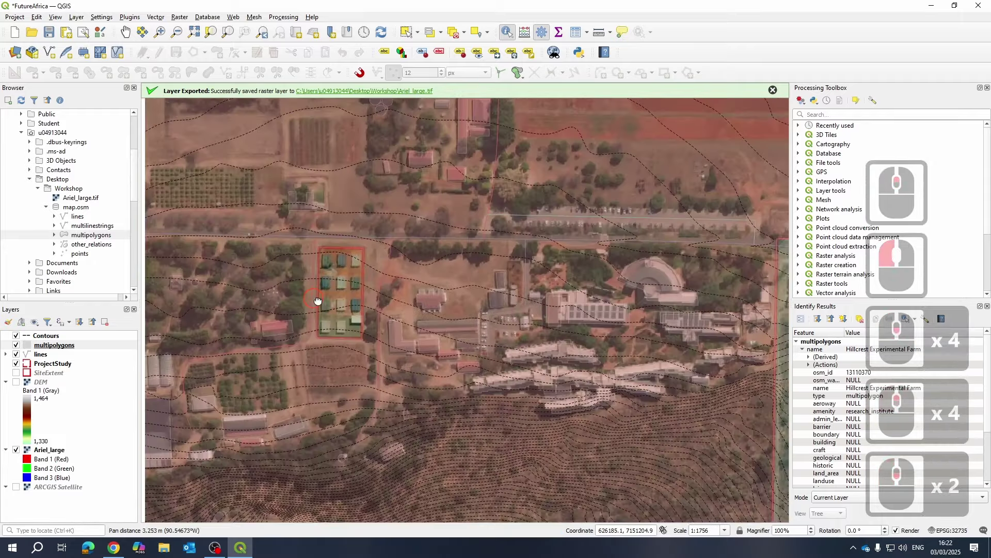
{"action": "scroll", "coordinate": [560, 245], "scroll_direction": "down", "scroll_amount": 4}
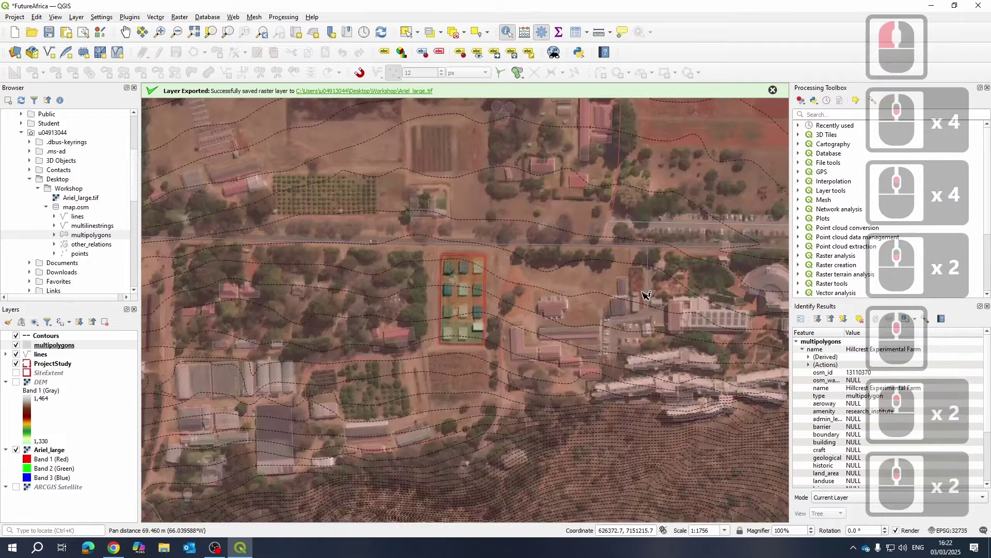
{"action": "scroll", "coordinate": [514, 371], "scroll_direction": "up", "scroll_amount": 2}
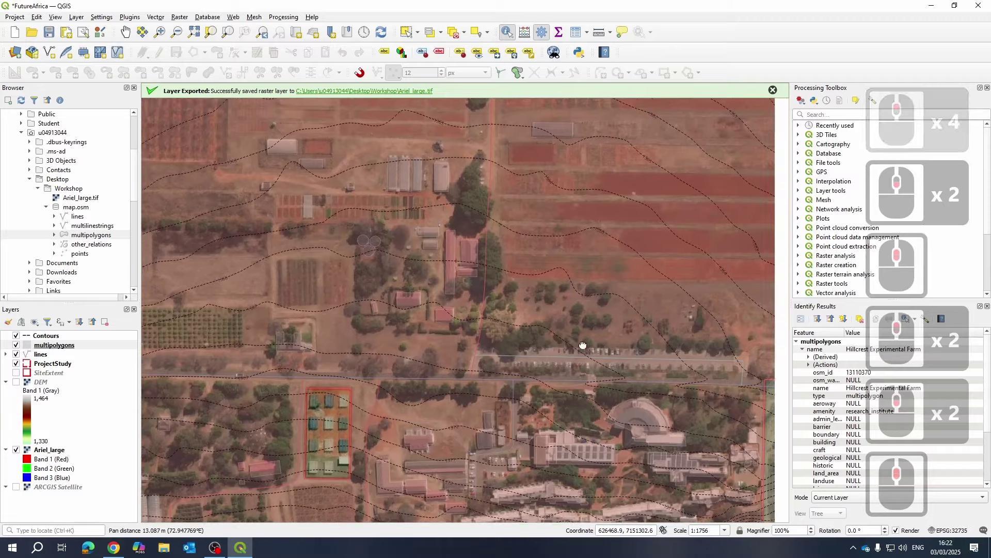
{"action": "scroll", "coordinate": [471, 294], "scroll_direction": "down", "scroll_amount": 4}
{"action": "key", "text": "Escape"}
- Identify the polygons at the boundary corner on the road east of the car park, and clear the results
{"action": "scroll", "coordinate": [458, 239], "scroll_direction": "up", "scroll_amount": 1}
{"action": "left_click", "coordinate": [186, 230]}
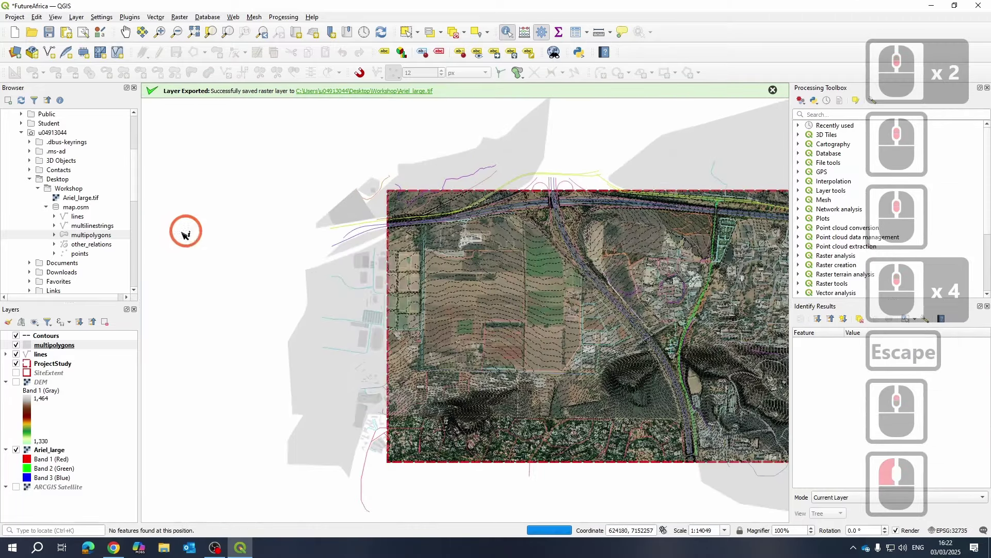
{"action": "left_click_drag", "start_coordinate": [606, 315], "coordinate": [442, 333]}
{"action": "scroll", "coordinate": [455, 372], "scroll_direction": "up", "scroll_amount": 2}
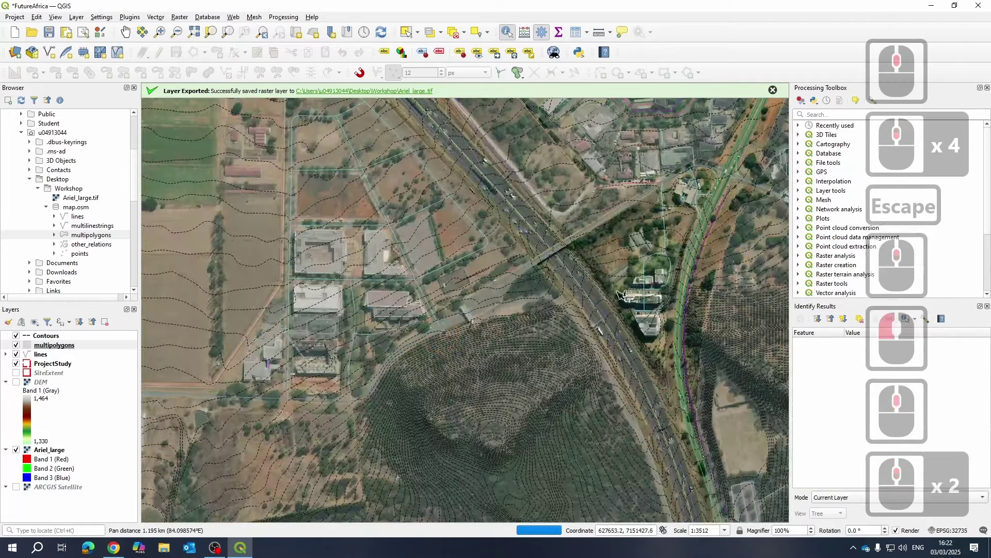
{"action": "left_click_drag", "start_coordinate": [358, 282], "coordinate": [516, 344]}
{"action": "left_click_drag", "start_coordinate": [394, 435], "coordinate": [613, 321]}
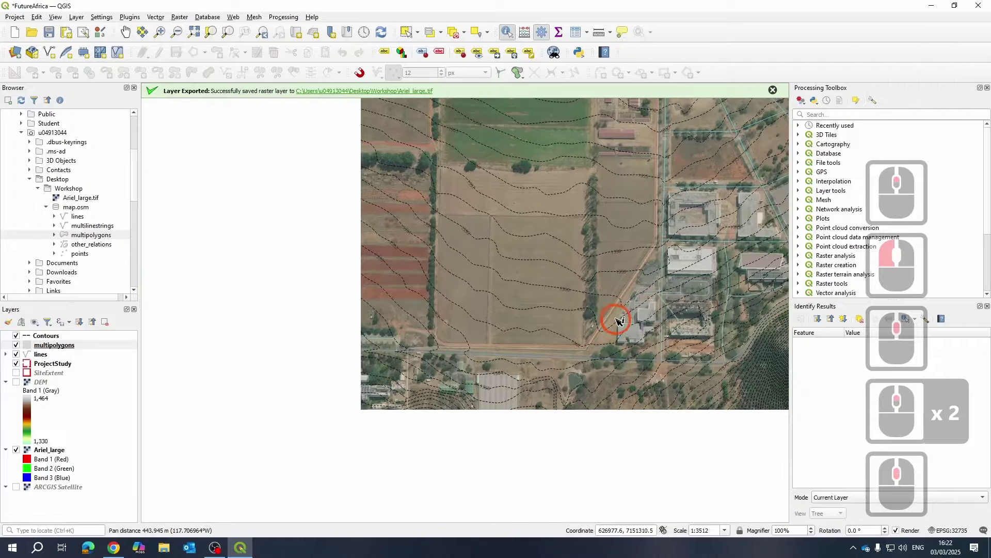
{"action": "scroll", "coordinate": [425, 354], "scroll_direction": "up", "scroll_amount": 1}
{"action": "scroll", "coordinate": [395, 352], "scroll_direction": "up", "scroll_amount": 2}
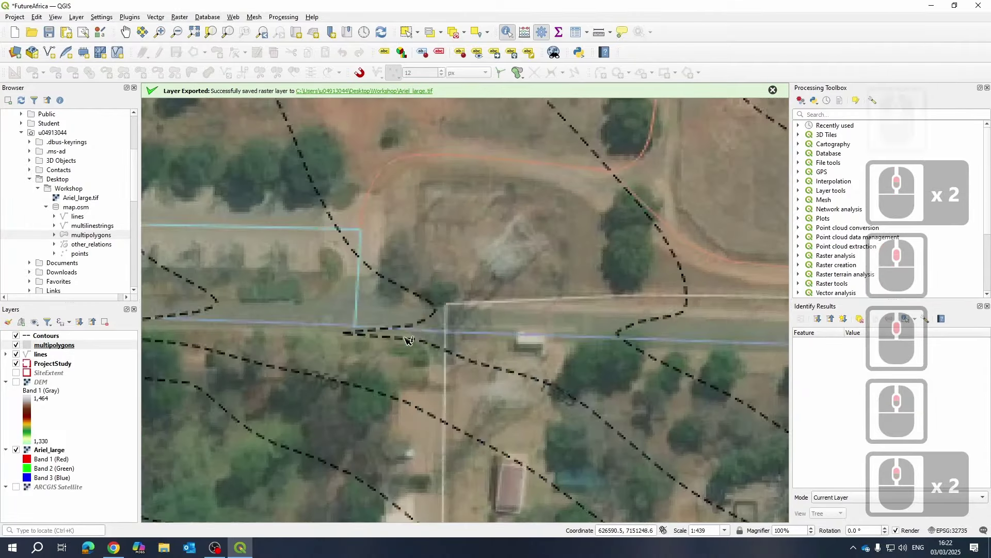
{"action": "left_click", "coordinate": [510, 304]}
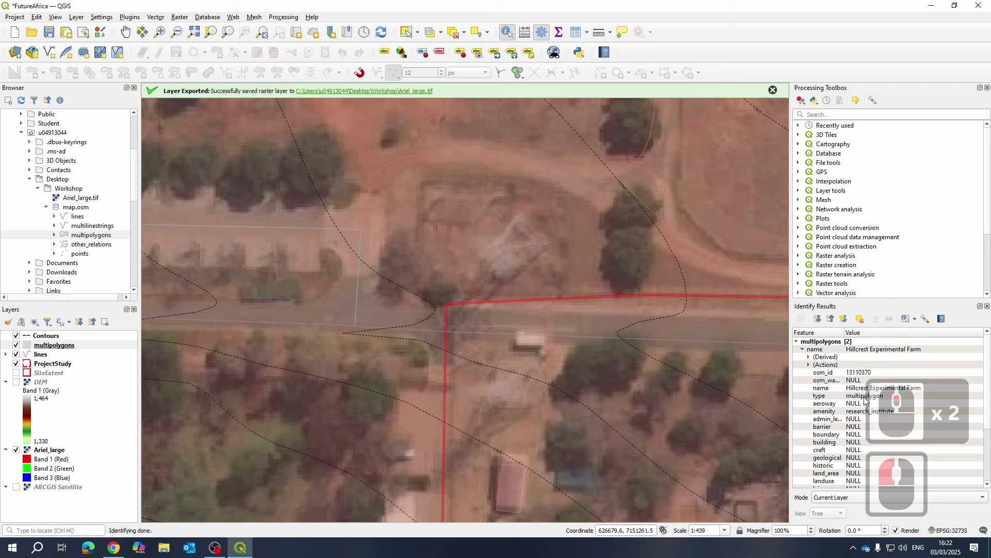
{"action": "scroll", "coordinate": [528, 292], "scroll_direction": "down", "scroll_amount": 3}
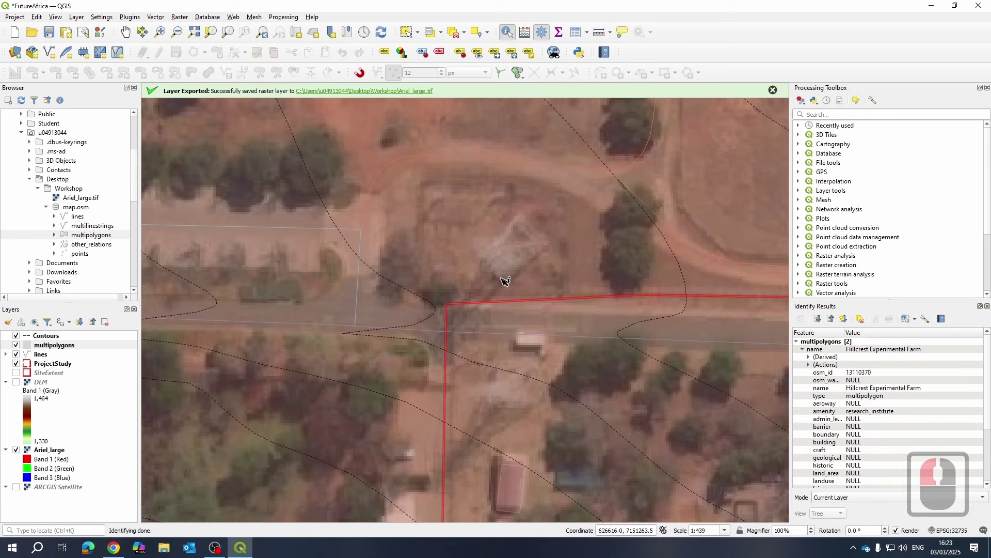
{"action": "key", "text": "Escape"}
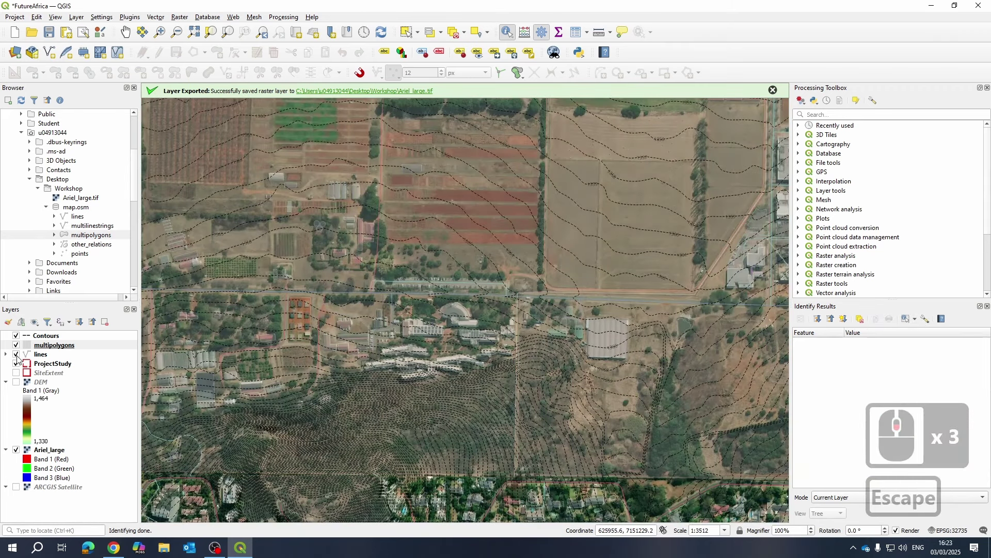
- Hide the lines layer and inspect the semi-transparent multipolygons over the aerial imagery, from the western edge to the motorway
{"action": "left_click", "coordinate": [16, 355]}
{"action": "left_click", "coordinate": [15, 354]}
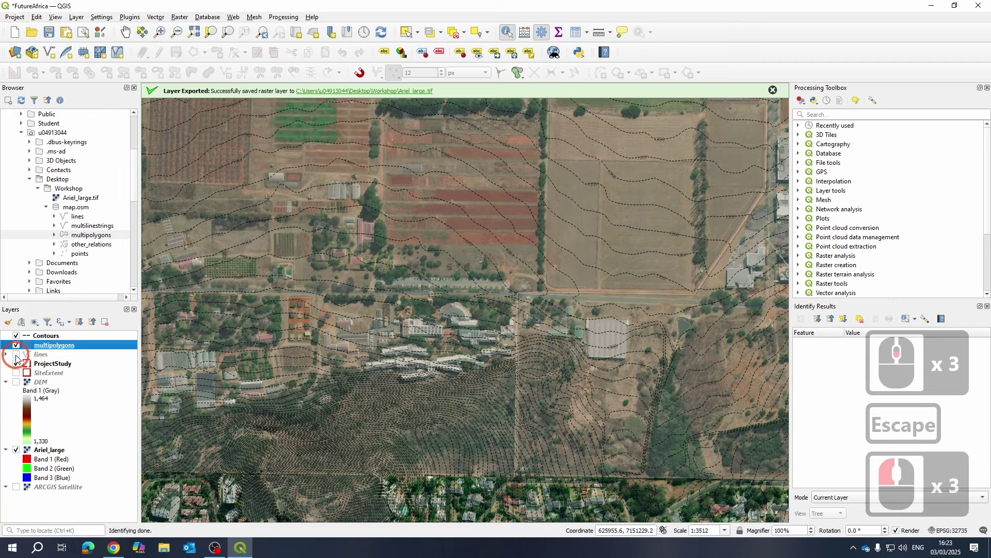
{"action": "scroll", "coordinate": [657, 343], "scroll_direction": "down", "scroll_amount": 2}
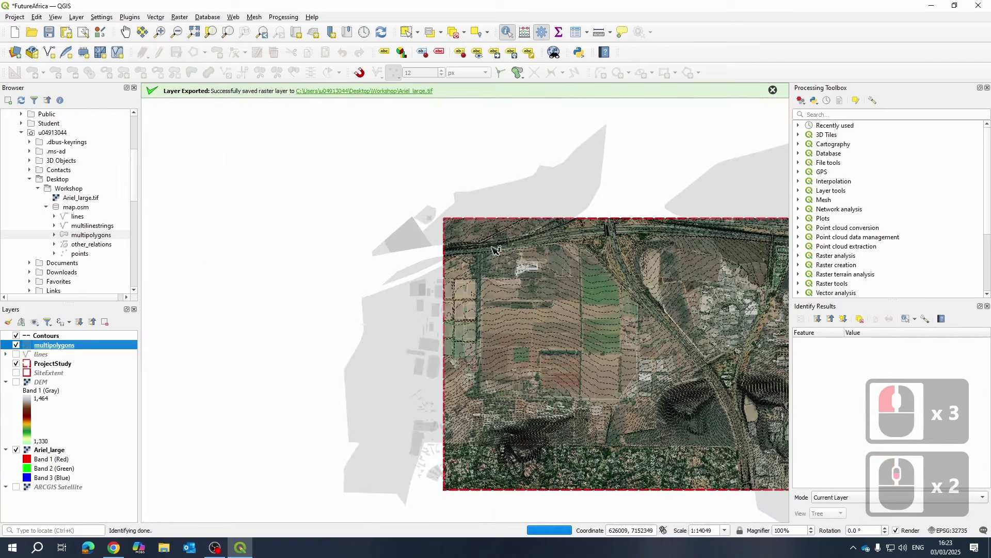
{"action": "scroll", "coordinate": [597, 392], "scroll_direction": "up", "scroll_amount": 3}
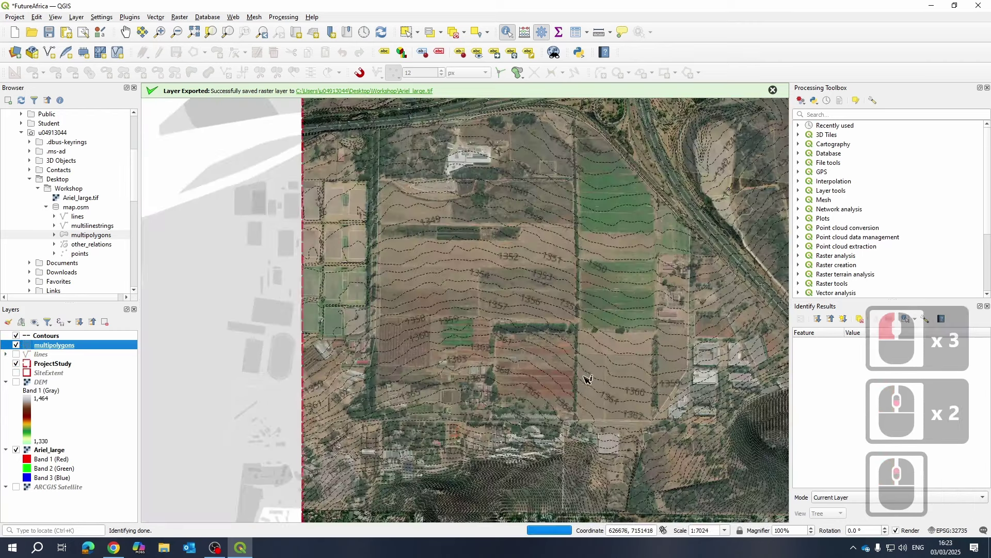
{"action": "scroll", "coordinate": [436, 415], "scroll_direction": "down", "scroll_amount": 1}
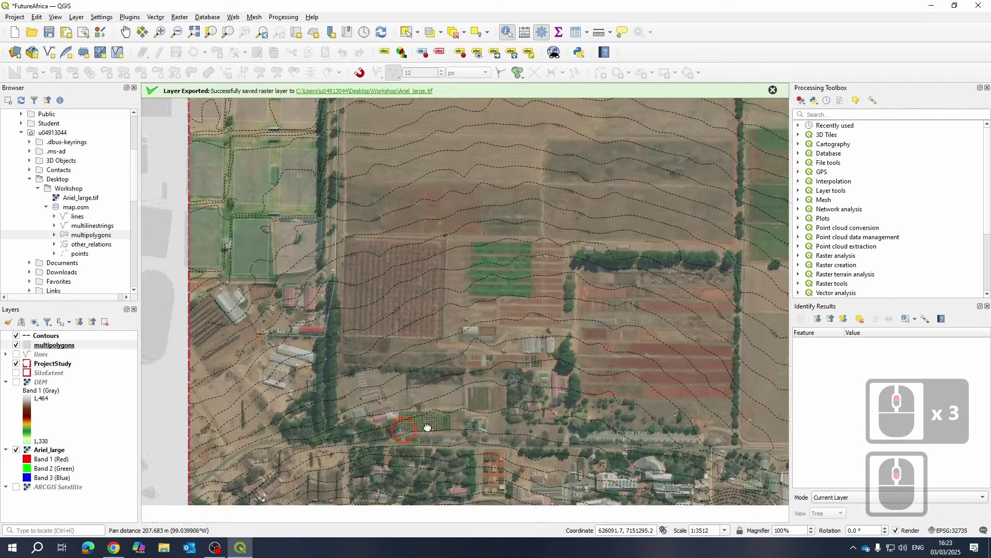
{"action": "scroll", "coordinate": [376, 410], "scroll_direction": "up", "scroll_amount": 1}
{"action": "left_click_drag", "start_coordinate": [376, 409], "coordinate": [459, 305]}
{"action": "key", "text": "Escape"}
{"action": "scroll", "coordinate": [226, 288], "scroll_direction": "down", "scroll_amount": 3}
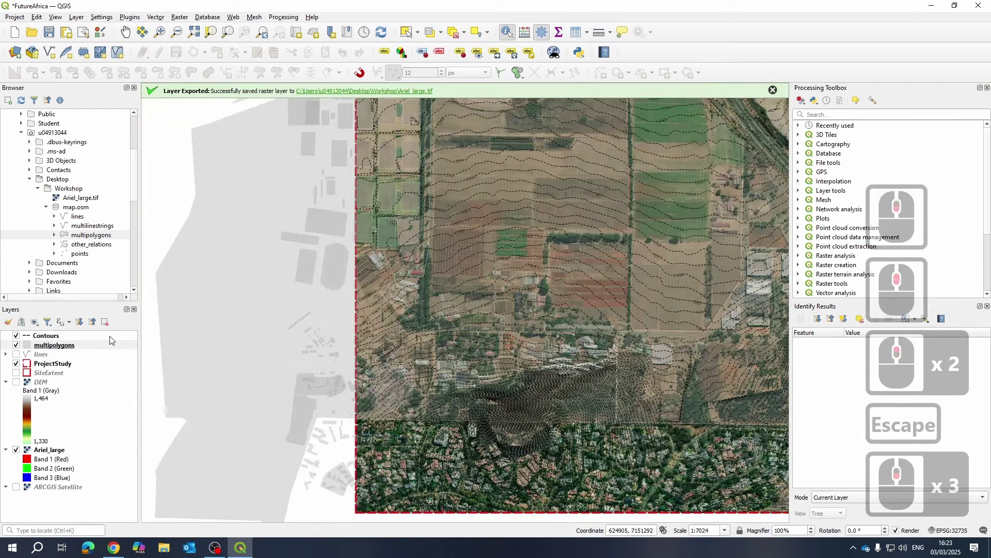
{"action": "left_click_drag", "start_coordinate": [621, 253], "coordinate": [444, 273]}
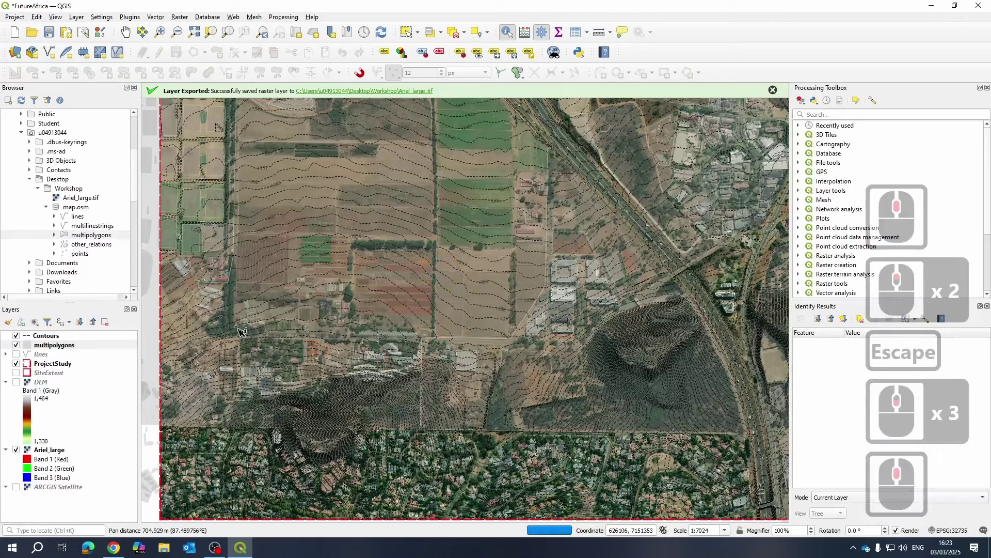
- Check the coordinate reference system in the multipolygons layer's information and close its properties
{"action": "right_click", "coordinate": [55, 345]}
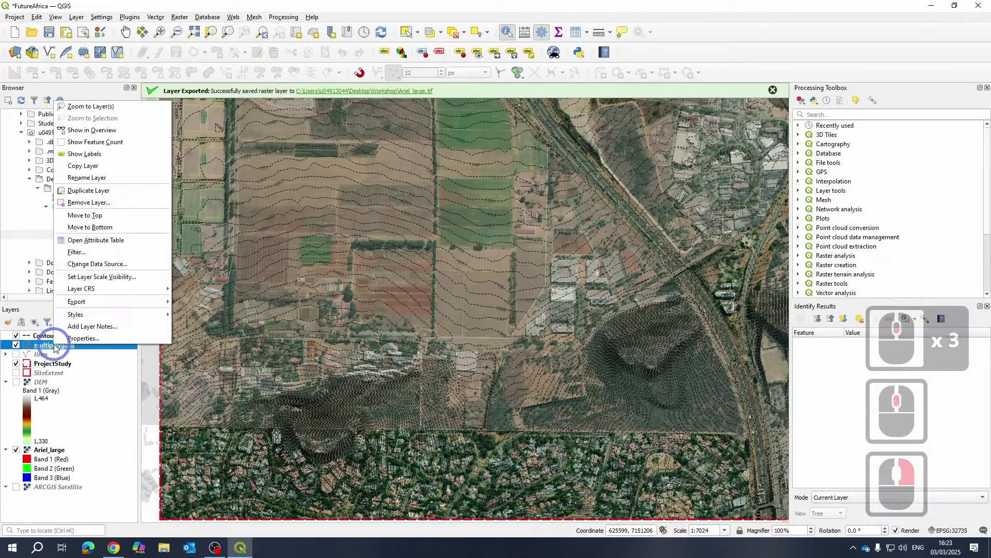
{"action": "left_click", "coordinate": [83, 340]}
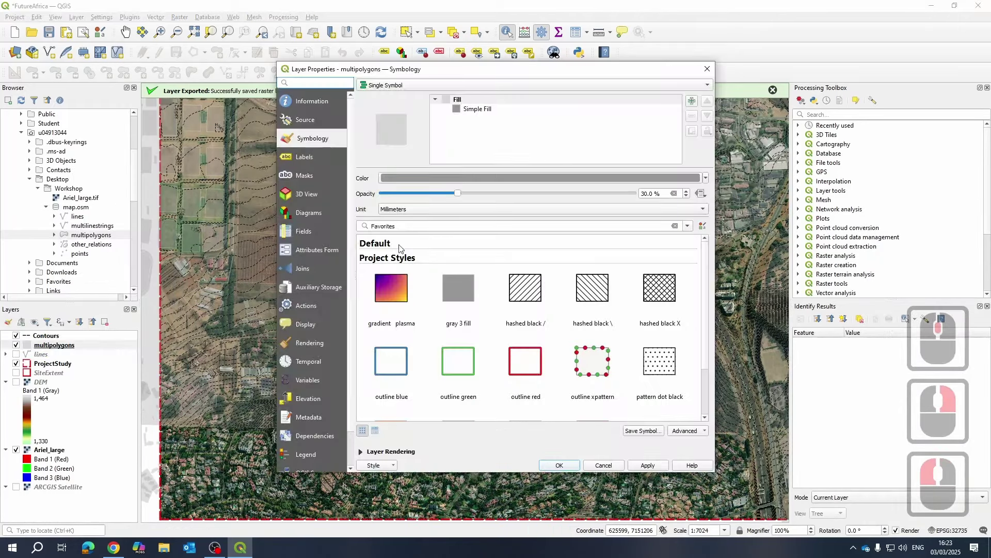
{"action": "left_click", "coordinate": [307, 103]}
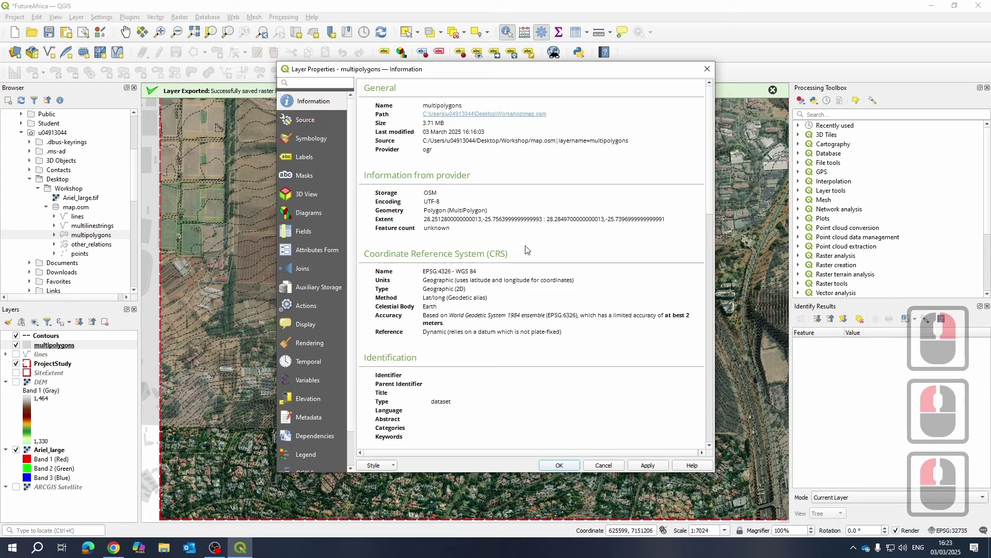
{"action": "left_click_drag", "start_coordinate": [475, 271], "coordinate": [419, 279]}
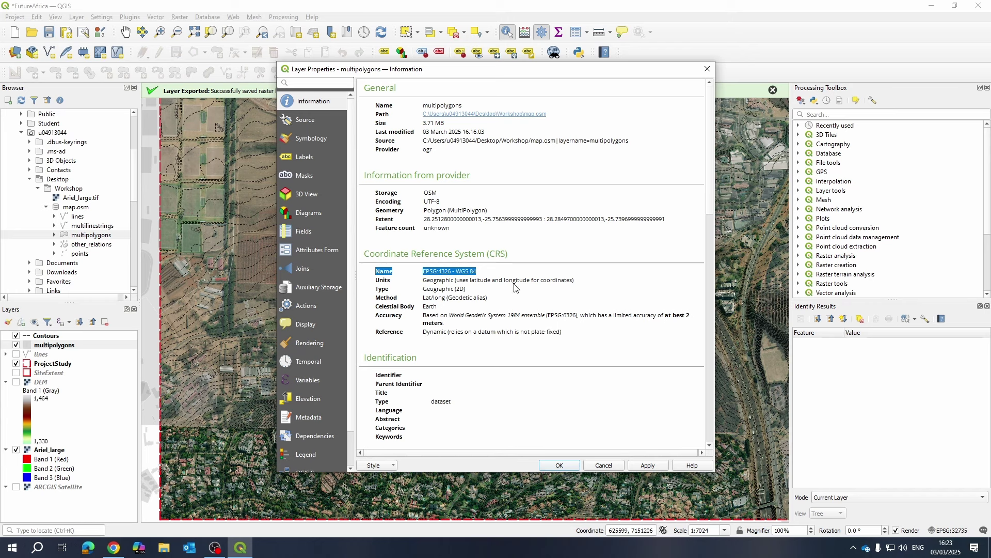
{"action": "left_click", "coordinate": [706, 70]}
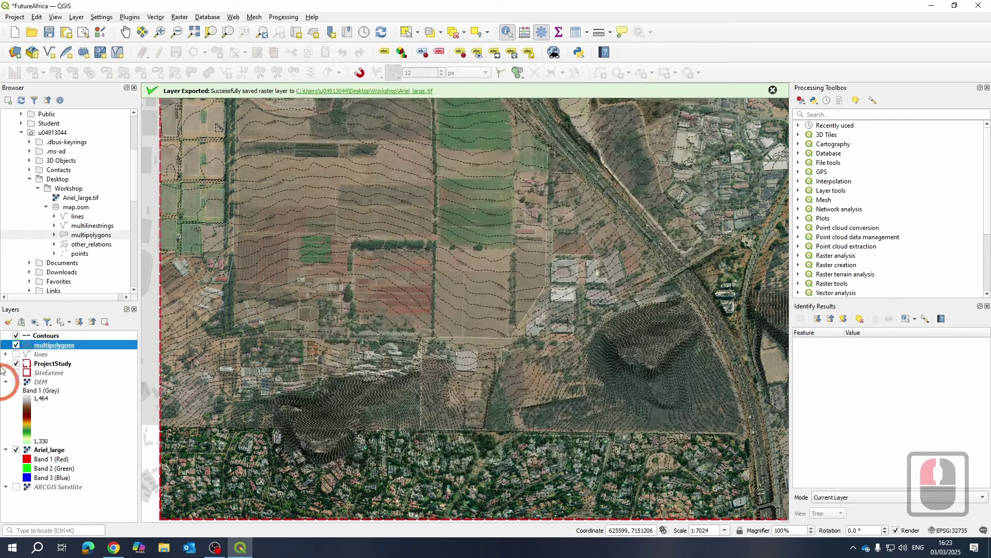
- Inspect the multipolygons over the aerial imagery, from the campus buildings near the motorway to the fields in the west
{"action": "left_click", "coordinate": [50, 347]}
{"action": "scroll", "coordinate": [413, 263], "scroll_direction": "down", "scroll_amount": 1}
{"action": "left_click_drag", "start_coordinate": [505, 246], "coordinate": [406, 354]}
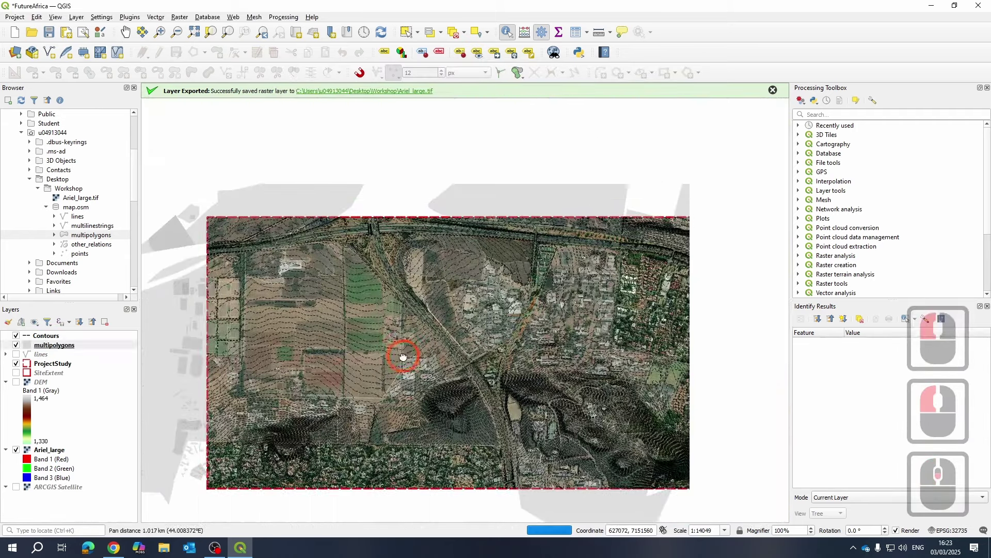
{"action": "scroll", "coordinate": [461, 302], "scroll_direction": "up", "scroll_amount": 1}
{"action": "scroll", "coordinate": [461, 303], "scroll_direction": "up", "scroll_amount": 2}
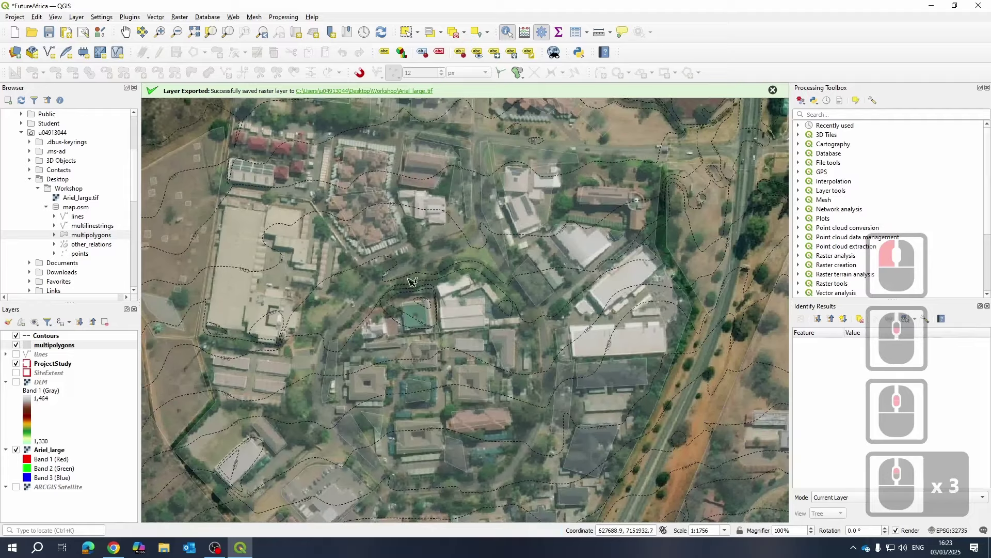
{"action": "scroll", "coordinate": [431, 274], "scroll_direction": "down", "scroll_amount": 2}
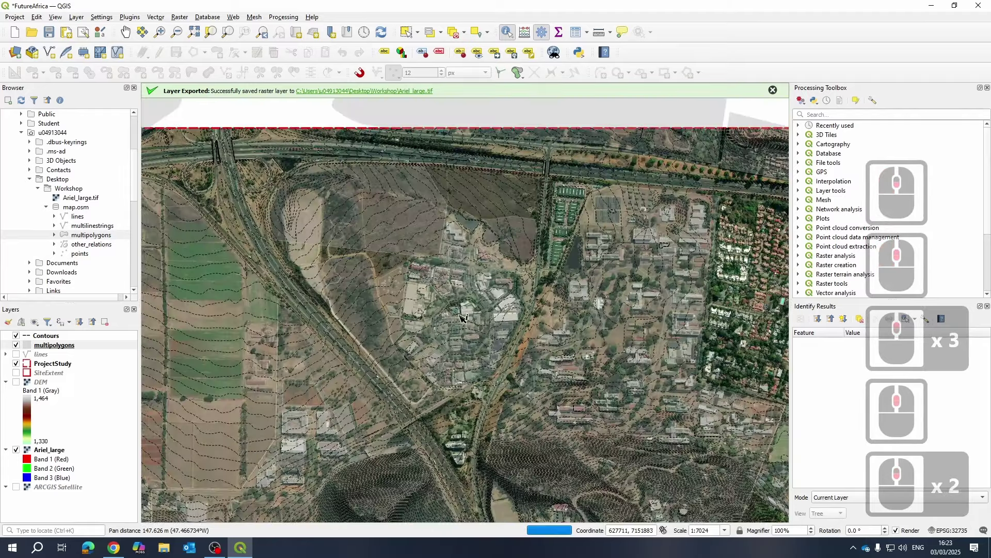
{"action": "scroll", "coordinate": [462, 316], "scroll_direction": "down", "scroll_amount": 2}
{"action": "scroll", "coordinate": [473, 317], "scroll_direction": "up", "scroll_amount": 2}
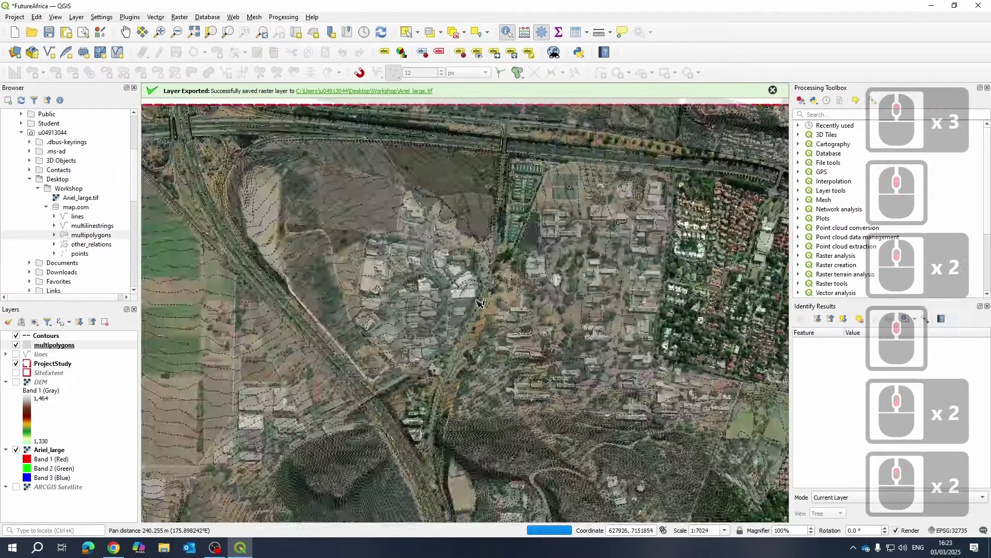
{"action": "scroll", "coordinate": [479, 304], "scroll_direction": "down", "scroll_amount": 2}
{"action": "scroll", "coordinate": [478, 304], "scroll_direction": "up", "scroll_amount": 3}
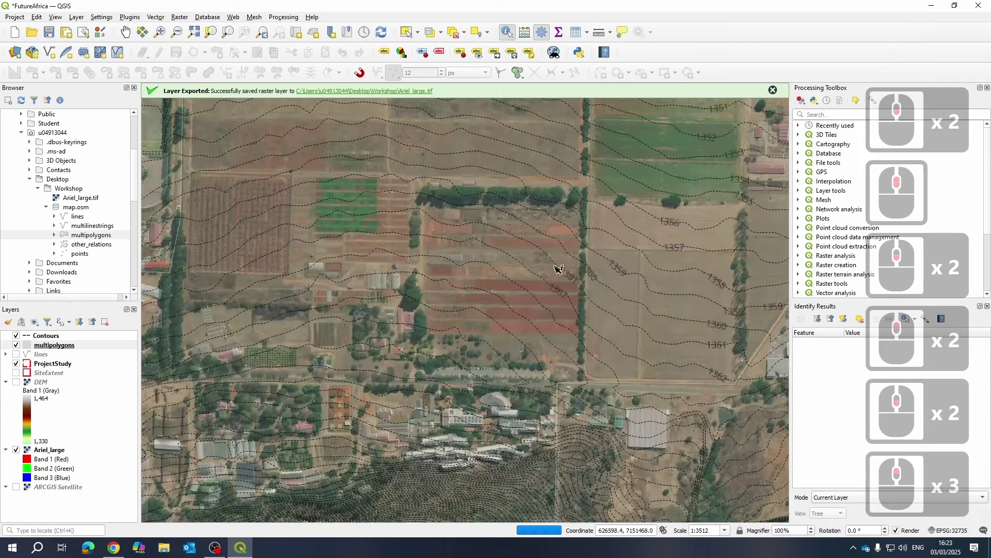
{"action": "left_click_drag", "start_coordinate": [559, 268], "coordinate": [624, 268]}
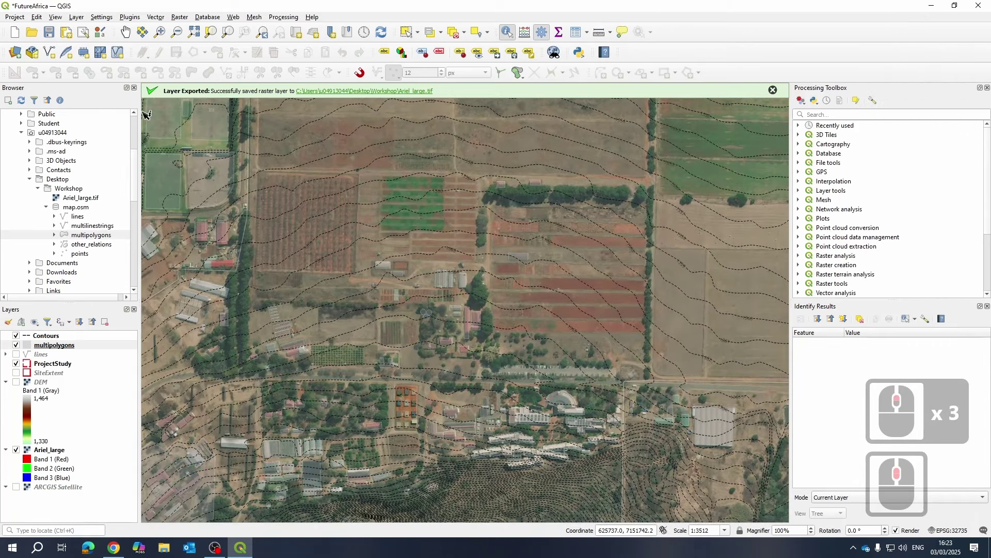
- Collapse the Desktop folder in the data browser and expand the FutureAfrica.gpkg GeoPackage to list its layers
{"action": "left_click", "coordinate": [29, 179]}
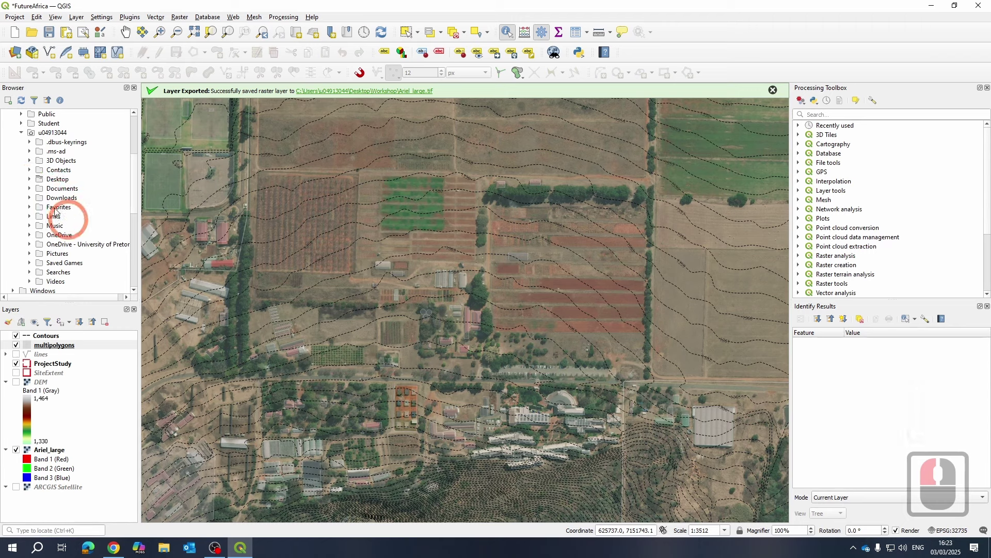
{"action": "scroll", "coordinate": [55, 199], "scroll_direction": "down", "scroll_amount": 4}
{"action": "left_click", "coordinate": [5, 199]}
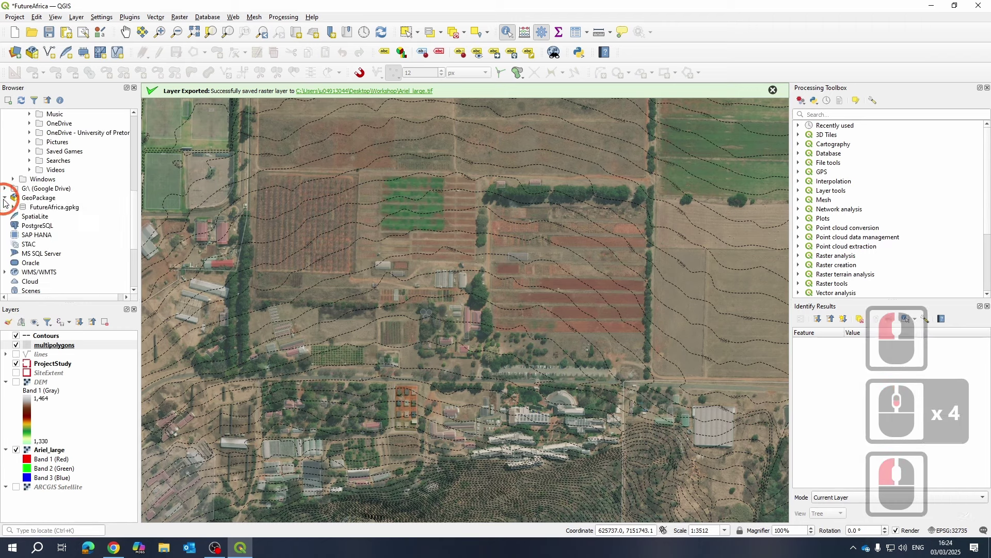
{"action": "left_click", "coordinate": [10, 210]}
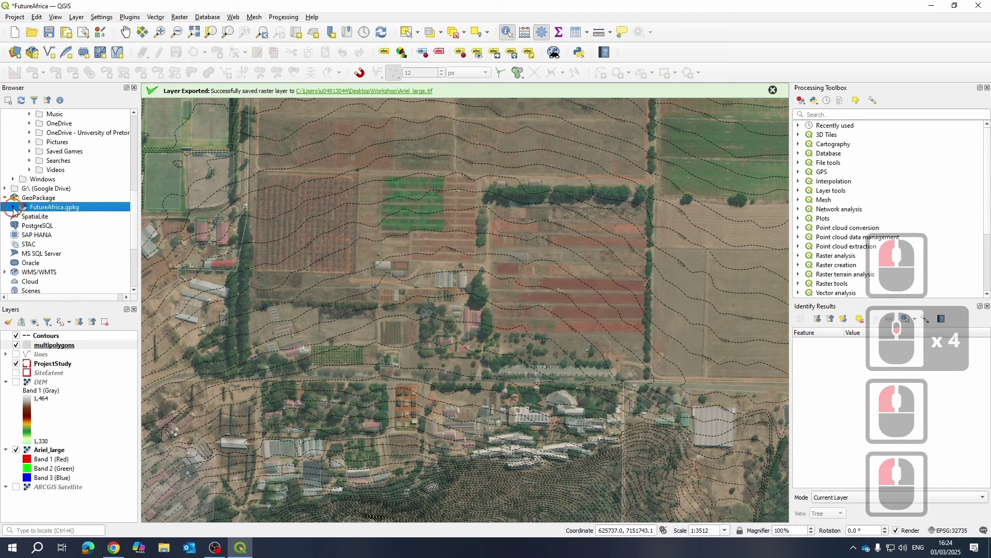
{"action": "left_click", "coordinate": [13, 209]}
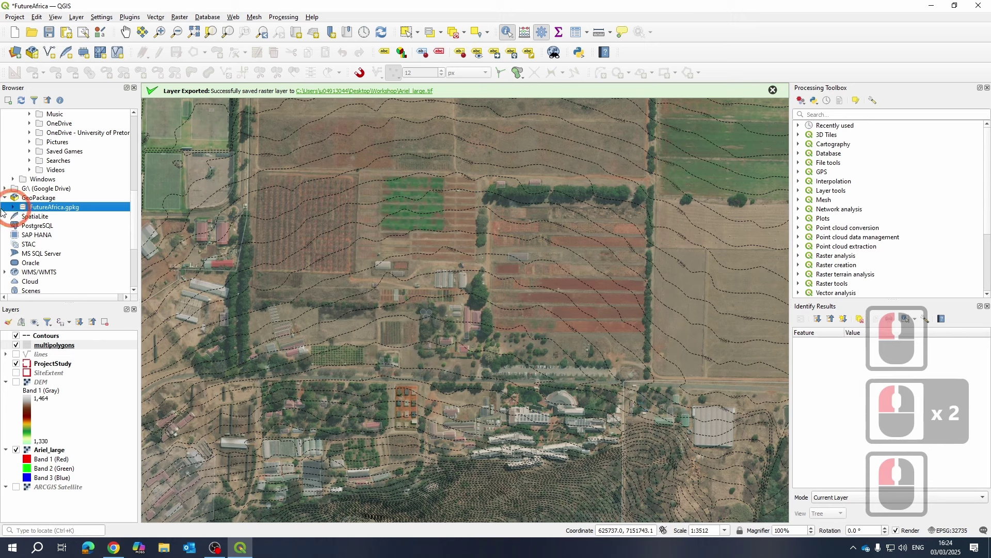
{"action": "double_click", "coordinate": [32, 208]}
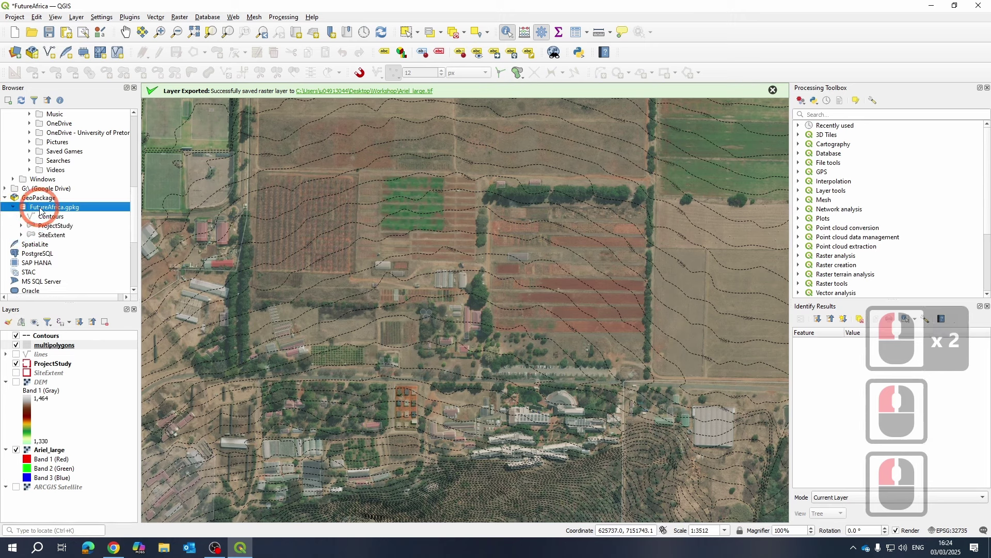
{"action": "right_click", "coordinate": [41, 209]}
{"action": "mouse_move", "coordinate": [128, 240]}
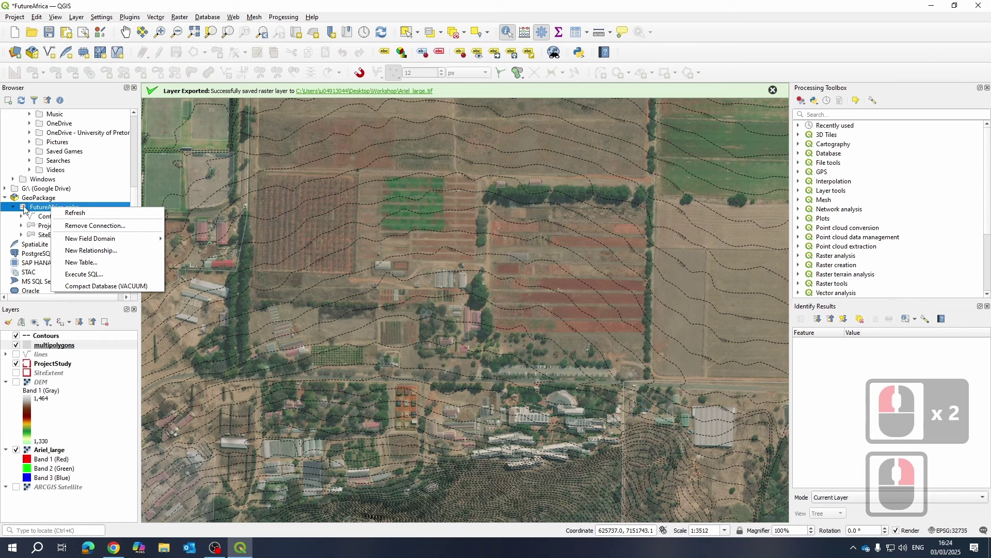
{"action": "left_click", "coordinate": [71, 207]}
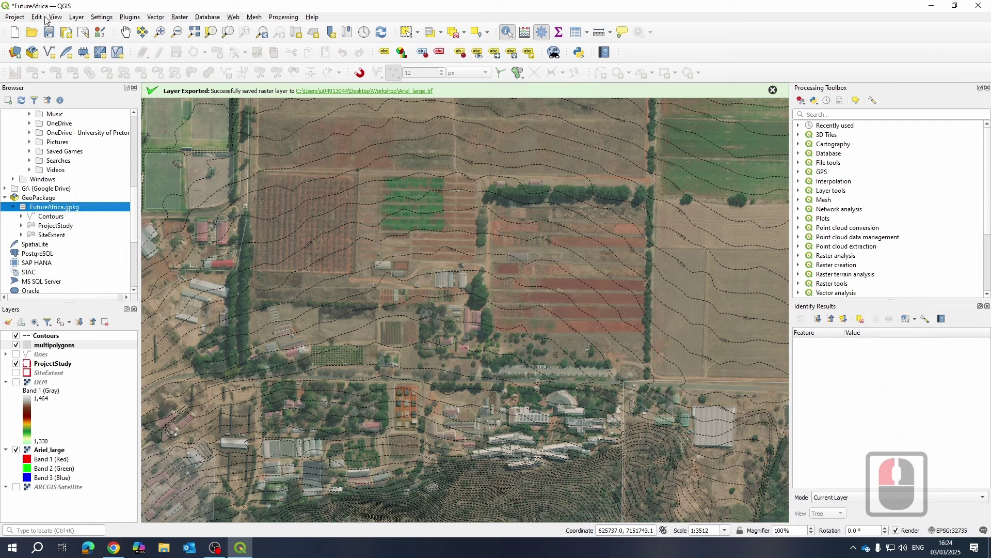
- Start a new GeoPackage layer and choose the existing FutureAfrica.gpkg in the project's Data folder as its database
{"action": "left_click", "coordinate": [76, 17]}
{"action": "mouse_move", "coordinate": [110, 46]}
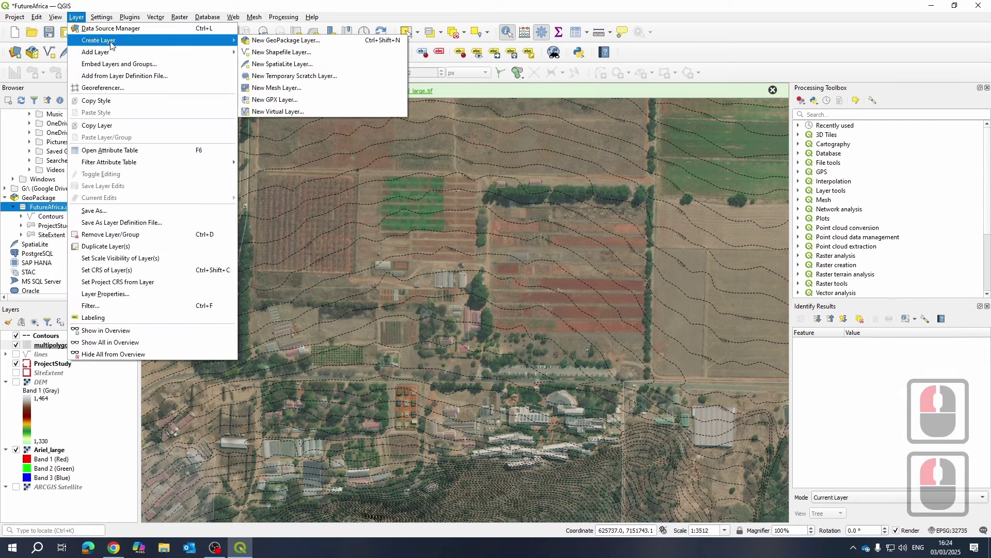
{"action": "left_click", "coordinate": [284, 41]}
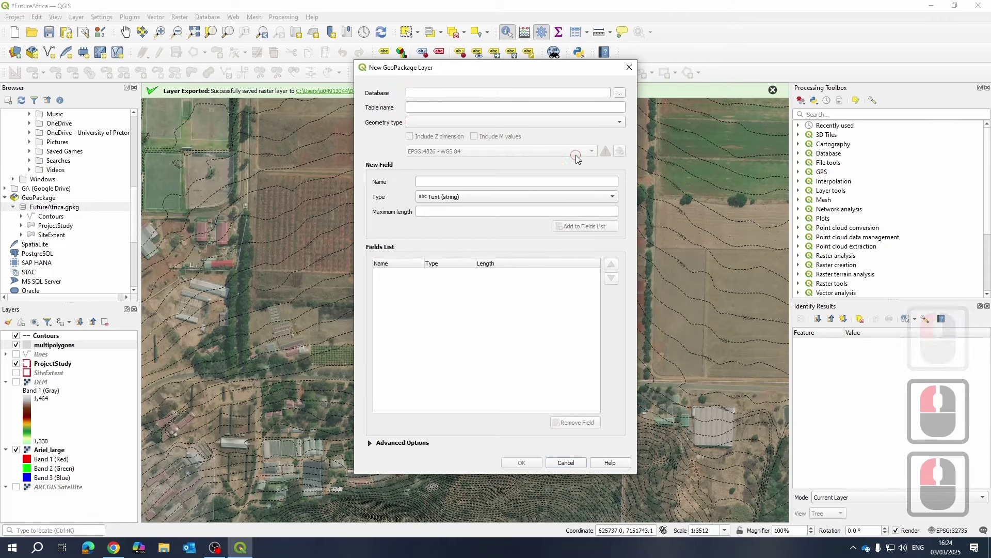
{"action": "left_click", "coordinate": [620, 92]}
{"action": "left_click", "coordinate": [621, 93]}
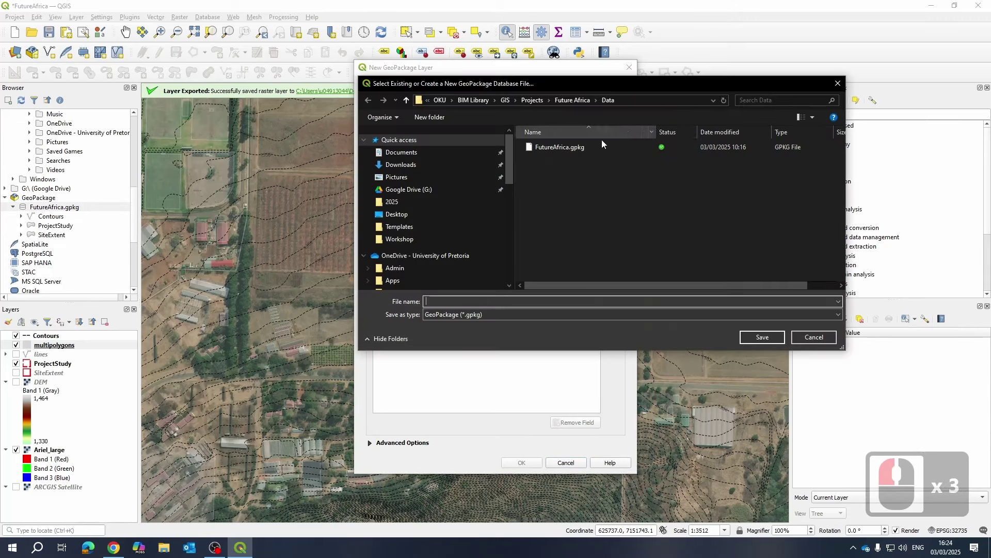
{"action": "left_click", "coordinate": [560, 147]}
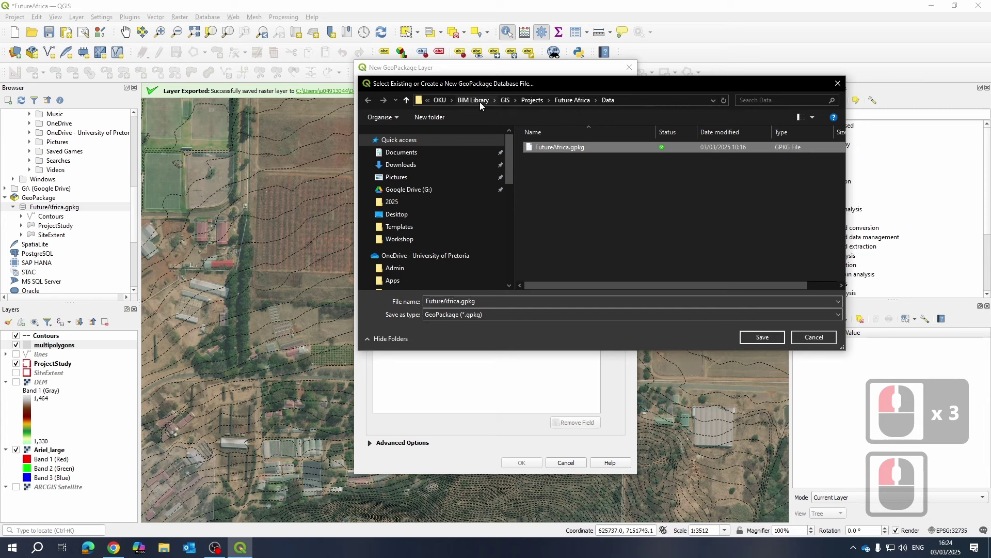
{"action": "left_click", "coordinate": [763, 337]}
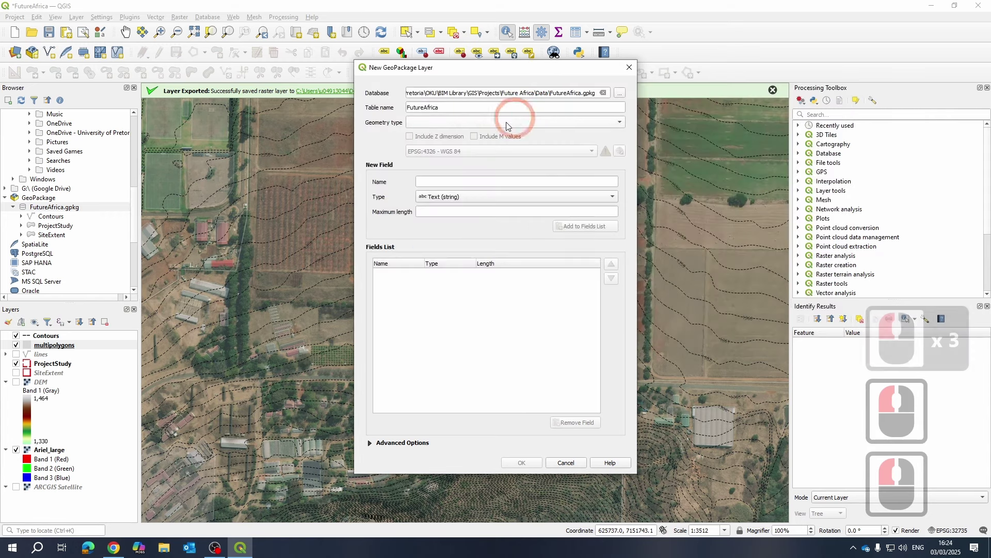
- Set the new layer's geometry type to Polygon and its reference system to the project CRS, EPSG:32735 - WGS 84 / UTM zone 35S
{"action": "left_click", "coordinate": [473, 120]}
{"action": "left_click", "coordinate": [443, 156]}
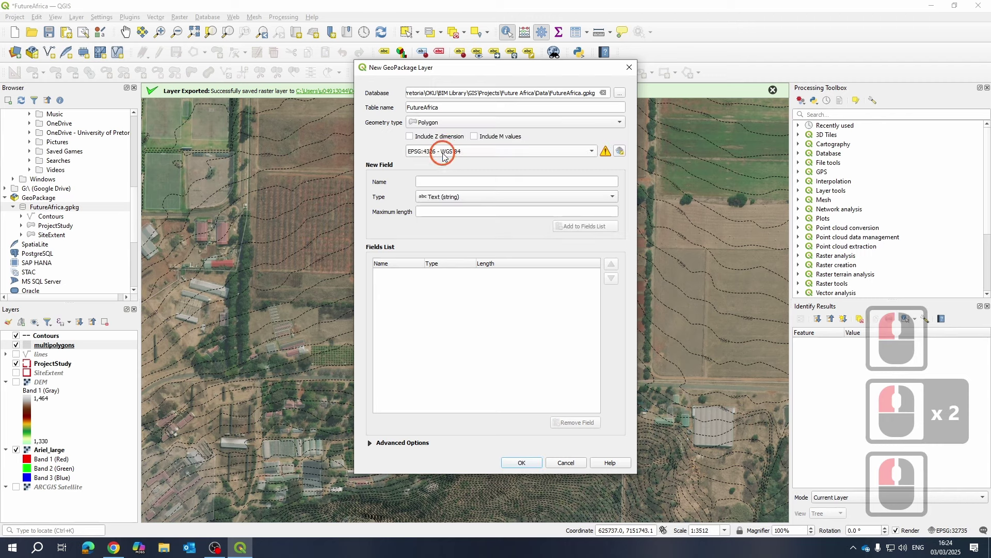
{"action": "left_click", "coordinate": [582, 153]}
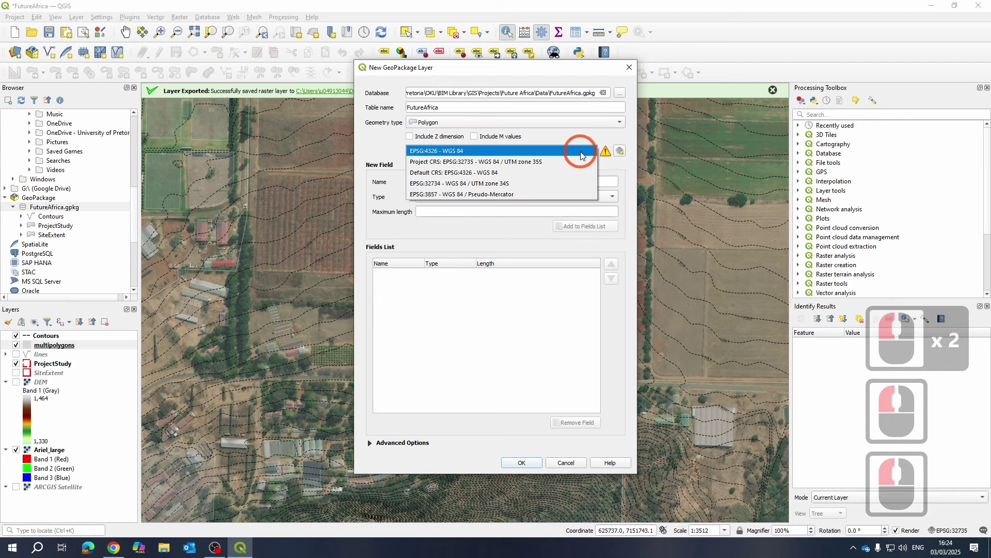
{"action": "left_click", "coordinate": [517, 163]}
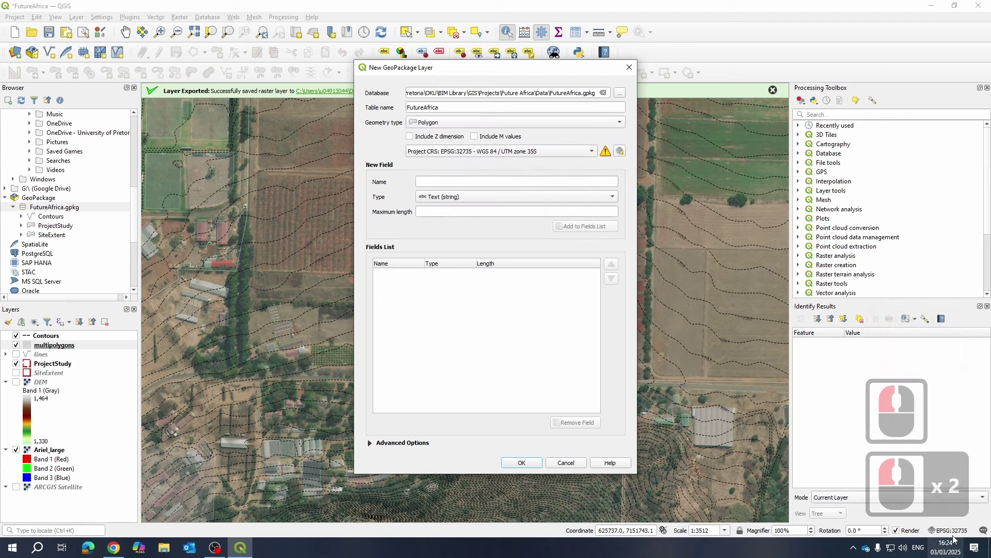
- Name the table Buildings and create it as a new layer in the existing GeoPackage, without overwriting the file
{"action": "double_click", "coordinate": [463, 104]}
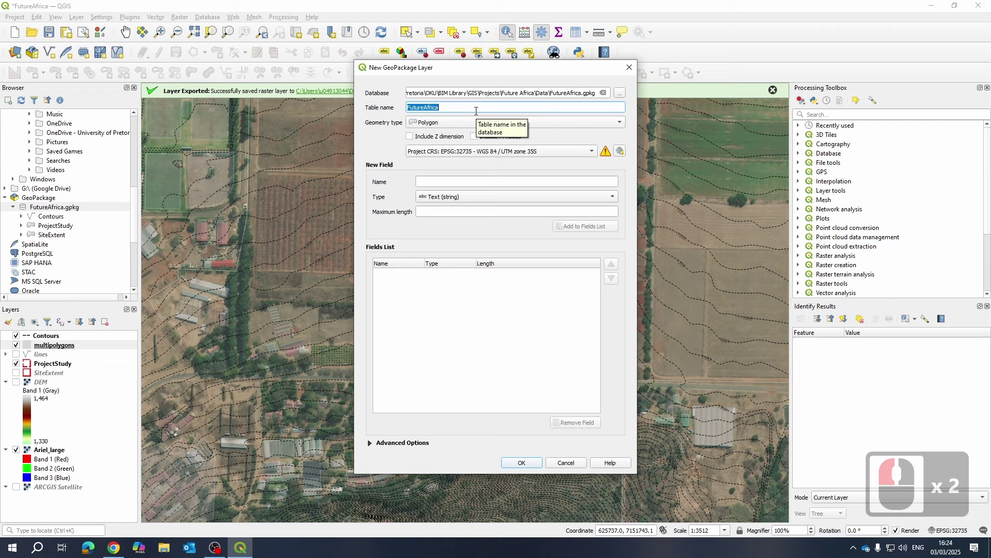
{"action": "type", "text": "Buildings"}
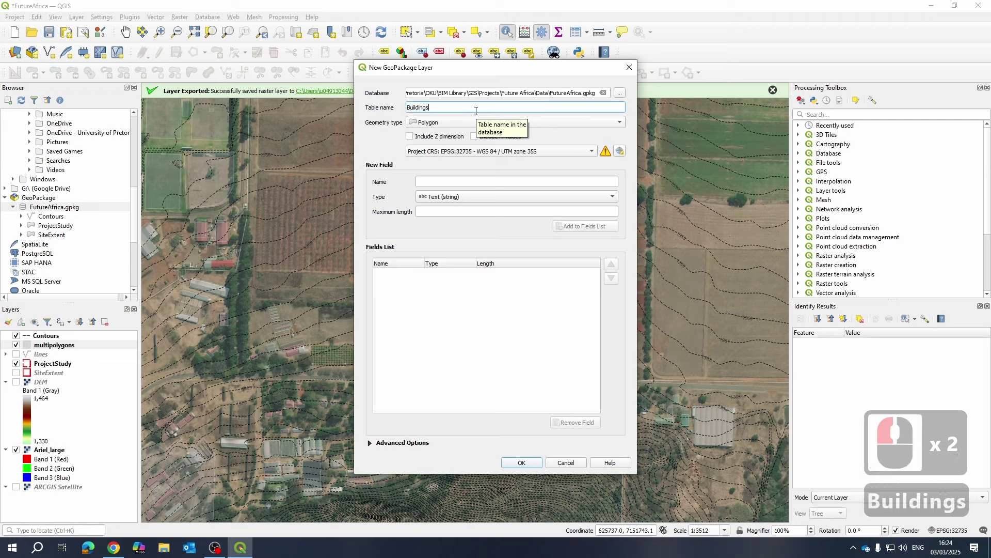
{"action": "left_click", "coordinate": [520, 463]}
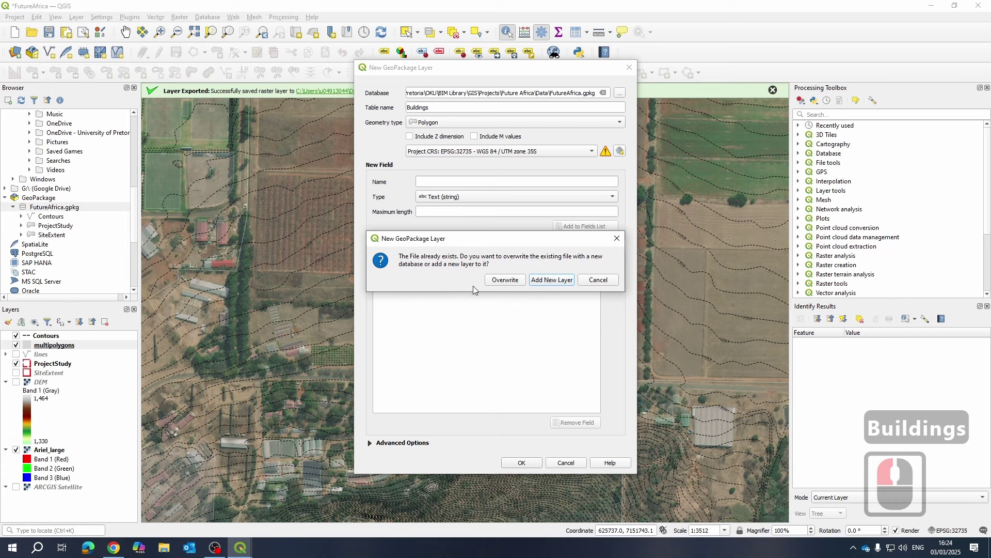
{"action": "left_click", "coordinate": [549, 283]}
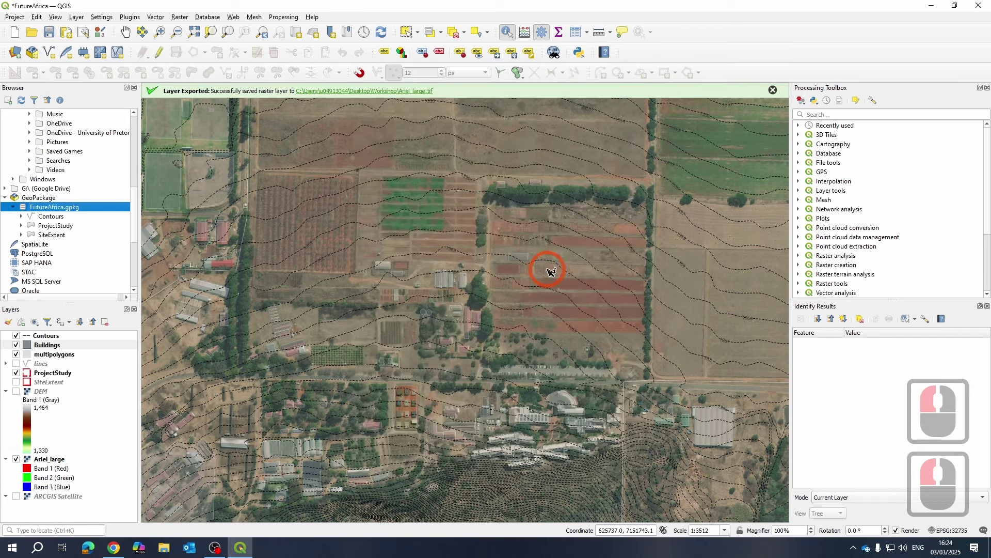
- Refresh FutureAfrica.gpkg, expand its Buildings table in the data browser, and make the Buildings layer active in the project
{"action": "right_click", "coordinate": [41, 209]}
{"action": "left_click", "coordinate": [56, 215]}
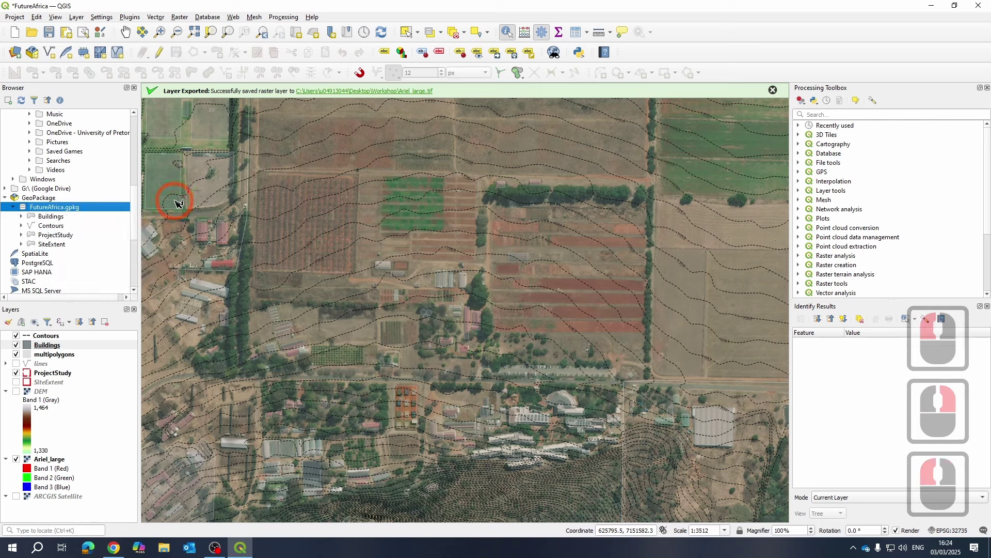
{"action": "double_click", "coordinate": [21, 216]}
{"action": "left_click", "coordinate": [42, 346]}
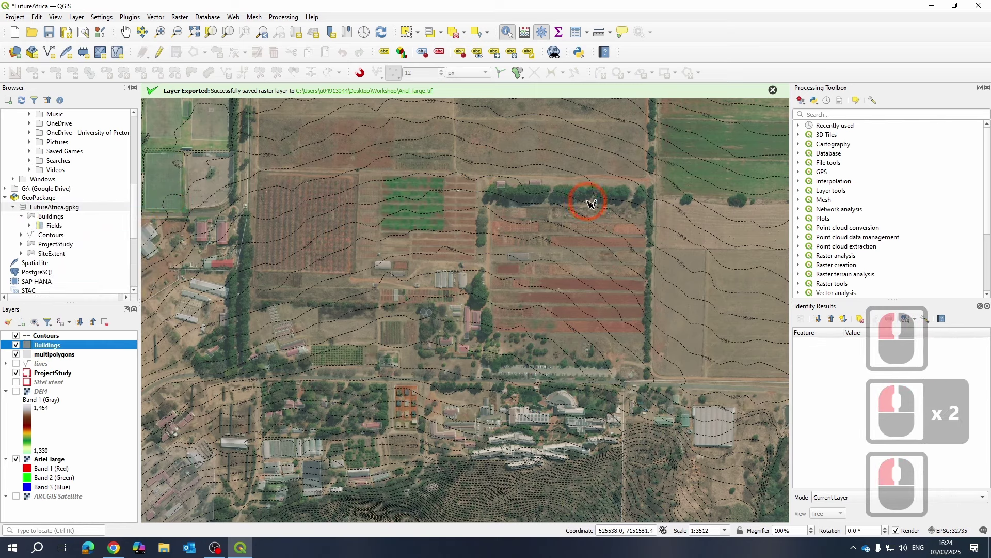
{"action": "scroll", "coordinate": [501, 237], "scroll_direction": "down", "scroll_amount": 3}
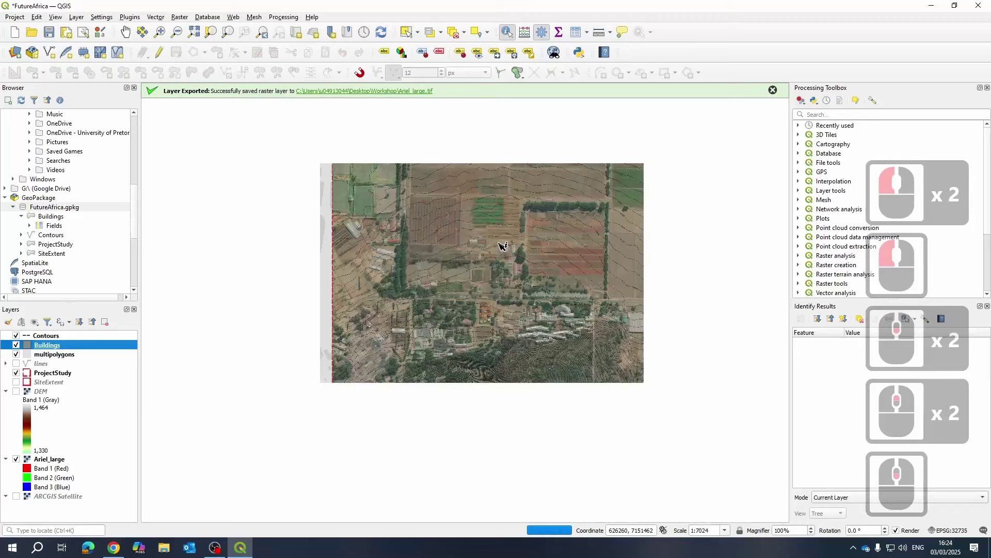
{"action": "scroll", "coordinate": [500, 243], "scroll_direction": "down", "scroll_amount": 1}
{"action": "left_click_drag", "start_coordinate": [500, 243], "coordinate": [449, 285]}
{"action": "scroll", "coordinate": [356, 273], "scroll_direction": "up", "scroll_amount": 2}
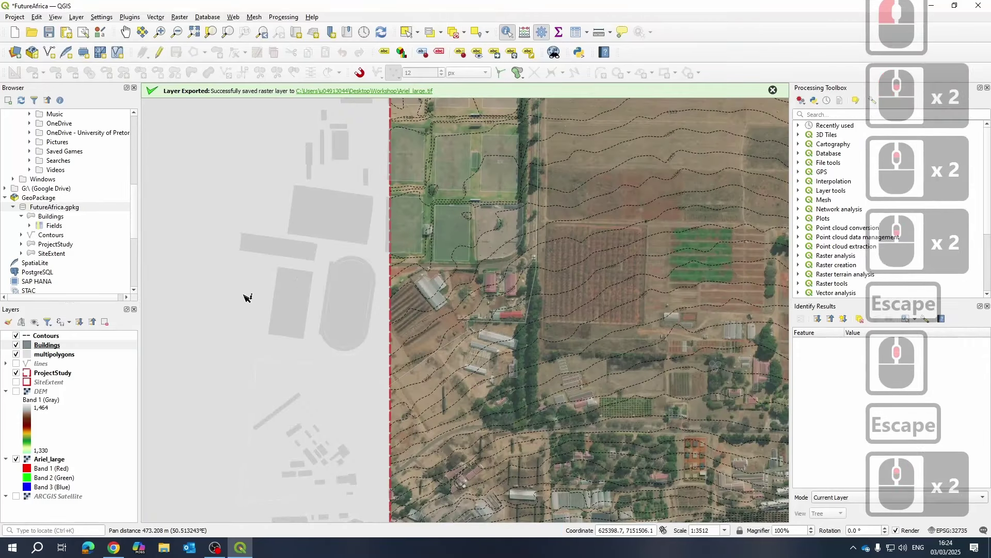
{"action": "scroll", "coordinate": [266, 279], "scroll_direction": "down", "scroll_amount": 3}
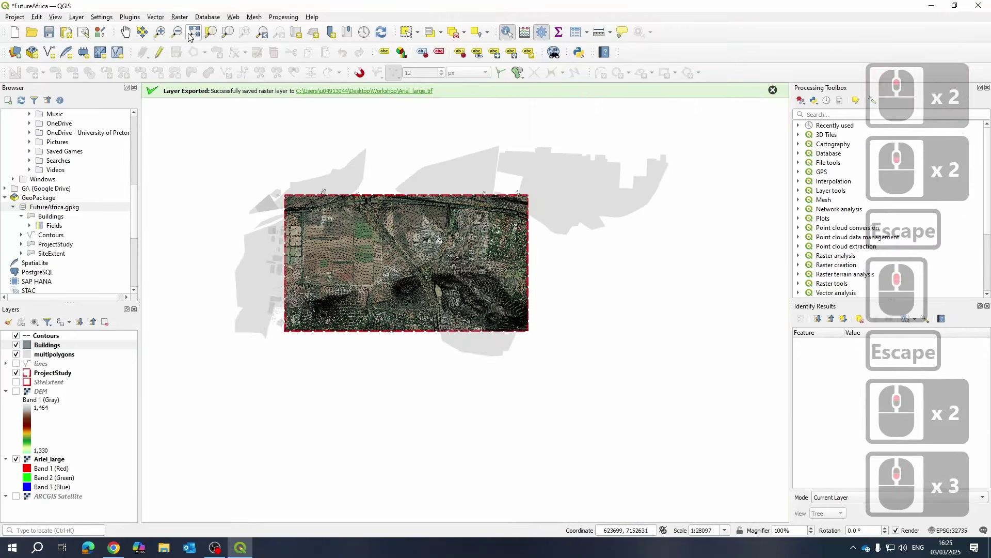
- Review the multipolygons layer's source and coordinate reference system information, leaving its properties unchanged
{"action": "scroll", "coordinate": [250, 226], "scroll_direction": "up", "scroll_amount": 2}
{"action": "left_click_drag", "start_coordinate": [413, 283], "coordinate": [390, 290]}
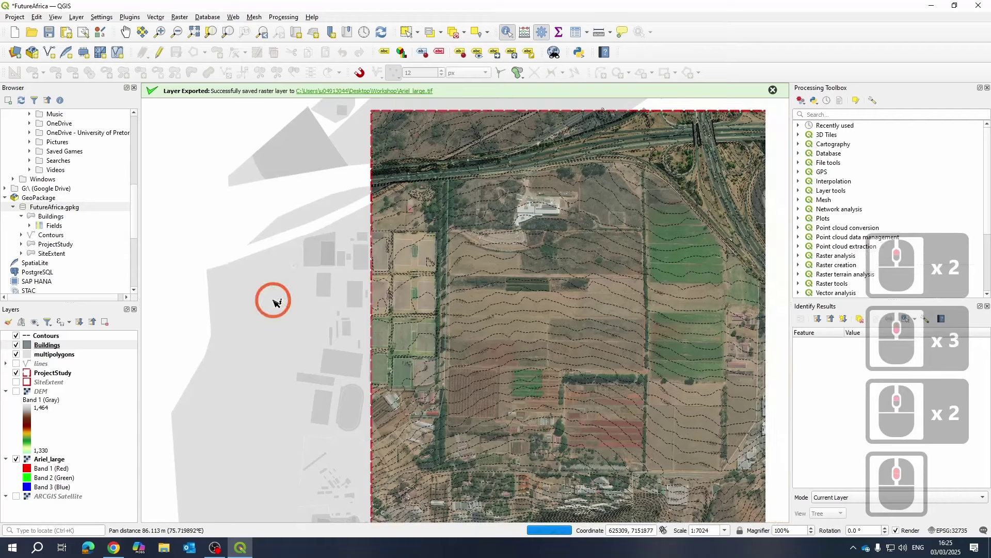
{"action": "right_click", "coordinate": [69, 355]}
{"action": "left_click", "coordinate": [92, 347]}
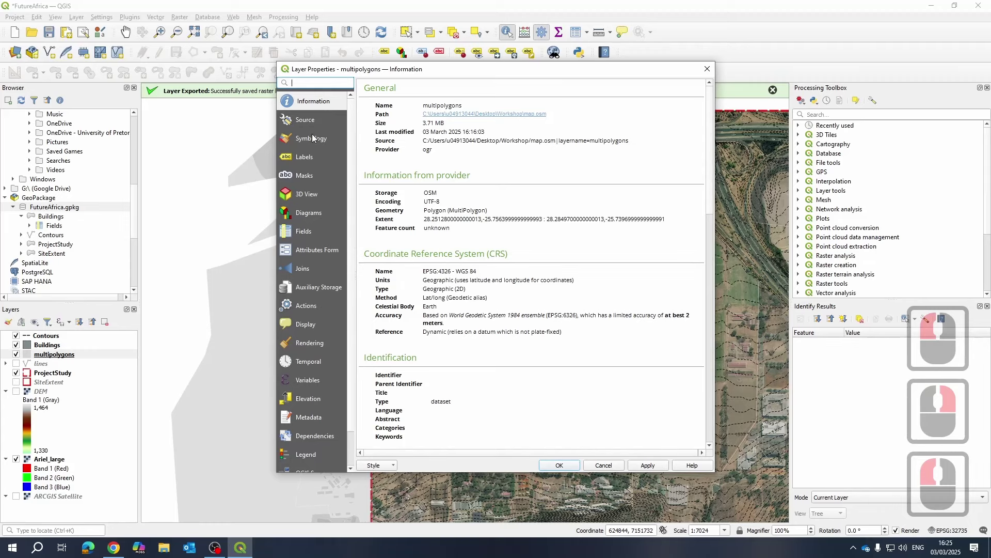
{"action": "left_click", "coordinate": [707, 69]}
{"action": "key", "text": "Escape"}
- Identify the large multipolygons area extending beyond the imagery's western edge, then clear the identification
{"action": "scroll", "coordinate": [423, 203], "scroll_direction": "down", "scroll_amount": 4}
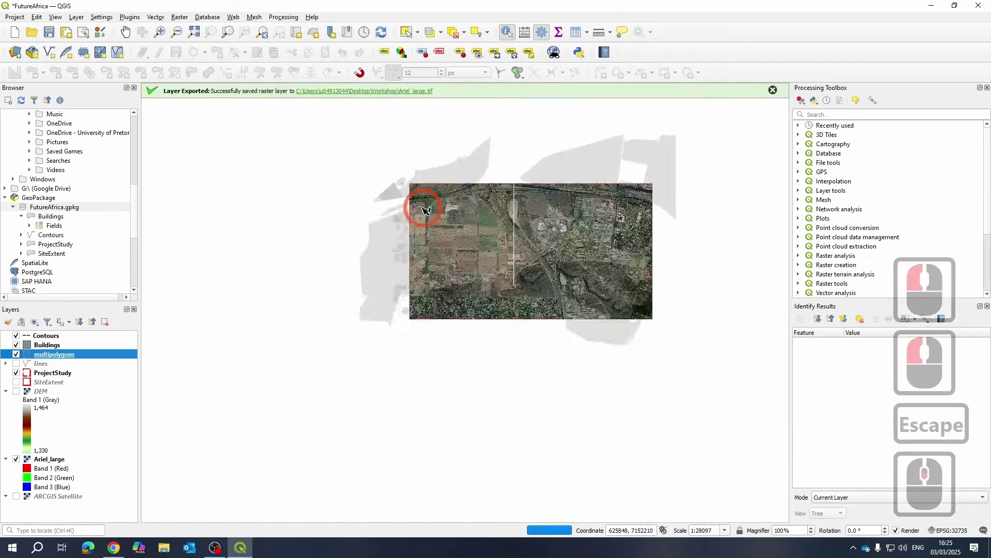
{"action": "scroll", "coordinate": [425, 200], "scroll_direction": "up", "scroll_amount": 2}
{"action": "key", "text": "Escape"}
{"action": "left_click_drag", "start_coordinate": [234, 160], "coordinate": [227, 227]}
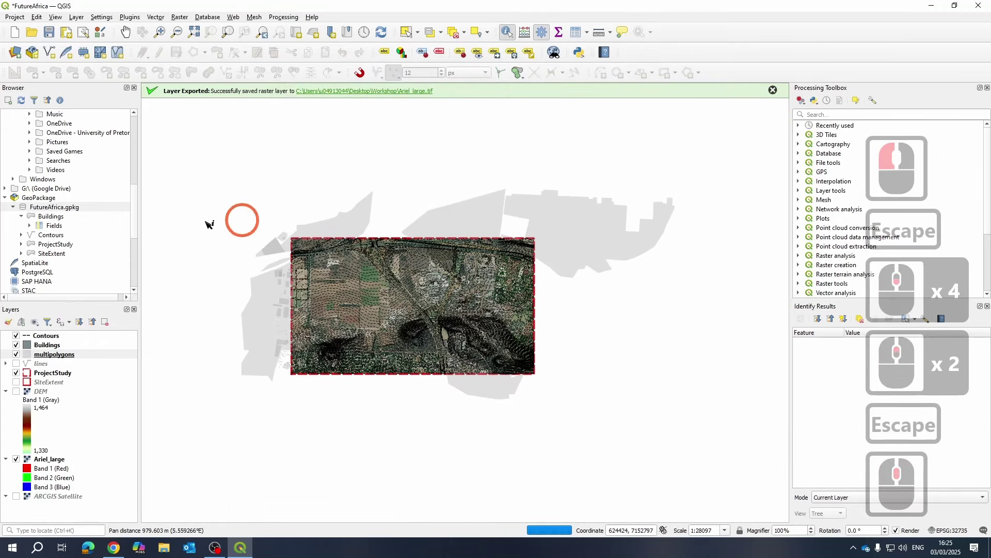
{"action": "left_click", "coordinate": [266, 329]}
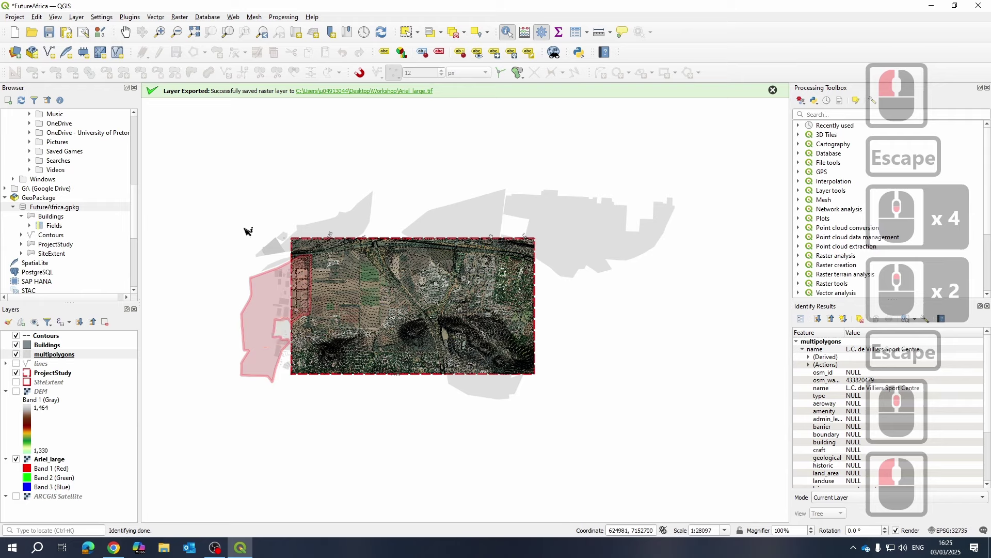
{"action": "key", "text": "Escape"}
{"action": "left_click", "coordinate": [273, 158]}
- Examine how the OpenStreetMap multipolygons cover the aerial imagery across the study area and beyond its boundary
{"action": "scroll", "coordinate": [393, 279], "scroll_direction": "up", "scroll_amount": 3}
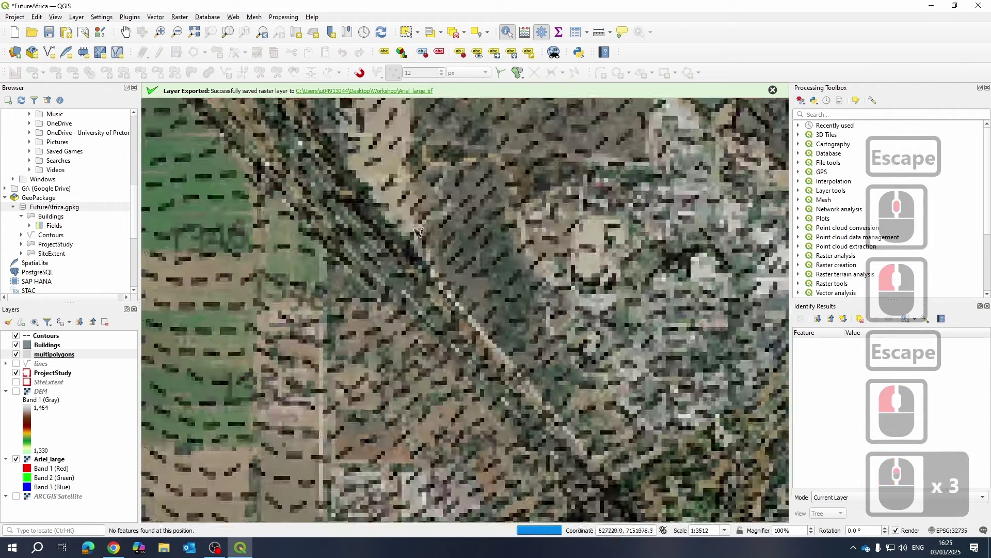
{"action": "scroll", "coordinate": [491, 207], "scroll_direction": "down", "scroll_amount": 2}
{"action": "scroll", "coordinate": [347, 272], "scroll_direction": "up", "scroll_amount": 2}
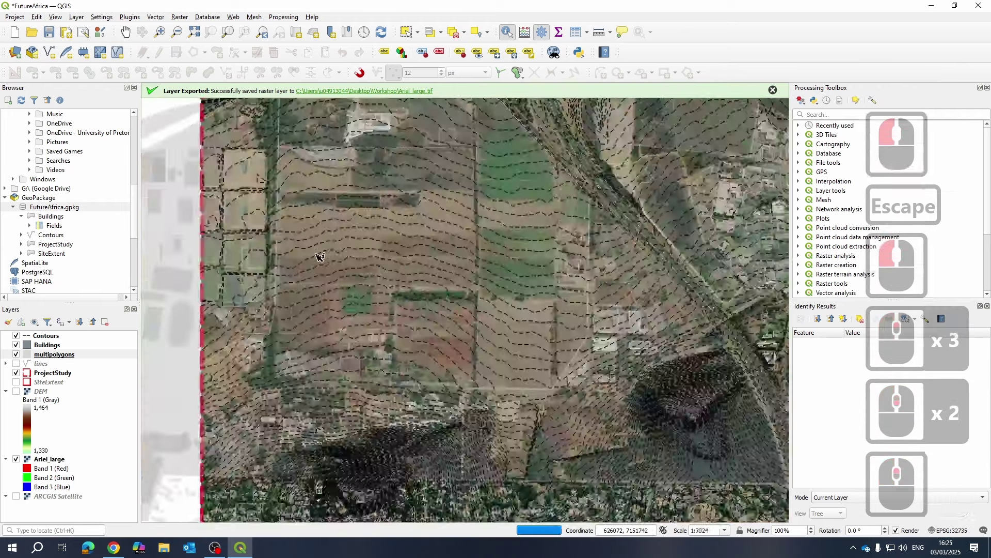
{"action": "left_click_drag", "start_coordinate": [348, 272], "coordinate": [533, 295]}
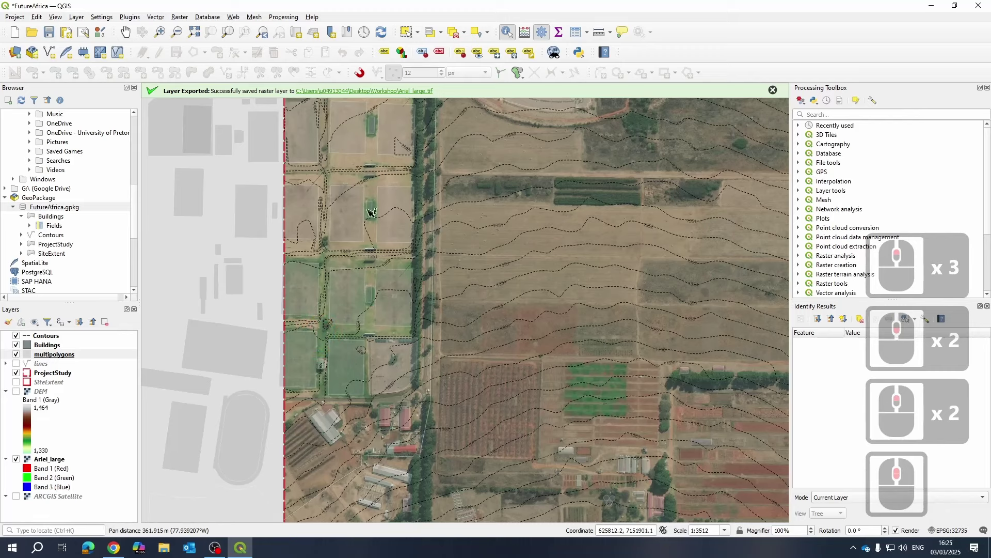
{"action": "scroll", "coordinate": [371, 211], "scroll_direction": "down", "scroll_amount": 1}
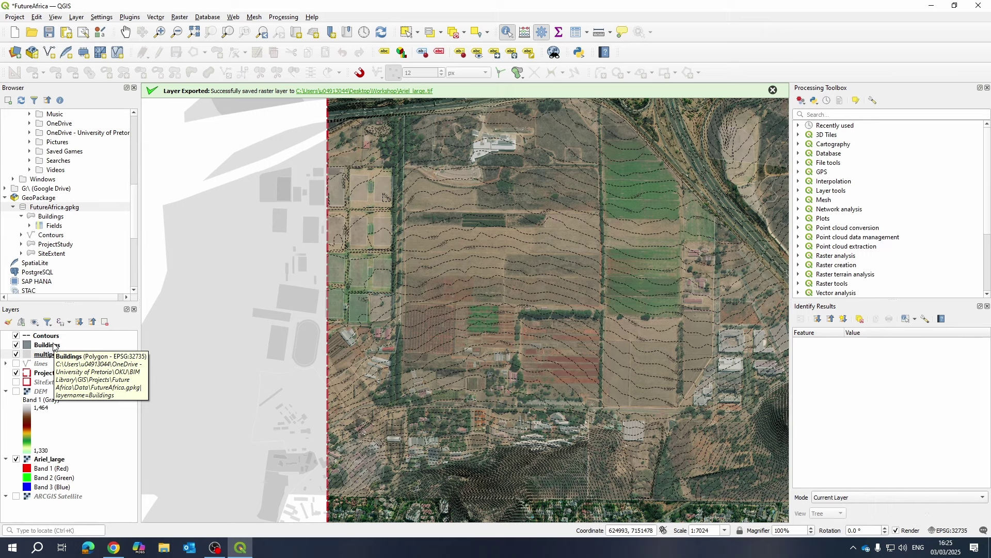
{"action": "scroll", "coordinate": [593, 289], "scroll_direction": "down", "scroll_amount": 1}
{"action": "scroll", "coordinate": [562, 283], "scroll_direction": "up", "scroll_amount": 3}
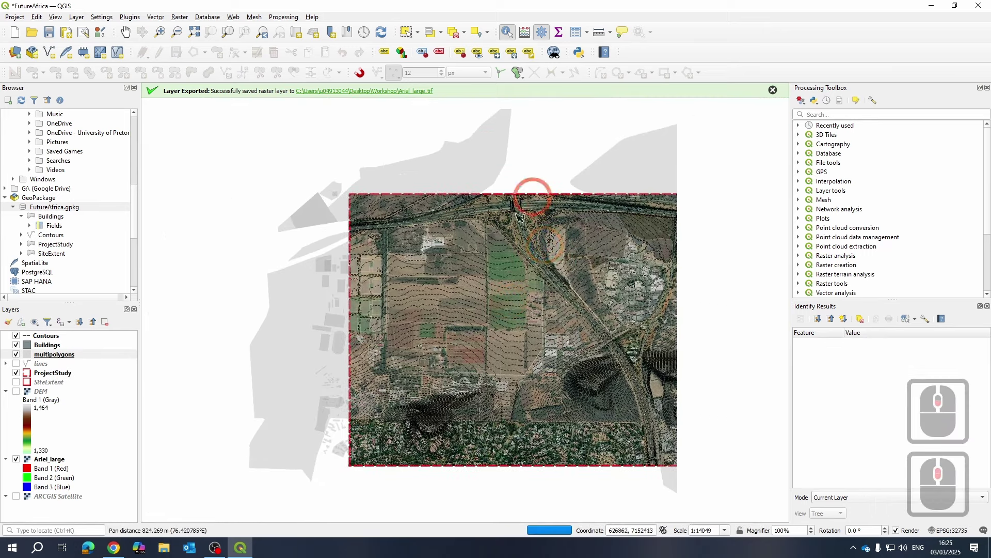
{"action": "scroll", "coordinate": [513, 237], "scroll_direction": "down", "scroll_amount": 2}
{"action": "scroll", "coordinate": [568, 279], "scroll_direction": "up", "scroll_amount": 3}
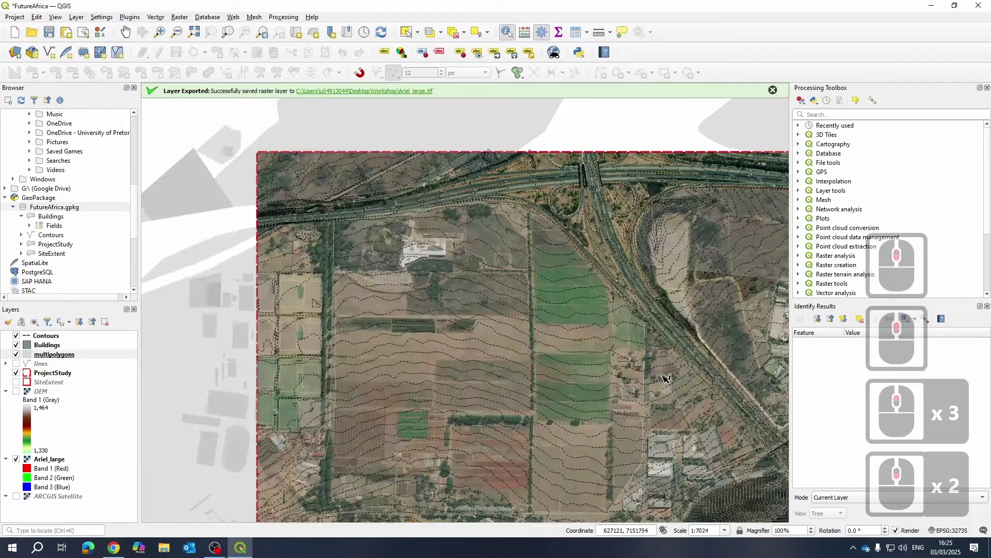
{"action": "scroll", "coordinate": [560, 258], "scroll_direction": "down", "scroll_amount": 3}
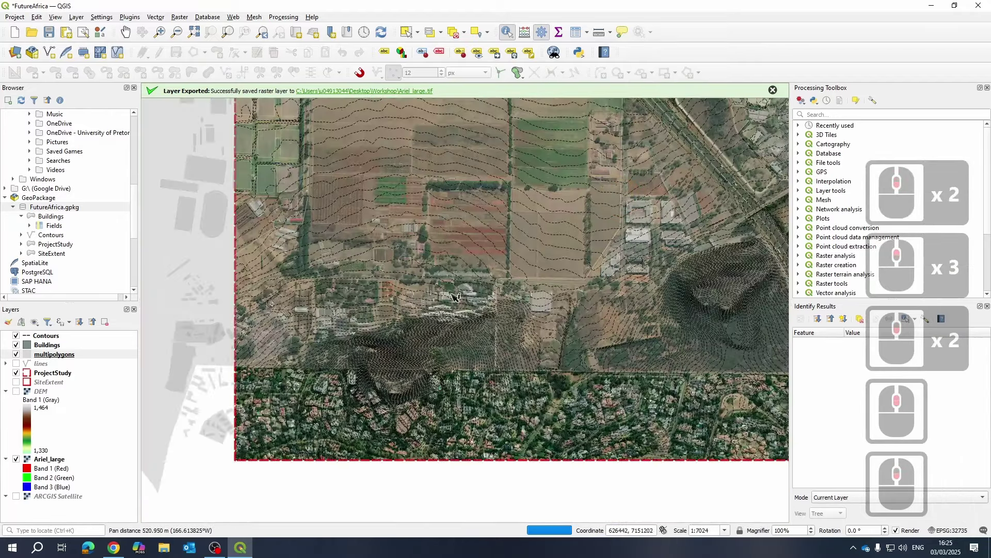
{"action": "left_click_drag", "start_coordinate": [408, 364], "coordinate": [651, 361]}
{"action": "scroll", "coordinate": [503, 374], "scroll_direction": "up", "scroll_amount": 3}
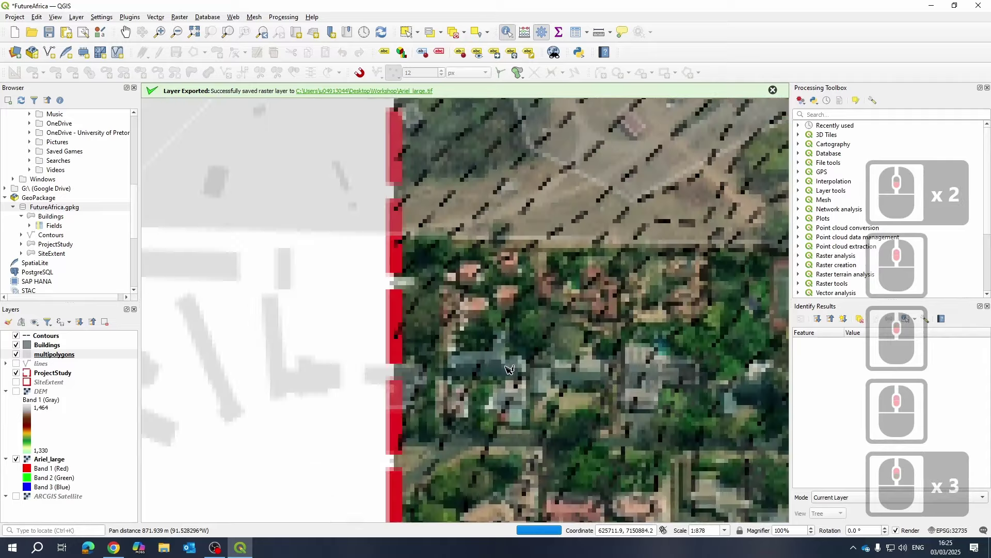
{"action": "scroll", "coordinate": [524, 277], "scroll_direction": "down", "scroll_amount": 4}
{"action": "left_click_drag", "start_coordinate": [524, 277], "coordinate": [503, 290]}
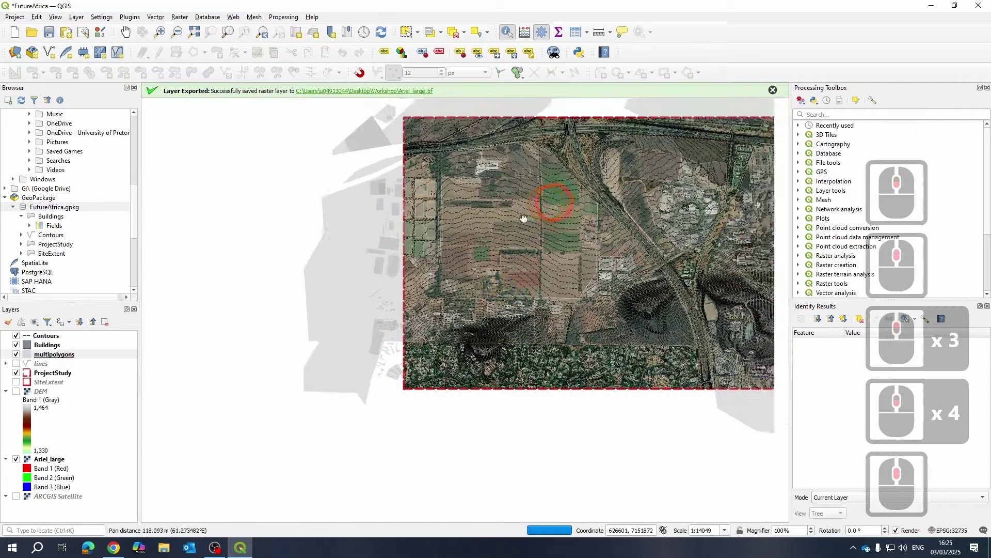
{"action": "scroll", "coordinate": [506, 227], "scroll_direction": "up", "scroll_amount": 1}
{"action": "left_click_drag", "start_coordinate": [644, 230], "coordinate": [471, 294]}
{"action": "left_click_drag", "start_coordinate": [556, 228], "coordinate": [472, 254]}
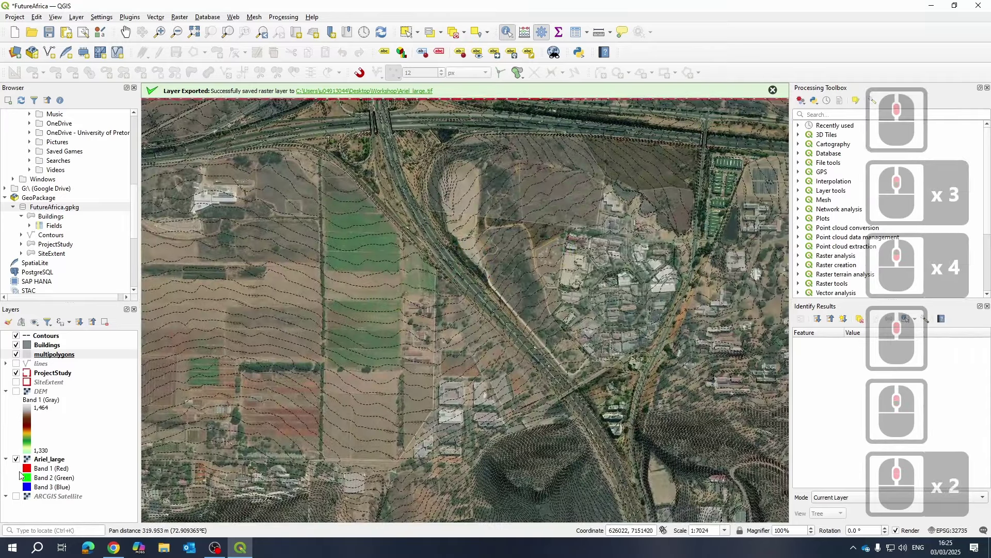
- Hide the Ariel_large imagery, Contours and ProjectStudy layers so the multipolygons stand alone on the map
{"action": "left_click", "coordinate": [16, 458]}
{"action": "scroll", "coordinate": [493, 271], "scroll_direction": "down", "scroll_amount": 1}
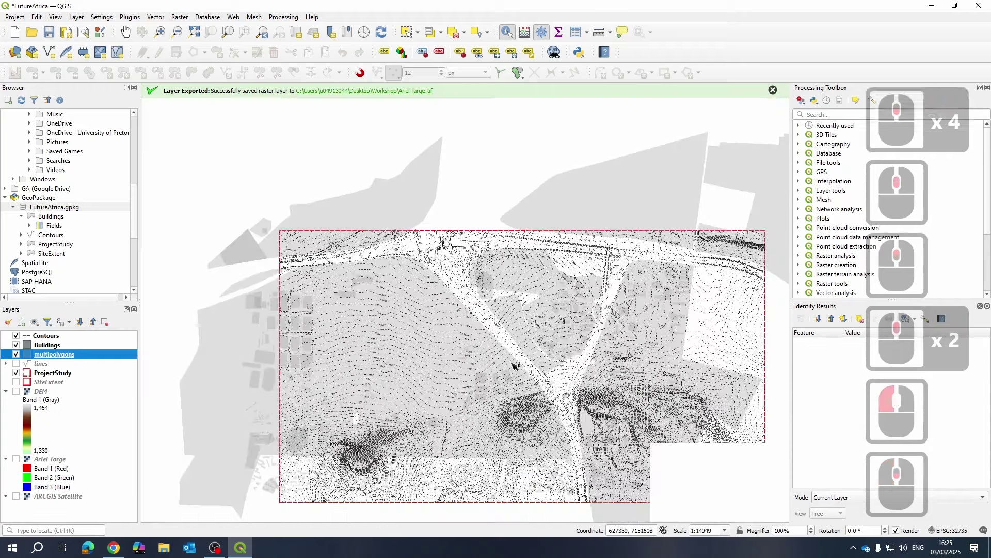
{"action": "left_click_drag", "start_coordinate": [332, 324], "coordinate": [339, 261]}
{"action": "left_click", "coordinate": [9, 366]}
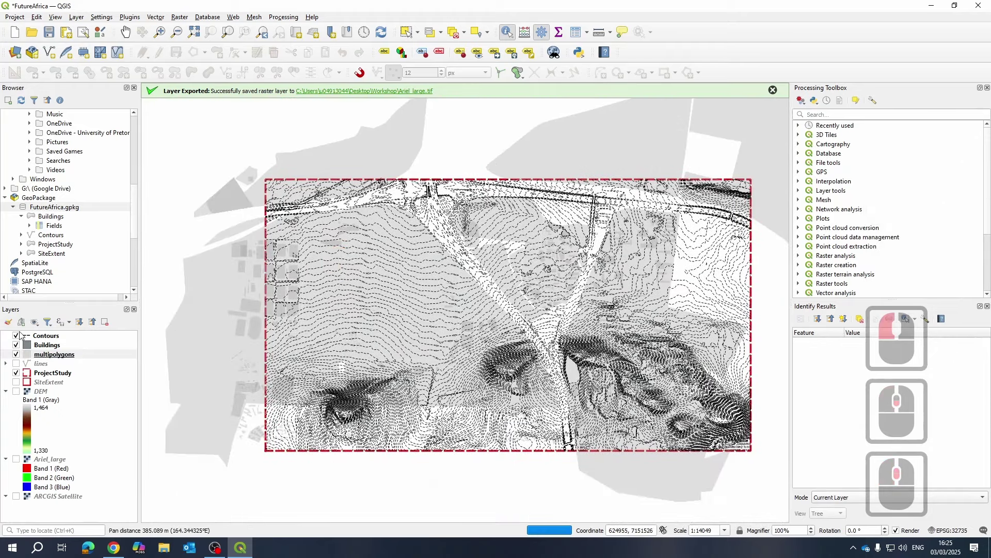
{"action": "left_click", "coordinate": [16, 335]}
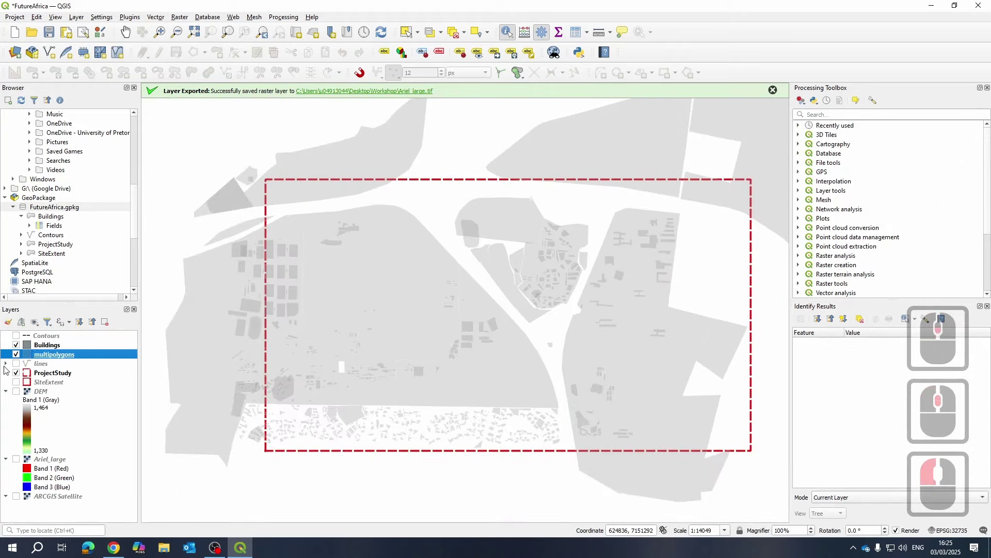
{"action": "left_click", "coordinate": [16, 372]}
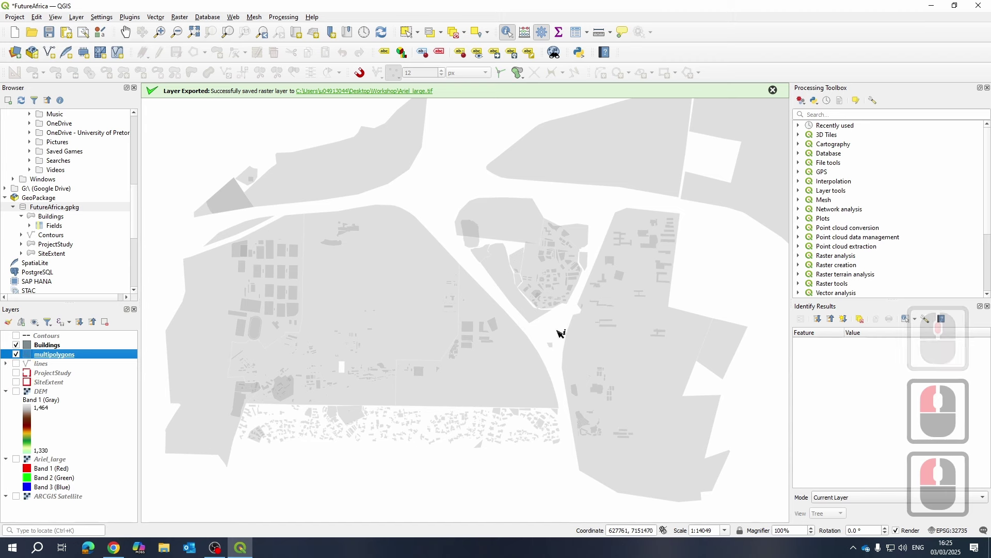
- Select all features of the multipolygons layer with one selection rectangle and copy them
{"action": "scroll", "coordinate": [473, 288], "scroll_direction": "down", "scroll_amount": 2}
{"action": "key", "text": "Escape"}
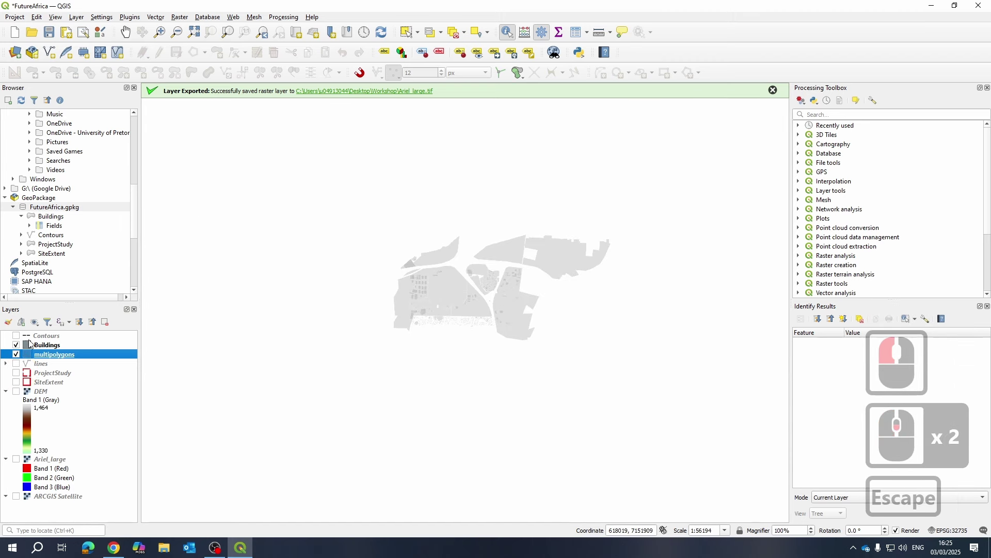
{"action": "left_click", "coordinate": [50, 356]}
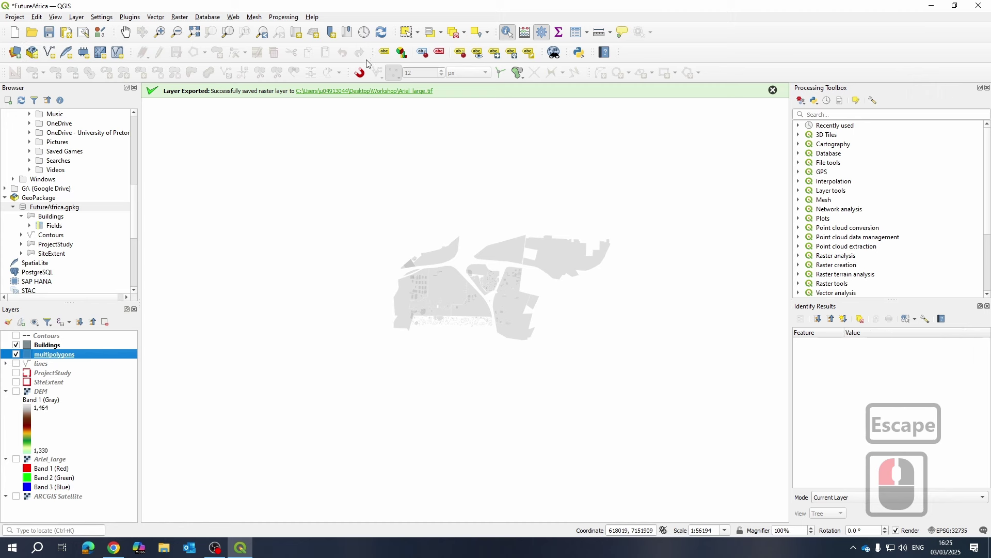
{"action": "left_click", "coordinate": [407, 32]}
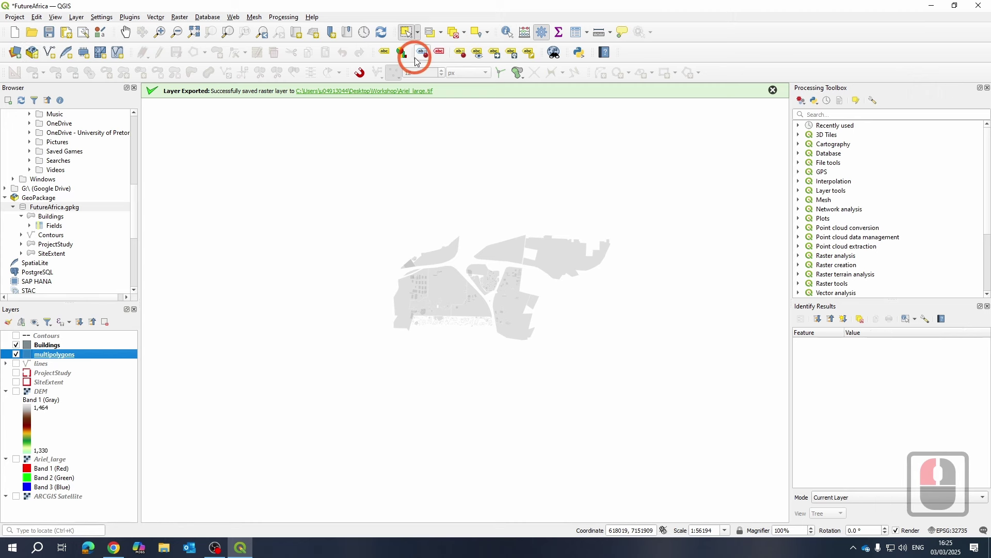
{"action": "left_click_drag", "start_coordinate": [311, 176], "coordinate": [688, 414]}
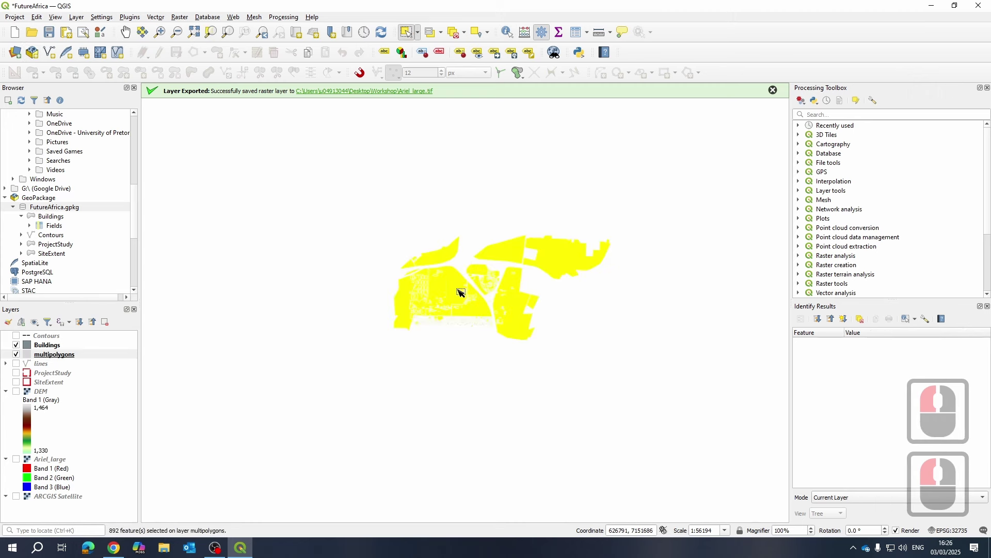
{"action": "scroll", "coordinate": [477, 304], "scroll_direction": "up", "scroll_amount": 2}
{"action": "left_click", "coordinate": [37, 17]}
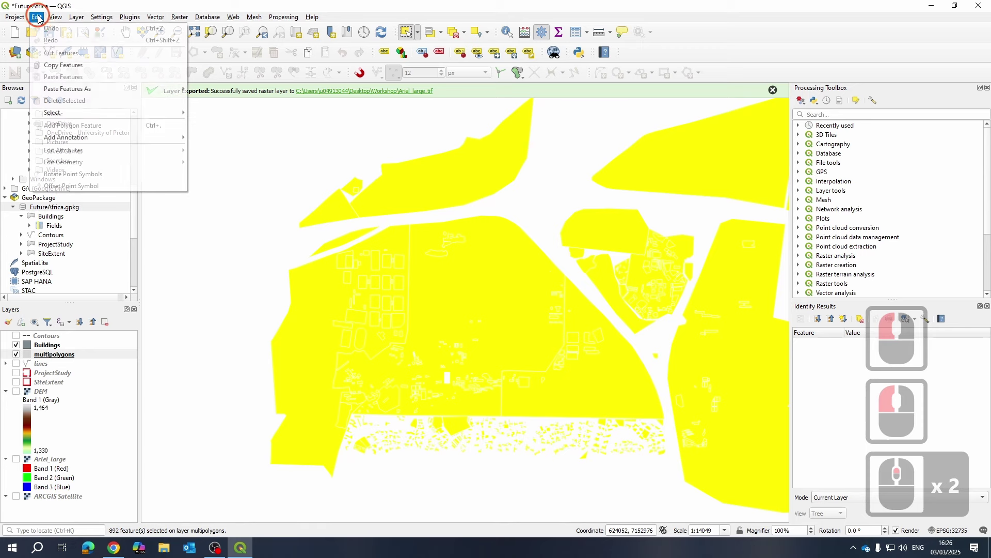
{"action": "left_click", "coordinate": [69, 73]}
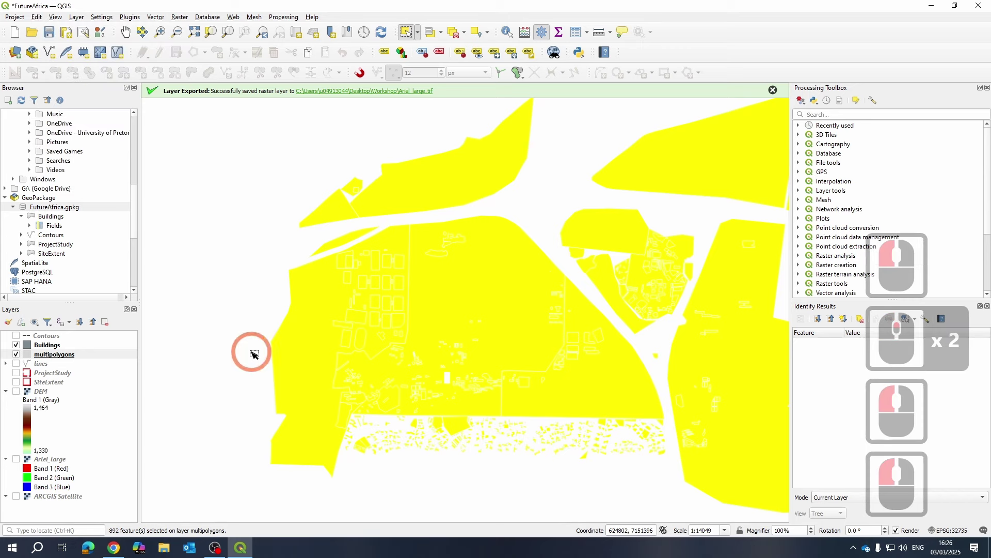
- Check the Buildings layer's properties, switch on its editing mode and paste the copied multipolygons features into it
{"action": "left_click", "coordinate": [39, 347]}
{"action": "double_click", "coordinate": [39, 347]}
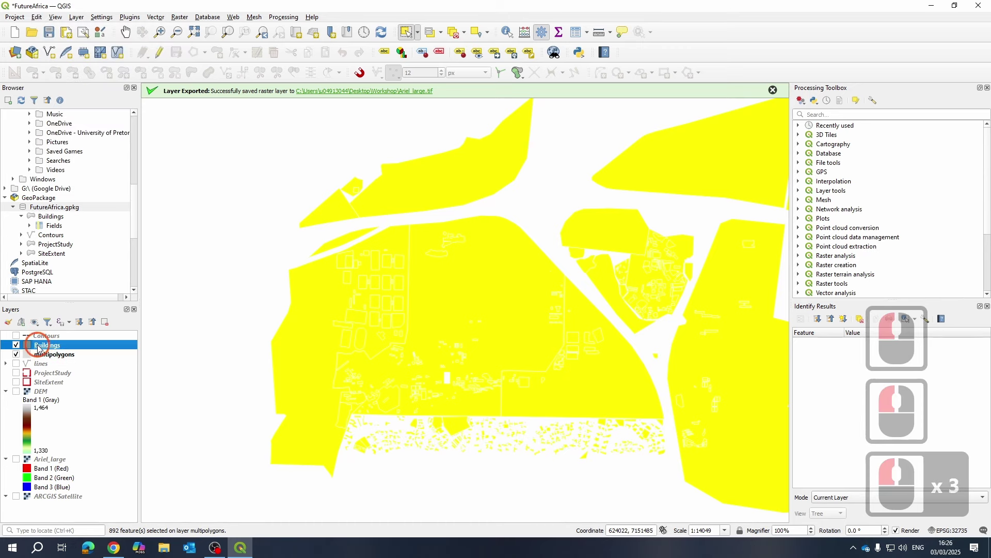
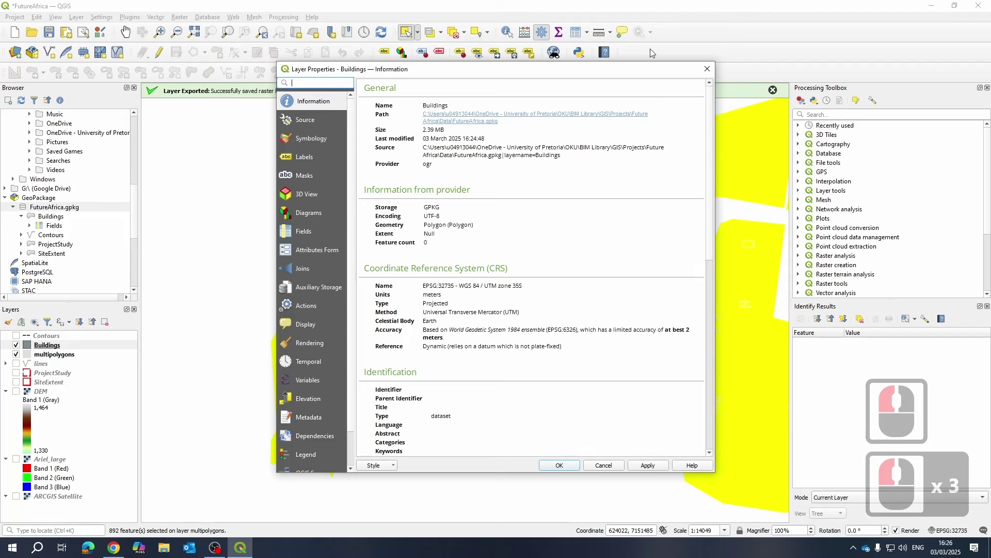
{"action": "left_click", "coordinate": [708, 69]}
{"action": "left_click", "coordinate": [159, 53]}
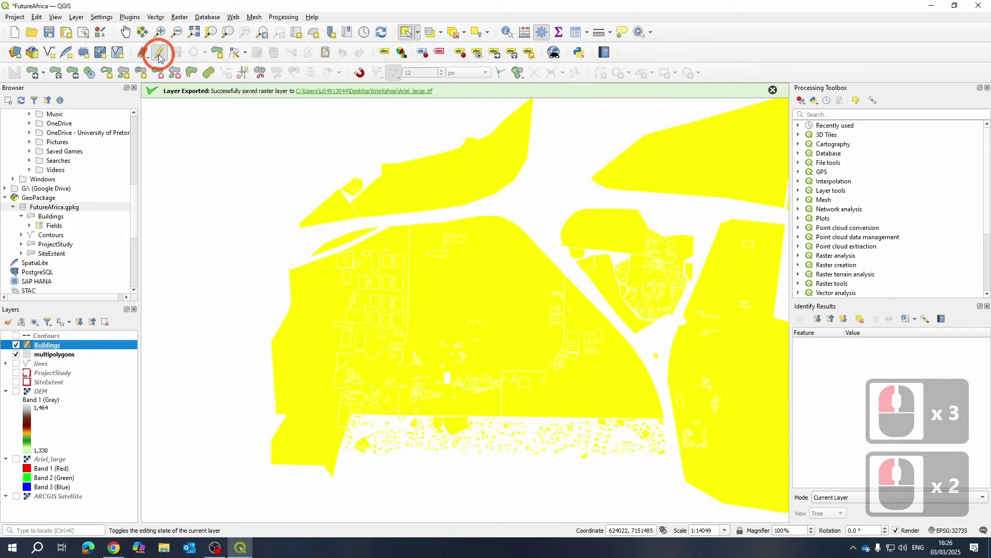
{"action": "left_click", "coordinate": [36, 17]}
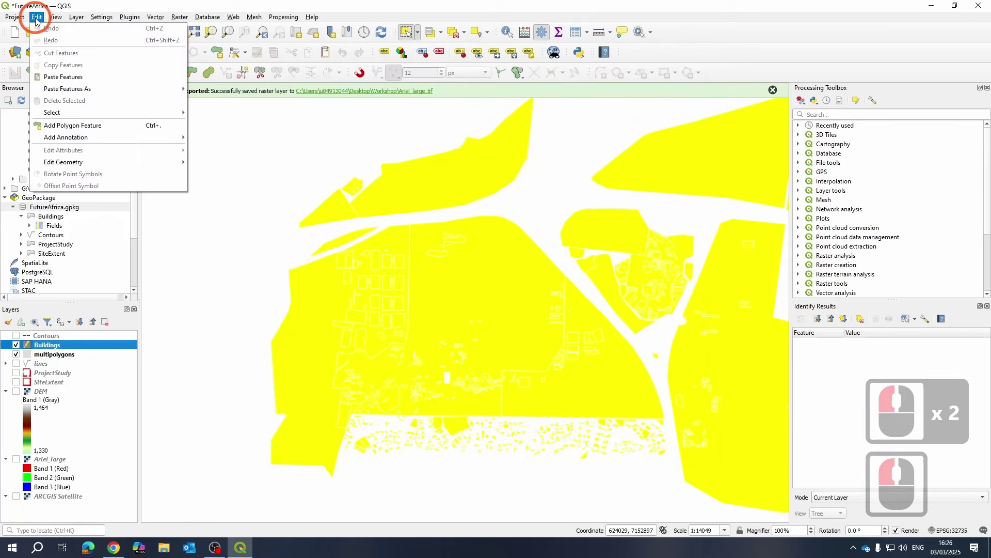
{"action": "left_click", "coordinate": [66, 76]}
- Deselect the pasted features, hide the multipolygons layer and keep Buildings as the active layer
{"action": "left_click", "coordinate": [224, 239]}
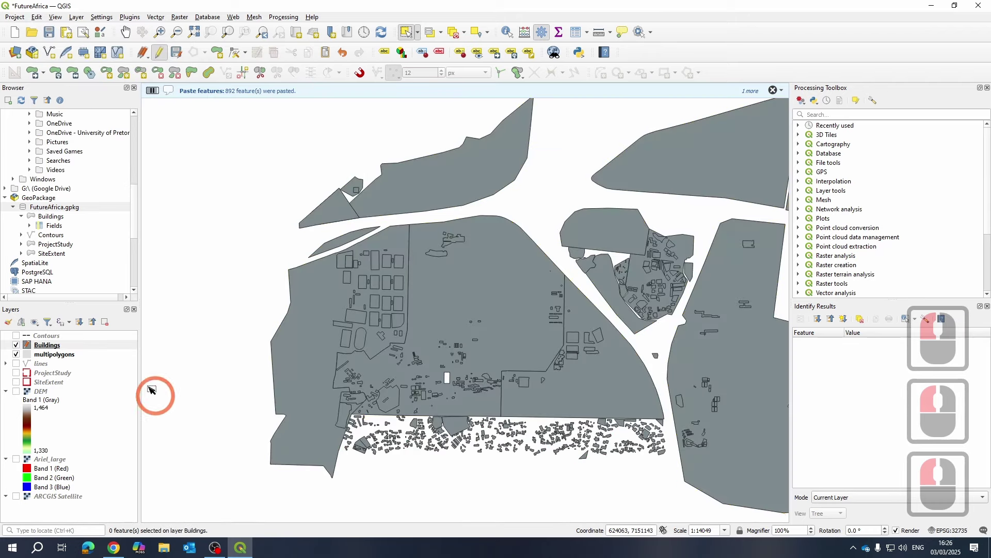
{"action": "left_click", "coordinate": [16, 354]}
{"action": "left_click", "coordinate": [25, 345]}
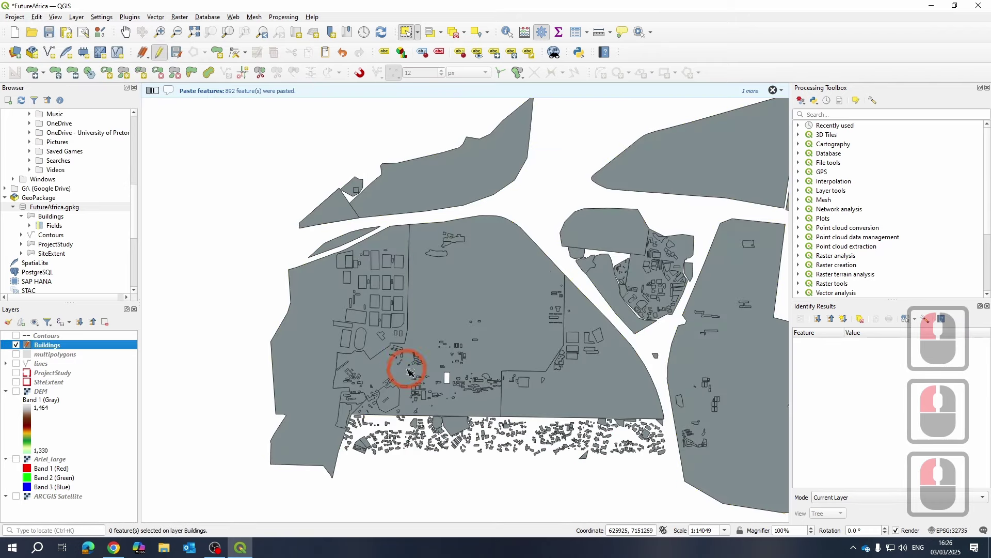
- Delete the large eastern land-area polygon and the small parcel adjoining its east side from the Buildings layer
{"action": "left_click_drag", "start_coordinate": [552, 306], "coordinate": [312, 263]}
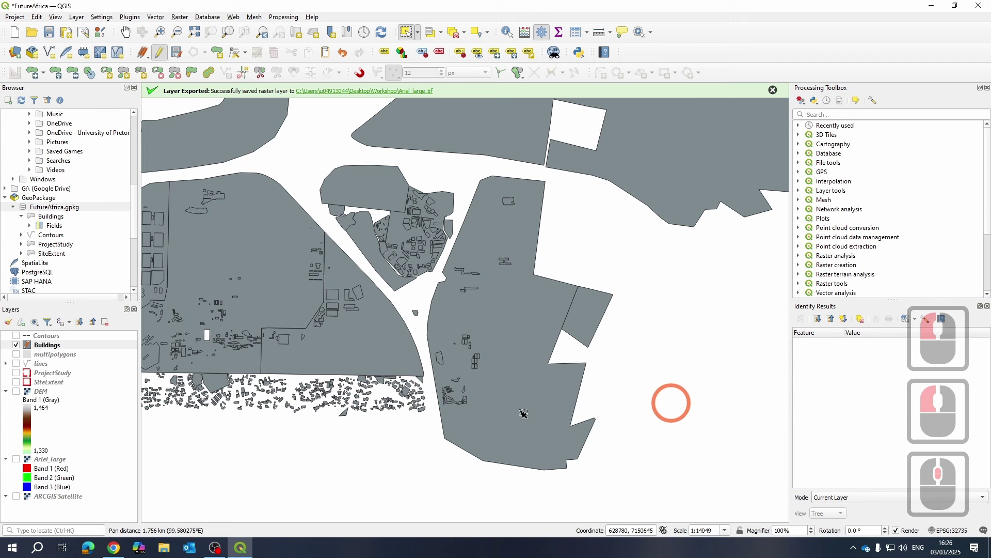
{"action": "left_click", "coordinate": [536, 310]}
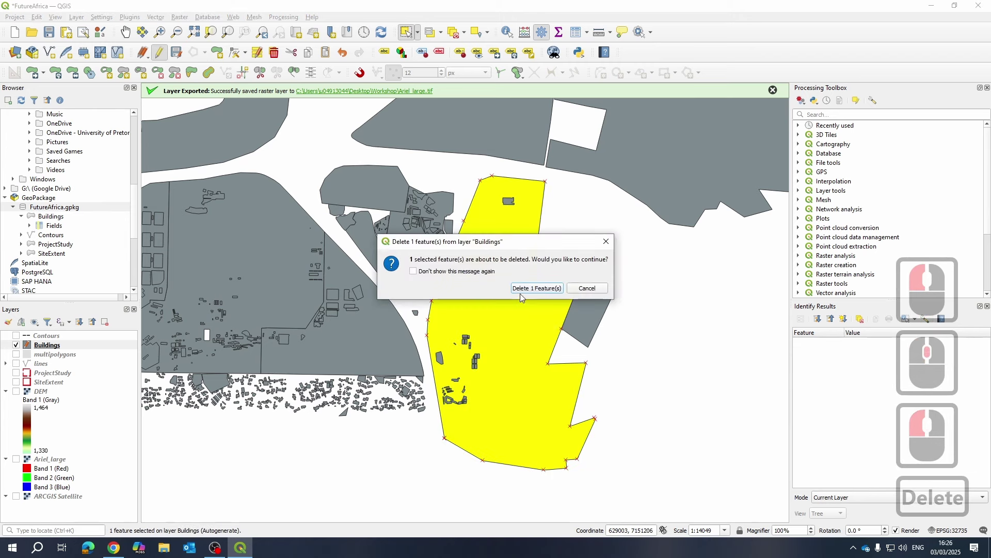
{"action": "left_click", "coordinate": [520, 288]}
{"action": "left_click", "coordinate": [589, 310]}
{"action": "key", "text": "Delete"}
{"action": "left_click", "coordinate": [539, 288]}
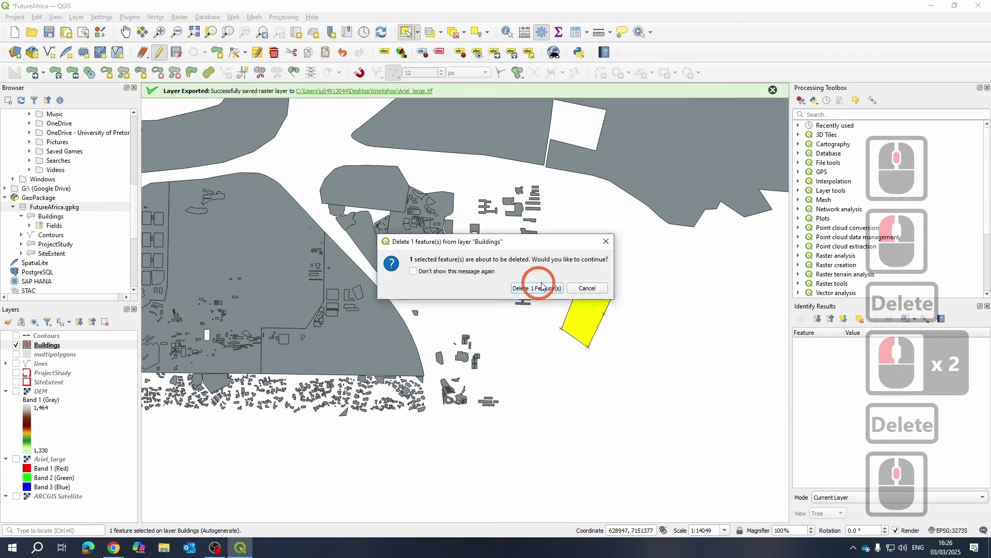
{"action": "left_click", "coordinate": [541, 288]}
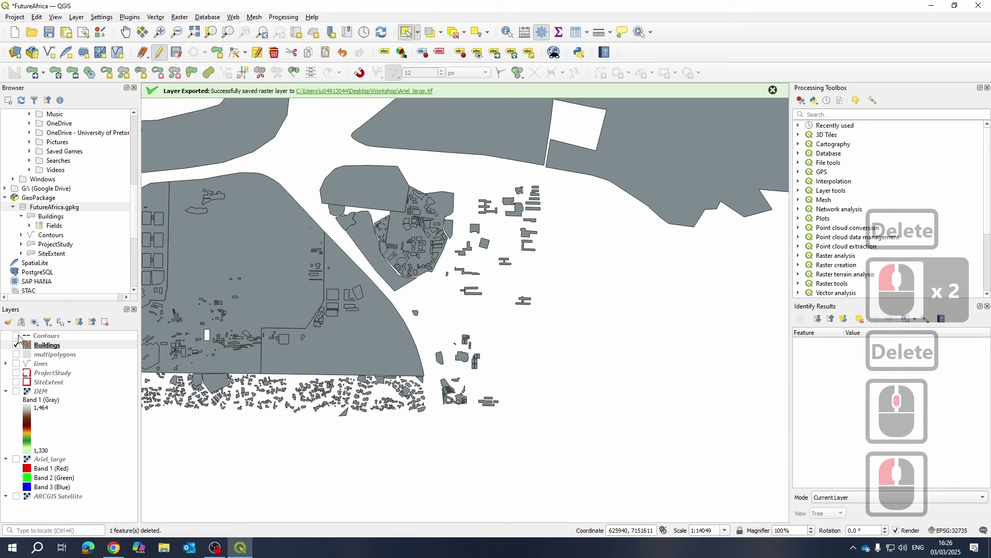
- Show the ProjectStudy and SiteExtent layers on the map and dismiss the layer-export message
{"action": "left_click", "coordinate": [559, 420]}
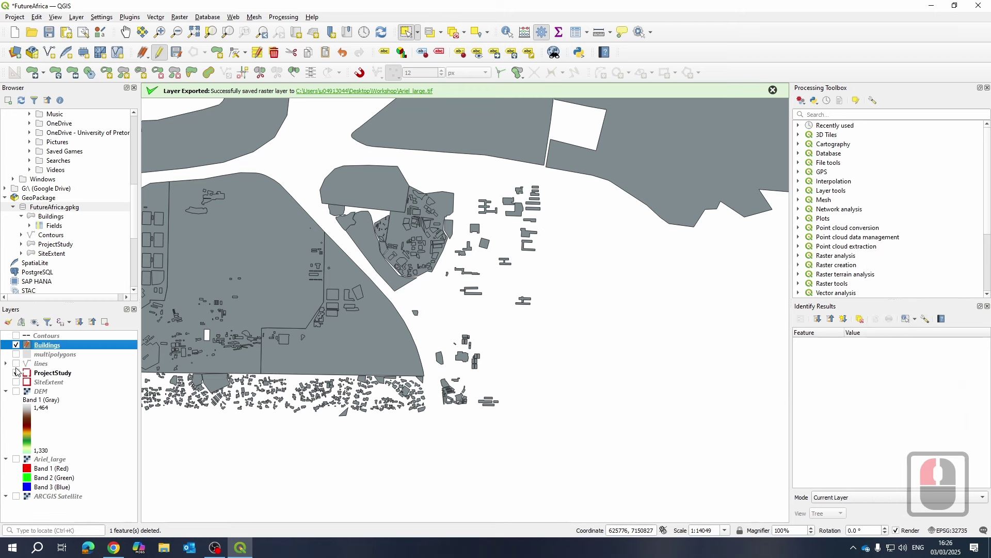
{"action": "scroll", "coordinate": [567, 352], "scroll_direction": "down", "scroll_amount": 3}
{"action": "scroll", "coordinate": [566, 348], "scroll_direction": "up", "scroll_amount": 2}
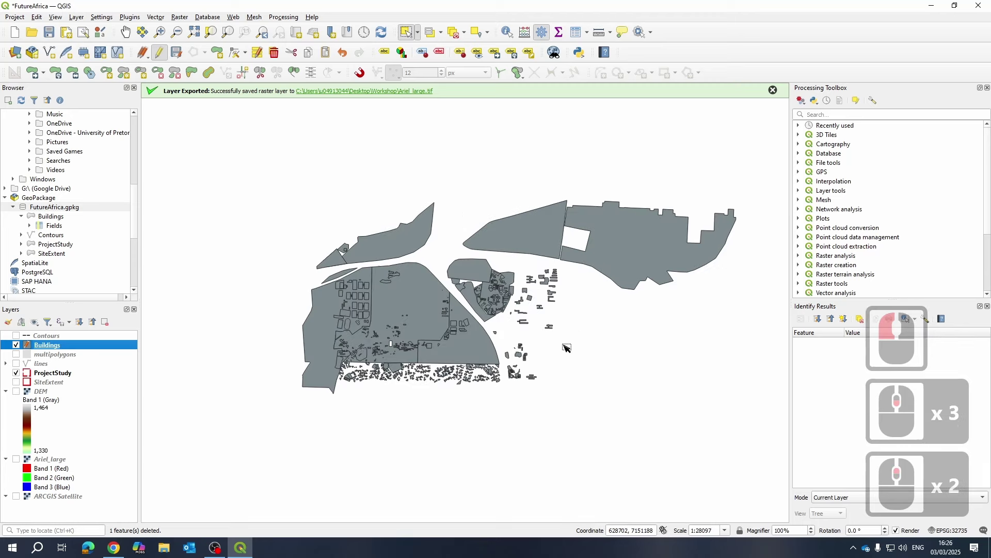
{"action": "left_click", "coordinate": [16, 382]}
{"action": "scroll", "coordinate": [392, 353], "scroll_direction": "up", "scroll_amount": 2}
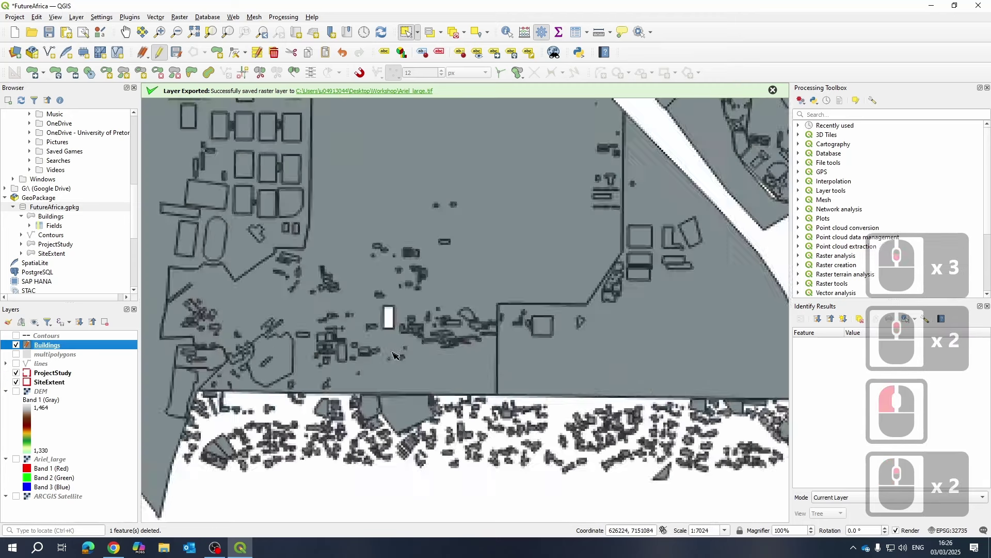
{"action": "scroll", "coordinate": [402, 258], "scroll_direction": "down", "scroll_amount": 1}
{"action": "left_click_drag", "start_coordinate": [408, 248], "coordinate": [360, 223]}
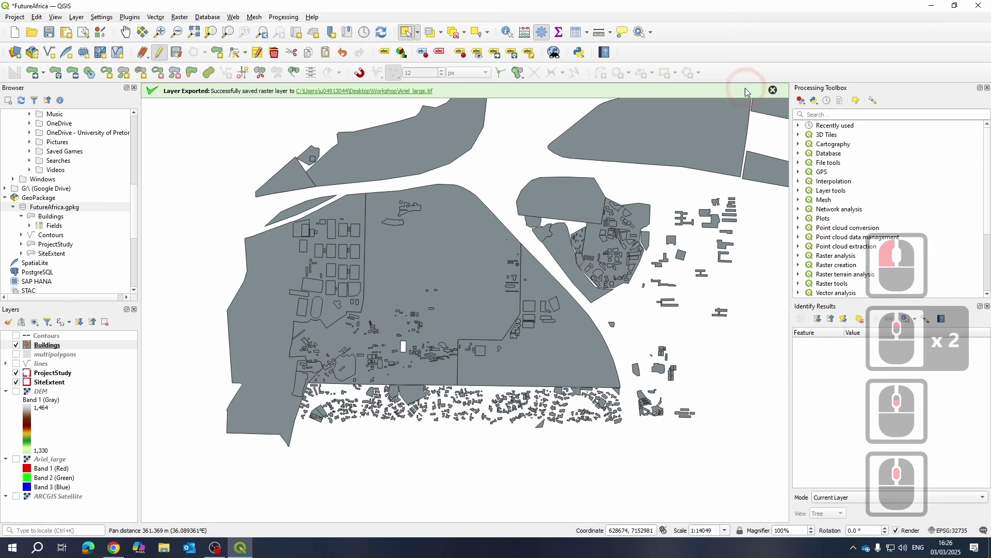
{"action": "left_click", "coordinate": [774, 91]}
- Delete the large western land-area polygon and the long curved polygon north of the central area from the Buildings layer
{"action": "left_click", "coordinate": [263, 274]}
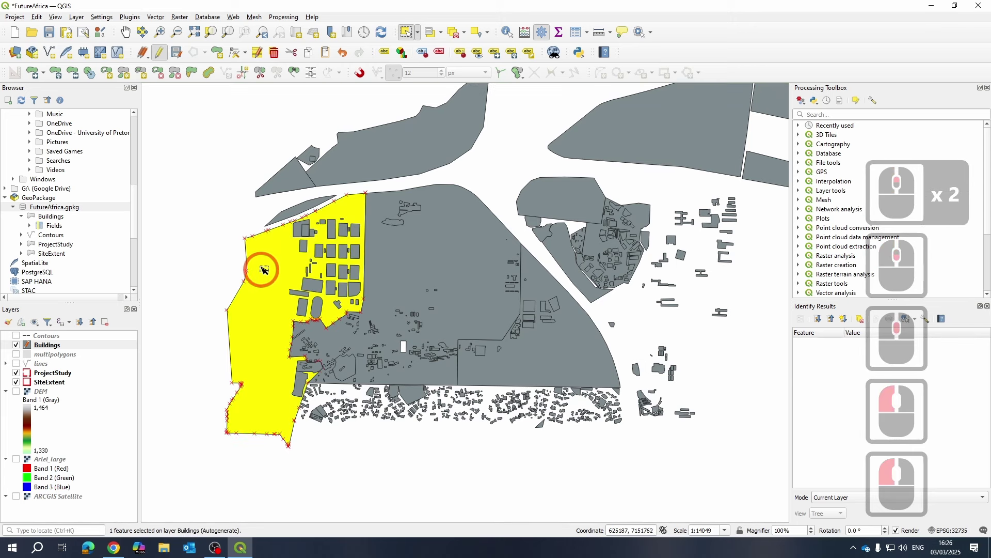
{"action": "key", "text": "Delete"}
{"action": "left_click", "coordinate": [551, 289]}
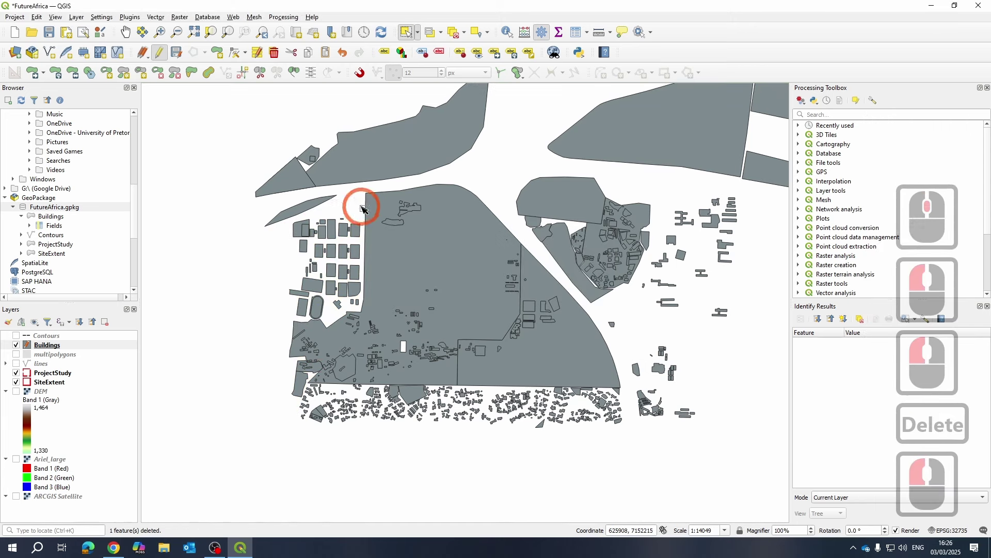
{"action": "left_click", "coordinate": [376, 166]}
{"action": "key", "text": "Delete"}
{"action": "left_click", "coordinate": [545, 288]}
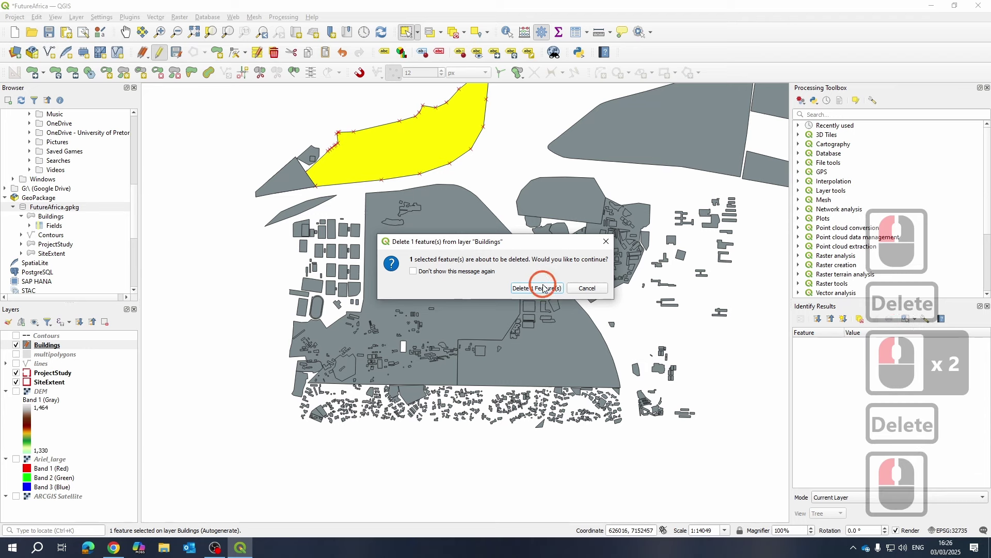
- Delete the large central land-area polygon and the curved, triangular area adjoining its southeast side from the Buildings layer
{"action": "left_click", "coordinate": [409, 215]}
{"action": "left_click", "coordinate": [460, 217]}
{"action": "key", "text": "Delete"}
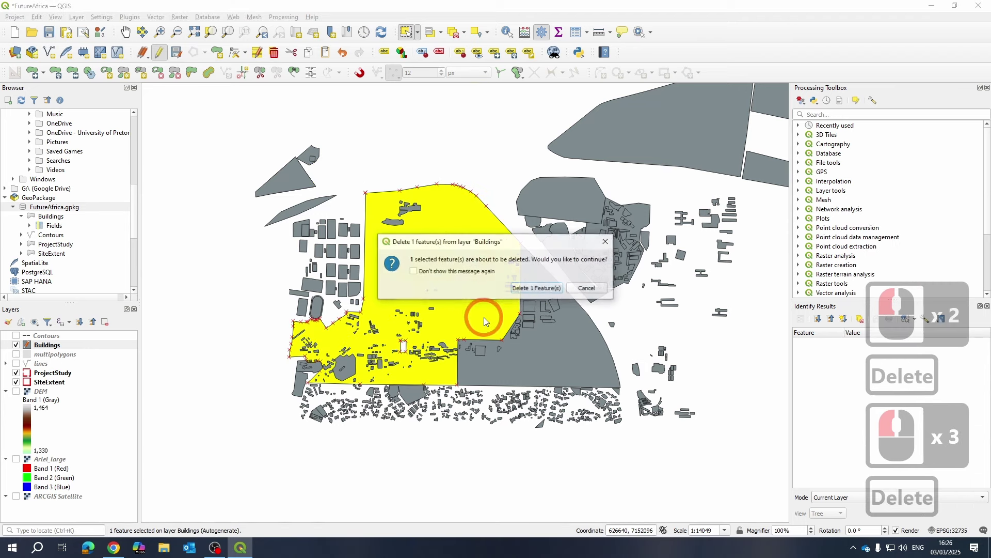
{"action": "left_click", "coordinate": [542, 288]}
{"action": "left_click", "coordinate": [547, 366]}
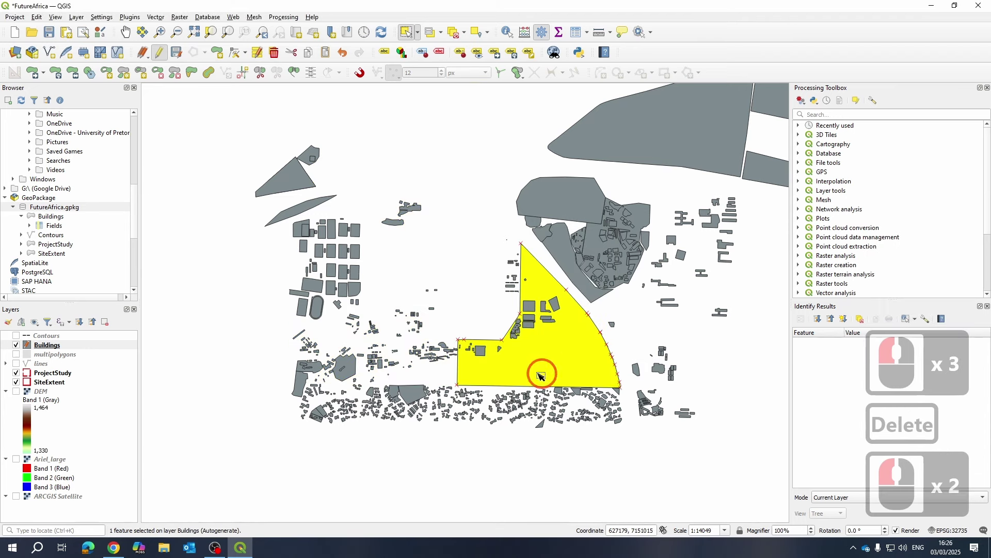
{"action": "key", "text": "Delete"}
{"action": "left_click", "coordinate": [537, 288]}
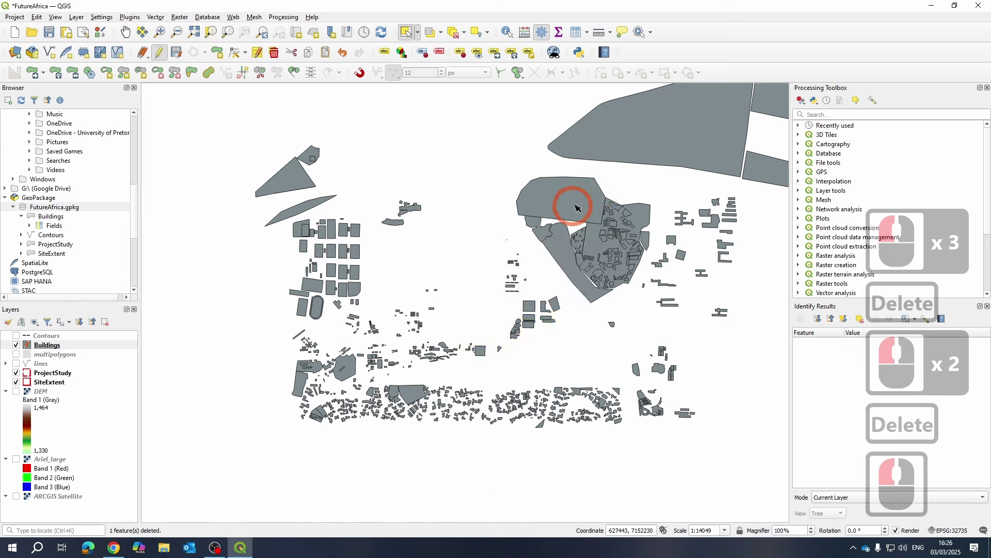
- Delete the long diagonal strip polygon west of the dense northeastern building cluster and the small area adjoining its northwest end
{"action": "scroll", "coordinate": [571, 199], "scroll_direction": "up", "scroll_amount": 2}
{"action": "left_click", "coordinate": [495, 340]}
{"action": "key", "text": "Delete"}
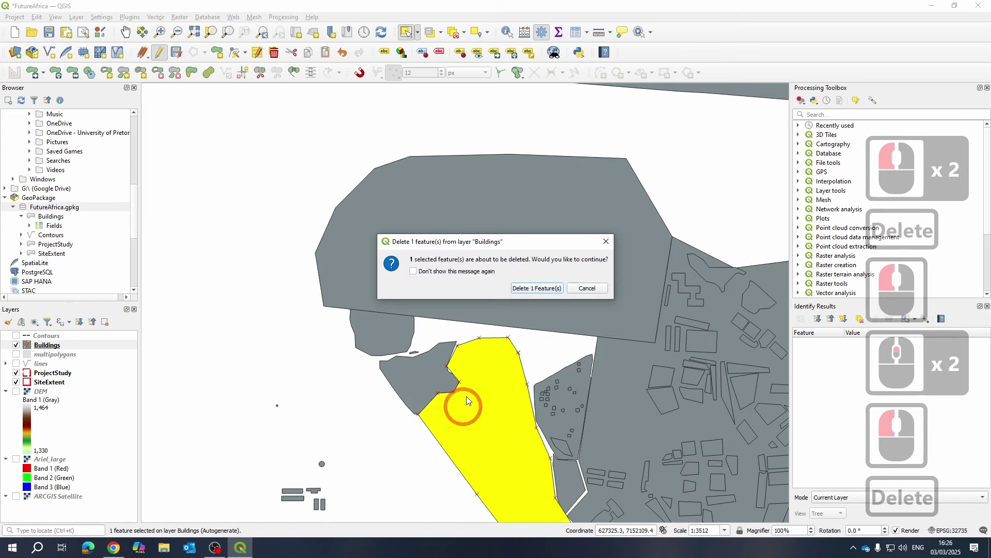
{"action": "left_click", "coordinate": [552, 289]}
{"action": "left_click", "coordinate": [435, 388]}
{"action": "key", "text": "Delete"}
{"action": "left_click", "coordinate": [537, 288]}
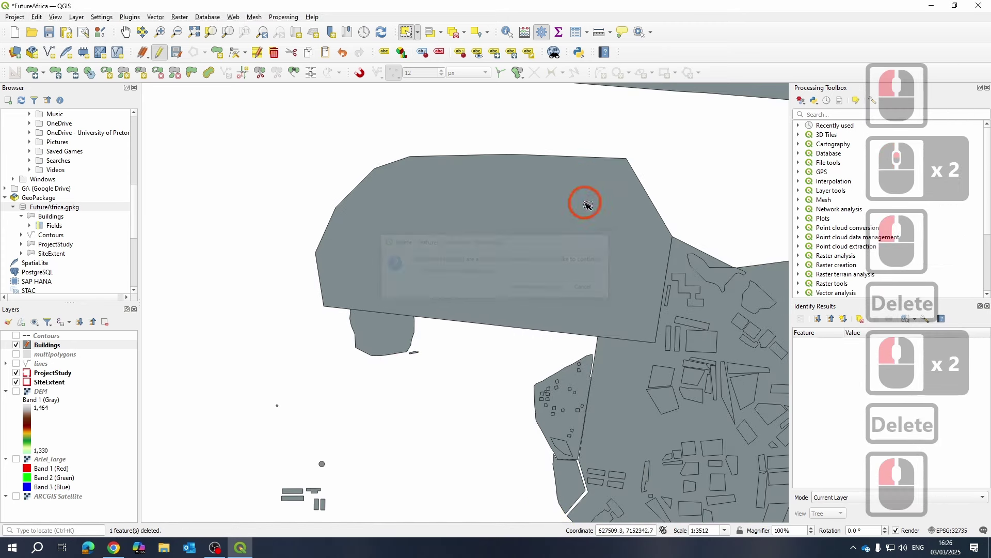
- Delete the large rounded polygon northwest of the dense building cluster and the small area attached below its southwest corner
{"action": "left_click", "coordinate": [587, 205]}
{"action": "key", "text": "Delete"}
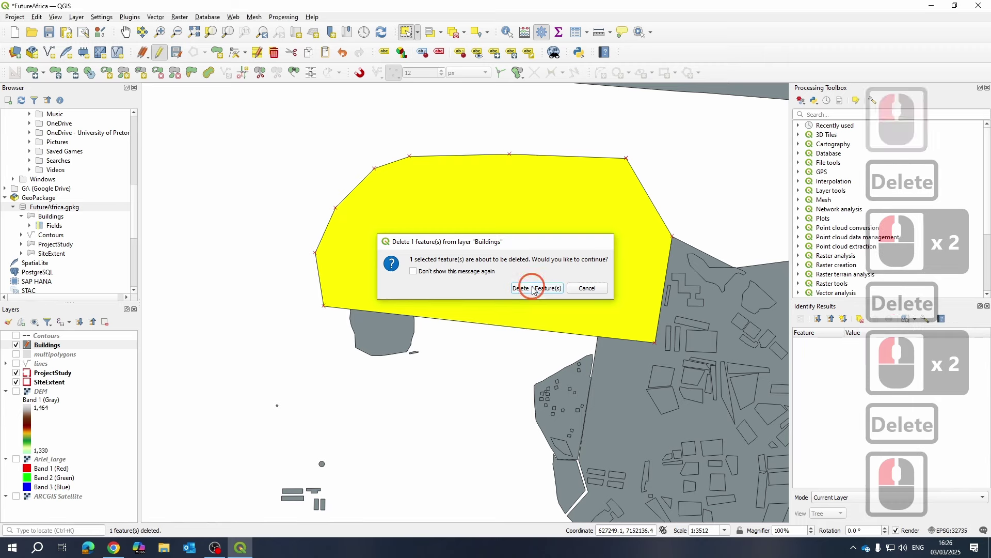
{"action": "left_click", "coordinate": [536, 288]}
{"action": "left_click", "coordinate": [408, 310]}
{"action": "key", "text": "Delete"}
{"action": "left_click", "coordinate": [526, 290]}
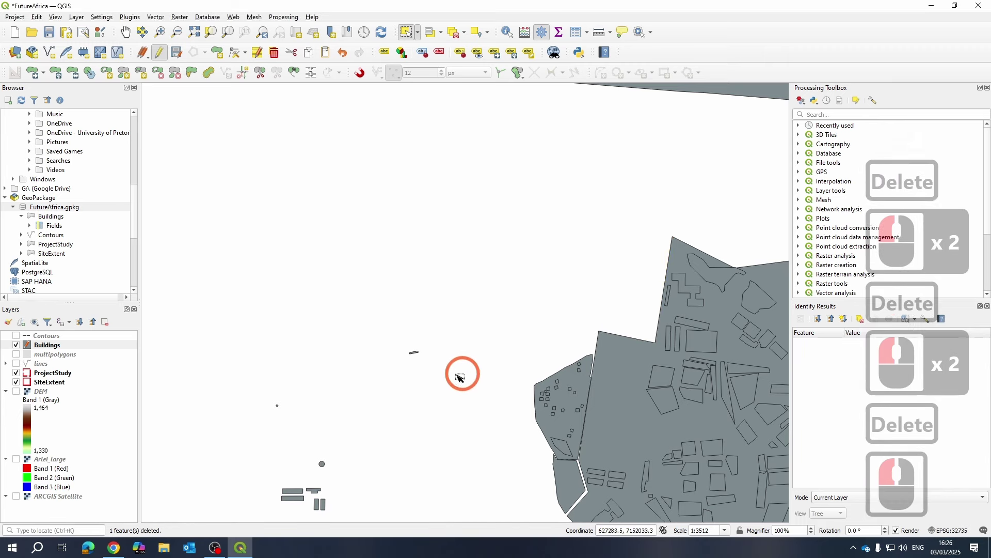
- Show the Ariel_large aerial image beneath the Buildings features
{"action": "left_click_drag", "start_coordinate": [460, 372], "coordinate": [505, 304]}
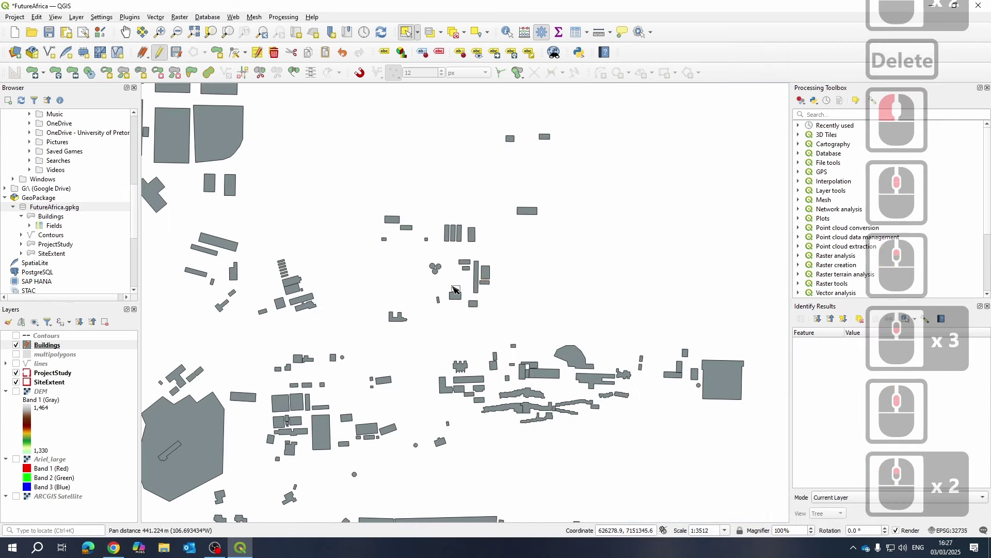
{"action": "scroll", "coordinate": [455, 290], "scroll_direction": "down", "scroll_amount": 1}
{"action": "left_click", "coordinate": [17, 458]}
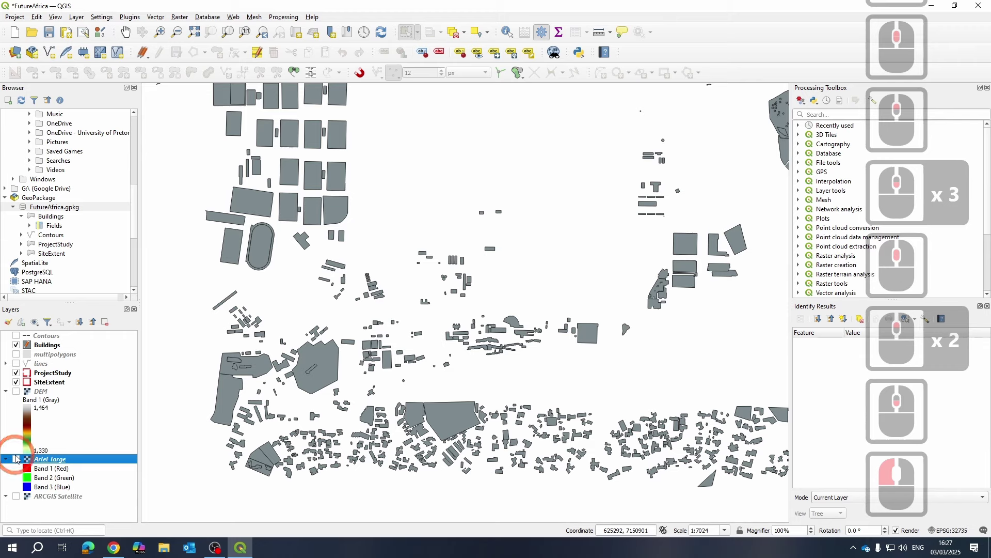
{"action": "left_click", "coordinate": [16, 459]}
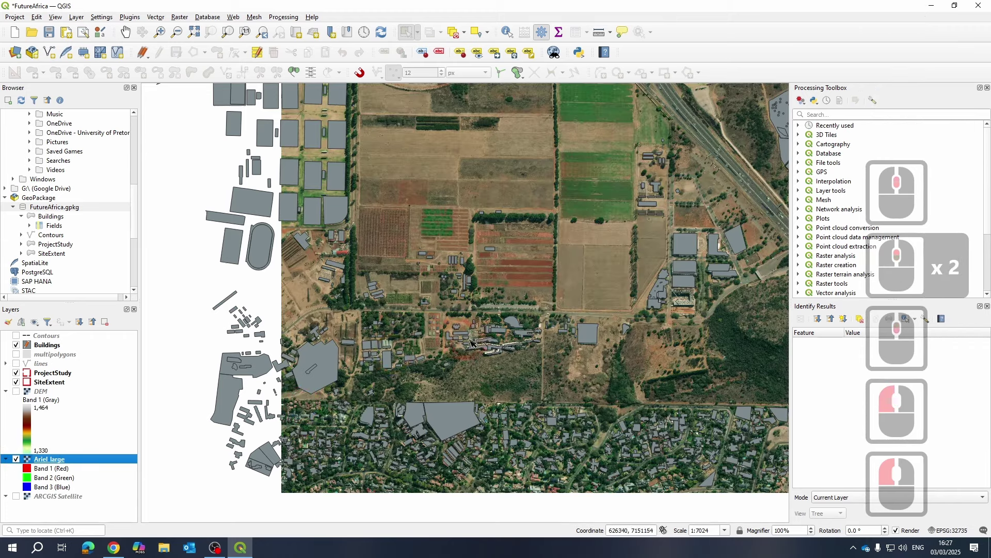
{"action": "scroll", "coordinate": [408, 340], "scroll_direction": "up", "scroll_amount": 1}
{"action": "scroll", "coordinate": [408, 339], "scroll_direction": "down", "scroll_amount": 2}
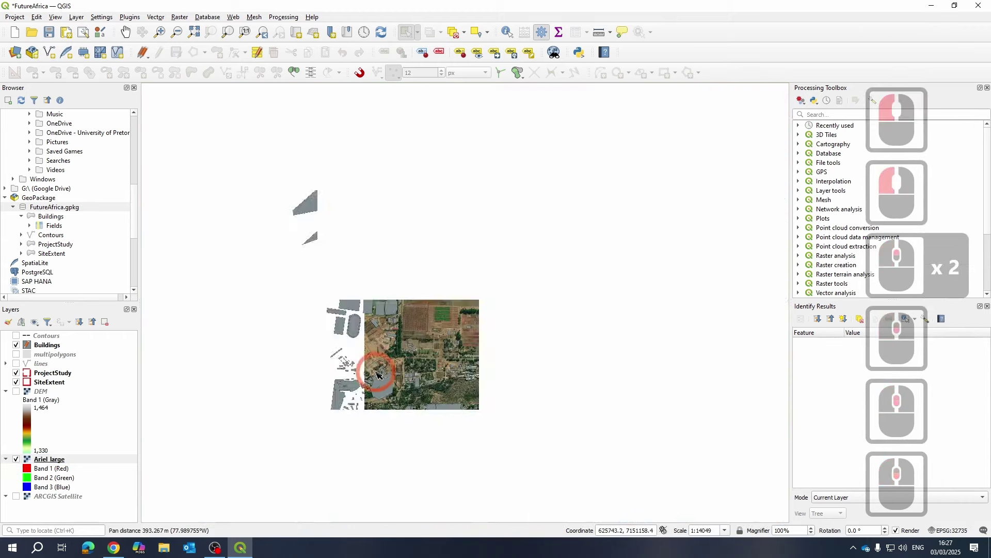
- Make Buildings the active layer, select all features along and beyond the aerial image's western edge, and delete them
{"action": "left_click_drag", "start_coordinate": [247, 198], "coordinate": [283, 231]}
{"action": "left_click_drag", "start_coordinate": [222, 129], "coordinate": [370, 463]}
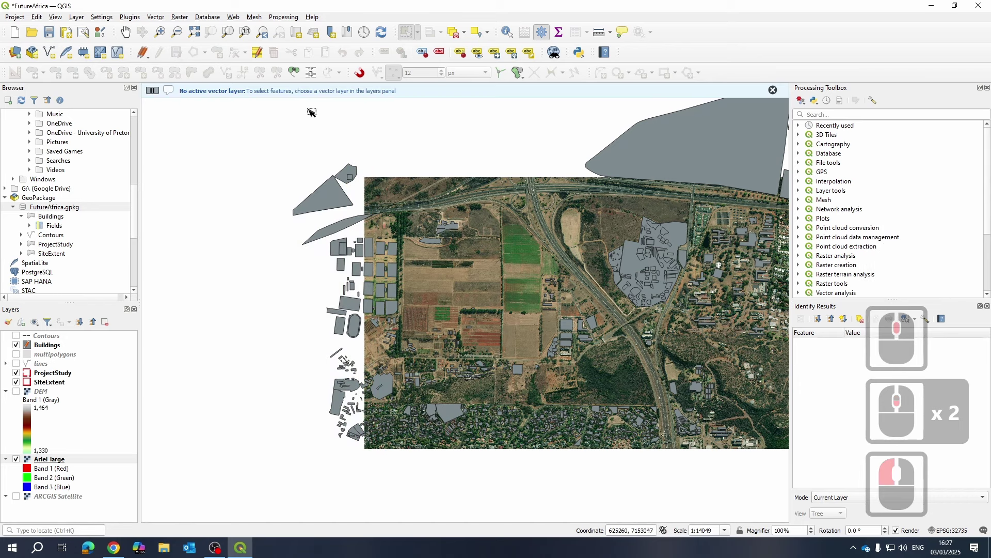
{"action": "left_click_drag", "start_coordinate": [439, 134], "coordinate": [390, 188]}
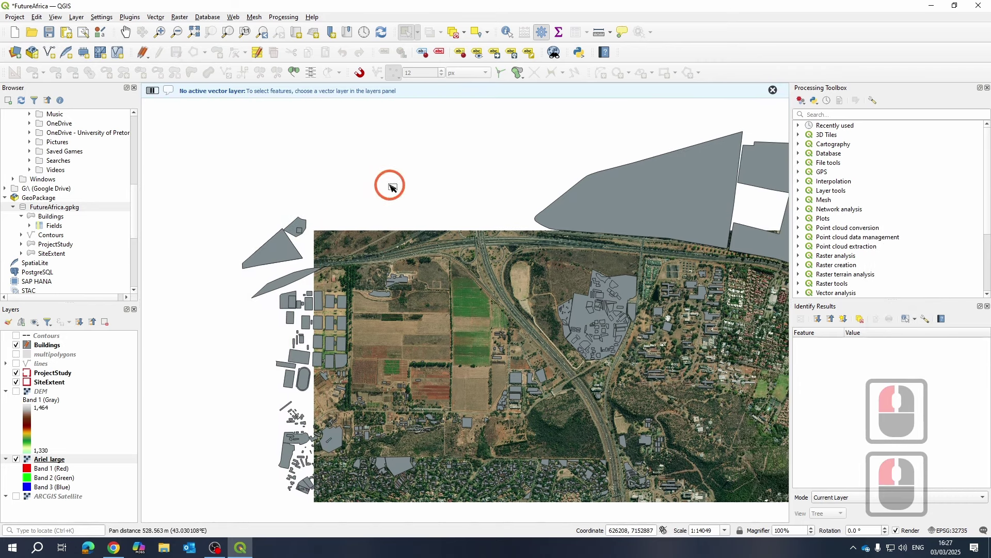
{"action": "left_click", "coordinate": [45, 344]}
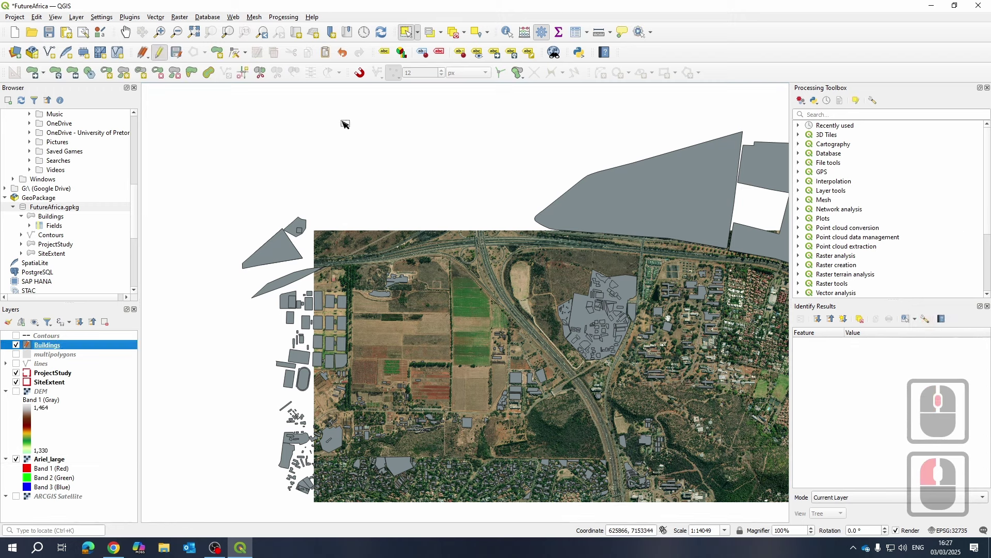
{"action": "left_click_drag", "start_coordinate": [199, 180], "coordinate": [317, 524]}
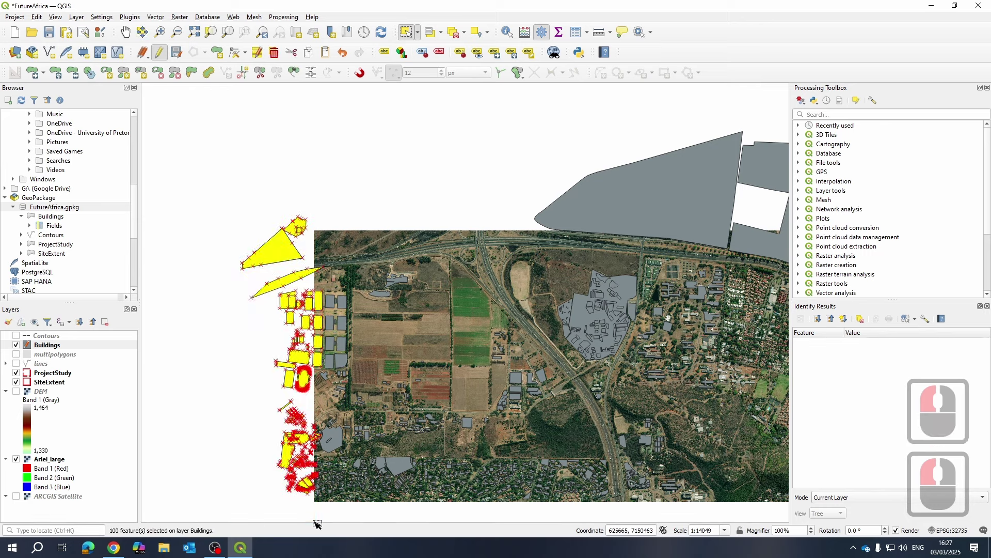
{"action": "key", "text": "Delete"}
{"action": "left_click", "coordinate": [537, 287]}
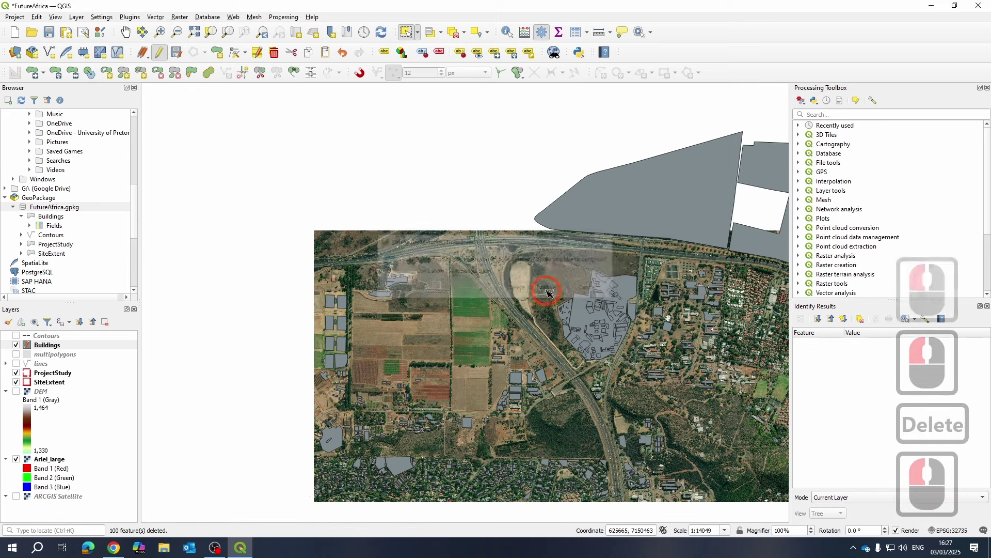
- Delete the large vacant-land polygon on the northern edge of the southern residential area from the Buildings layer
{"action": "scroll", "coordinate": [320, 328], "scroll_direction": "up", "scroll_amount": 2}
{"action": "scroll", "coordinate": [362, 232], "scroll_direction": "down", "scroll_amount": 2}
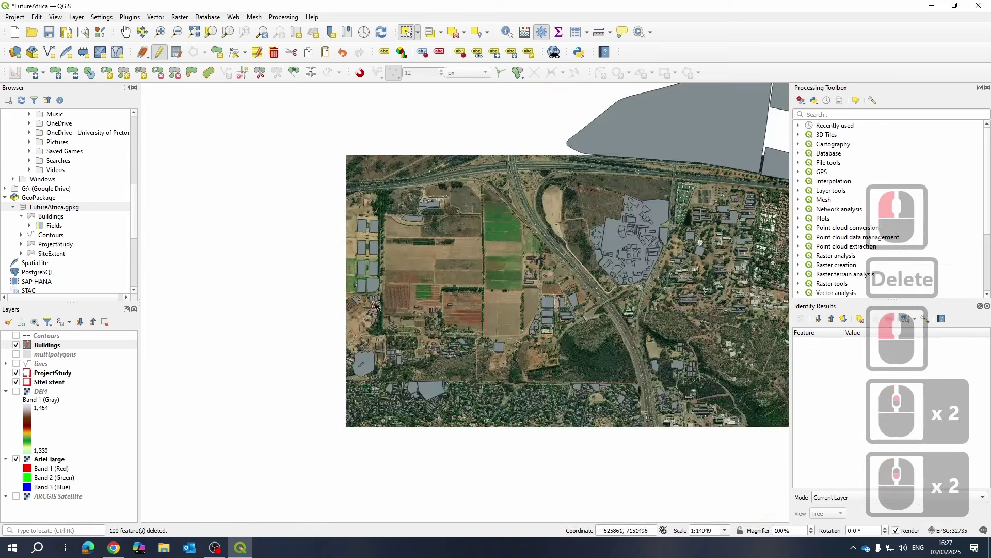
{"action": "scroll", "coordinate": [355, 276], "scroll_direction": "up", "scroll_amount": 3}
{"action": "scroll", "coordinate": [382, 296], "scroll_direction": "down", "scroll_amount": 2}
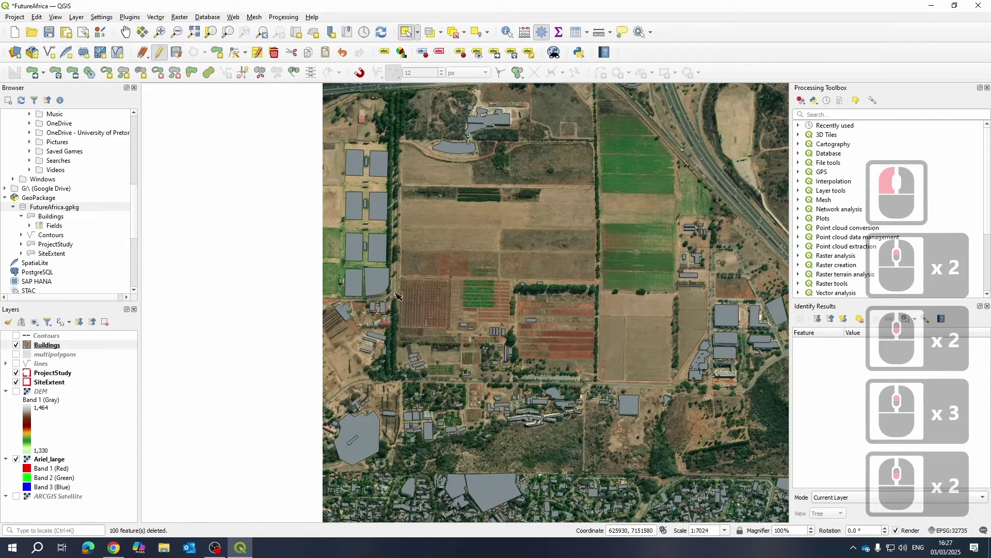
{"action": "left_click_drag", "start_coordinate": [506, 496], "coordinate": [408, 378]}
{"action": "scroll", "coordinate": [408, 378], "scroll_direction": "up", "scroll_amount": 2}
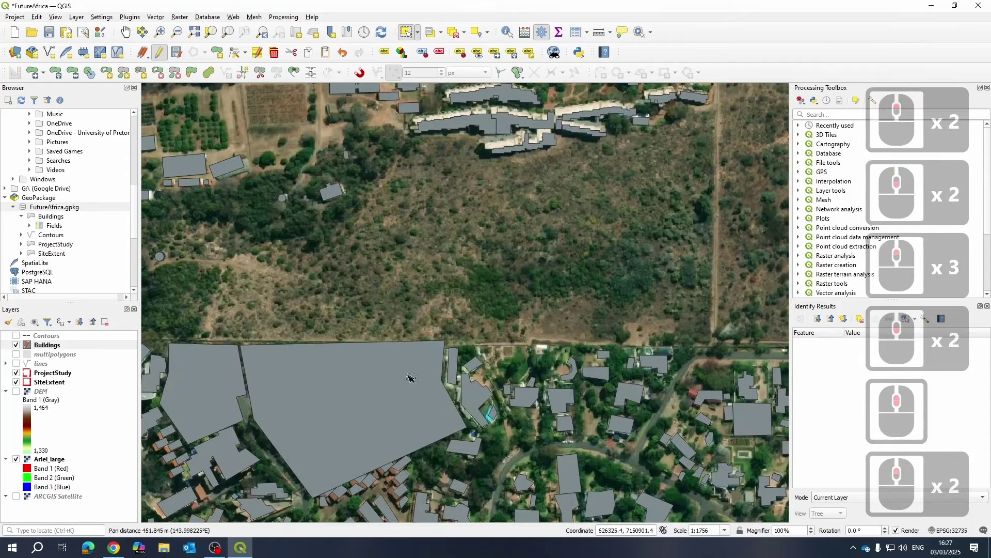
{"action": "left_click", "coordinate": [436, 349]}
{"action": "key", "text": "Delete"}
{"action": "left_click", "coordinate": [552, 287]}
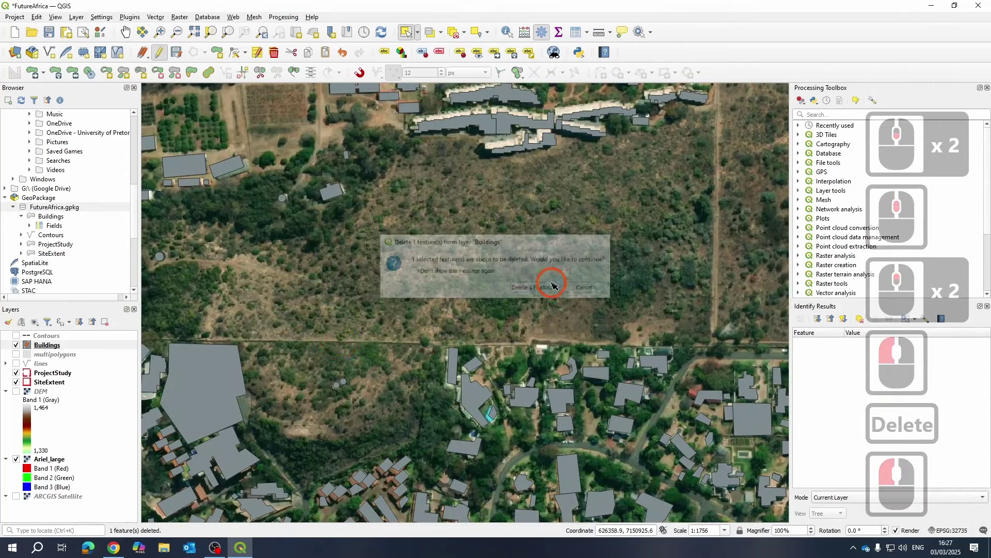
- Delete the wooded-parcel polygon just west of the cleared vacant land in the southern residential area
{"action": "left_click_drag", "start_coordinate": [338, 389], "coordinate": [535, 309]}
{"action": "left_click", "coordinate": [424, 289]}
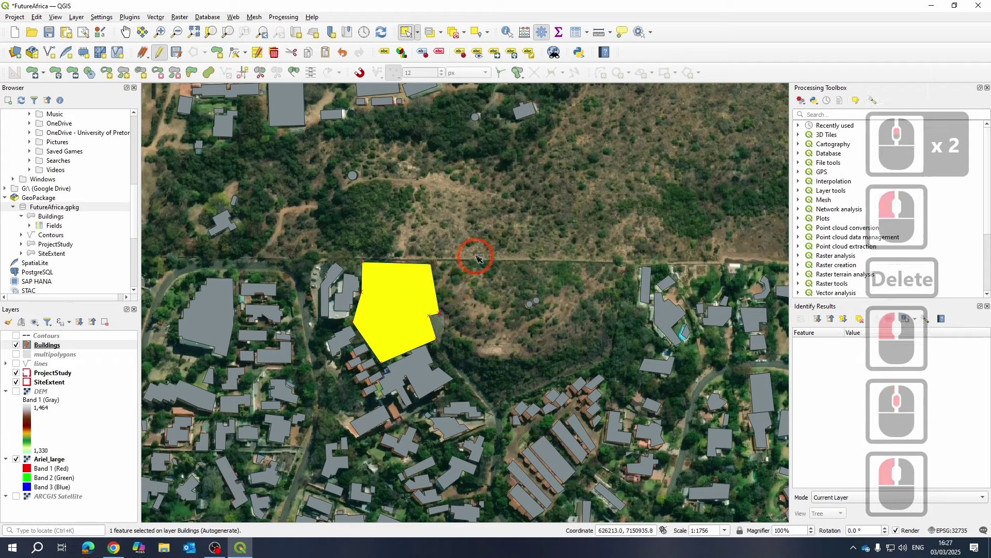
{"action": "key", "text": "Delete"}
{"action": "left_click", "coordinate": [532, 293]}
- Try deleting the large irregular building footprint just south of the cleared wooded parcel, and undo that deletion
{"action": "scroll", "coordinate": [420, 350], "scroll_direction": "up", "scroll_amount": 2}
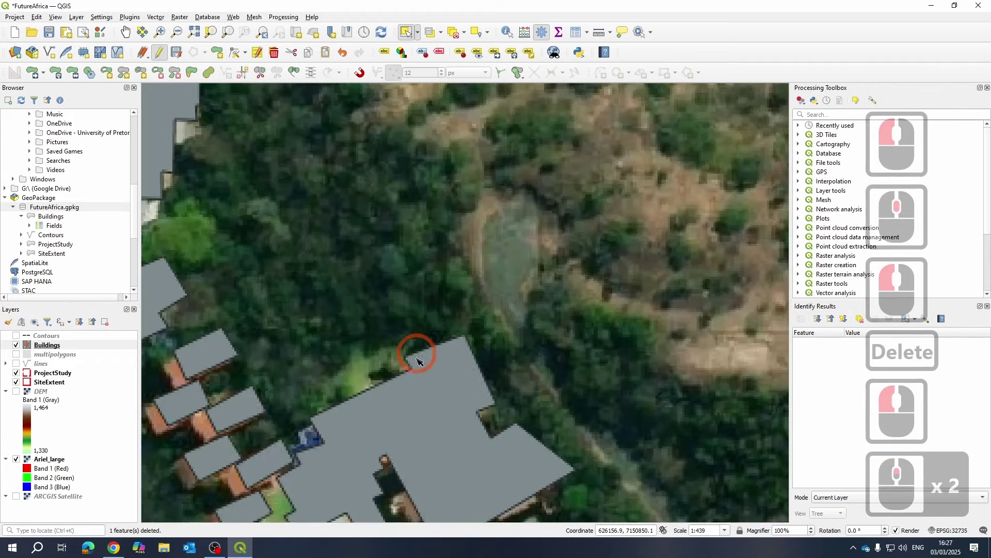
{"action": "left_click", "coordinate": [421, 353]}
{"action": "key", "text": "Delete"}
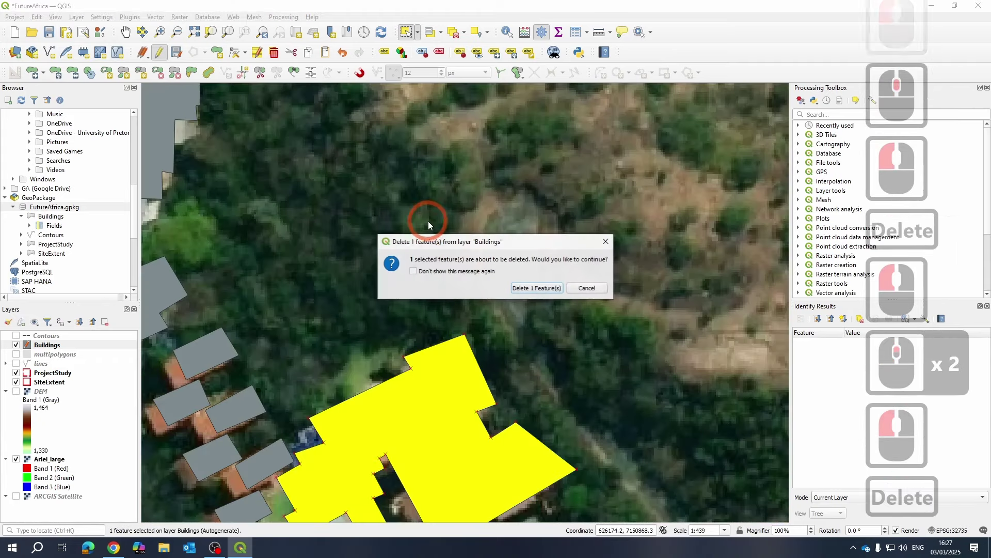
{"action": "left_click", "coordinate": [537, 288]}
{"action": "scroll", "coordinate": [475, 259], "scroll_direction": "down", "scroll_amount": 2}
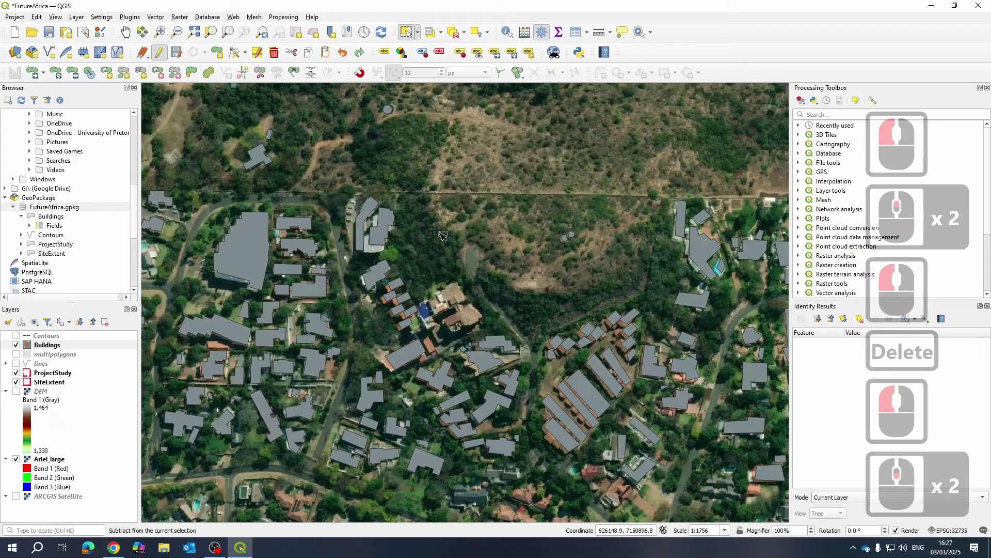
{"action": "key", "text": "ctrl+z"}
- Delete the large irregular polygon surrounding a small elongated building near the aerial image's southwestern edge
{"action": "scroll", "coordinate": [607, 223], "scroll_direction": "down", "scroll_amount": 2}
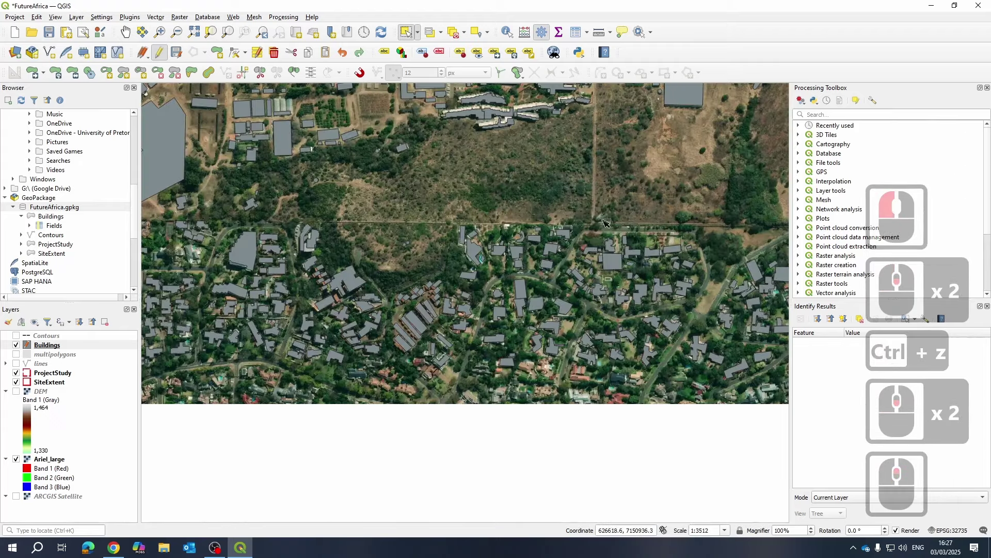
{"action": "left_click", "coordinate": [243, 215]}
{"action": "key", "text": "Delete"}
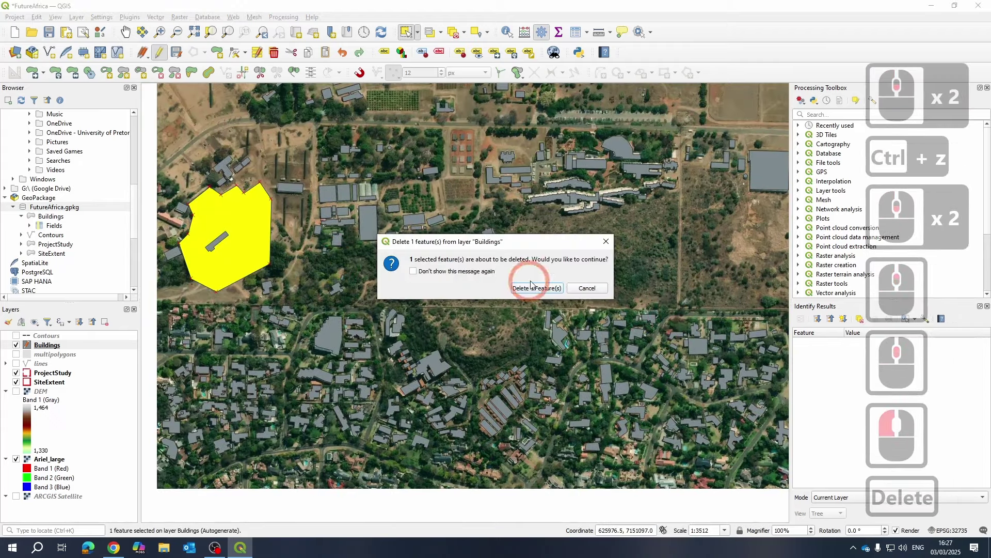
{"action": "left_click", "coordinate": [534, 289]}
- Examine the footprints around the campus buildings, greenhouses and wooded area against the aerial imagery for non-building polygons
{"action": "left_click_drag", "start_coordinate": [545, 225], "coordinate": [487, 311]}
{"action": "scroll", "coordinate": [328, 222], "scroll_direction": "up", "scroll_amount": 2}
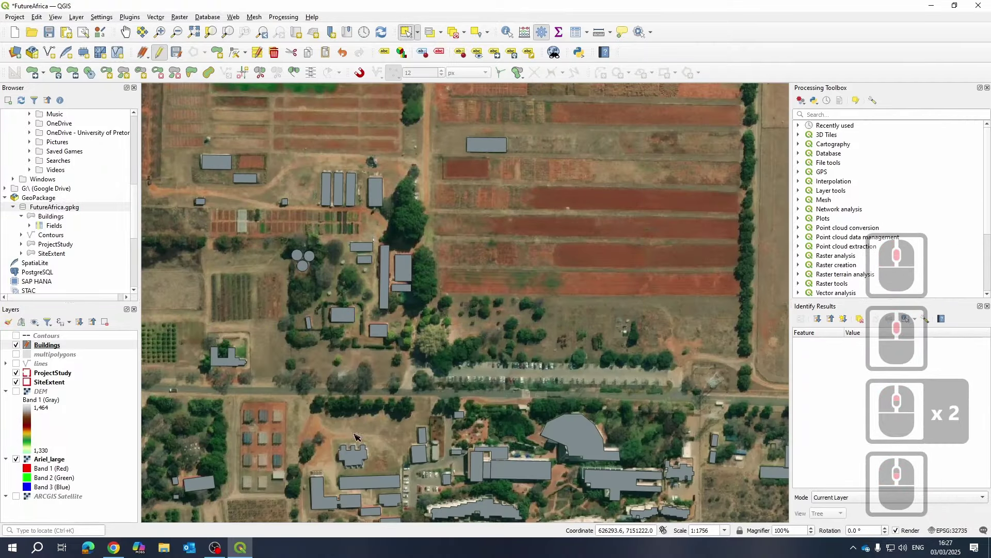
{"action": "left_click_drag", "start_coordinate": [355, 437], "coordinate": [380, 288]}
{"action": "scroll", "coordinate": [331, 257], "scroll_direction": "up", "scroll_amount": 1}
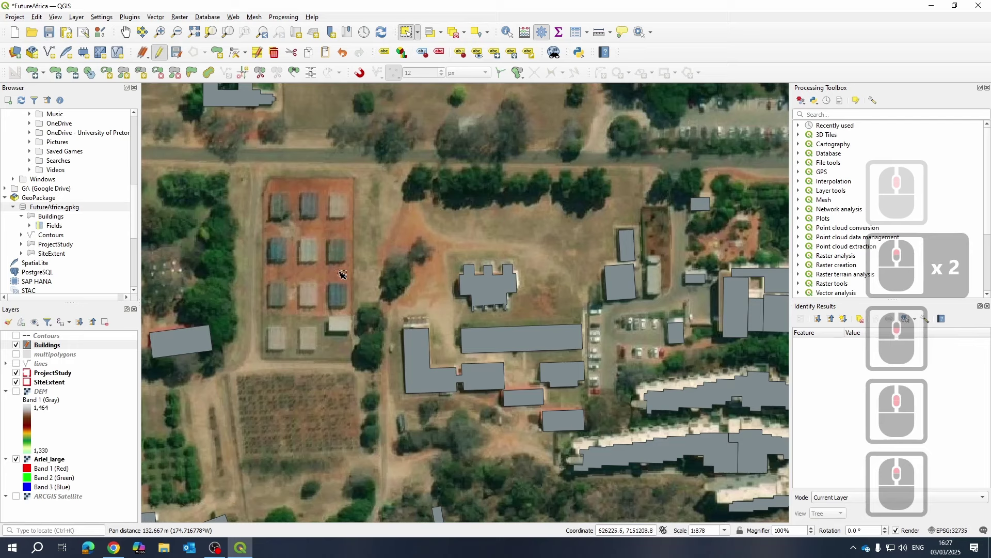
{"action": "scroll", "coordinate": [372, 444], "scroll_direction": "down", "scroll_amount": 2}
{"action": "scroll", "coordinate": [369, 367], "scroll_direction": "up", "scroll_amount": 2}
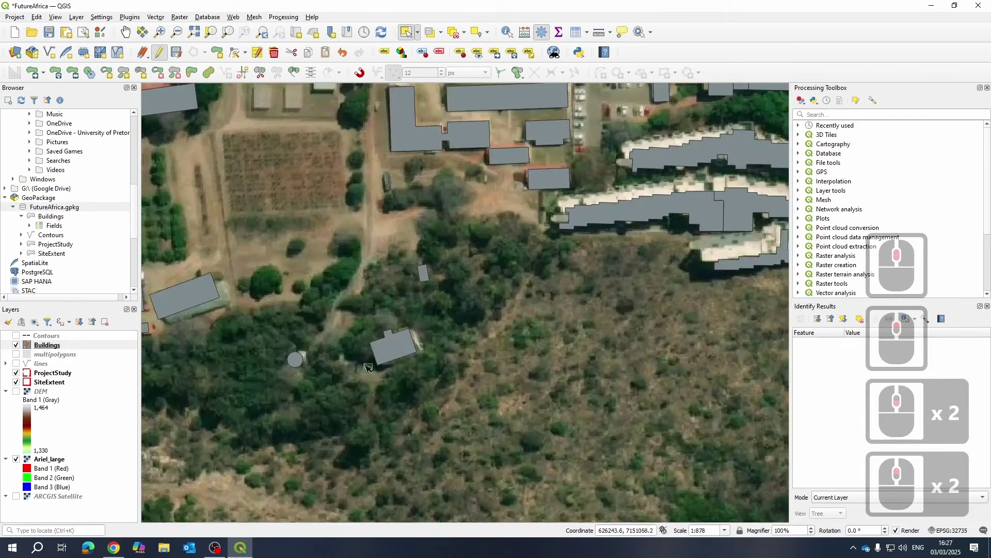
{"action": "scroll", "coordinate": [369, 367], "scroll_direction": "down", "scroll_amount": 3}
{"action": "left_click_drag", "start_coordinate": [509, 354], "coordinate": [413, 356]}
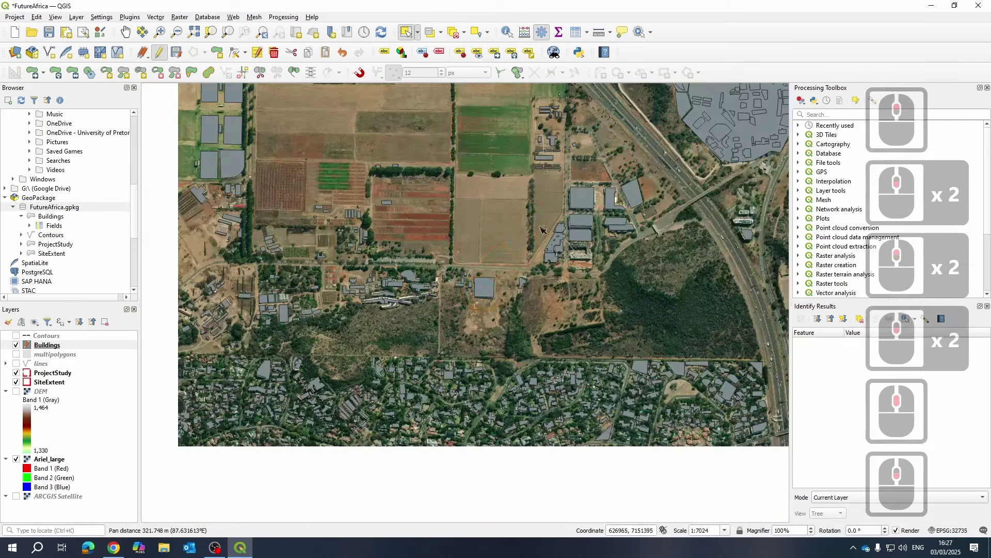
- Delete the large irregular polygon enclosing the dense building complex east of the highway from the Buildings layer
{"action": "left_click_drag", "start_coordinate": [541, 229], "coordinate": [340, 358]}
{"action": "left_click", "coordinate": [514, 172]}
{"action": "key", "text": "Delete"}
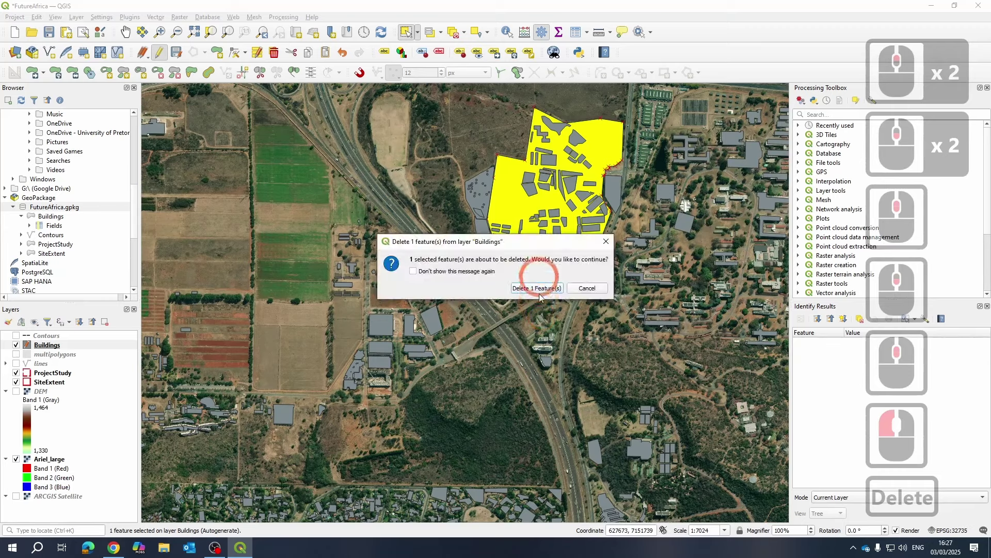
{"action": "left_click", "coordinate": [539, 291]}
- Delete the large vacant-land polygon containing many small square footprints just west of the big warehouse
{"action": "scroll", "coordinate": [501, 208], "scroll_direction": "up", "scroll_amount": 2}
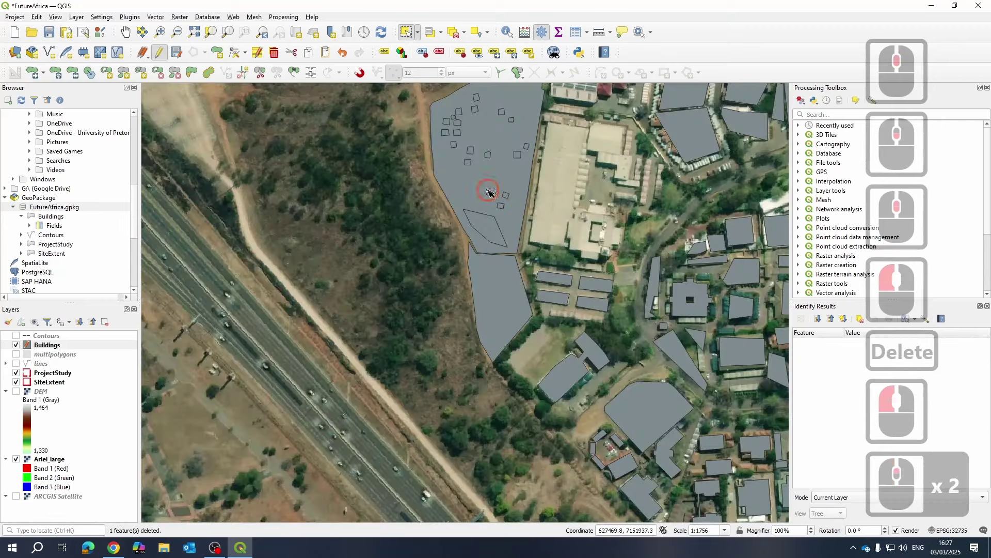
{"action": "left_click", "coordinate": [489, 192]}
{"action": "key", "text": "Delete"}
{"action": "left_click", "coordinate": [521, 288]}
- Delete the tapered open-land polygon southwest of the warehouse and the small wedge-shaped polygon beside the round tanks
{"action": "left_click_drag", "start_coordinate": [593, 217], "coordinate": [452, 312]}
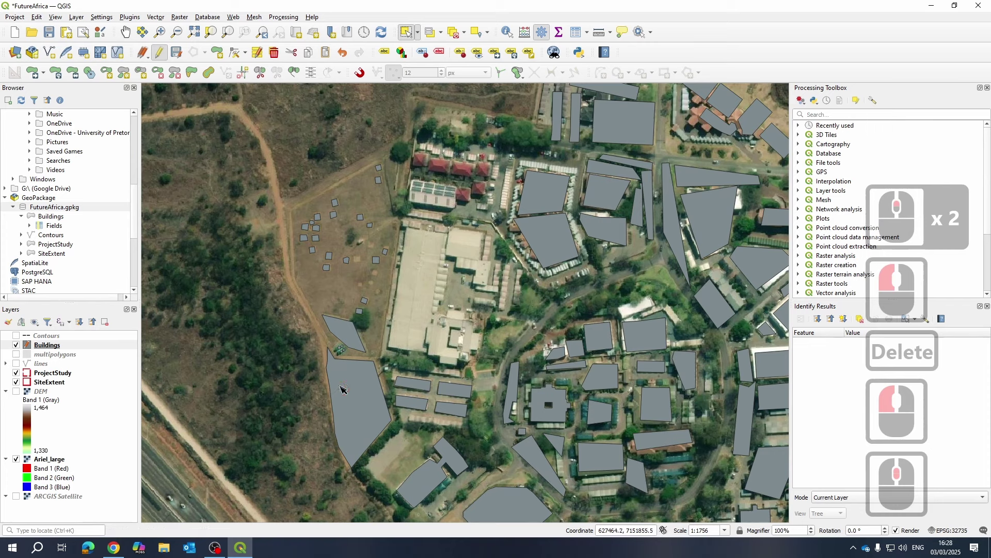
{"action": "left_click", "coordinate": [367, 380]}
{"action": "key", "text": "Delete"}
{"action": "left_click", "coordinate": [534, 289]}
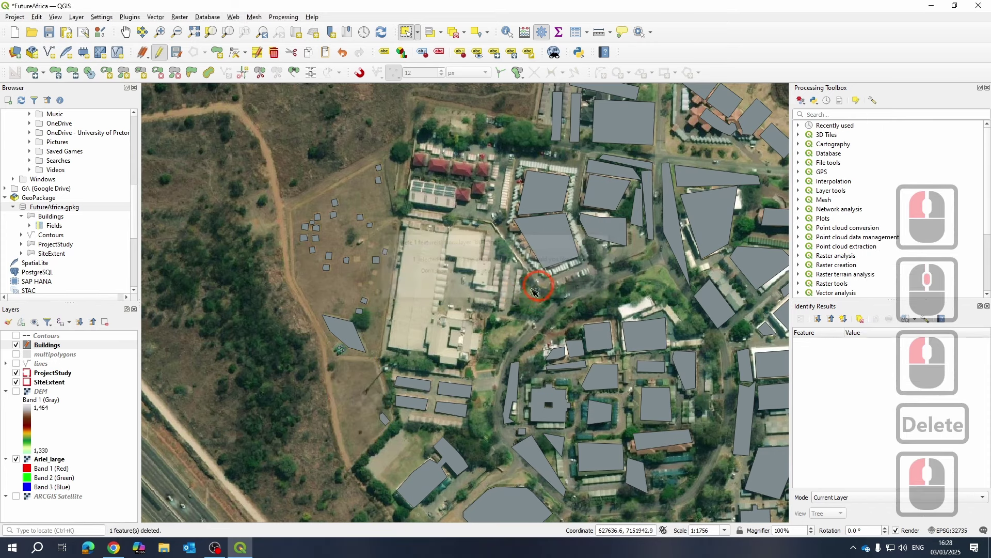
{"action": "left_click", "coordinate": [343, 333]}
{"action": "key", "text": "Delete"}
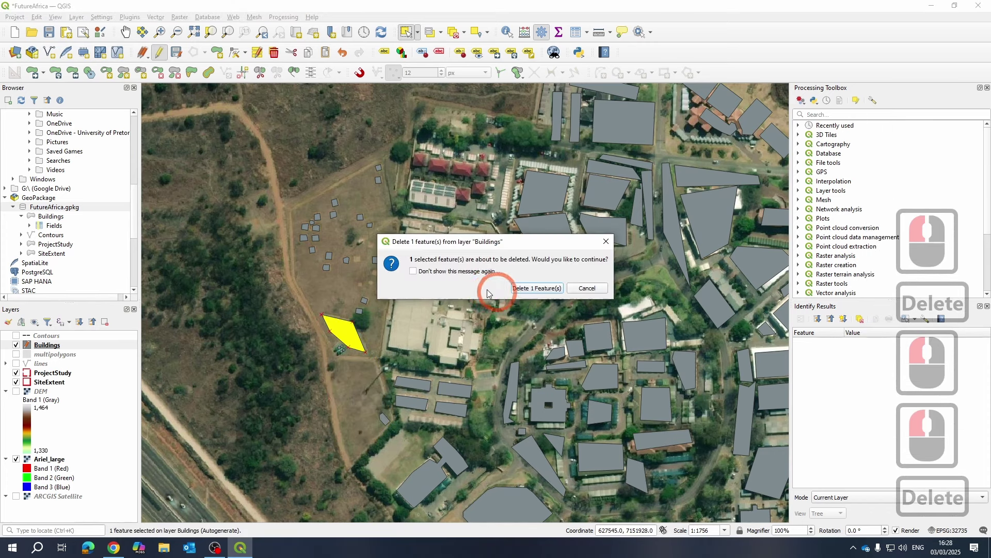
{"action": "left_click", "coordinate": [523, 289]}
- Delete the large pointed polygon along the main road at the complex's northeastern edge, after checking the warehouse area
{"action": "scroll", "coordinate": [372, 344], "scroll_direction": "up", "scroll_amount": 2}
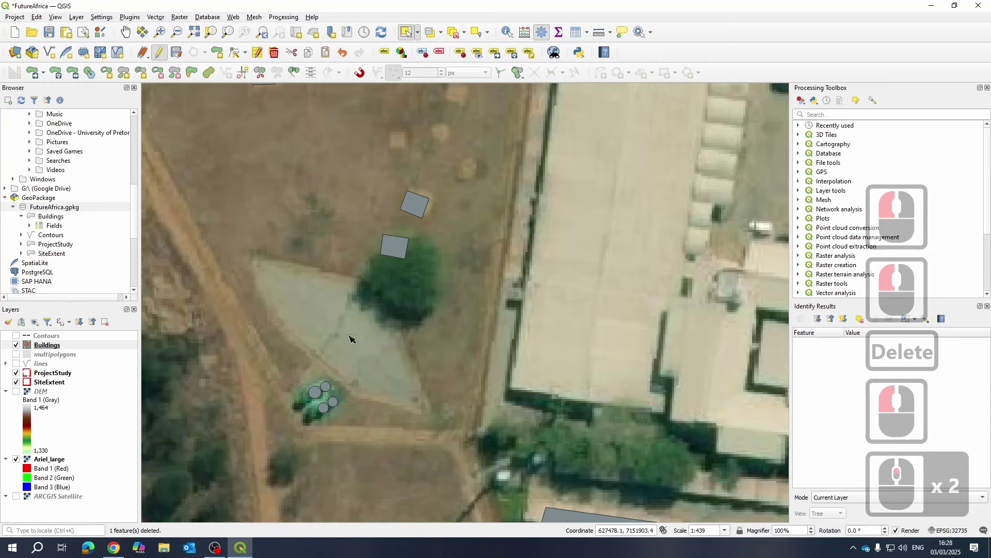
{"action": "scroll", "coordinate": [351, 338], "scroll_direction": "down", "scroll_amount": 3}
{"action": "scroll", "coordinate": [447, 262], "scroll_direction": "up", "scroll_amount": 3}
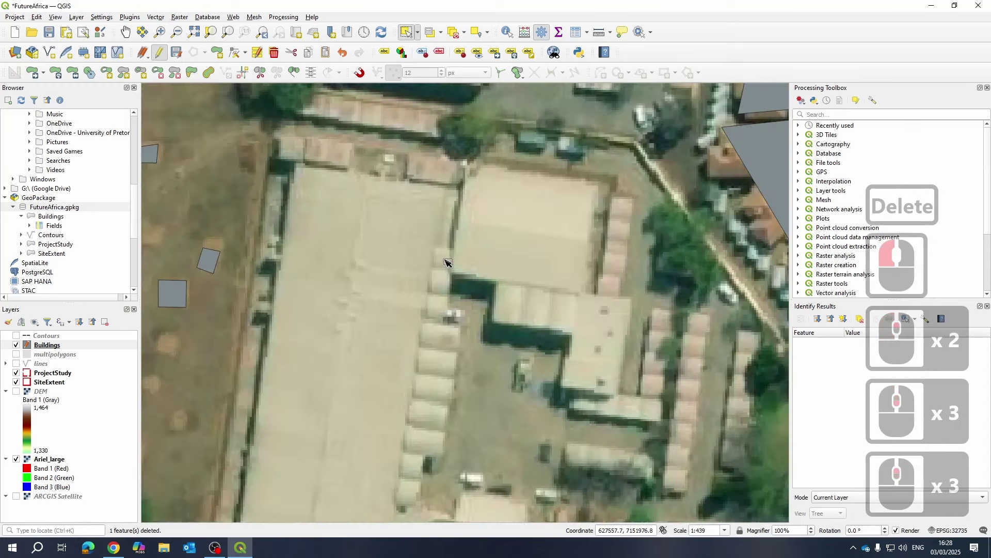
{"action": "scroll", "coordinate": [447, 262], "scroll_direction": "down", "scroll_amount": 3}
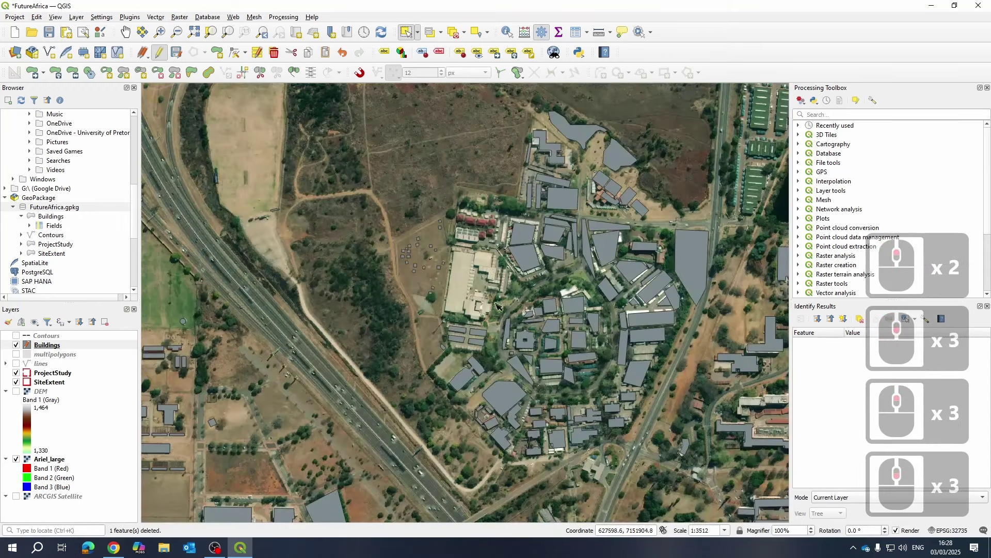
{"action": "left_click_drag", "start_coordinate": [497, 306], "coordinate": [332, 388]}
{"action": "left_click", "coordinate": [531, 332]}
{"action": "key", "text": "Delete"}
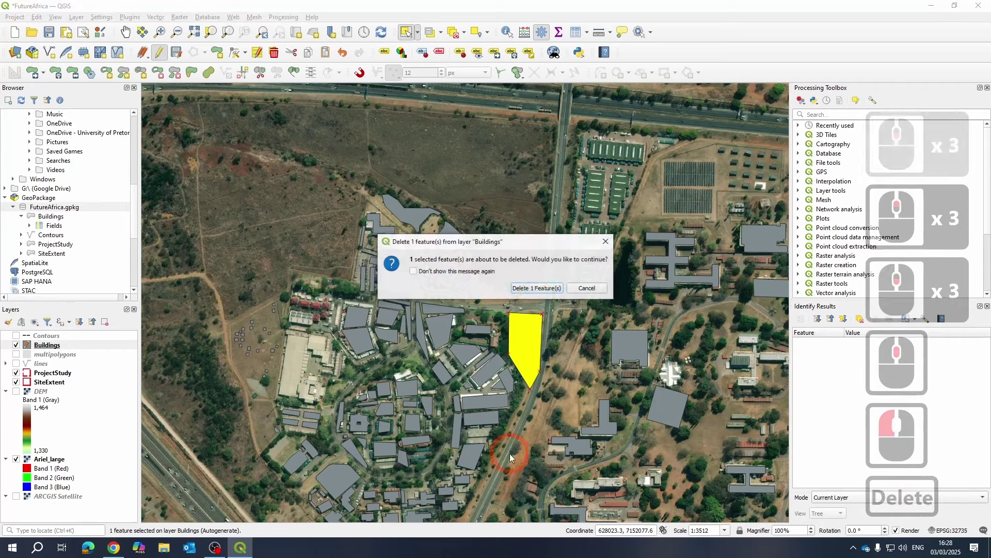
{"action": "left_click", "coordinate": [536, 288]}
- Delete the southeasternmost rectangular footprint of the red-roofed housing cluster and the large irregular open-land polygon north of that cluster
{"action": "scroll", "coordinate": [518, 322], "scroll_direction": "up", "scroll_amount": 2}
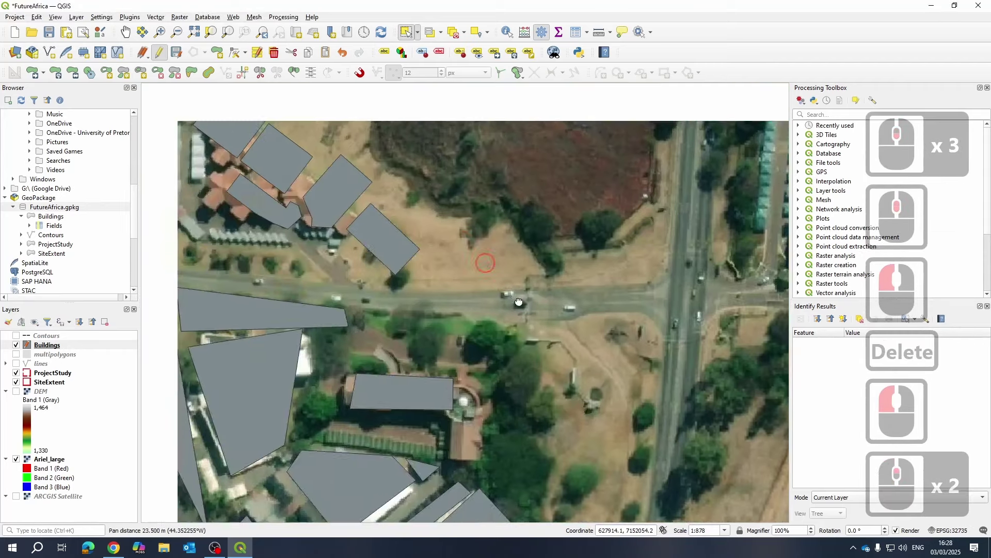
{"action": "left_click", "coordinate": [535, 392]}
{"action": "key", "text": "Delete"}
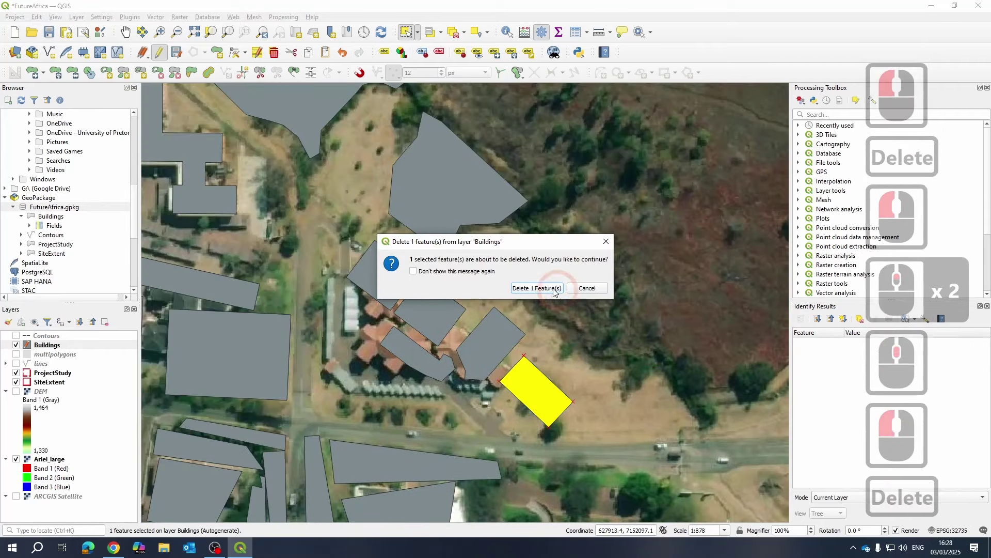
{"action": "left_click", "coordinate": [537, 288]}
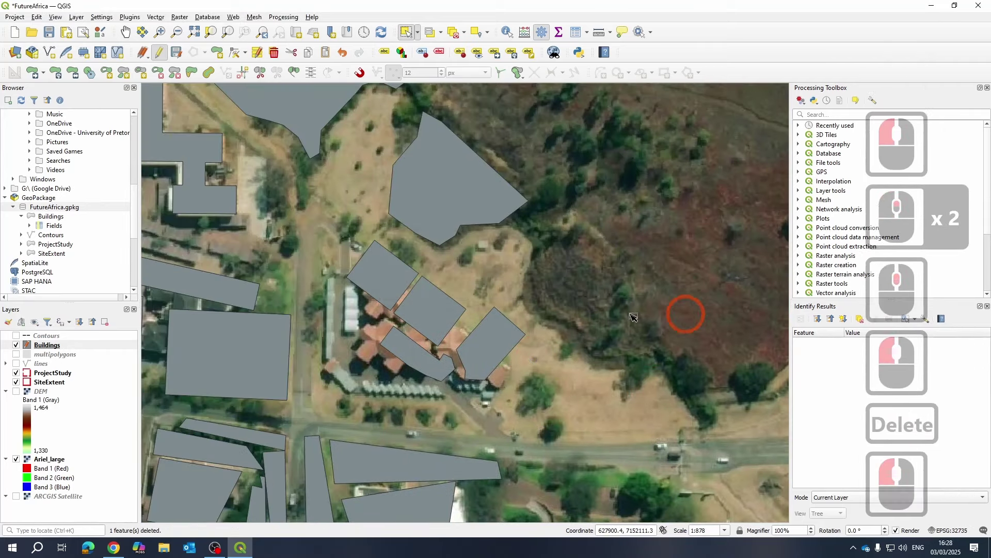
{"action": "left_click", "coordinate": [484, 213]}
{"action": "key", "text": "Delete"}
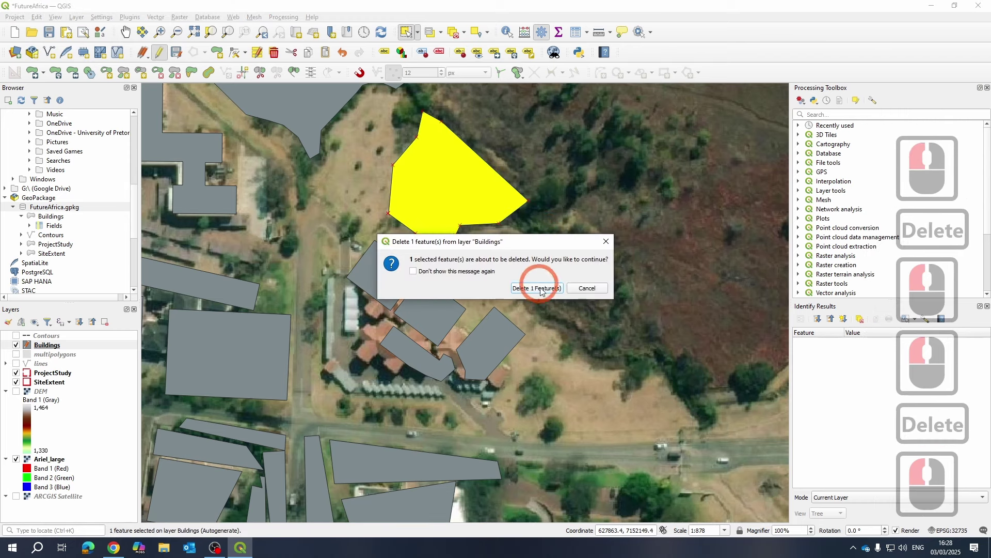
{"action": "left_click", "coordinate": [537, 288]}
- Delete the curved pond polygon at the northern edge of the complex from the Buildings layer
{"action": "scroll", "coordinate": [607, 285], "scroll_direction": "down", "scroll_amount": 2}
{"action": "left_click", "coordinate": [532, 240]}
{"action": "key", "text": "Delete"}
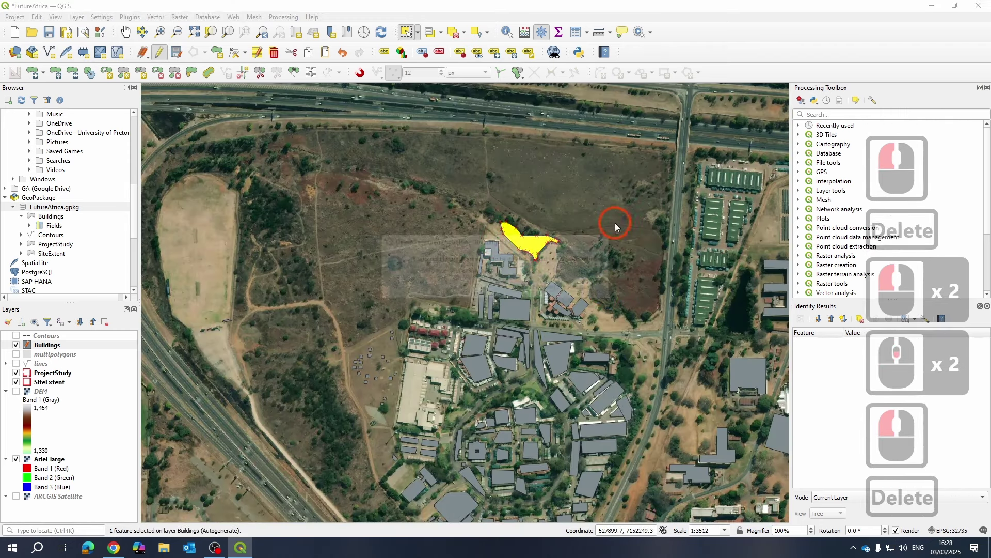
{"action": "left_click", "coordinate": [540, 287]}
- Set the Buildings layer's symbol opacity to 59.1% and apply it
{"action": "scroll", "coordinate": [480, 286], "scroll_direction": "up", "scroll_amount": 2}
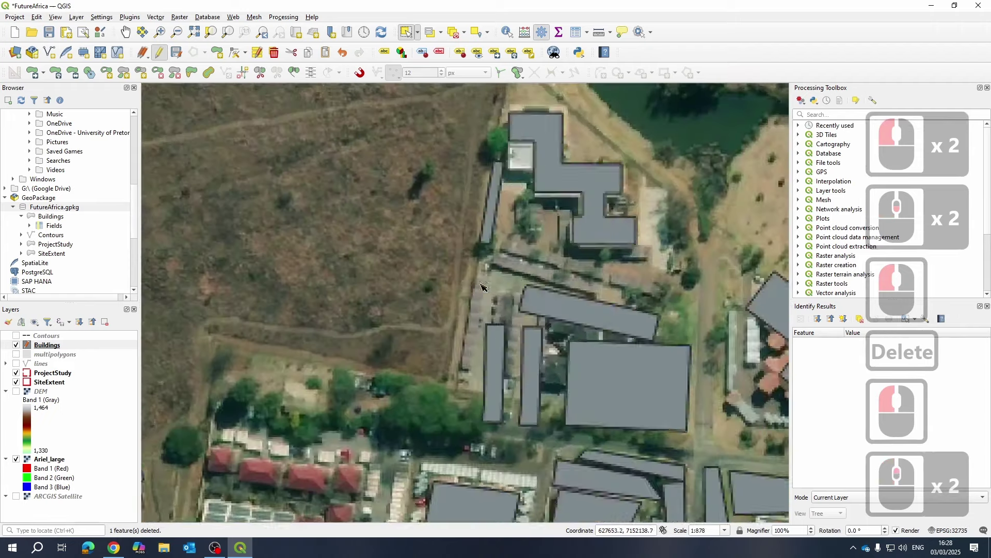
{"action": "right_click", "coordinate": [67, 350]}
{"action": "left_click", "coordinate": [148, 321]}
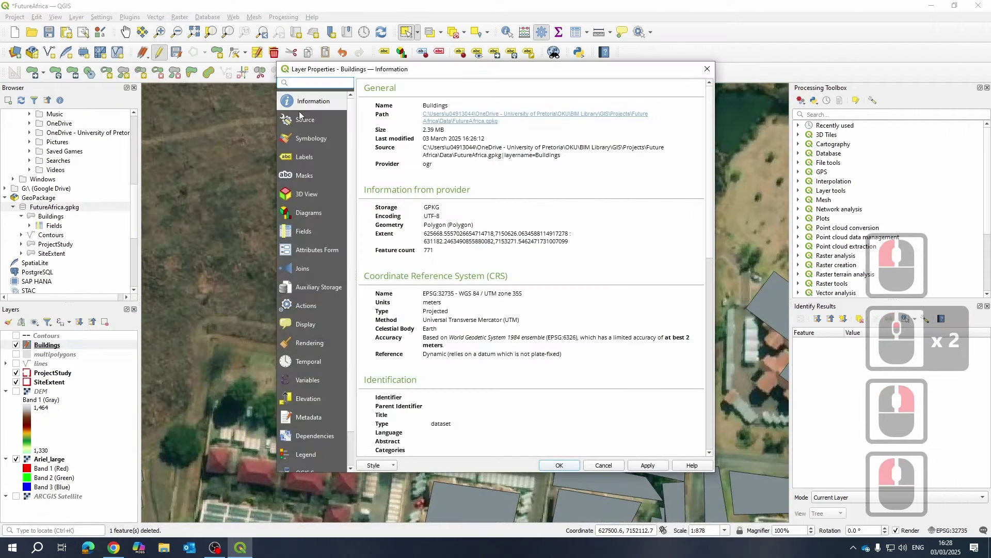
{"action": "left_click", "coordinate": [308, 138]}
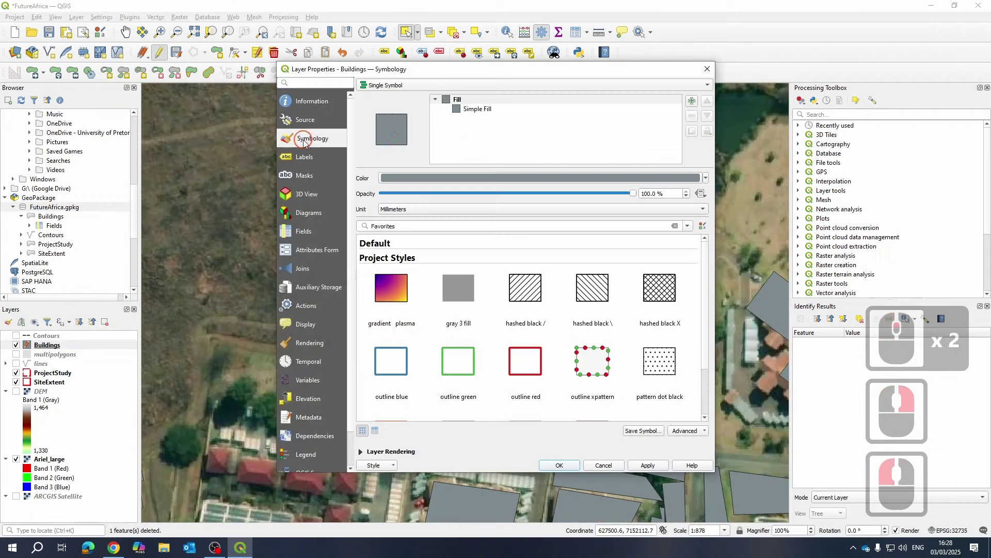
{"action": "left_click_drag", "start_coordinate": [635, 193], "coordinate": [545, 200]}
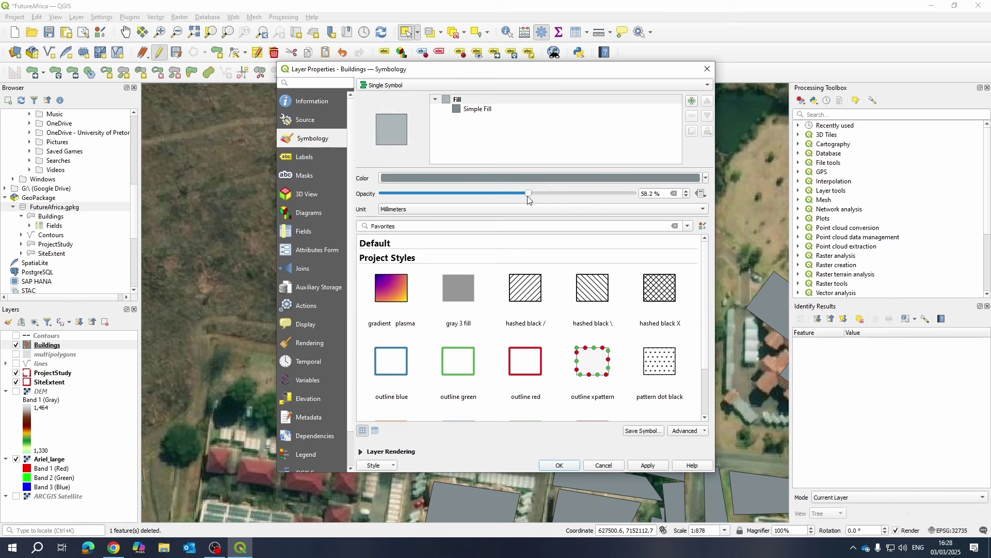
{"action": "left_click", "coordinate": [573, 466]}
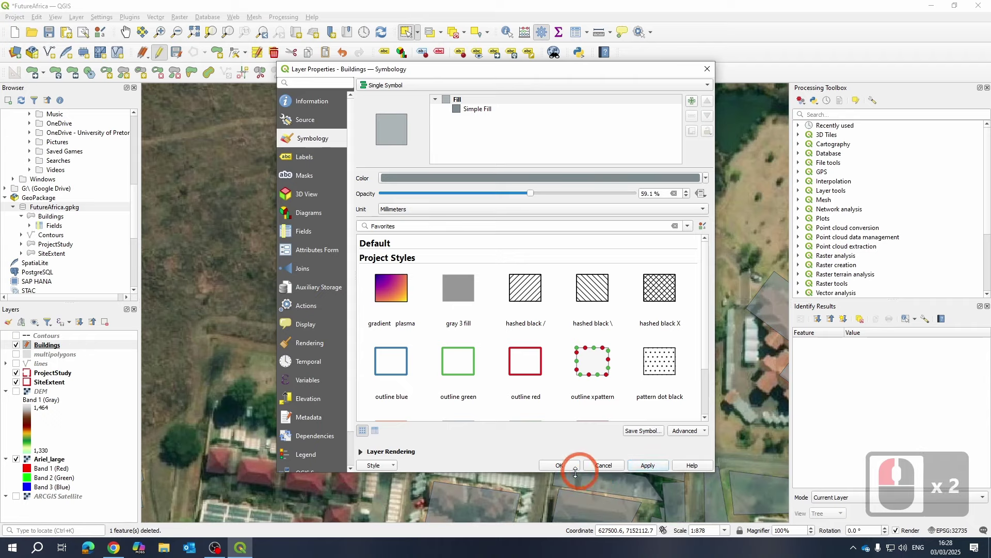
- Delete the four inaccurate footprints covering the apartment block and parking rows just south of the stepped northern building
{"action": "scroll", "coordinate": [577, 299], "scroll_direction": "up", "scroll_amount": 2}
{"action": "scroll", "coordinate": [577, 300], "scroll_direction": "down", "scroll_amount": 3}
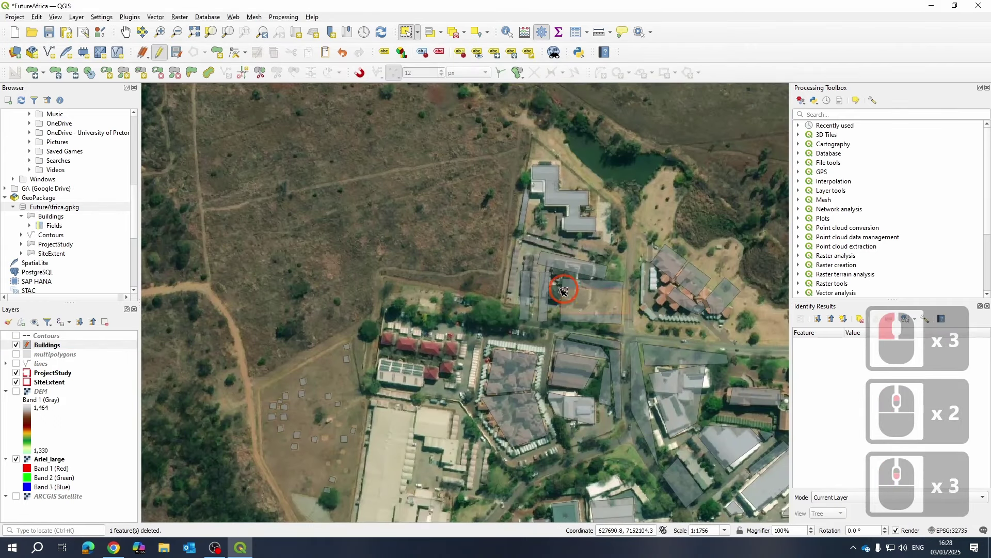
{"action": "left_click_drag", "start_coordinate": [523, 261], "coordinate": [627, 324]}
{"action": "key", "text": "Delete"}
{"action": "left_click", "coordinate": [538, 349]}
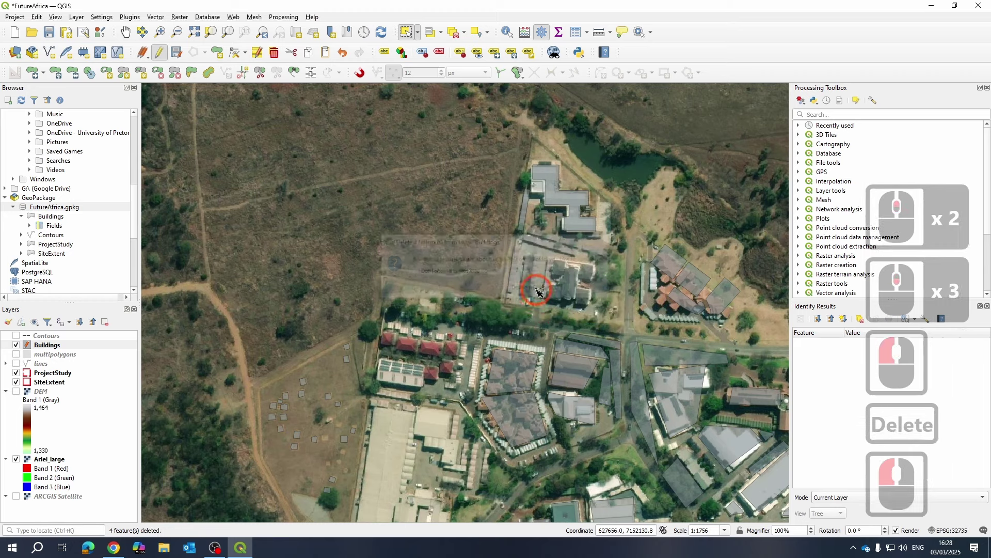
- Delete the two large block polygons covering the townhouse groups east of the red-roofed buildings
{"action": "scroll", "coordinate": [534, 413], "scroll_direction": "up", "scroll_amount": 1}
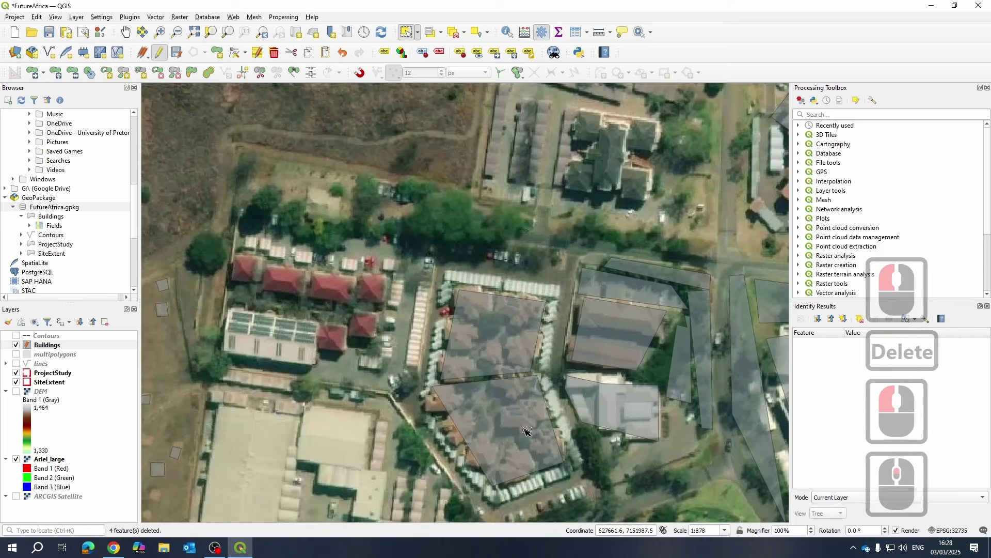
{"action": "left_click_drag", "start_coordinate": [534, 413], "coordinate": [480, 345]}
{"action": "key", "text": "Delete"}
{"action": "left_click", "coordinate": [538, 287]}
- Delete the two huge polygons extending beyond the aerial image's northern and eastern edges from the Buildings layer
{"action": "scroll", "coordinate": [578, 277], "scroll_direction": "down", "scroll_amount": 5}
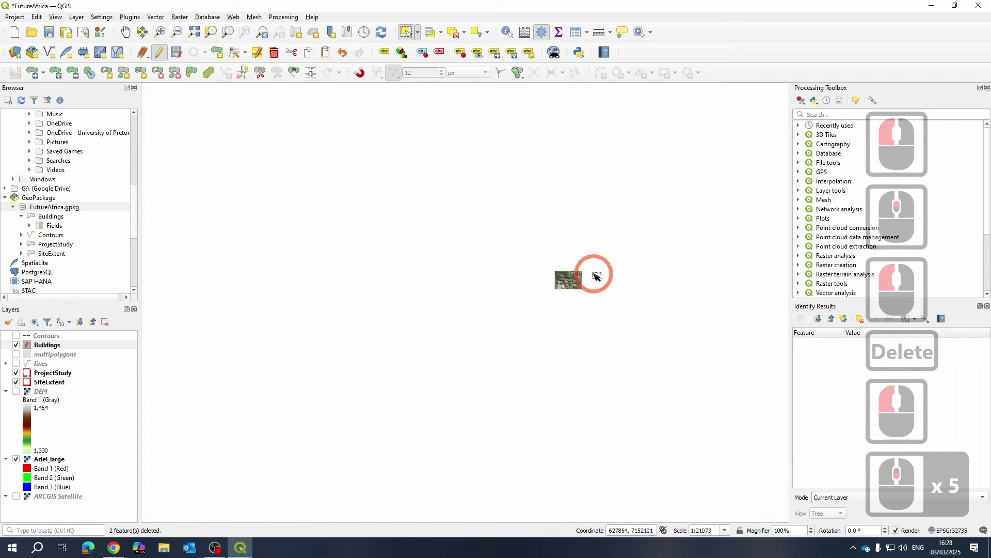
{"action": "scroll", "coordinate": [472, 281], "scroll_direction": "up", "scroll_amount": 2}
{"action": "scroll", "coordinate": [471, 281], "scroll_direction": "down", "scroll_amount": 1}
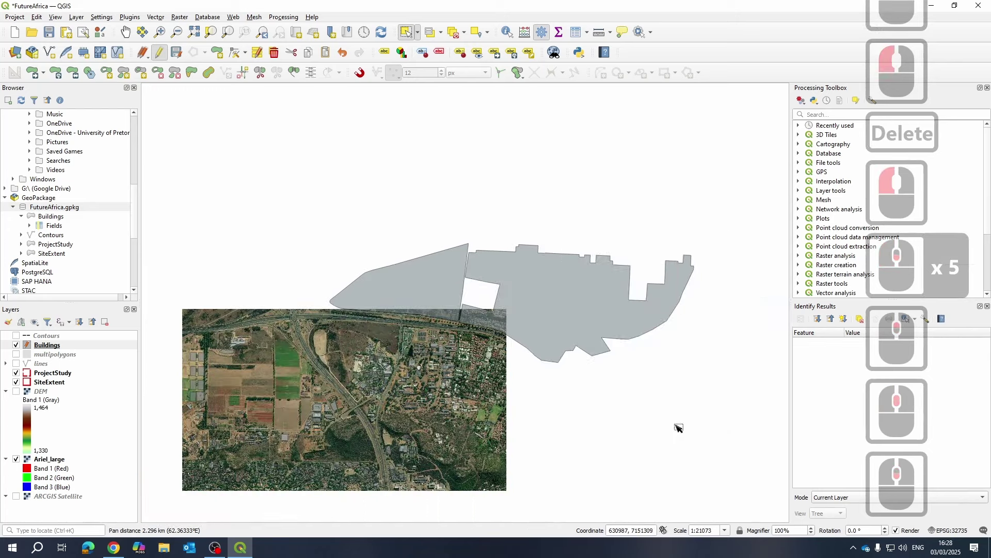
{"action": "left_click_drag", "start_coordinate": [677, 427], "coordinate": [542, 224]}
{"action": "key", "text": "Delete"}
{"action": "left_click", "coordinate": [546, 285]}
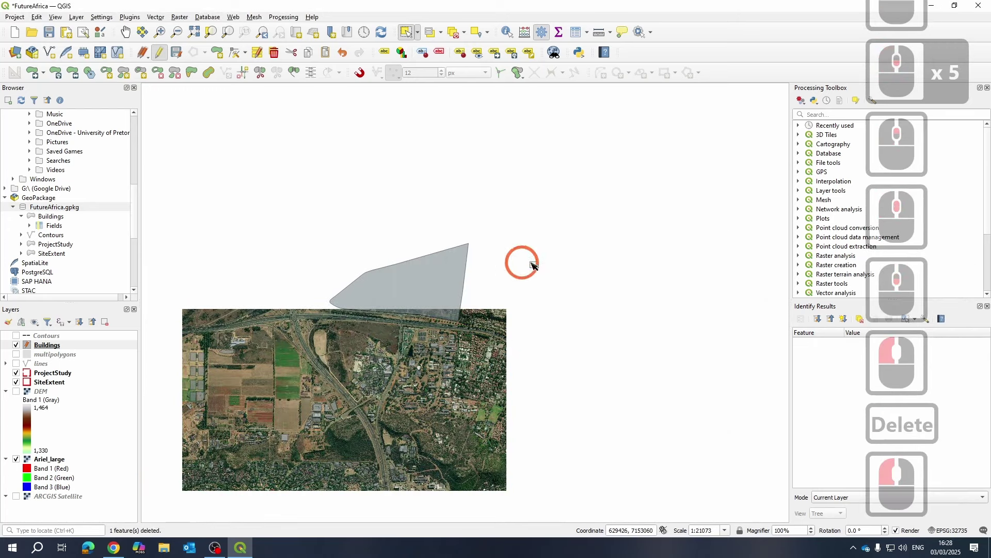
{"action": "left_click_drag", "start_coordinate": [522, 261], "coordinate": [341, 206]}
{"action": "key", "text": "Delete"}
{"action": "left_click", "coordinate": [547, 292]}
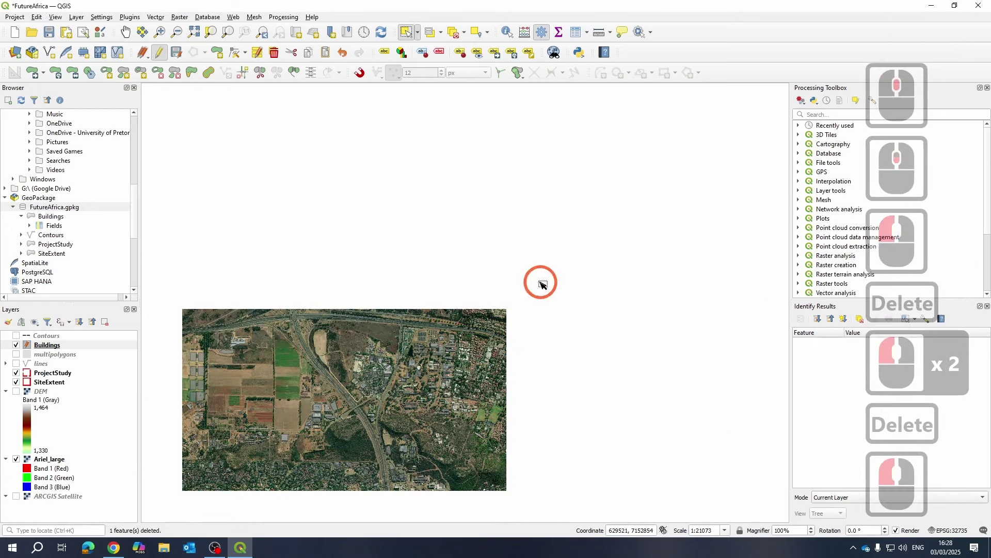
- Delete the large irregular polygon covering the parking area beside the diagonal dirt road, west of the construction site
{"action": "scroll", "coordinate": [537, 281], "scroll_direction": "up", "scroll_amount": 2}
{"action": "left_click_drag", "start_coordinate": [542, 393], "coordinate": [426, 314]}
{"action": "scroll", "coordinate": [523, 327], "scroll_direction": "up", "scroll_amount": 2}
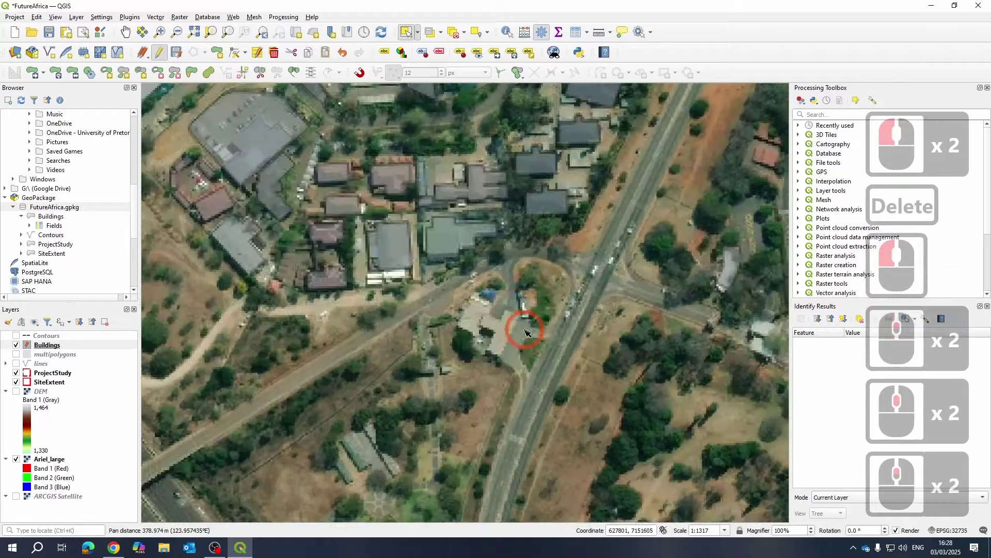
{"action": "scroll", "coordinate": [541, 295], "scroll_direction": "down", "scroll_amount": 2}
{"action": "left_click_drag", "start_coordinate": [208, 400], "coordinate": [454, 311]}
{"action": "scroll", "coordinate": [518, 328], "scroll_direction": "up", "scroll_amount": 3}
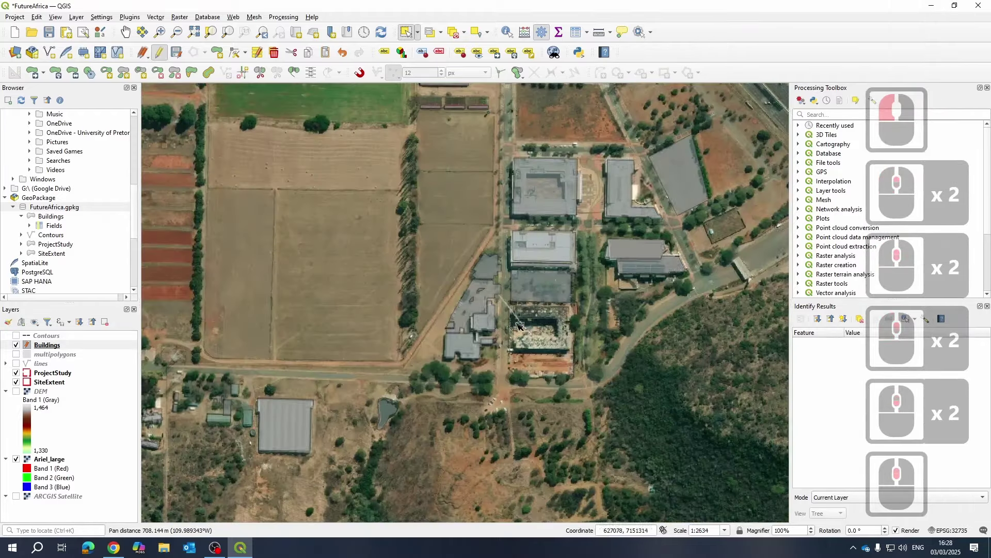
{"action": "left_click", "coordinate": [518, 263]}
{"action": "key", "text": "Delete"}
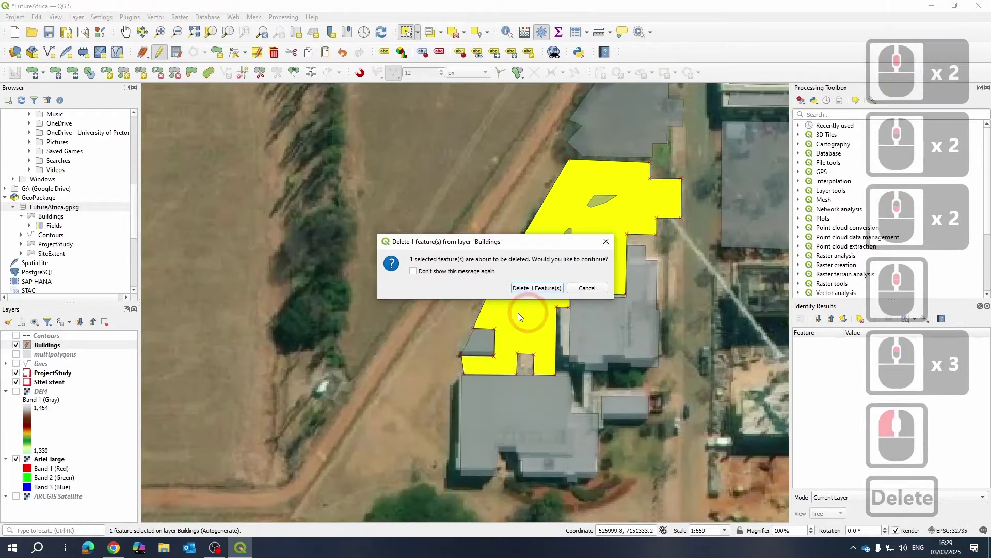
{"action": "left_click", "coordinate": [531, 290]}
- Delete the irregular polygon over the trees at the northern end of the cleared parking area
{"action": "left_click_drag", "start_coordinate": [637, 160], "coordinate": [565, 336]}
{"action": "left_click", "coordinate": [564, 331]}
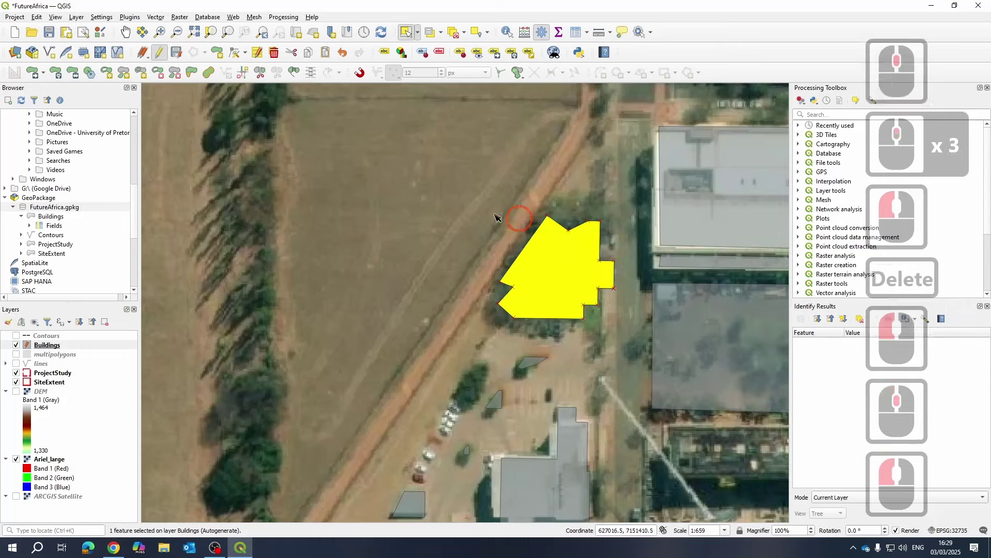
{"action": "key", "text": "Delete"}
{"action": "left_click", "coordinate": [536, 289]}
{"action": "scroll", "coordinate": [467, 203], "scroll_direction": "down", "scroll_amount": 2}
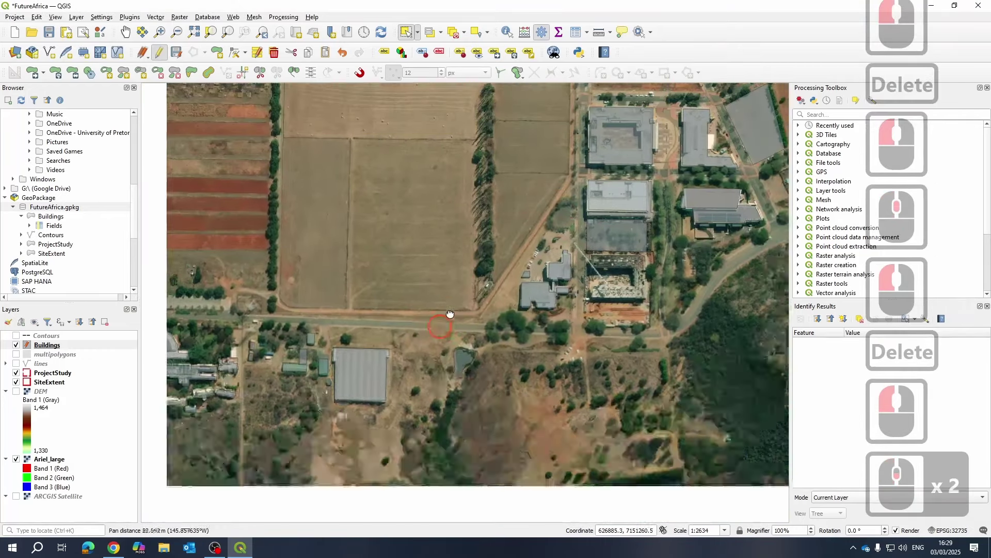
- Delete the fan-shaped polygon over the small pond south of the road, east of the large rectangular warehouse
{"action": "scroll", "coordinate": [370, 323], "scroll_direction": "up", "scroll_amount": 2}
{"action": "scroll", "coordinate": [520, 287], "scroll_direction": "down", "scroll_amount": 3}
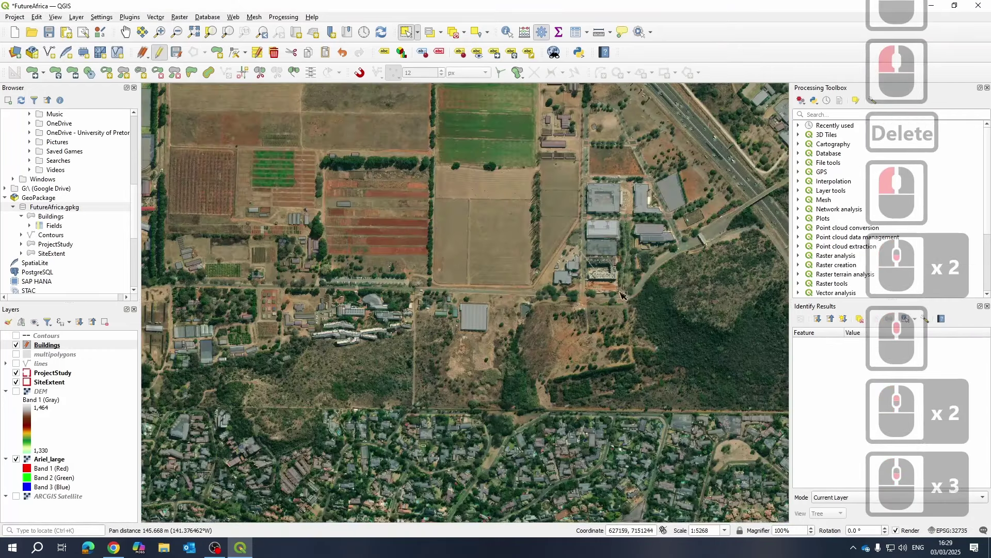
{"action": "scroll", "coordinate": [410, 331], "scroll_direction": "up", "scroll_amount": 2}
{"action": "left_click", "coordinate": [287, 345]}
{"action": "key", "text": "Delete"}
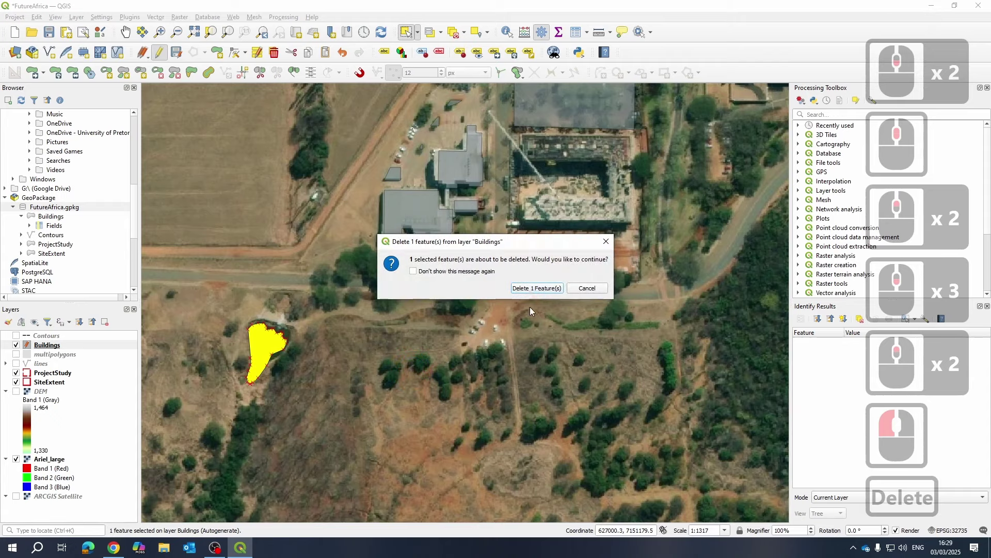
{"action": "left_click", "coordinate": [532, 292]}
- Inspect the remaining building footprints across the western farmland, campus and surrounding fields for leftover inaccurate polygons
{"action": "scroll", "coordinate": [532, 292], "scroll_direction": "down", "scroll_amount": 1}
{"action": "left_click_drag", "start_coordinate": [371, 345], "coordinate": [568, 298]}
{"action": "scroll", "coordinate": [515, 292], "scroll_direction": "down", "scroll_amount": 1}
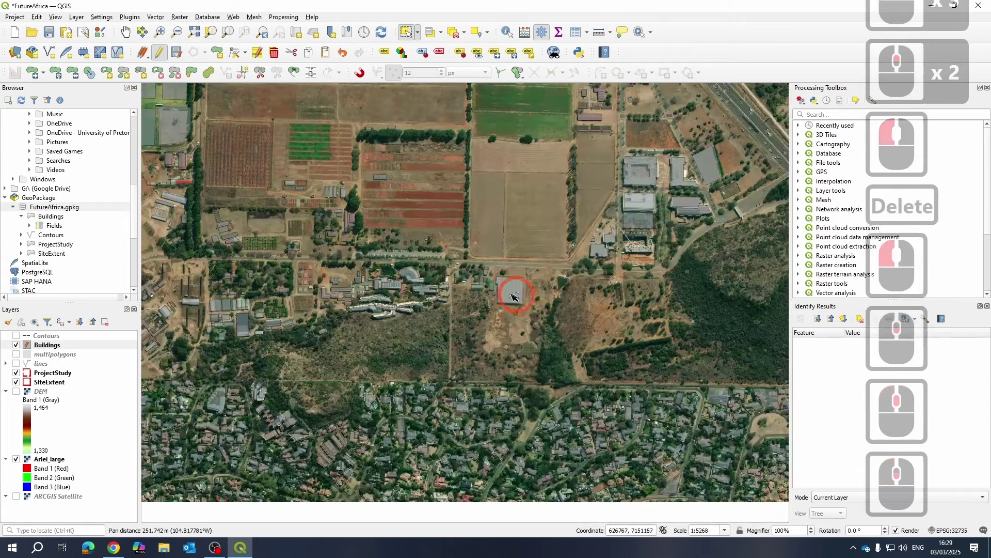
{"action": "left_click_drag", "start_coordinate": [492, 318], "coordinate": [522, 322]}
{"action": "scroll", "coordinate": [431, 268], "scroll_direction": "up", "scroll_amount": 2}
{"action": "left_click_drag", "start_coordinate": [403, 256], "coordinate": [614, 316]}
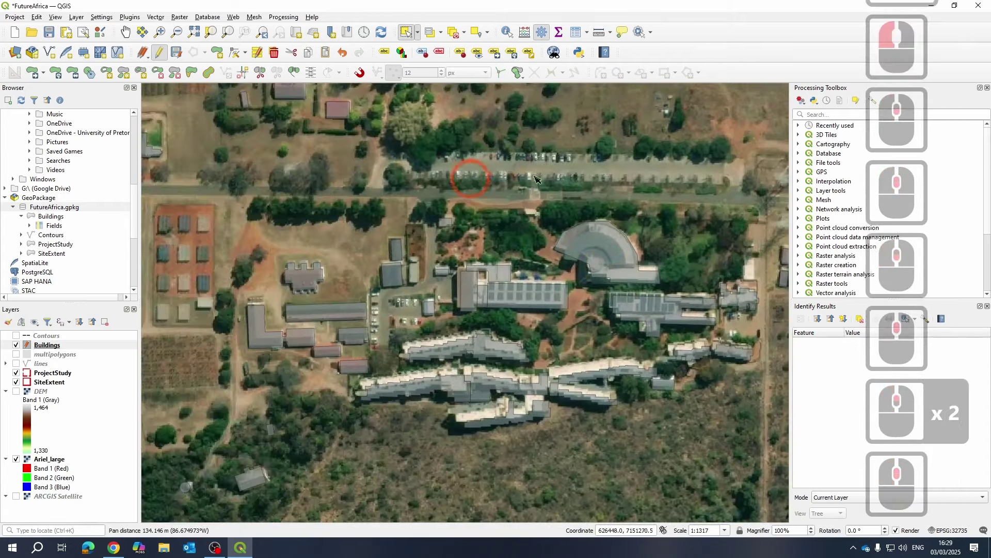
{"action": "scroll", "coordinate": [681, 139], "scroll_direction": "up", "scroll_amount": 2}
{"action": "scroll", "coordinate": [608, 178], "scroll_direction": "down", "scroll_amount": 2}
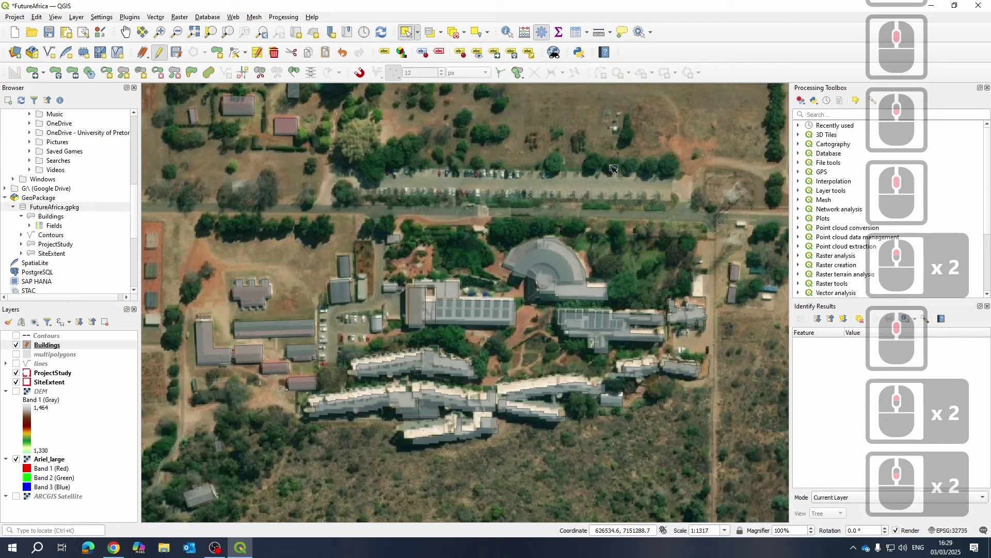
{"action": "scroll", "coordinate": [614, 169], "scroll_direction": "down", "scroll_amount": 1}
{"action": "left_click_drag", "start_coordinate": [374, 327], "coordinate": [444, 370]}
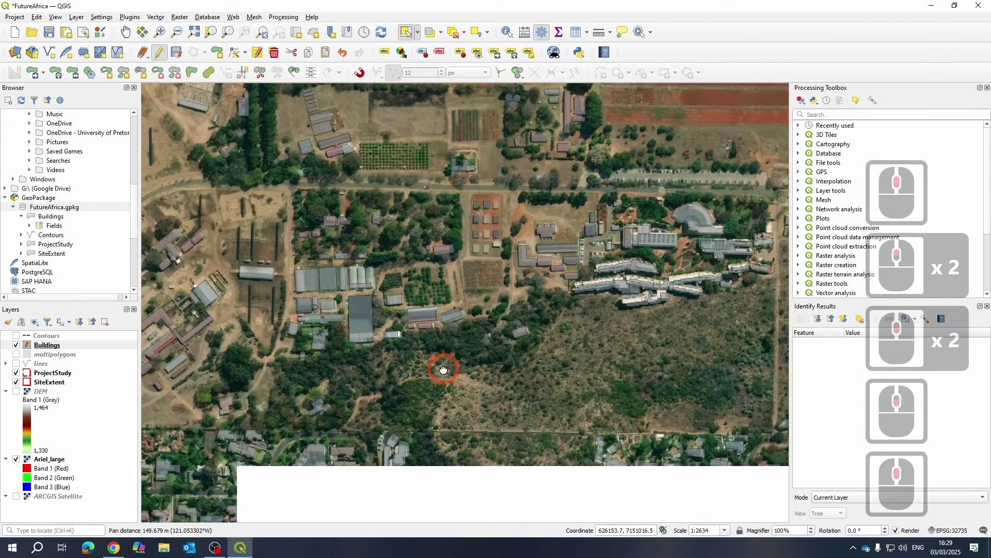
{"action": "left_click_drag", "start_coordinate": [284, 234], "coordinate": [283, 281]}
{"action": "left_click_drag", "start_coordinate": [381, 263], "coordinate": [443, 310]}
{"action": "left_click_drag", "start_coordinate": [290, 213], "coordinate": [282, 258]}
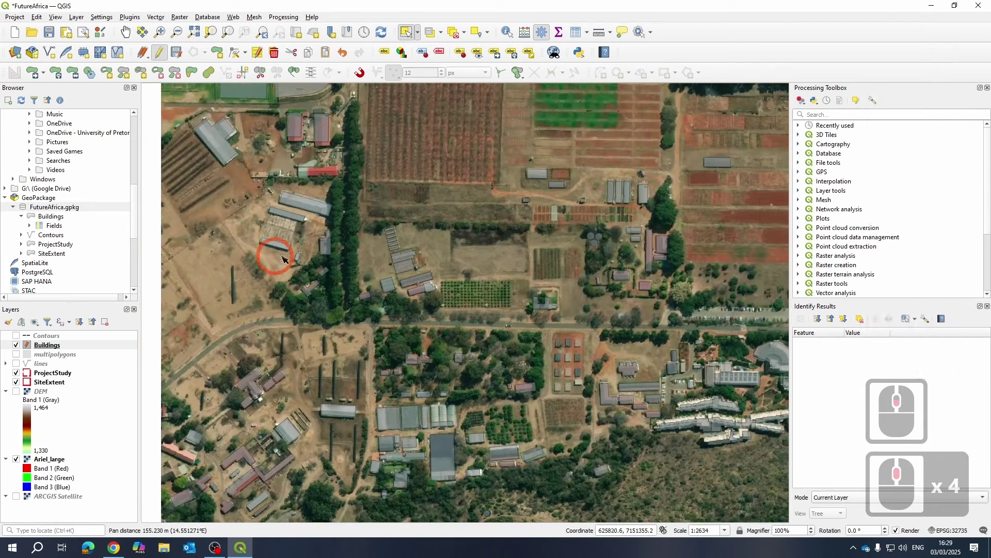
{"action": "scroll", "coordinate": [283, 258], "scroll_direction": "down", "scroll_amount": 1}
{"action": "left_click_drag", "start_coordinate": [360, 241], "coordinate": [327, 234]}
{"action": "left_click_drag", "start_coordinate": [408, 199], "coordinate": [395, 121]}
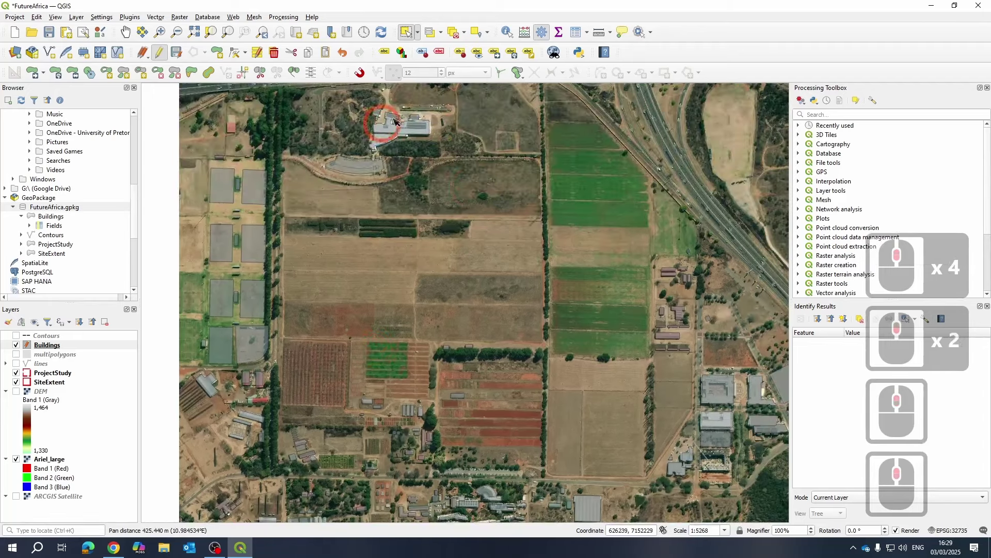
{"action": "left_click_drag", "start_coordinate": [555, 304], "coordinate": [536, 298]}
{"action": "scroll", "coordinate": [449, 228], "scroll_direction": "down", "scroll_amount": 2}
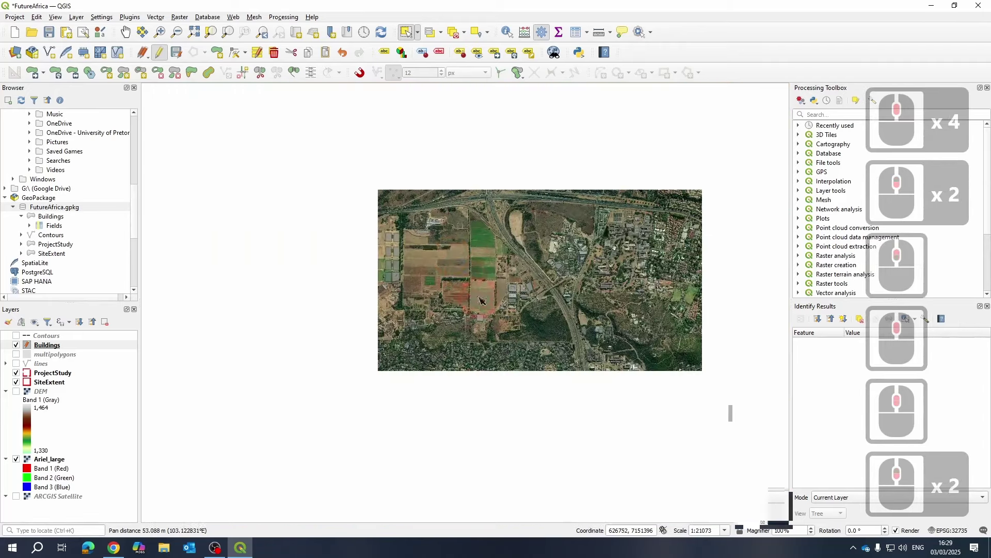
- Save the edits made to the Buildings layer
{"action": "left_click_drag", "start_coordinate": [644, 300], "coordinate": [604, 281]}
{"action": "scroll", "coordinate": [493, 243], "scroll_direction": "up", "scroll_amount": 2}
{"action": "scroll", "coordinate": [477, 255], "scroll_direction": "down", "scroll_amount": 1}
{"action": "left_click_drag", "start_coordinate": [397, 213], "coordinate": [377, 229]}
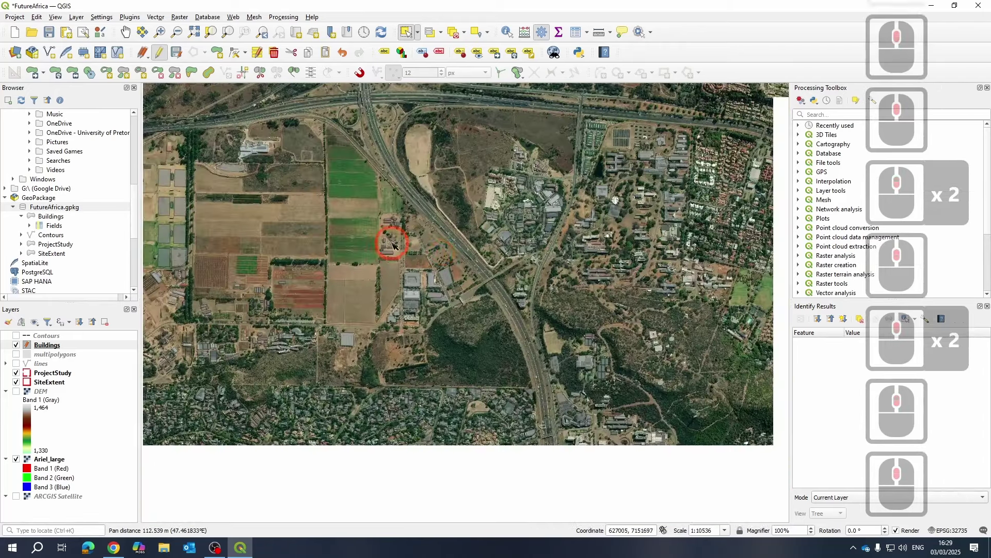
{"action": "left_click", "coordinate": [177, 54]}
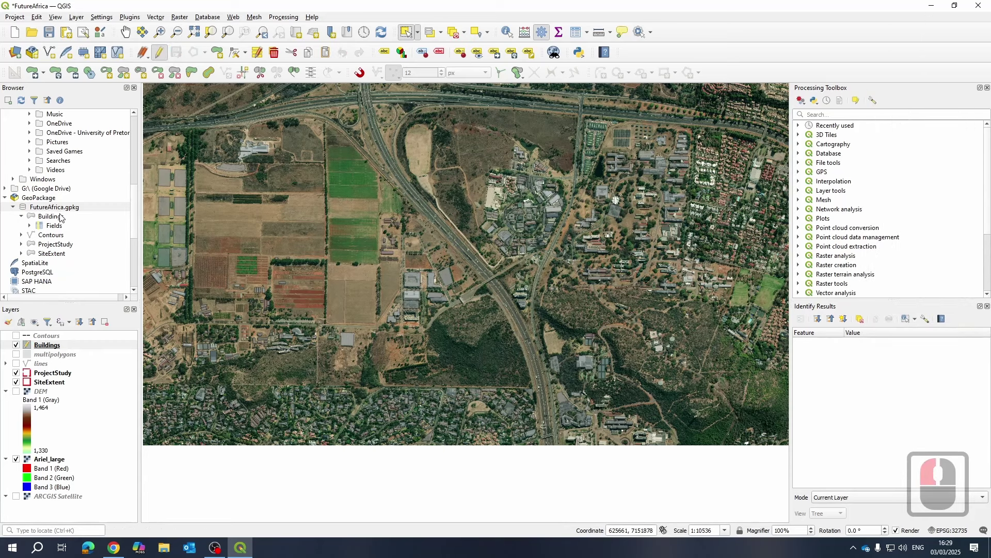
- Check the cleaned building footprints around the construction site, campus and southern suburb against the aerial image
{"action": "scroll", "coordinate": [470, 255], "scroll_direction": "up", "scroll_amount": 2}
{"action": "left_click_drag", "start_coordinate": [296, 439], "coordinate": [603, 278]}
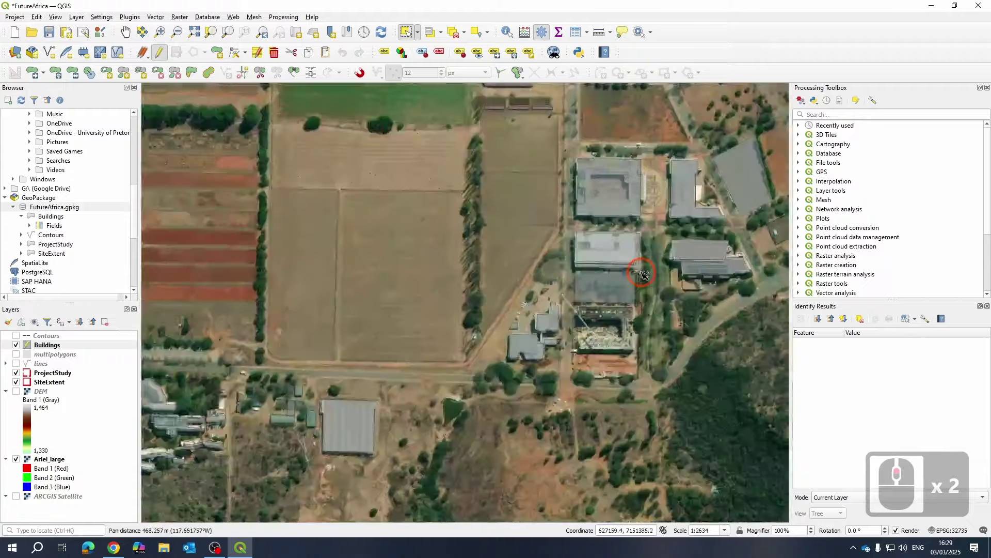
{"action": "scroll", "coordinate": [621, 258], "scroll_direction": "down", "scroll_amount": 1}
{"action": "scroll", "coordinate": [346, 325], "scroll_direction": "up", "scroll_amount": 2}
{"action": "scroll", "coordinate": [470, 294], "scroll_direction": "down", "scroll_amount": 1}
{"action": "scroll", "coordinate": [472, 297], "scroll_direction": "down", "scroll_amount": 1}
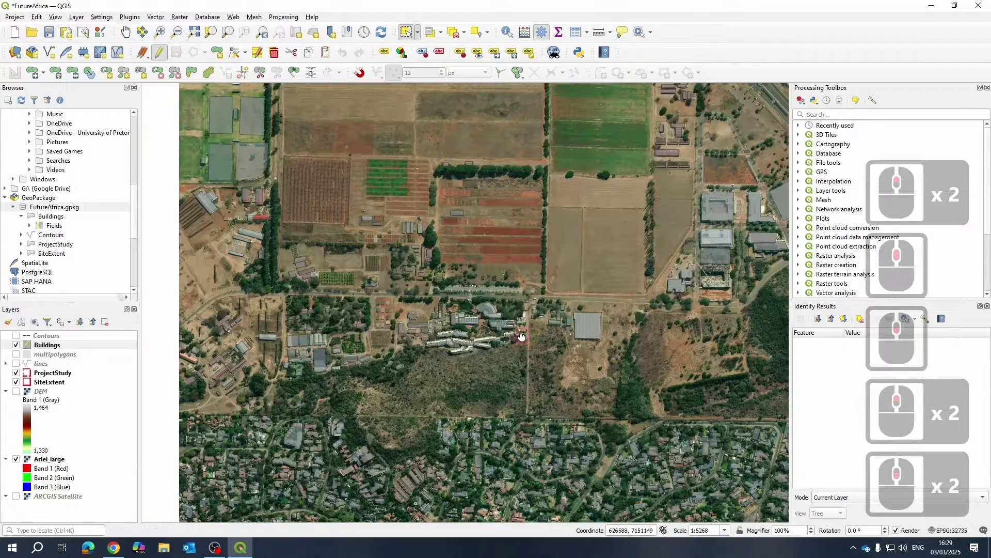
{"action": "scroll", "coordinate": [357, 314], "scroll_direction": "down", "scroll_amount": 2}
{"action": "left_click_drag", "start_coordinate": [359, 315], "coordinate": [417, 200]}
{"action": "scroll", "coordinate": [363, 264], "scroll_direction": "up", "scroll_amount": 2}
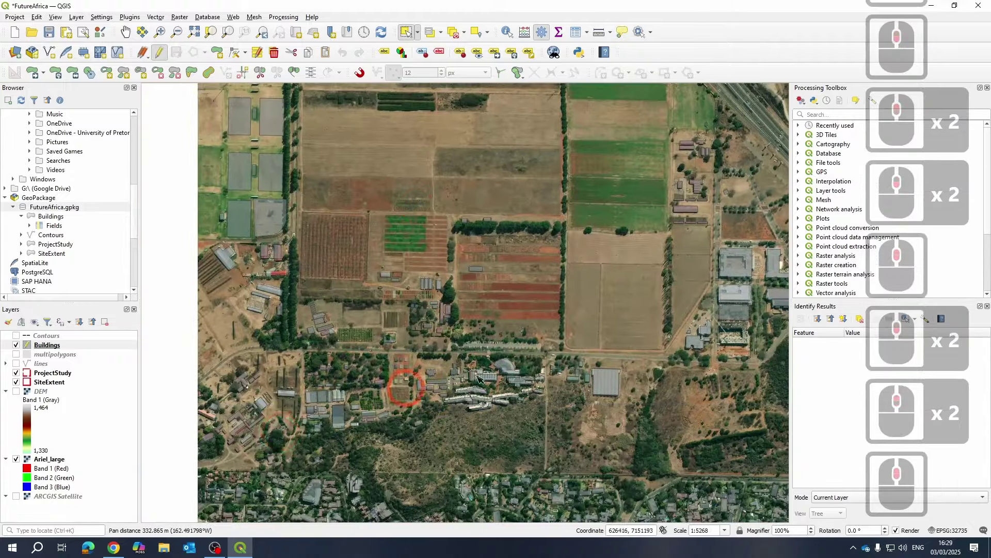
- Show the DEM and Contours layers over the aerial image together with the building footprints
{"action": "left_click", "coordinate": [16, 392]}
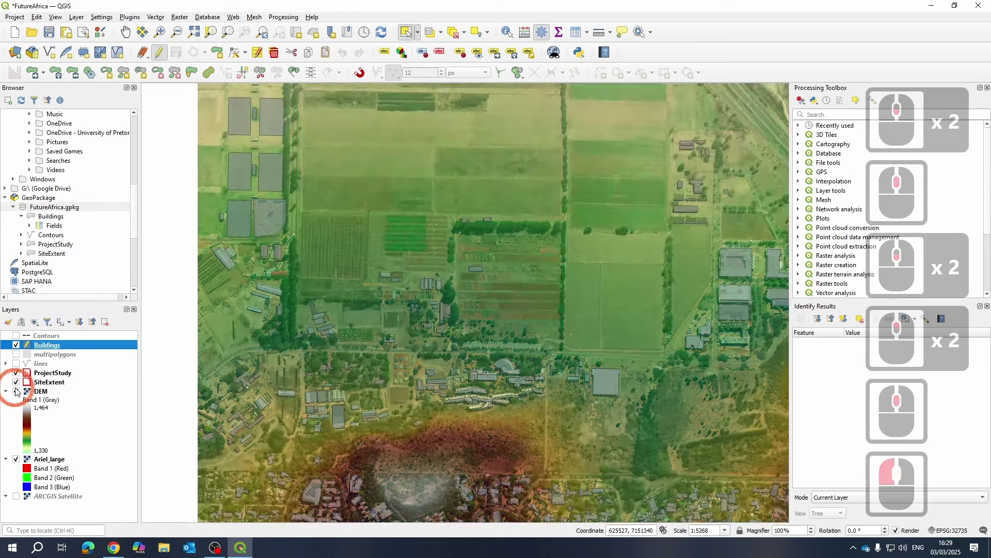
{"action": "scroll", "coordinate": [433, 409], "scroll_direction": "up", "scroll_amount": 2}
{"action": "scroll", "coordinate": [499, 323], "scroll_direction": "down", "scroll_amount": 1}
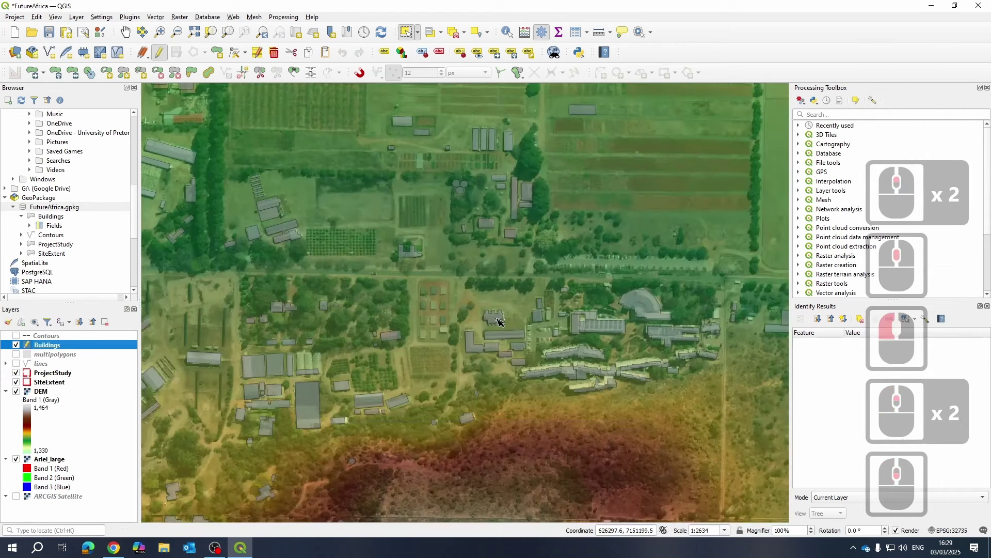
{"action": "left_click", "coordinate": [17, 336]}
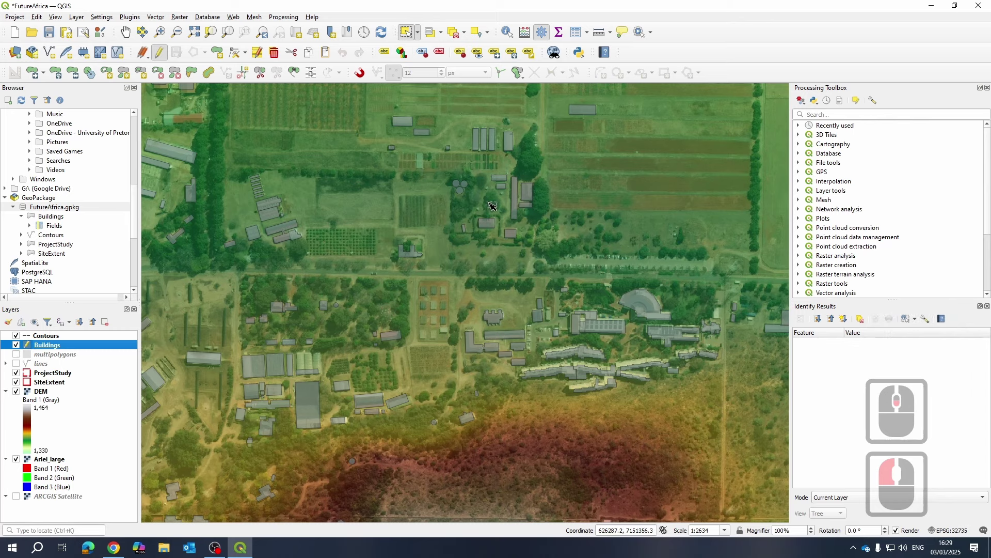
{"action": "left_click_drag", "start_coordinate": [402, 312], "coordinate": [407, 255]}
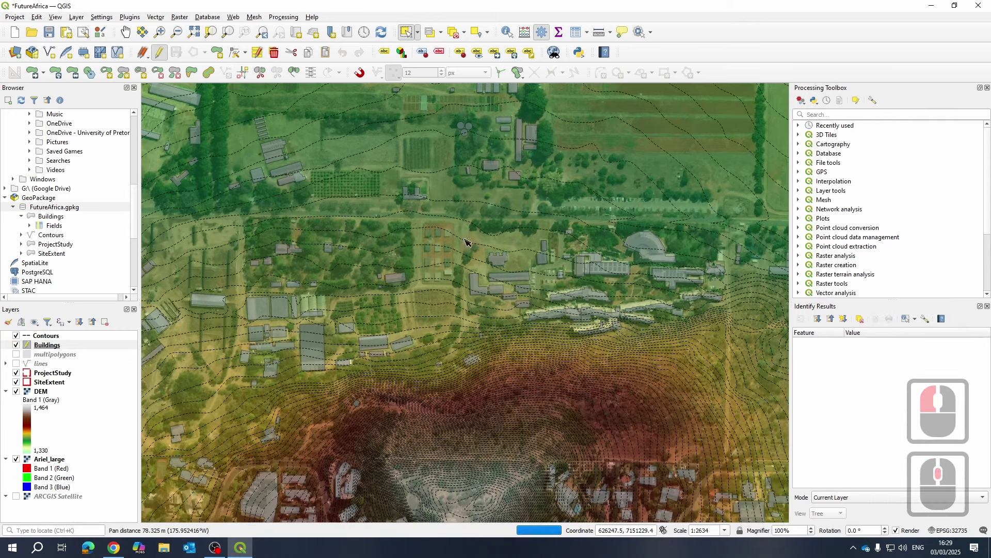
{"action": "left_click_drag", "start_coordinate": [333, 401], "coordinate": [350, 347]}
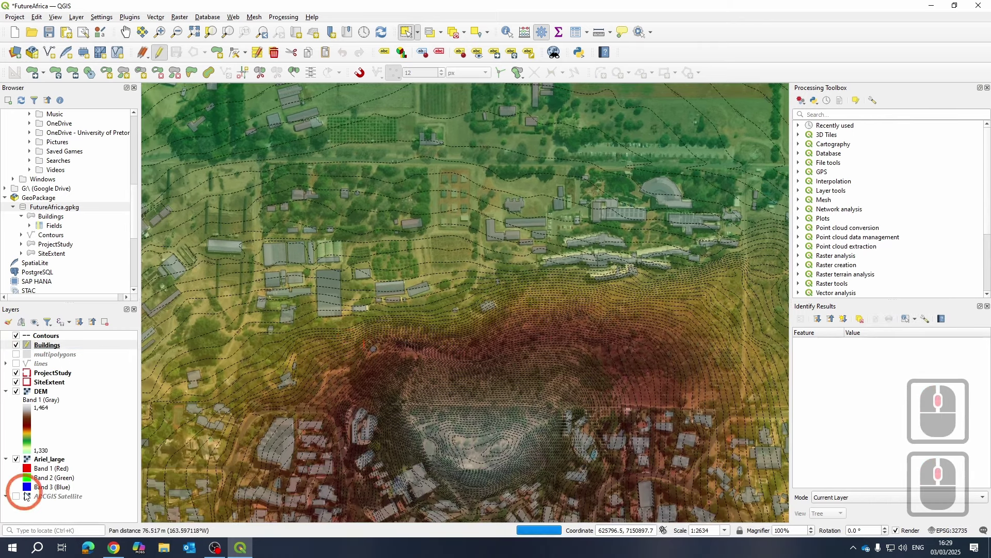
{"action": "scroll", "coordinate": [517, 283], "scroll_direction": "up", "scroll_amount": 2}
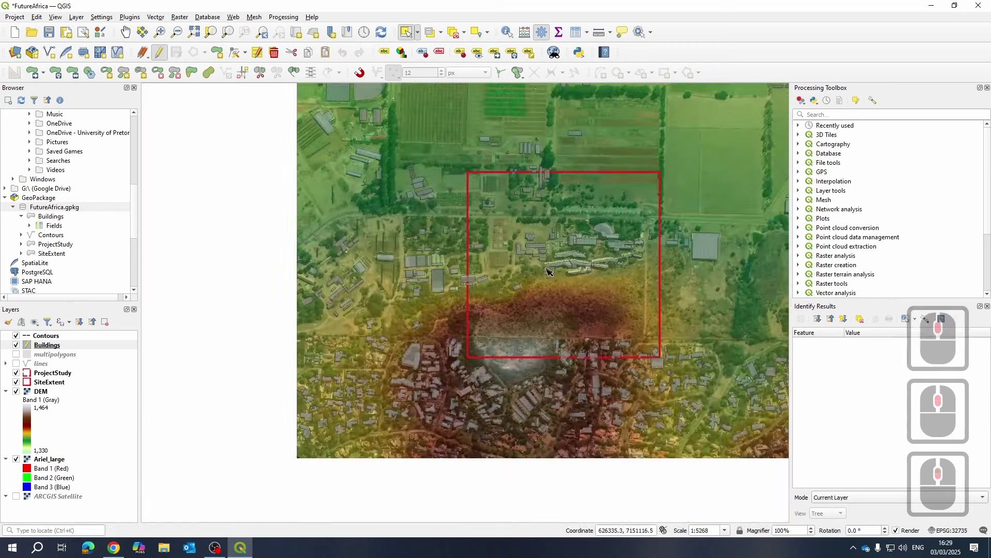
{"action": "scroll", "coordinate": [504, 283], "scroll_direction": "down", "scroll_amount": 1}
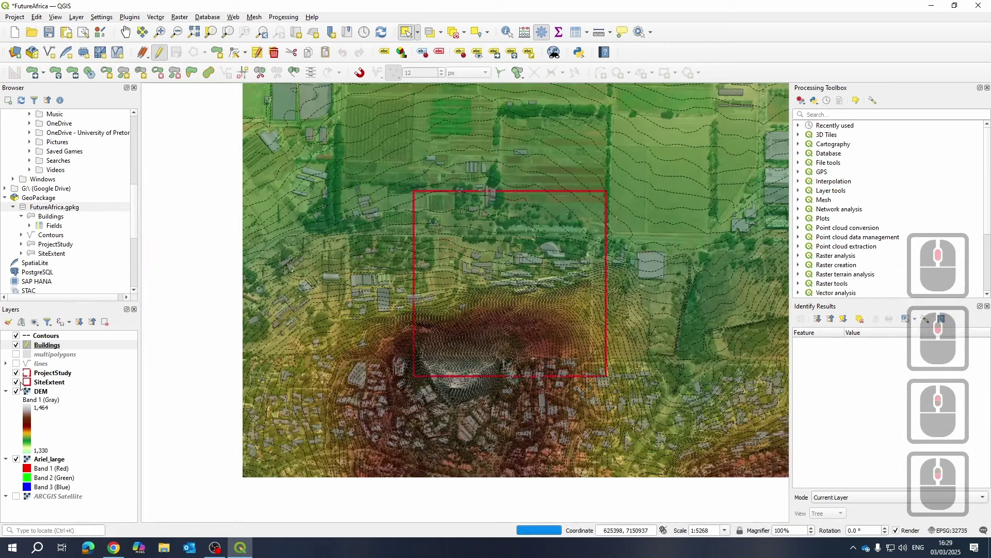
- Hide the SiteExtent layer
{"action": "left_click", "coordinate": [20, 385]}
{"action": "left_click", "coordinate": [95, 345]}
{"action": "scroll", "coordinate": [426, 297], "scroll_direction": "up", "scroll_amount": 2}
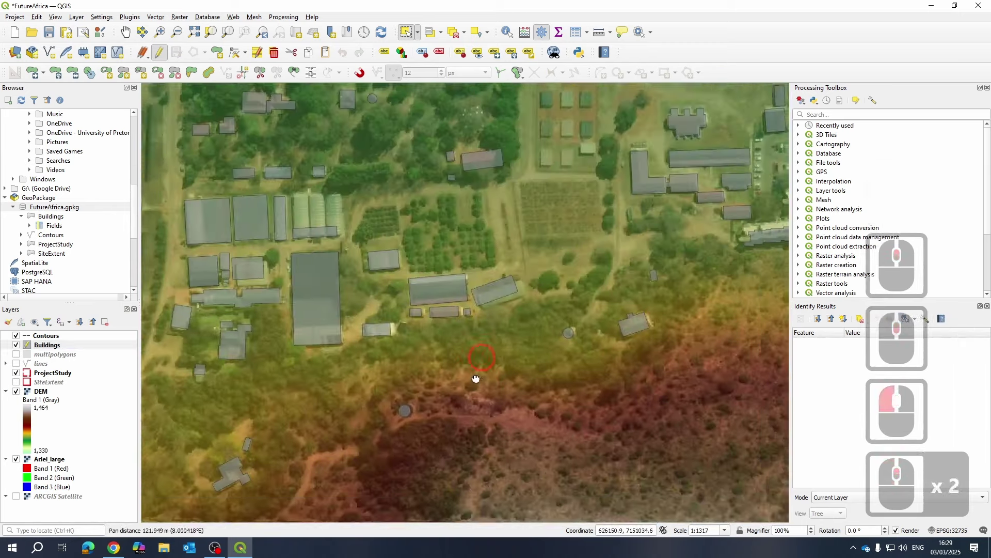
{"action": "left_click_drag", "start_coordinate": [356, 246], "coordinate": [449, 310]}
{"action": "scroll", "coordinate": [449, 310], "scroll_direction": "down", "scroll_amount": 1}
{"action": "left_click_drag", "start_coordinate": [471, 372], "coordinate": [453, 407]}
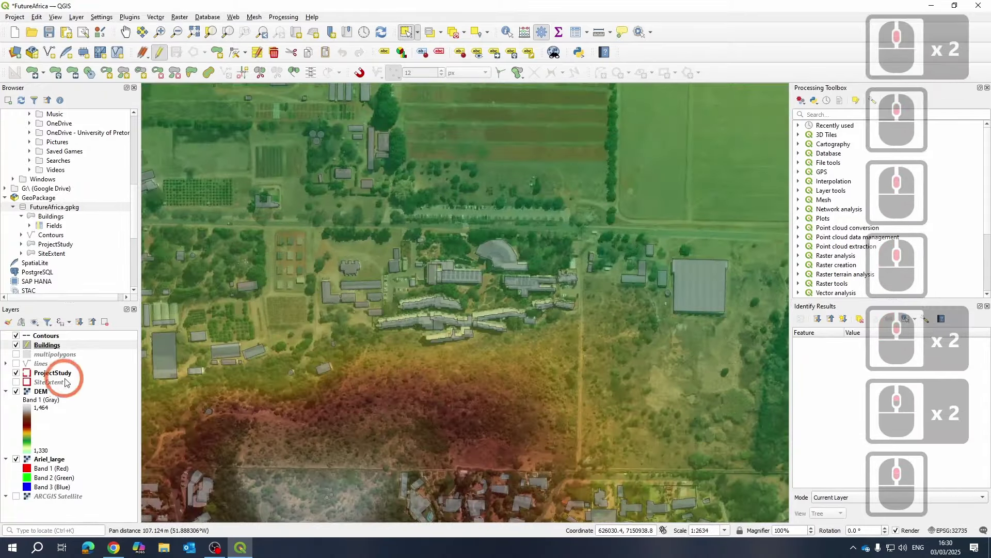
- Examine how the contours and DEM relate to the building footprints around the campus and the hill south of it
{"action": "left_click", "coordinate": [16, 355]}
{"action": "left_click", "coordinate": [16, 354]}
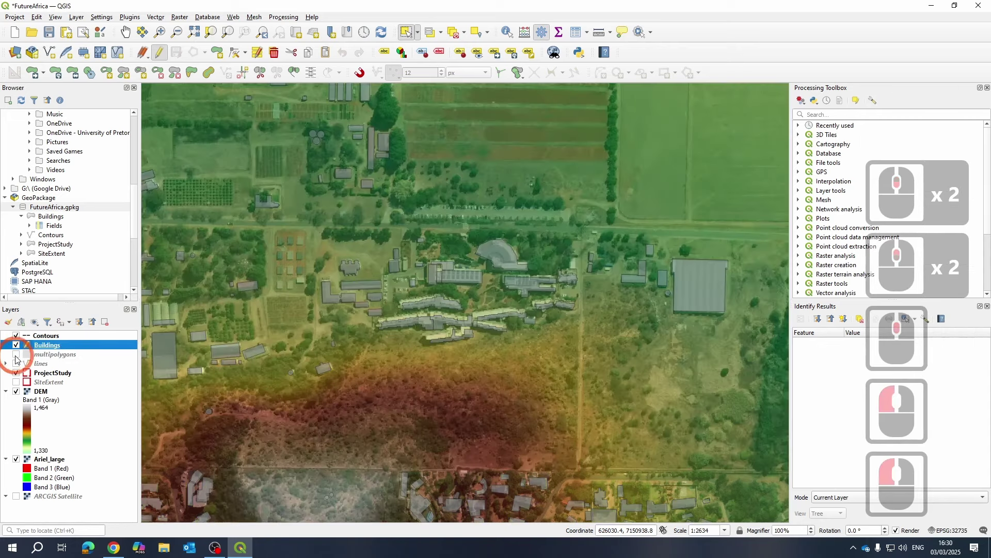
{"action": "scroll", "coordinate": [549, 310], "scroll_direction": "down", "scroll_amount": 1}
{"action": "left_click_drag", "start_coordinate": [549, 310], "coordinate": [482, 313]}
{"action": "scroll", "coordinate": [573, 328], "scroll_direction": "up", "scroll_amount": 2}
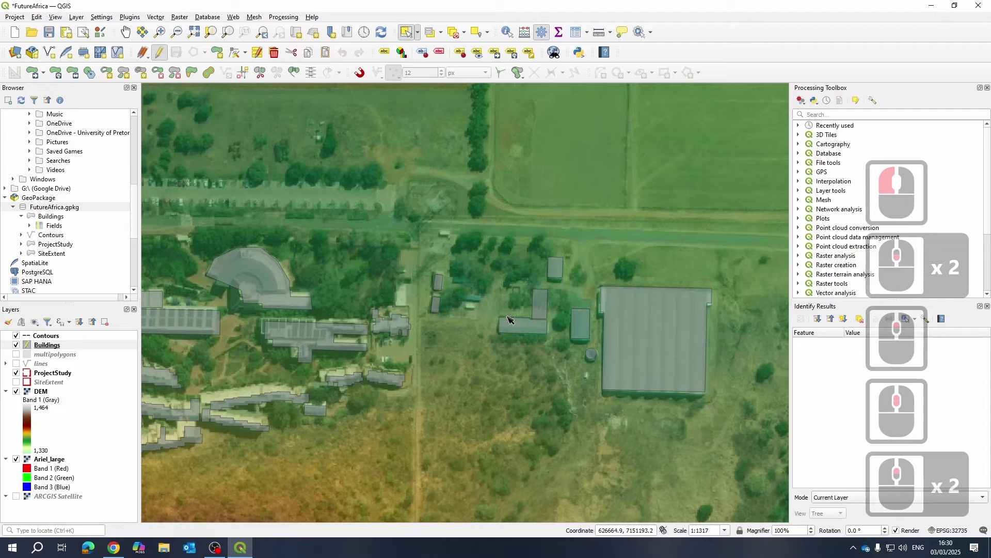
{"action": "left_click_drag", "start_coordinate": [508, 319], "coordinate": [697, 227]}
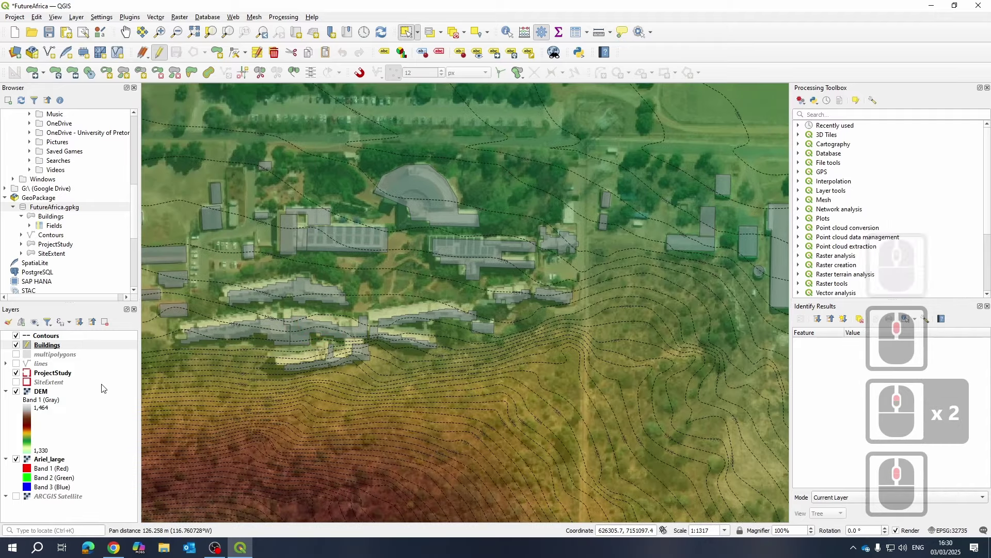
{"action": "left_click_drag", "start_coordinate": [568, 372], "coordinate": [671, 376]}
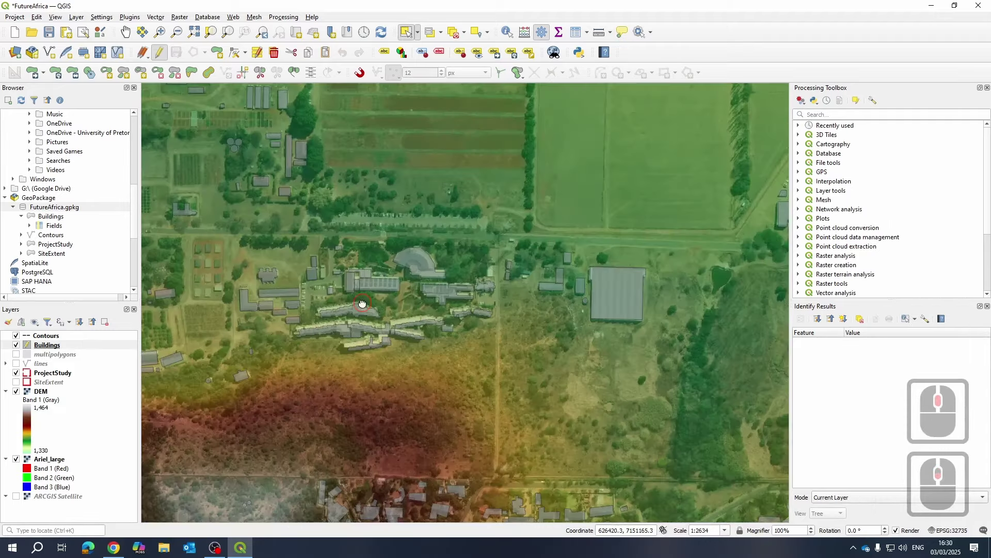
{"action": "scroll", "coordinate": [406, 316], "scroll_direction": "down", "scroll_amount": 1}
{"action": "scroll", "coordinate": [408, 312], "scroll_direction": "up", "scroll_amount": 1}
{"action": "left_click_drag", "start_coordinate": [252, 358], "coordinate": [255, 382]}
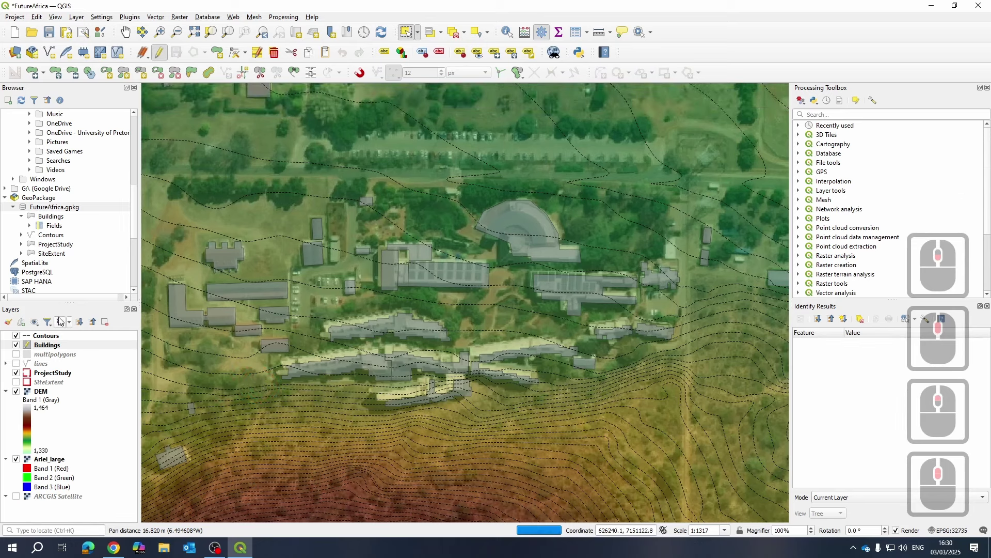
- Select the rectangular building west of the fan-shaped one and look through the fid values in the Buildings attribute table
{"action": "left_click", "coordinate": [441, 275]}
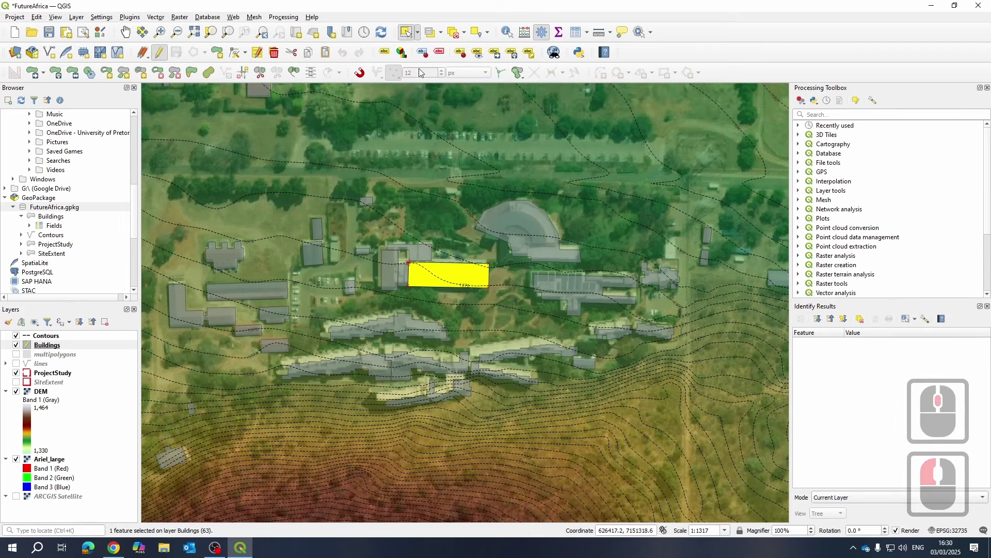
{"action": "left_click", "coordinate": [574, 33]}
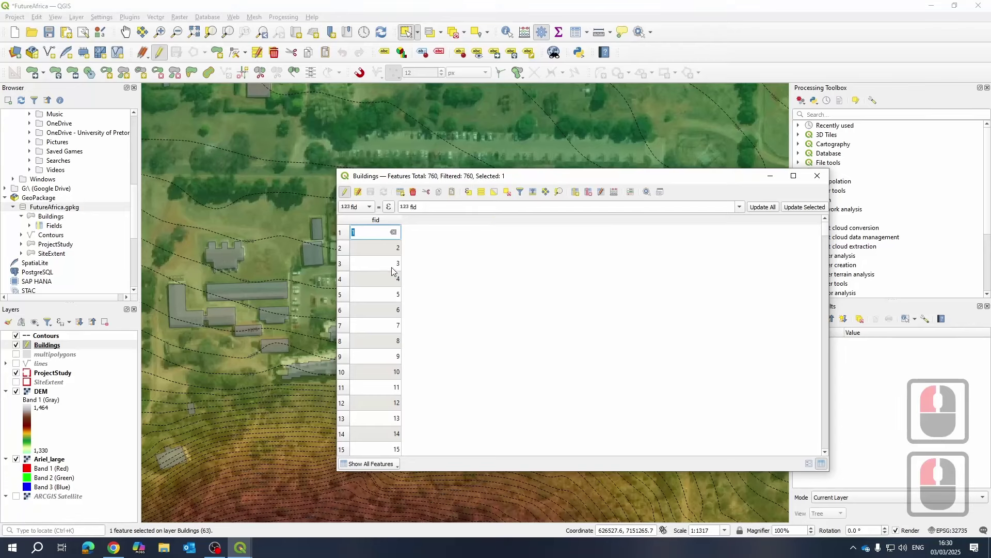
{"action": "scroll", "coordinate": [441, 380], "scroll_direction": "down", "scroll_amount": 3}
{"action": "scroll", "coordinate": [440, 380], "scroll_direction": "down", "scroll_amount": 11}
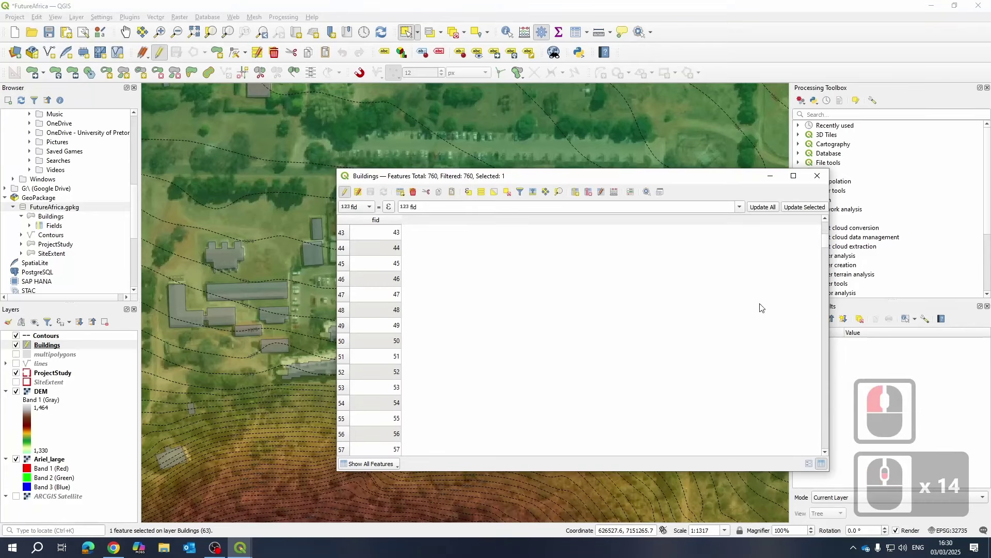
{"action": "left_click", "coordinate": [818, 177]}
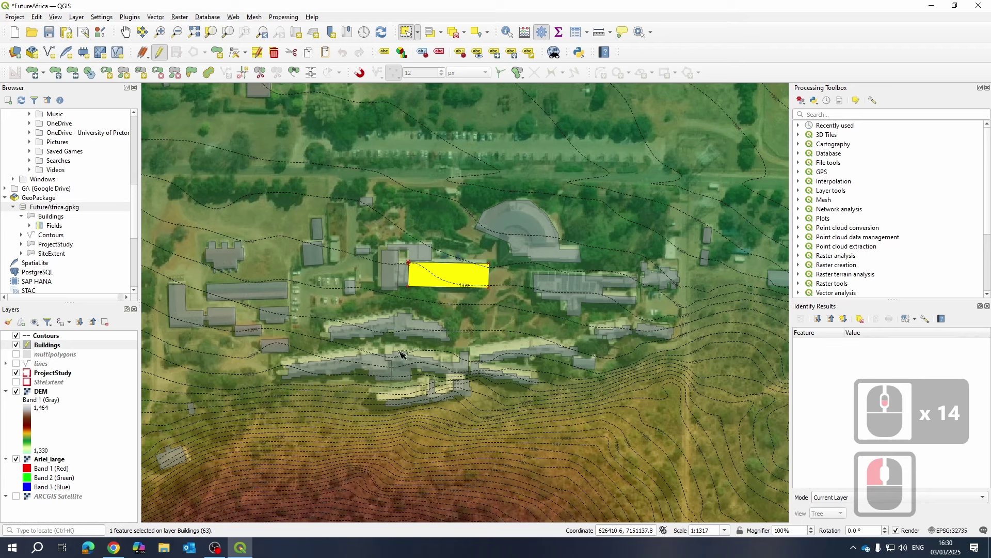
- Clear the selection of the rectangular campus building
{"action": "scroll", "coordinate": [381, 345], "scroll_direction": "up", "scroll_amount": 3}
{"action": "scroll", "coordinate": [380, 340], "scroll_direction": "down", "scroll_amount": 3}
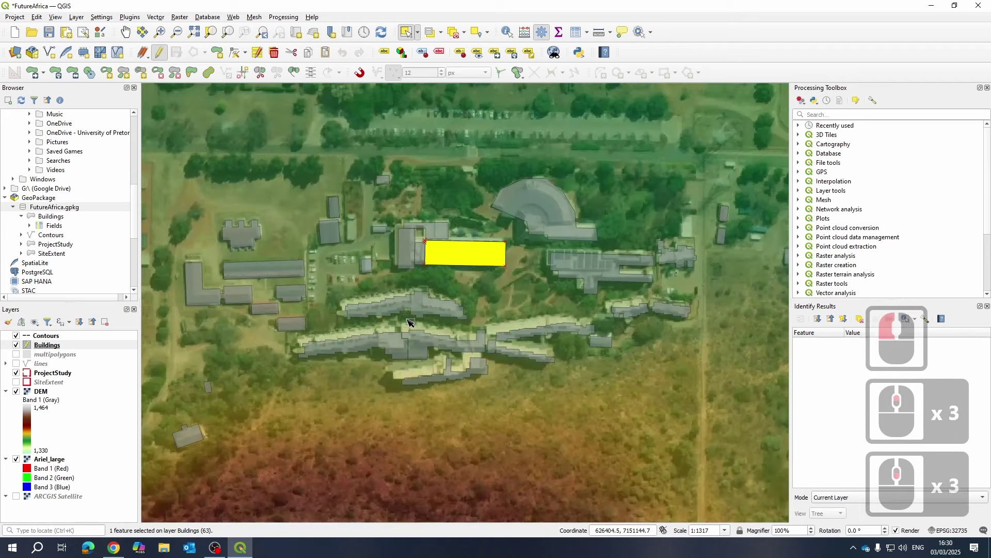
{"action": "left_click", "coordinate": [438, 243]}
- Show the lines layer over the campus buildings and parking area
{"action": "scroll", "coordinate": [441, 245], "scroll_direction": "up", "scroll_amount": 3}
{"action": "scroll", "coordinate": [439, 250], "scroll_direction": "down", "scroll_amount": 2}
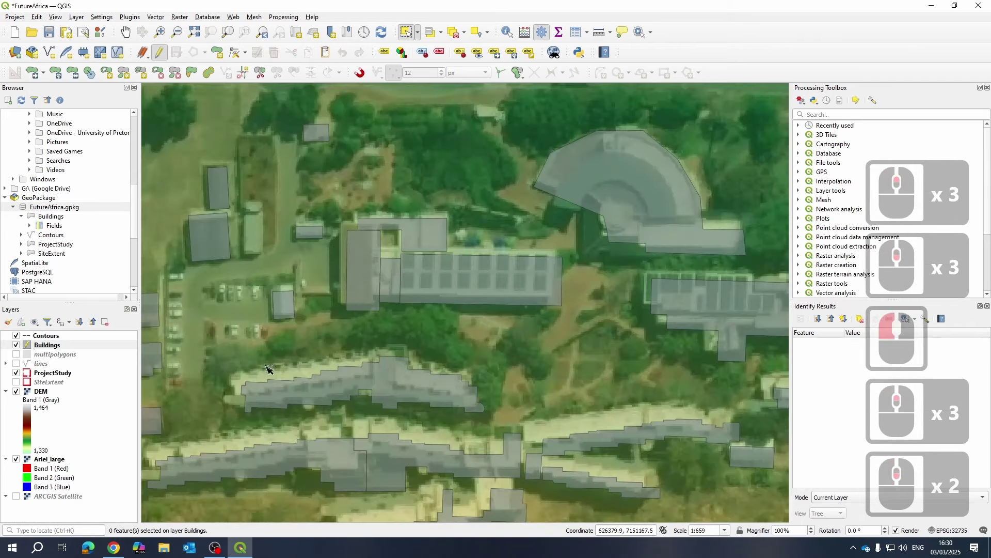
{"action": "left_click", "coordinate": [43, 364]}
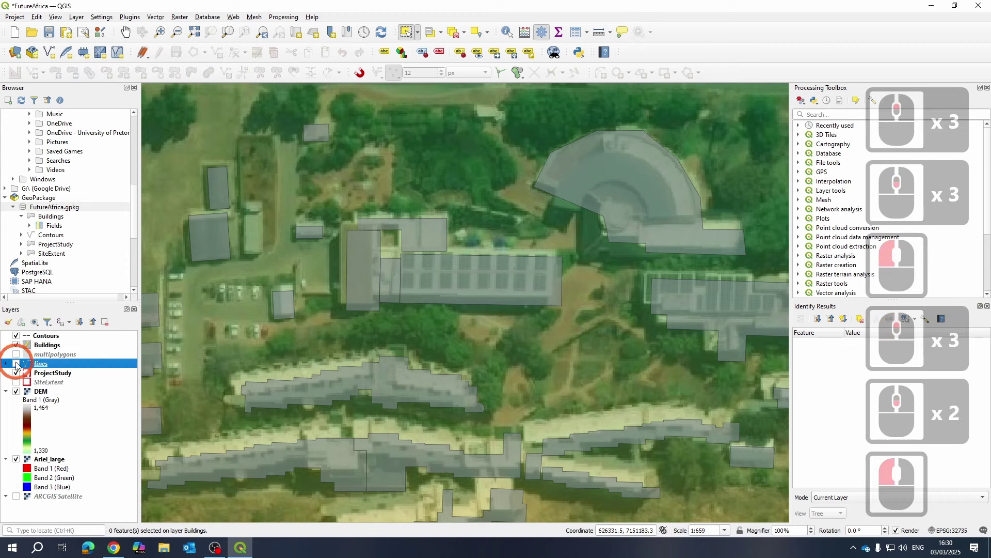
{"action": "left_click", "coordinate": [16, 363]}
{"action": "scroll", "coordinate": [339, 360], "scroll_direction": "down", "scroll_amount": 2}
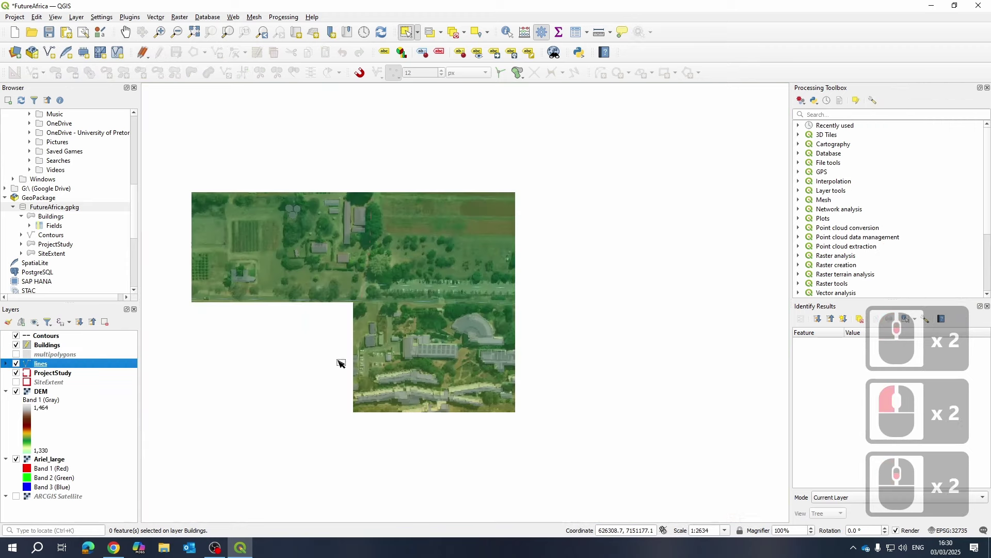
{"action": "scroll", "coordinate": [249, 337], "scroll_direction": "up", "scroll_amount": 2}
{"action": "left_click_drag", "start_coordinate": [526, 396], "coordinate": [363, 325]}
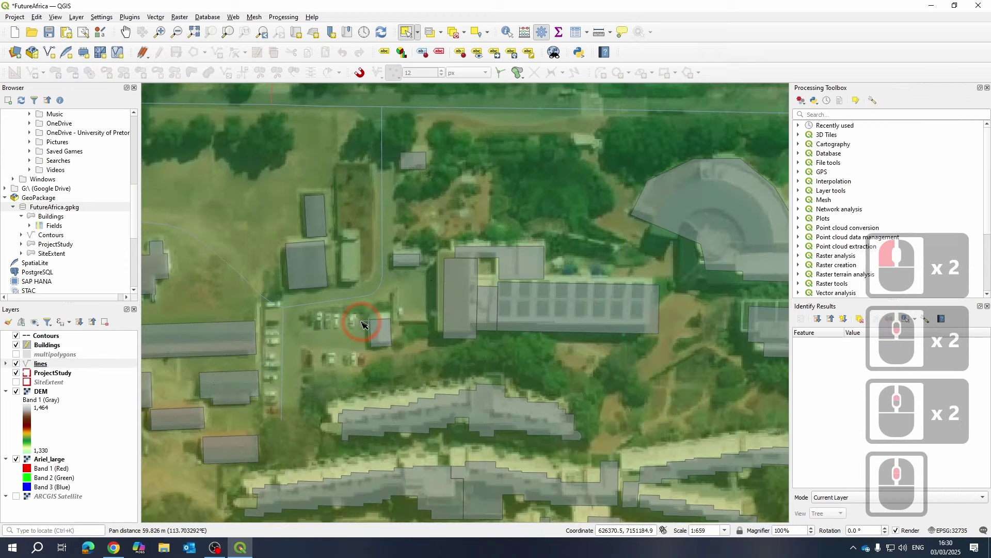
- Set up an export of the lines layer as GeoPackage in the project CRS EPSG:32735 - WGS 84 / UTM zone 35S
{"action": "right_click", "coordinate": [42, 364]}
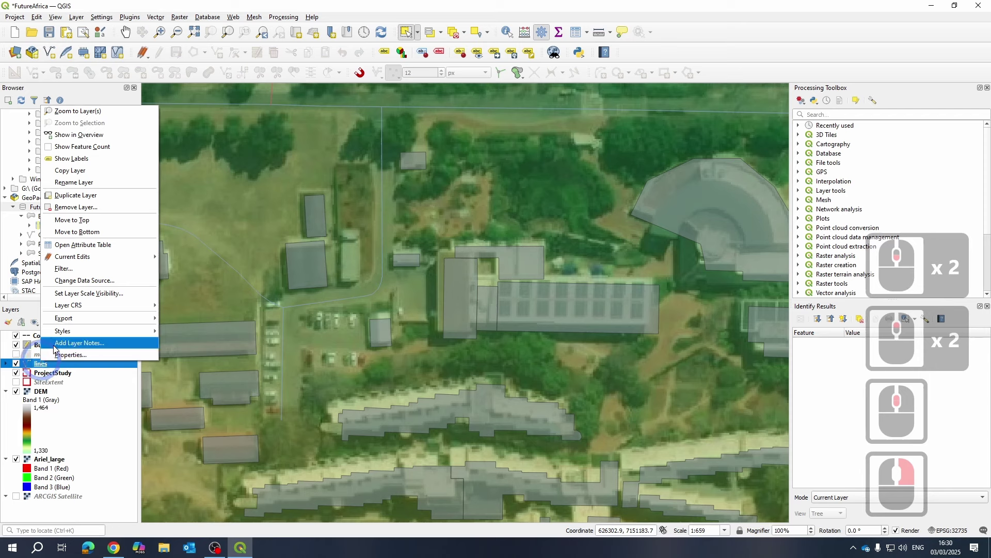
{"action": "mouse_move", "coordinate": [64, 320]}
{"action": "left_click", "coordinate": [204, 318]}
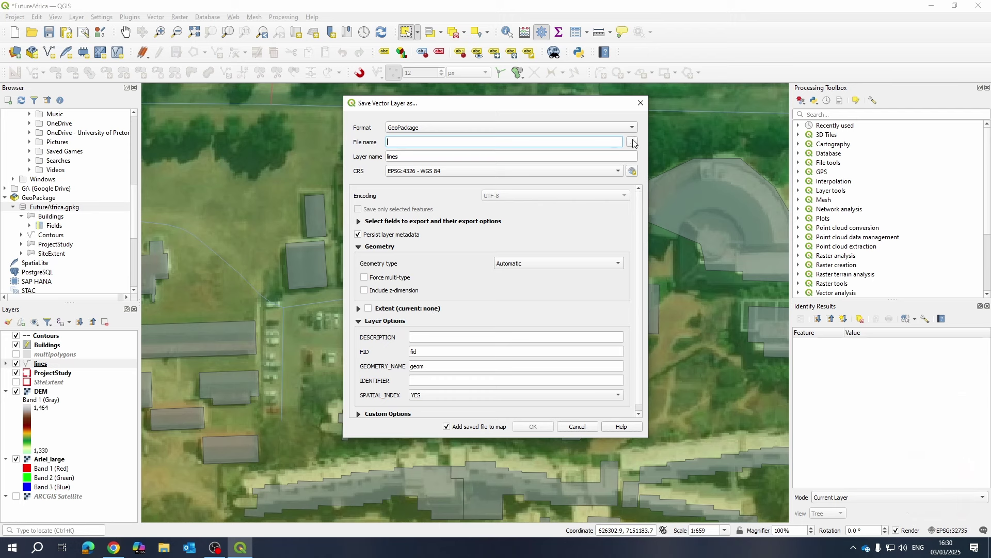
{"action": "left_click", "coordinate": [594, 170]}
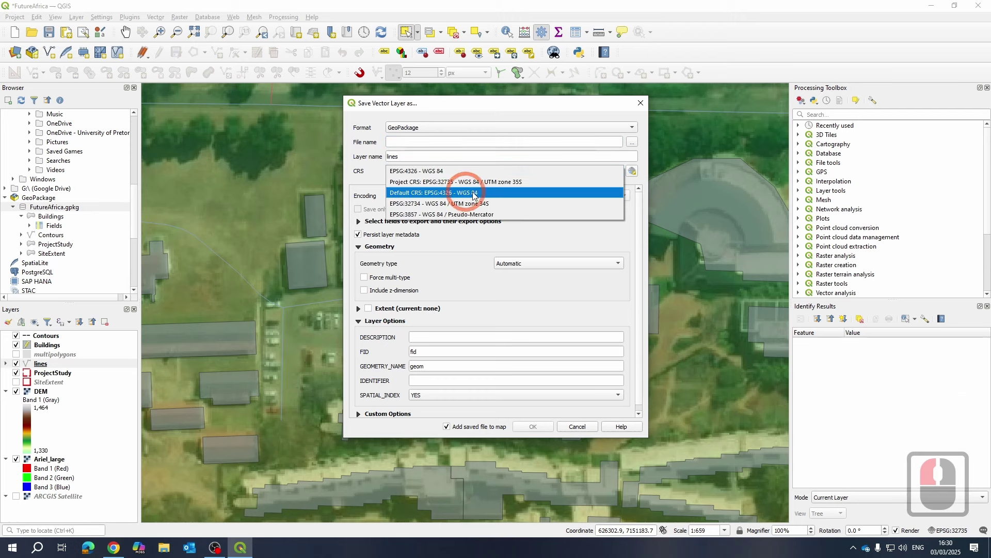
{"action": "left_click", "coordinate": [505, 182]}
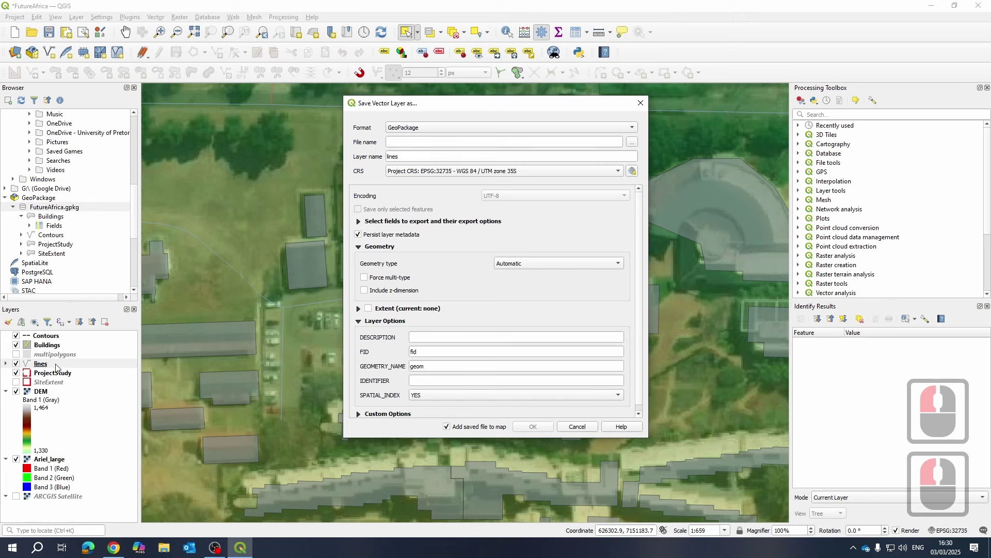
{"action": "left_click", "coordinate": [574, 127]}
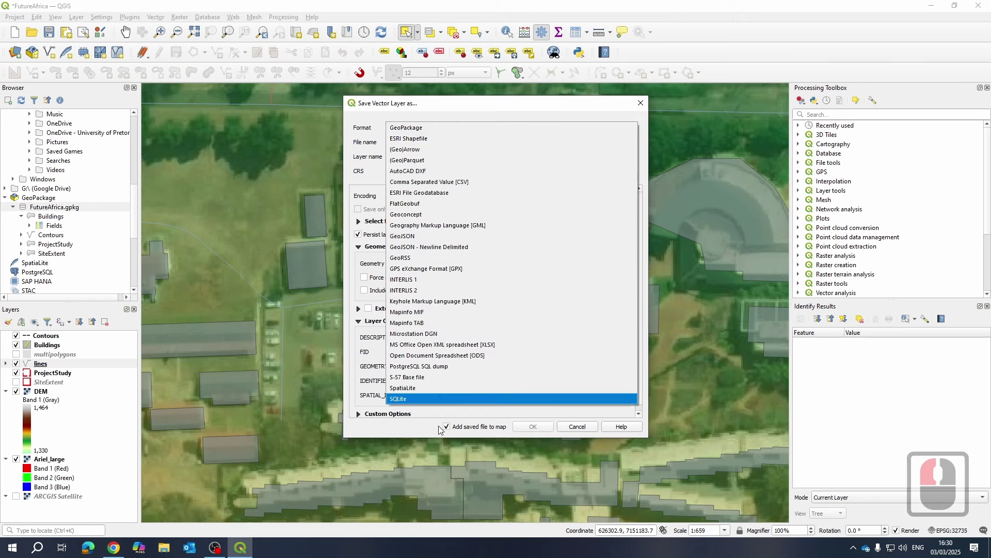
{"action": "left_click", "coordinate": [410, 129]}
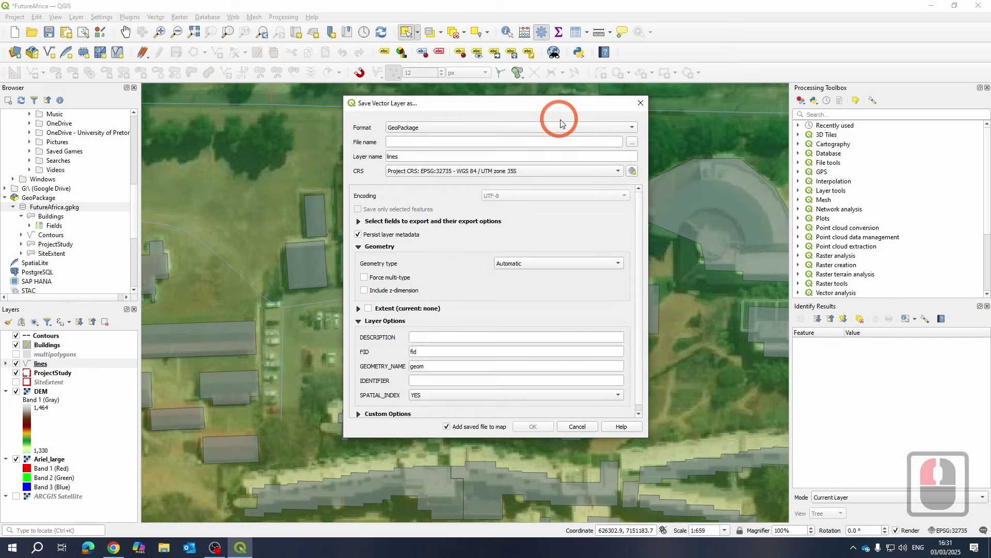
- Choose the existing FutureAfrica.gpkg as the export file and name the new layer Roads
{"action": "left_click", "coordinate": [634, 145]}
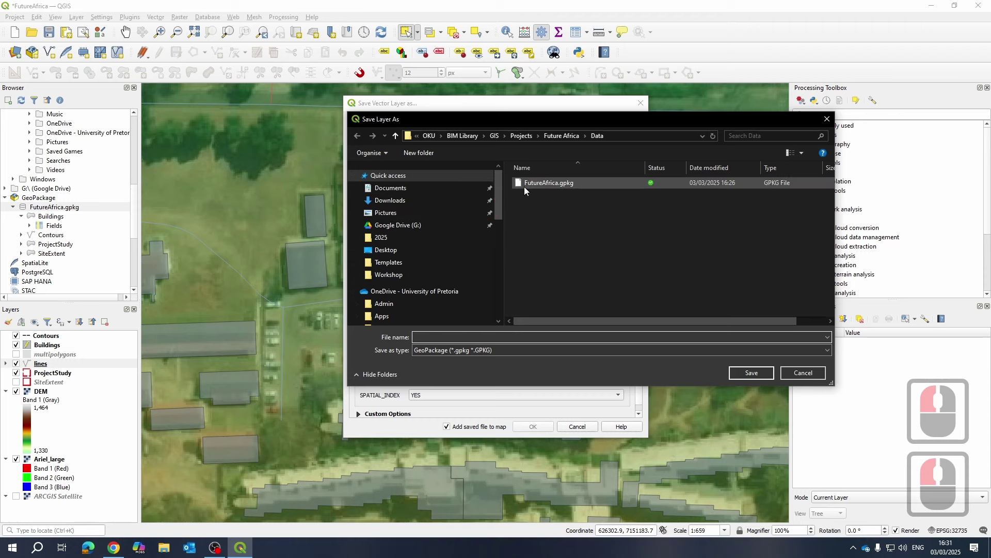
{"action": "left_click", "coordinate": [524, 187]}
{"action": "left_click", "coordinate": [752, 373]}
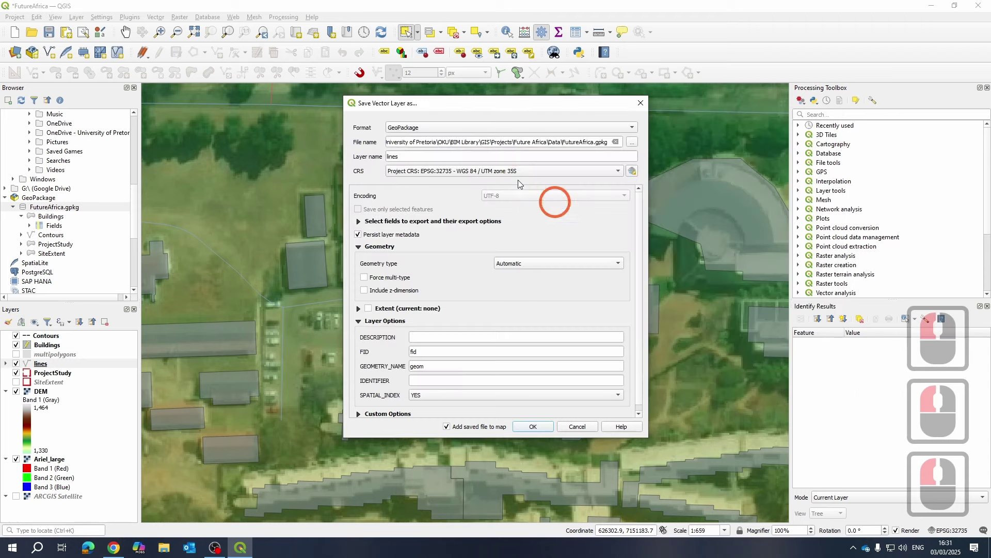
{"action": "triple_click", "coordinate": [439, 160]}
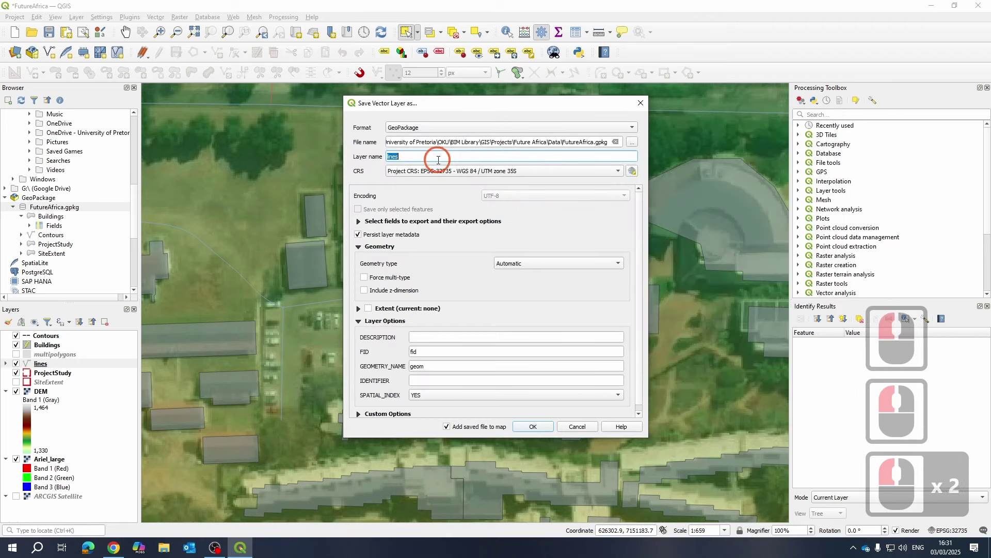
{"action": "type", "text": "R"}
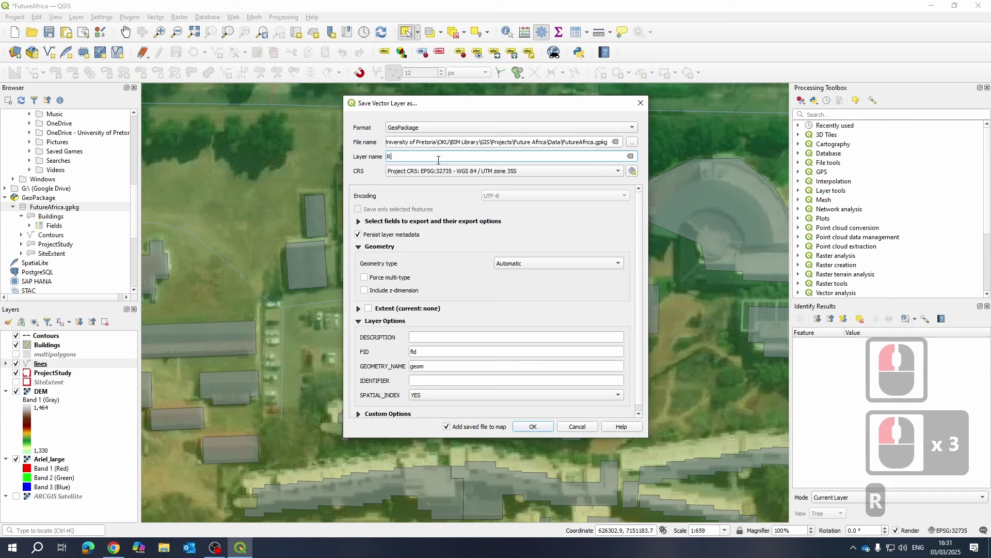
{"action": "type", "text": "oads"}
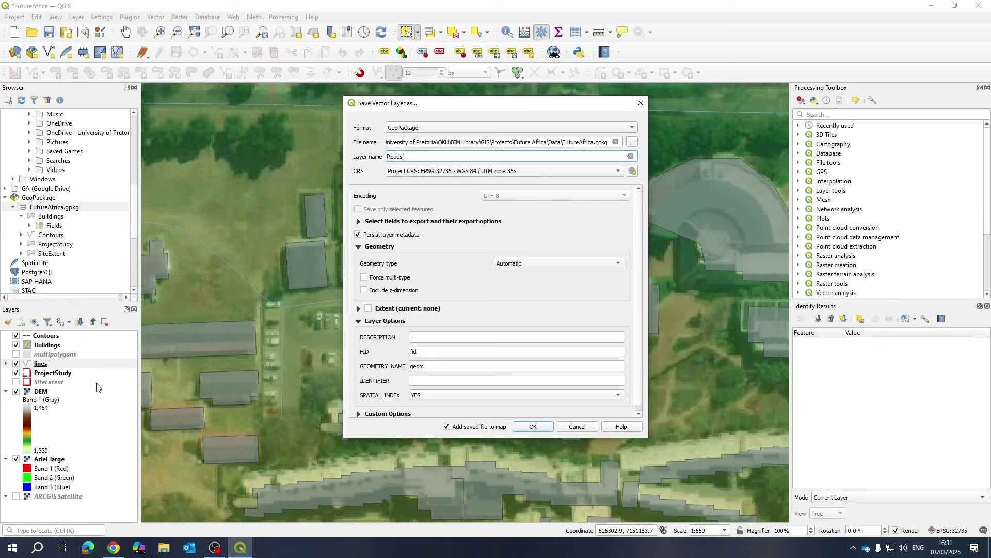
{"action": "left_click", "coordinate": [517, 265]}
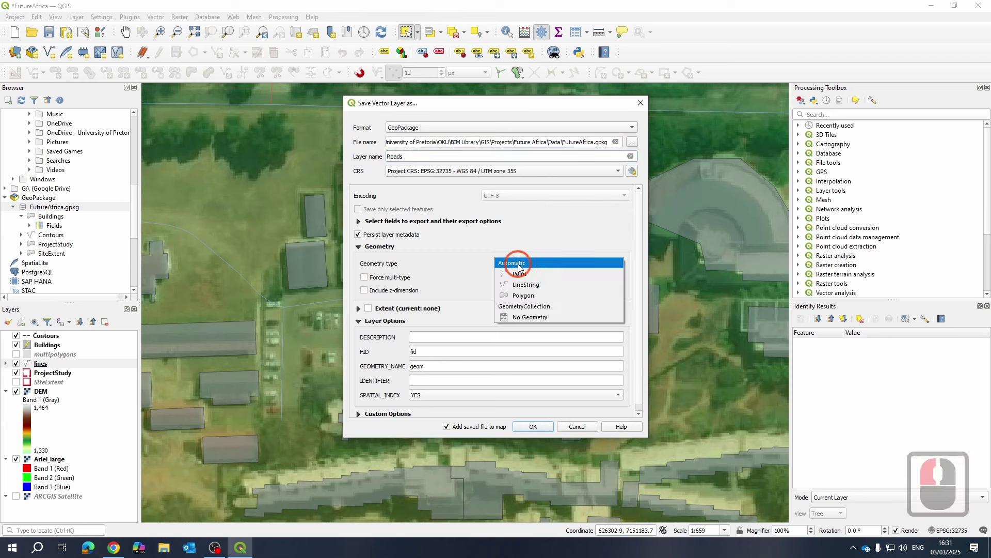
{"action": "left_click", "coordinate": [517, 263]}
{"action": "left_click", "coordinate": [519, 266]}
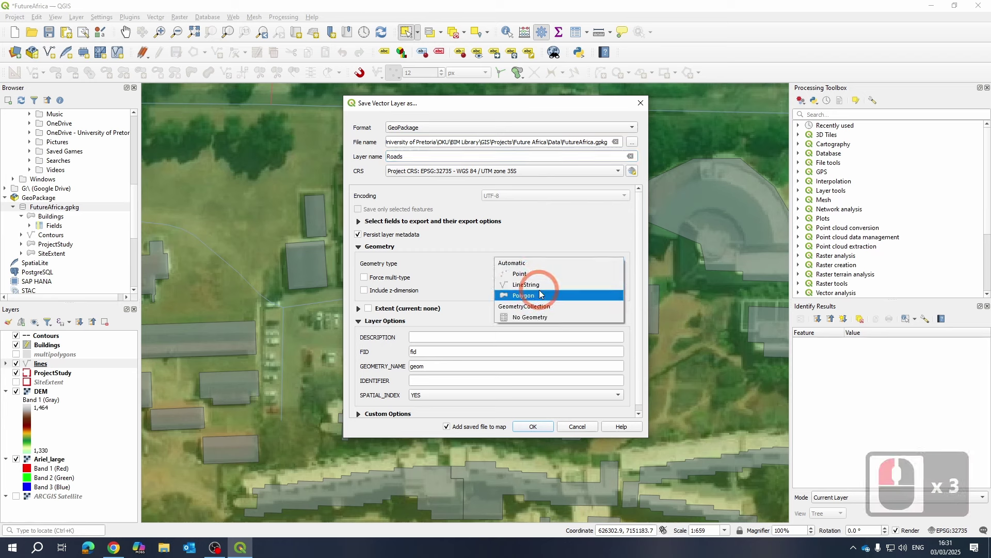
{"action": "left_click", "coordinate": [535, 284]}
{"action": "left_click", "coordinate": [542, 266]}
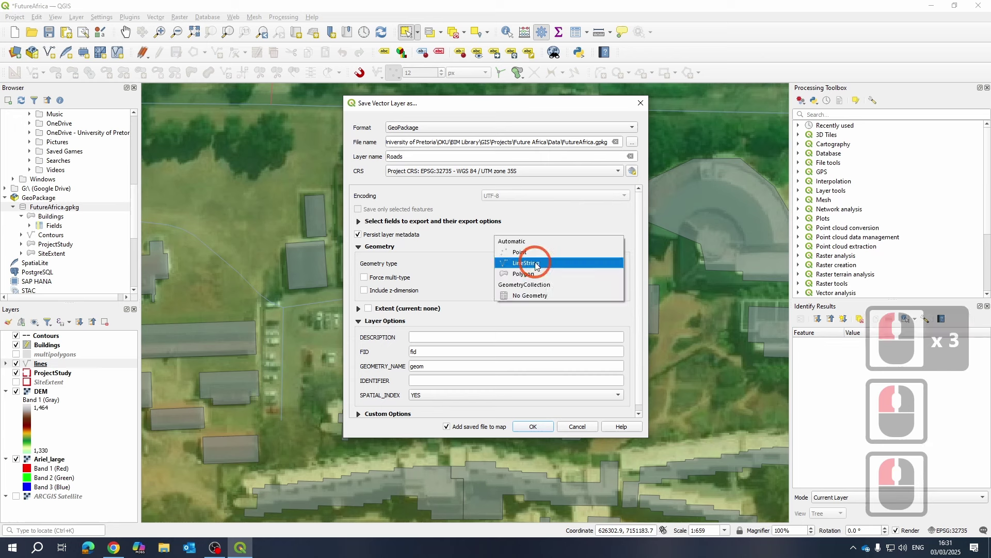
{"action": "left_click", "coordinate": [588, 260]}
{"action": "left_click", "coordinate": [516, 264]}
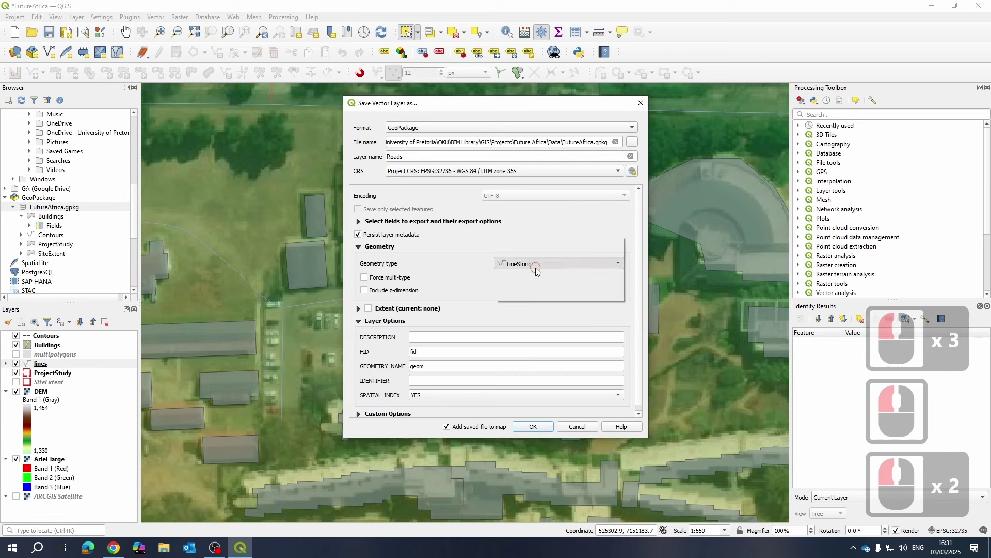
{"action": "left_click", "coordinate": [516, 241]}
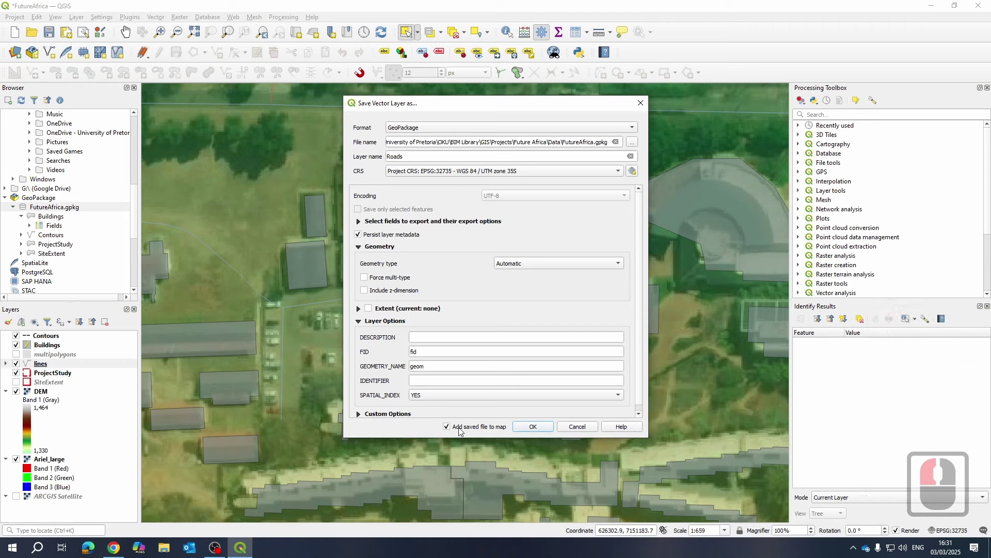
- Export the Roads layer into the GeoPackage and hide the original lines layer
{"action": "left_click", "coordinate": [532, 427]}
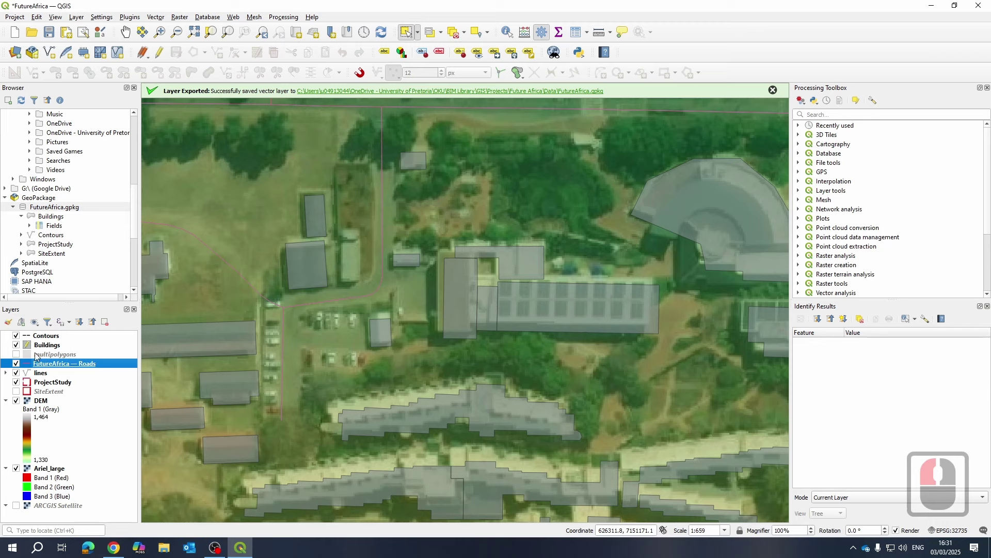
{"action": "left_click", "coordinate": [17, 373]}
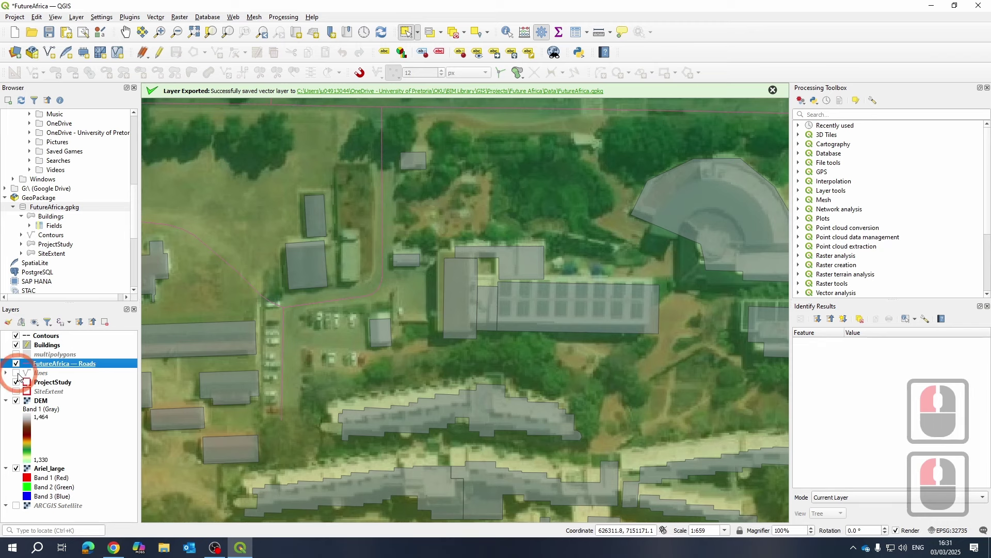
{"action": "scroll", "coordinate": [483, 255], "scroll_direction": "down", "scroll_amount": 1}
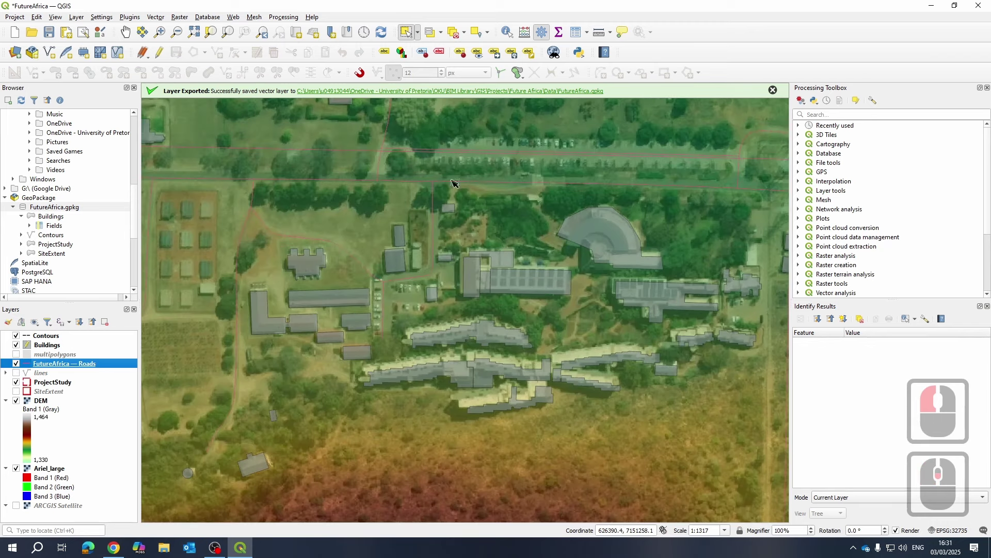
- Refresh the FutureAfrica.gpkg connection in the data browser and check its contents for the Roads layer
{"action": "right_click", "coordinate": [57, 206]}
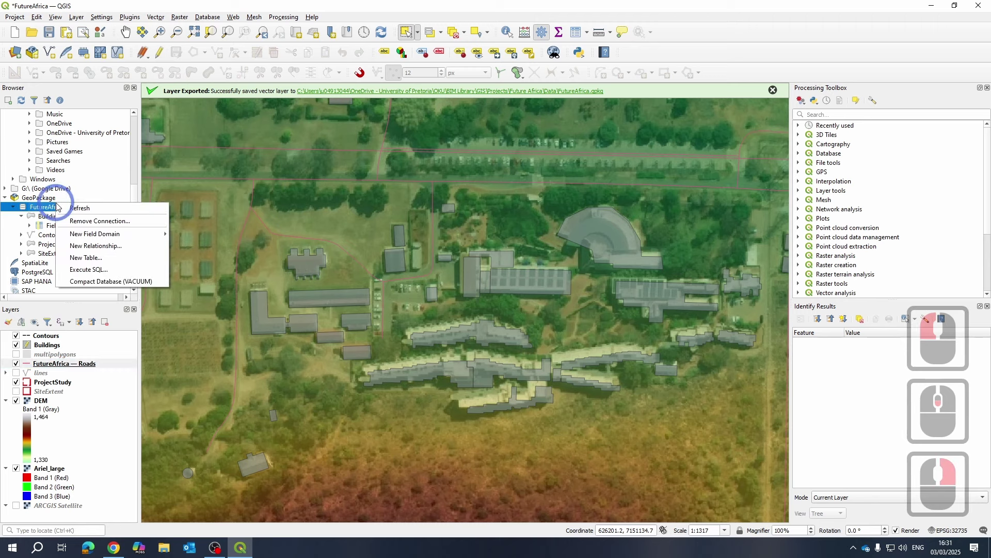
{"action": "left_click", "coordinate": [87, 210]}
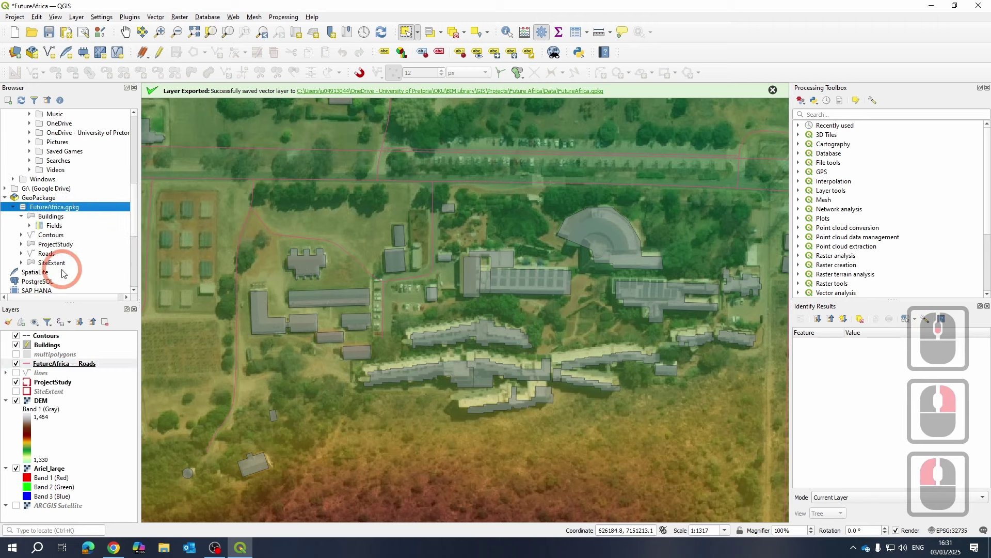
{"action": "left_click", "coordinate": [23, 254]}
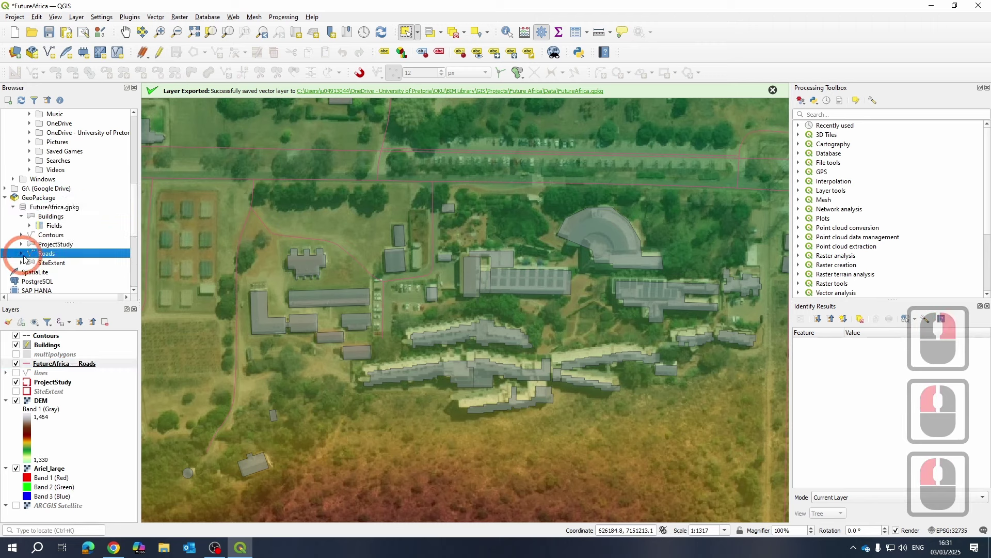
{"action": "left_click", "coordinate": [22, 253]}
{"action": "left_click", "coordinate": [21, 254]}
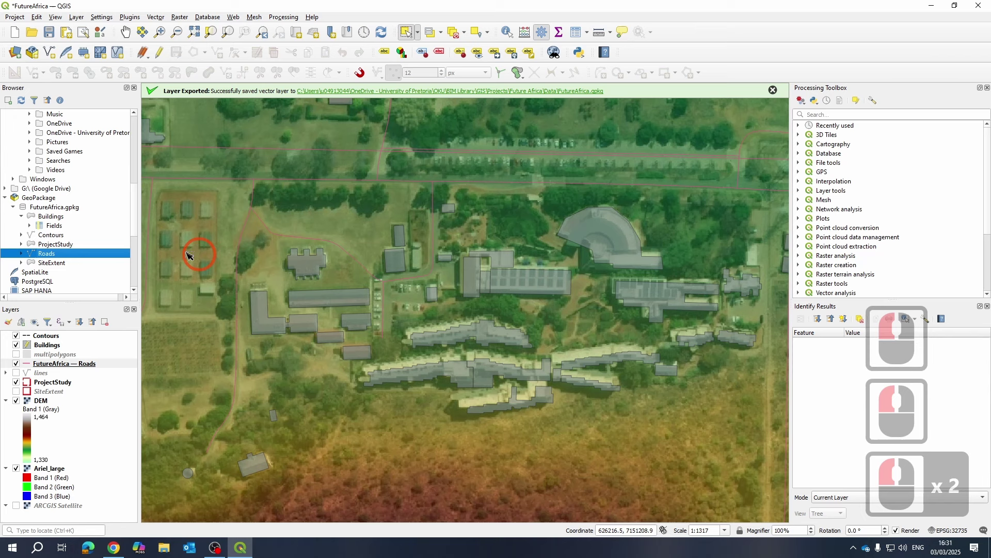
{"action": "left_click", "coordinate": [44, 253]}
- Open the FutureAfrica — Roads attribute table full screen and examine the highway column for road types and NULL entries
{"action": "left_click", "coordinate": [34, 365]}
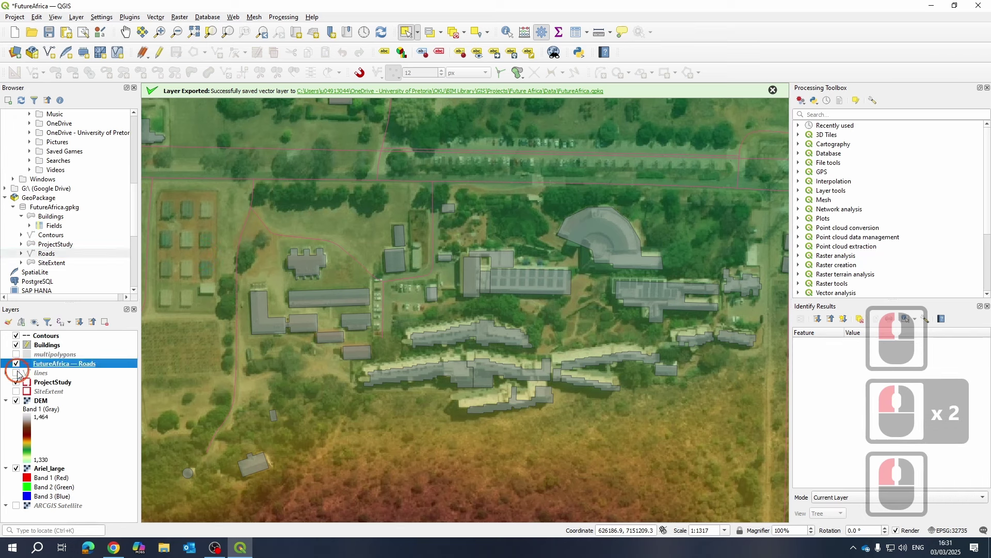
{"action": "double_click", "coordinate": [50, 364]}
{"action": "left_click", "coordinate": [99, 364]}
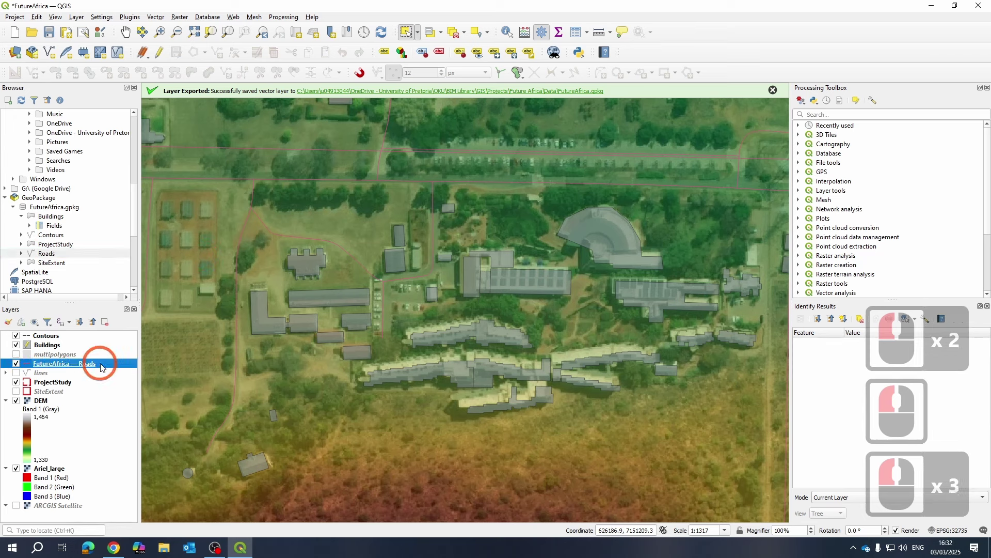
{"action": "left_click", "coordinate": [577, 34]}
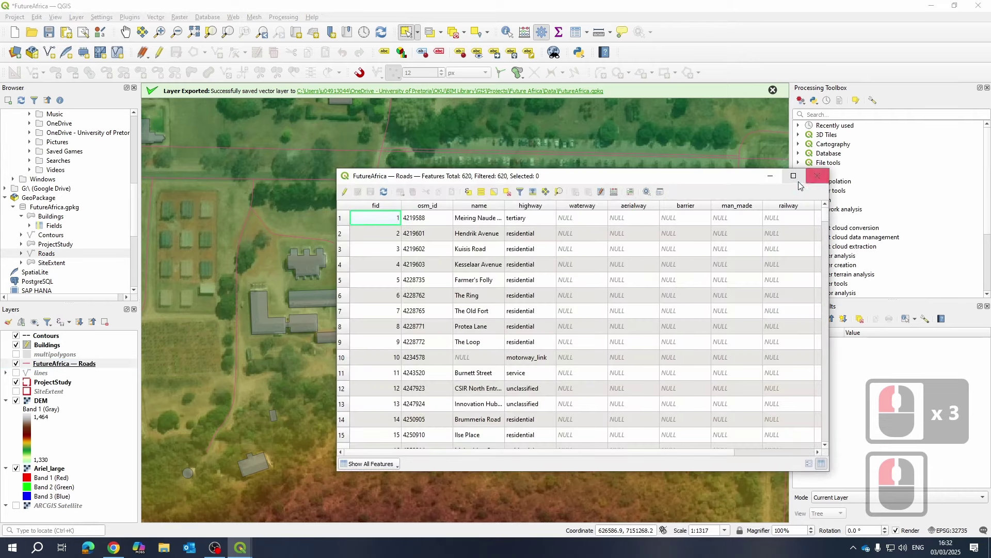
{"action": "left_click", "coordinate": [802, 174]}
{"action": "scroll", "coordinate": [178, 191], "scroll_direction": "down", "scroll_amount": 12}
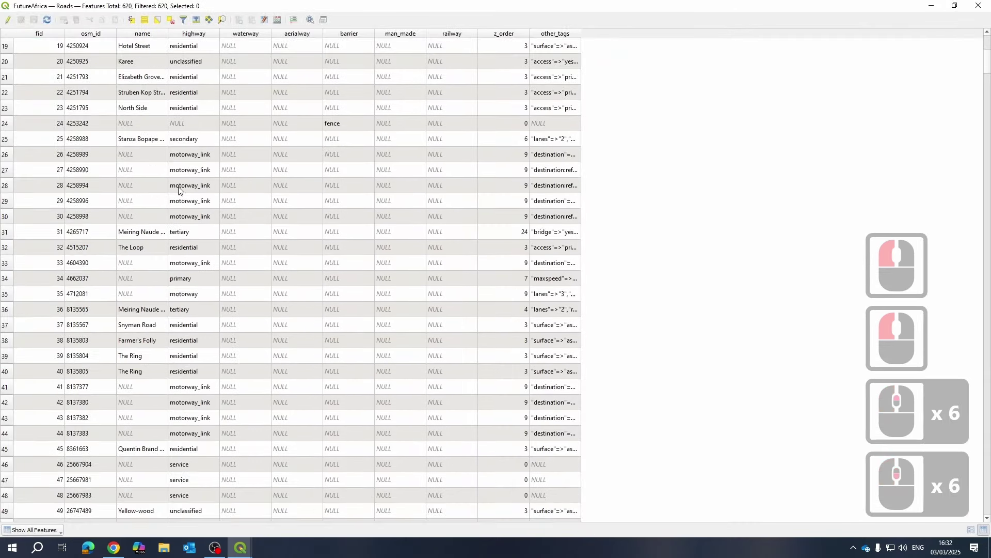
{"action": "scroll", "coordinate": [163, 296], "scroll_direction": "down", "scroll_amount": 6}
{"action": "scroll", "coordinate": [184, 302], "scroll_direction": "down", "scroll_amount": 1}
{"action": "scroll", "coordinate": [182, 297], "scroll_direction": "up", "scroll_amount": 17}
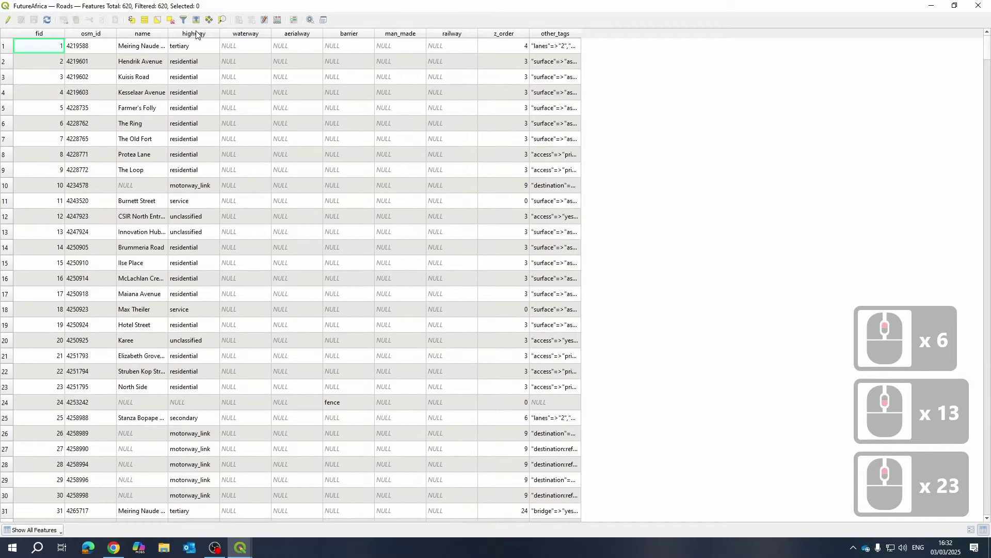
{"action": "scroll", "coordinate": [185, 293], "scroll_direction": "down", "scroll_amount": 16}
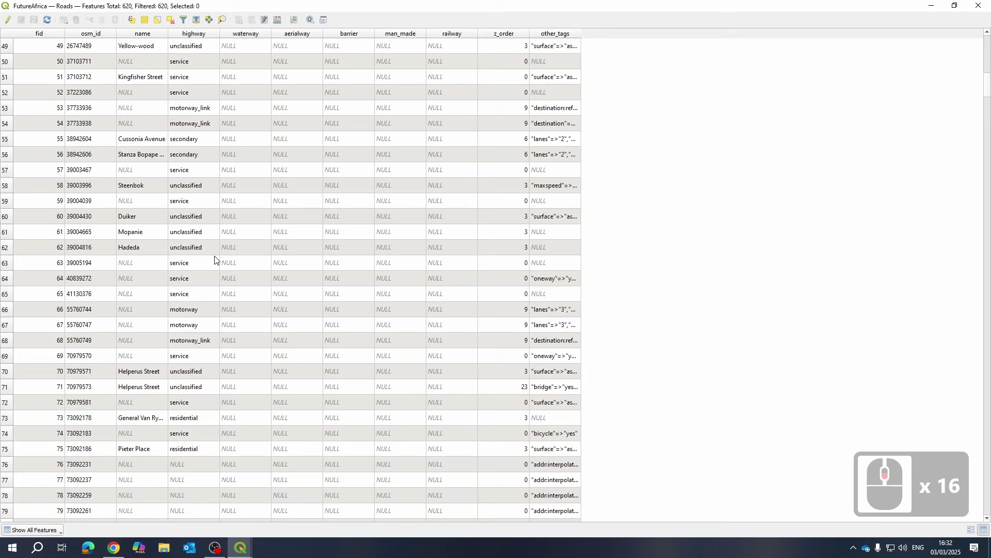
{"action": "scroll", "coordinate": [202, 356], "scroll_direction": "down", "scroll_amount": 9}
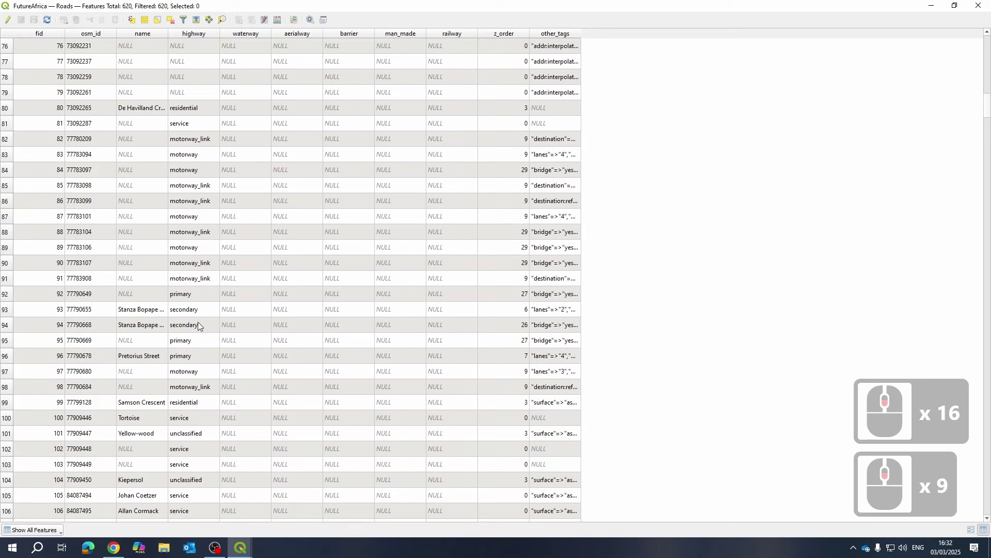
{"action": "scroll", "coordinate": [199, 372], "scroll_direction": "down", "scroll_amount": 13}
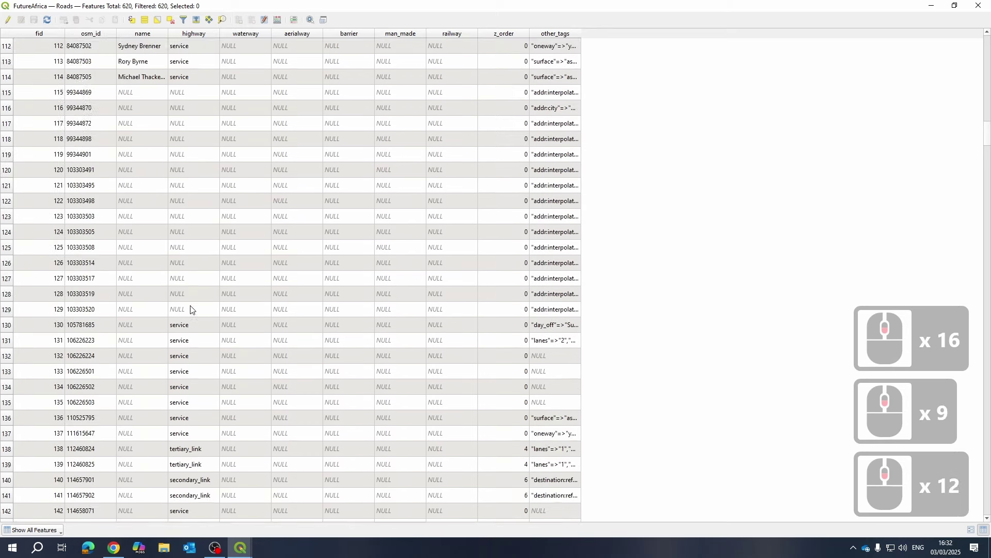
- Examine further rows of the Roads attribute table for highway types, barrier entries and NULL values, and minimize the table
{"action": "scroll", "coordinate": [215, 350], "scroll_direction": "down", "scroll_amount": 8}
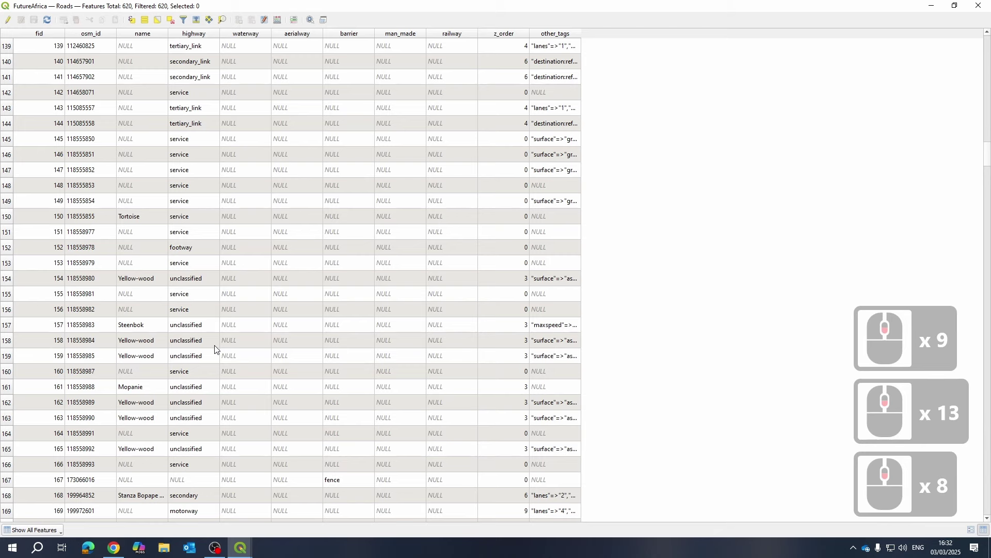
{"action": "scroll", "coordinate": [215, 349], "scroll_direction": "down", "scroll_amount": 8}
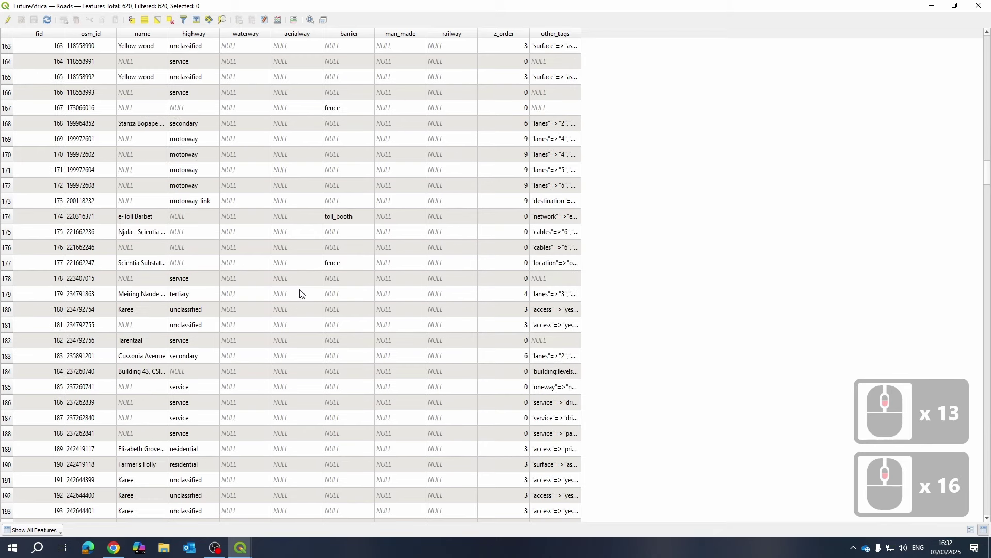
{"action": "left_click", "coordinate": [932, 6]}
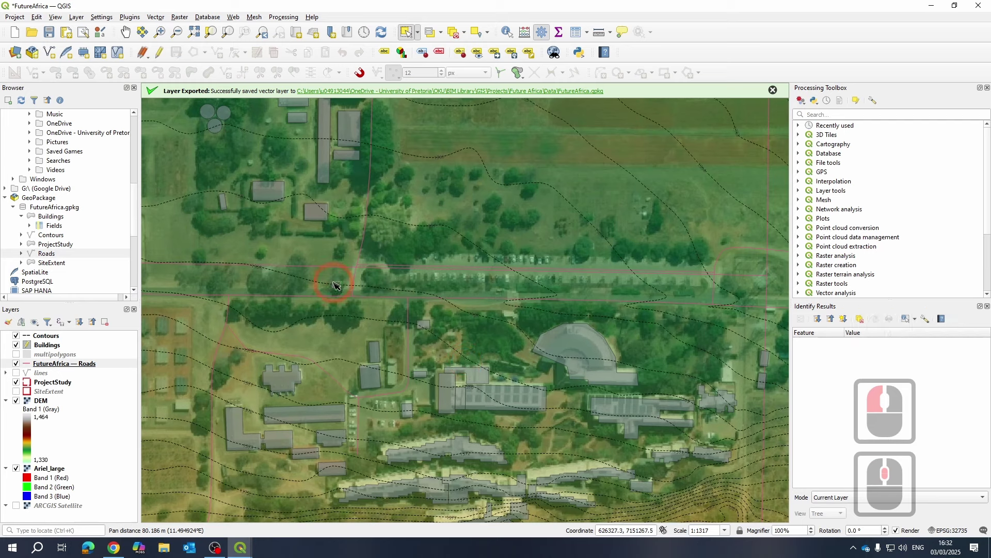
- Identify the long line just north of the main east-west road and examine its highway and other_tags attributes
{"action": "scroll", "coordinate": [365, 276], "scroll_direction": "down", "scroll_amount": 3}
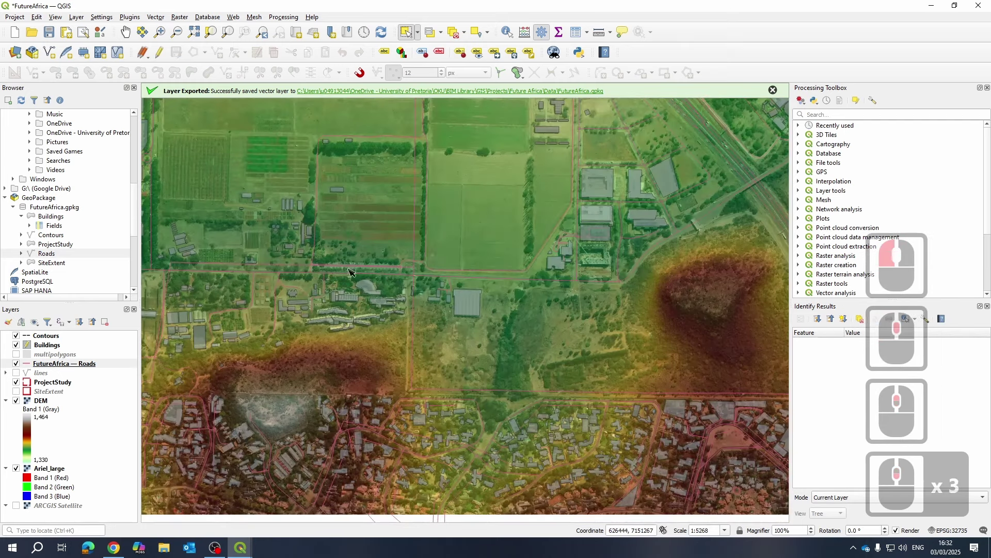
{"action": "scroll", "coordinate": [349, 272], "scroll_direction": "up", "scroll_amount": 2}
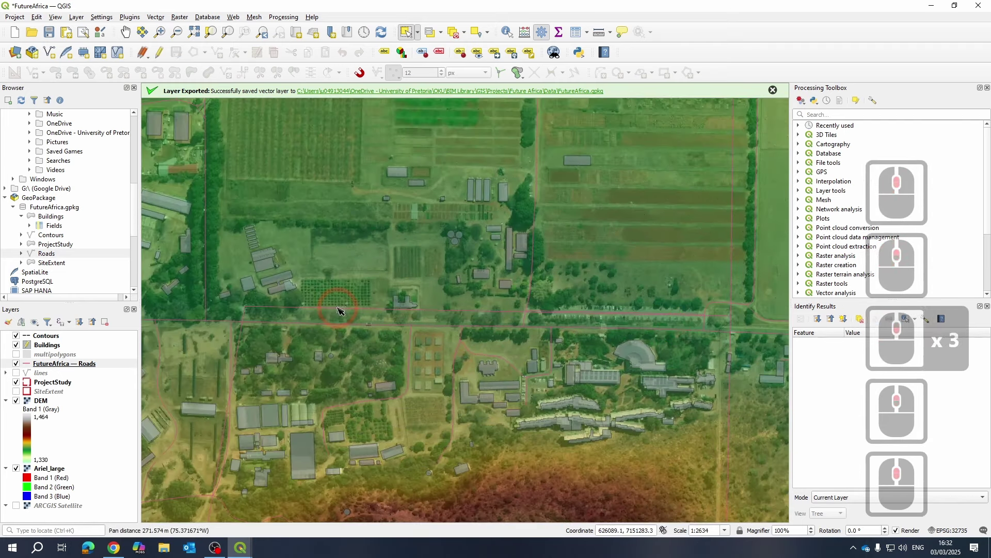
{"action": "left_click", "coordinate": [254, 308]}
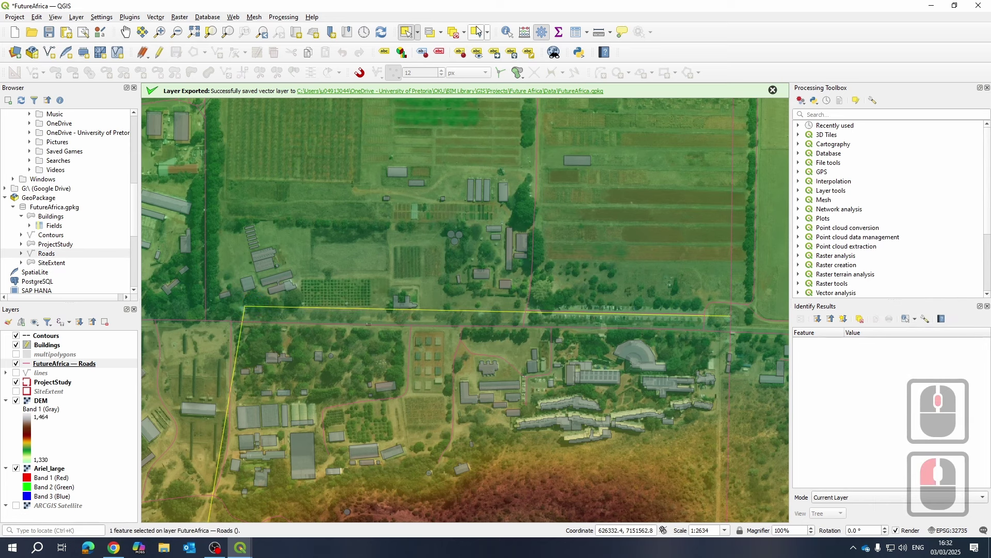
{"action": "left_click", "coordinate": [506, 34]}
{"action": "left_click", "coordinate": [286, 343]}
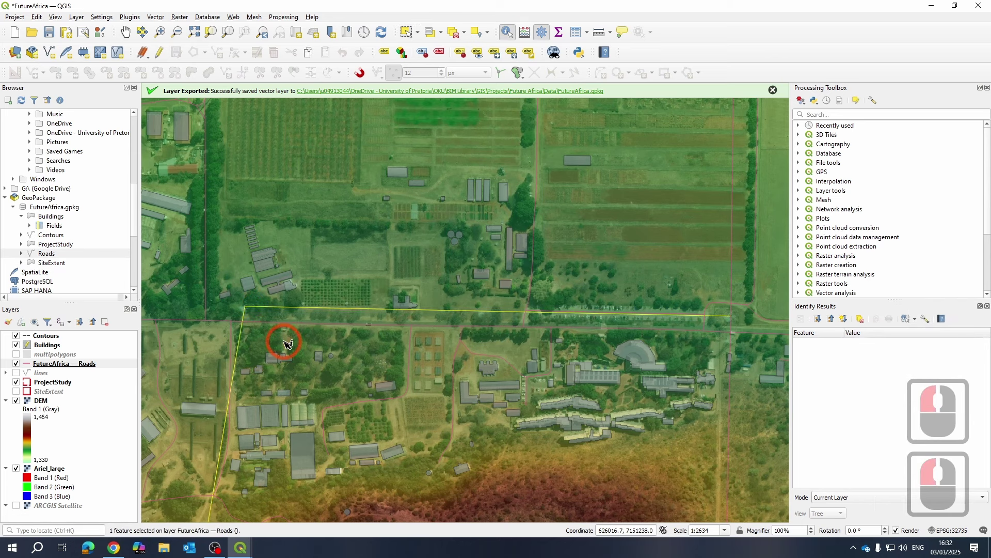
{"action": "left_click", "coordinate": [316, 309]}
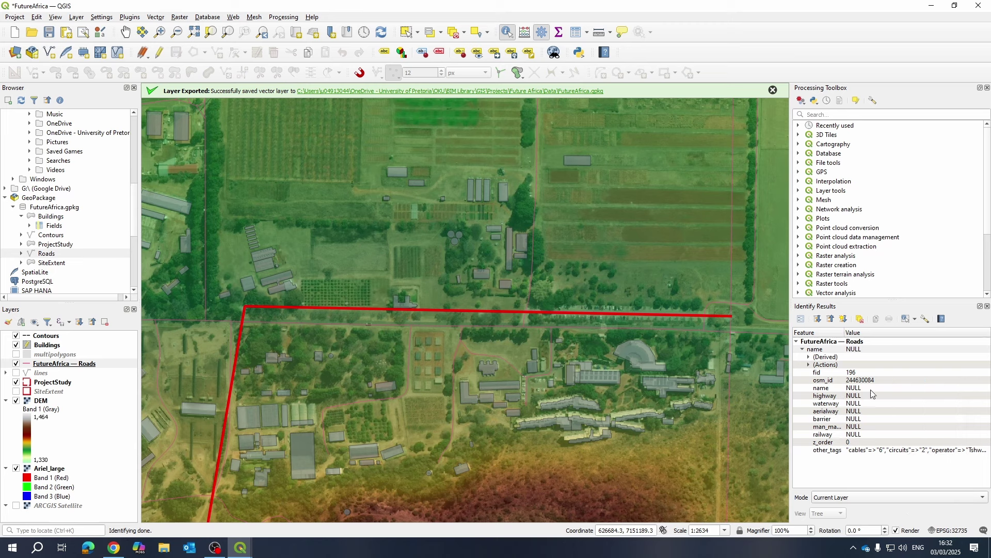
{"action": "key", "text": "Escape"}
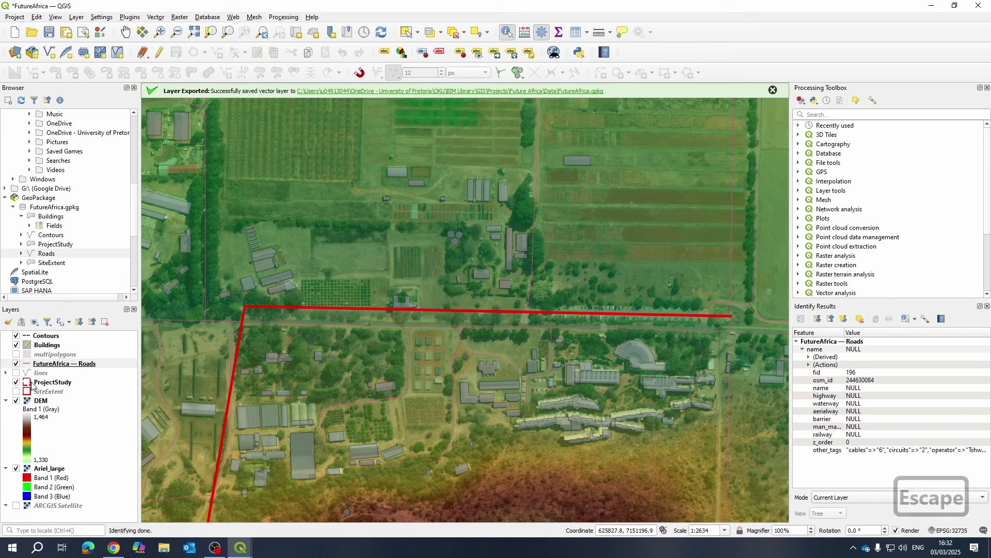
- Rename the FutureAfrica — Roads layer as Roads by removing the GeoPackage prefix
{"action": "right_click", "coordinate": [54, 363]}
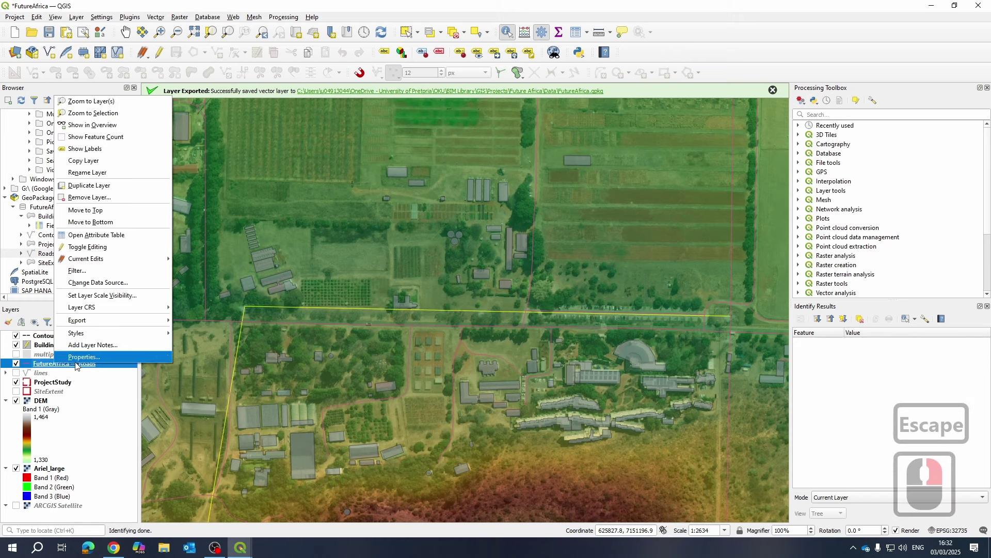
{"action": "left_click", "coordinate": [47, 370]}
{"action": "left_click", "coordinate": [90, 185]}
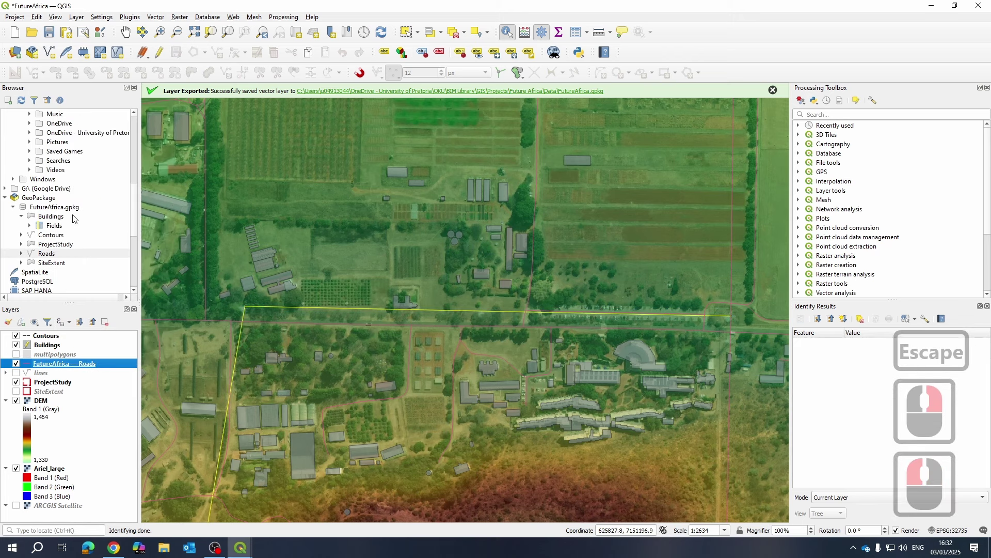
{"action": "left_click", "coordinate": [54, 253]}
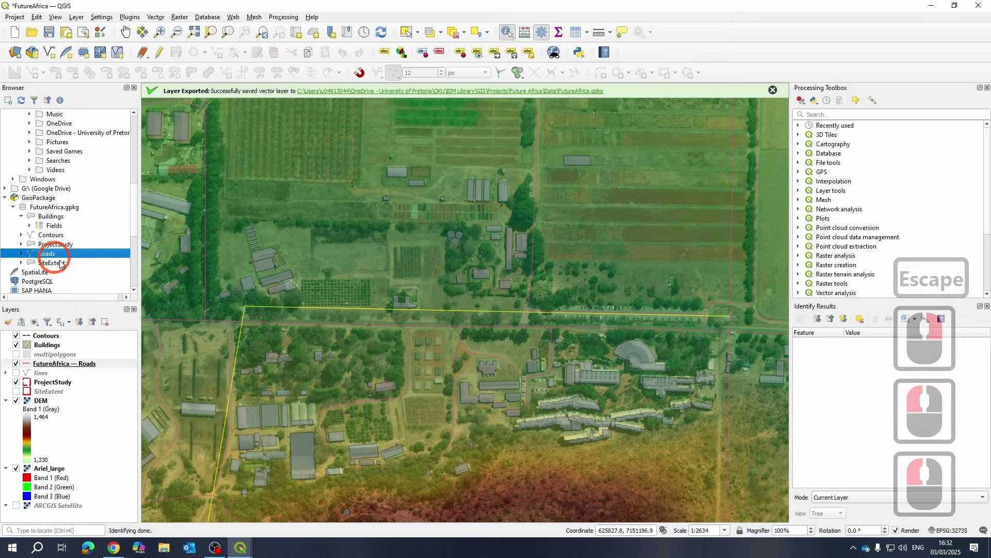
{"action": "right_click", "coordinate": [66, 369]}
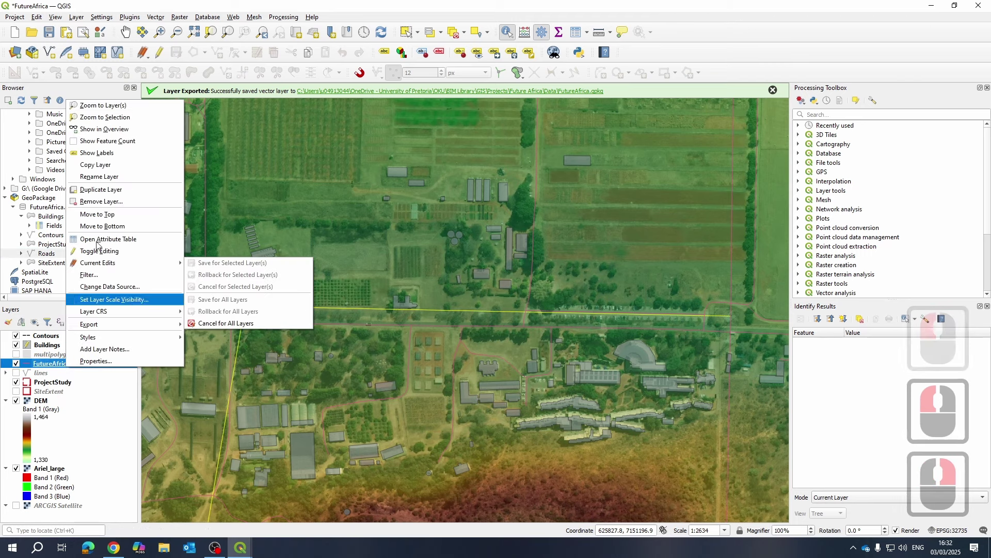
{"action": "left_click", "coordinate": [98, 178]}
{"action": "left_click_drag", "start_coordinate": [71, 363], "coordinate": [33, 363]}
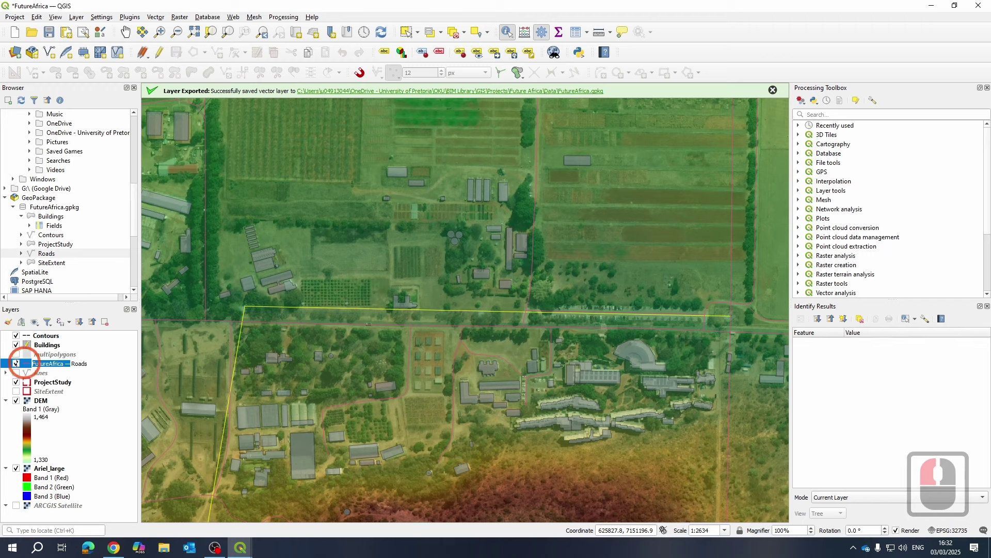
{"action": "key", "text": "Delete"}
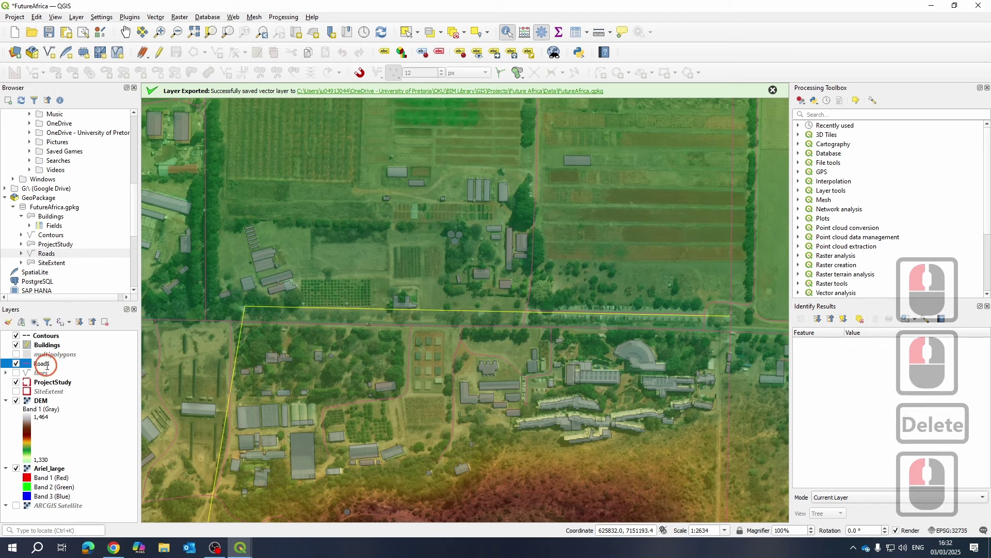
{"action": "left_click", "coordinate": [96, 371]}
{"action": "left_click", "coordinate": [37, 364]}
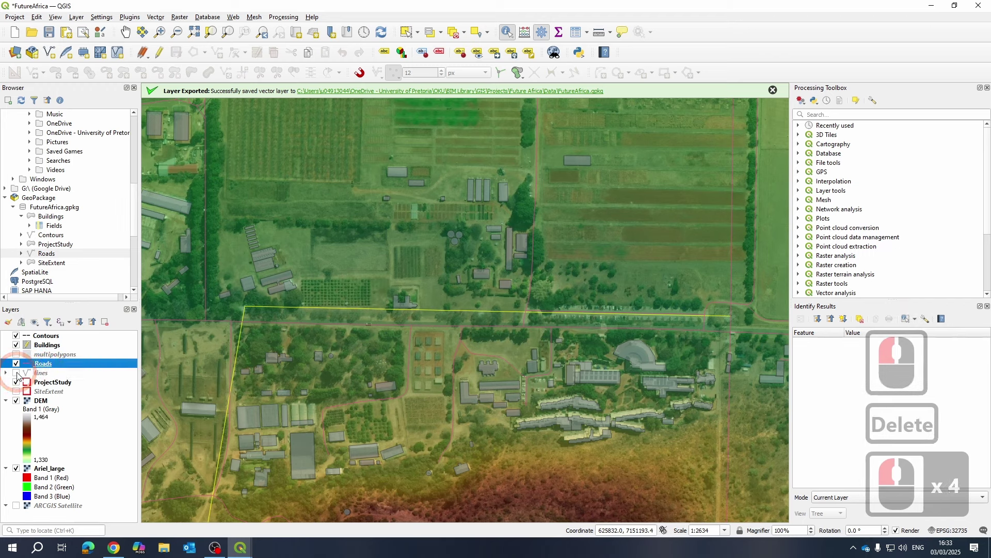
- Set the Roads layer's symbology to Categorized using the highway field as the value
{"action": "right_click", "coordinate": [43, 364]}
{"action": "right_click", "coordinate": [472, 325]}
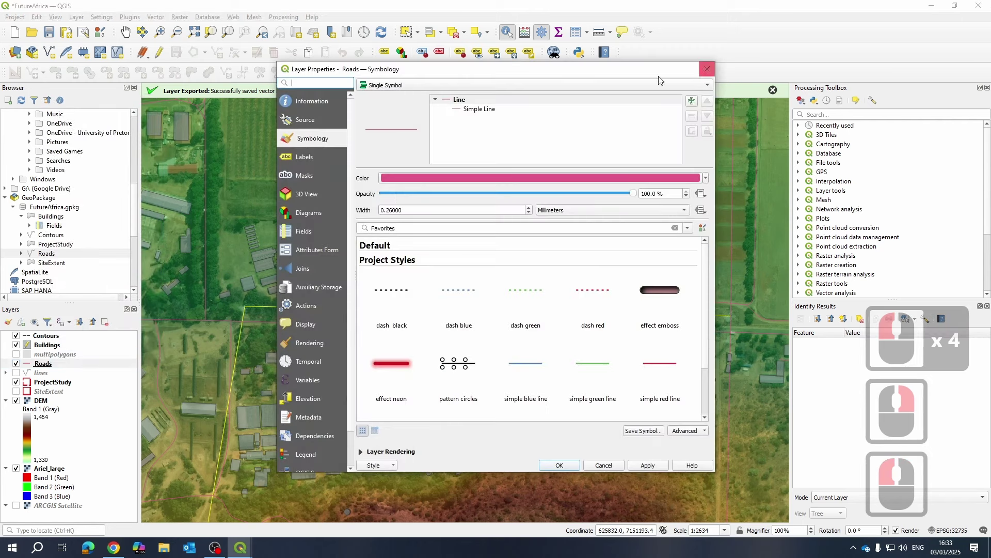
{"action": "left_click", "coordinate": [386, 87]}
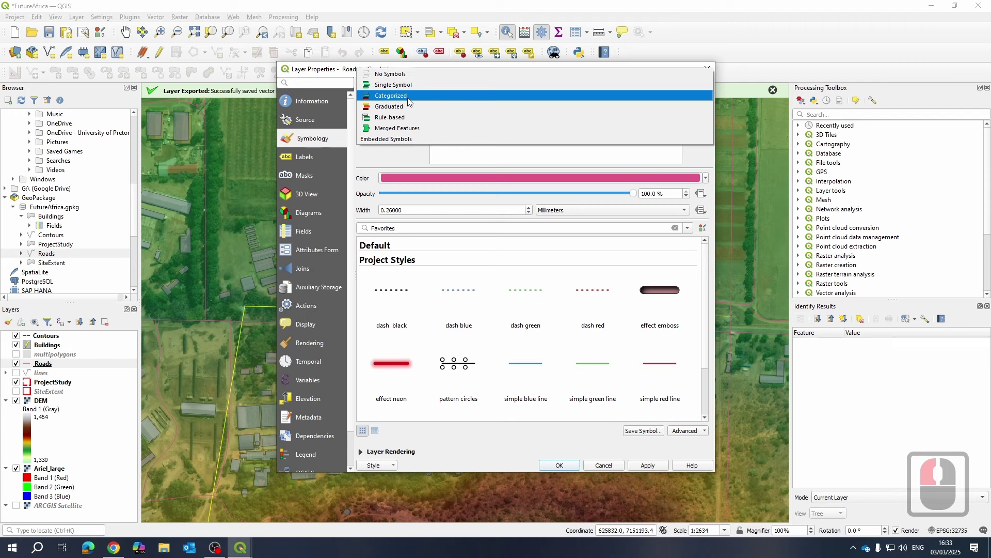
{"action": "left_click", "coordinate": [380, 96]}
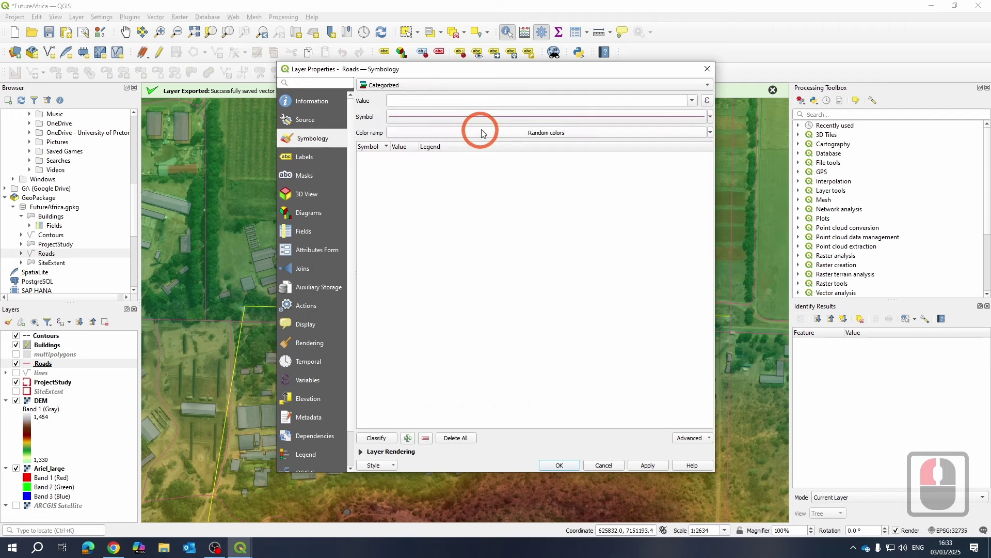
{"action": "left_click", "coordinate": [692, 102]}
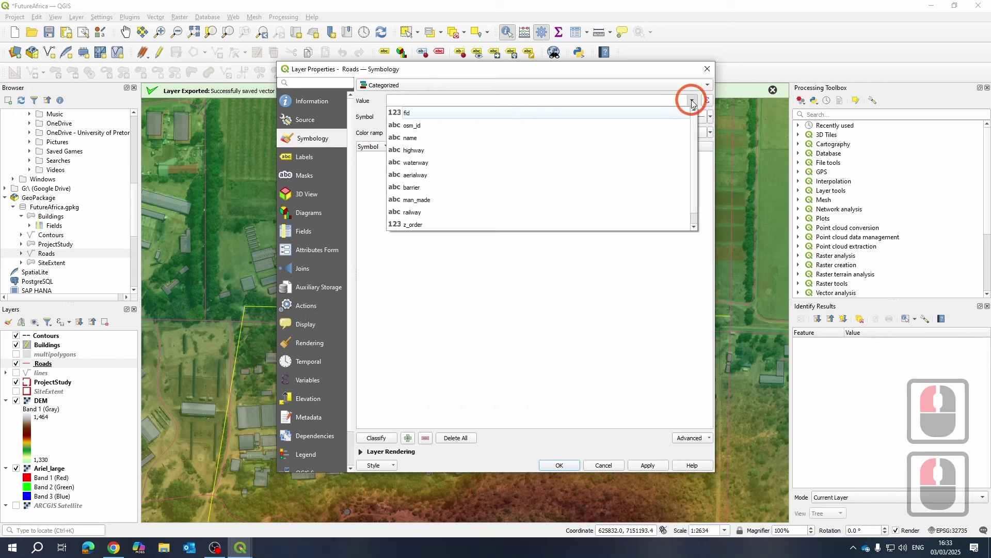
{"action": "left_click", "coordinate": [423, 156]}
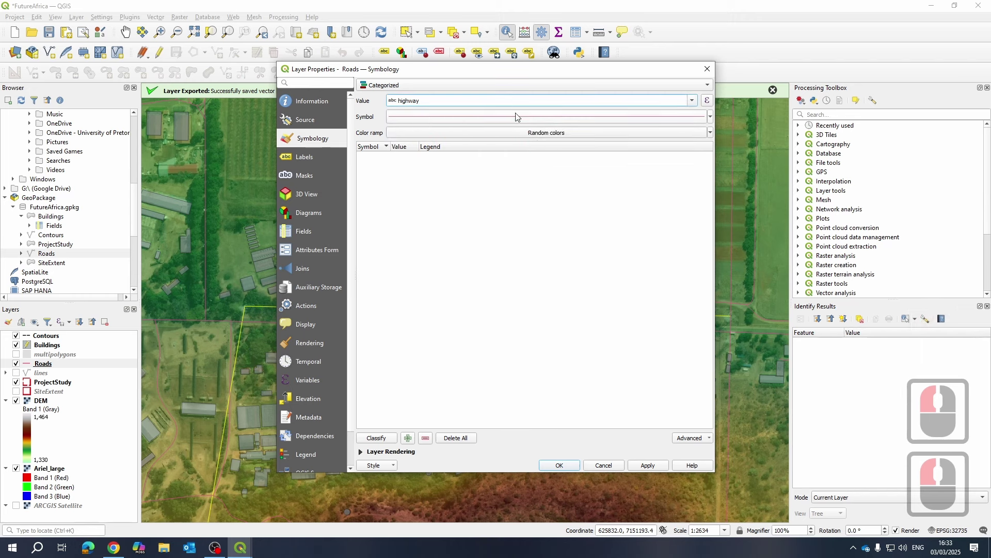
- Classify the Roads symbology into highway categories and apply it with the all other values category switched off
{"action": "left_click", "coordinate": [377, 438]}
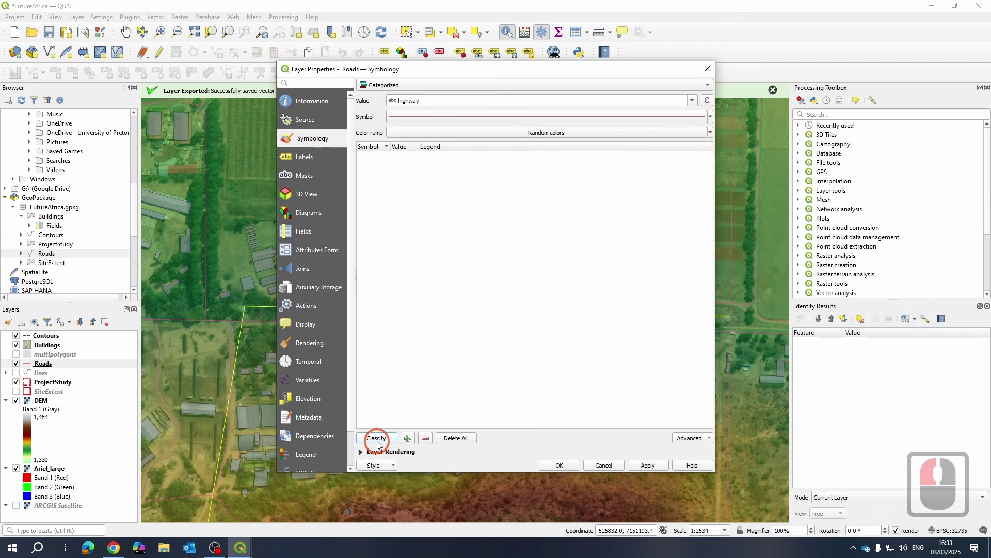
{"action": "left_click", "coordinate": [657, 468]}
{"action": "left_click", "coordinate": [651, 464]}
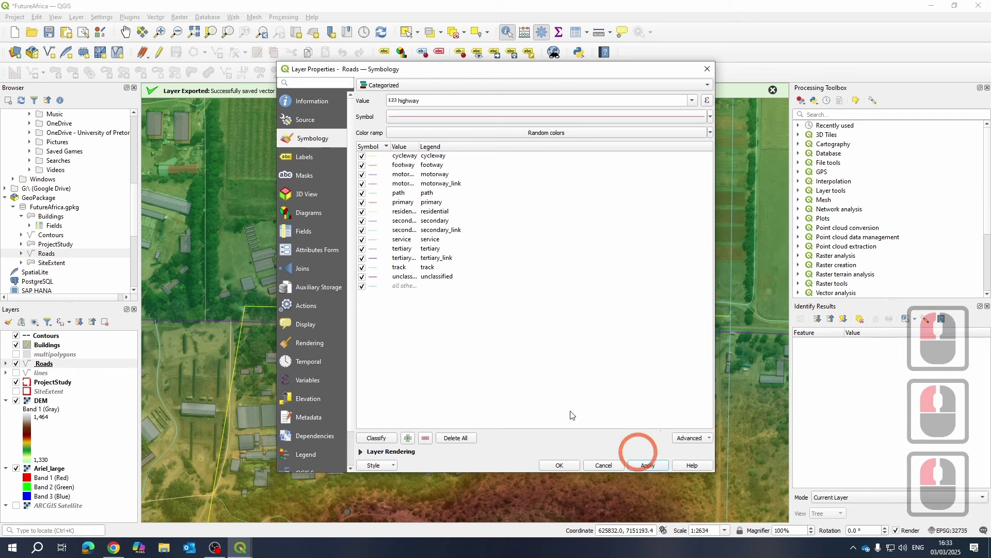
{"action": "left_click", "coordinate": [362, 287]}
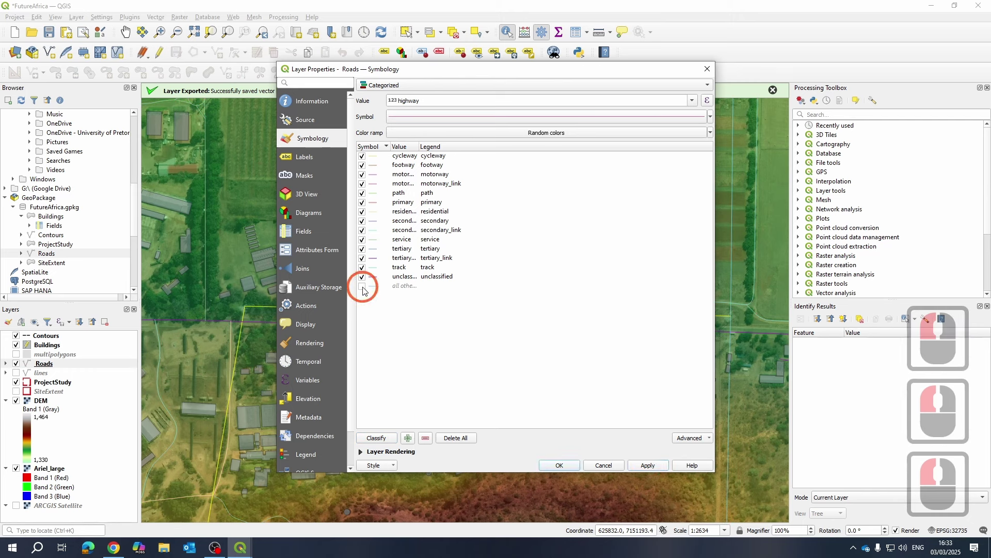
{"action": "left_click", "coordinate": [652, 464]}
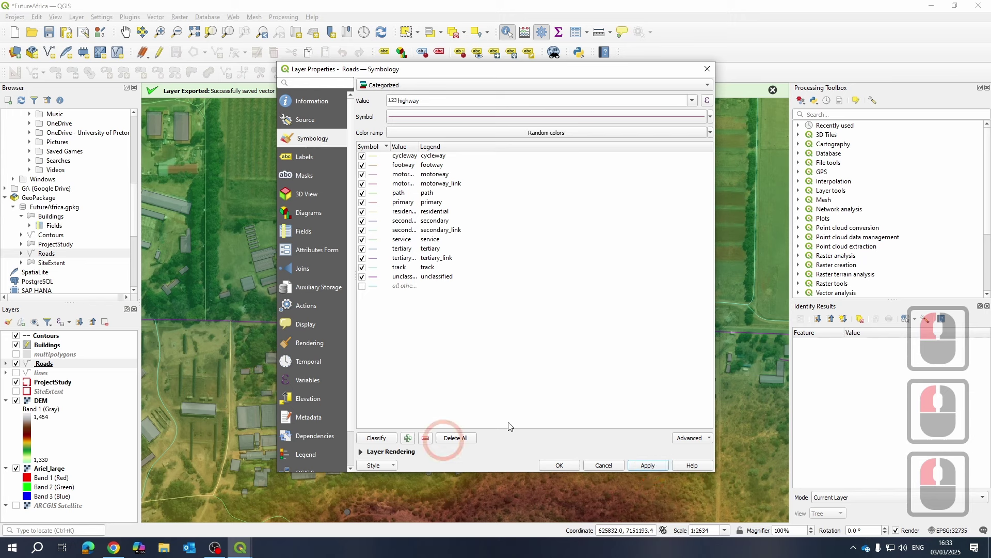
- Widen the Value column, review the highway classes such as footway, motorway_link, secondary and residential, and accept the Roads layer properties
{"action": "left_click", "coordinate": [412, 165]}
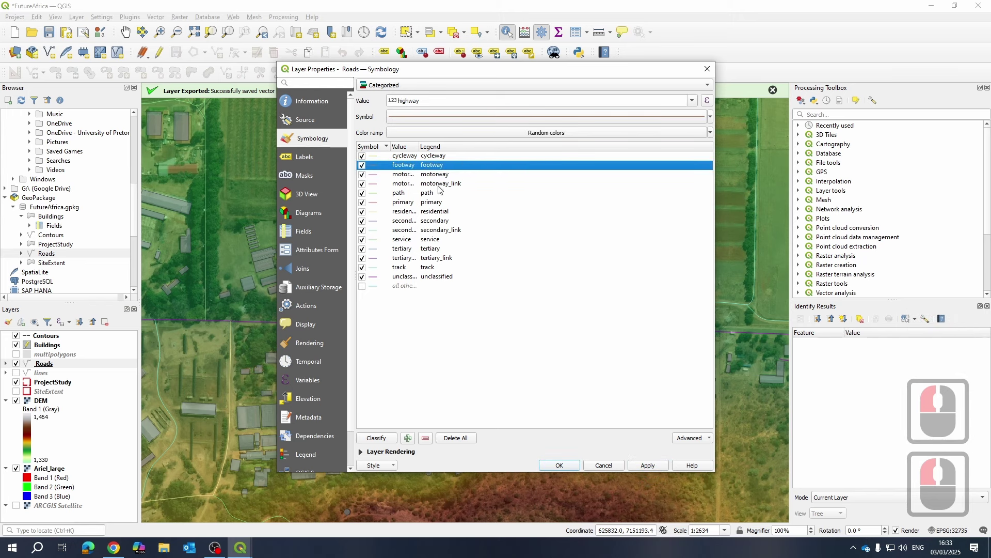
{"action": "left_click", "coordinate": [415, 175]}
{"action": "left_click", "coordinate": [408, 183]}
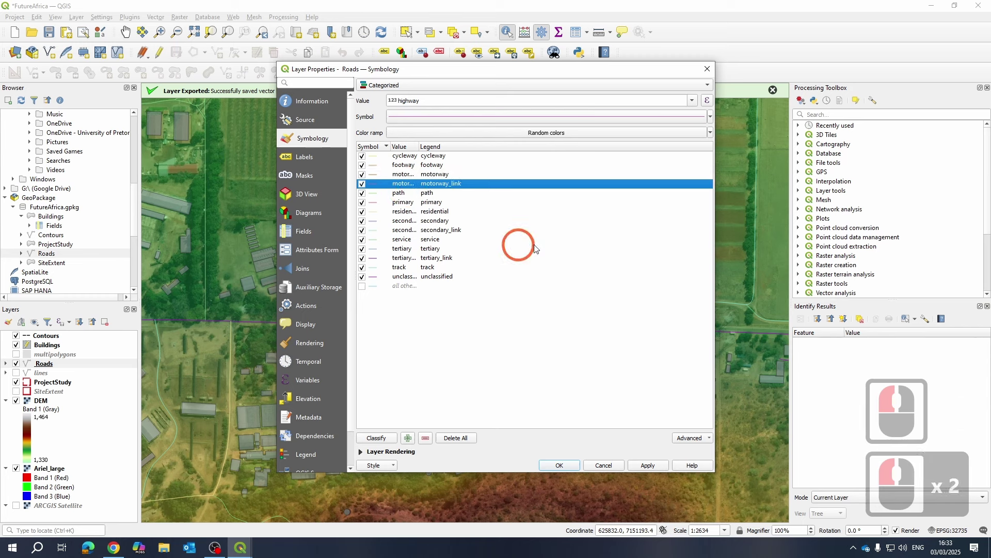
{"action": "left_click", "coordinate": [541, 228]}
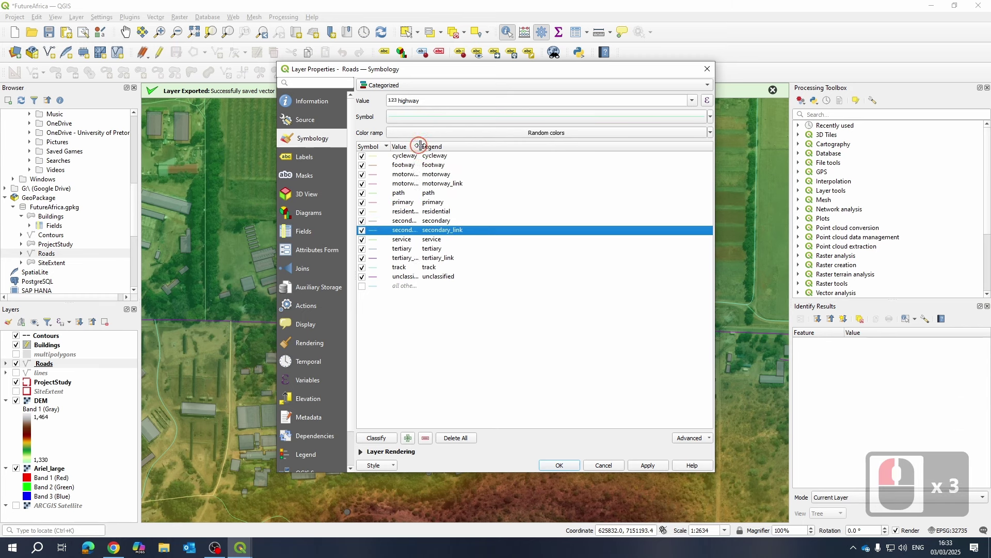
{"action": "left_click_drag", "start_coordinate": [420, 146], "coordinate": [499, 147]}
{"action": "left_click", "coordinate": [407, 221]}
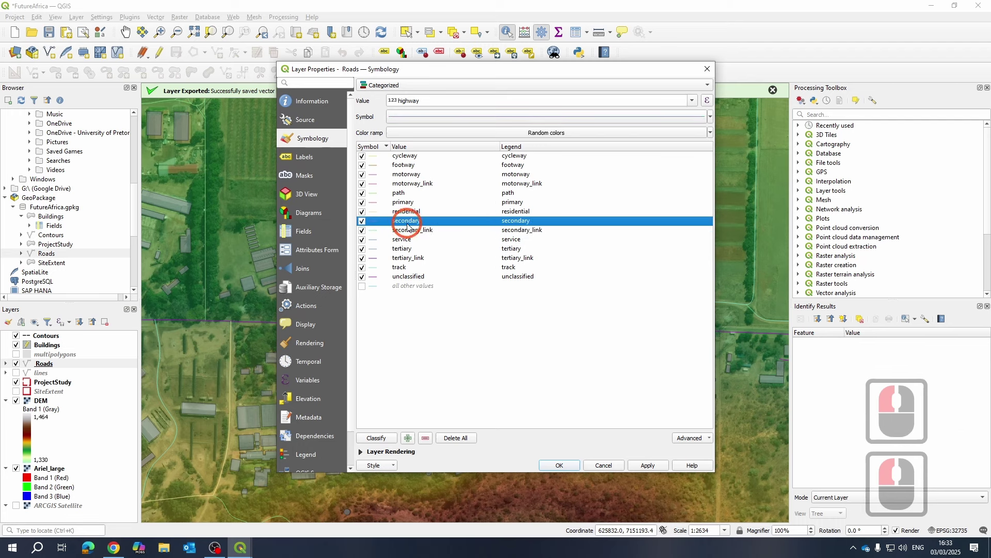
{"action": "left_click", "coordinate": [407, 212]}
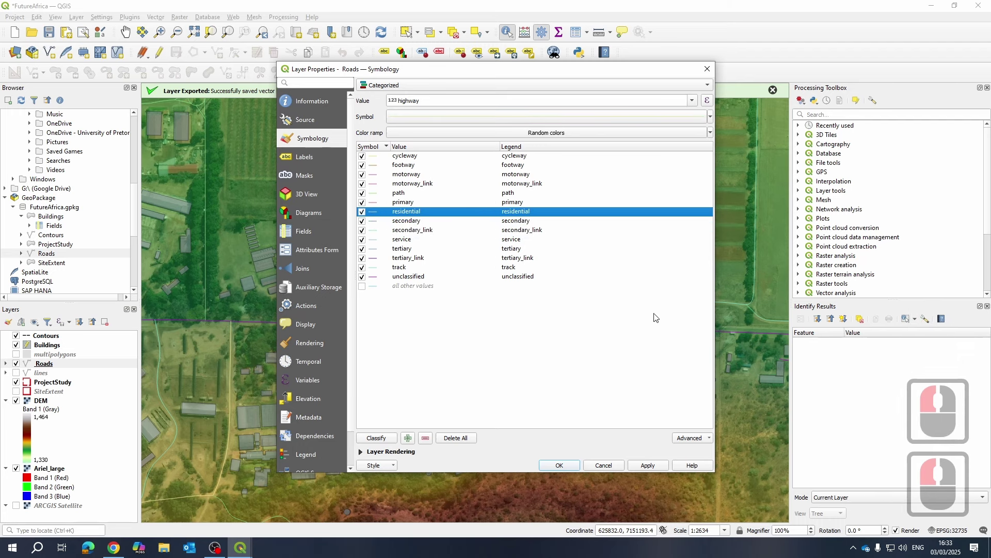
{"action": "left_click", "coordinate": [559, 465]}
- Identify the purple main east-west road to examine its name and highway class, and clear the identify results
{"action": "scroll", "coordinate": [532, 311], "scroll_direction": "up", "scroll_amount": 3}
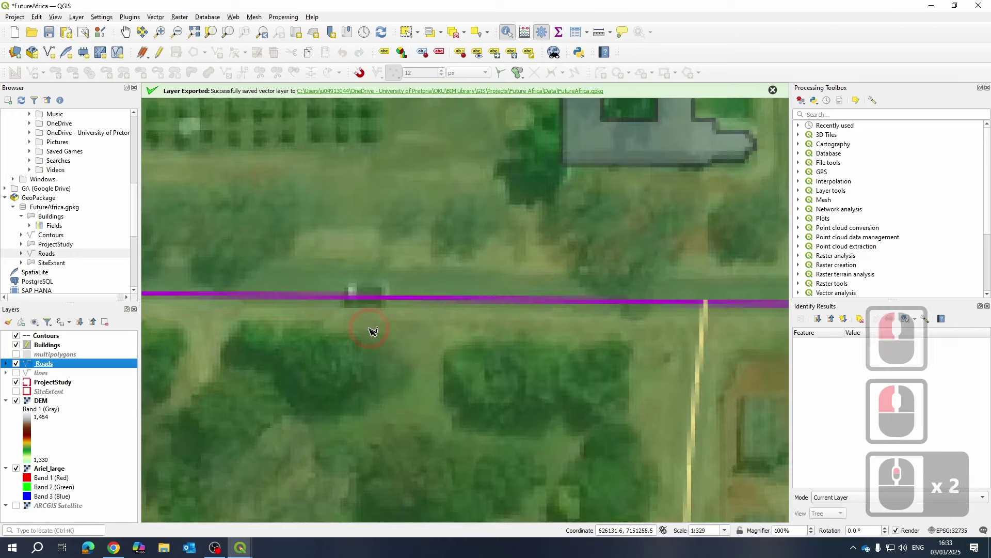
{"action": "left_click", "coordinate": [532, 305]}
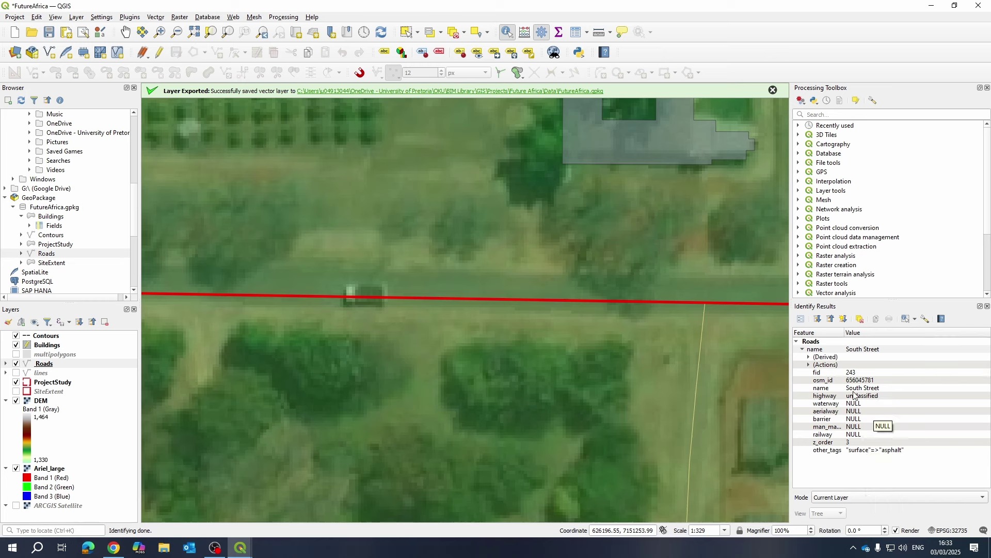
{"action": "left_click", "coordinate": [658, 271]}
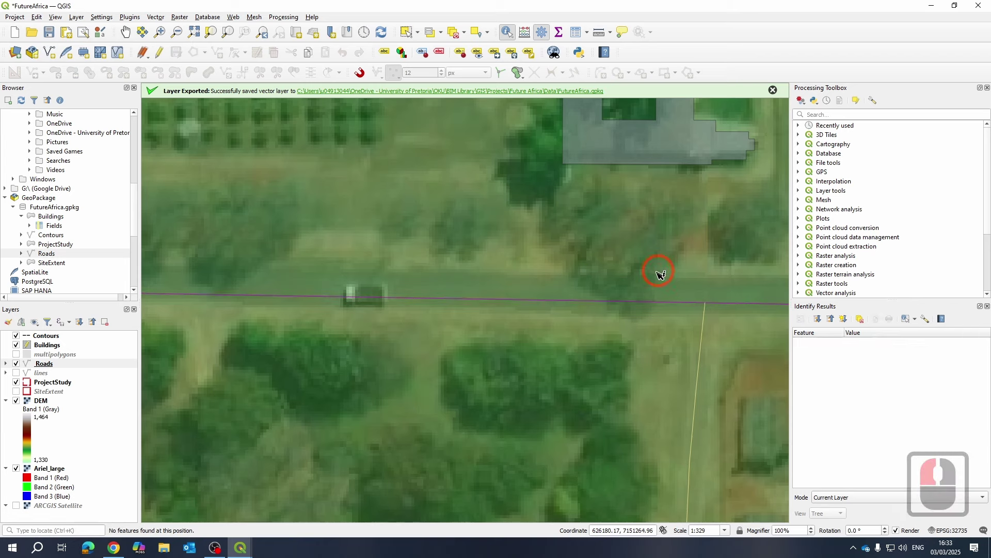
{"action": "right_click", "coordinate": [57, 253]}
{"action": "left_click", "coordinate": [498, 245]}
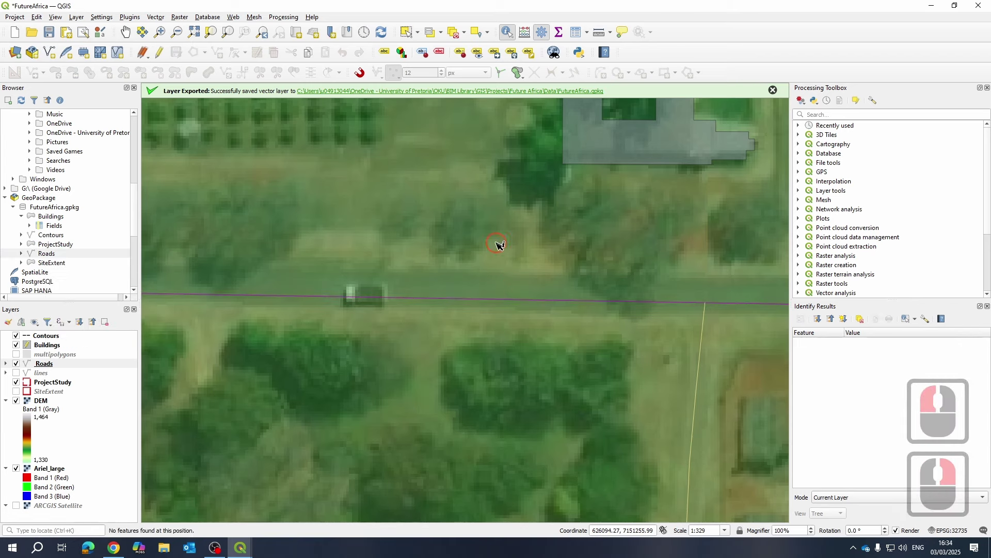
{"action": "key", "text": "Escape"}
{"action": "scroll", "coordinate": [467, 305], "scroll_direction": "down", "scroll_amount": 4}
{"action": "scroll", "coordinate": [465, 307], "scroll_direction": "up", "scroll_amount": 2}
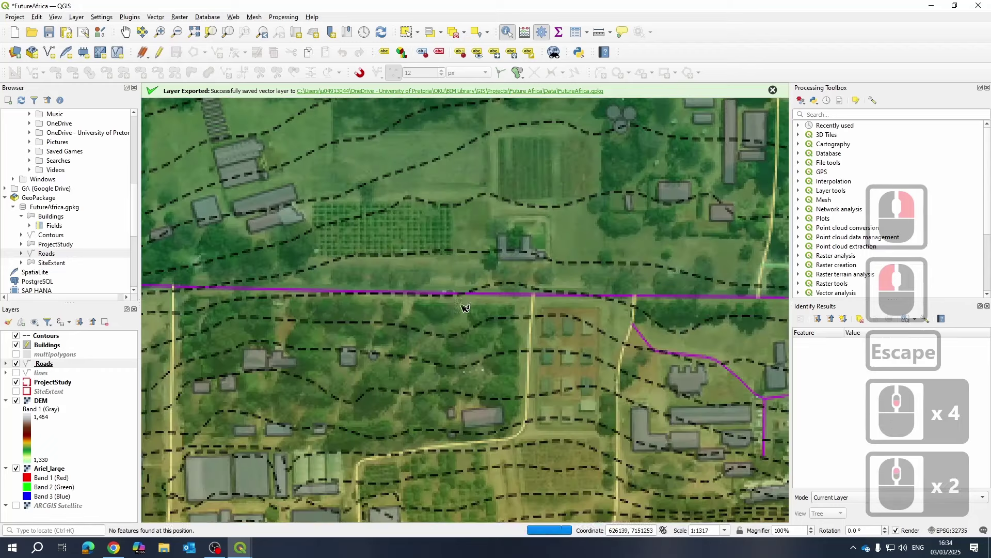
- Turn on Single Labels for the Roads layer in its layer properties
{"action": "right_click", "coordinate": [44, 364]}
{"action": "left_click", "coordinate": [73, 361]}
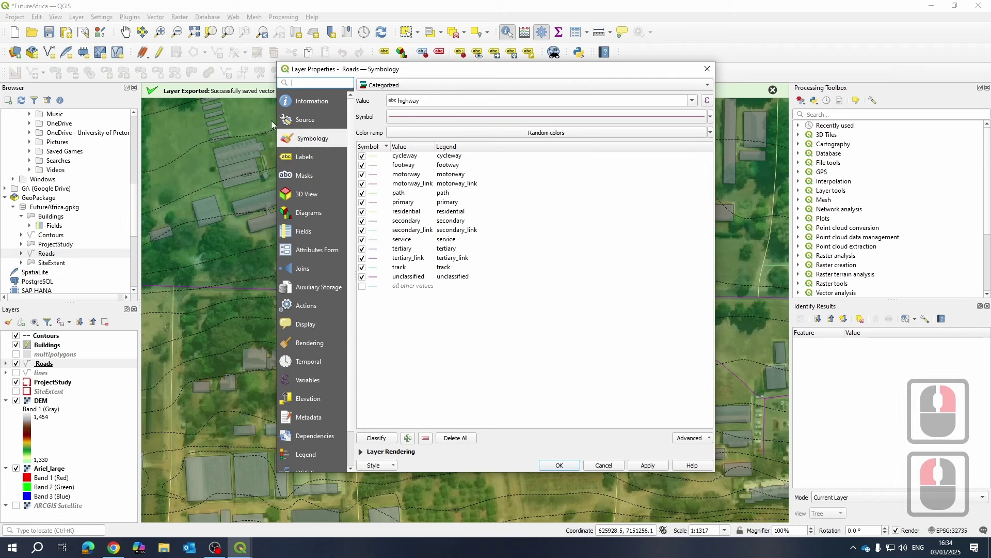
{"action": "left_click", "coordinate": [304, 157]}
{"action": "left_click", "coordinate": [487, 84]}
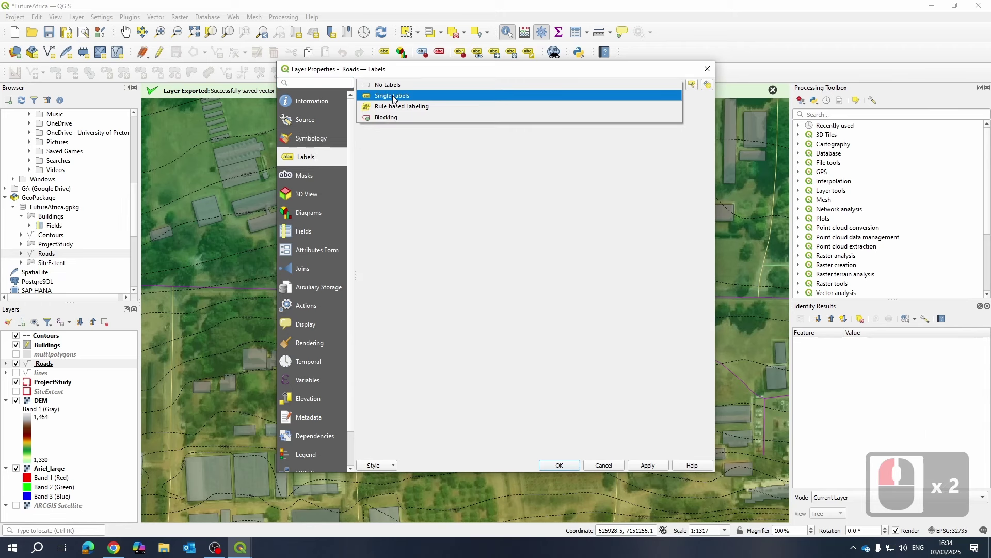
{"action": "left_click", "coordinate": [390, 96]}
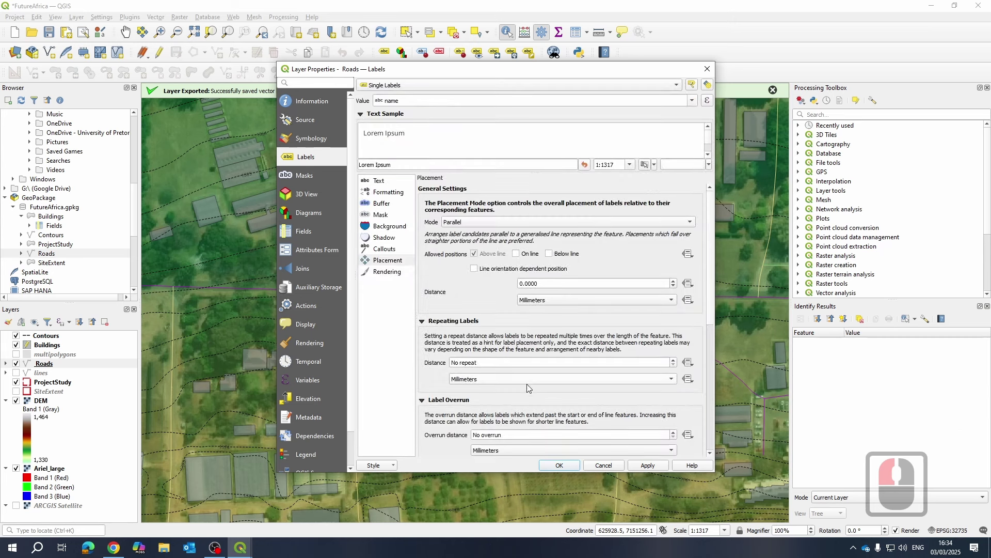
- Set the unit of the Roads label text size to Millimeters
{"action": "left_click", "coordinate": [384, 180]}
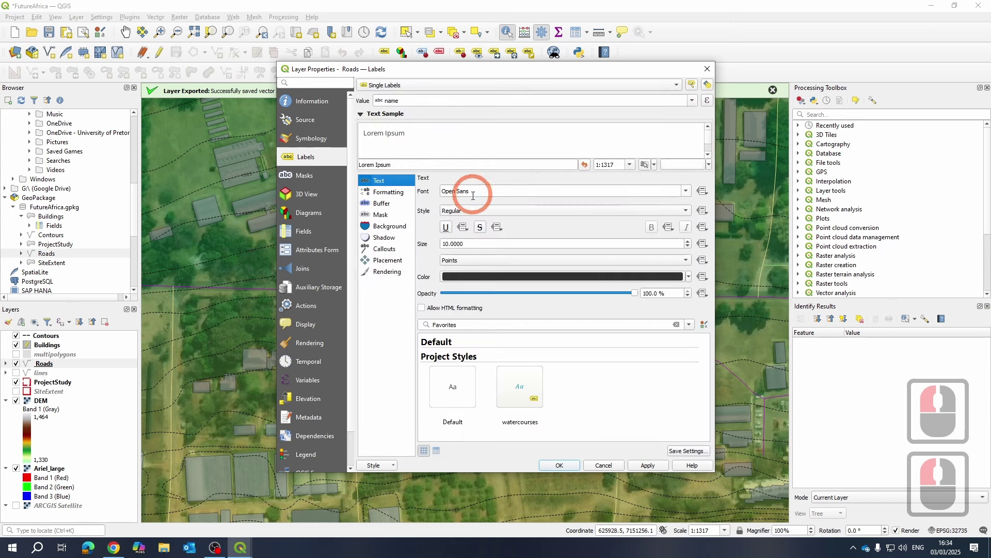
{"action": "left_click", "coordinate": [474, 261]}
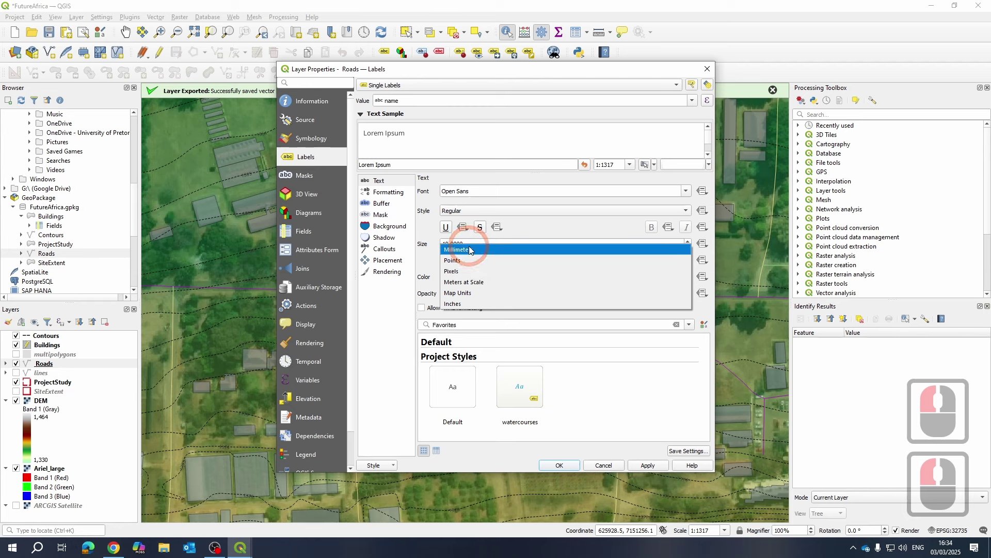
{"action": "left_click", "coordinate": [474, 251]}
- Set the Roads label text size to 0.3 mm and apply it
{"action": "triple_click", "coordinate": [474, 247]}
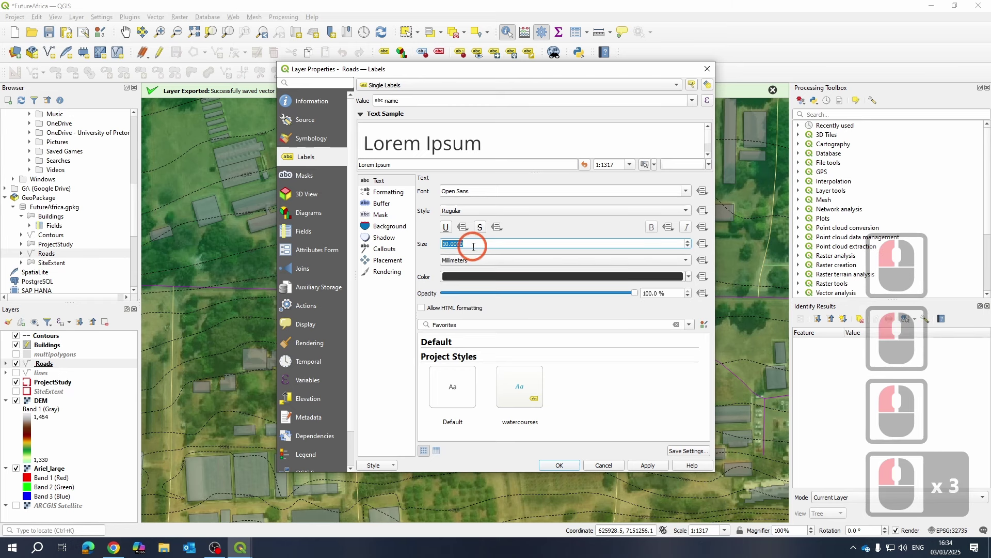
{"action": "type", "text": "."}
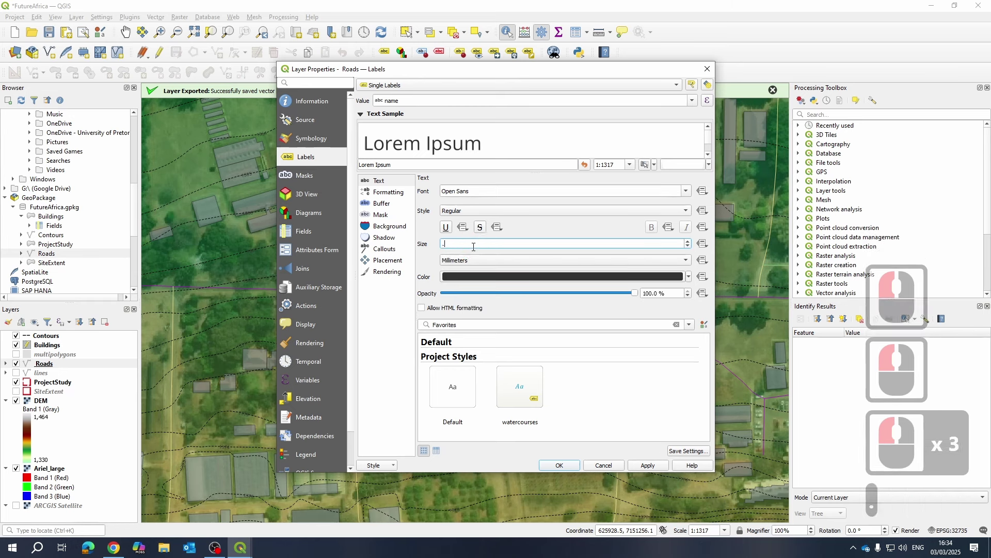
{"action": "type", "text": "25"}
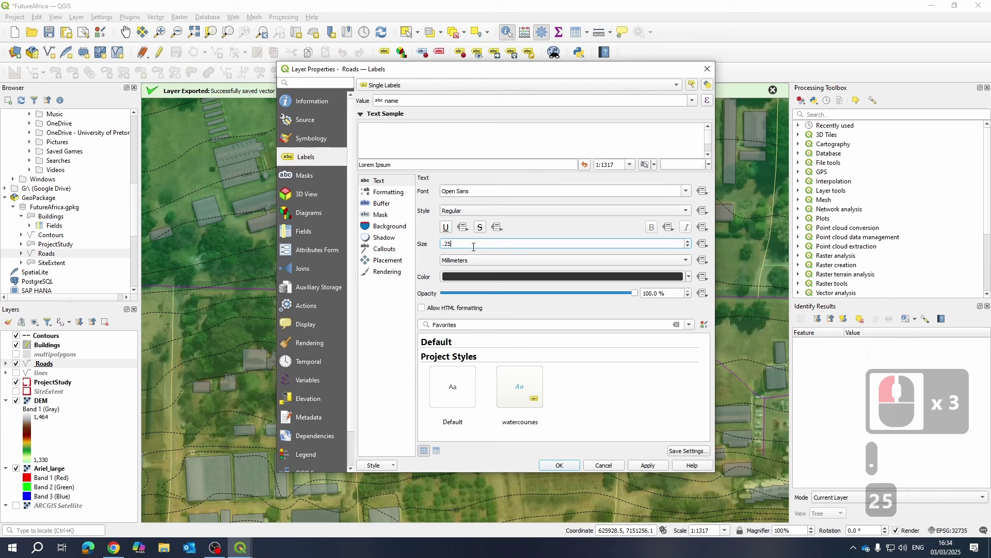
{"action": "key", "text": "BackSpace"}
{"action": "key", "text": "BackSpace"}
{"action": "type", "text": "3000"}
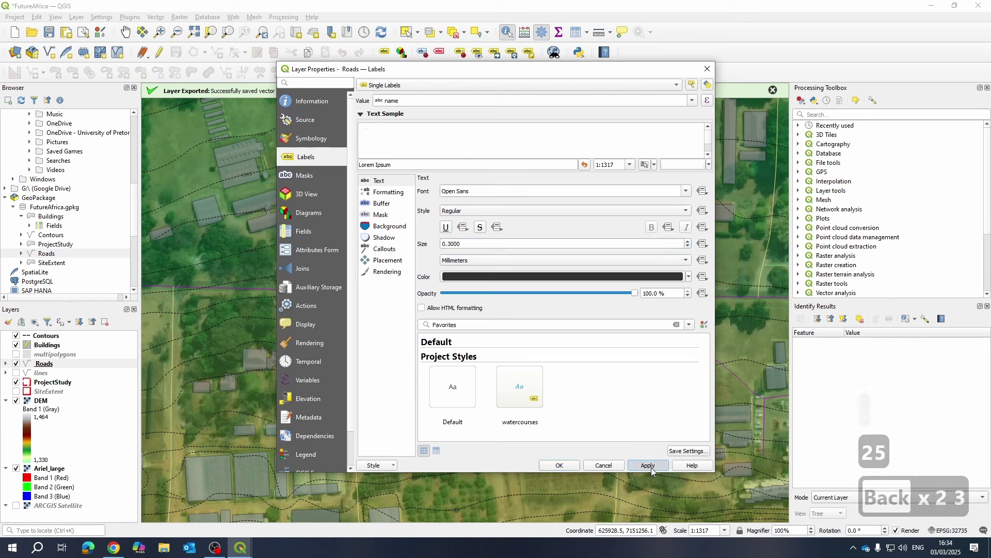
{"action": "left_click", "coordinate": [648, 465]}
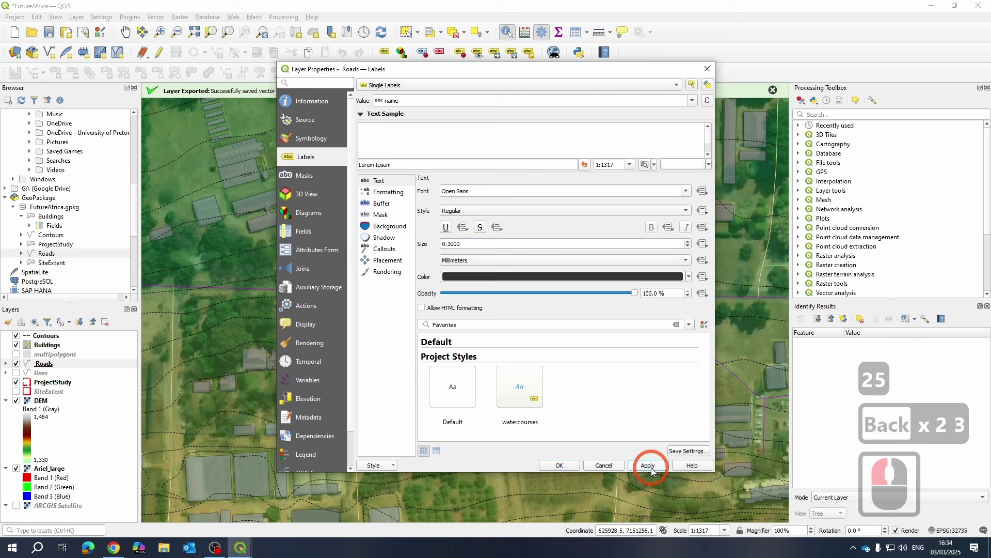
- Set the Roads label text size to 3 mm
{"action": "left_click", "coordinate": [480, 246]}
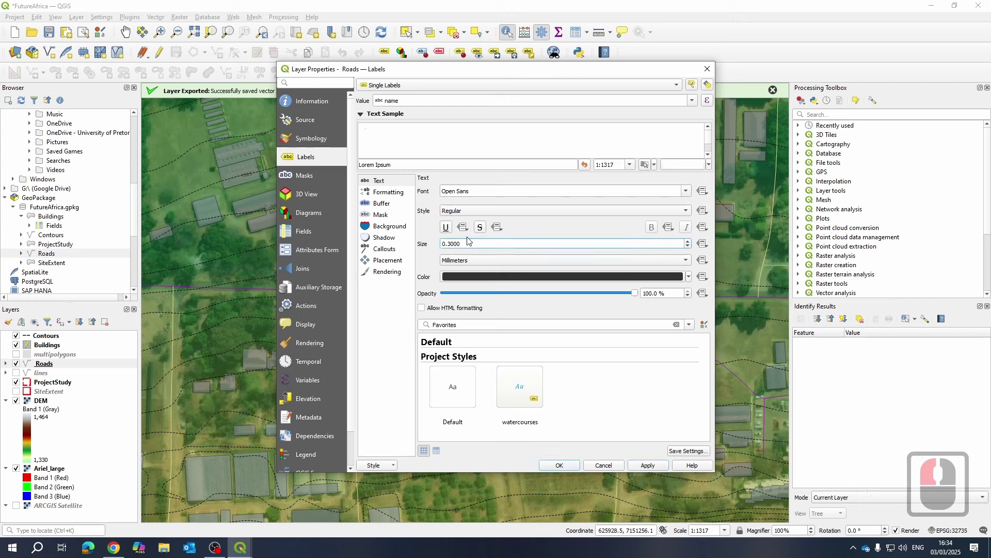
{"action": "left_click_drag", "start_coordinate": [467, 244], "coordinate": [417, 245]}
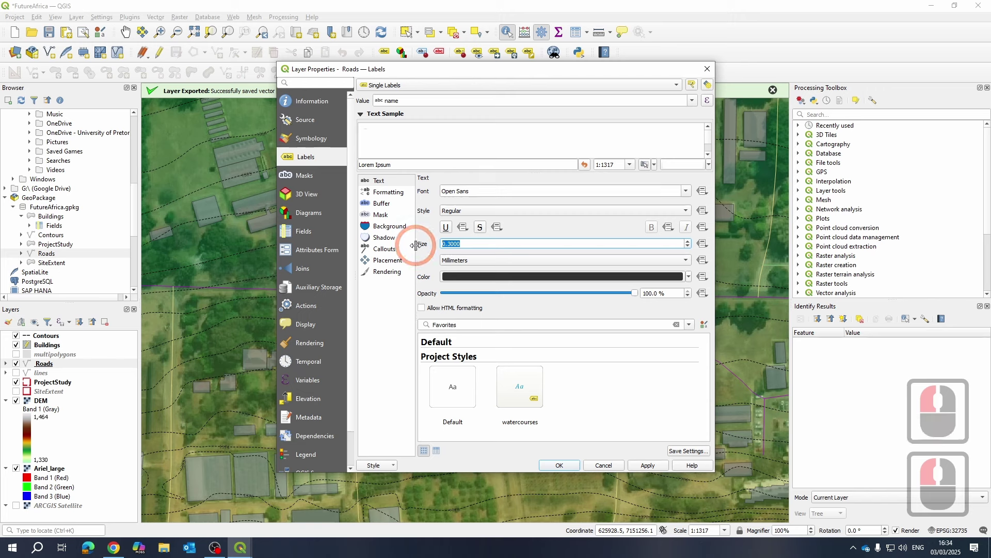
{"action": "type", "text": "3"}
{"action": "left_click", "coordinate": [469, 260]}
{"action": "left_click", "coordinate": [472, 242]}
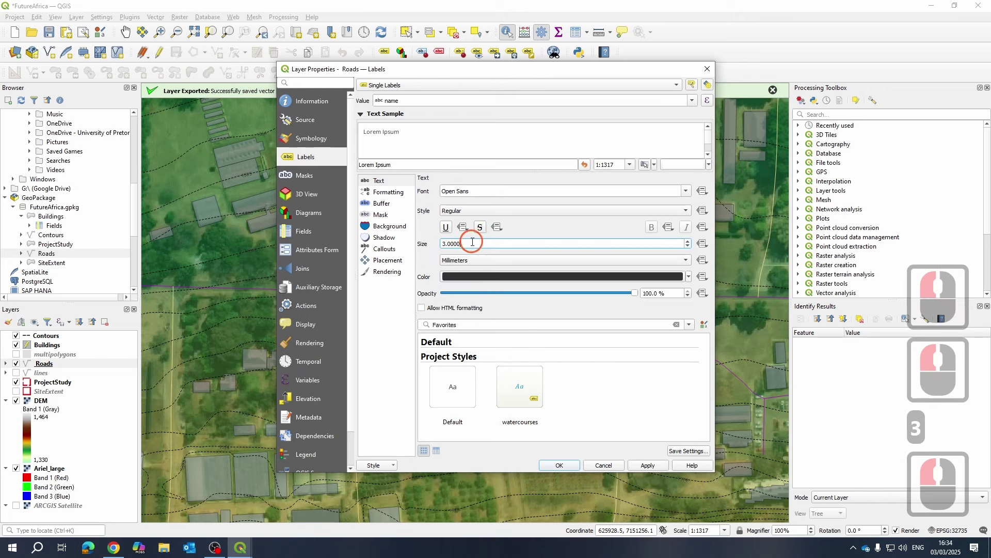
{"action": "left_click", "coordinate": [473, 241]}
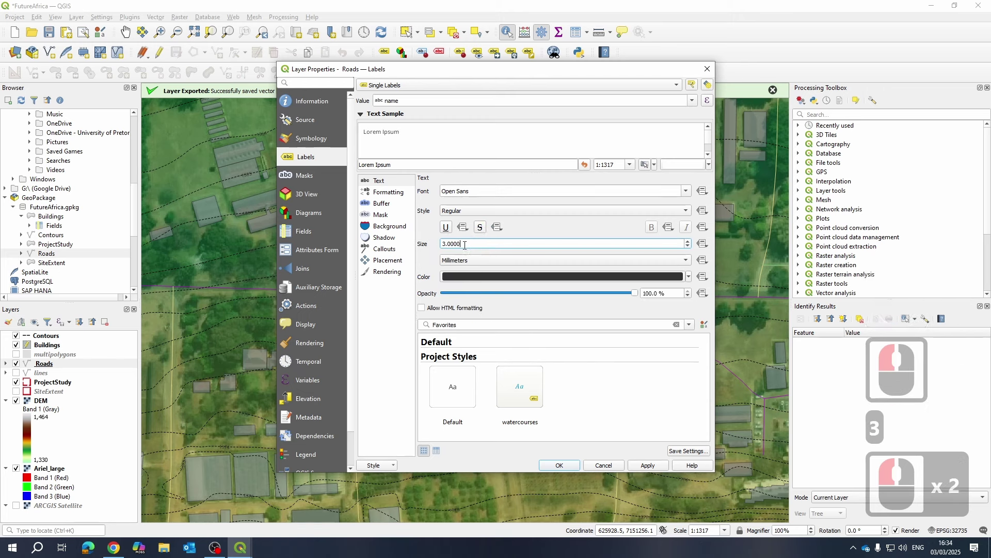
{"action": "left_click_drag", "start_coordinate": [469, 245], "coordinate": [422, 243]}
{"action": "left_click", "coordinate": [493, 243]}
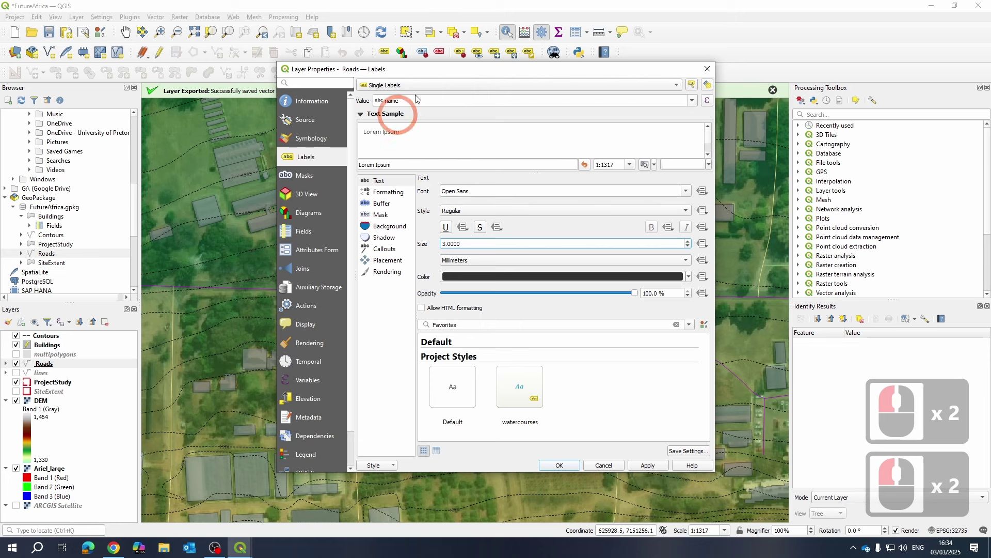
- Choose the name field as the Roads label value, then apply and accept the layer properties
{"action": "left_click", "coordinate": [692, 100]}
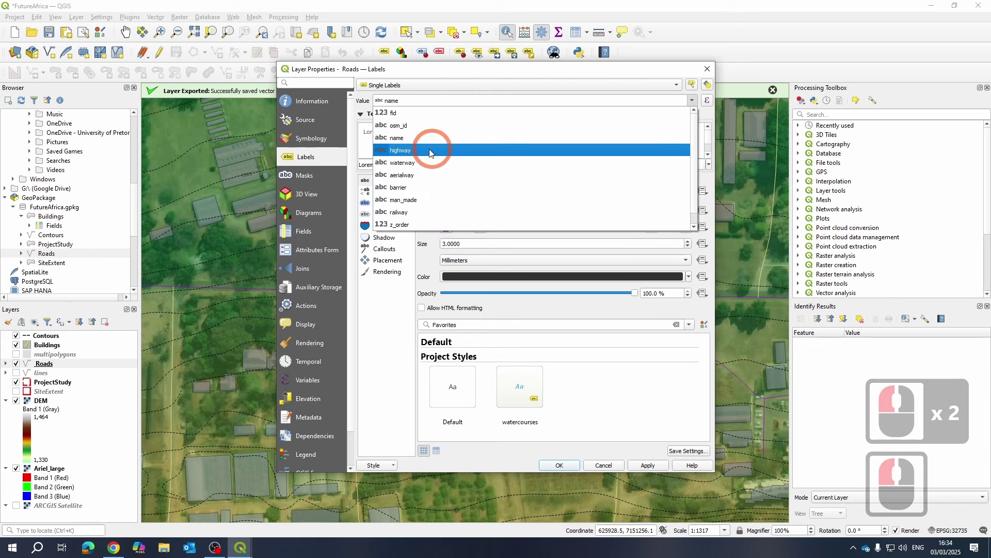
{"action": "left_click", "coordinate": [405, 138]}
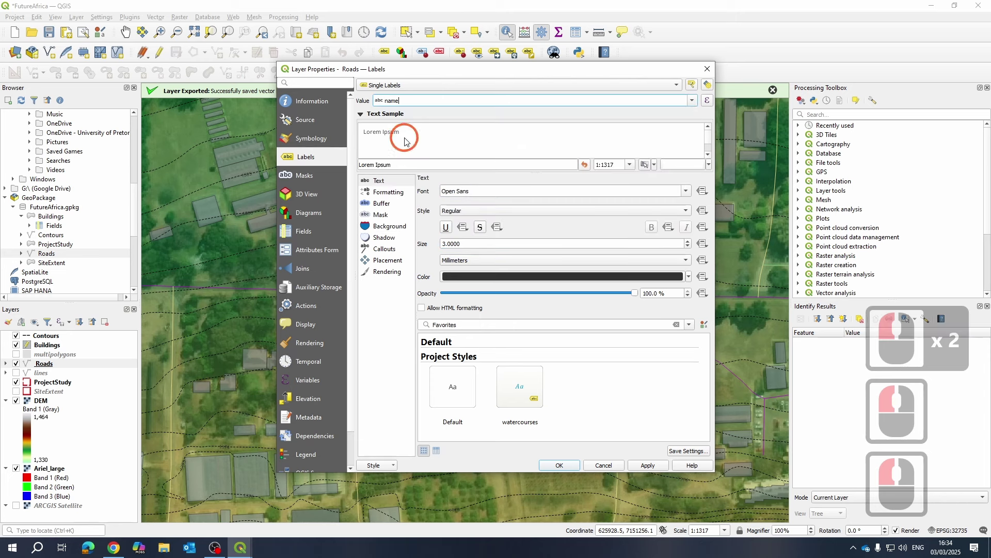
{"action": "left_click", "coordinate": [649, 466]}
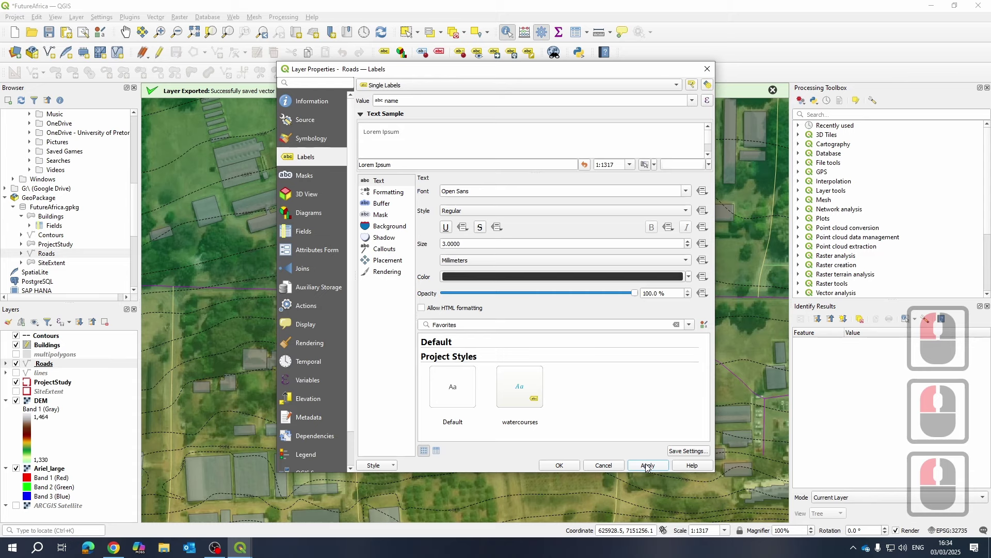
{"action": "left_click", "coordinate": [567, 467]}
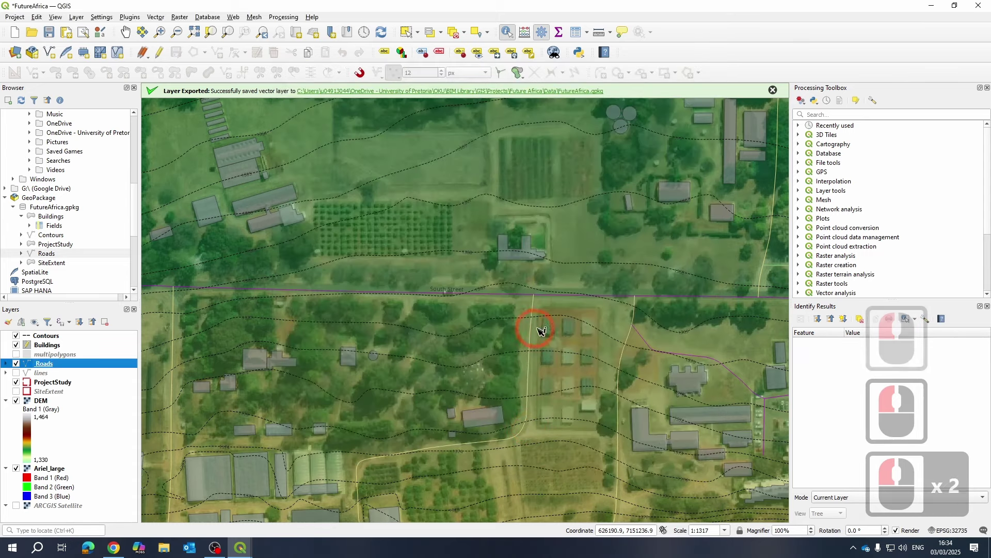
- Examine the road name labels along the main east-west road, the western edge and the southern residential streets
{"action": "left_click_drag", "start_coordinate": [383, 354], "coordinate": [678, 348]}
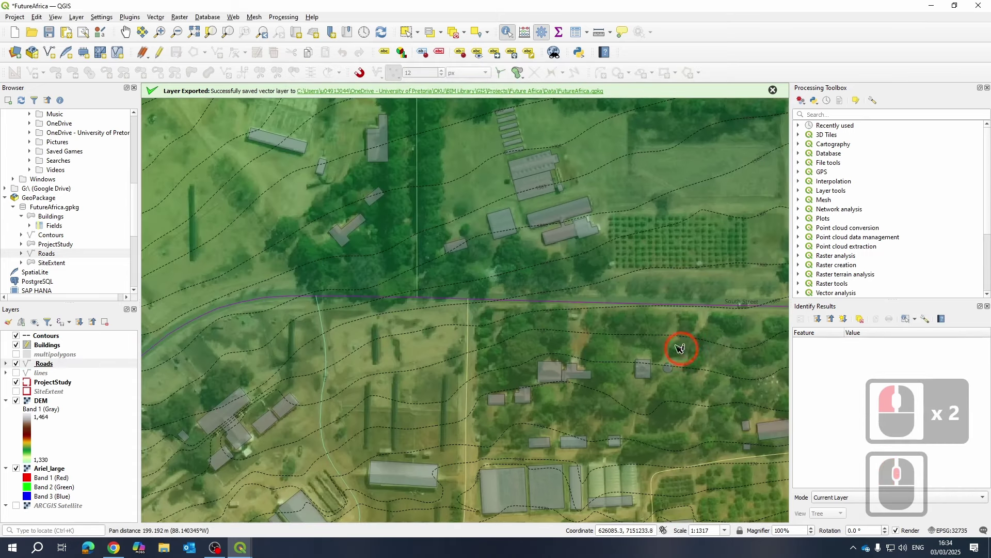
{"action": "left_click_drag", "start_coordinate": [294, 336], "coordinate": [537, 316]}
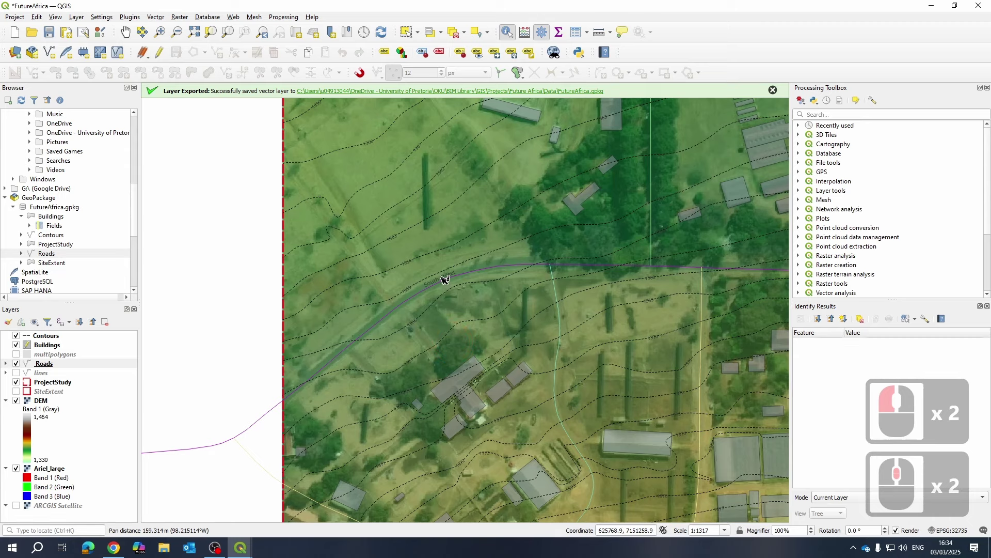
{"action": "scroll", "coordinate": [445, 280], "scroll_direction": "down", "scroll_amount": 2}
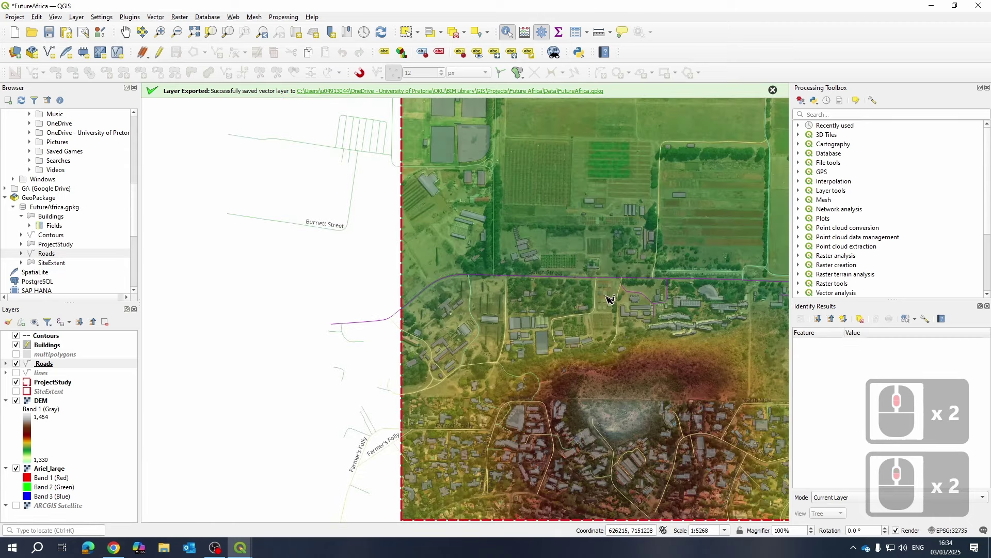
{"action": "left_click_drag", "start_coordinate": [607, 296], "coordinate": [481, 284]}
{"action": "left_click_drag", "start_coordinate": [618, 443], "coordinate": [505, 362]}
{"action": "scroll", "coordinate": [549, 362], "scroll_direction": "up", "scroll_amount": 1}
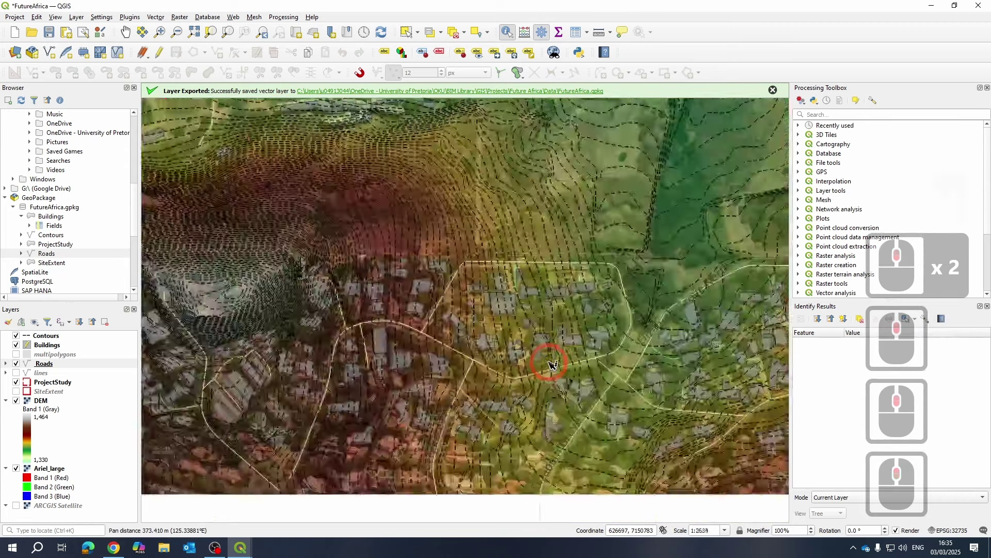
{"action": "scroll", "coordinate": [550, 364], "scroll_direction": "up", "scroll_amount": 1}
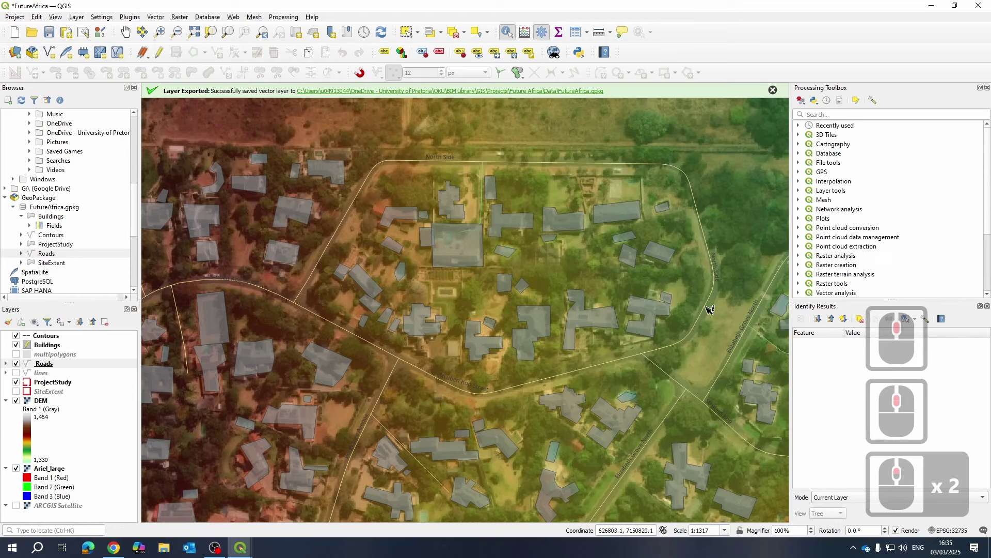
- Place the Roads labels on the line instead of above it, then apply and accept the layer properties
{"action": "right_click", "coordinate": [44, 363]}
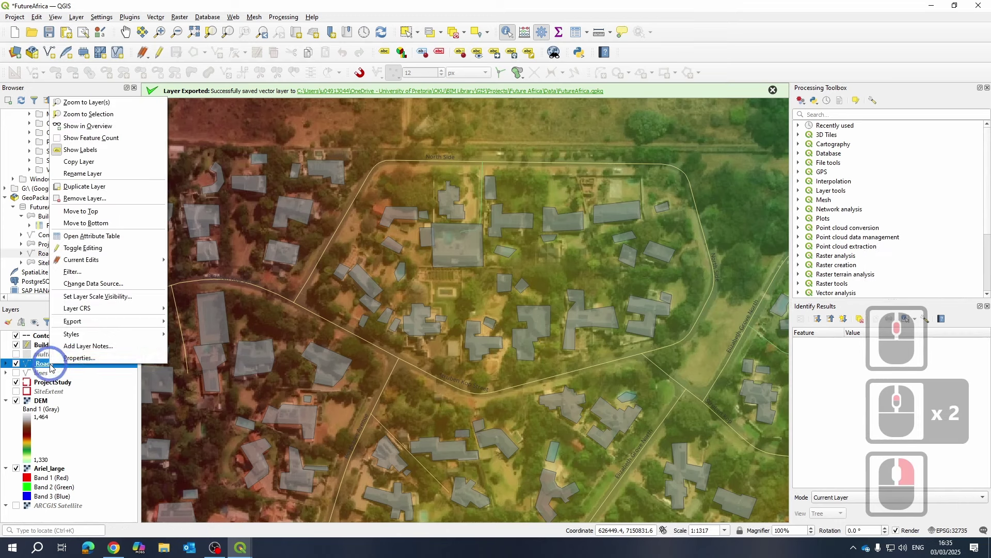
{"action": "left_click", "coordinate": [596, 341]}
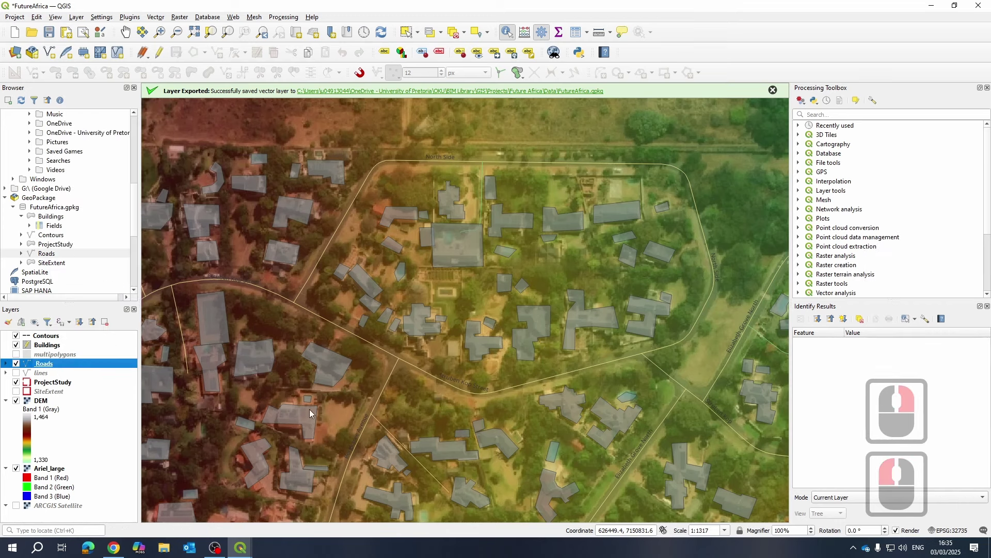
{"action": "double_click", "coordinate": [46, 363]}
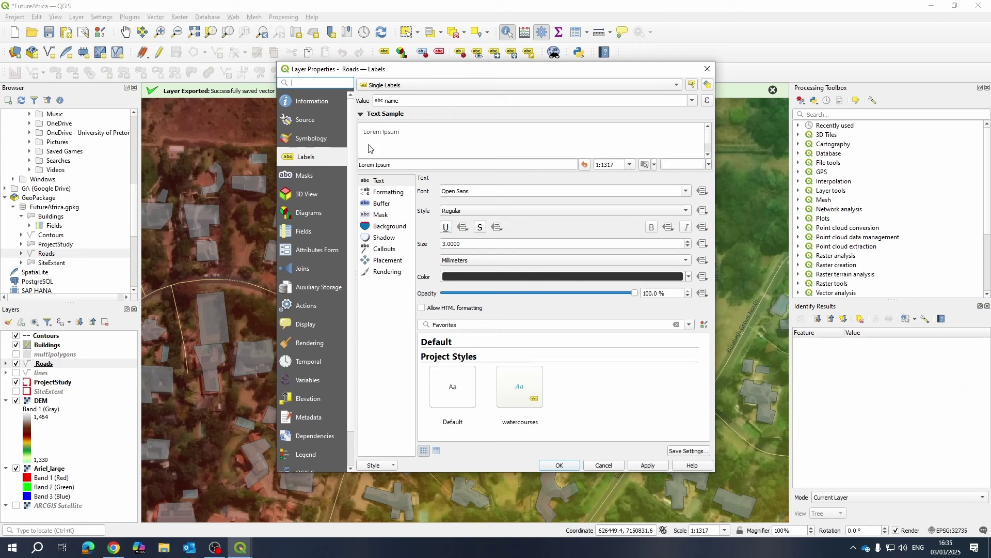
{"action": "left_click", "coordinate": [384, 194]}
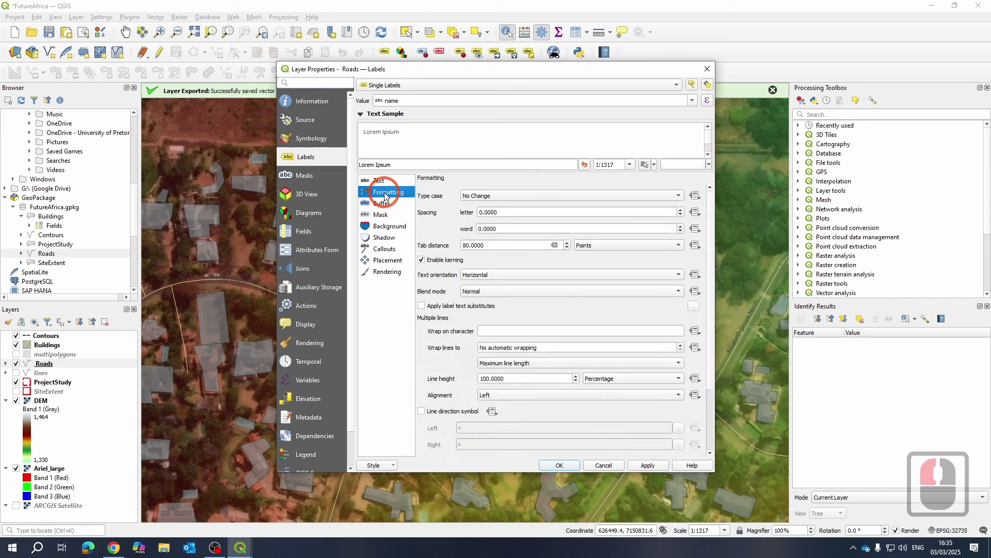
{"action": "left_click", "coordinate": [387, 261]}
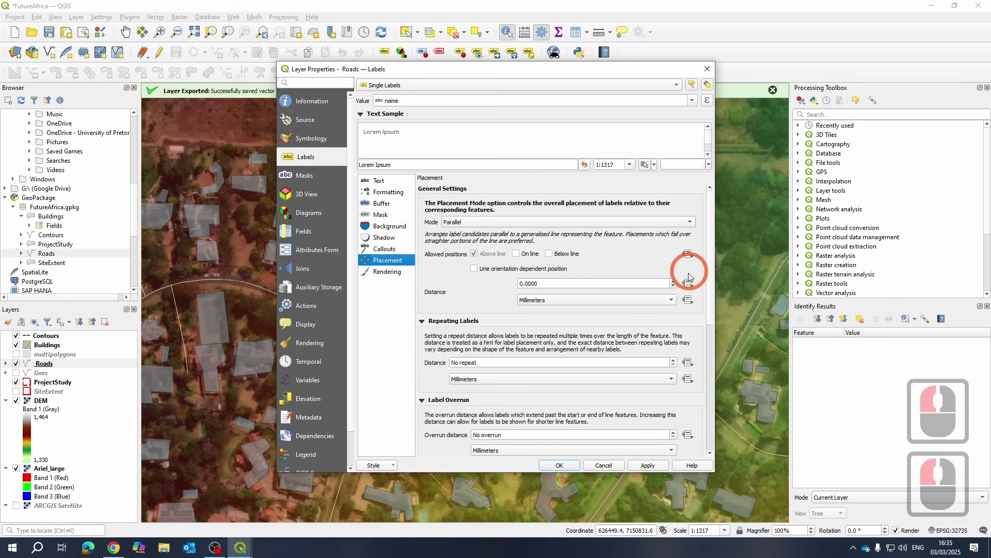
{"action": "left_click", "coordinate": [516, 253]}
{"action": "left_click", "coordinate": [475, 254]}
{"action": "left_click", "coordinate": [649, 466]}
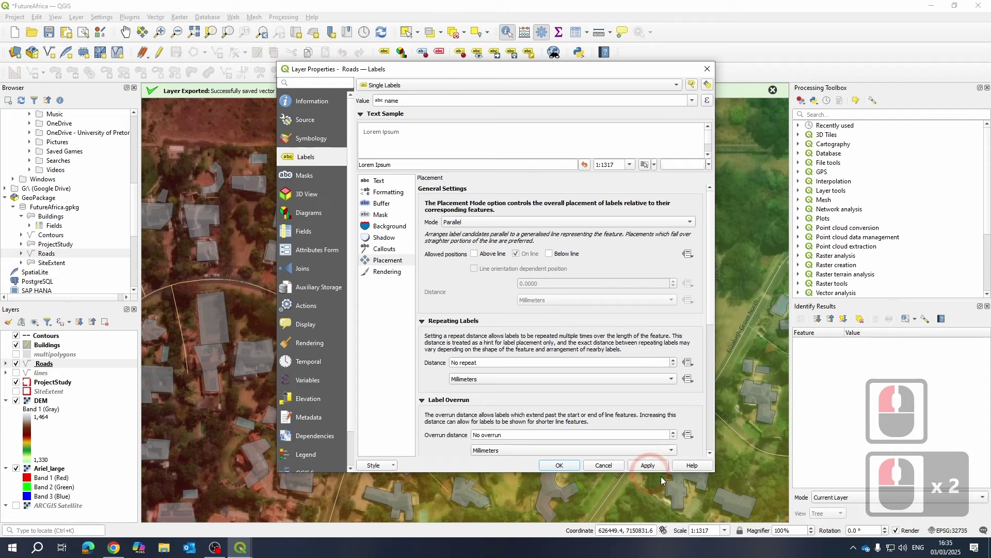
{"action": "left_click", "coordinate": [649, 466]}
{"action": "left_click", "coordinate": [563, 468]}
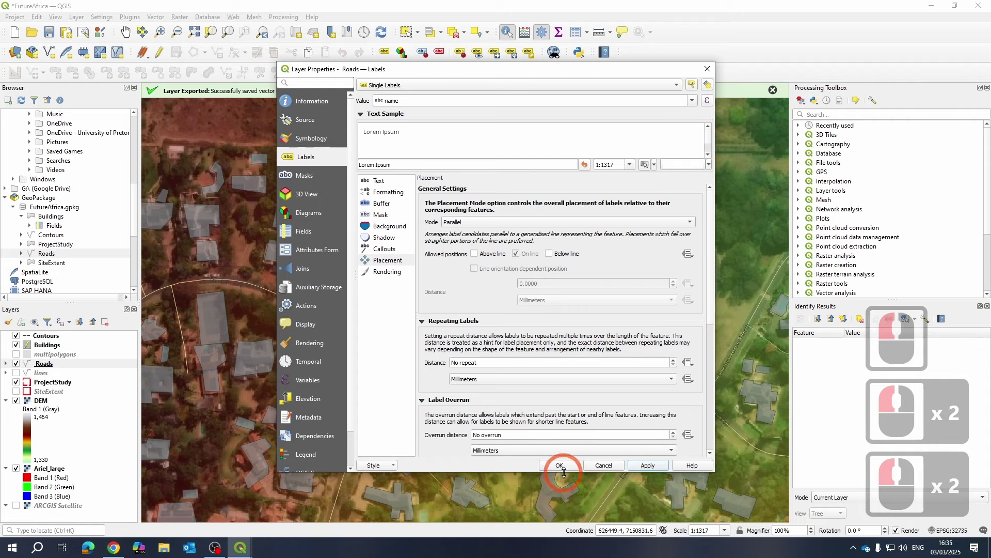
- Switch off the unclassified category in the Roads layer's categorized symbology
{"action": "scroll", "coordinate": [505, 460], "scroll_direction": "down", "scroll_amount": 2}
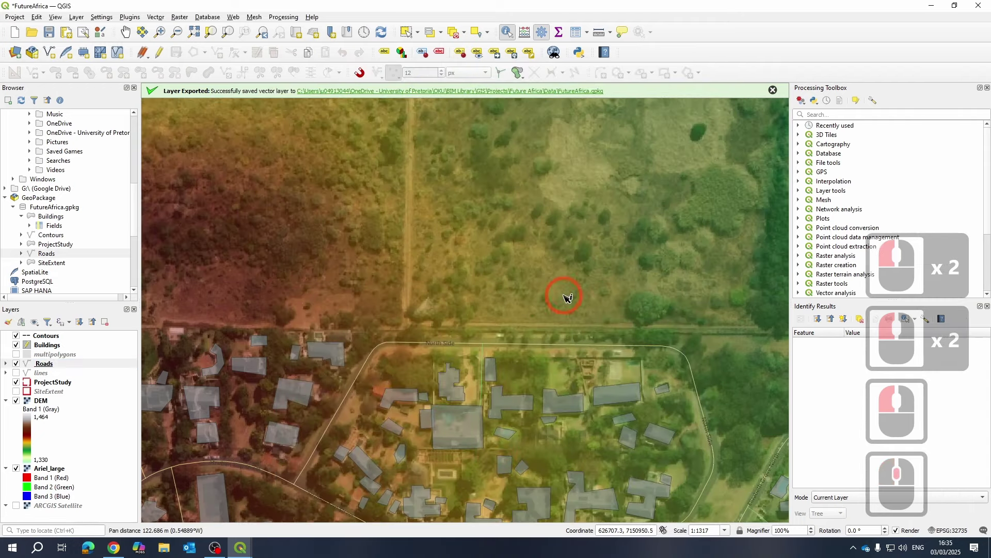
{"action": "scroll", "coordinate": [514, 181], "scroll_direction": "up", "scroll_amount": 2}
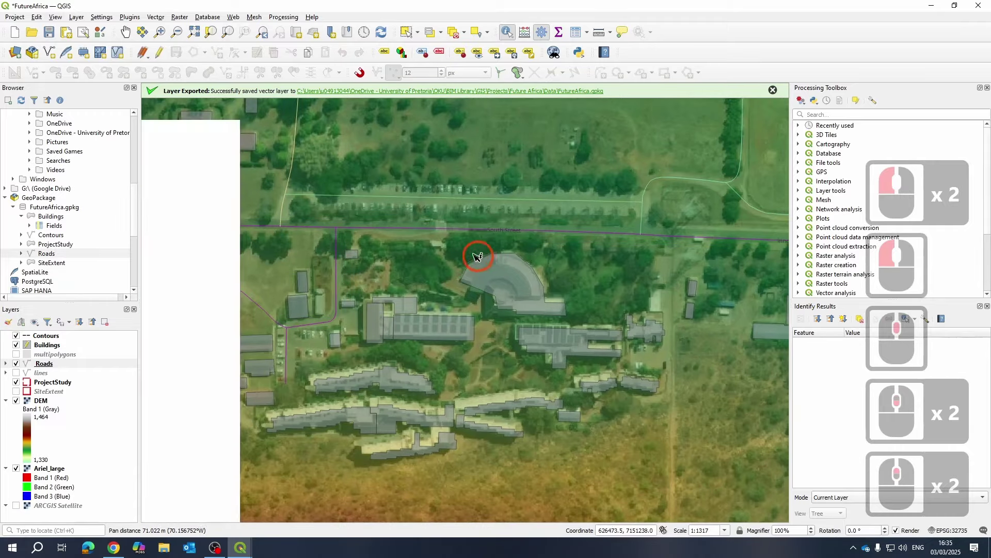
{"action": "right_click", "coordinate": [43, 363]}
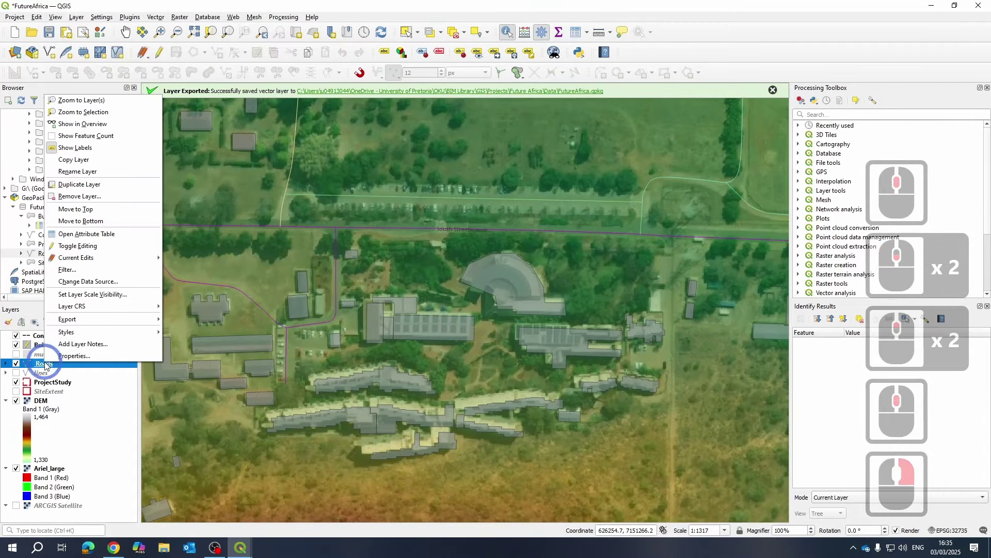
{"action": "left_click", "coordinate": [303, 292]}
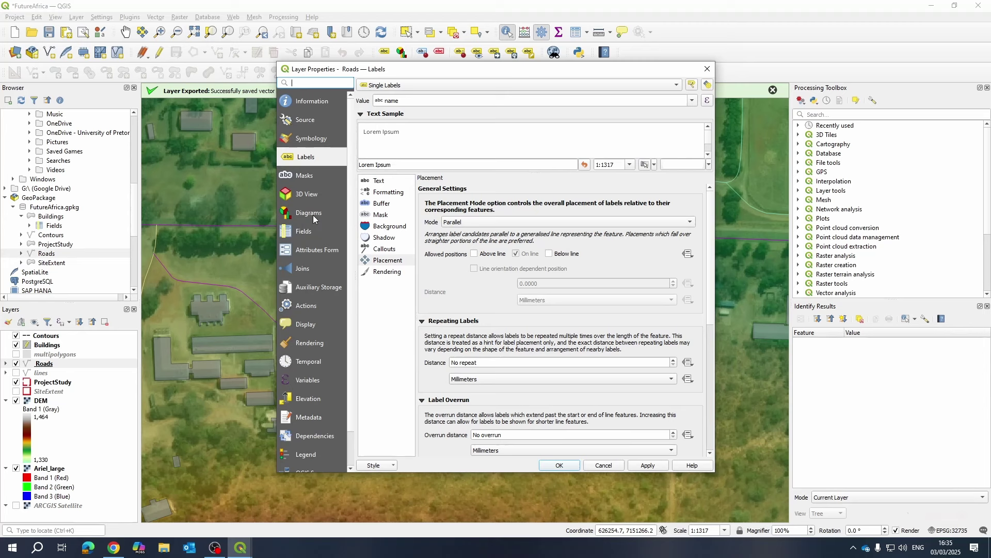
{"action": "left_click", "coordinate": [312, 140]}
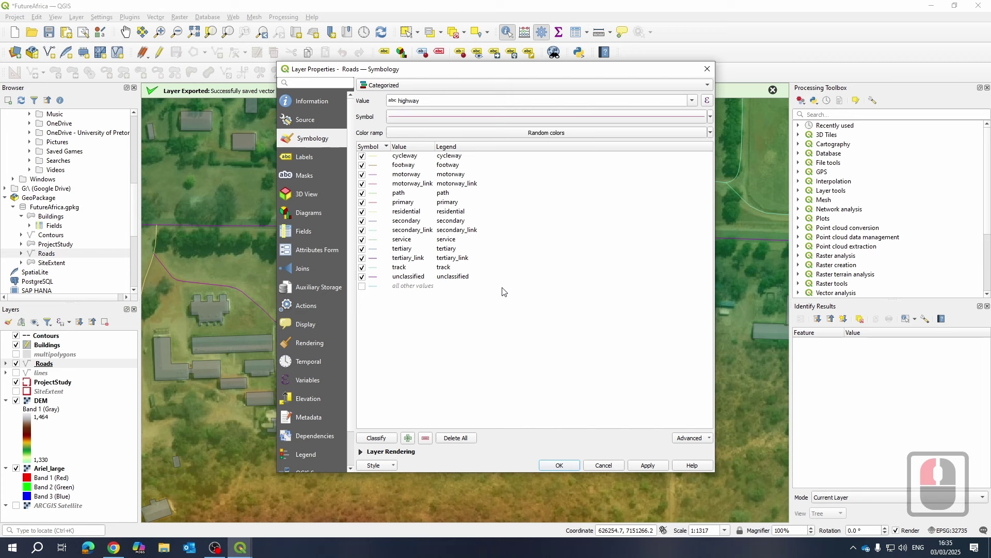
{"action": "left_click", "coordinate": [362, 277]}
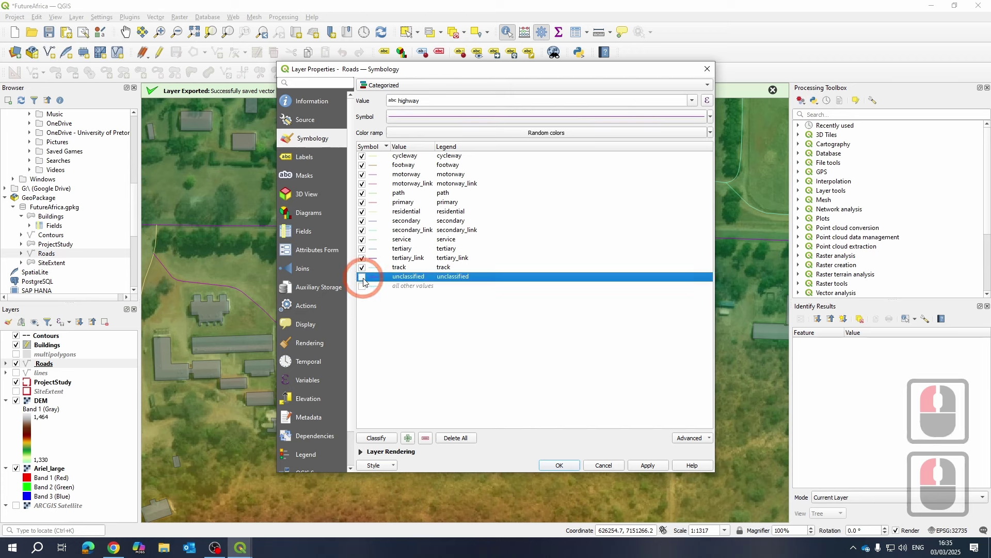
- Turn the unclassified road category back on, set its simple line's stroke style to Dash Line, and apply the change
{"action": "left_click", "coordinate": [643, 466]}
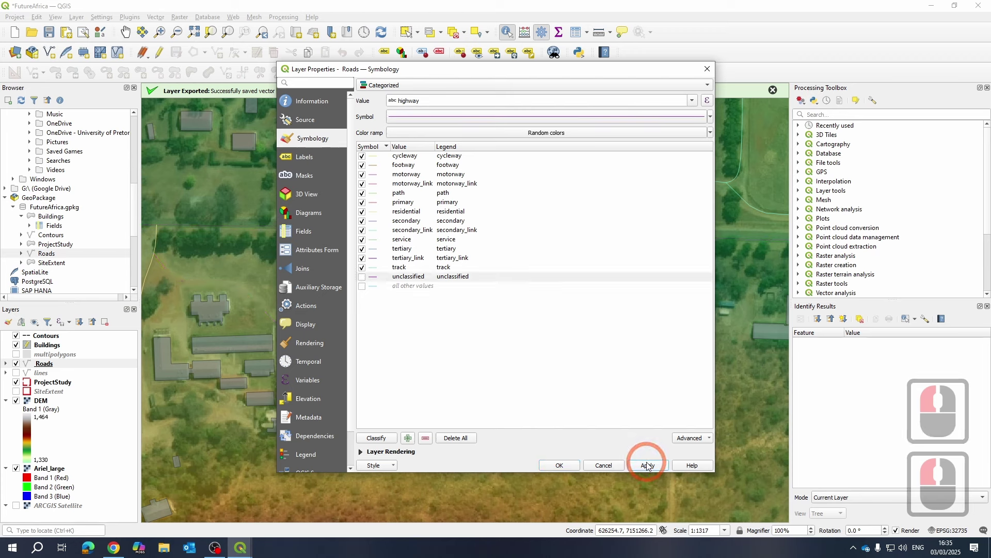
{"action": "left_click", "coordinate": [364, 278]}
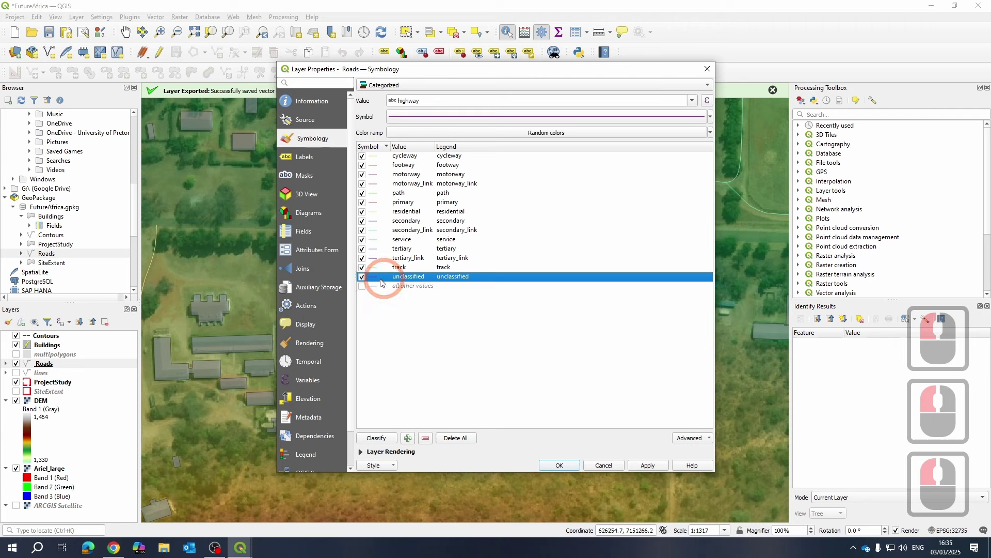
{"action": "left_click", "coordinate": [372, 281]}
{"action": "double_click", "coordinate": [373, 281]}
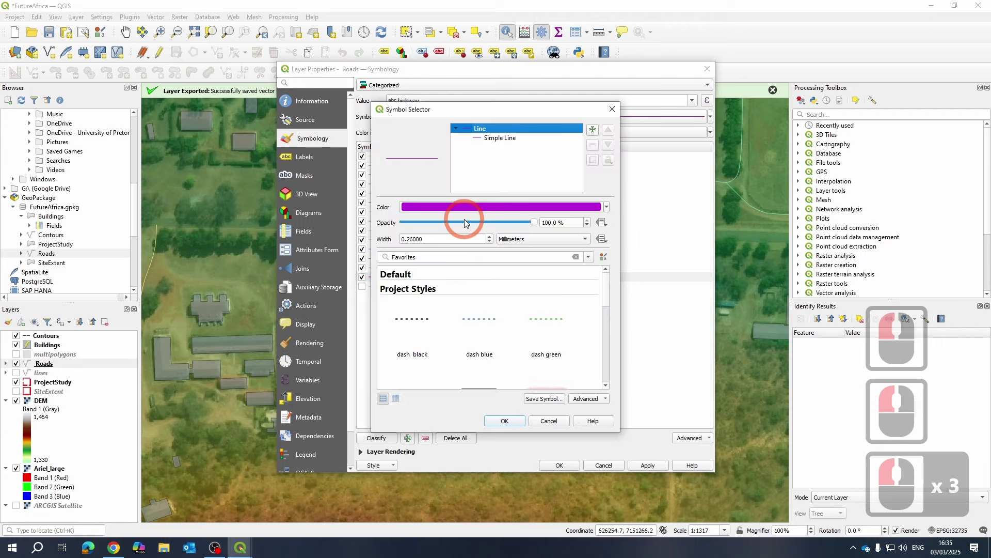
{"action": "scroll", "coordinate": [480, 320], "scroll_direction": "down", "scroll_amount": 3}
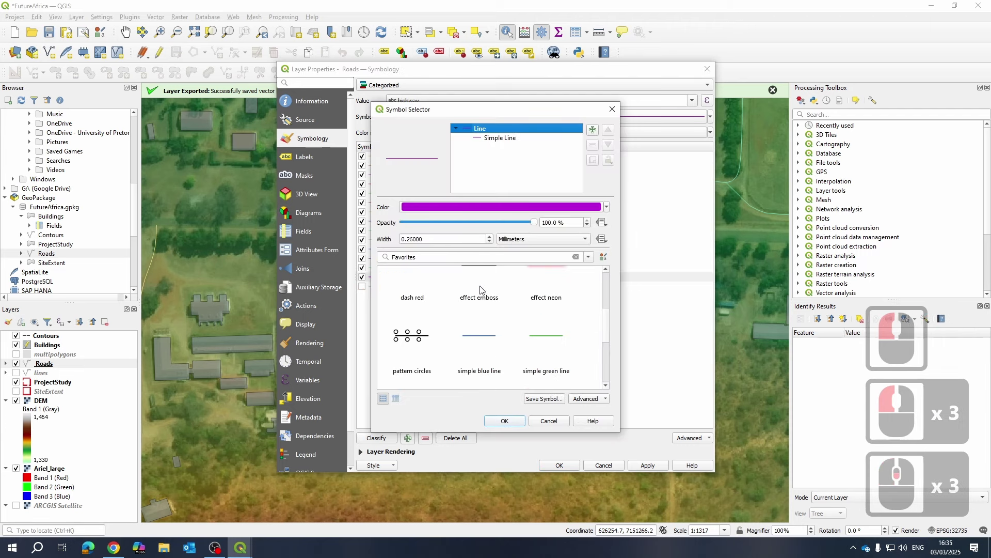
{"action": "scroll", "coordinate": [416, 312], "scroll_direction": "up", "scroll_amount": 3}
{"action": "left_click", "coordinate": [487, 138]}
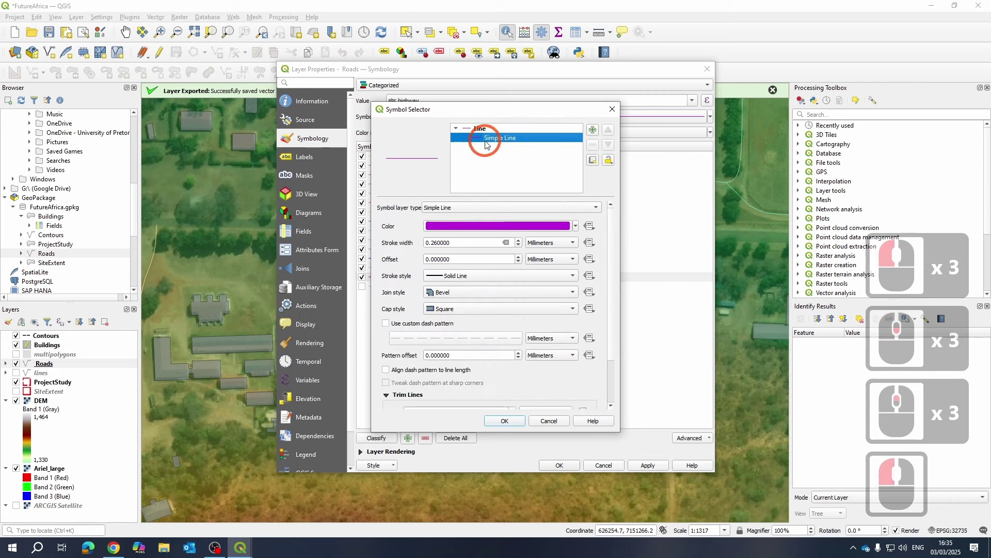
{"action": "left_click", "coordinate": [481, 277]}
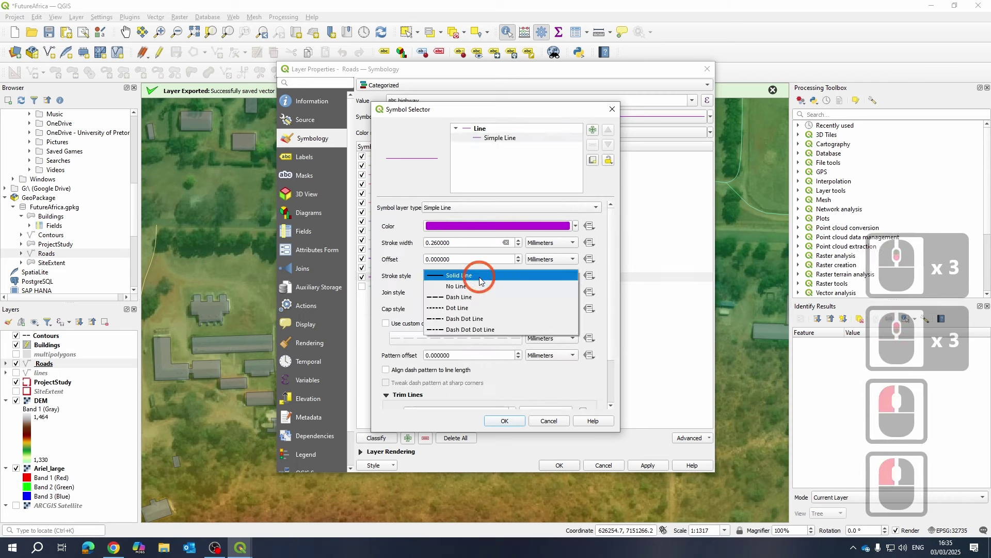
{"action": "left_click", "coordinate": [461, 298]}
{"action": "left_click", "coordinate": [504, 421]}
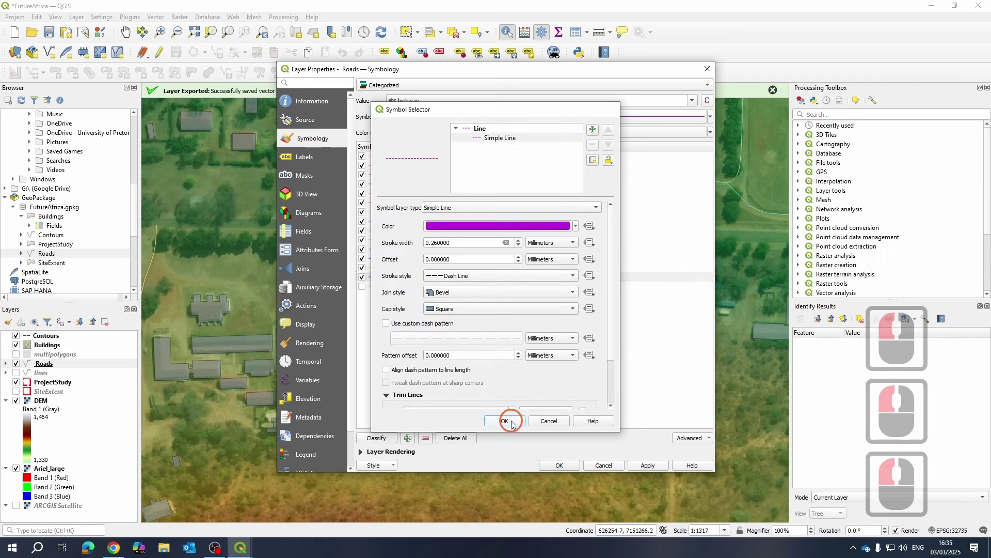
{"action": "left_click", "coordinate": [653, 467]}
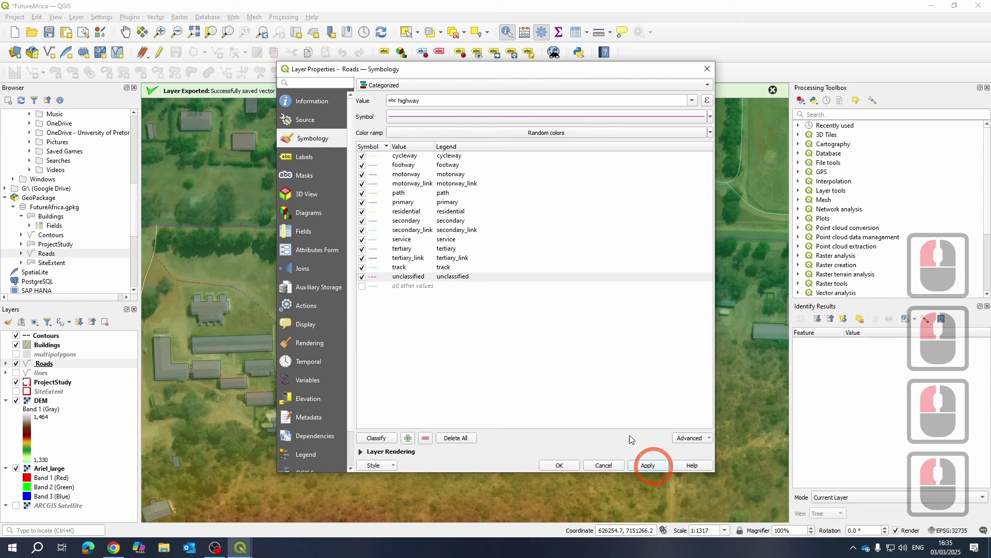
{"action": "right_click", "coordinate": [405, 281]}
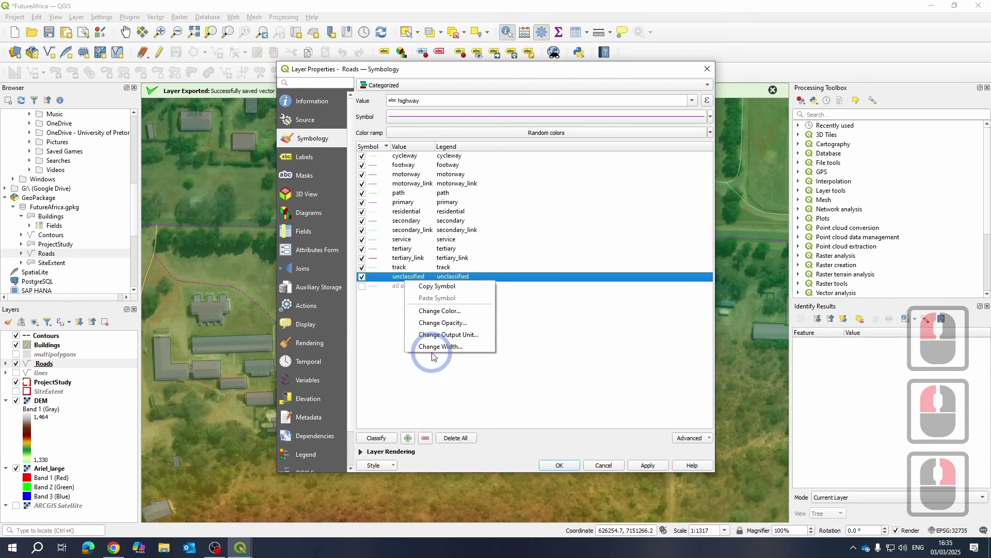
{"action": "left_click", "coordinate": [405, 279]}
{"action": "left_click", "coordinate": [476, 285]}
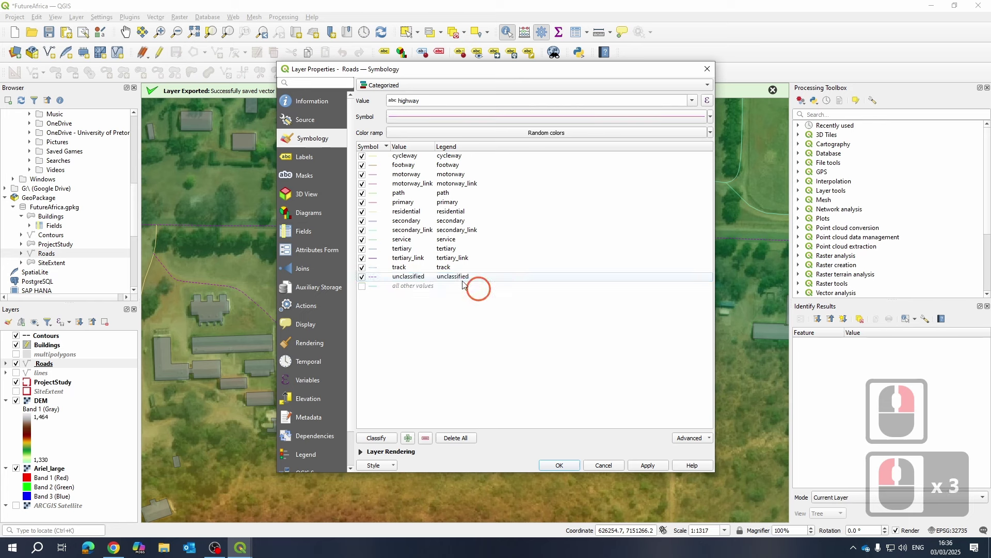
{"action": "left_click", "coordinate": [409, 275]}
{"action": "double_click", "coordinate": [413, 278]}
{"action": "left_click", "coordinate": [464, 282]}
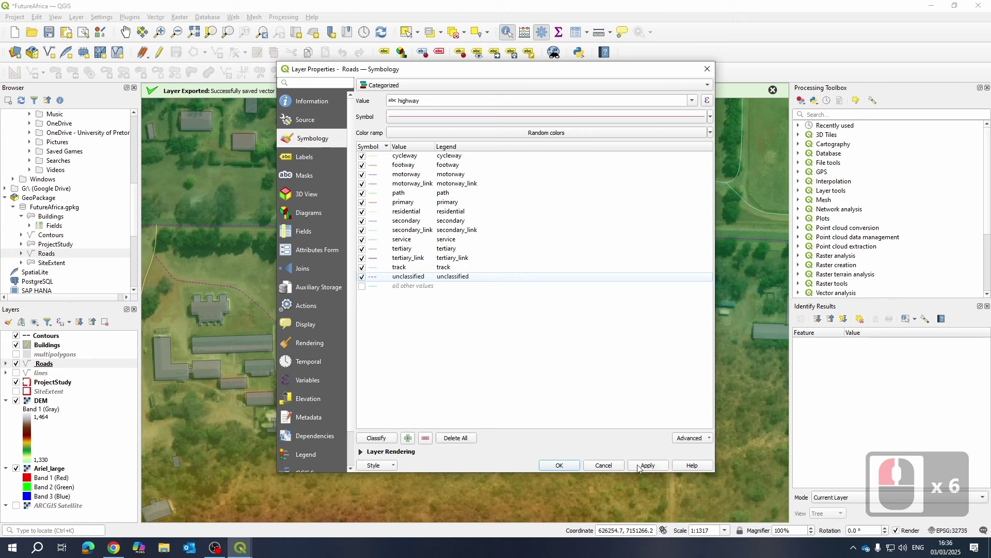
{"action": "left_click", "coordinate": [409, 276]}
{"action": "left_click", "coordinate": [410, 277]}
{"action": "left_click", "coordinate": [365, 277]}
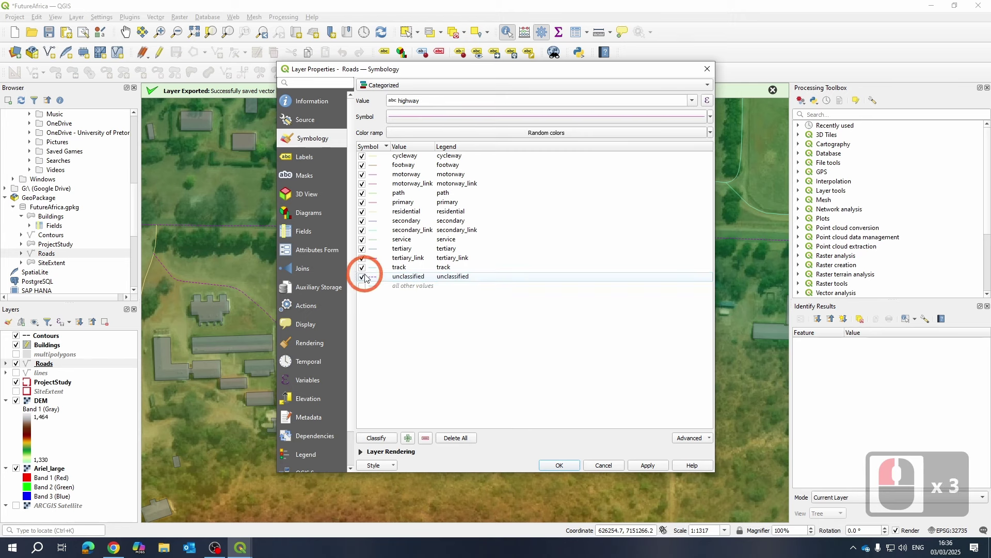
- Set the unclassified road symbol's width to 5 Meters at Scale and apply it to the map
{"action": "left_click", "coordinate": [408, 276]}
{"action": "left_click", "coordinate": [409, 278]}
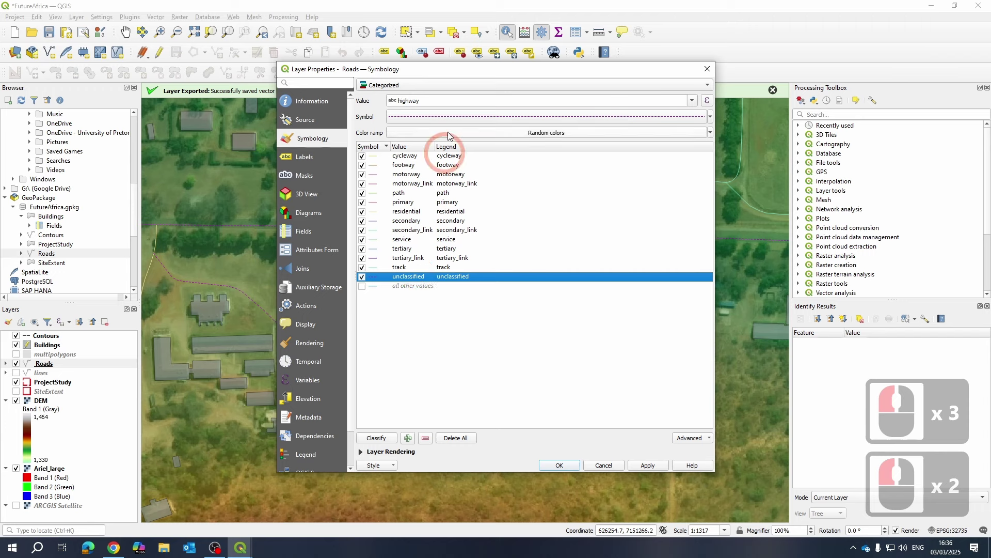
{"action": "left_click", "coordinate": [549, 116]}
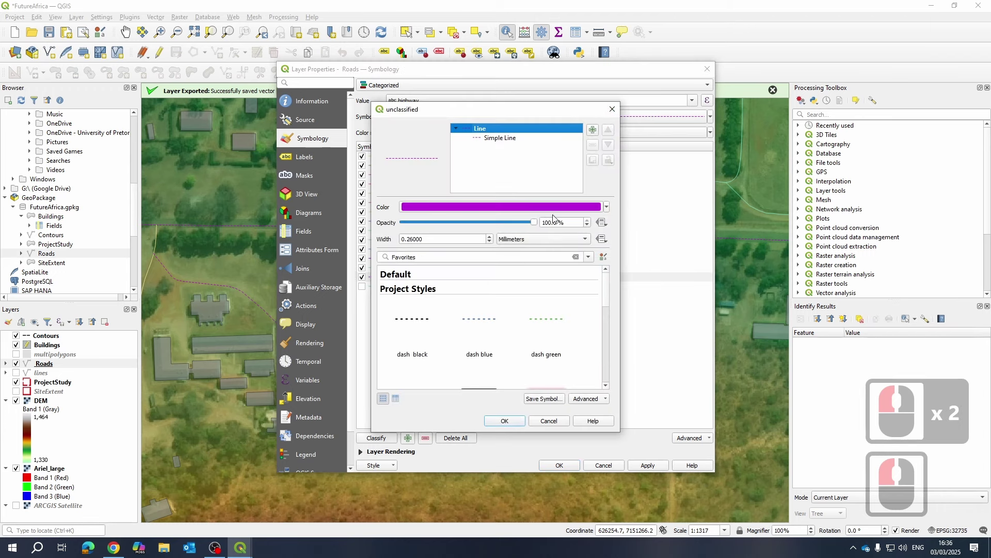
{"action": "left_click", "coordinate": [516, 239]}
{"action": "left_click", "coordinate": [513, 270]}
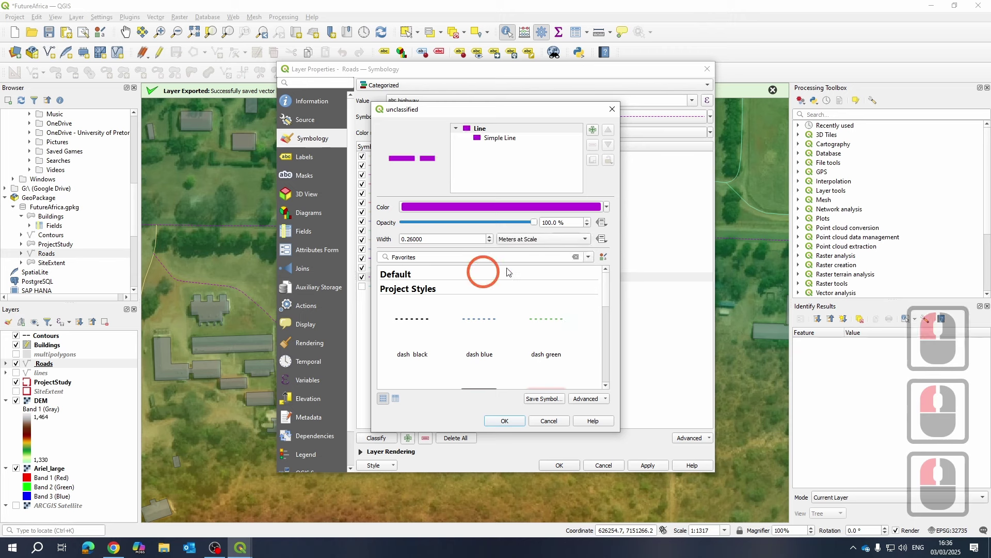
{"action": "double_click", "coordinate": [431, 239]}
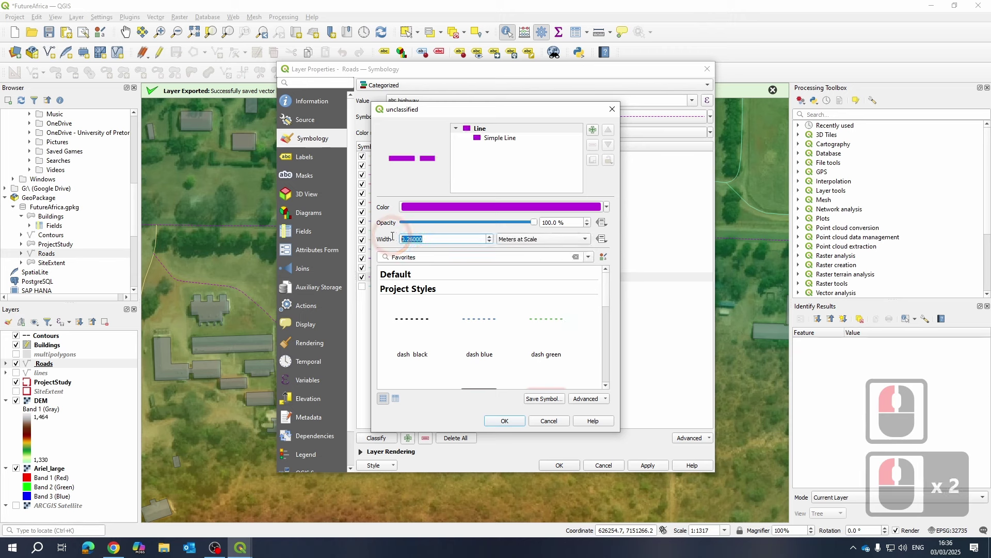
{"action": "left_click", "coordinate": [393, 240]}
{"action": "type", "text": "5"}
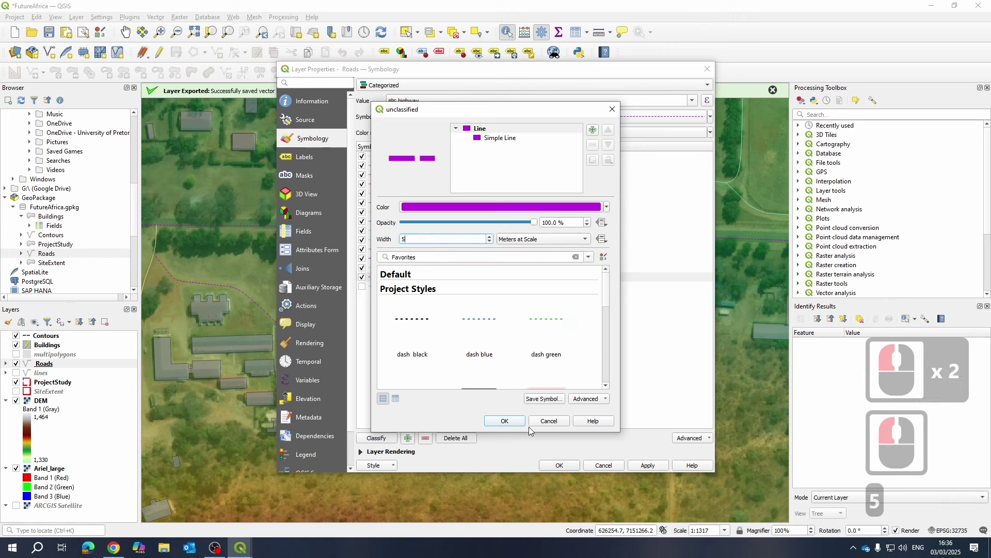
{"action": "left_click", "coordinate": [501, 421]}
{"action": "left_click", "coordinate": [648, 466]}
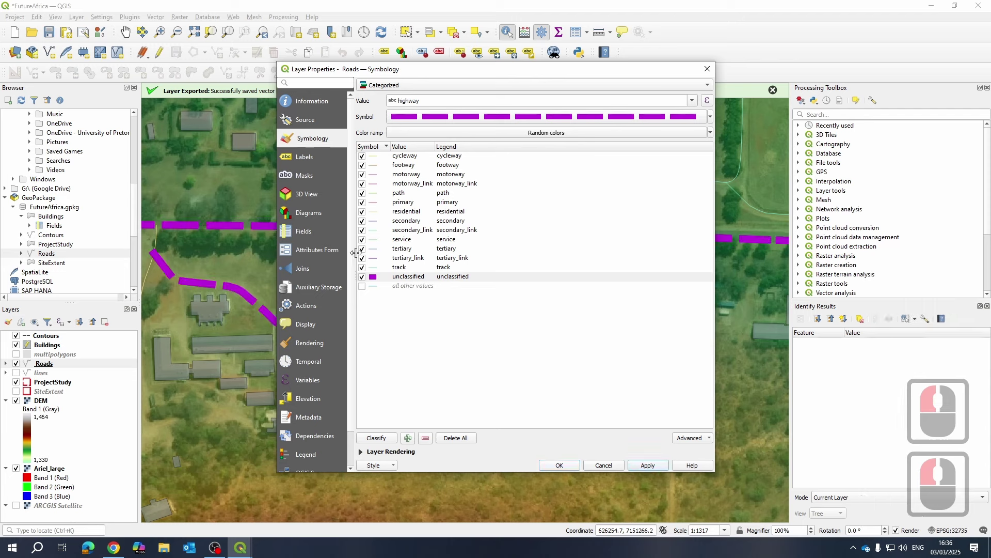
- Change the unclassified road symbol's colour to beige, #bbaf8d
{"action": "double_click", "coordinate": [376, 279]}
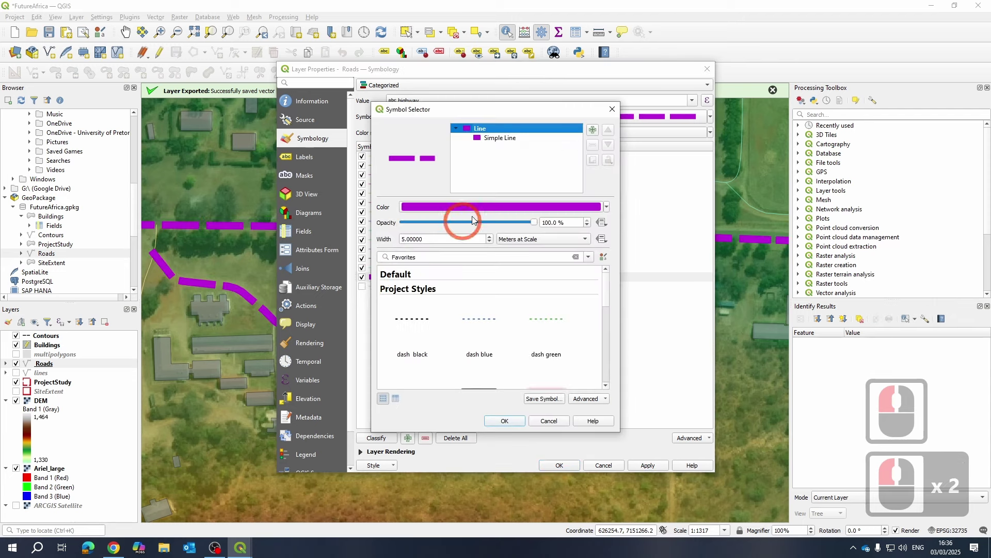
{"action": "left_click", "coordinate": [464, 207]}
{"action": "left_click", "coordinate": [371, 251]}
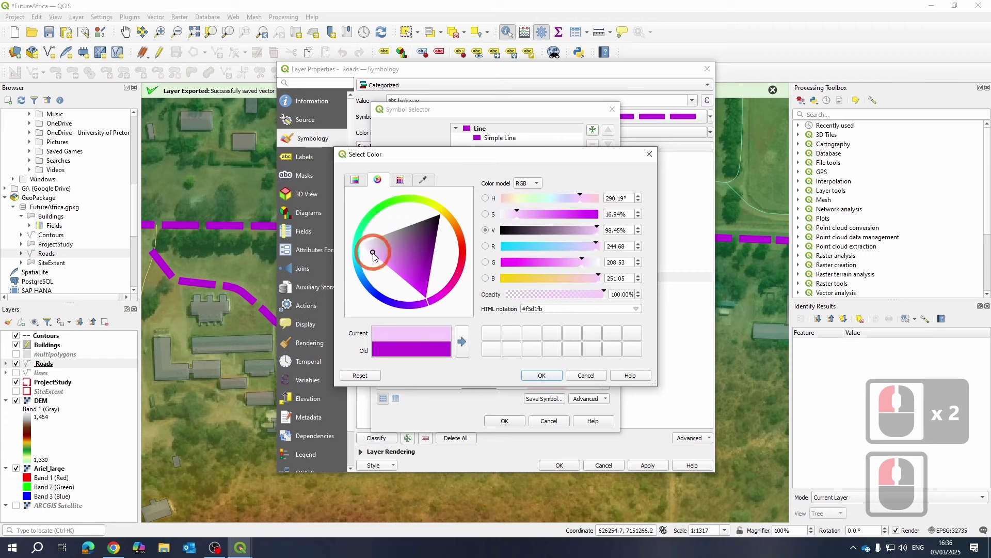
{"action": "left_click", "coordinate": [453, 213]}
{"action": "left_click", "coordinate": [412, 259]}
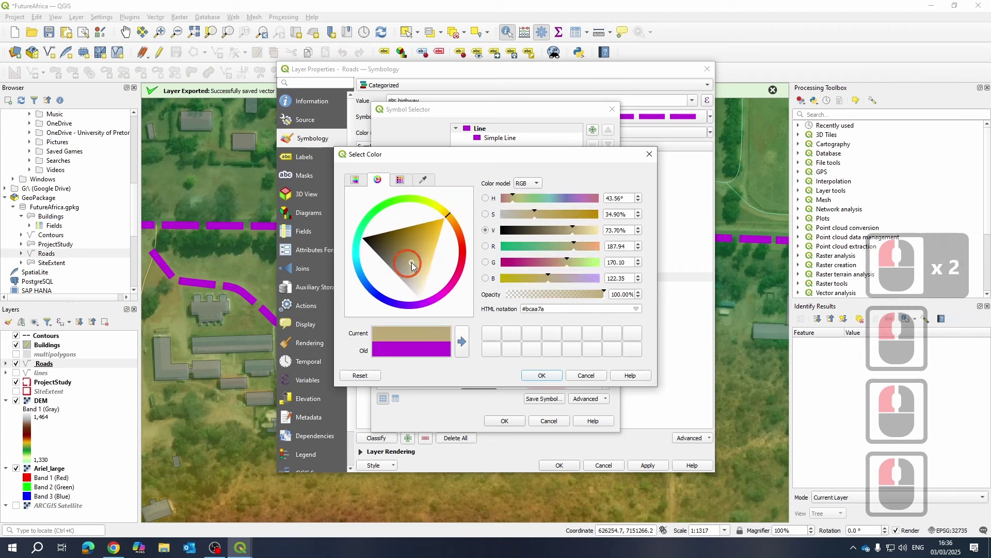
{"action": "mouse_move", "coordinate": [412, 259]}
{"action": "left_mouse_down"}
{"action": "mouse_move", "coordinate": [401, 274]}
{"action": "mouse_move", "coordinate": [410, 268]}
{"action": "left_mouse_up"}
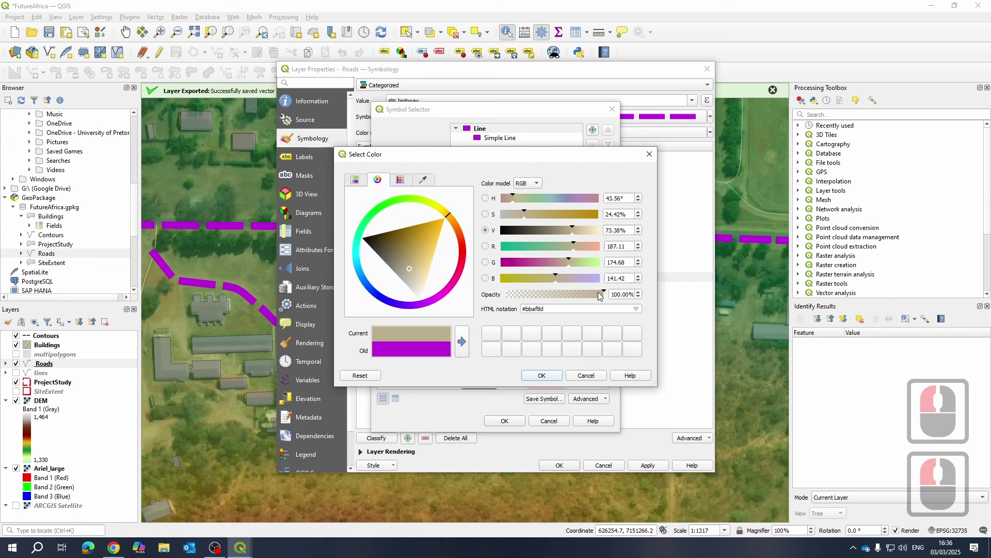
- Set the unclassified road colour's opacity to 50% and apply the symbology to the Roads layer
{"action": "left_click_drag", "start_coordinate": [599, 295], "coordinate": [568, 295]}
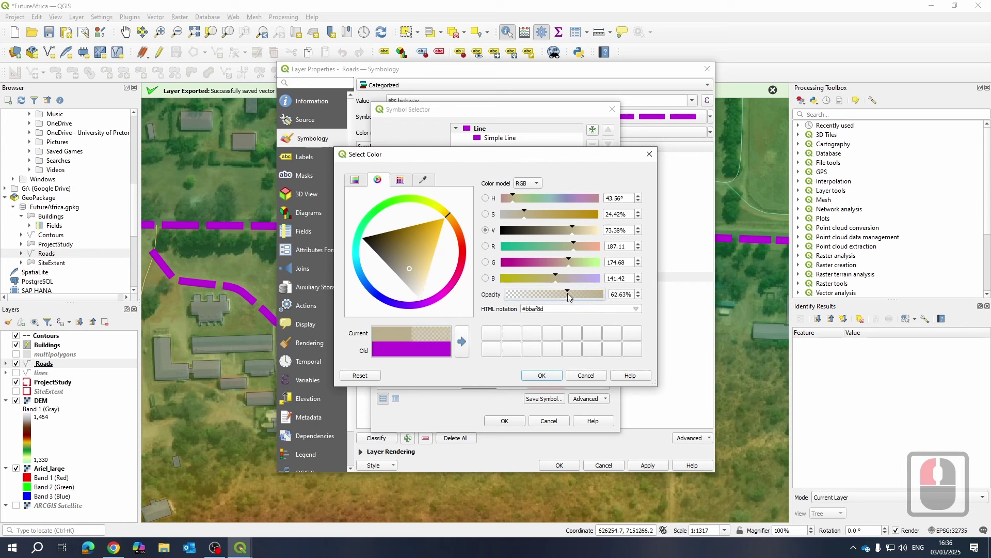
{"action": "left_click", "coordinate": [569, 295]}
{"action": "triple_click", "coordinate": [623, 293]}
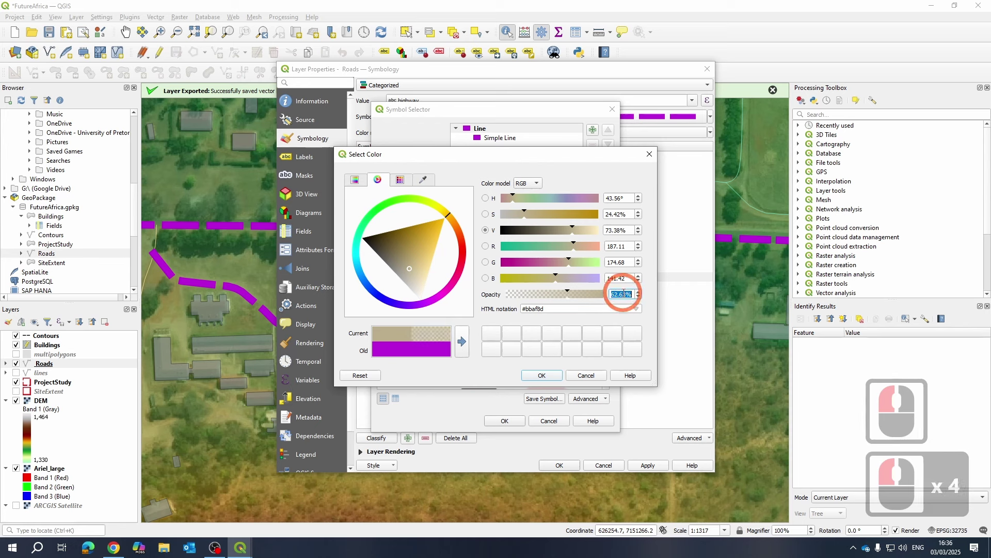
{"action": "type", "text": "50"}
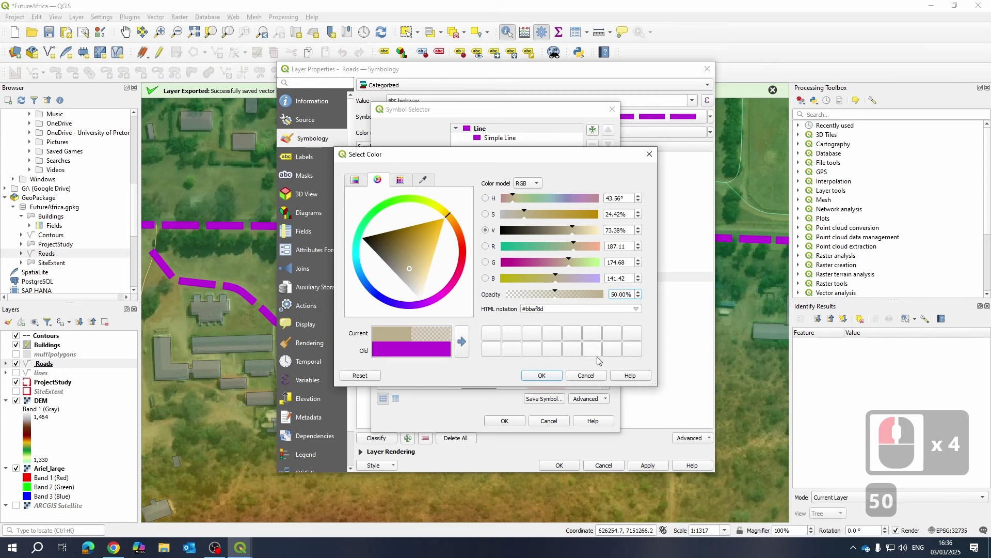
{"action": "left_click", "coordinate": [543, 375]}
{"action": "left_click", "coordinate": [648, 466]}
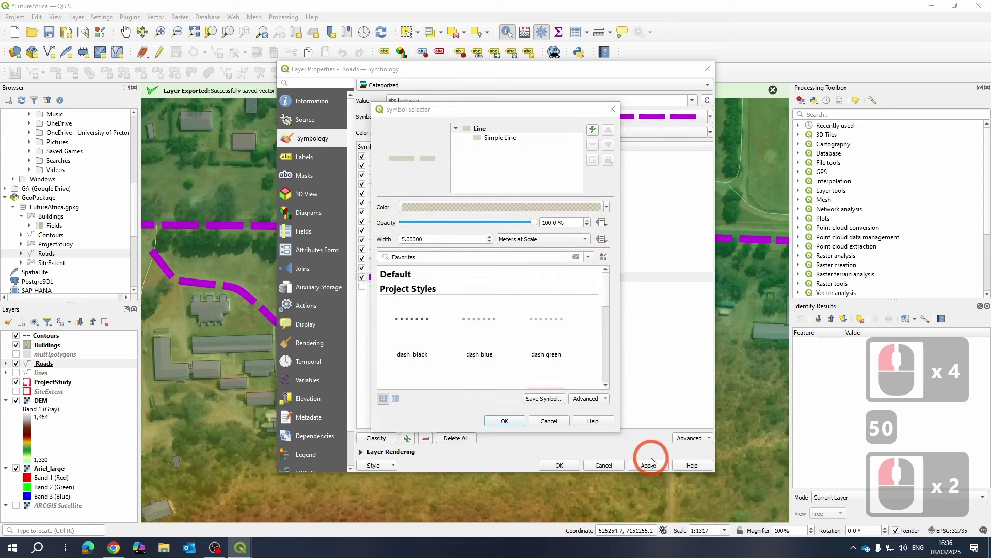
{"action": "left_click", "coordinate": [505, 420]}
{"action": "left_click", "coordinate": [649, 465]}
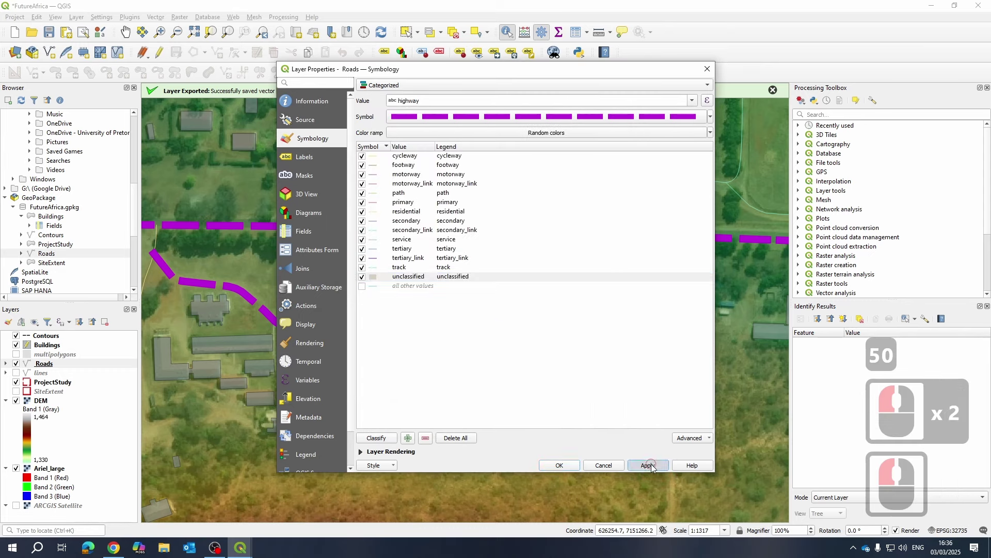
{"action": "left_click", "coordinate": [572, 467]}
- Examine the restyled dashed roads around South Street on the map at several scales
{"action": "scroll", "coordinate": [448, 248], "scroll_direction": "down", "scroll_amount": 2}
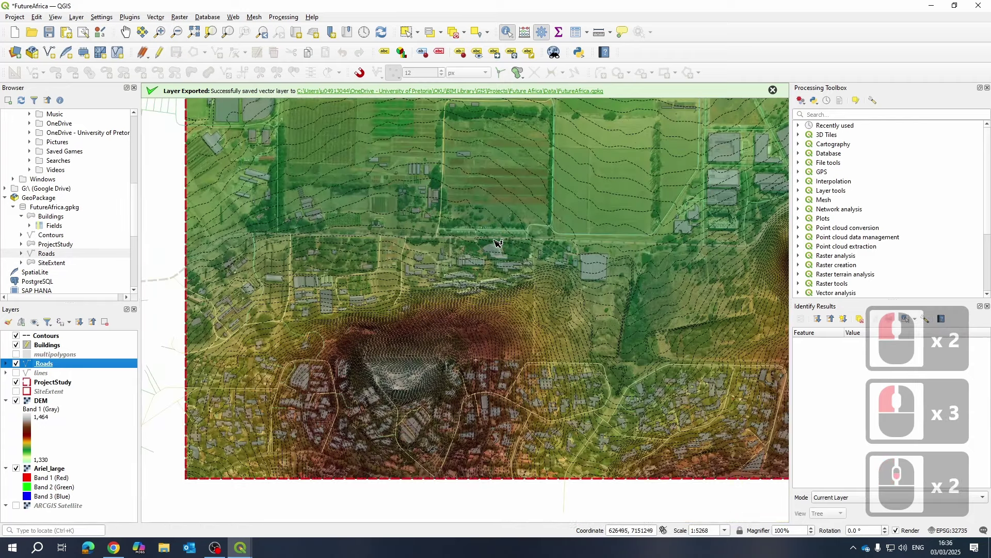
{"action": "scroll", "coordinate": [448, 248], "scroll_direction": "up", "scroll_amount": 2}
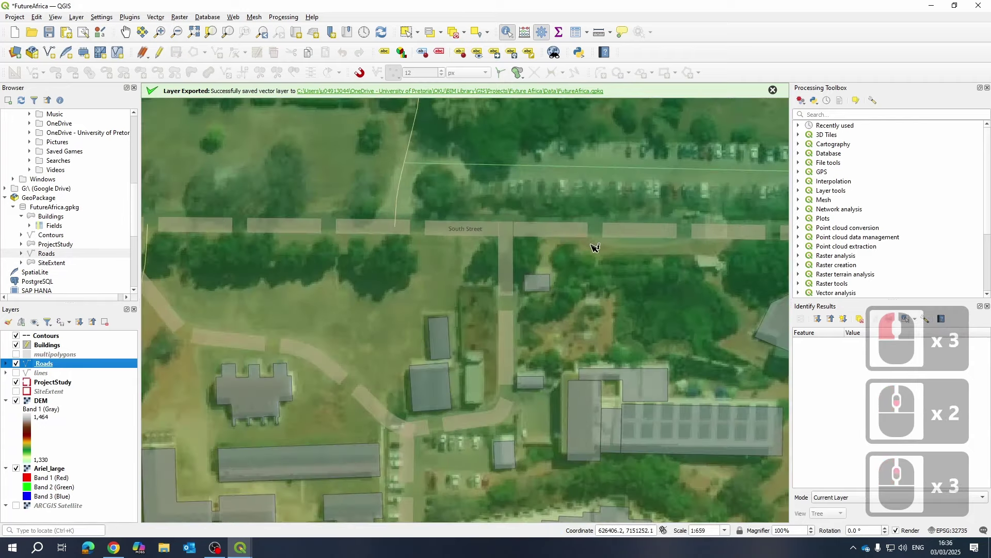
{"action": "scroll", "coordinate": [525, 230], "scroll_direction": "down", "scroll_amount": 2}
{"action": "scroll", "coordinate": [443, 332], "scroll_direction": "up", "scroll_amount": 2}
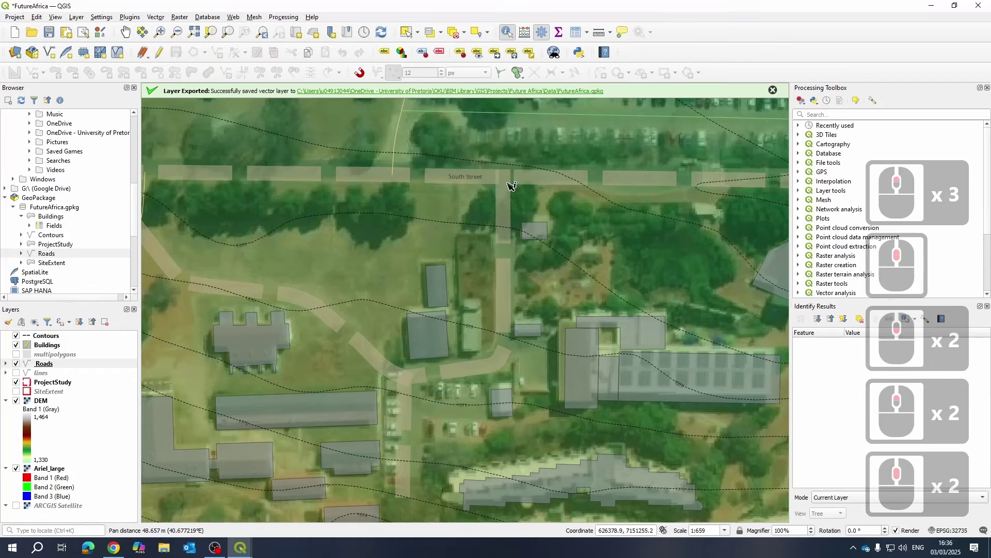
{"action": "scroll", "coordinate": [409, 401], "scroll_direction": "down", "scroll_amount": 1}
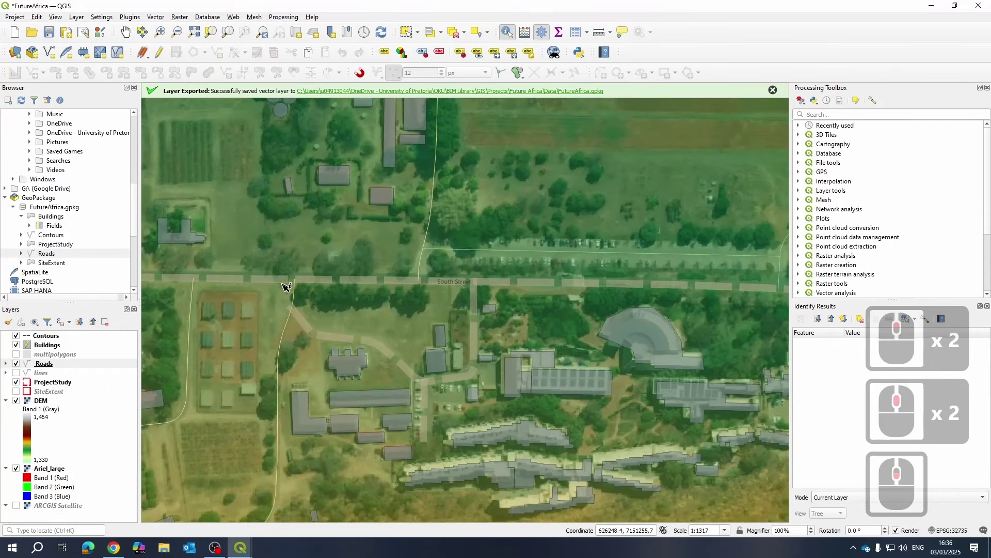
{"action": "scroll", "coordinate": [286, 287], "scroll_direction": "down", "scroll_amount": 2}
{"action": "scroll", "coordinate": [564, 283], "scroll_direction": "up", "scroll_amount": 1}
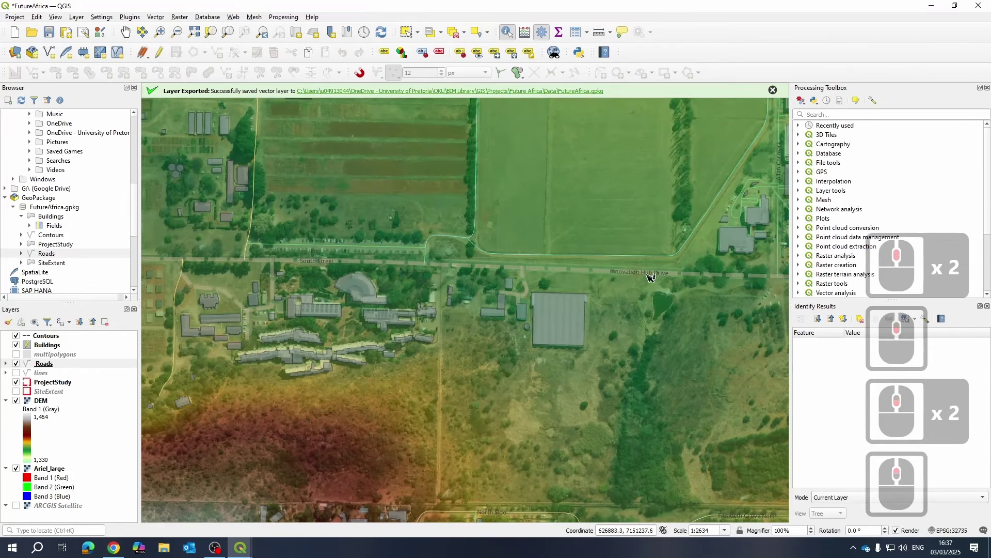
{"action": "right_click", "coordinate": [46, 255]}
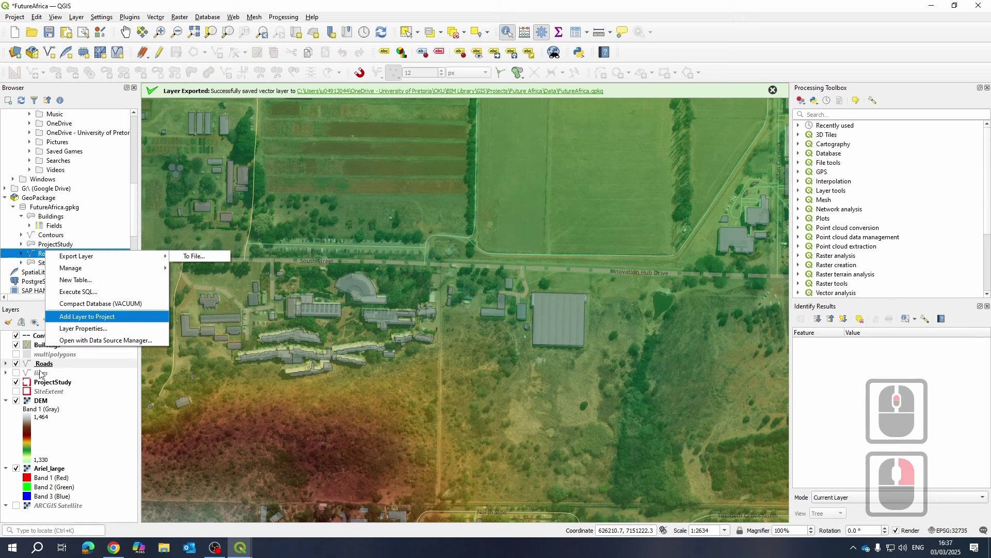
{"action": "right_click", "coordinate": [42, 364]}
{"action": "left_click", "coordinate": [715, 398]}
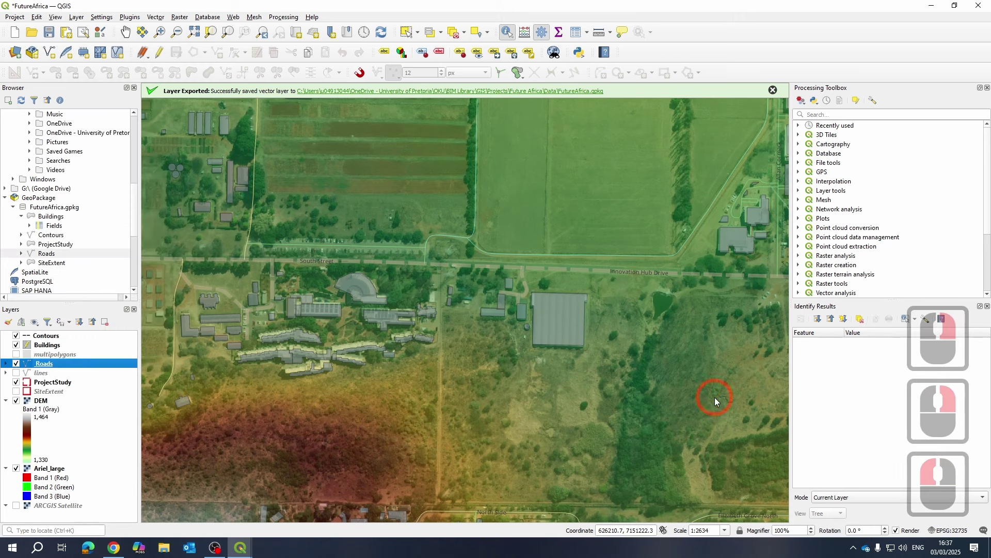
- Change the unclassified road symbol's stroke style in the Roads layer to Solid Line and apply it to the map
{"action": "double_click", "coordinate": [74, 364]}
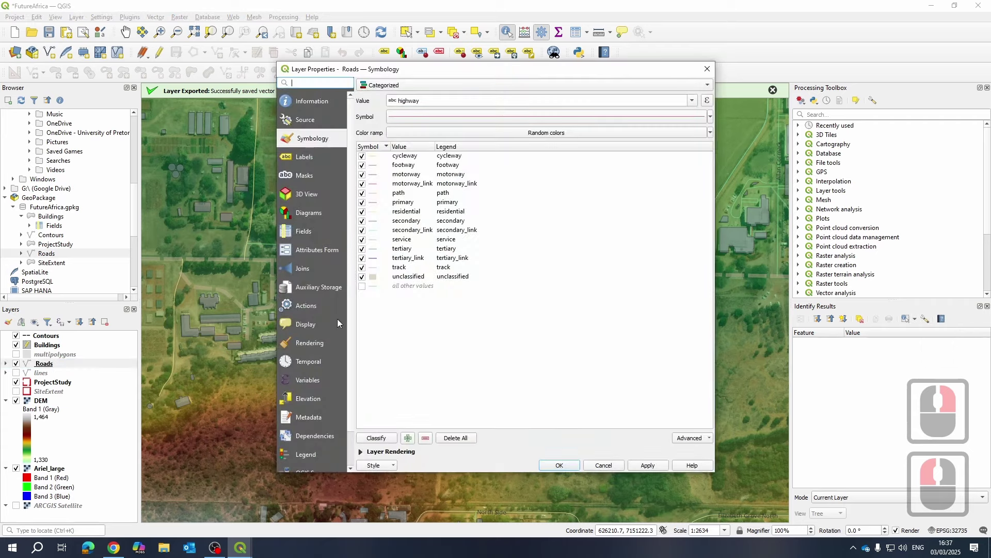
{"action": "left_click", "coordinate": [416, 277]}
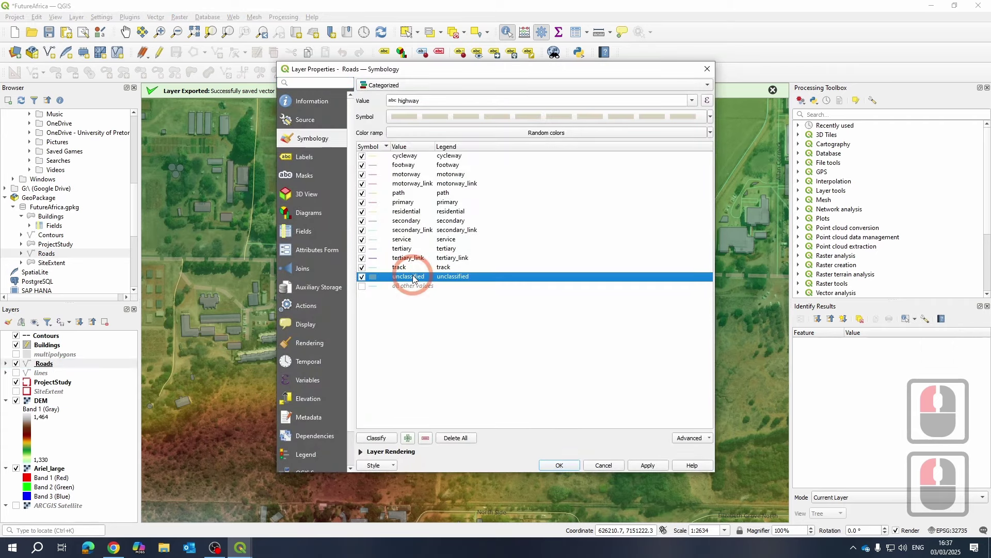
{"action": "double_click", "coordinate": [483, 116]}
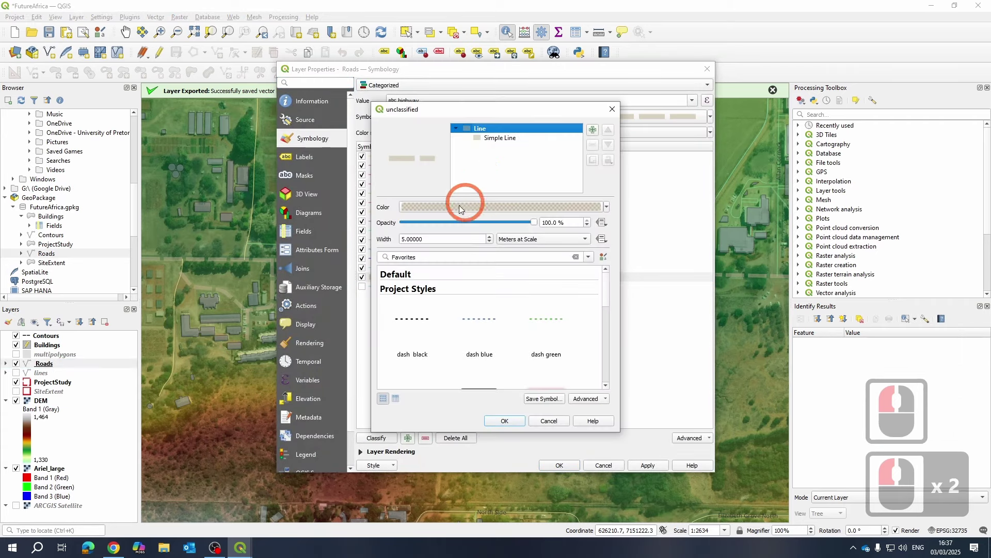
{"action": "left_click", "coordinate": [508, 139]}
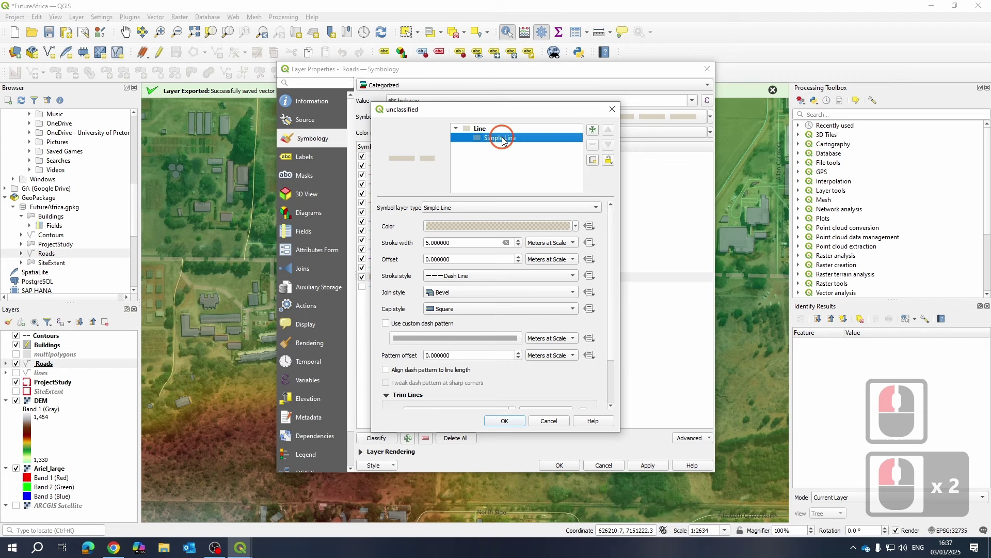
{"action": "left_click", "coordinate": [458, 274]}
{"action": "left_click", "coordinate": [457, 266]}
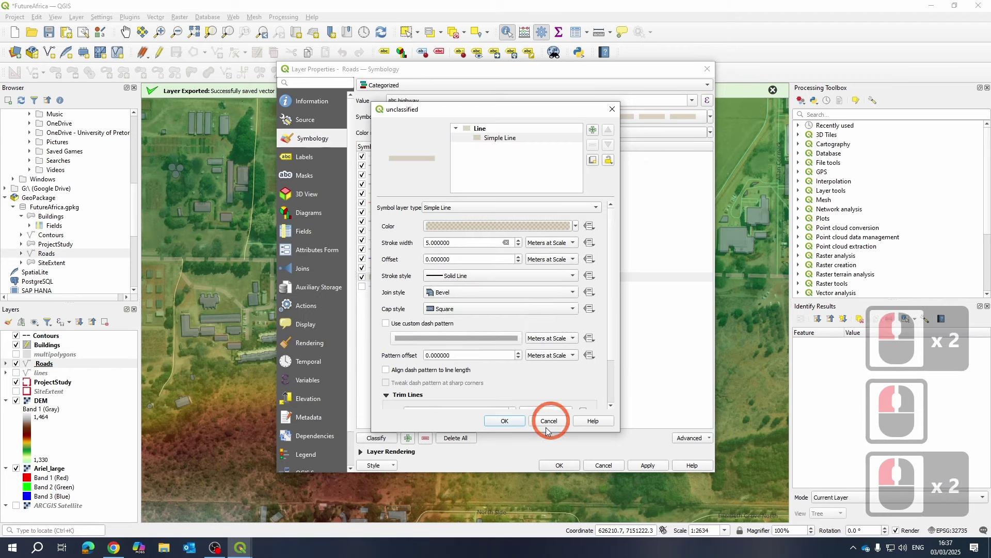
{"action": "left_click", "coordinate": [504, 421]}
{"action": "left_click", "coordinate": [646, 466]}
{"action": "left_click", "coordinate": [643, 468]}
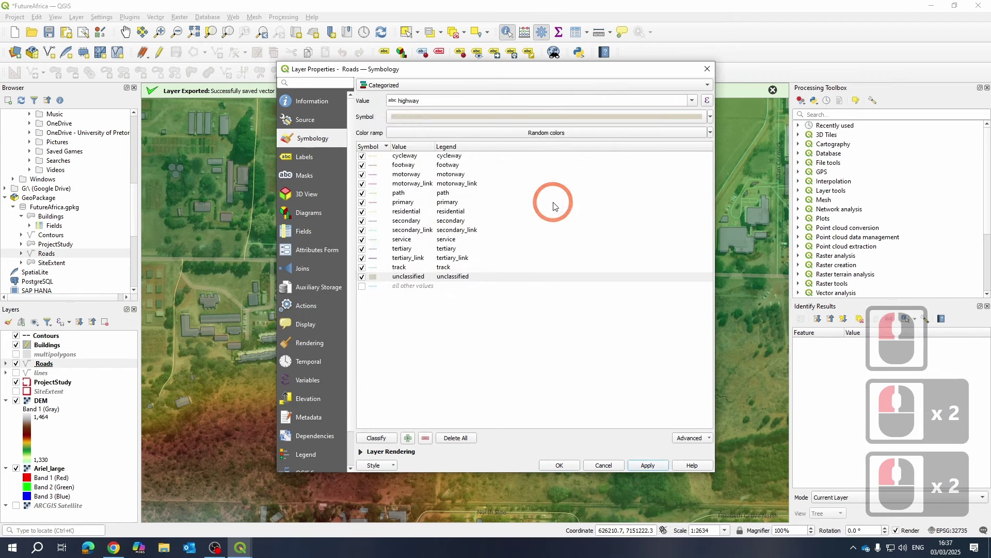
- Change the primary road symbol's colour to grey, #6c6c6c, and save that grey as a custom colour
{"action": "left_click", "coordinate": [428, 202]}
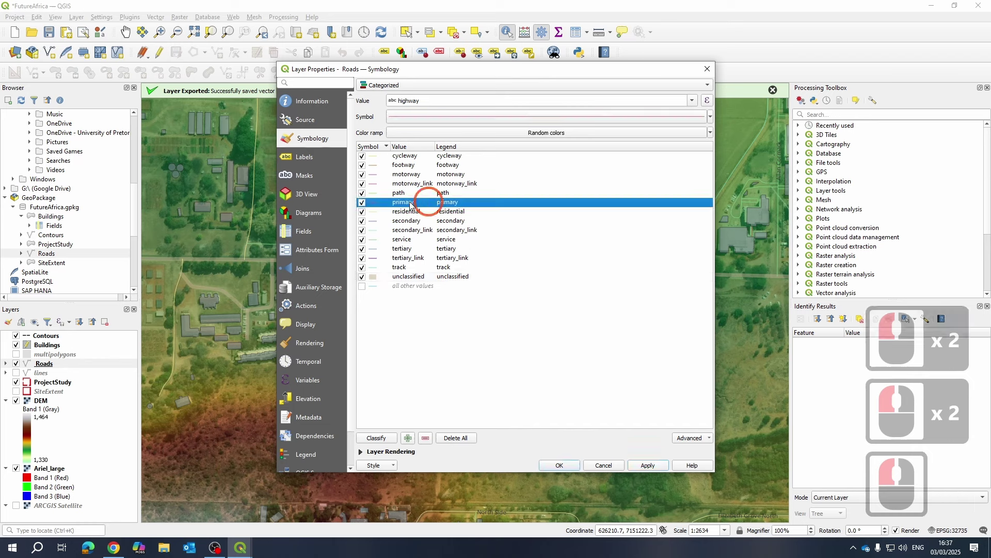
{"action": "double_click", "coordinate": [380, 205]}
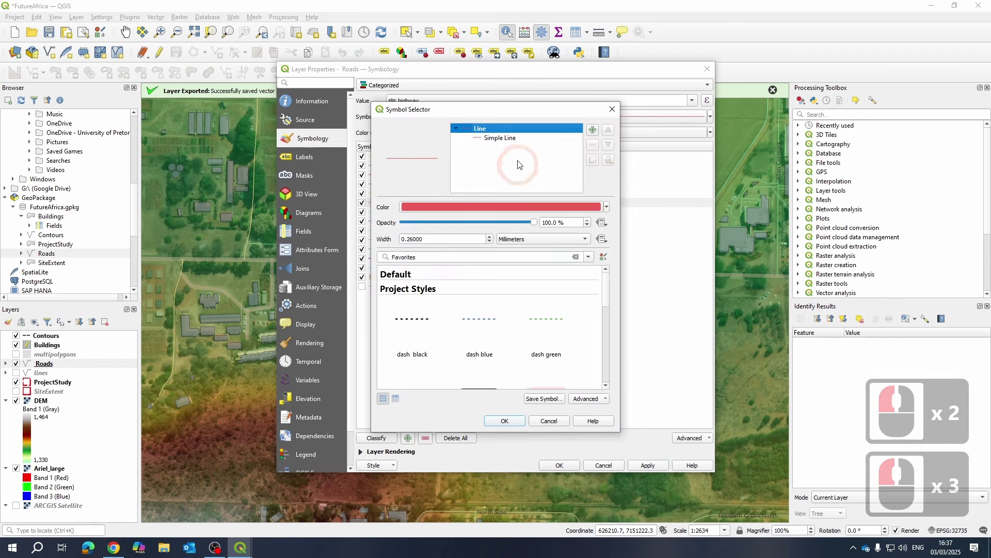
{"action": "left_click", "coordinate": [493, 207]}
{"action": "left_click_drag", "start_coordinate": [413, 260], "coordinate": [385, 247]}
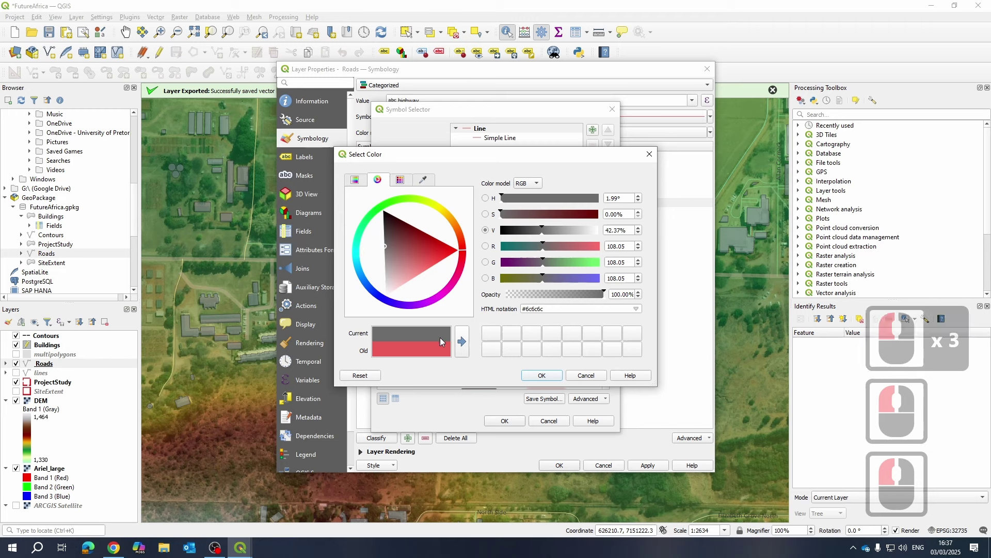
{"action": "left_click", "coordinate": [462, 340]}
{"action": "left_click", "coordinate": [542, 376]}
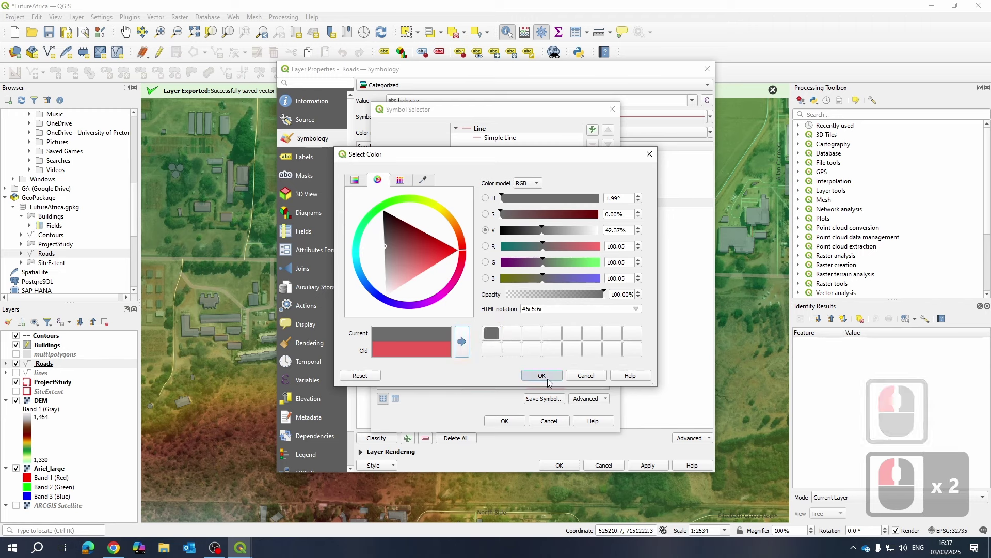
- Set the primary road symbol's width to 7 Meters at Scale
{"action": "left_click", "coordinate": [550, 237]}
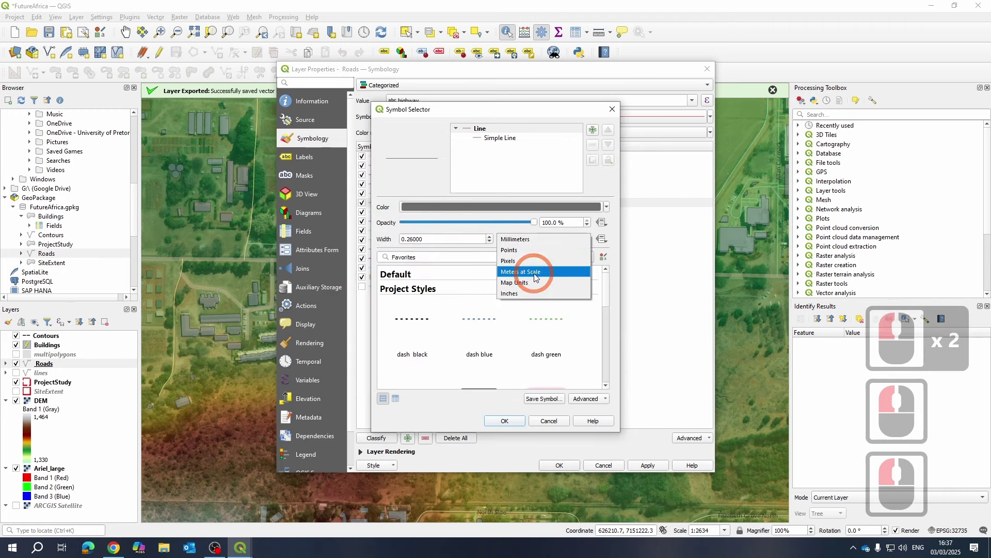
{"action": "left_click", "coordinate": [579, 275]}
{"action": "double_click", "coordinate": [434, 238]}
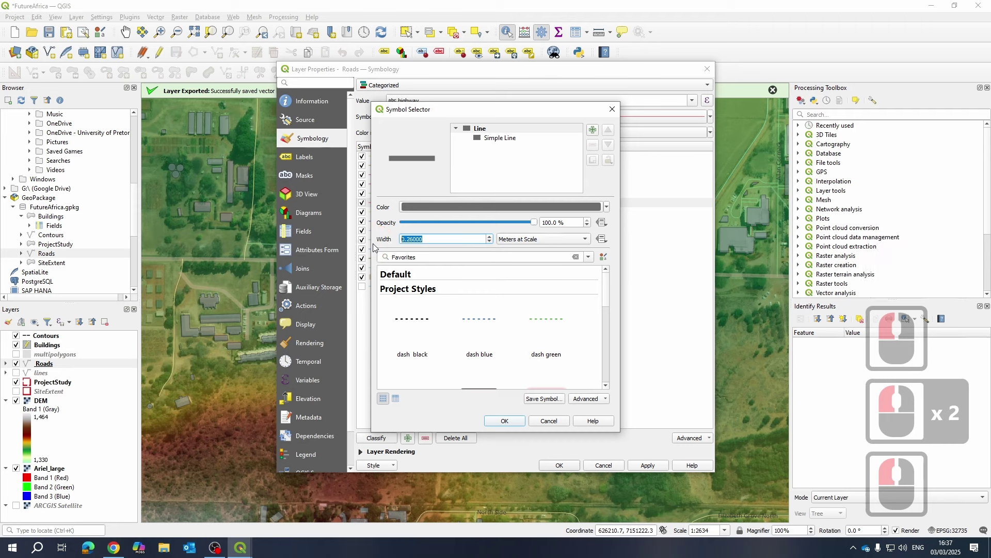
{"action": "type", "text": "7"}
{"action": "left_click", "coordinate": [514, 133]}
{"action": "left_click", "coordinate": [514, 130]}
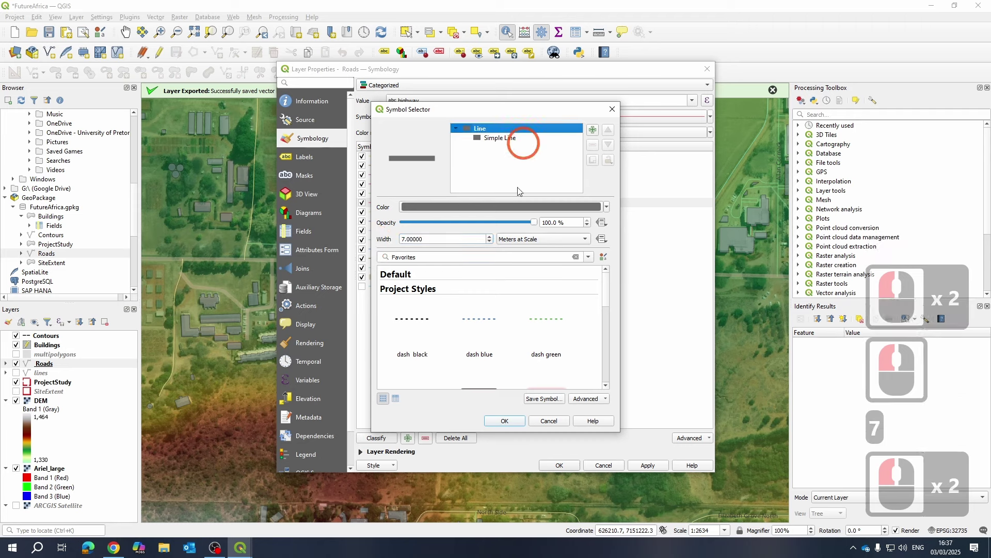
- Add a second simple line layer above the grey line in the primary road symbol and colour it white, #ffffff
{"action": "left_click", "coordinate": [592, 130]}
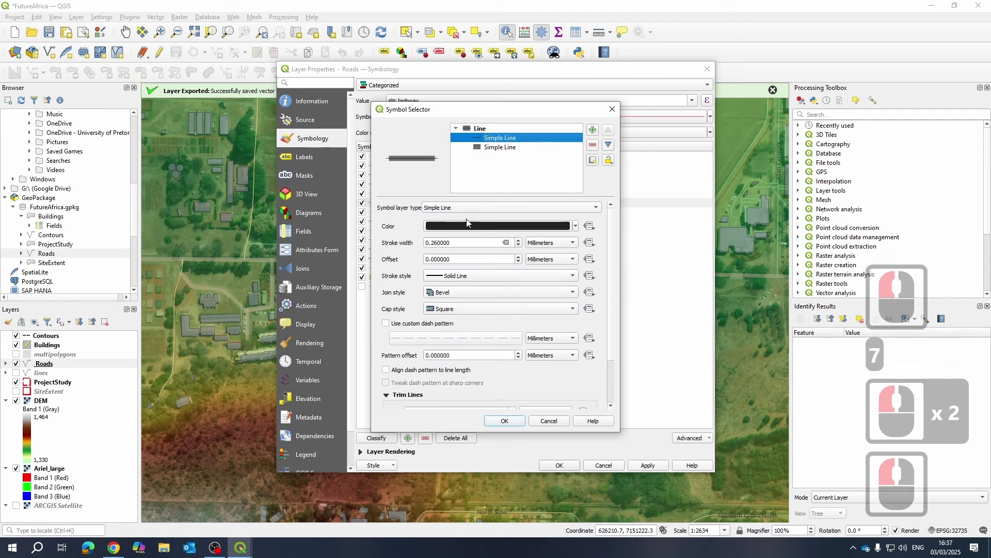
{"action": "left_click", "coordinate": [459, 224]}
{"action": "left_click_drag", "start_coordinate": [427, 284], "coordinate": [354, 337]}
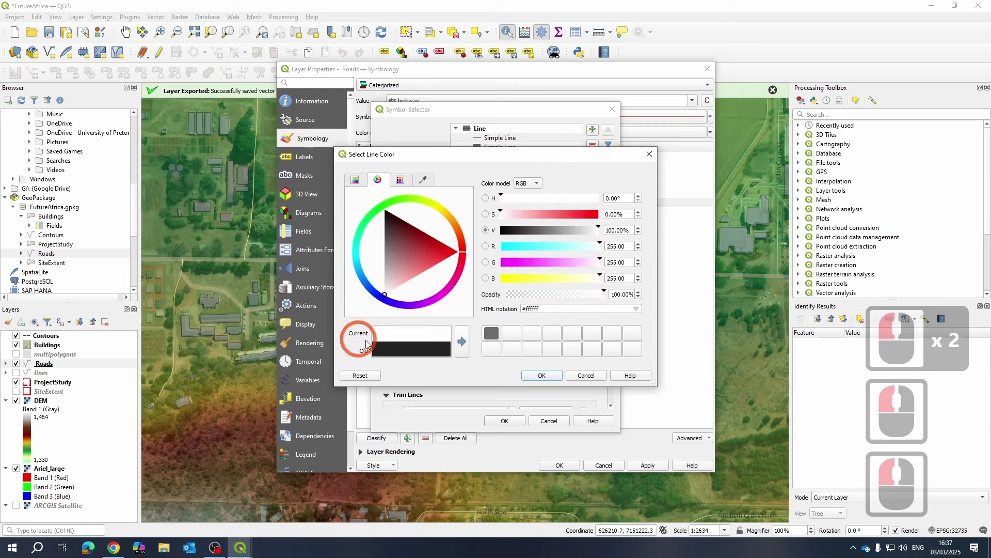
{"action": "left_click", "coordinate": [541, 376]}
{"action": "left_click", "coordinate": [464, 197]}
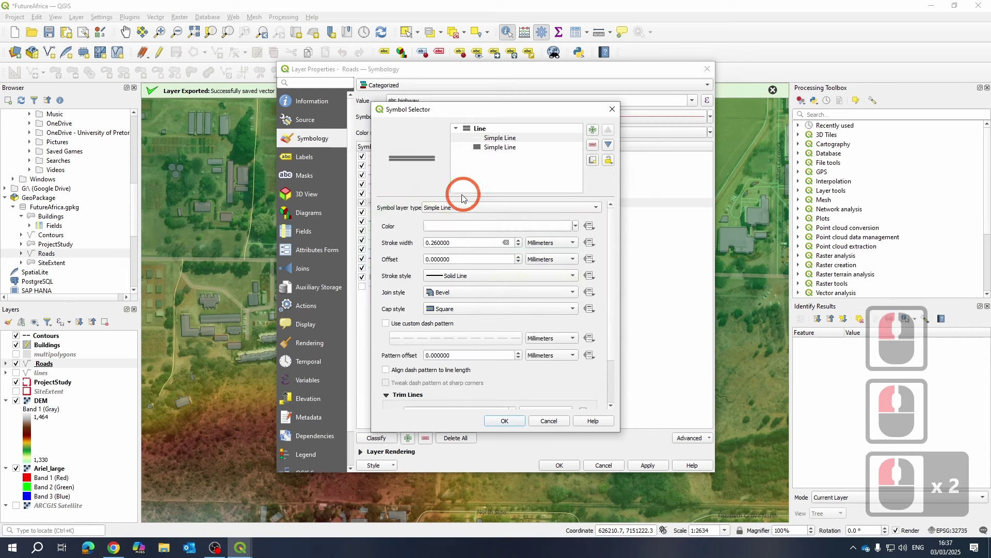
- Give the white line a 0.16 Meters at Scale stroke width and Dash Line style, and apply the symbology to the Roads layer
{"action": "left_click", "coordinate": [564, 246]}
{"action": "left_click", "coordinate": [550, 274]}
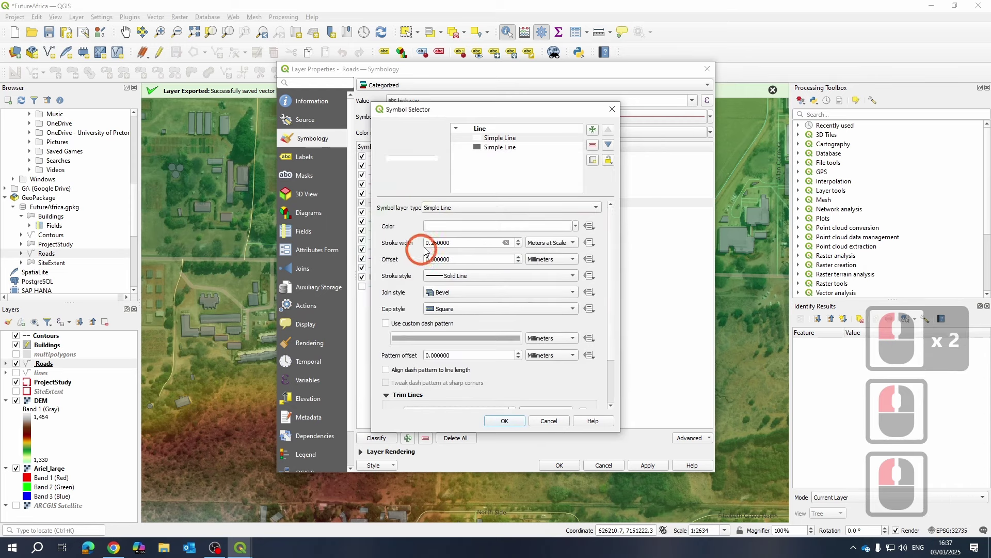
{"action": "left_click_drag", "start_coordinate": [452, 243], "coordinate": [439, 246]}
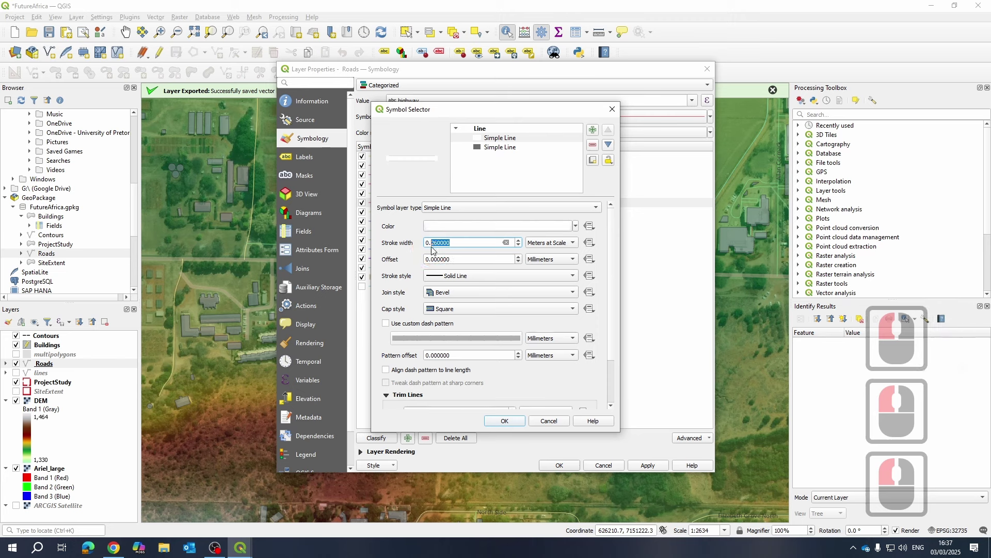
{"action": "type", "text": "16"}
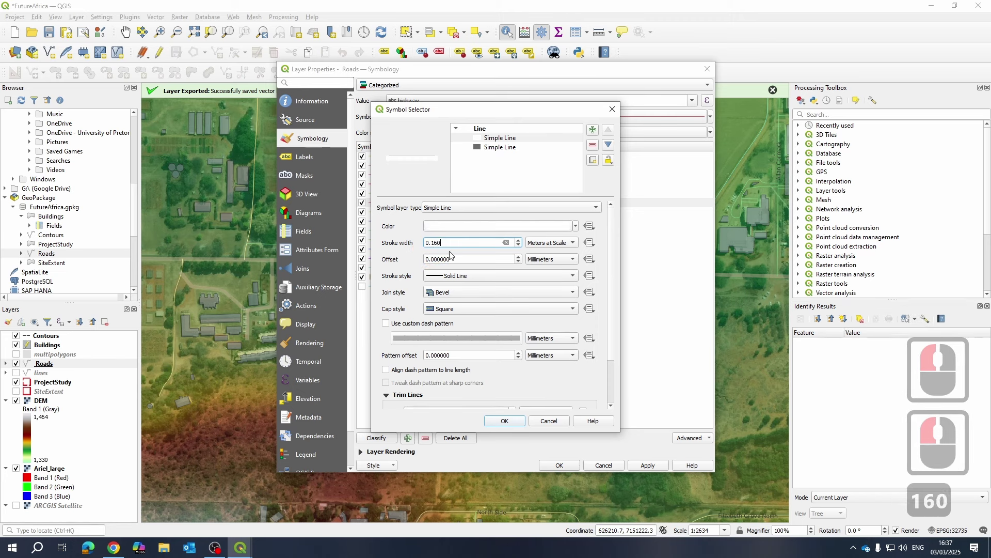
{"action": "left_click", "coordinate": [456, 277]}
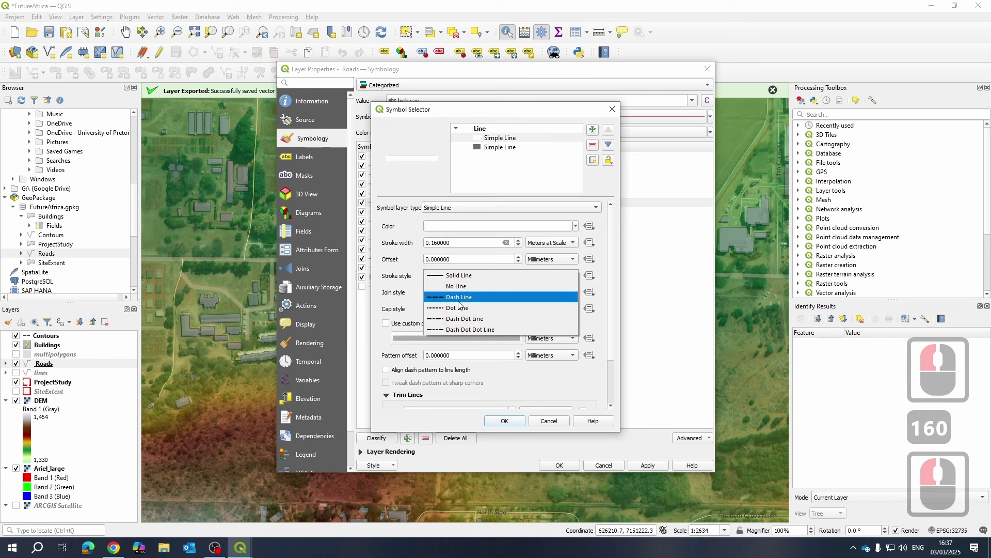
{"action": "left_click", "coordinate": [465, 299]}
{"action": "left_click", "coordinate": [504, 421]}
{"action": "double_click", "coordinate": [652, 465]}
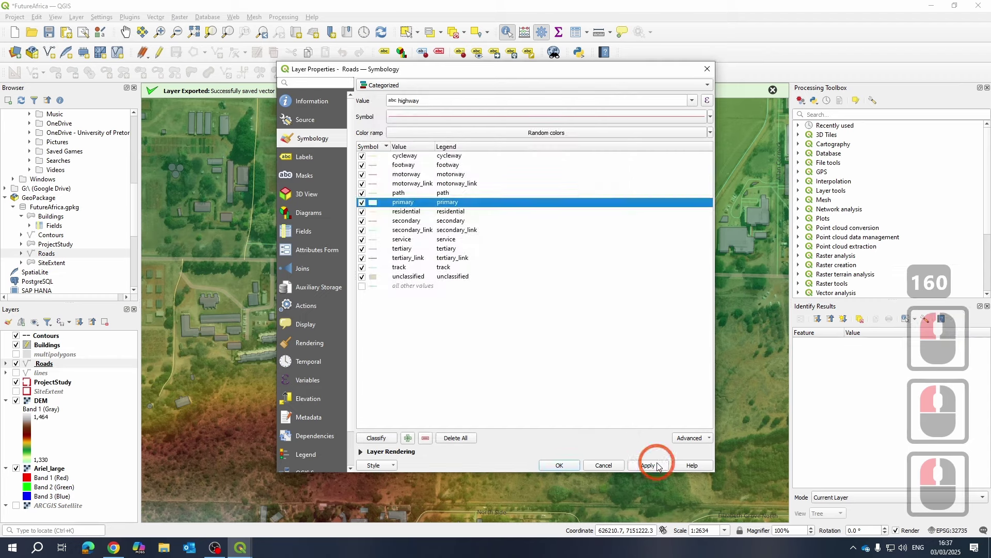
{"action": "left_click", "coordinate": [559, 464]}
- Examine the restyled roads across the study area and identify the straight east-west street in the south-western residential area
{"action": "scroll", "coordinate": [488, 265], "scroll_direction": "down", "scroll_amount": 1}
{"action": "scroll", "coordinate": [491, 266], "scroll_direction": "down", "scroll_amount": 1}
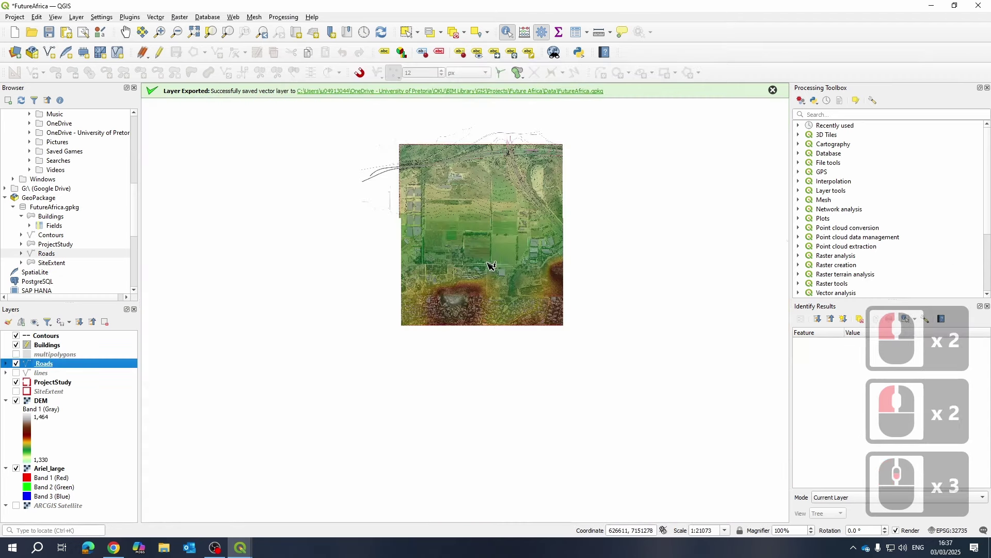
{"action": "scroll", "coordinate": [542, 171], "scroll_direction": "up", "scroll_amount": 3}
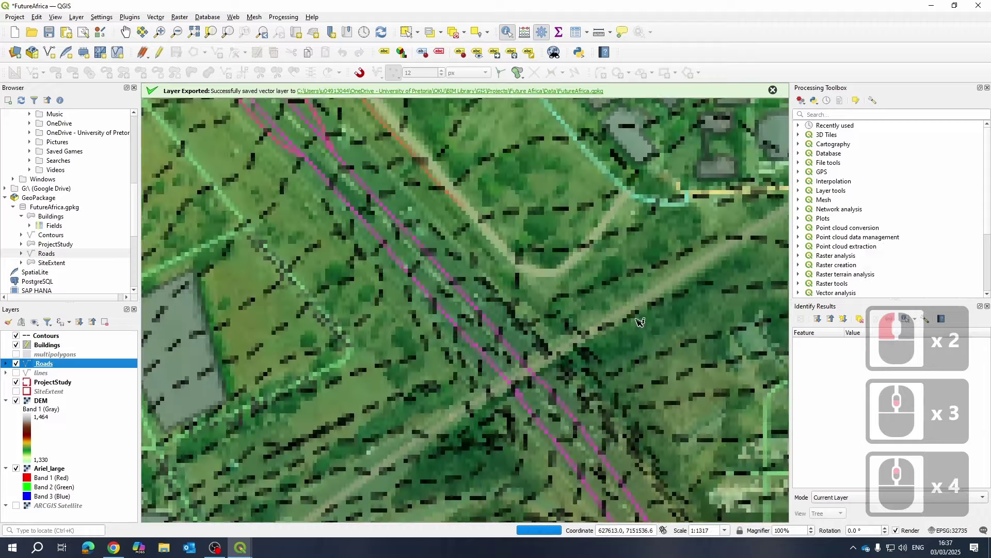
{"action": "scroll", "coordinate": [640, 316], "scroll_direction": "down", "scroll_amount": 2}
{"action": "left_click_drag", "start_coordinate": [386, 375], "coordinate": [555, 322]}
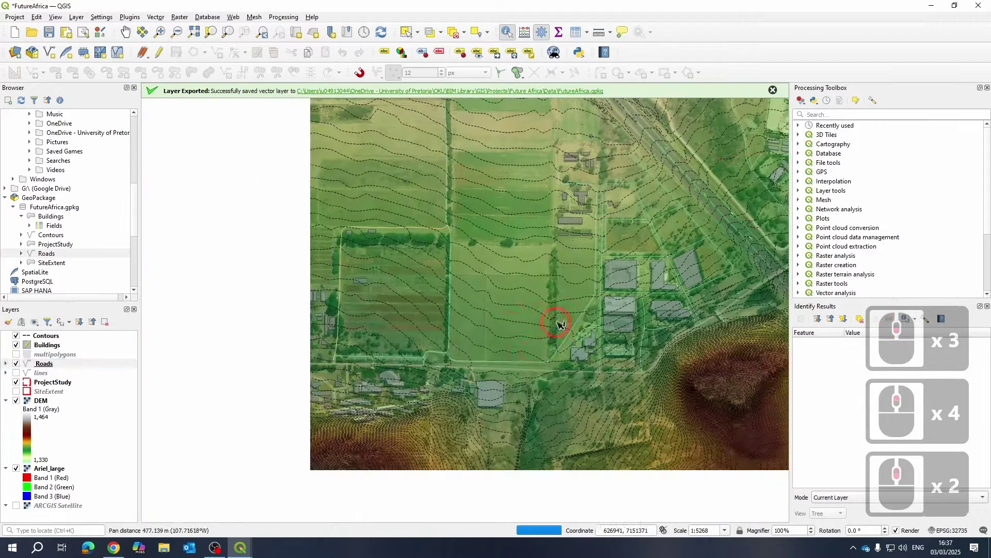
{"action": "left_click_drag", "start_coordinate": [320, 412], "coordinate": [549, 219]}
{"action": "scroll", "coordinate": [376, 324], "scroll_direction": "up", "scroll_amount": 2}
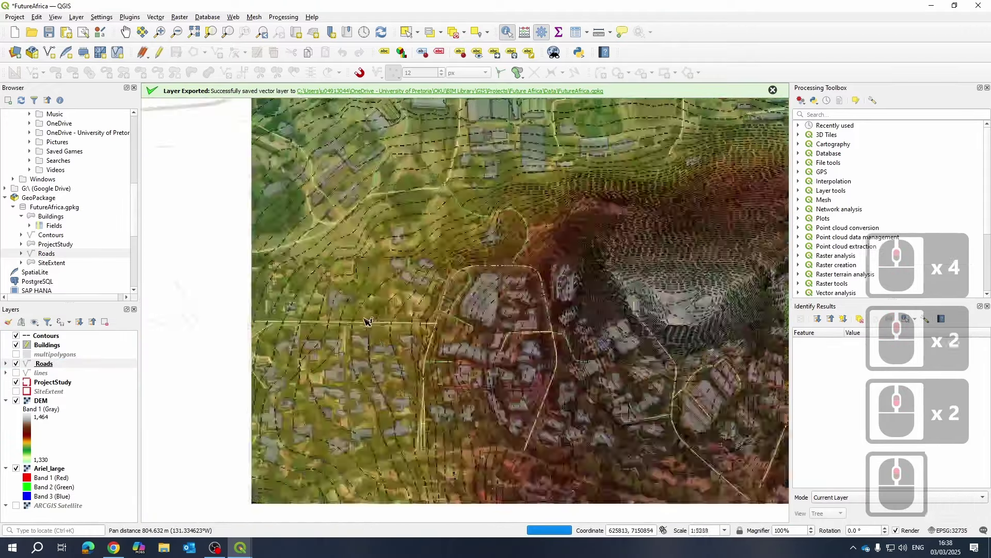
{"action": "left_click", "coordinate": [471, 329]}
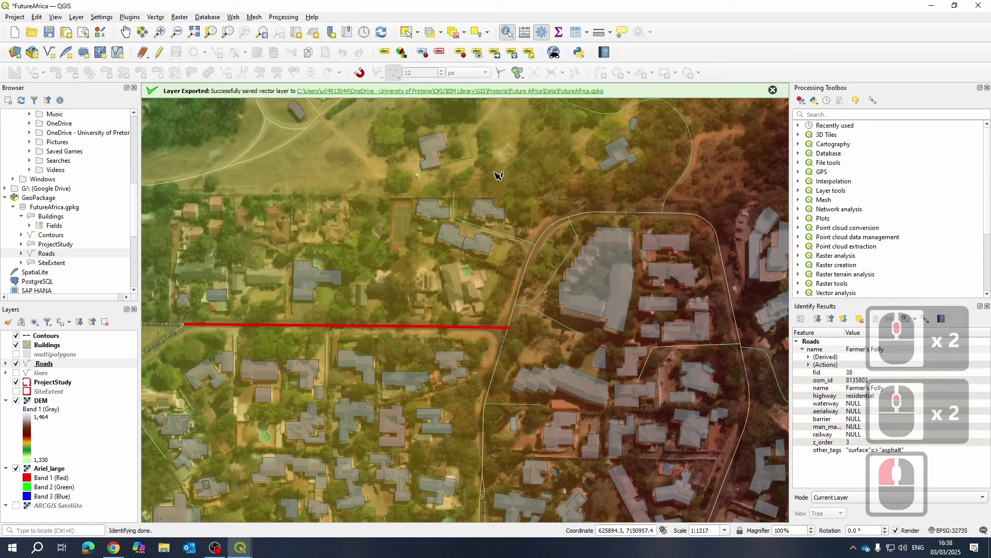
{"action": "left_click", "coordinate": [403, 316]}
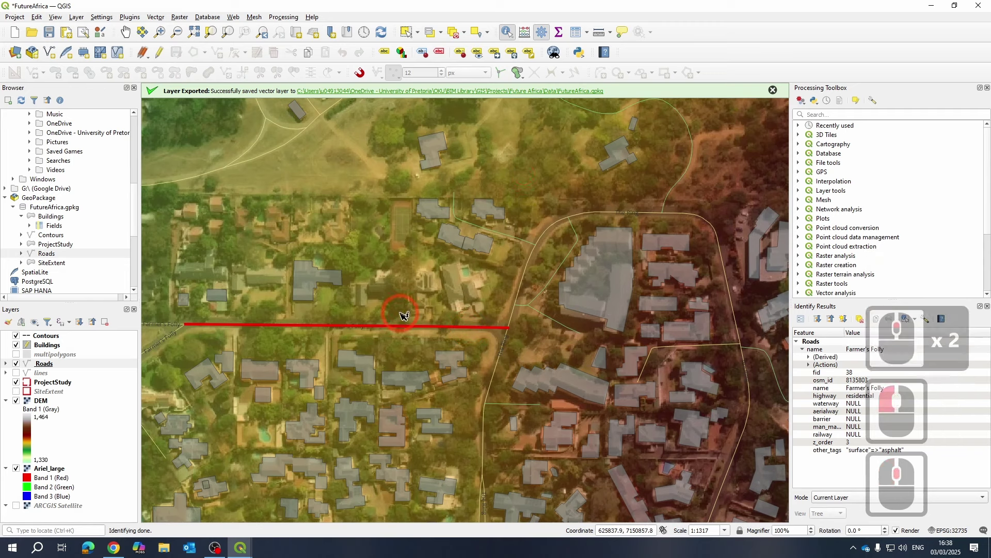
- Open the Roads layer's symbology and review the stroke settings of both simple lines in the primary category's symbol
{"action": "right_click", "coordinate": [44, 364]}
{"action": "left_click", "coordinate": [429, 348]}
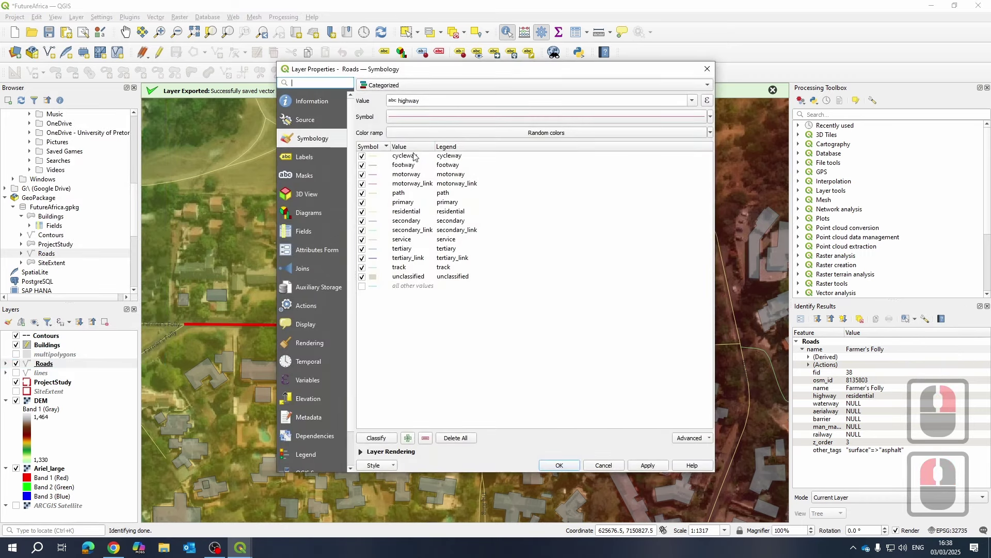
{"action": "left_click", "coordinate": [409, 203]}
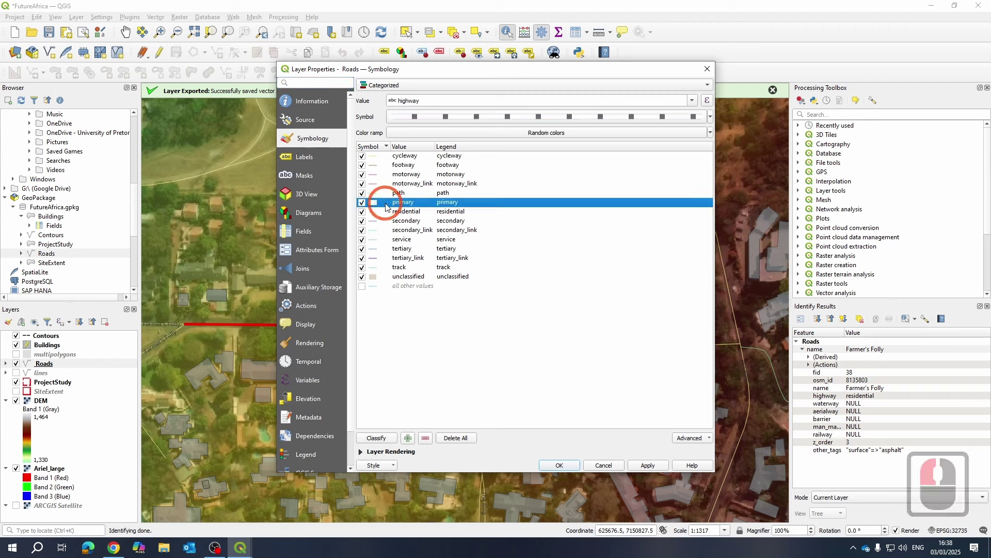
{"action": "left_click", "coordinate": [679, 117]}
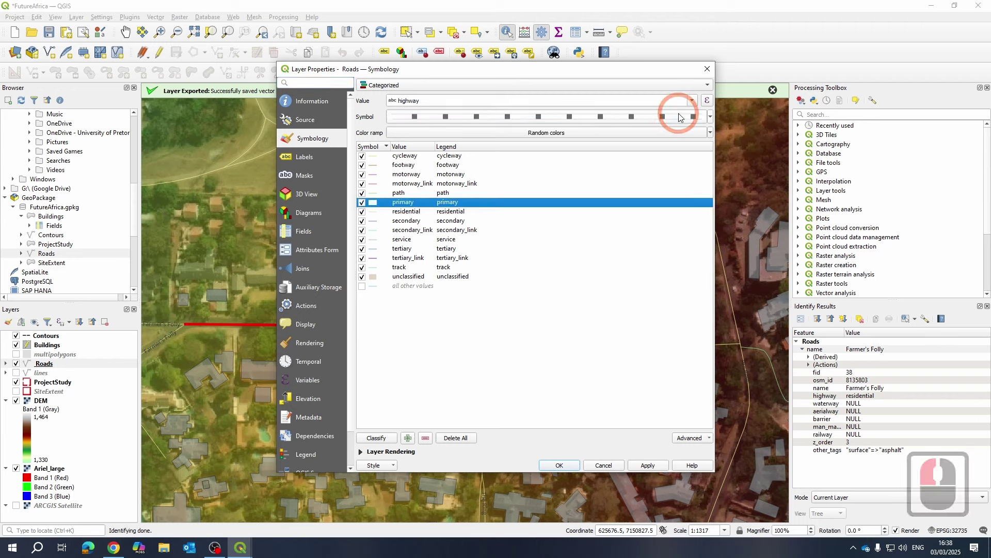
{"action": "left_click", "coordinate": [711, 118]}
{"action": "left_click", "coordinate": [710, 117]}
{"action": "left_click", "coordinate": [535, 116]}
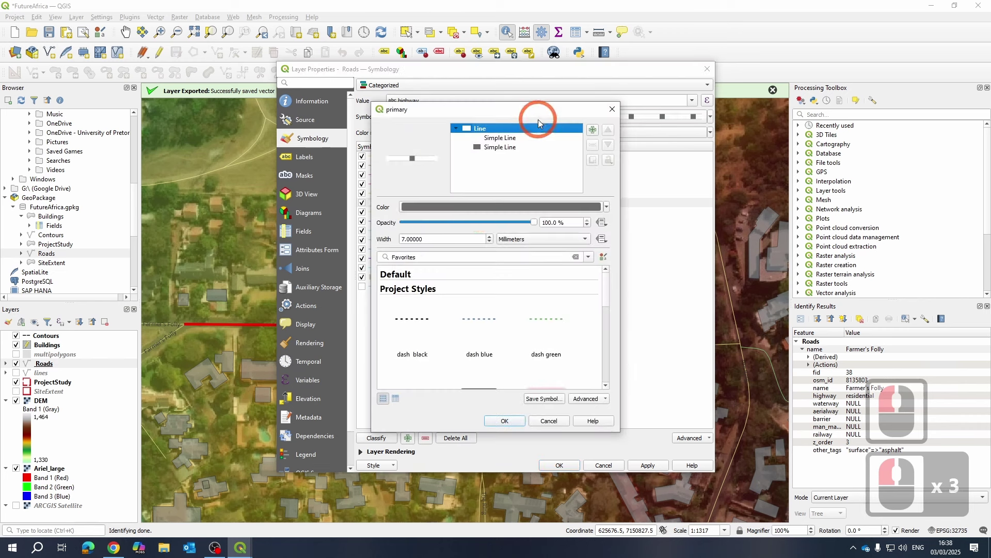
{"action": "left_click", "coordinate": [502, 148]}
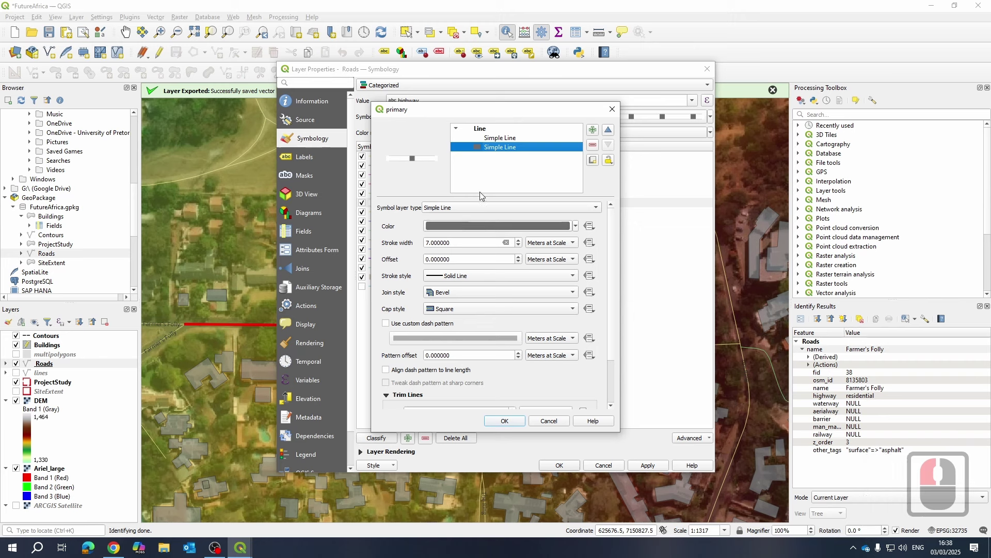
{"action": "left_click", "coordinate": [499, 137]}
{"action": "left_click", "coordinate": [463, 243]}
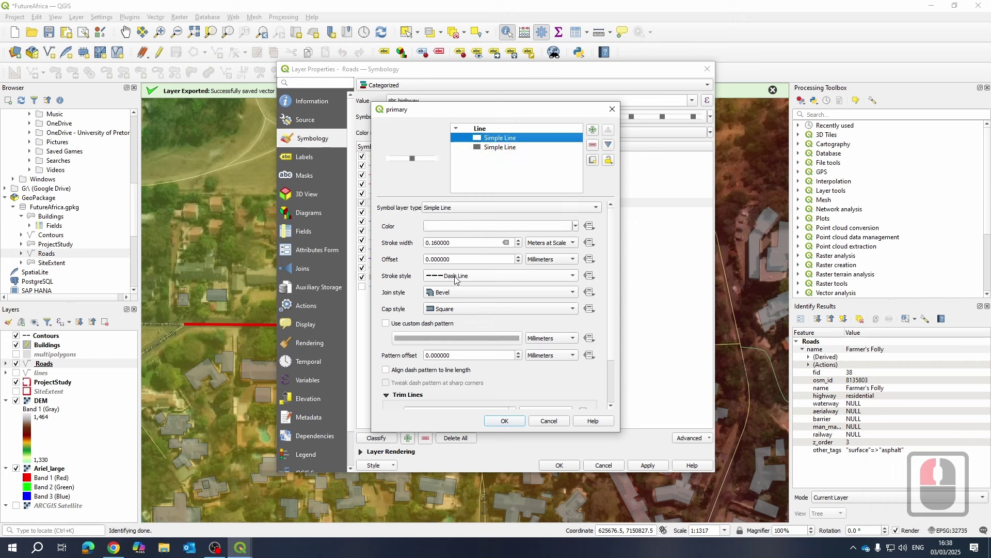
{"action": "triple_click", "coordinate": [465, 242]}
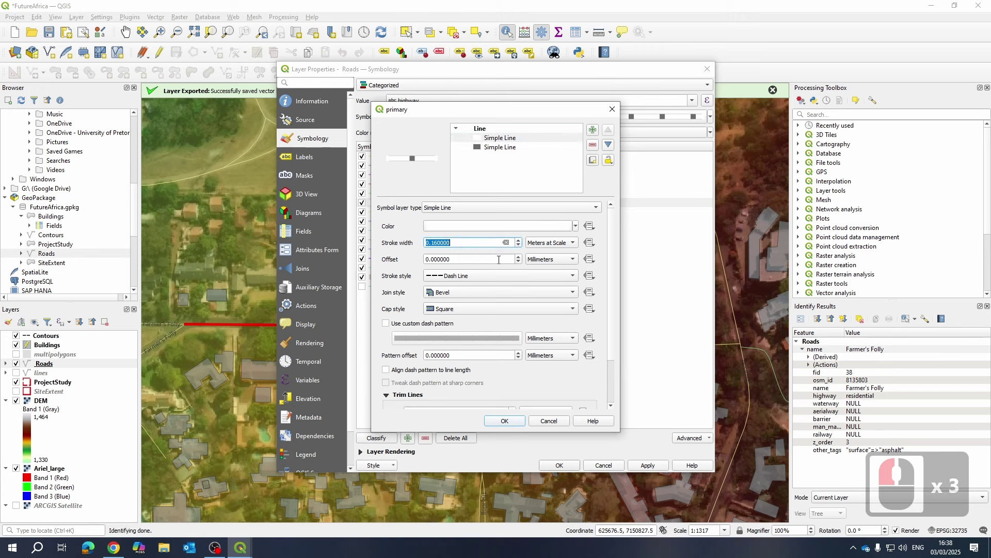
{"action": "left_click", "coordinate": [505, 421]}
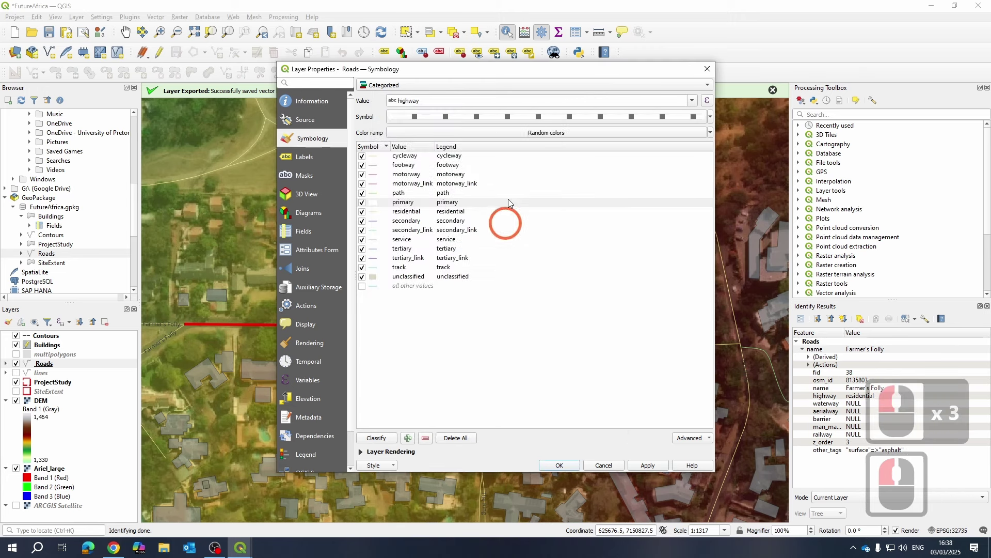
- Reopen the primary road symbol and check the white dashed line's stroke width, colour and remaining options
{"action": "double_click", "coordinate": [475, 117]}
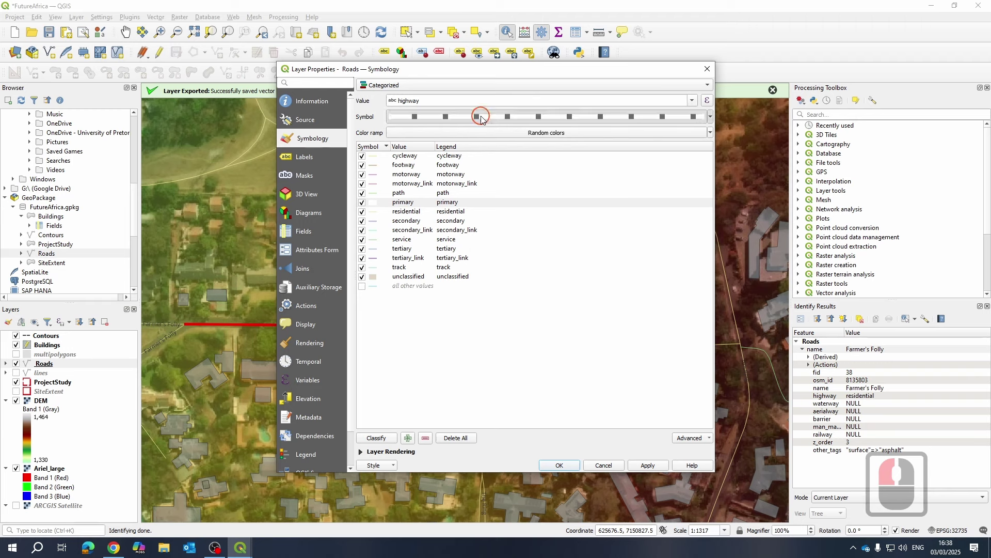
{"action": "left_click", "coordinate": [435, 208]}
{"action": "left_click", "coordinate": [487, 148]}
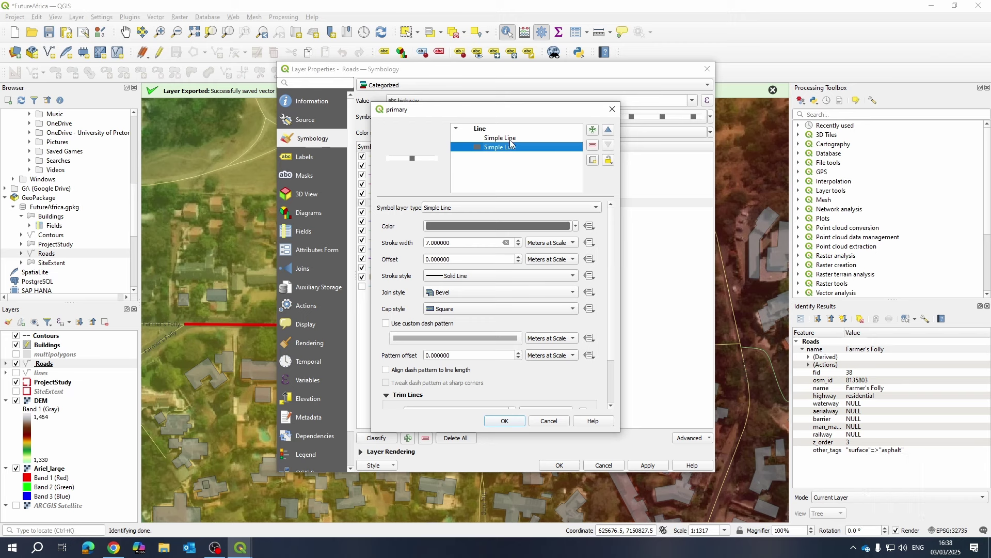
{"action": "left_click", "coordinate": [510, 138]}
{"action": "double_click", "coordinate": [496, 243]}
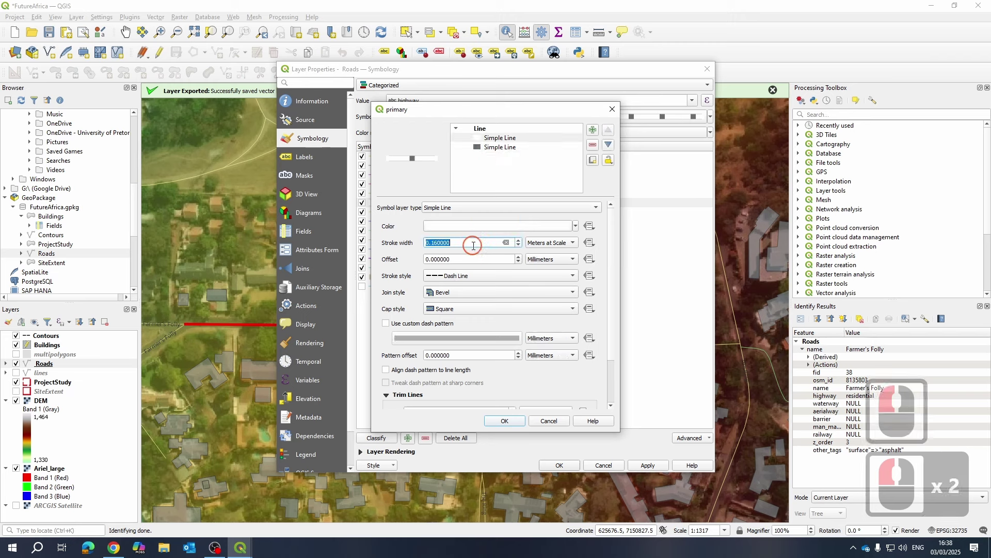
{"action": "left_click", "coordinate": [473, 246]}
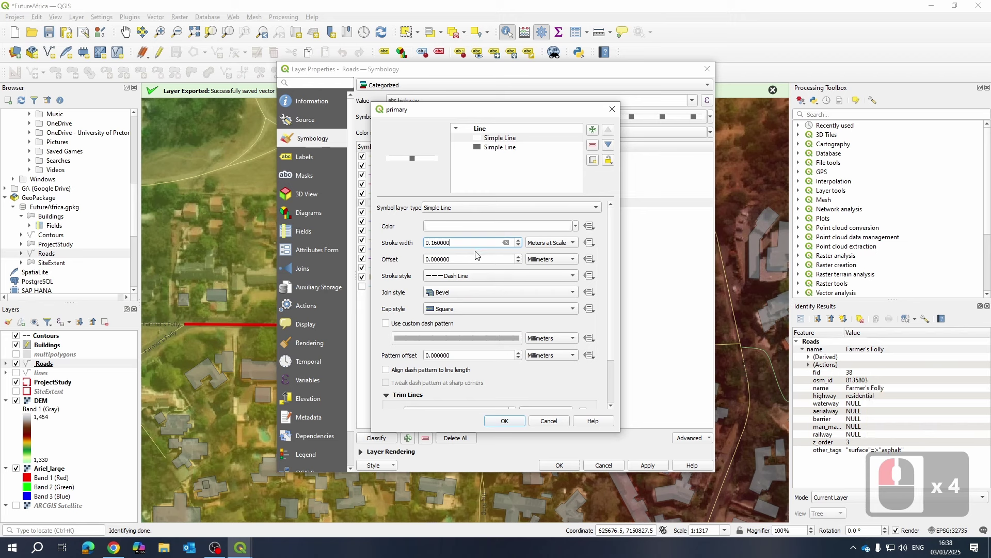
{"action": "left_click", "coordinate": [475, 227]}
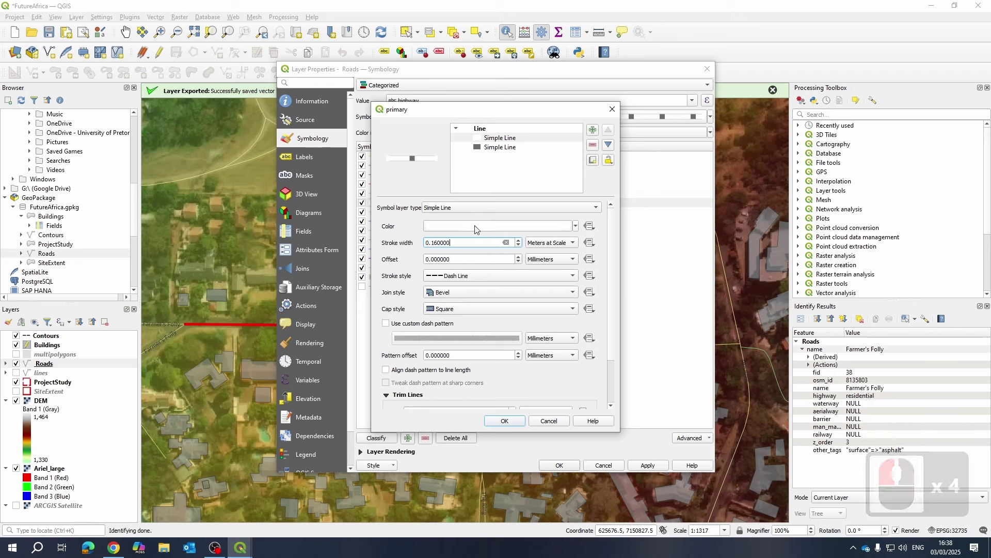
{"action": "left_click", "coordinate": [567, 417]}
{"action": "left_click", "coordinate": [540, 372]}
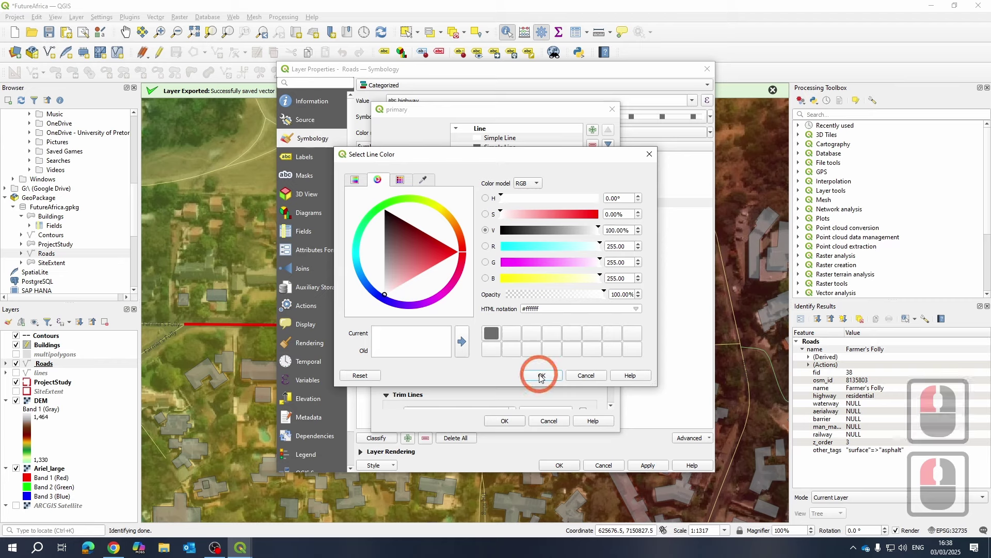
{"action": "left_click", "coordinate": [506, 422]}
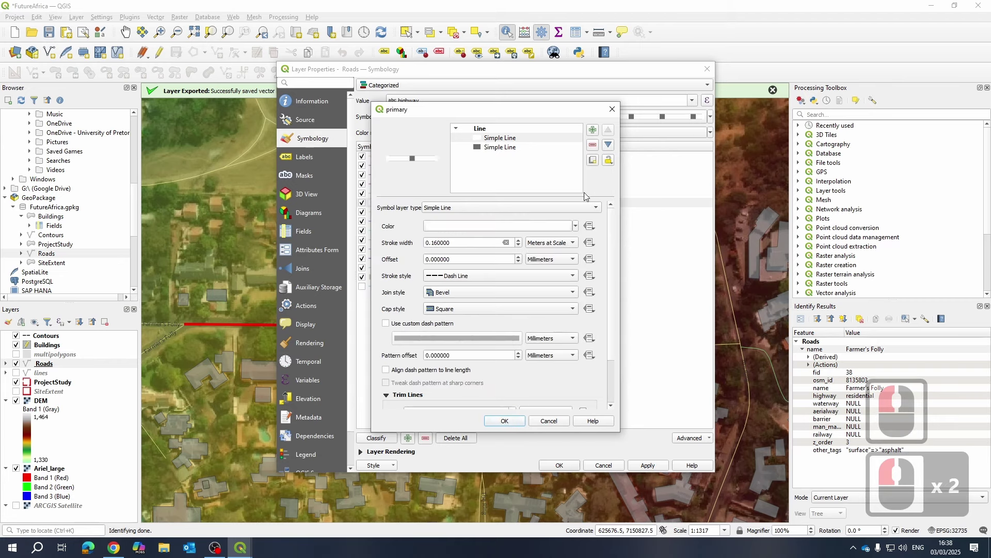
{"action": "left_click", "coordinate": [529, 178]}
{"action": "scroll", "coordinate": [567, 373], "scroll_direction": "down", "scroll_amount": 4}
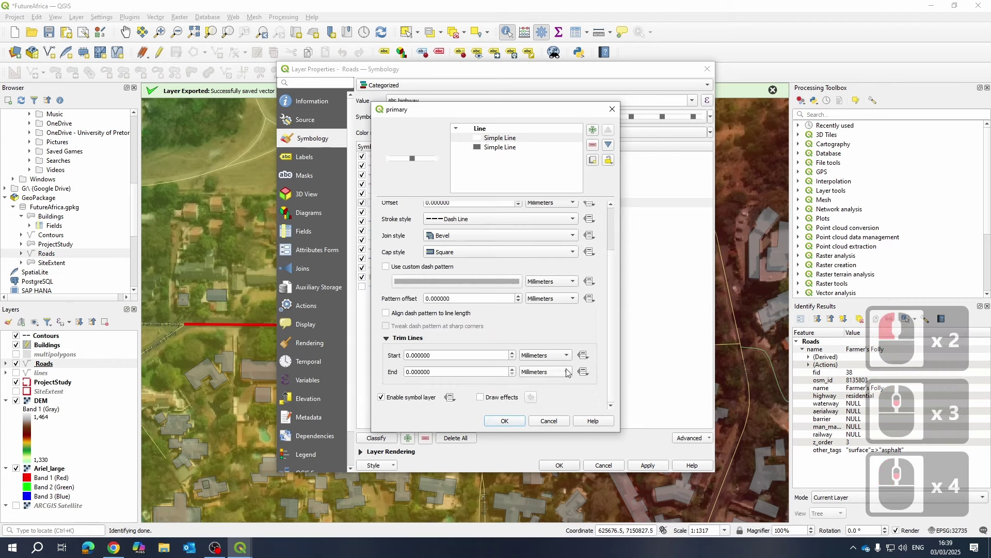
{"action": "left_click", "coordinate": [505, 420]}
- Copy the primary category's symbol onto the residential category and apply the symbology to the Roads layer
{"action": "left_click", "coordinate": [444, 191]}
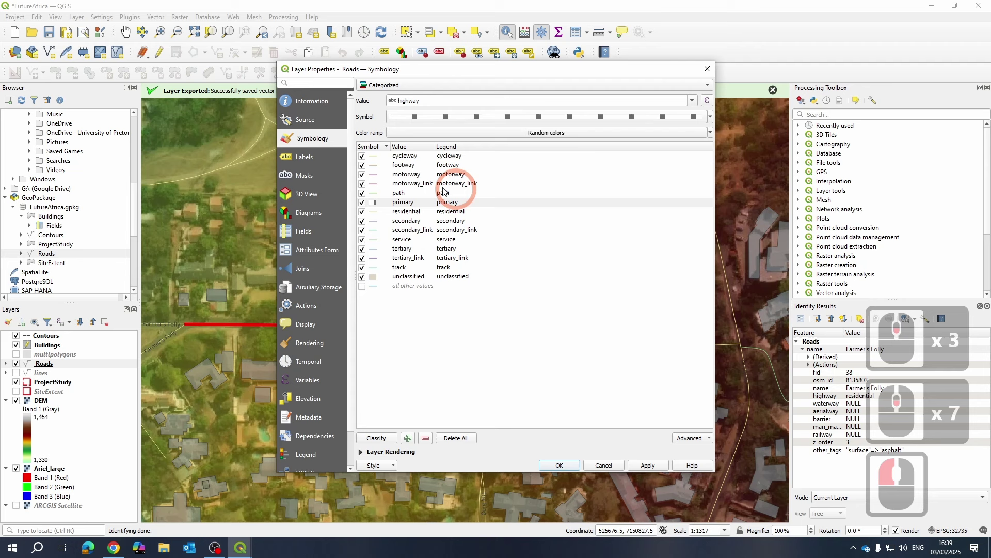
{"action": "left_click", "coordinate": [409, 205]}
{"action": "right_click", "coordinate": [409, 205]}
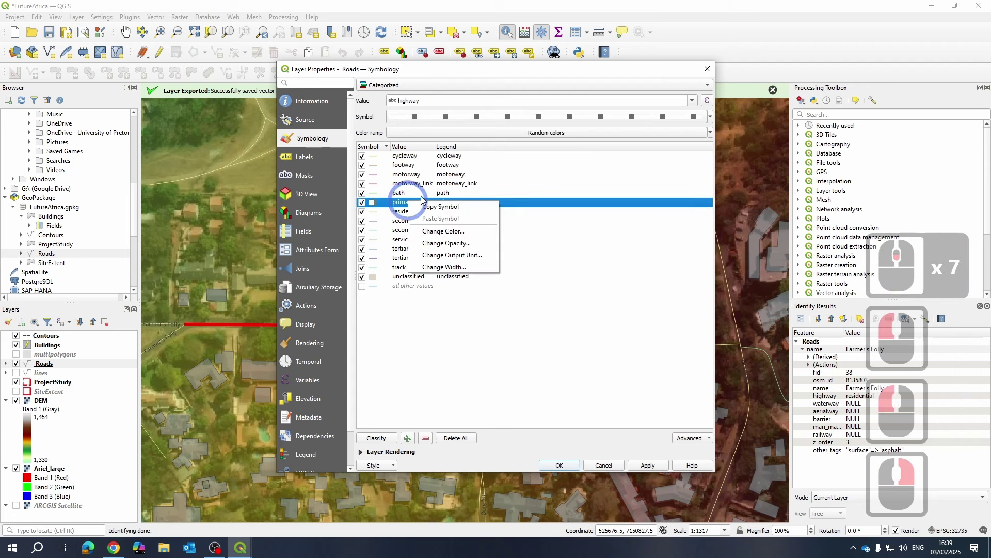
{"action": "left_click", "coordinate": [560, 250]}
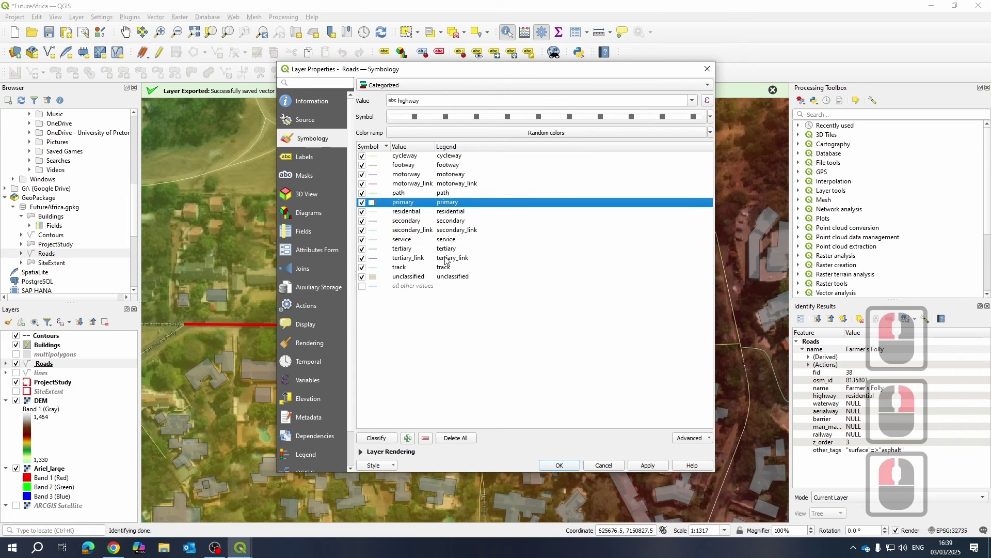
{"action": "left_click", "coordinate": [412, 212]}
{"action": "right_click", "coordinate": [413, 214]}
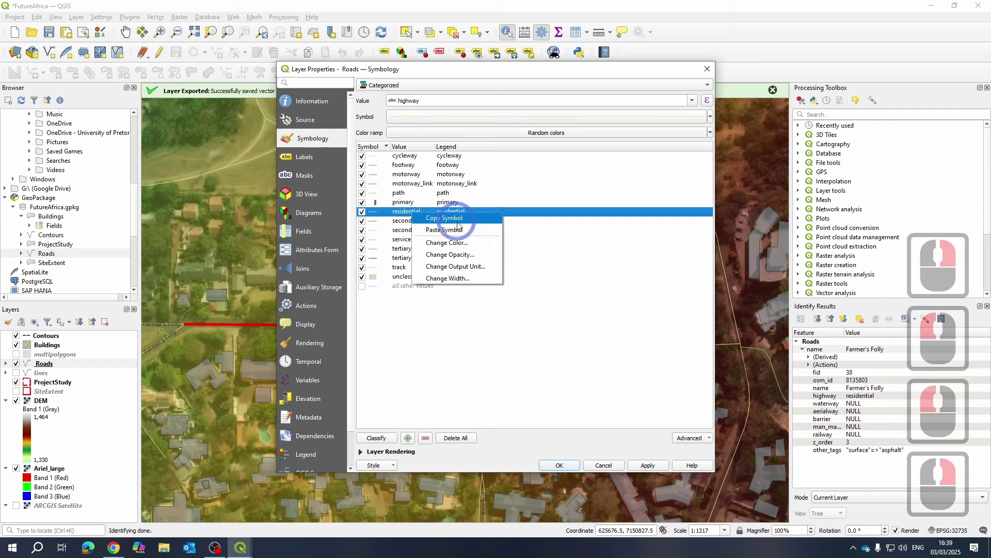
{"action": "left_click", "coordinate": [605, 344]}
{"action": "left_click", "coordinate": [648, 465]}
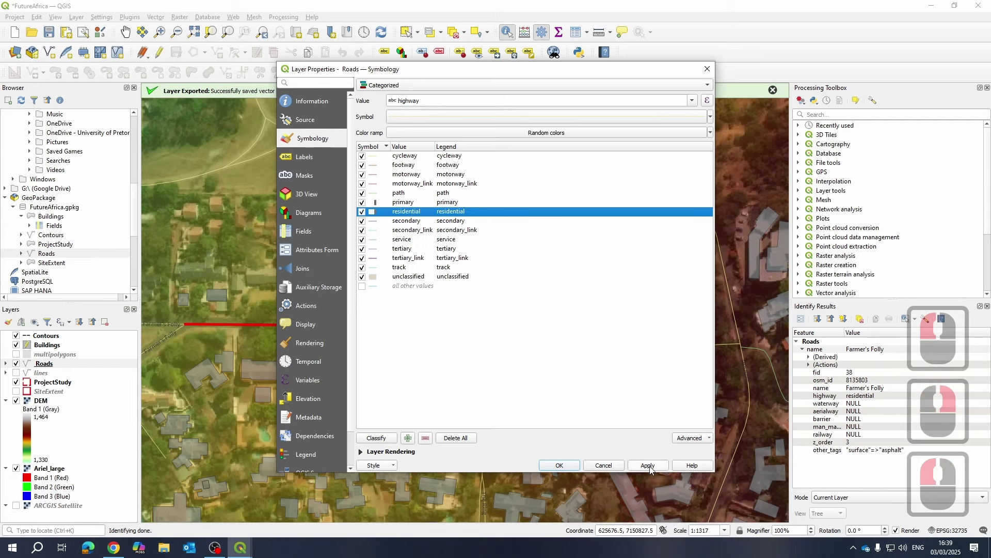
{"action": "left_click", "coordinate": [648, 465]}
{"action": "left_click", "coordinate": [560, 465]}
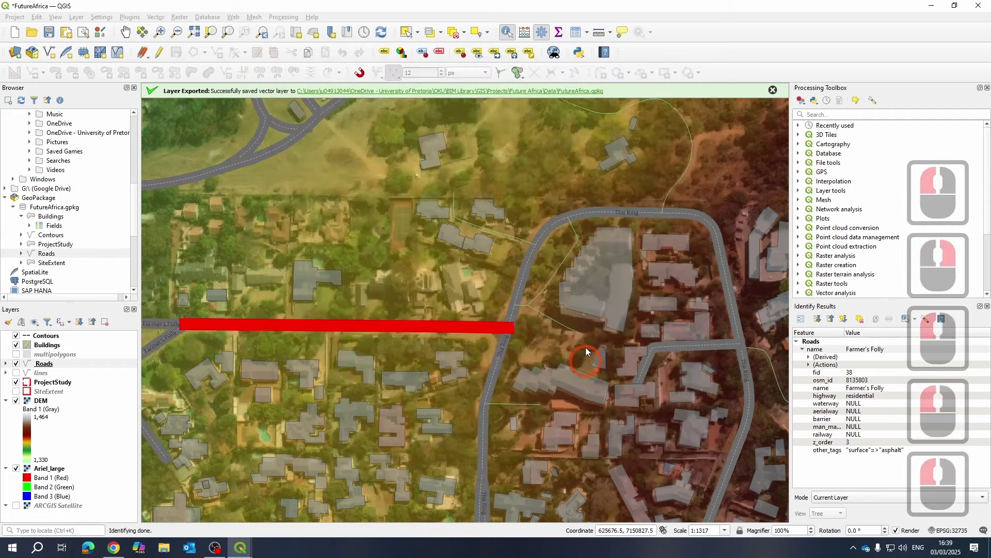
- Examine the restyled residential roads around the southern housing area and the campus north of the hill
{"action": "scroll", "coordinate": [533, 304], "scroll_direction": "down", "scroll_amount": 1}
{"action": "scroll", "coordinate": [671, 309], "scroll_direction": "up", "scroll_amount": 2}
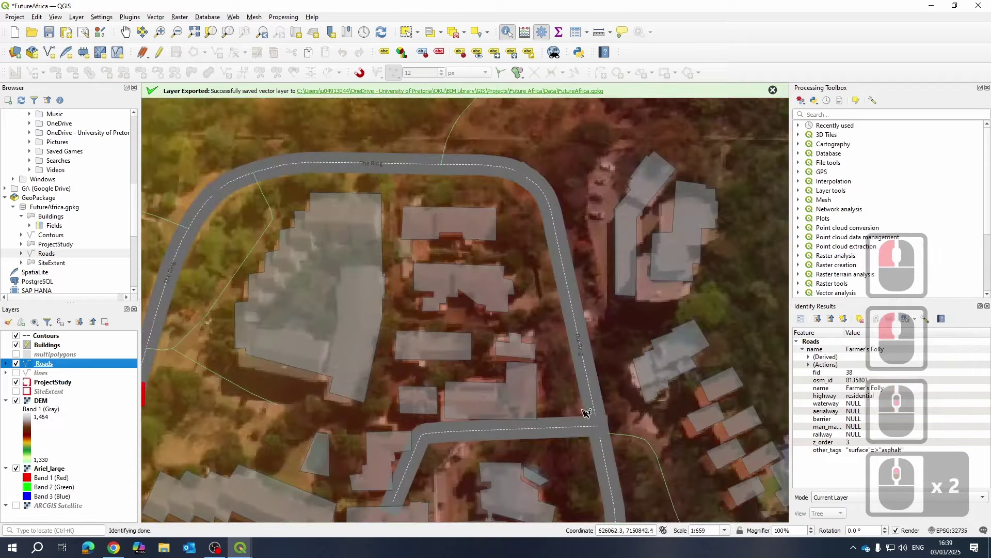
{"action": "scroll", "coordinate": [471, 201], "scroll_direction": "down", "scroll_amount": 4}
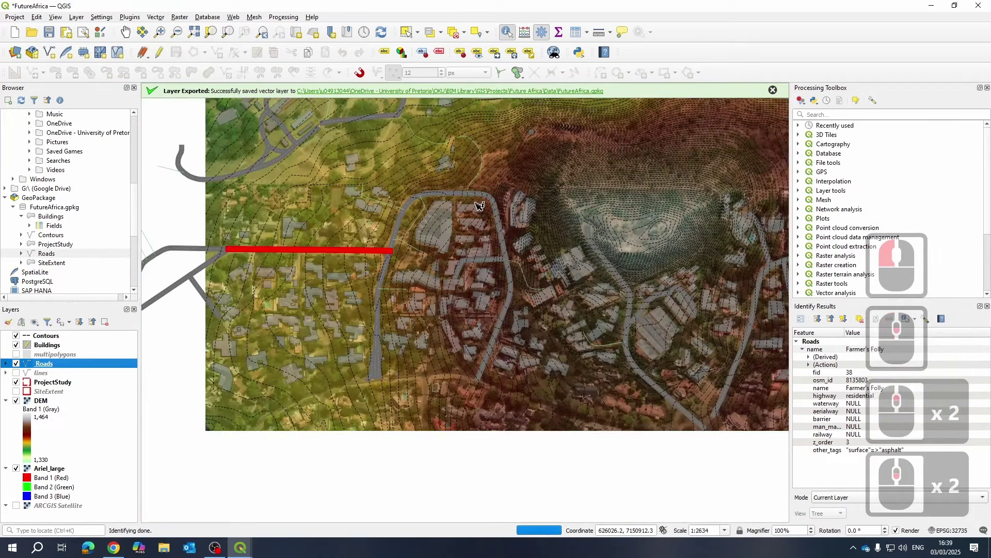
{"action": "scroll", "coordinate": [599, 174], "scroll_direction": "up", "scroll_amount": 4}
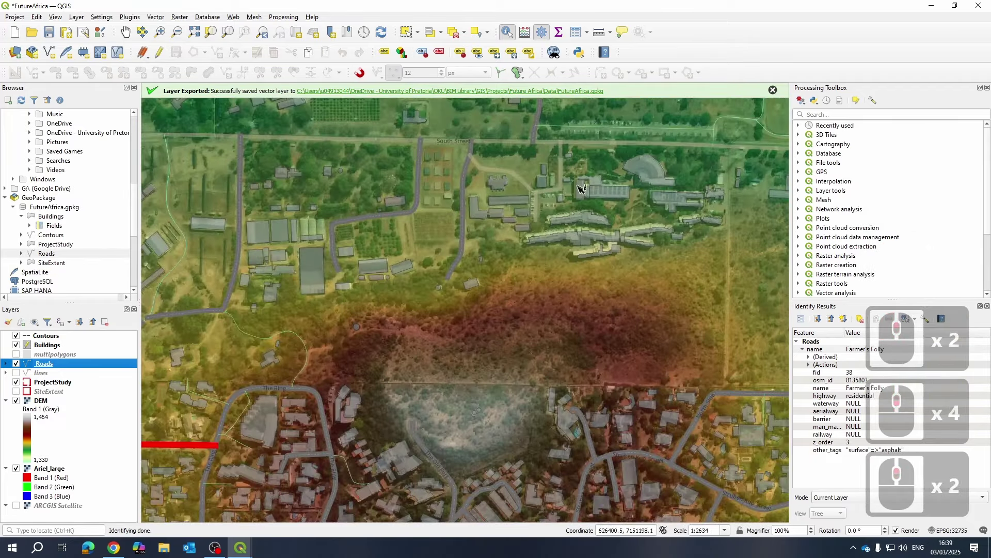
{"action": "scroll", "coordinate": [350, 261], "scroll_direction": "down", "scroll_amount": 2}
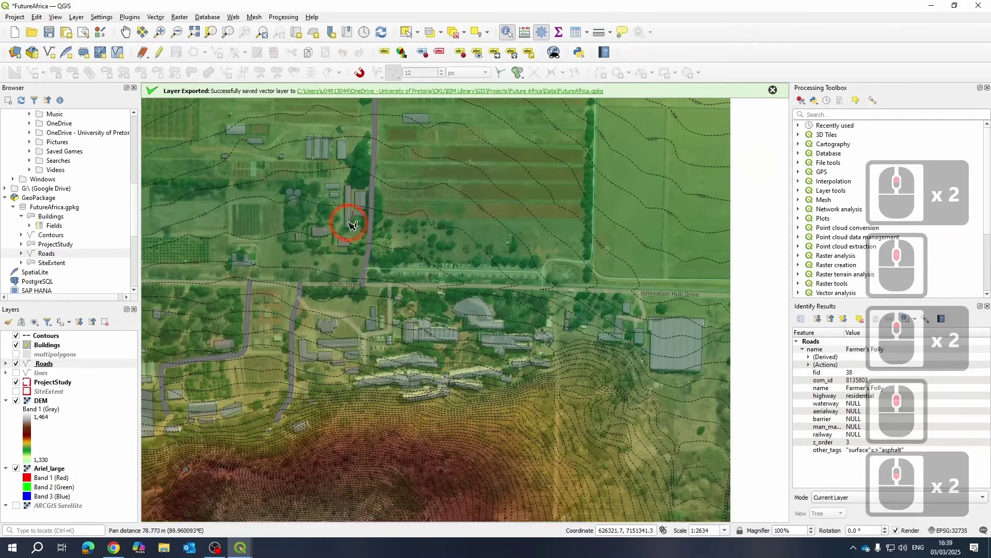
{"action": "scroll", "coordinate": [343, 243], "scroll_direction": "up", "scroll_amount": 2}
{"action": "left_click_drag", "start_coordinate": [301, 369], "coordinate": [489, 298]}
{"action": "scroll", "coordinate": [488, 299], "scroll_direction": "down", "scroll_amount": 2}
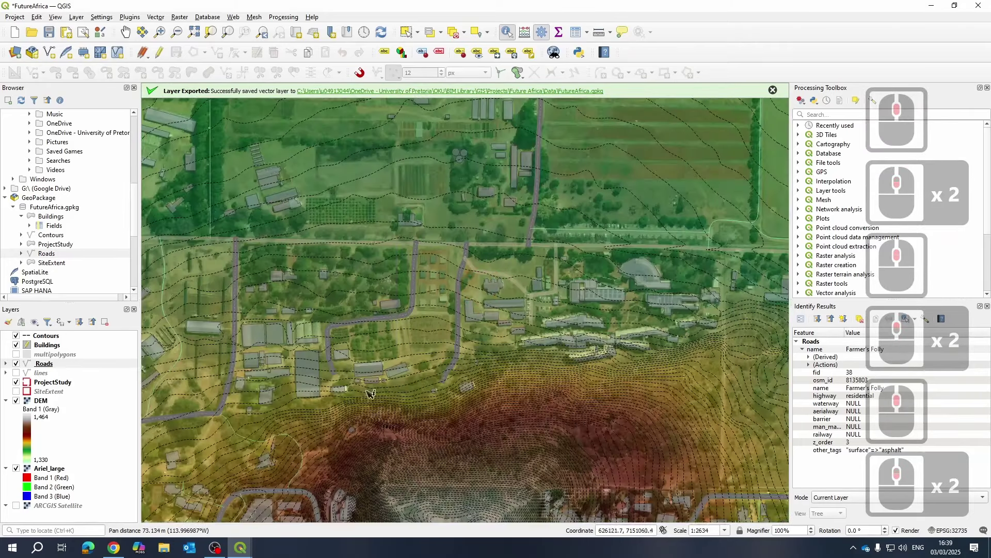
{"action": "scroll", "coordinate": [413, 330], "scroll_direction": "down", "scroll_amount": 1}
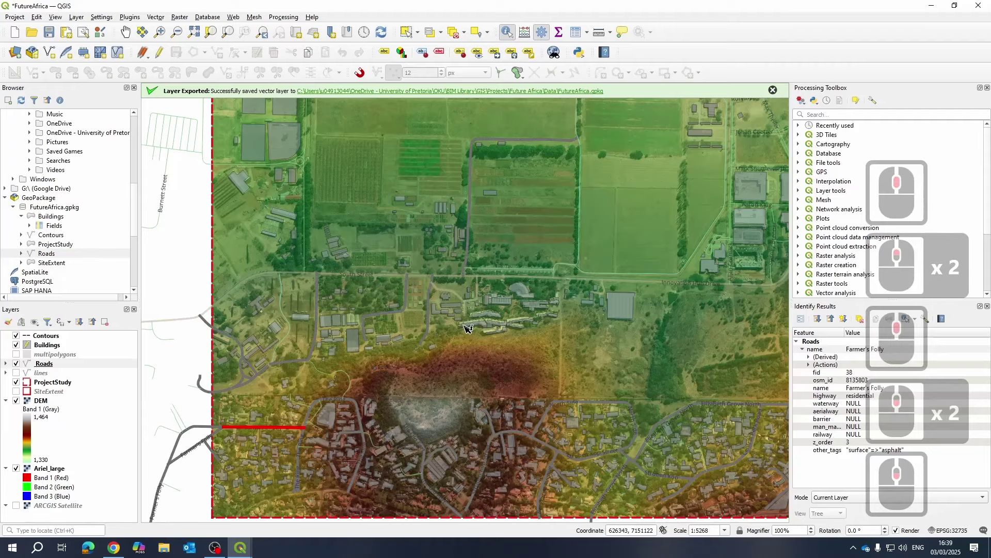
- Examine the road styling across the whole study area, including the northern interchange and the diagonal motorway
{"action": "scroll", "coordinate": [468, 328], "scroll_direction": "down", "scroll_amount": 1}
{"action": "scroll", "coordinate": [387, 284], "scroll_direction": "down", "scroll_amount": 2}
{"action": "scroll", "coordinate": [387, 283], "scroll_direction": "up", "scroll_amount": 2}
{"action": "left_click_drag", "start_coordinate": [464, 281], "coordinate": [459, 379]}
{"action": "left_click_drag", "start_coordinate": [260, 212], "coordinate": [236, 318]}
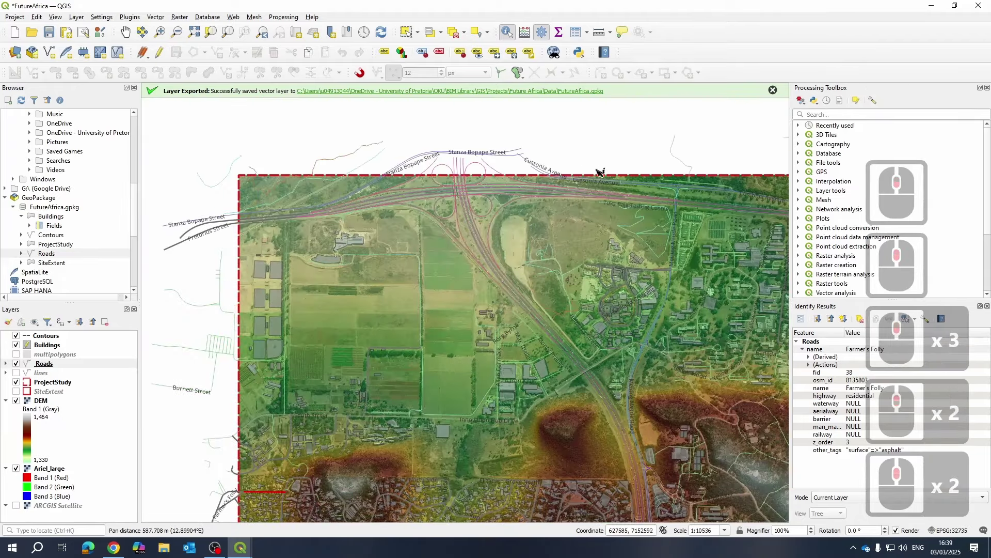
{"action": "left_click_drag", "start_coordinate": [599, 172], "coordinate": [469, 284]}
{"action": "left_click_drag", "start_coordinate": [752, 320], "coordinate": [679, 283]}
{"action": "scroll", "coordinate": [694, 358], "scroll_direction": "down", "scroll_amount": 1}
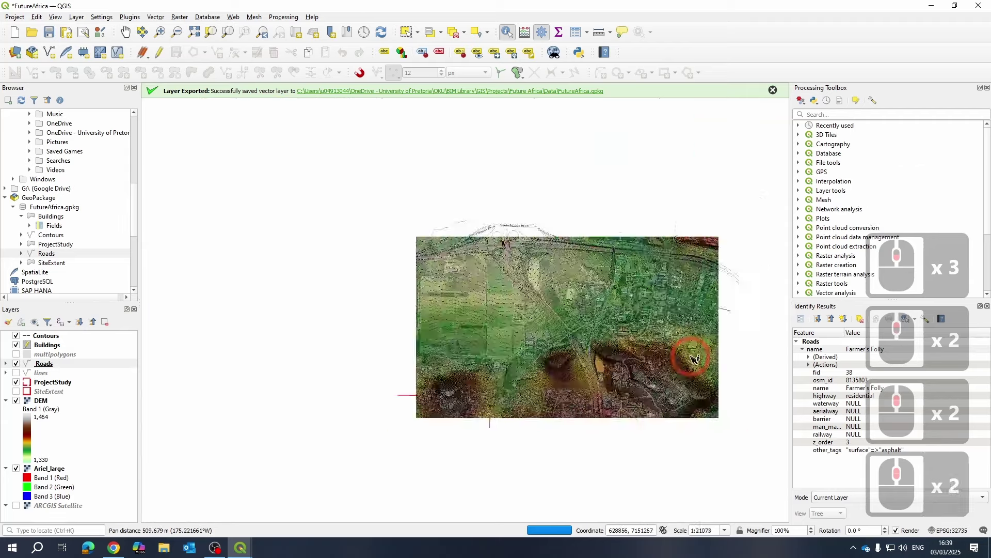
{"action": "scroll", "coordinate": [615, 360], "scroll_direction": "up", "scroll_amount": 4}
{"action": "left_click_drag", "start_coordinate": [269, 439], "coordinate": [361, 341]}
{"action": "scroll", "coordinate": [365, 328], "scroll_direction": "down", "scroll_amount": 2}
{"action": "left_click_drag", "start_coordinate": [548, 284], "coordinate": [425, 380]}
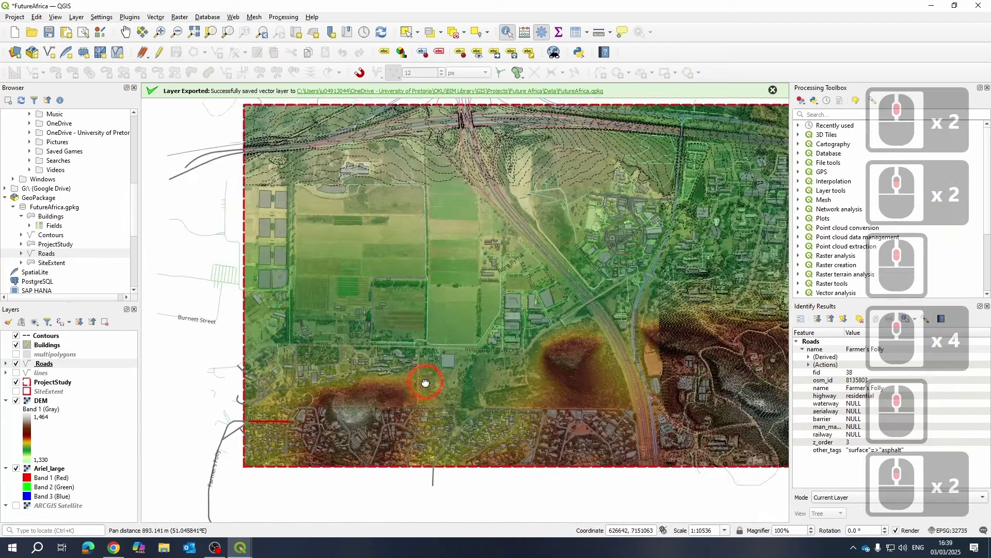
{"action": "left_click_drag", "start_coordinate": [525, 343], "coordinate": [487, 287]}
{"action": "scroll", "coordinate": [491, 297], "scroll_direction": "up", "scroll_amount": 1}
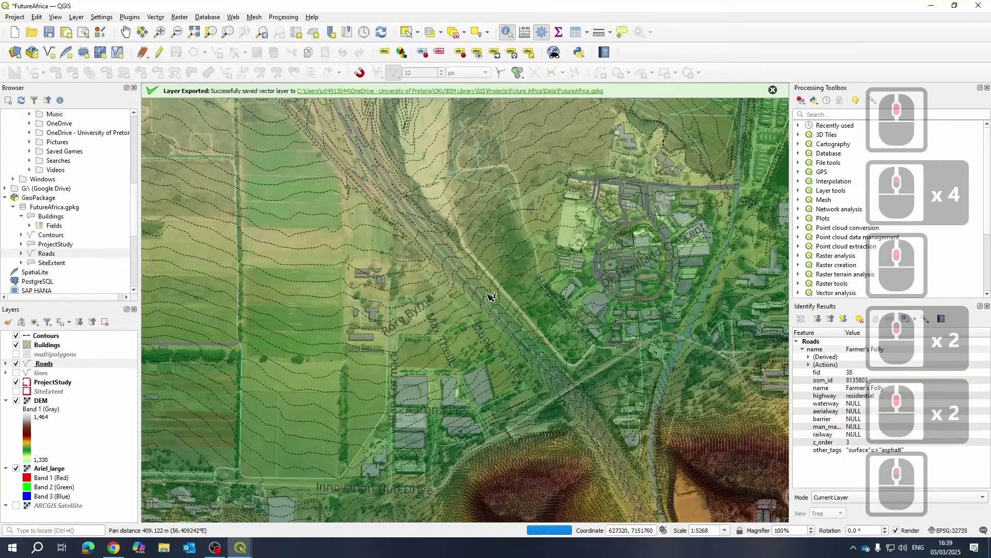
{"action": "scroll", "coordinate": [426, 249], "scroll_direction": "down", "scroll_amount": 2}
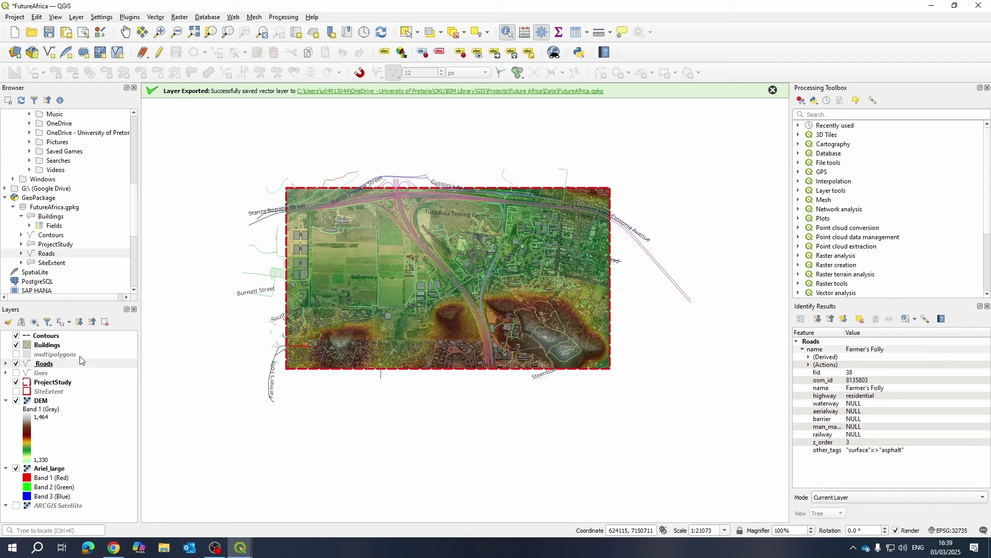
- Inspect the residential road junction at the study area's south-western boundary, beside the highlighted street
{"action": "scroll", "coordinate": [257, 291], "scroll_direction": "up", "scroll_amount": 2}
{"action": "left_click_drag", "start_coordinate": [492, 314], "coordinate": [426, 314]}
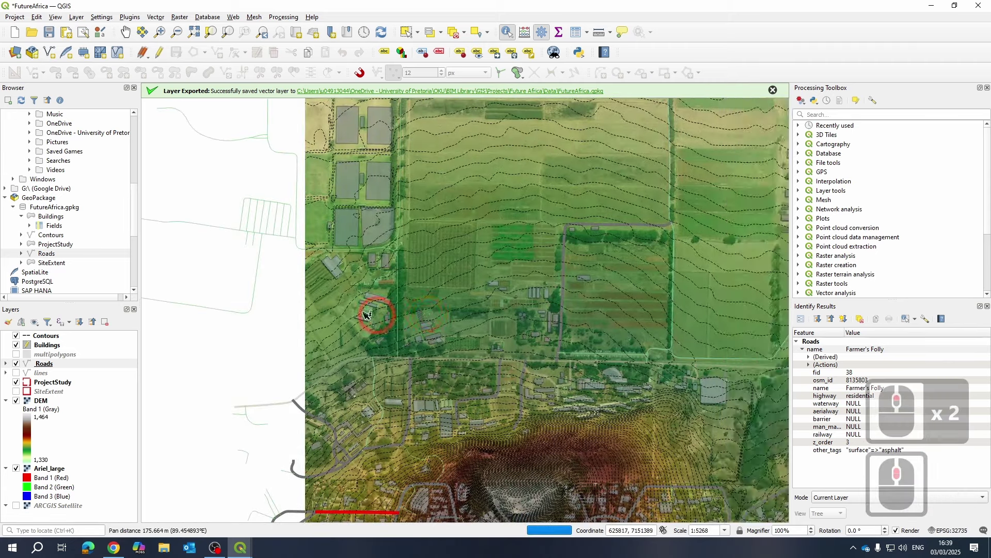
{"action": "scroll", "coordinate": [361, 311], "scroll_direction": "down", "scroll_amount": 2}
{"action": "scroll", "coordinate": [376, 358], "scroll_direction": "up", "scroll_amount": 2}
{"action": "scroll", "coordinate": [291, 340], "scroll_direction": "up", "scroll_amount": 3}
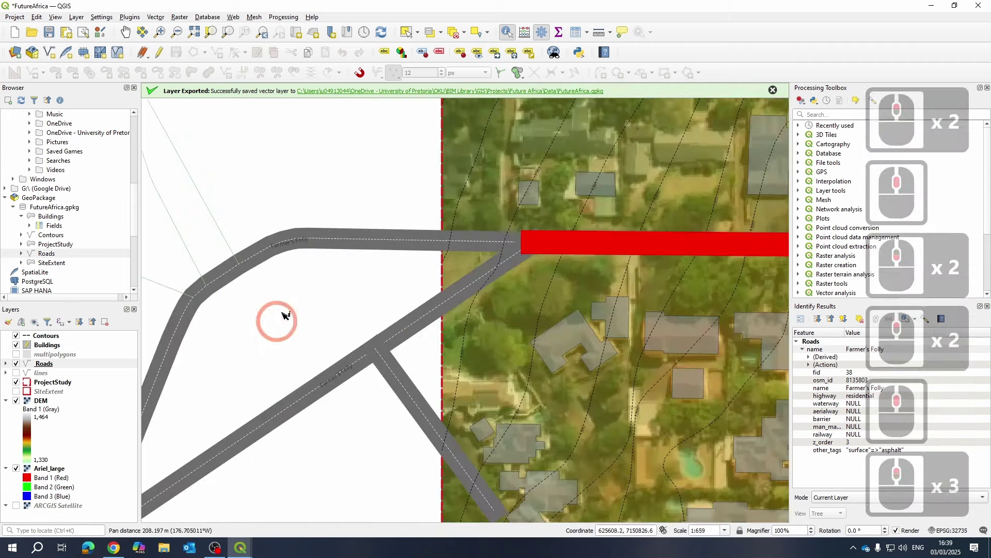
- Identify the roads around the study area's south-western corner and enable editing on the Roads layer
{"action": "scroll", "coordinate": [385, 286], "scroll_direction": "down", "scroll_amount": 3}
{"action": "left_click_drag", "start_coordinate": [401, 341], "coordinate": [294, 170]}
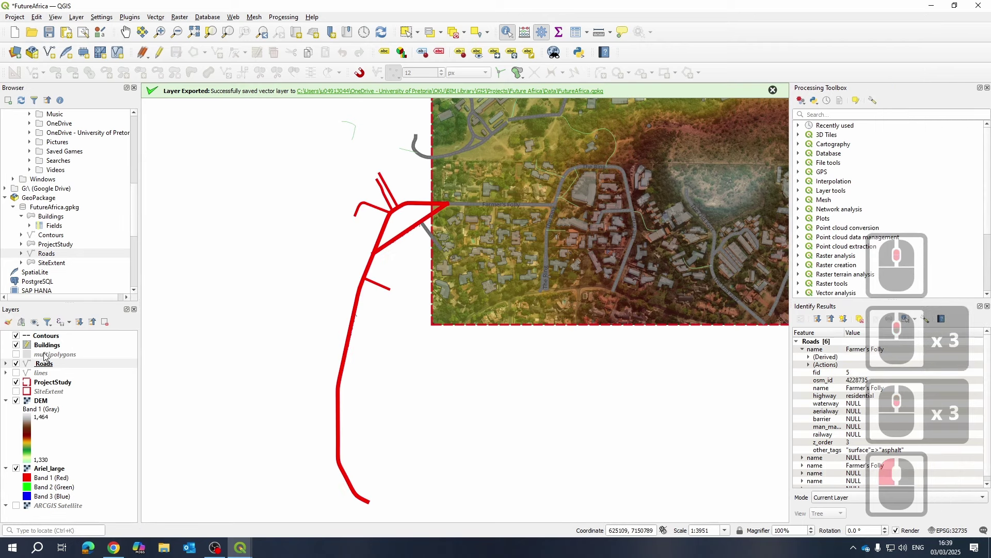
{"action": "left_click", "coordinate": [45, 363]}
{"action": "left_click", "coordinate": [160, 53]}
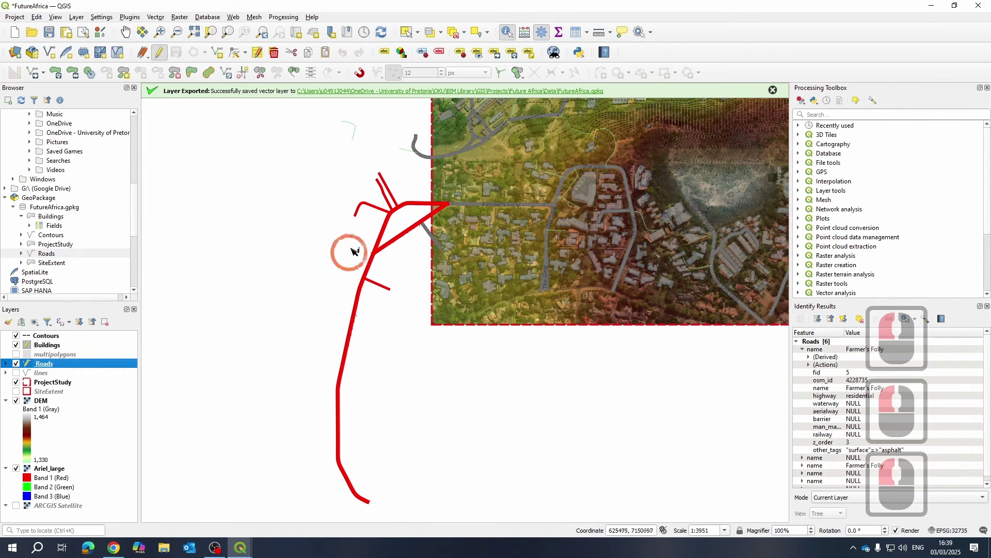
- Identify the roads along the study area's western edge and delete the selected feature from the Roads layer
{"action": "scroll", "coordinate": [392, 406], "scroll_direction": "down", "scroll_amount": 2}
{"action": "left_click", "coordinate": [358, 359]}
{"action": "scroll", "coordinate": [358, 365], "scroll_direction": "down", "scroll_amount": 1}
{"action": "left_click_drag", "start_coordinate": [358, 365], "coordinate": [265, 128]}
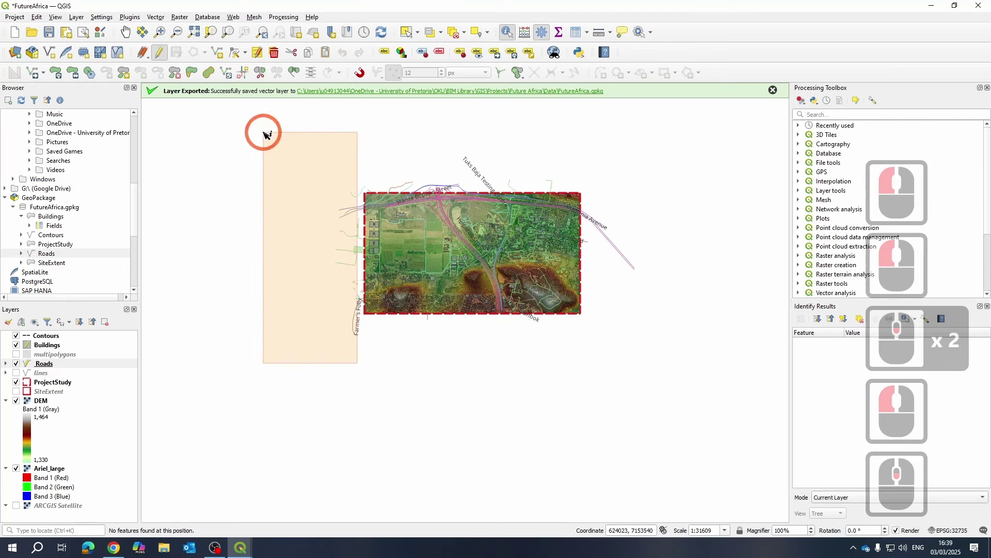
{"action": "key", "text": "Delete"}
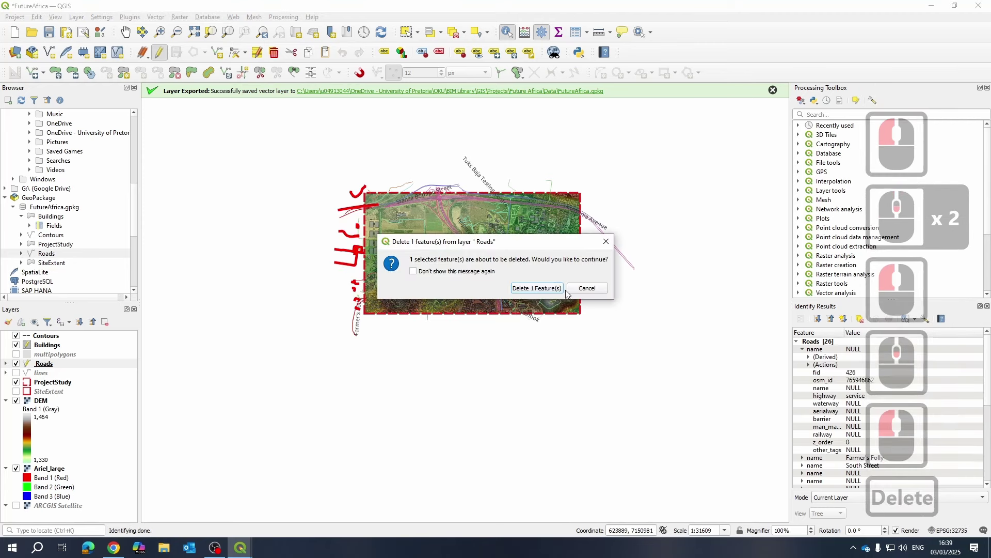
{"action": "left_click", "coordinate": [550, 287]}
- Try to delete the remaining highlighted roads outside the western boundary
{"action": "scroll", "coordinate": [359, 232], "scroll_direction": "up", "scroll_amount": 4}
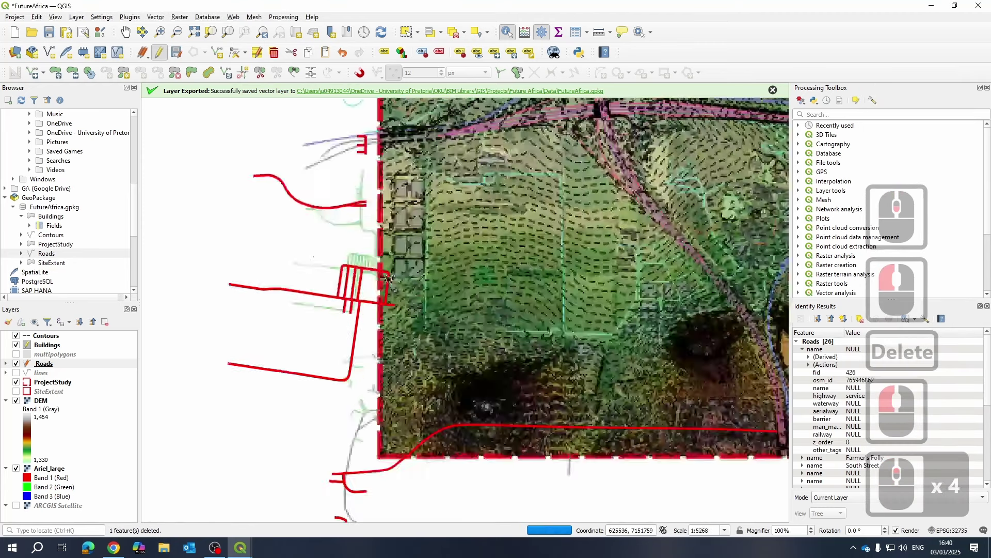
{"action": "scroll", "coordinate": [376, 336], "scroll_direction": "down", "scroll_amount": 4}
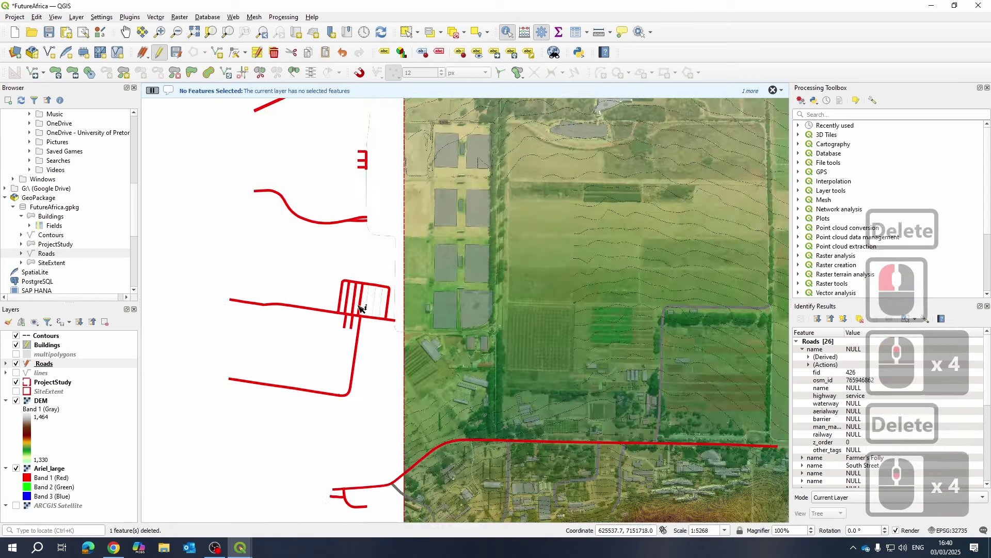
{"action": "left_click", "coordinate": [401, 411]}
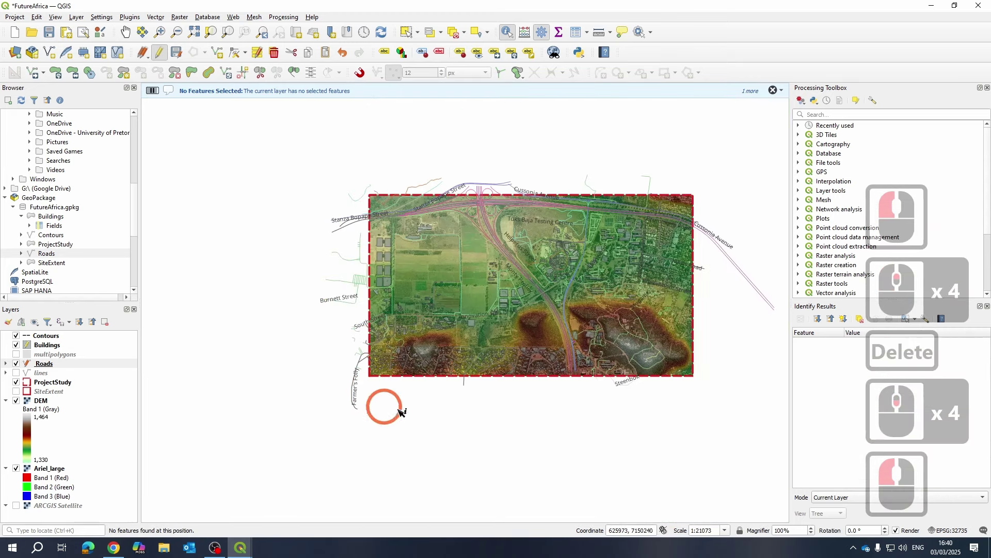
- Hide and show the Roads layer to check which lines on the map belong to it
{"action": "left_click", "coordinate": [16, 373]}
{"action": "left_click", "coordinate": [16, 373]}
{"action": "left_click", "coordinate": [16, 363]}
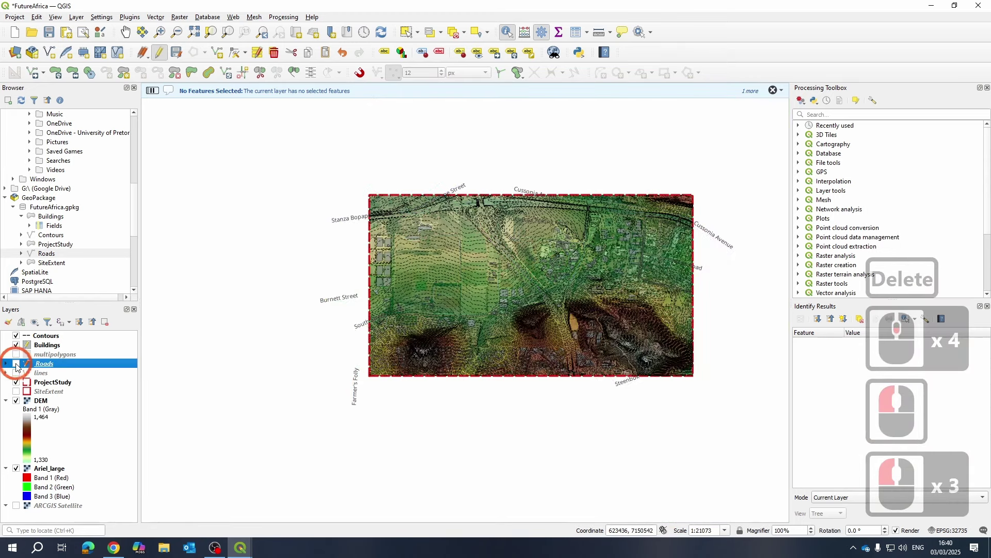
{"action": "left_click", "coordinate": [16, 363]}
- Identify the Elizabeth Grove North road crossing the southern boundary and try to delete it from the Roads layer
{"action": "scroll", "coordinate": [416, 368], "scroll_direction": "up", "scroll_amount": 2}
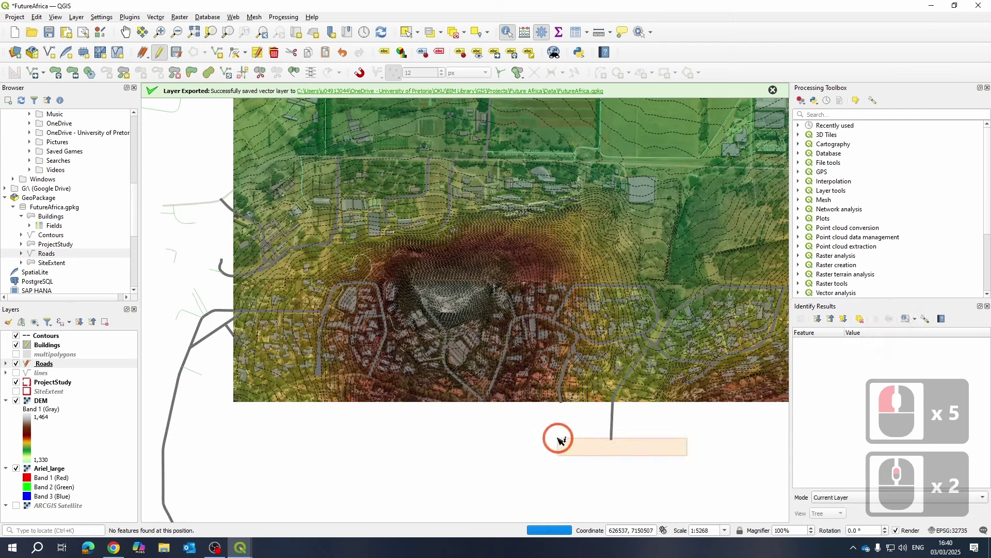
{"action": "left_click", "coordinate": [614, 443]}
{"action": "key", "text": "Delete"}
{"action": "key", "text": "Delete"}
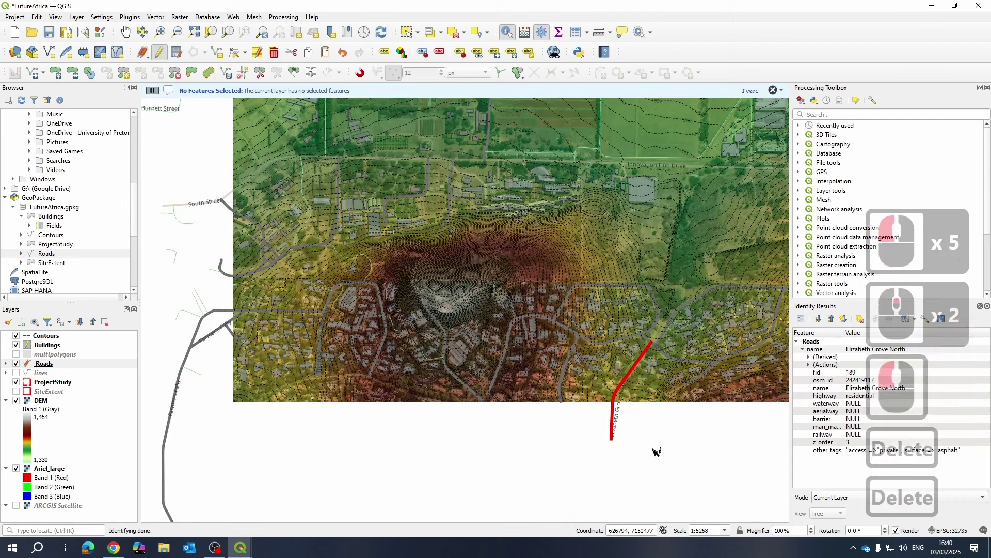
{"action": "left_click", "coordinate": [564, 427]}
{"action": "key", "text": "Delete"}
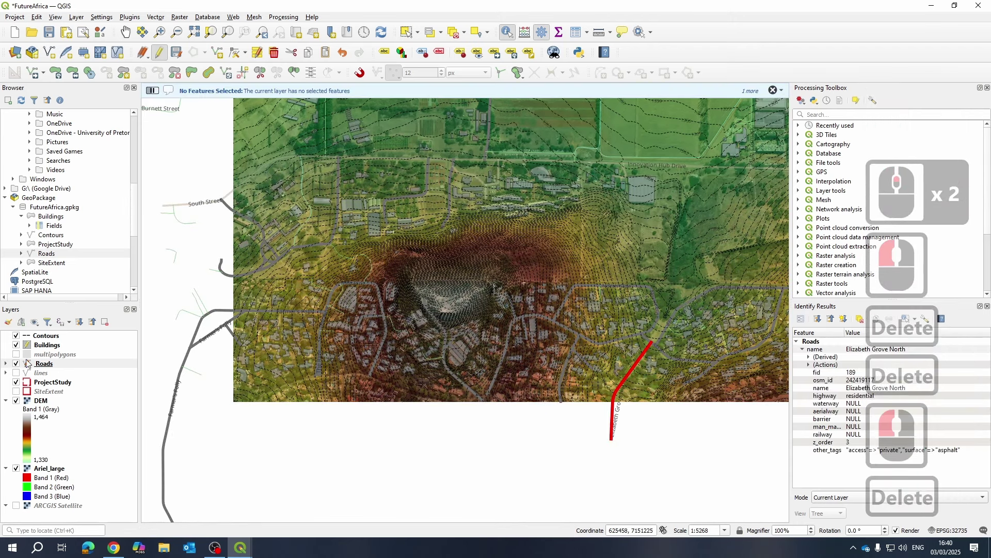
{"action": "left_click", "coordinate": [46, 363]}
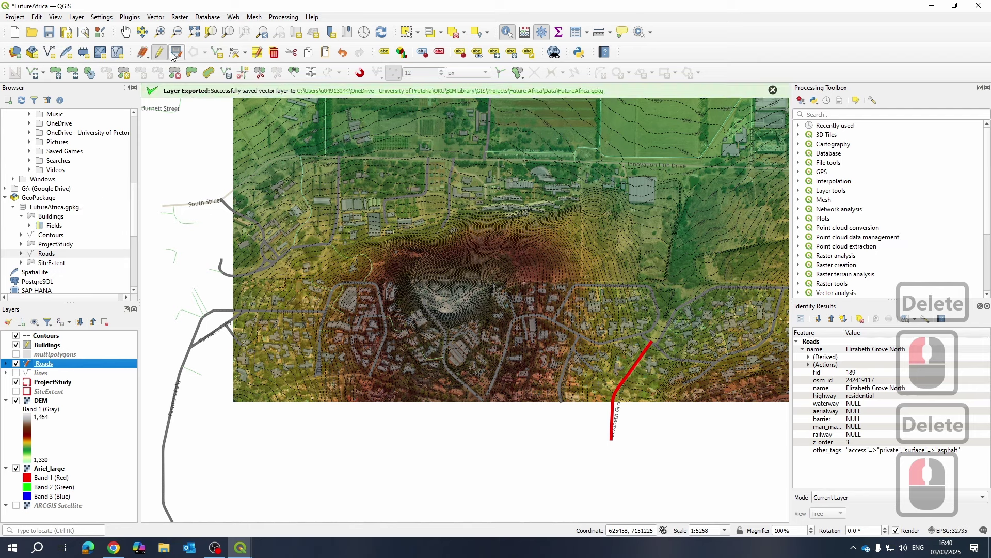
{"action": "double_click", "coordinate": [562, 491]}
{"action": "key", "text": "Delete"}
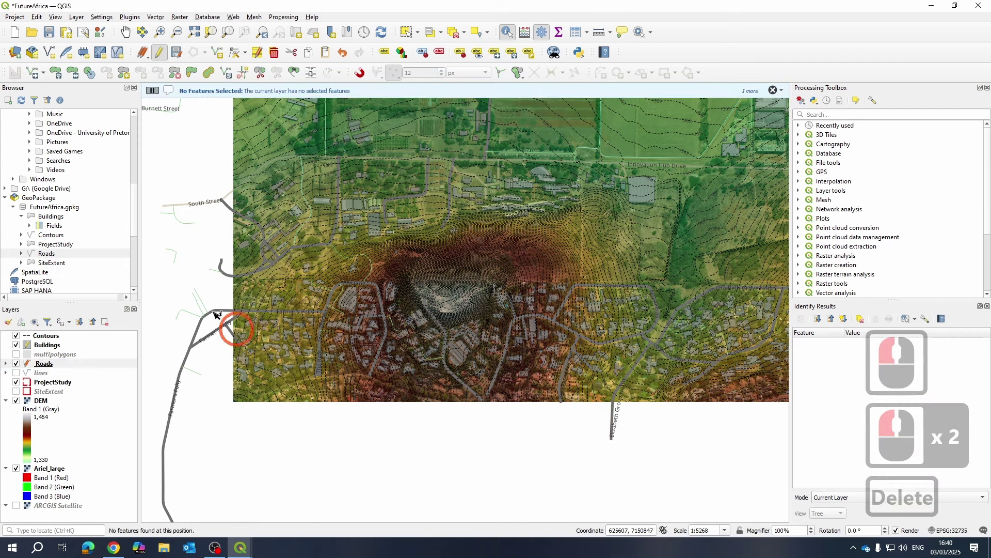
- Start a new line feature in the Roads layer, digitized with straight segments, near the hill by the southern housing
{"action": "scroll", "coordinate": [640, 413], "scroll_direction": "up", "scroll_amount": 3}
{"action": "scroll", "coordinate": [482, 385], "scroll_direction": "down", "scroll_amount": 2}
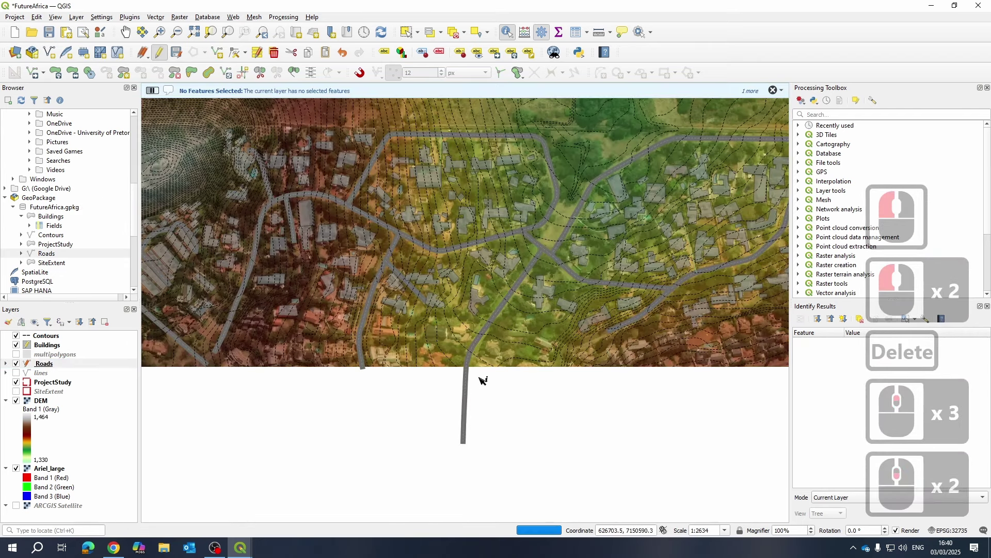
{"action": "left_click_drag", "start_coordinate": [443, 354], "coordinate": [505, 346]}
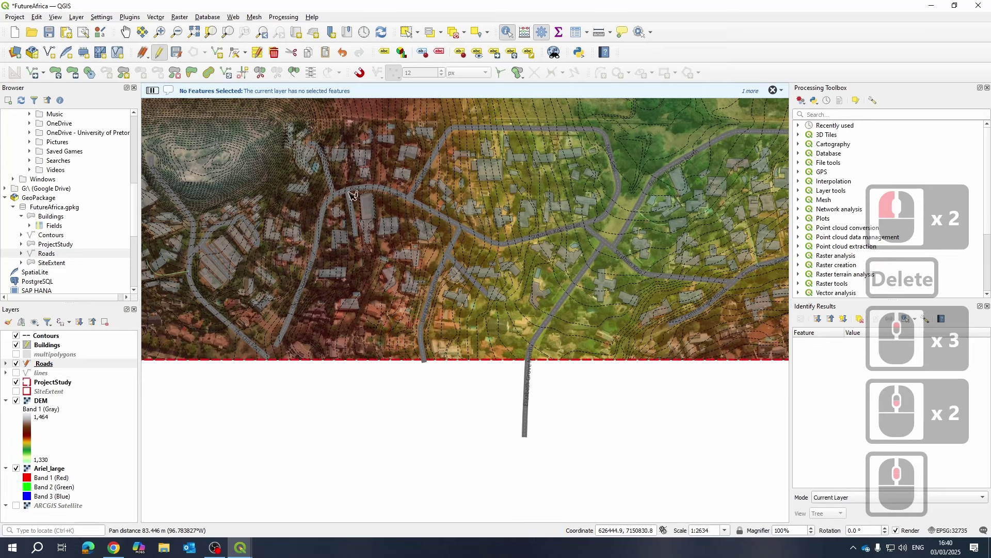
{"action": "left_click", "coordinate": [177, 53]}
{"action": "left_click_drag", "start_coordinate": [237, 144], "coordinate": [261, 166]}
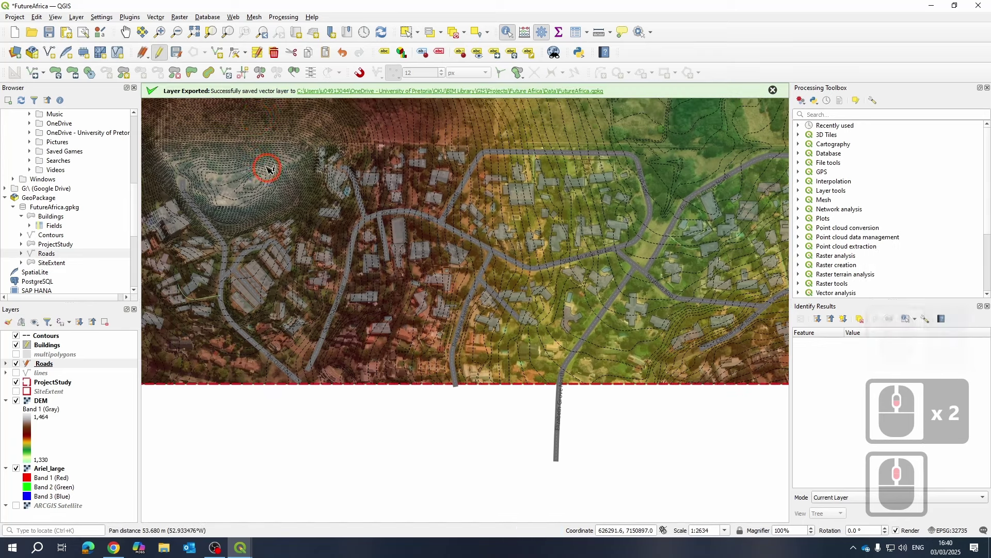
{"action": "left_click", "coordinate": [222, 54]}
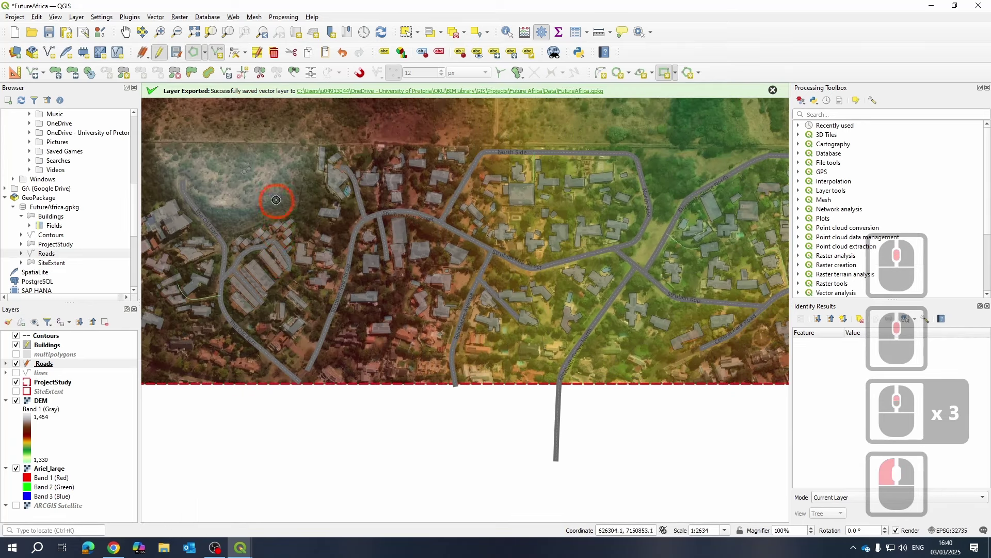
{"action": "scroll", "coordinate": [271, 199], "scroll_direction": "up", "scroll_amount": 5}
{"action": "left_click", "coordinate": [434, 235]}
{"action": "scroll", "coordinate": [456, 254], "scroll_direction": "down", "scroll_amount": 4}
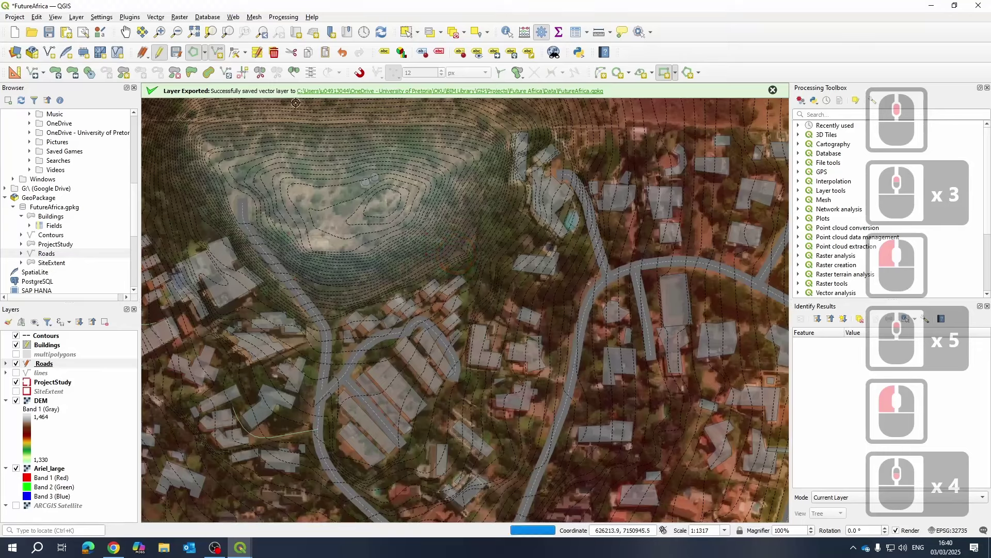
{"action": "left_click", "coordinate": [204, 53]}
{"action": "left_click", "coordinate": [220, 65]}
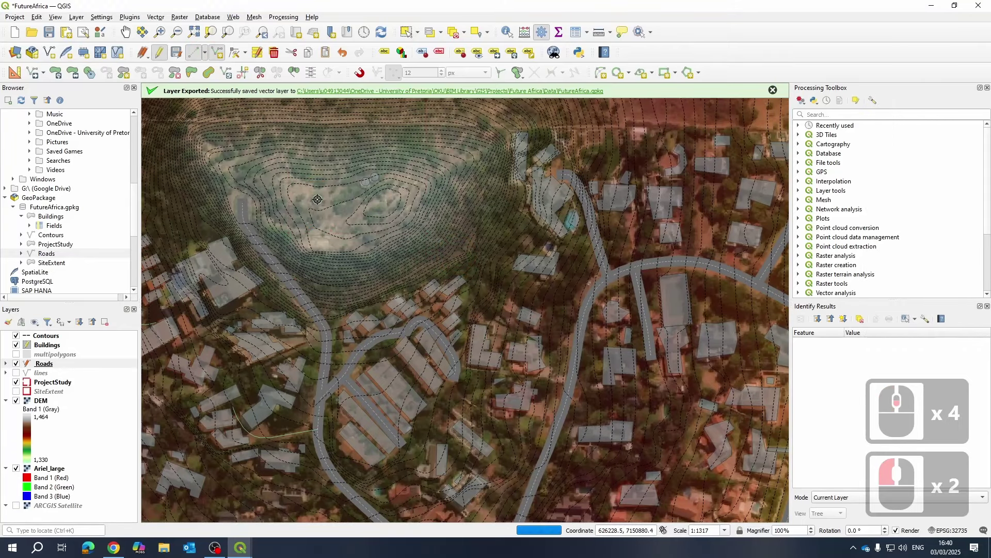
- Sketch a trial road line across the hill, look over its attribute form including the highway field, and discard the feature
{"action": "left_click", "coordinate": [403, 264]}
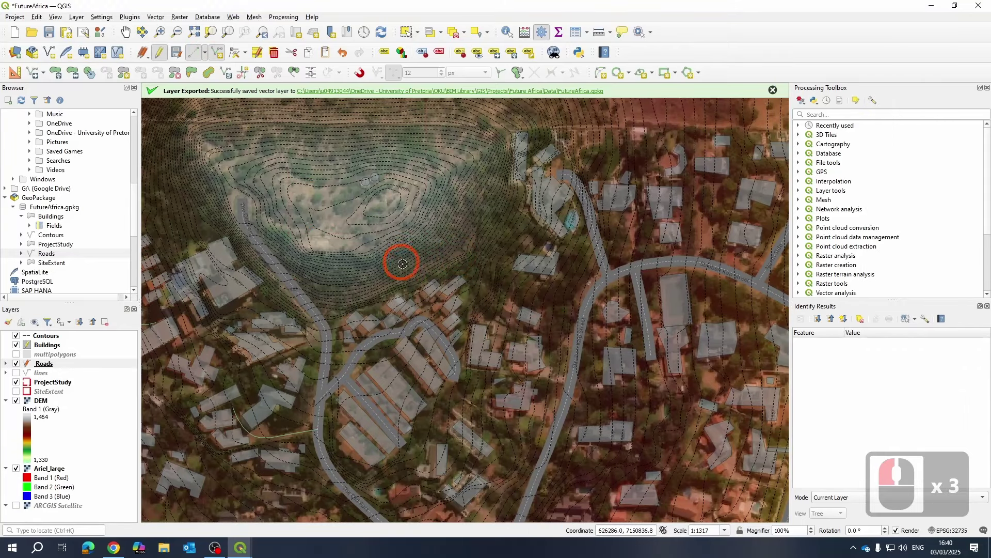
{"action": "right_click", "coordinate": [413, 131]}
{"action": "left_click", "coordinate": [518, 258]}
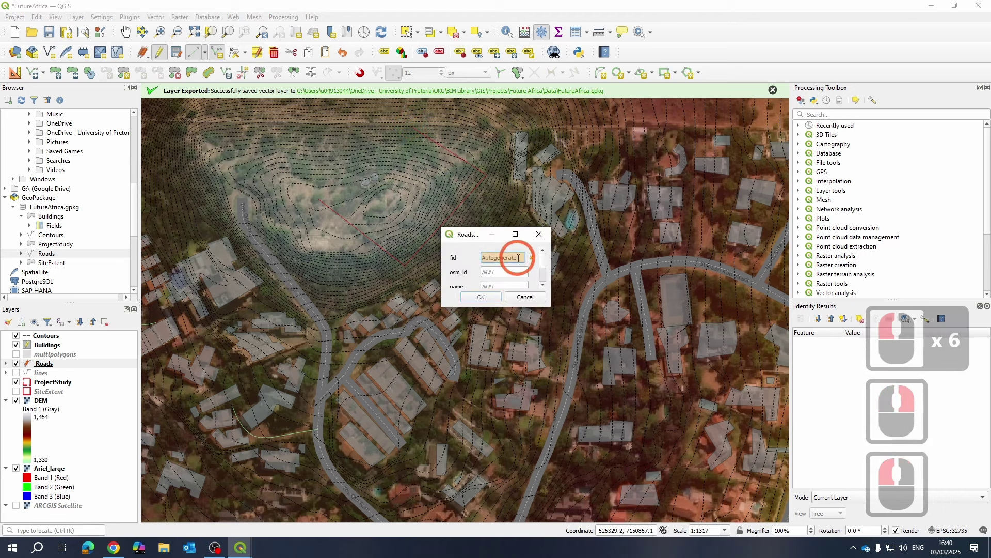
{"action": "left_click", "coordinate": [516, 272]}
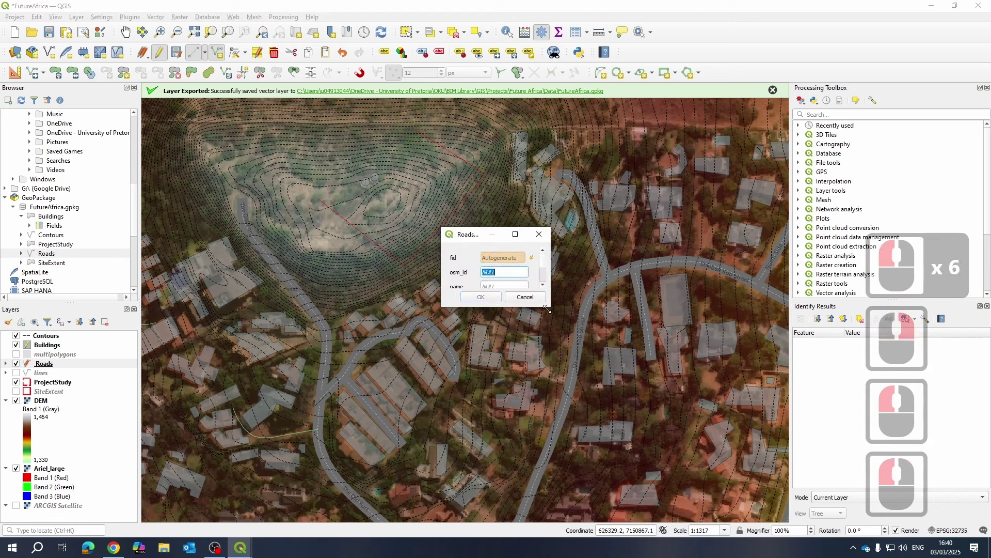
{"action": "left_click_drag", "start_coordinate": [547, 309], "coordinate": [582, 434]}
{"action": "left_click", "coordinate": [568, 383]}
{"action": "left_click", "coordinate": [507, 300]}
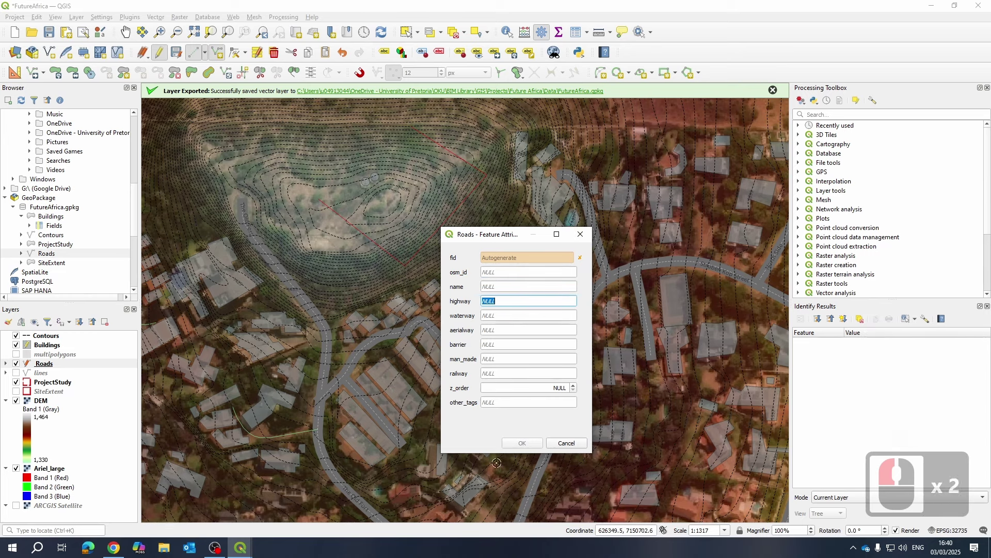
{"action": "left_click", "coordinate": [581, 235]}
{"action": "key", "text": "Escape"}
{"action": "key", "text": "Escape"}
{"action": "key", "text": "Escape"}
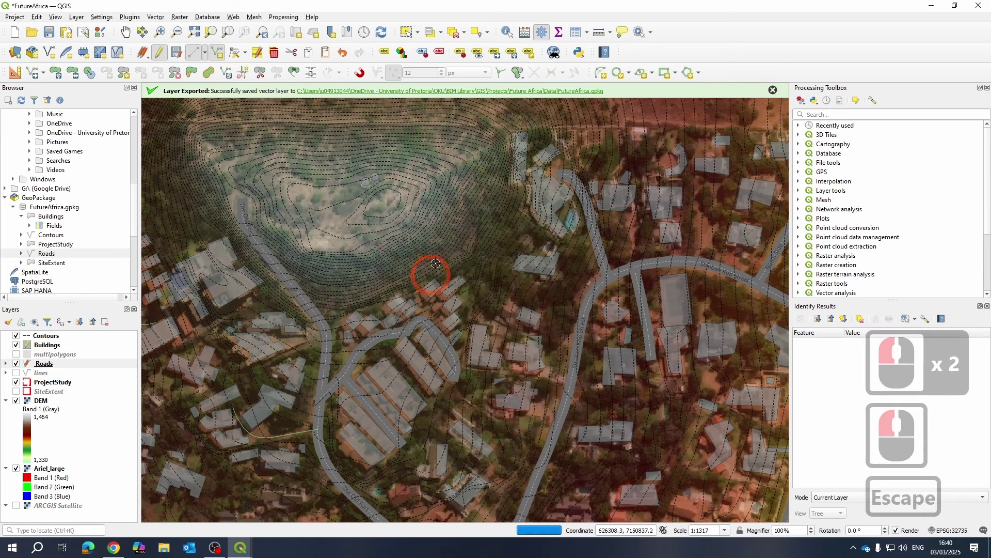
- Move the Roads layer to the top of the layer order, above Contours and Buildings
{"action": "scroll", "coordinate": [384, 238], "scroll_direction": "down", "scroll_amount": 4}
{"action": "left_click_drag", "start_coordinate": [365, 204], "coordinate": [344, 355]}
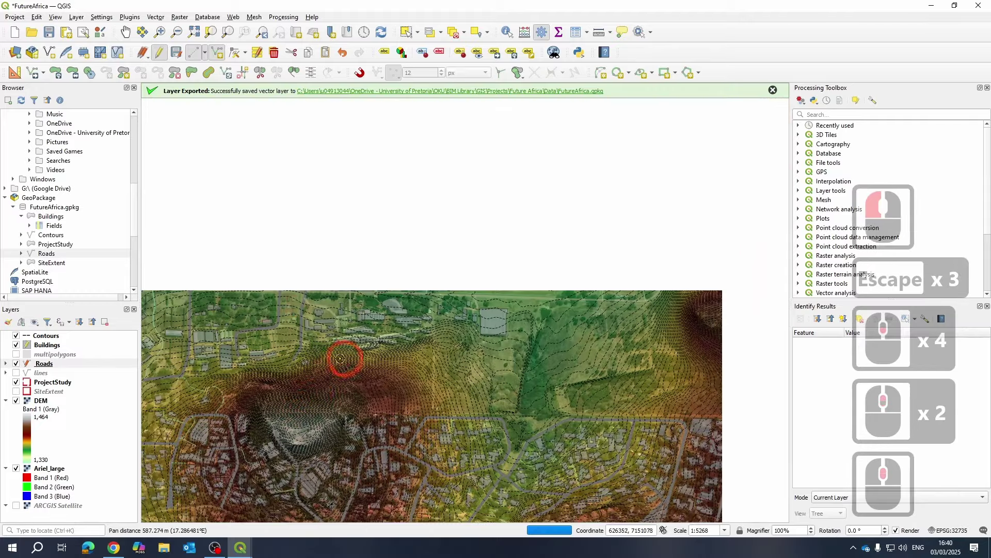
{"action": "key", "text": "Escape"}
{"action": "middle_click", "coordinate": [16, 430]}
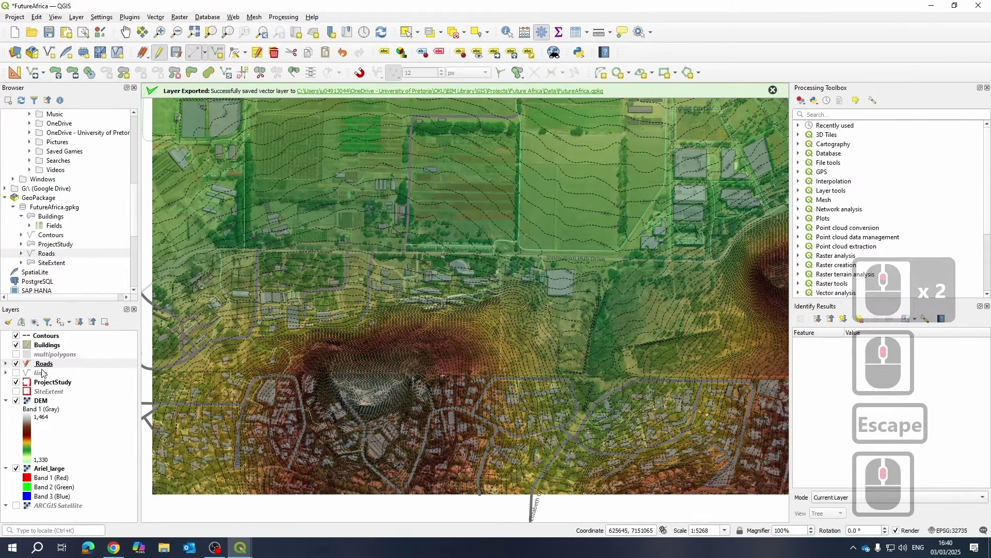
{"action": "left_click_drag", "start_coordinate": [44, 363], "coordinate": [45, 333]}
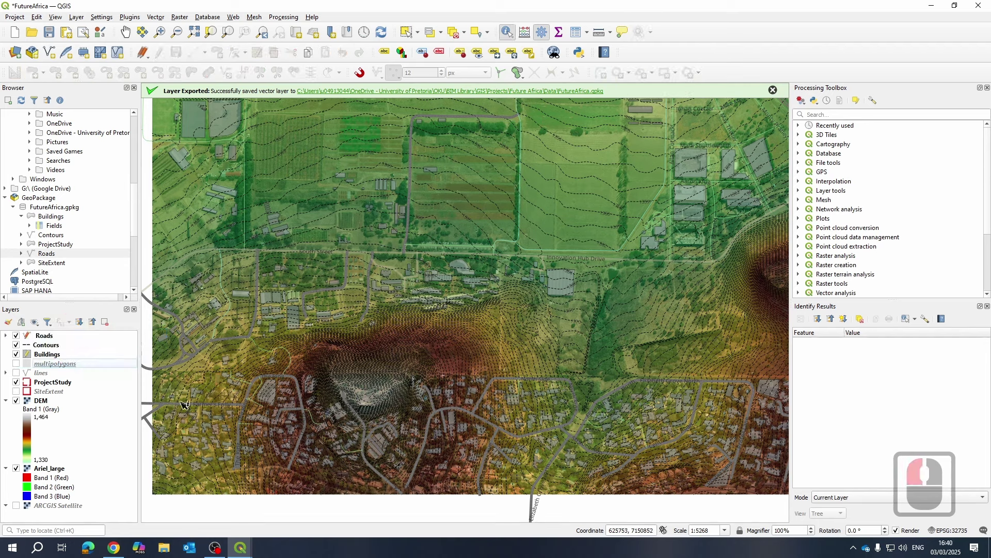
- Move the Buildings layer above Roads in the layer order and check the long campus buildings north of the hill
{"action": "scroll", "coordinate": [403, 308], "scroll_direction": "up", "scroll_amount": 1}
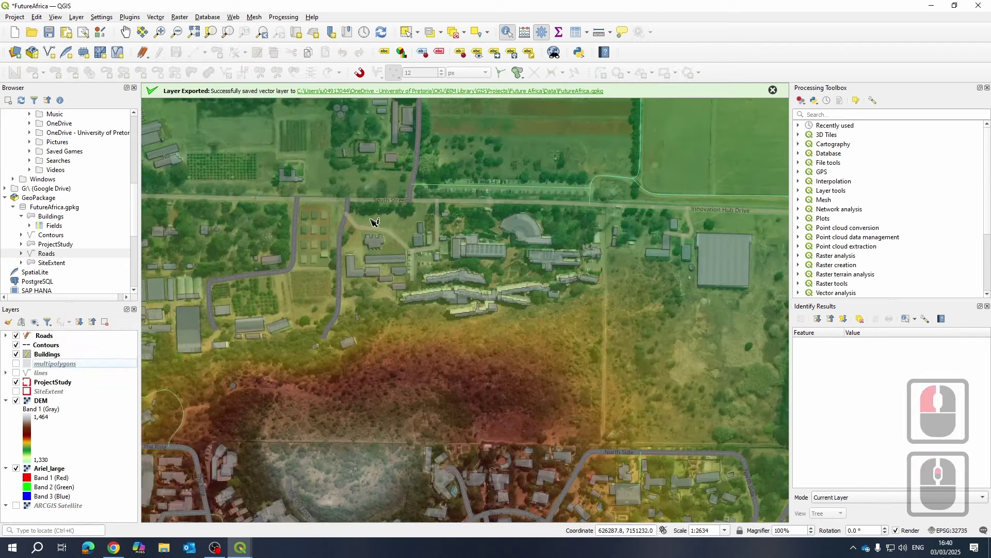
{"action": "left_click_drag", "start_coordinate": [374, 222], "coordinate": [426, 290]}
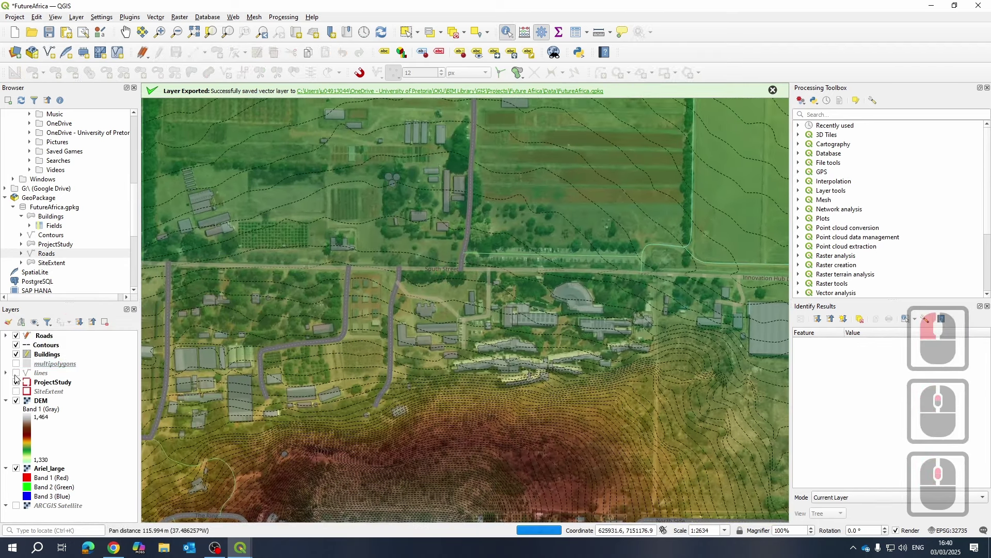
{"action": "left_click_drag", "start_coordinate": [46, 355], "coordinate": [77, 333]}
{"action": "scroll", "coordinate": [620, 267], "scroll_direction": "up", "scroll_amount": 3}
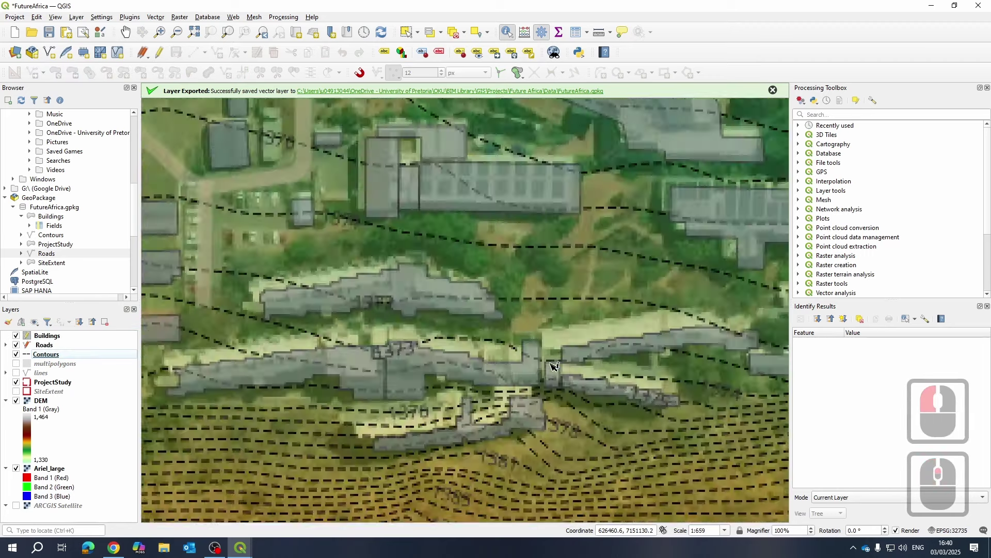
{"action": "scroll", "coordinate": [596, 315], "scroll_direction": "down", "scroll_amount": 3}
{"action": "scroll", "coordinate": [563, 349], "scroll_direction": "up", "scroll_amount": 2}
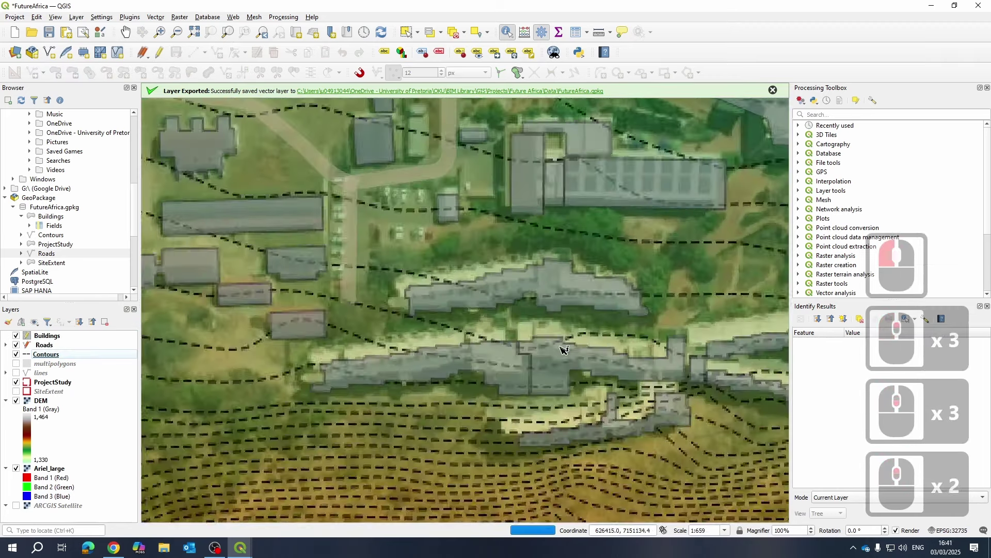
{"action": "scroll", "coordinate": [564, 350], "scroll_direction": "down", "scroll_amount": 4}
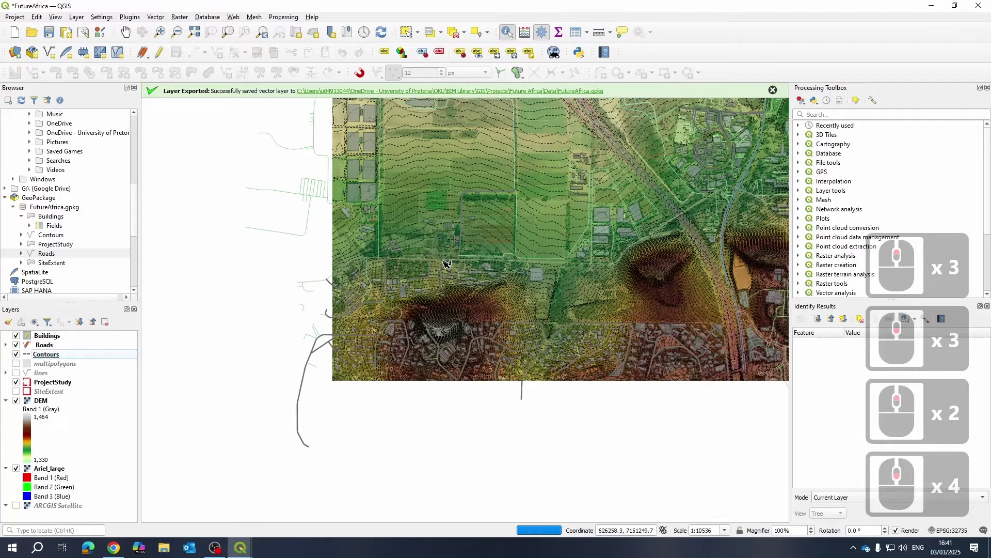
- Set the map scale to 1:5000 over the area around the diagonal motorway
{"action": "left_click_drag", "start_coordinate": [448, 264], "coordinate": [417, 348]}
{"action": "scroll", "coordinate": [433, 292], "scroll_direction": "up", "scroll_amount": 2}
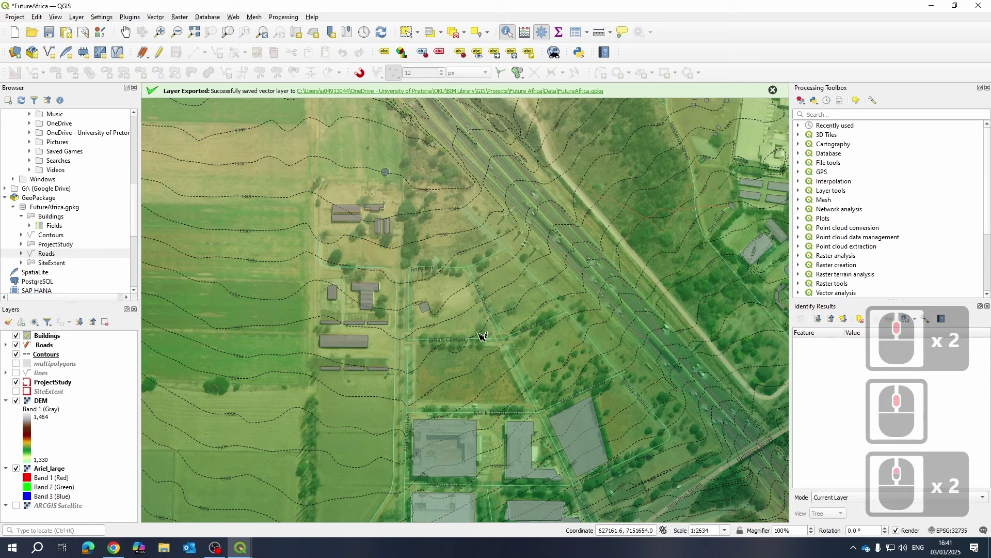
{"action": "left_click", "coordinate": [725, 530]}
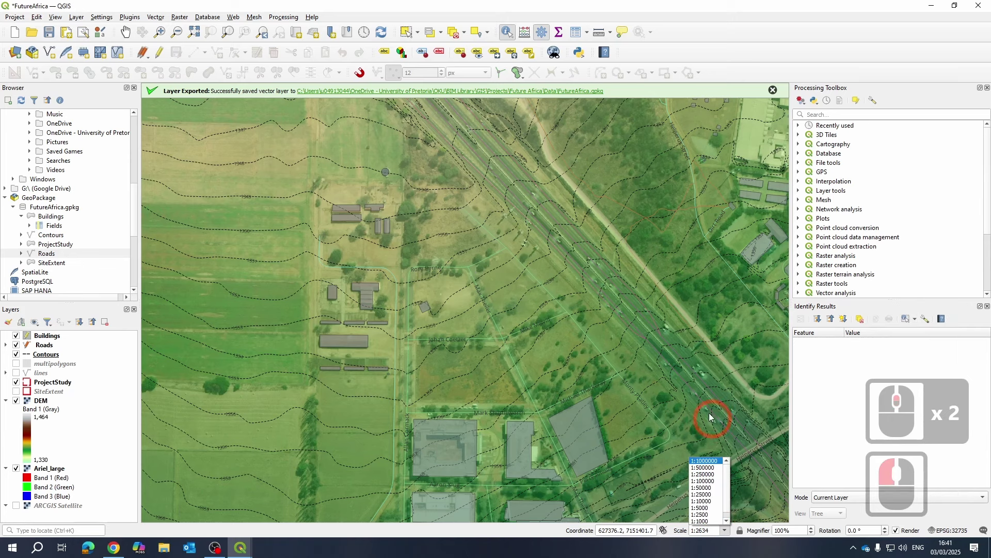
{"action": "left_click", "coordinate": [709, 508]}
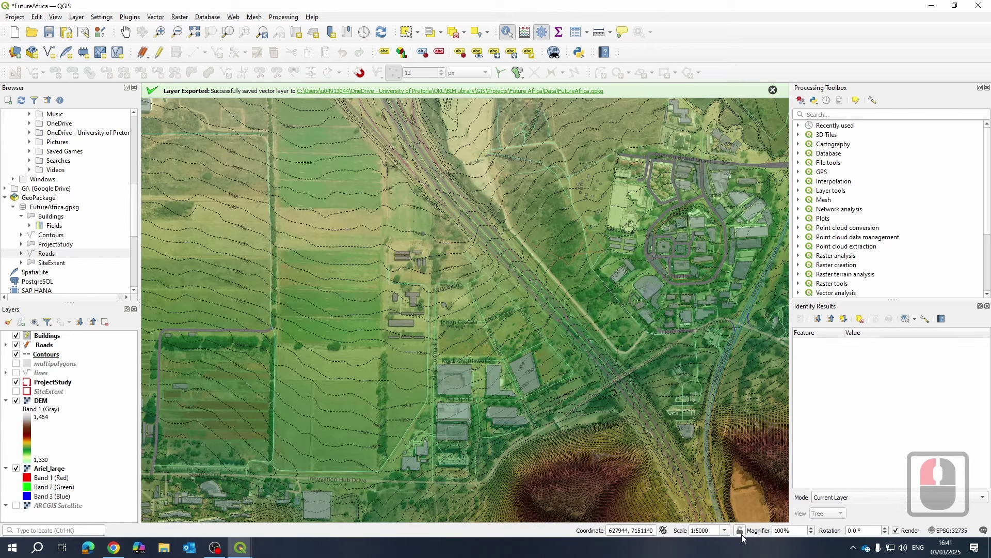
- Lock the map scale at 1:5000 and try magnifying the map around the North Side road
{"action": "left_click", "coordinate": [740, 530]}
{"action": "scroll", "coordinate": [532, 289], "scroll_direction": "down", "scroll_amount": 2}
{"action": "scroll", "coordinate": [486, 358], "scroll_direction": "up", "scroll_amount": 4}
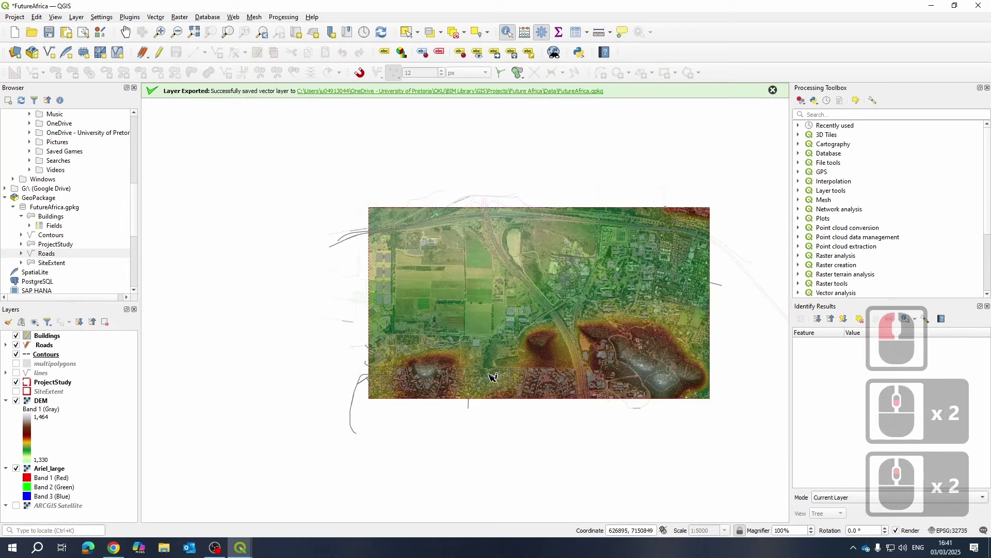
{"action": "scroll", "coordinate": [471, 317], "scroll_direction": "up", "scroll_amount": 3}
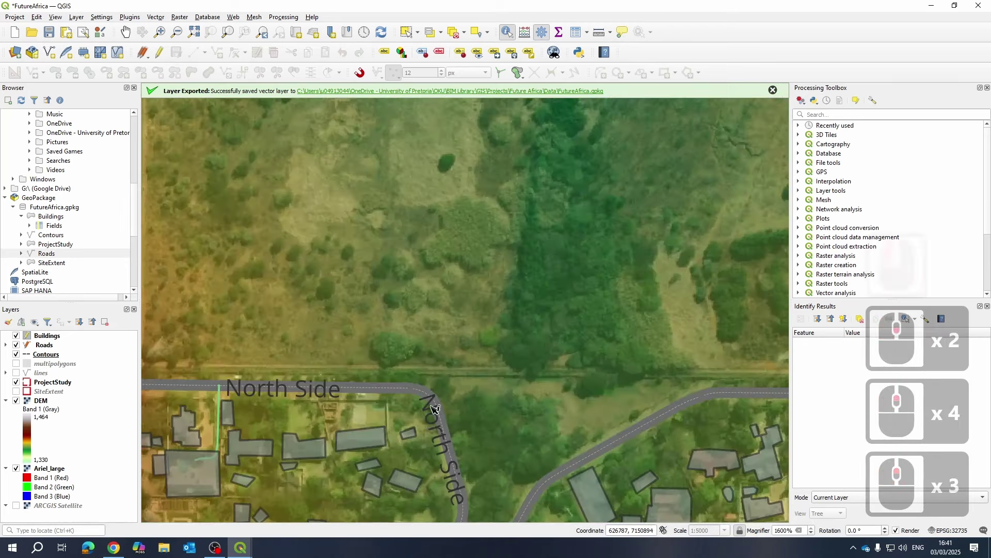
{"action": "scroll", "coordinate": [474, 314], "scroll_direction": "down", "scroll_amount": 3}
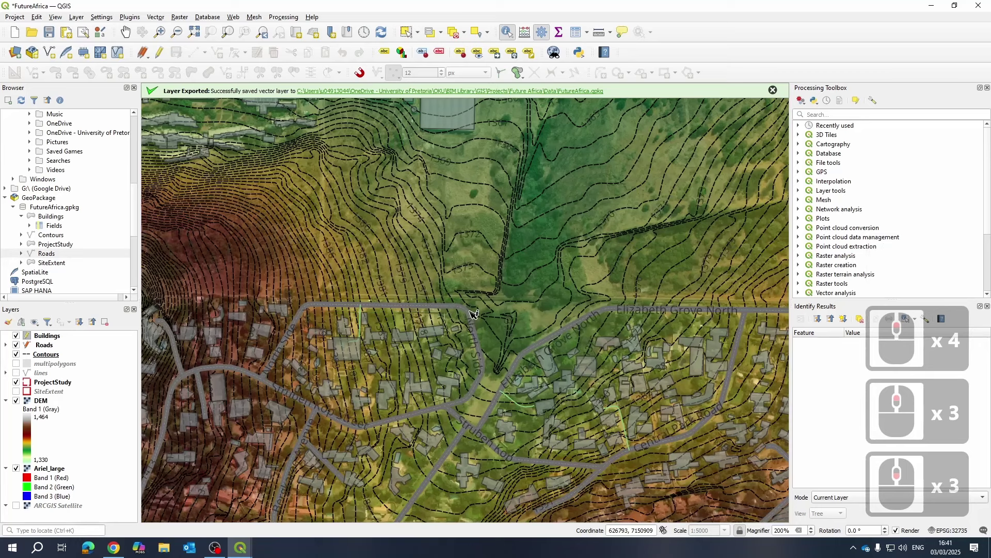
- Reset the map magnifier to 100% and unlock the map scale
{"action": "left_click", "coordinate": [798, 530]}
{"action": "left_click", "coordinate": [799, 531]}
{"action": "left_click", "coordinate": [797, 530]}
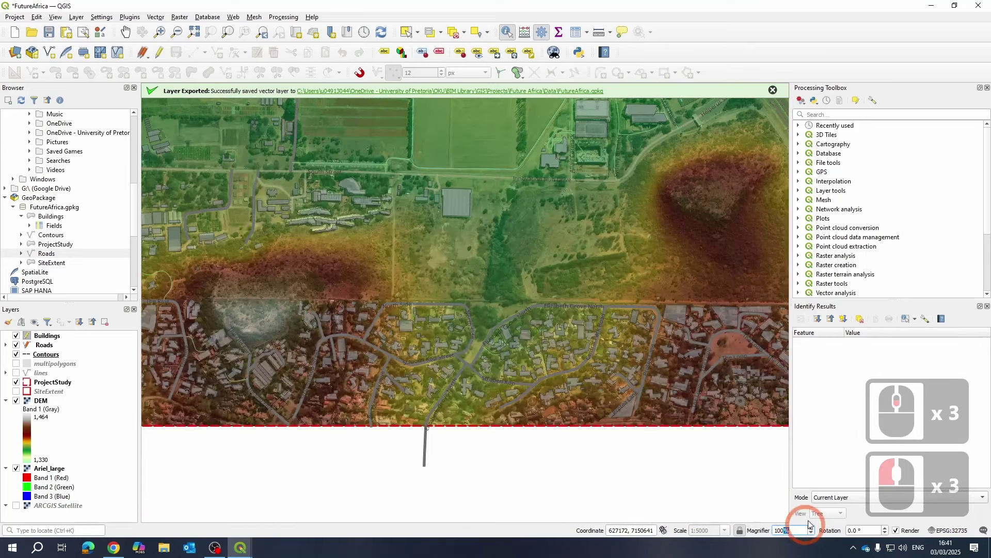
{"action": "left_click", "coordinate": [613, 322]}
{"action": "left_click_drag", "start_coordinate": [454, 238], "coordinate": [455, 447]}
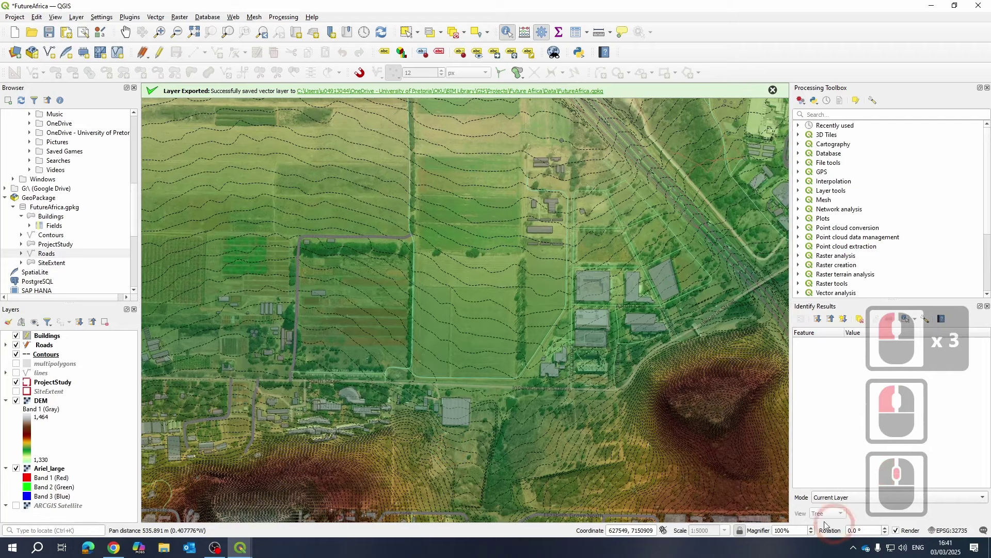
{"action": "left_click", "coordinate": [741, 531]}
{"action": "left_click", "coordinate": [741, 531]}
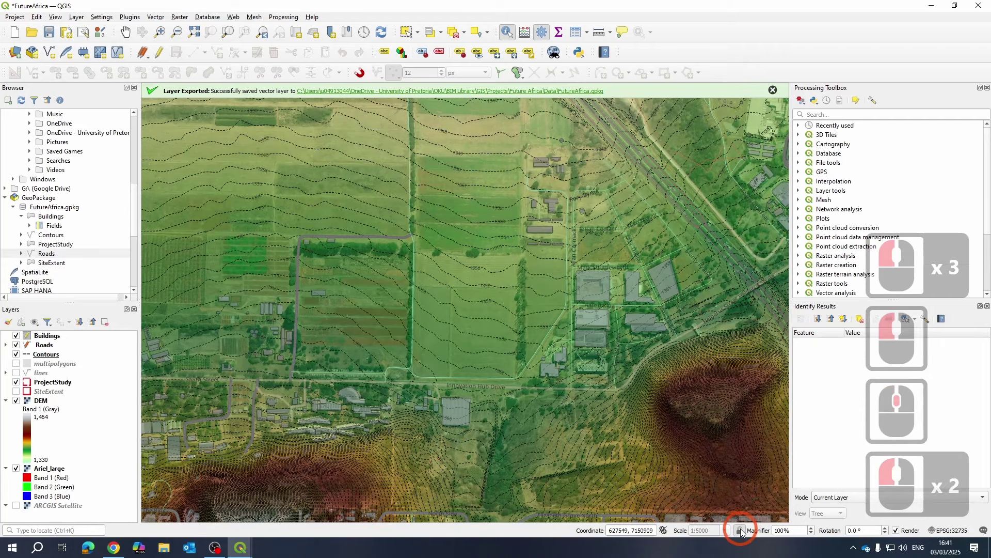
{"action": "left_click", "coordinate": [741, 531]}
{"action": "left_click_drag", "start_coordinate": [566, 298], "coordinate": [565, 348]}
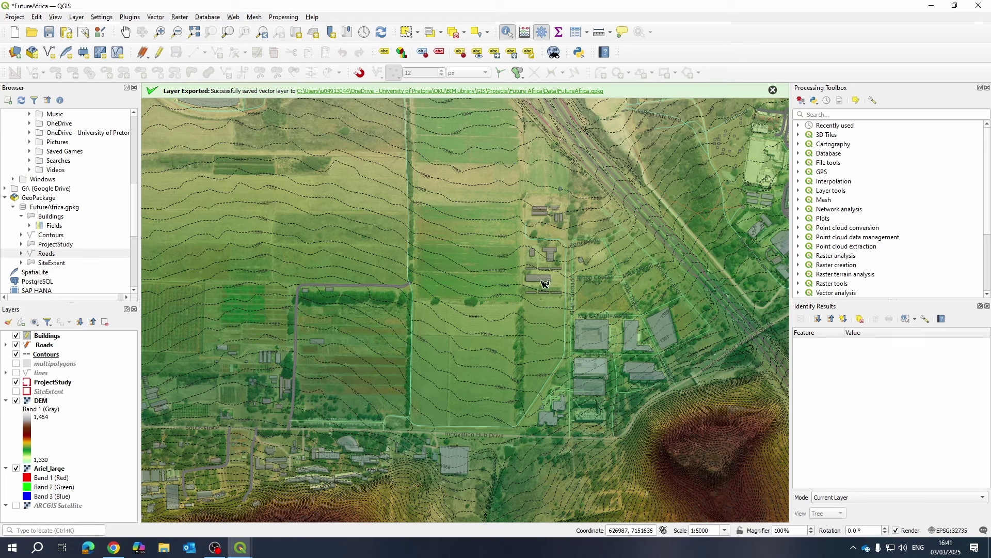
{"action": "left_click_drag", "start_coordinate": [468, 186], "coordinate": [546, 195]}
{"action": "left_click_drag", "start_coordinate": [478, 263], "coordinate": [456, 254]}
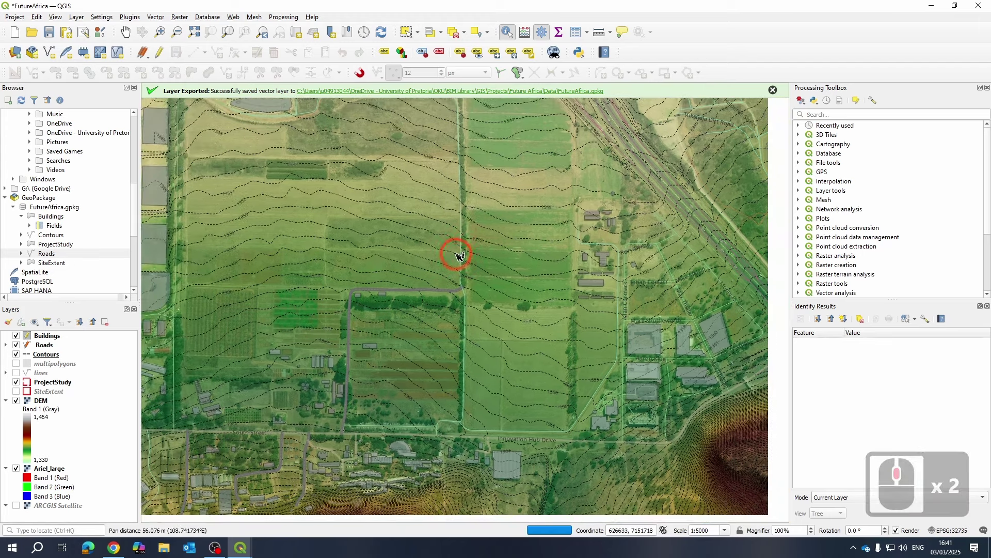
{"action": "left_click_drag", "start_coordinate": [388, 226], "coordinate": [376, 226]}
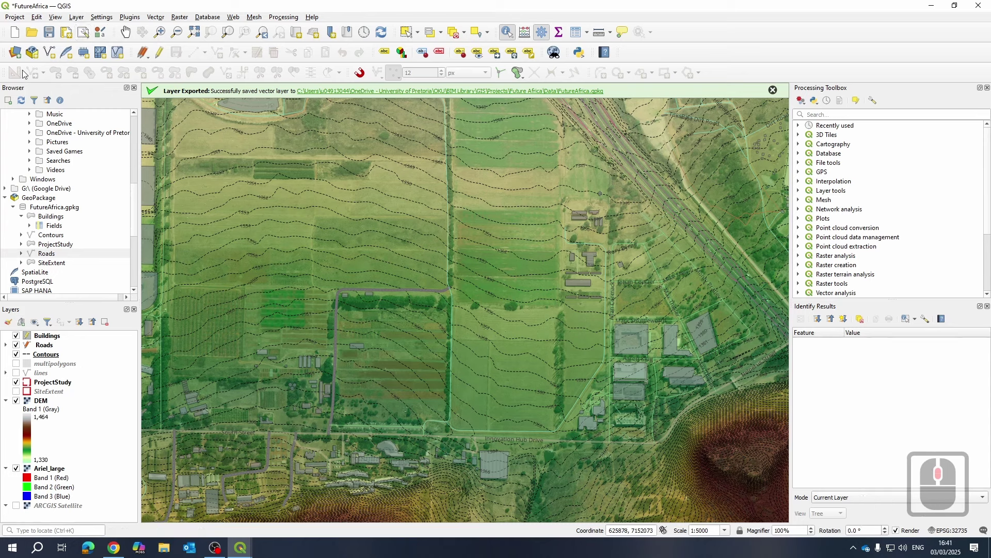
{"action": "left_click", "coordinate": [15, 18]}
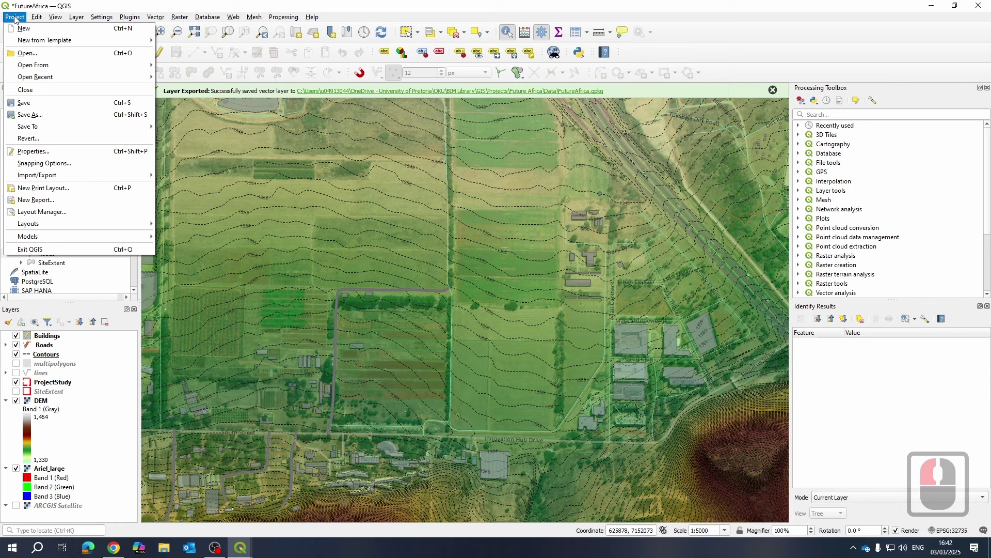
{"action": "key", "text": "Escape"}
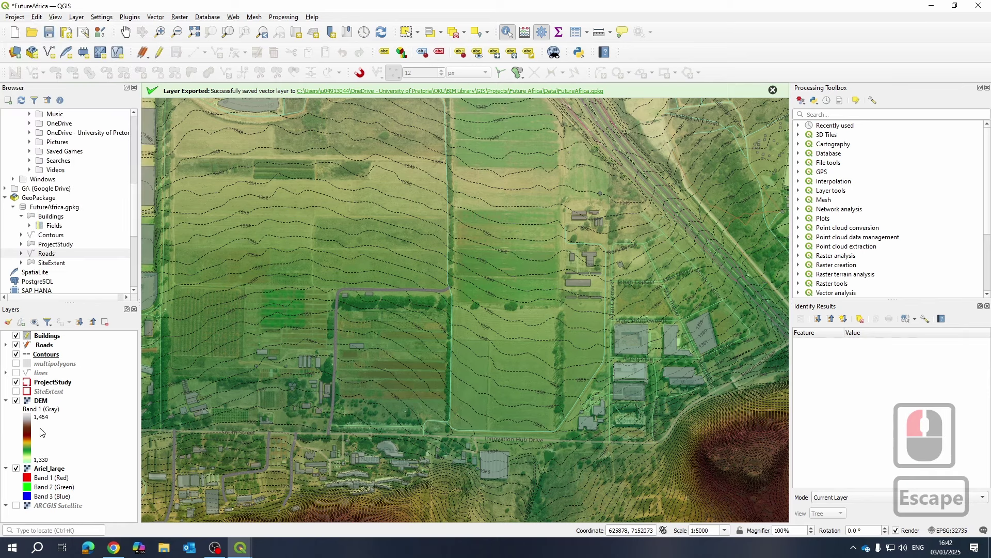
{"action": "right_click", "coordinate": [41, 468]}
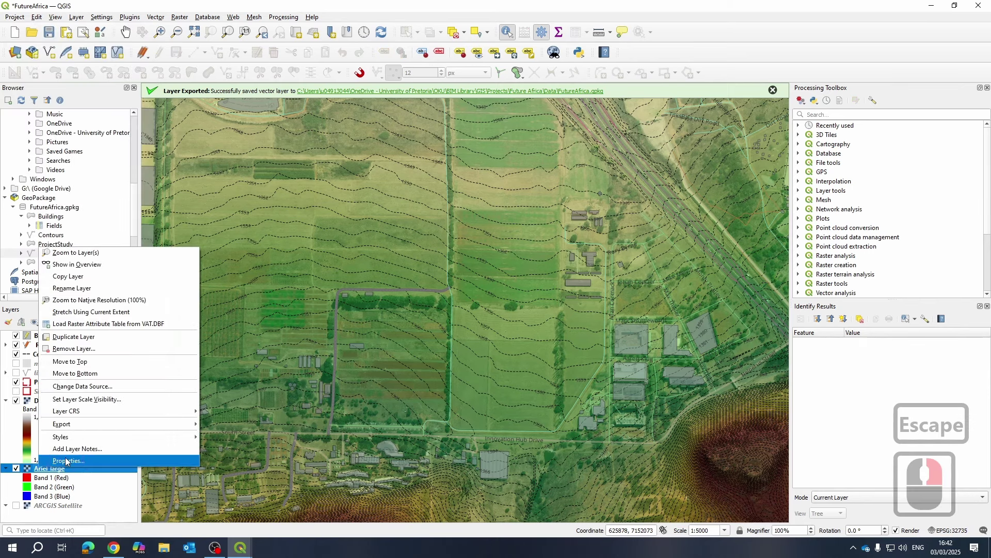
{"action": "key", "text": "Escape"}
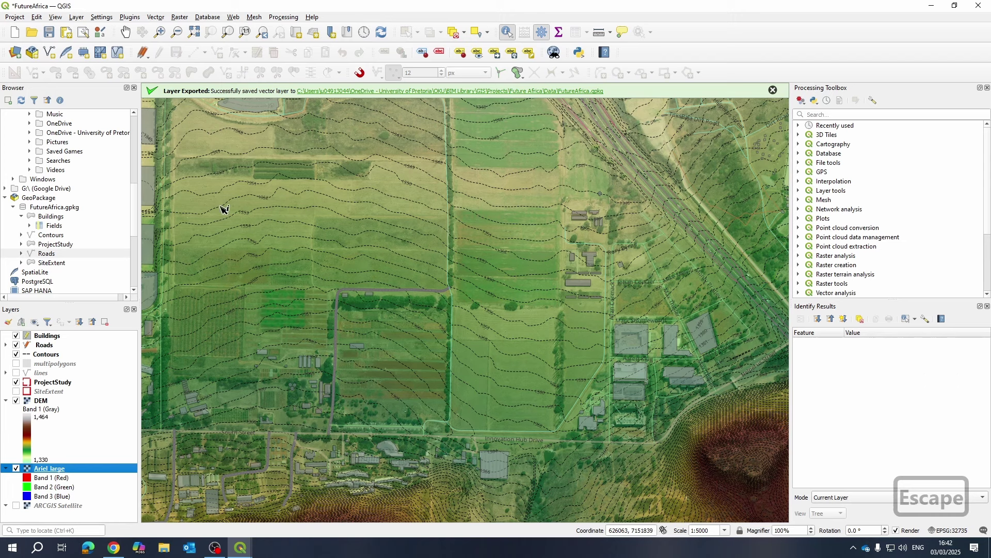
- Start exporting the map as an image and calculate its extent from the ProjectStudy layer
{"action": "left_click", "coordinate": [13, 17]}
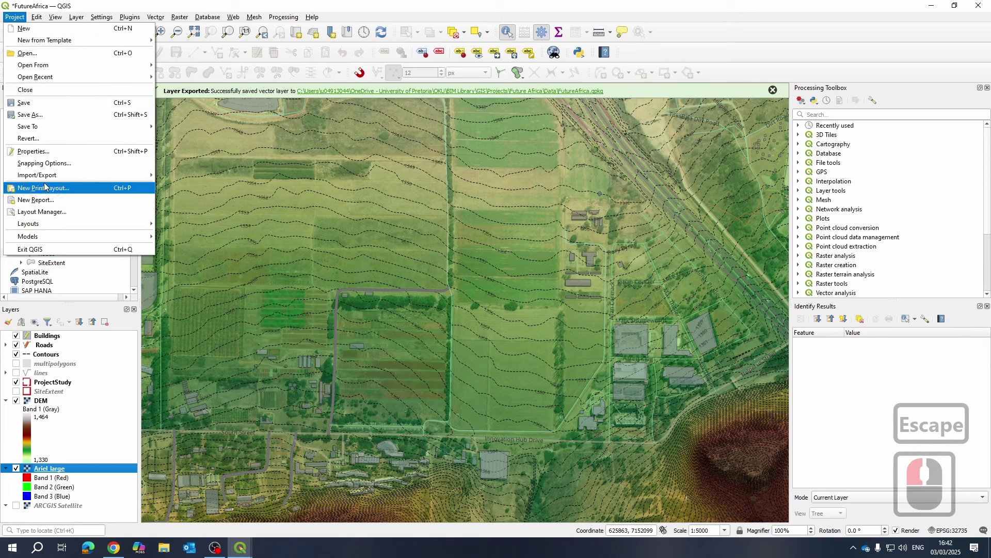
{"action": "mouse_move", "coordinate": [38, 128]}
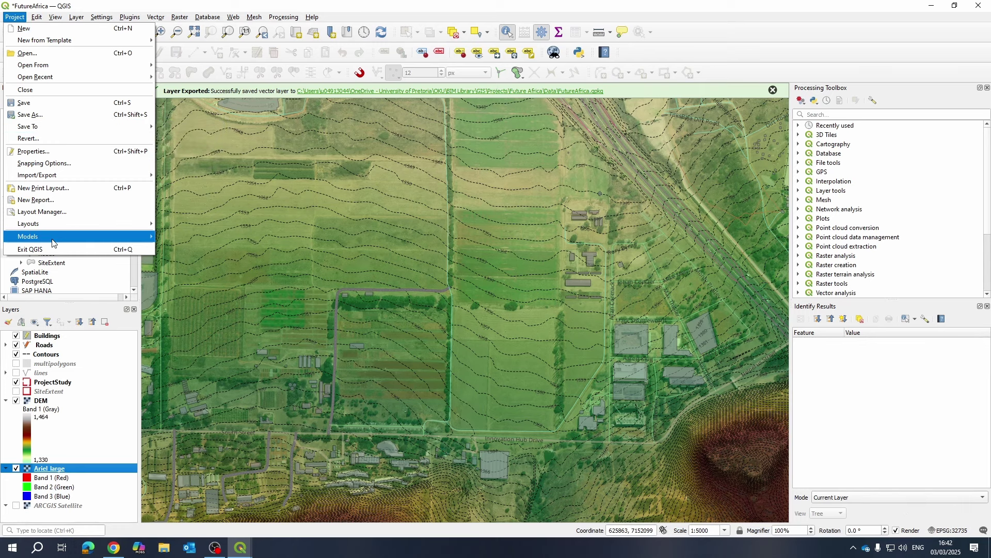
{"action": "left_click", "coordinate": [64, 175]}
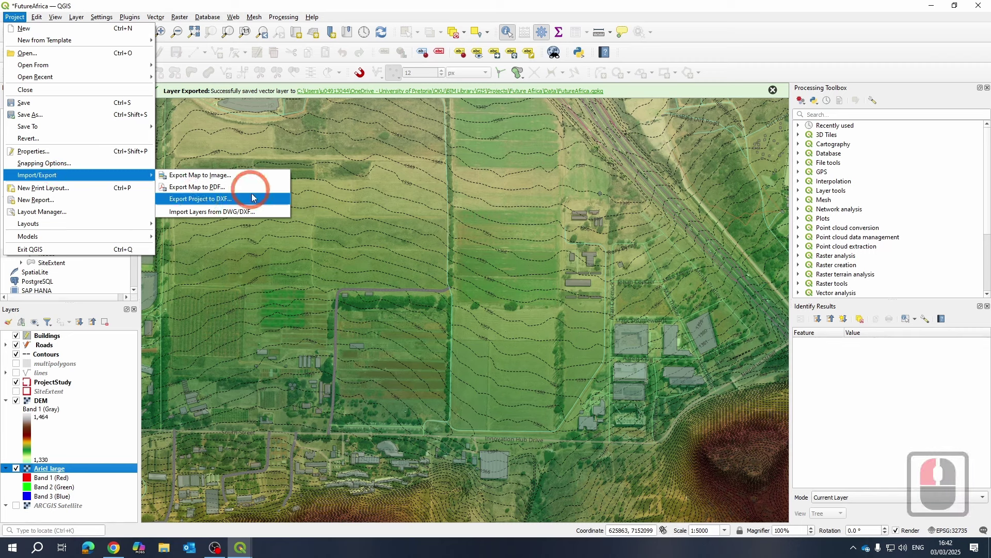
{"action": "left_click", "coordinate": [198, 178]}
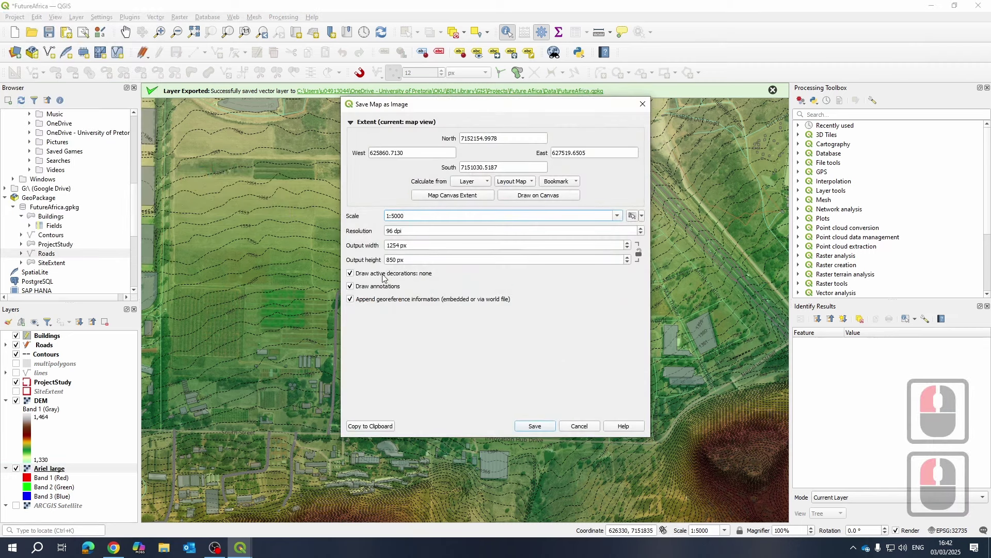
{"action": "left_click", "coordinate": [485, 182]}
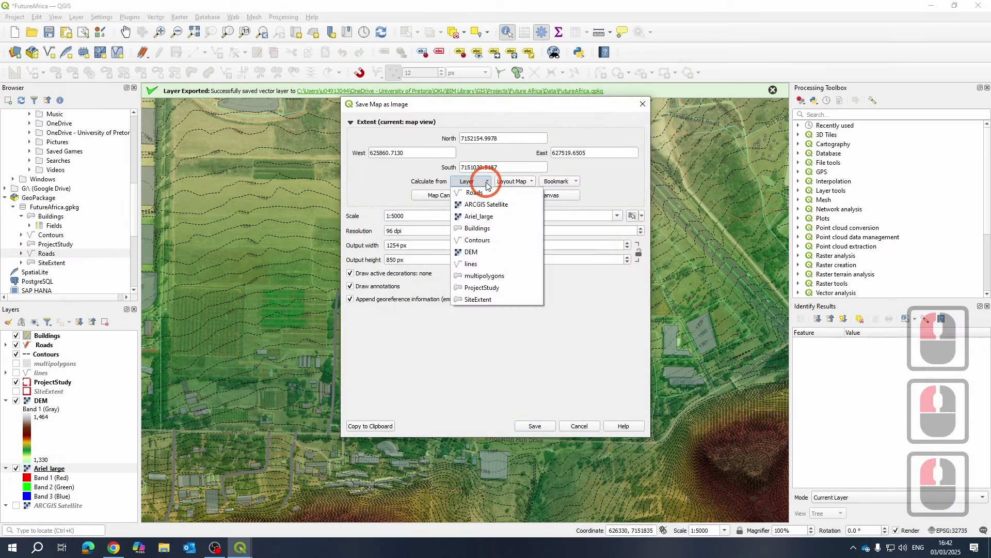
{"action": "left_click", "coordinate": [499, 294]}
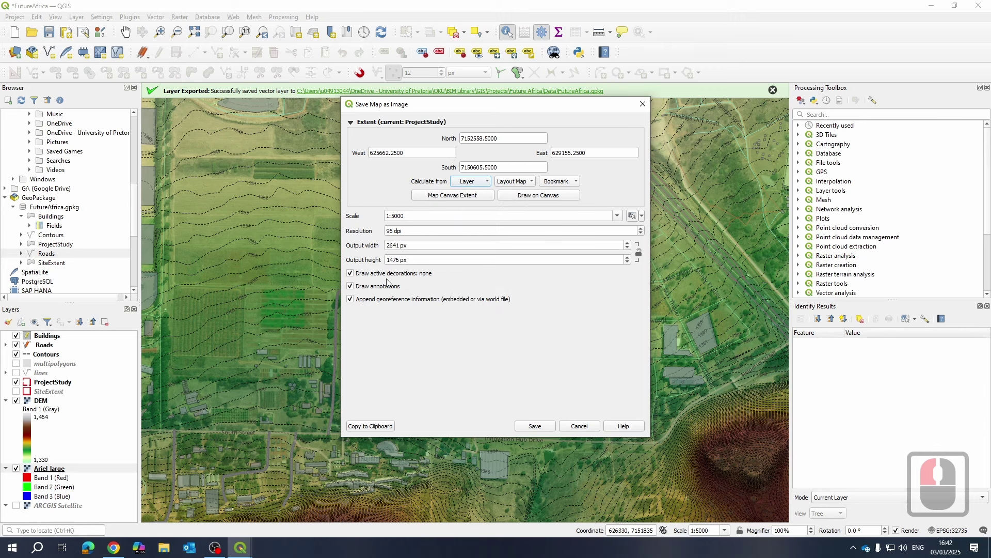
- Set the map image export resolution to 300 dpi
{"action": "triple_click", "coordinate": [434, 233]}
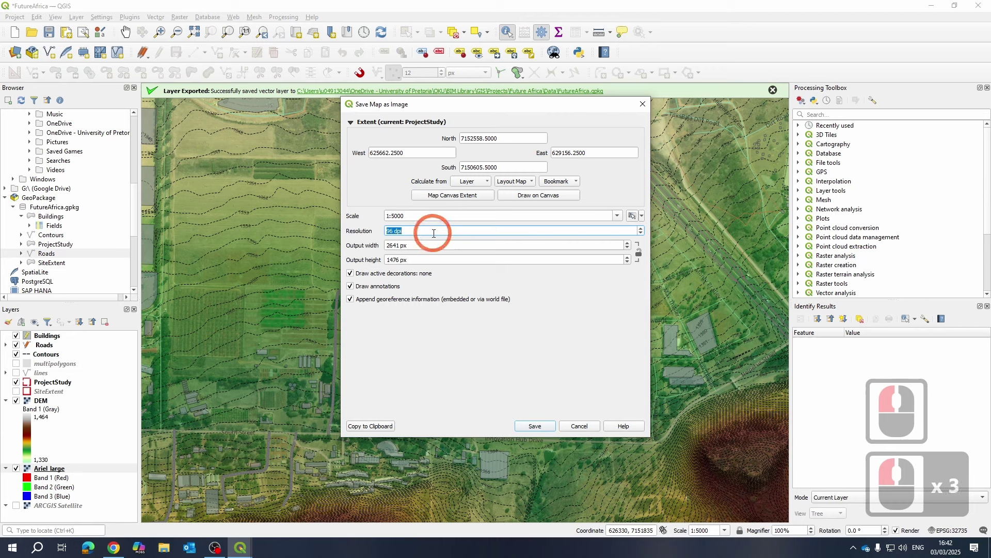
{"action": "type", "text": "3000"}
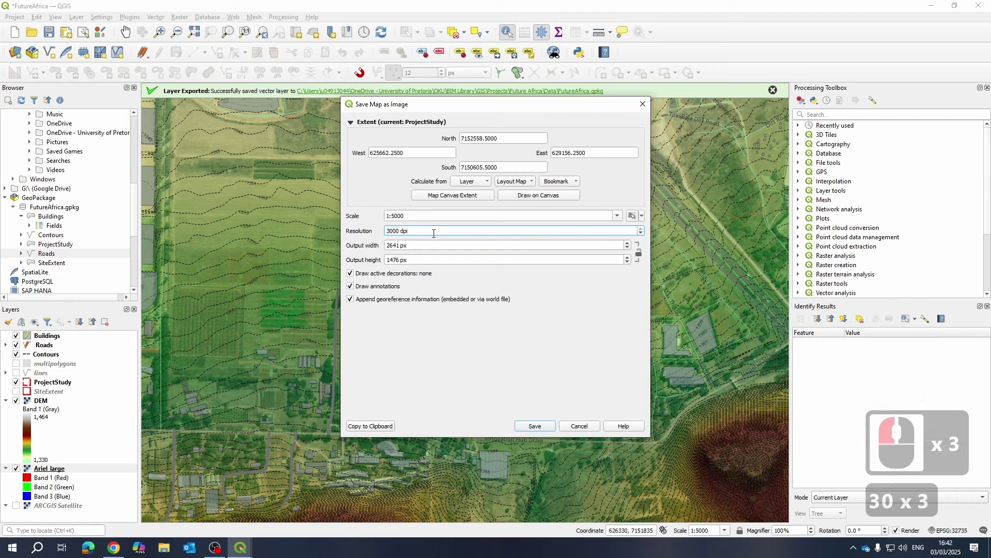
{"action": "key", "text": "BackSpace"}
{"action": "left_click", "coordinate": [435, 358]}
{"action": "left_click", "coordinate": [417, 222]}
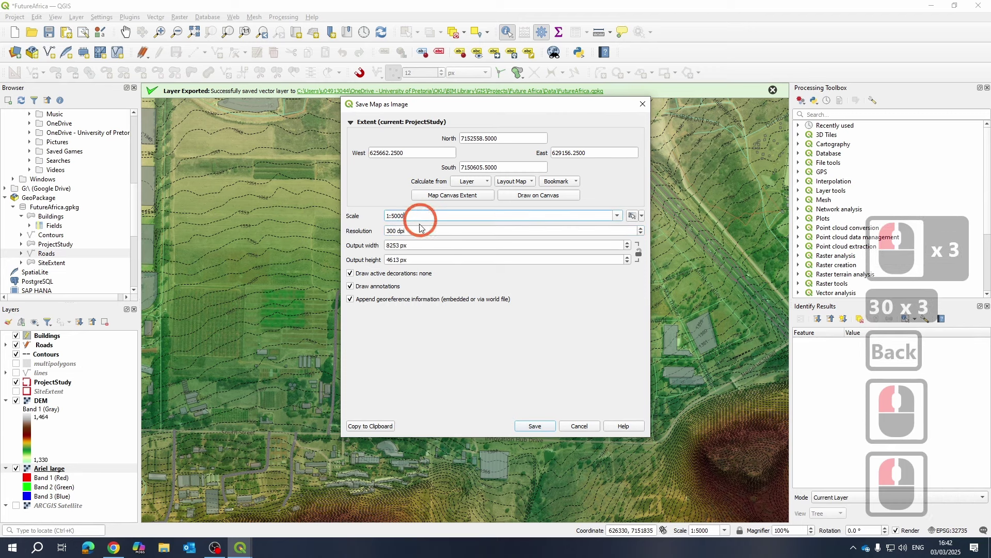
{"action": "left_click", "coordinate": [419, 230]}
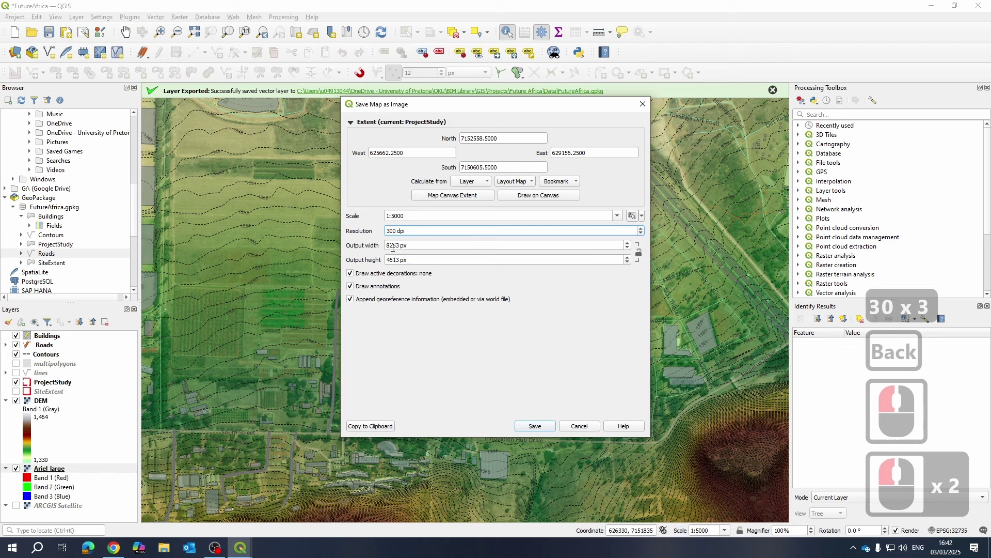
- Recalculate the export extent from the ProjectStudy layer and cancel the image export
{"action": "double_click", "coordinate": [406, 244]}
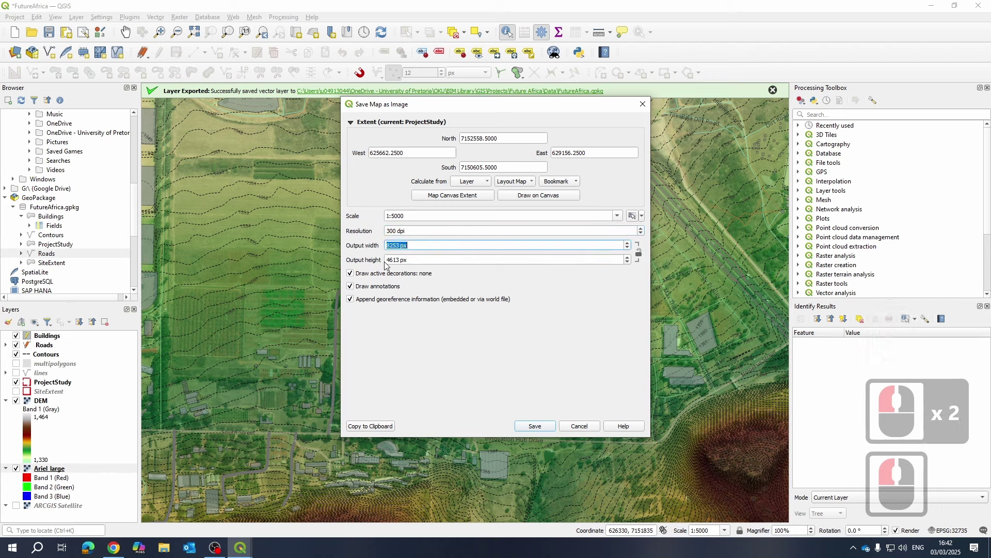
{"action": "mouse_move", "coordinate": [384, 262]}
{"action": "left_mouse_down"}
{"action": "mouse_move", "coordinate": [428, 262]}
{"action": "mouse_move", "coordinate": [481, 398]}
{"action": "left_mouse_up"}
{"action": "mouse_move", "coordinate": [426, 289]}
{"action": "left_mouse_down"}
{"action": "mouse_move", "coordinate": [402, 259]}
{"action": "mouse_move", "coordinate": [400, 221]}
{"action": "left_mouse_up"}
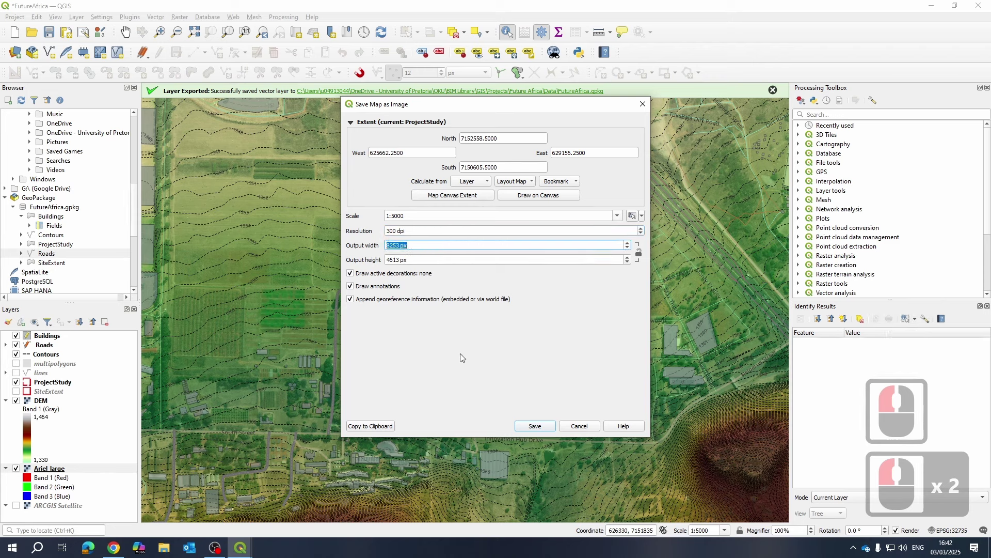
{"action": "mouse_move", "coordinate": [444, 320]}
{"action": "left_mouse_down"}
{"action": "mouse_move", "coordinate": [406, 301]}
{"action": "mouse_move", "coordinate": [406, 283]}
{"action": "left_mouse_up"}
{"action": "double_click", "coordinate": [413, 247]}
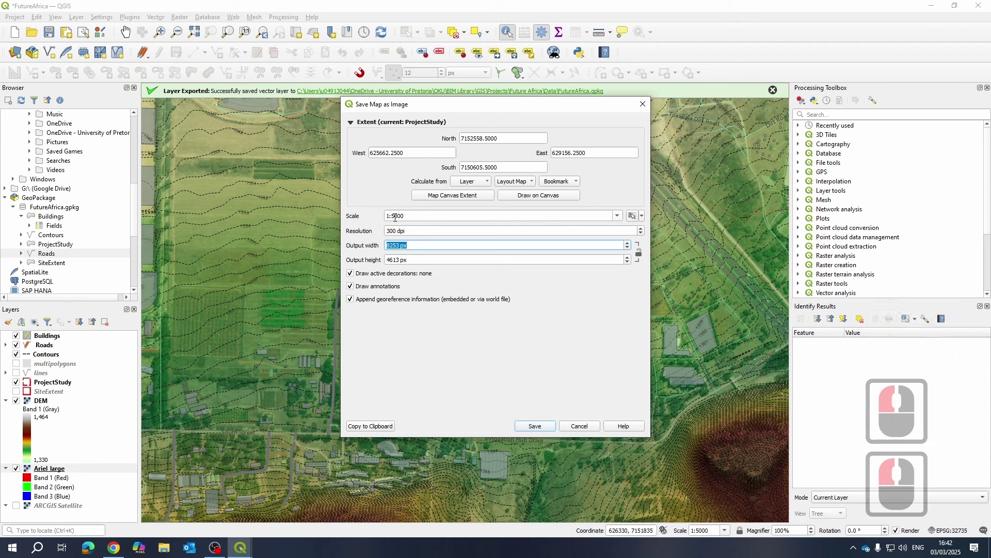
{"action": "left_click", "coordinate": [420, 215]}
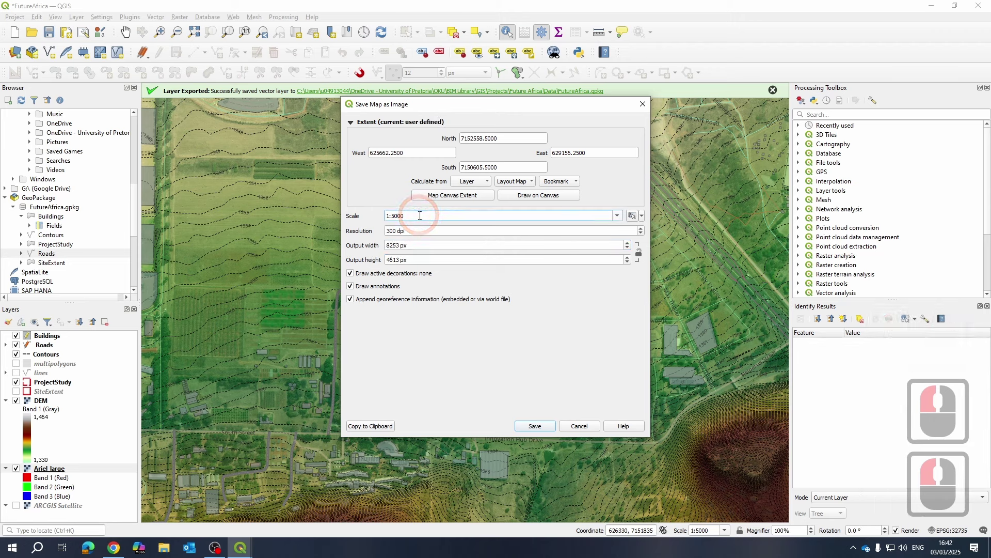
{"action": "left_click", "coordinate": [488, 182]}
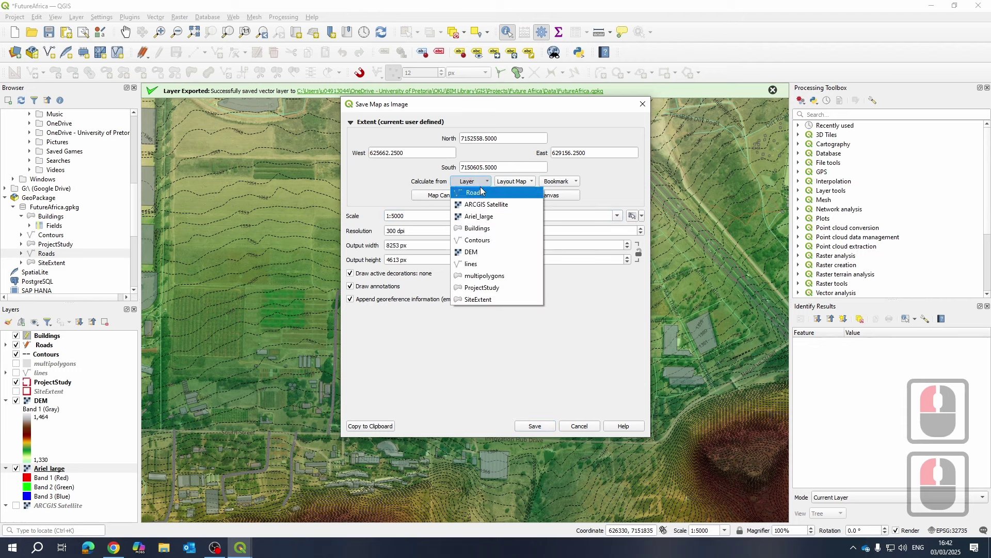
{"action": "left_click", "coordinate": [482, 288]}
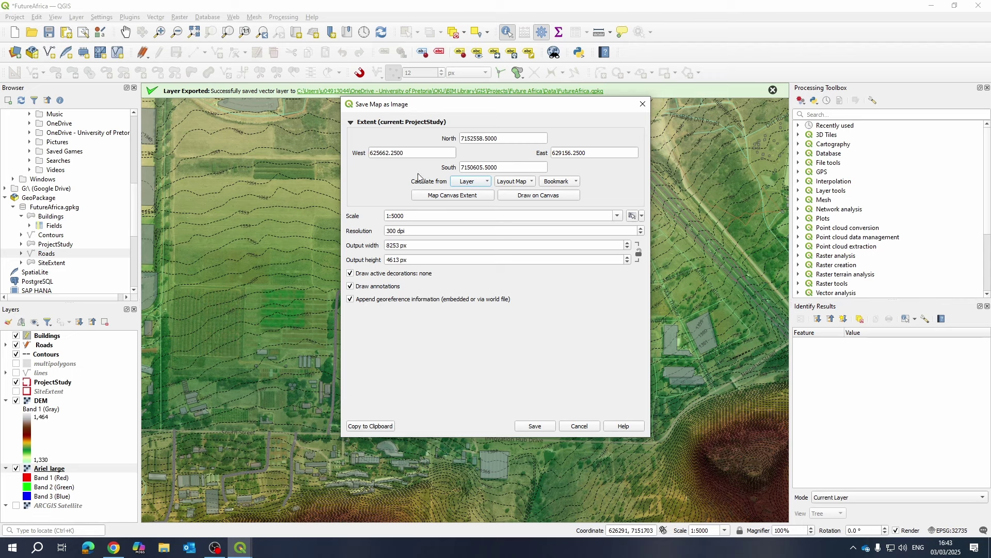
{"action": "left_click_drag", "start_coordinate": [484, 108], "coordinate": [331, 135]}
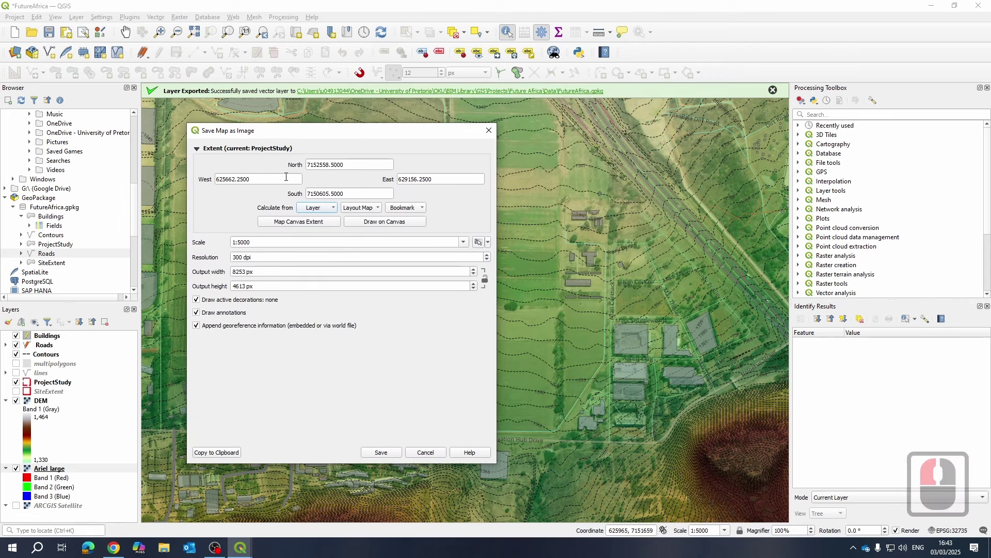
{"action": "left_click", "coordinate": [425, 452]}
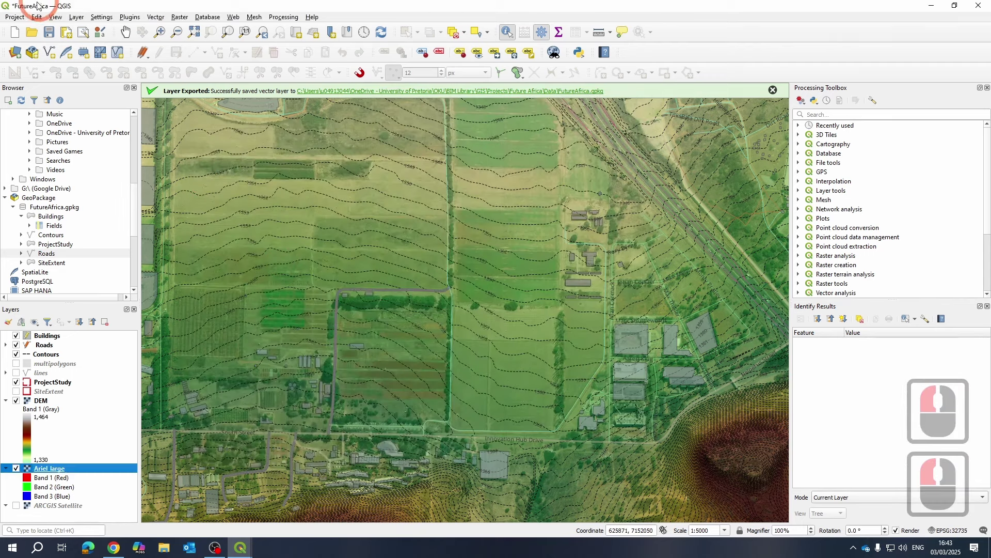
- Start exporting the map as an image with the resolution set to 300 dpi
{"action": "left_click", "coordinate": [15, 17]}
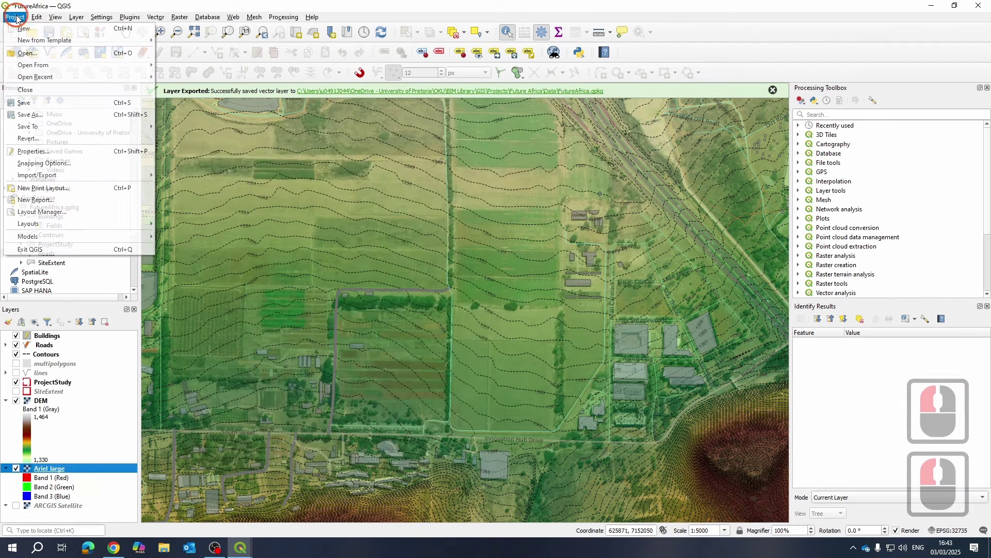
{"action": "left_click", "coordinate": [49, 175]}
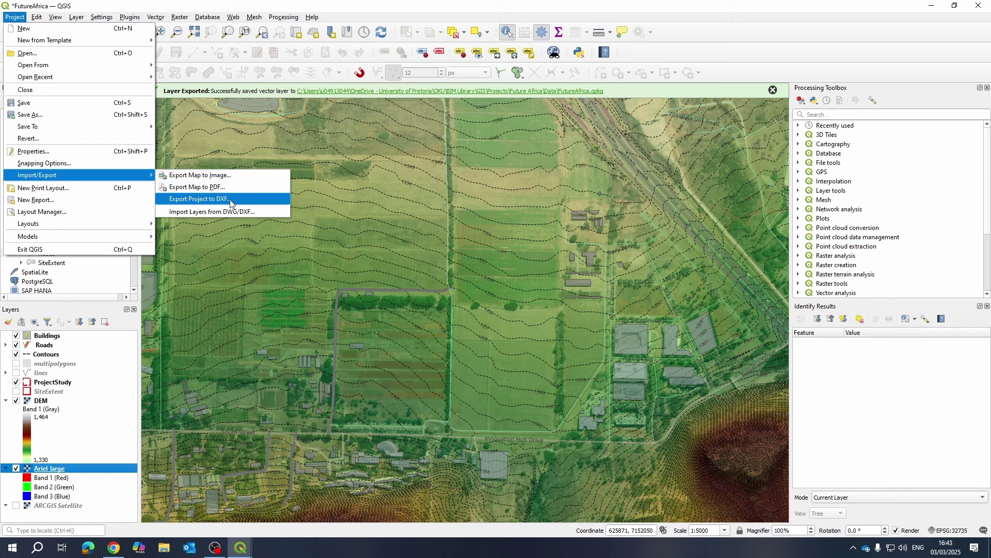
{"action": "left_click", "coordinate": [190, 177]}
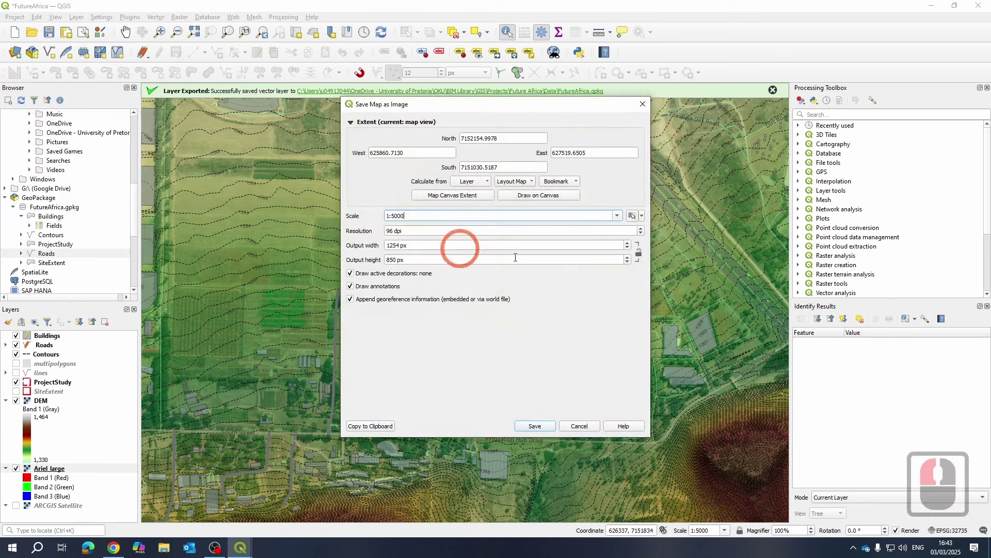
{"action": "triple_click", "coordinate": [420, 232]}
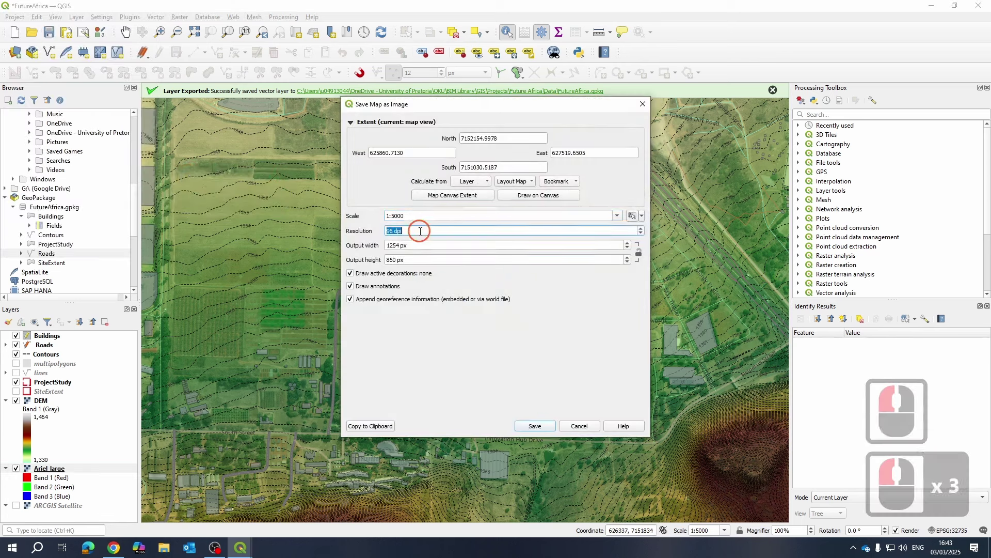
{"action": "type", "text": "300"}
{"action": "left_click", "coordinate": [431, 245]}
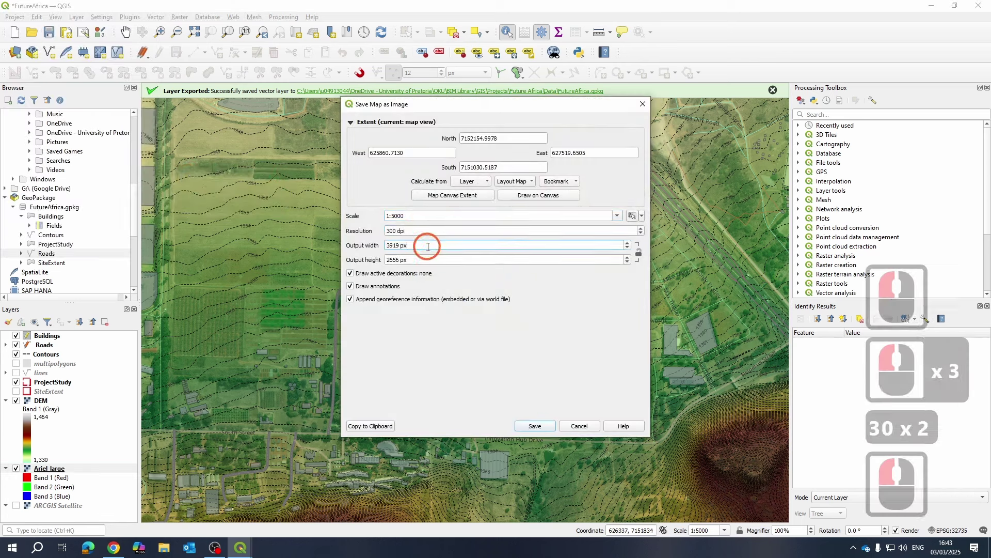
- Calculate the export extent from the ProjectStudy layer and choose the desktop's Workshop folder as the save location
{"action": "left_click", "coordinate": [483, 182]}
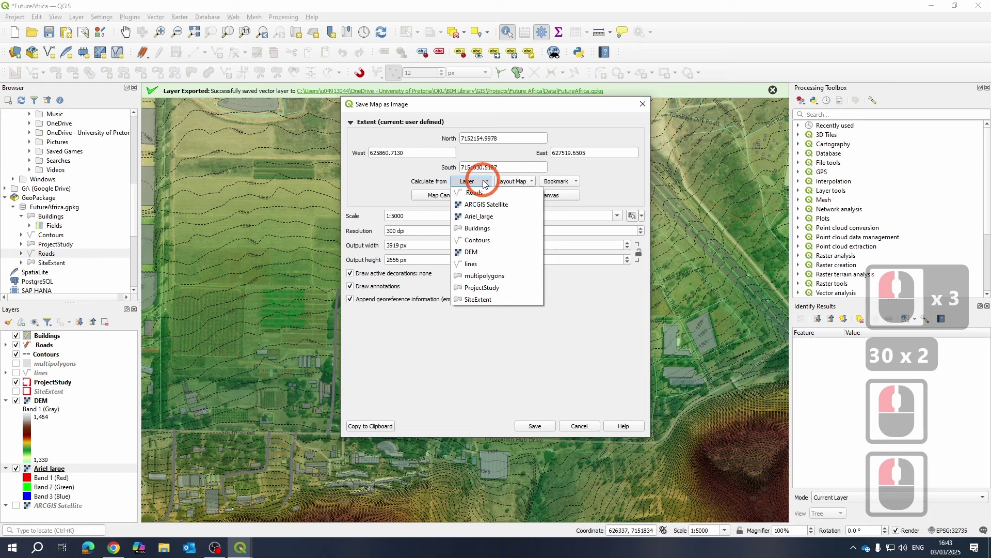
{"action": "left_click", "coordinate": [490, 289]}
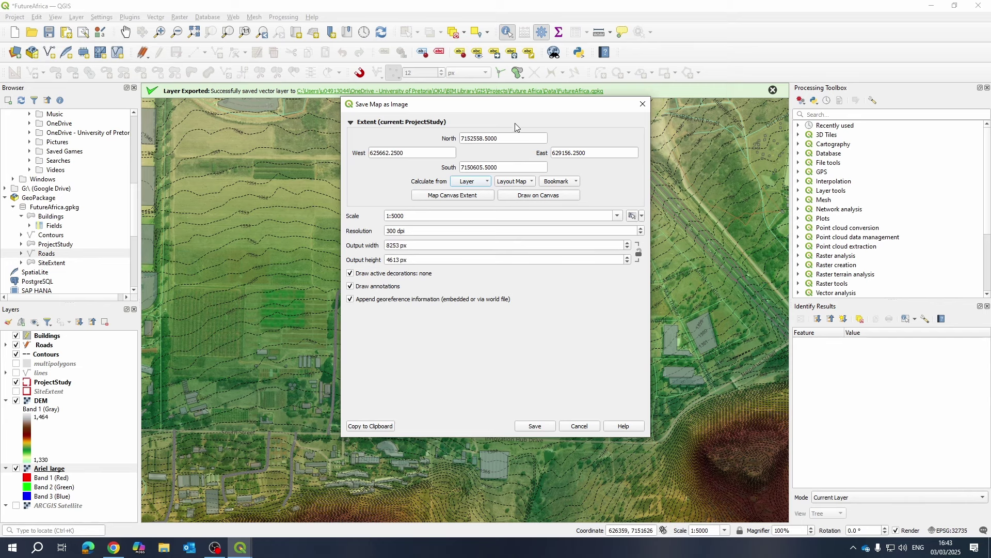
{"action": "left_click_drag", "start_coordinate": [510, 114], "coordinate": [357, 168]}
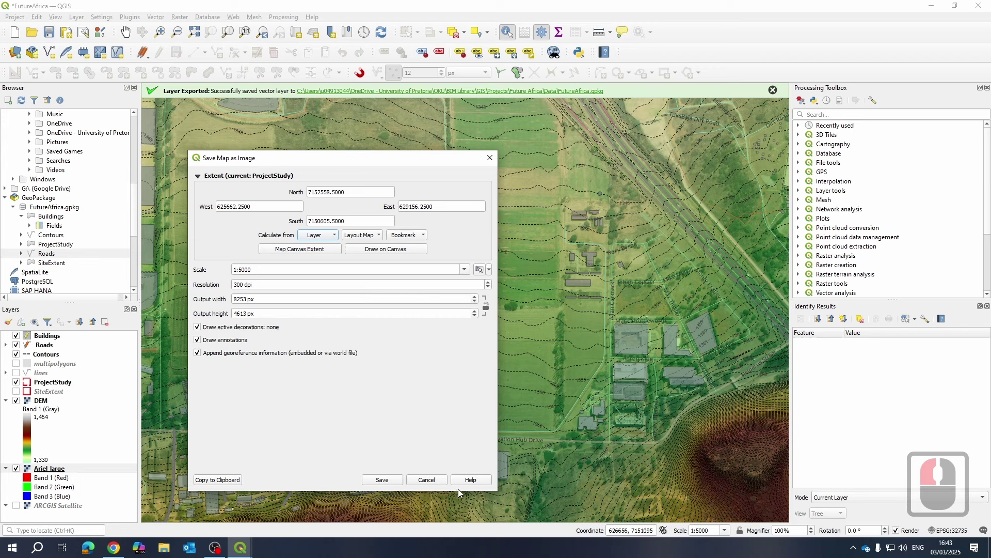
{"action": "left_click", "coordinate": [383, 480]}
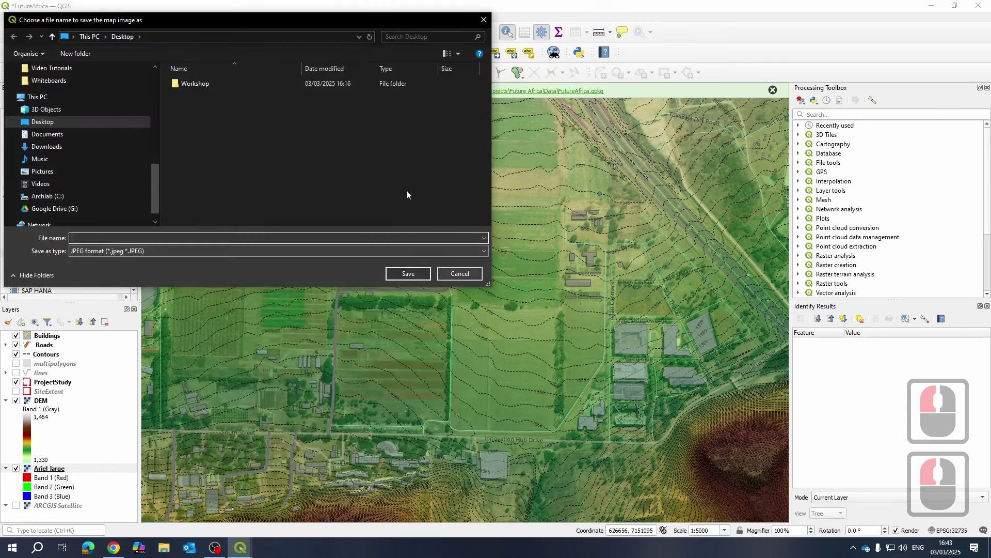
{"action": "double_click", "coordinate": [179, 83]}
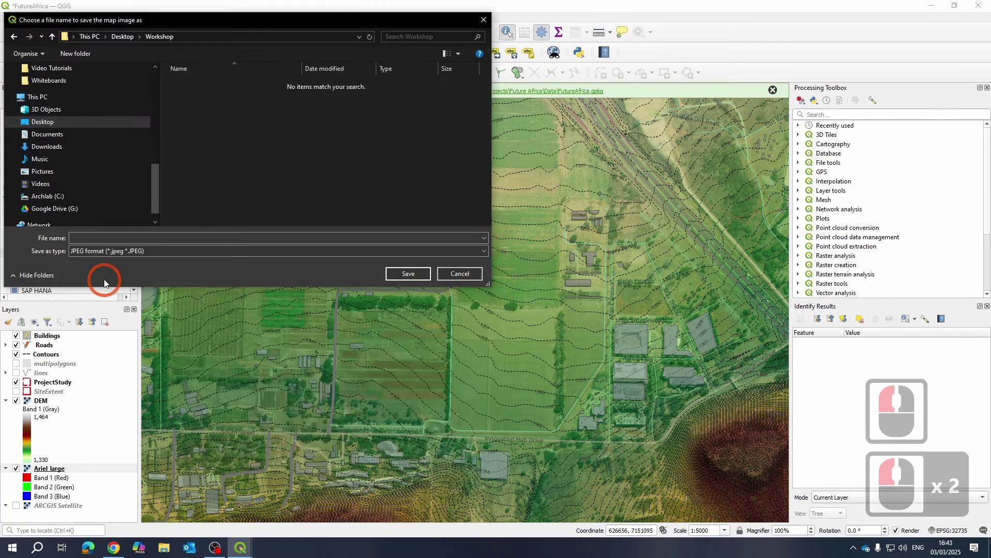
- Name the map image "u123456 Baked Bean" and save it in JPEG format
{"action": "left_click", "coordinate": [103, 240]}
{"action": "type", "text": "Stu"}
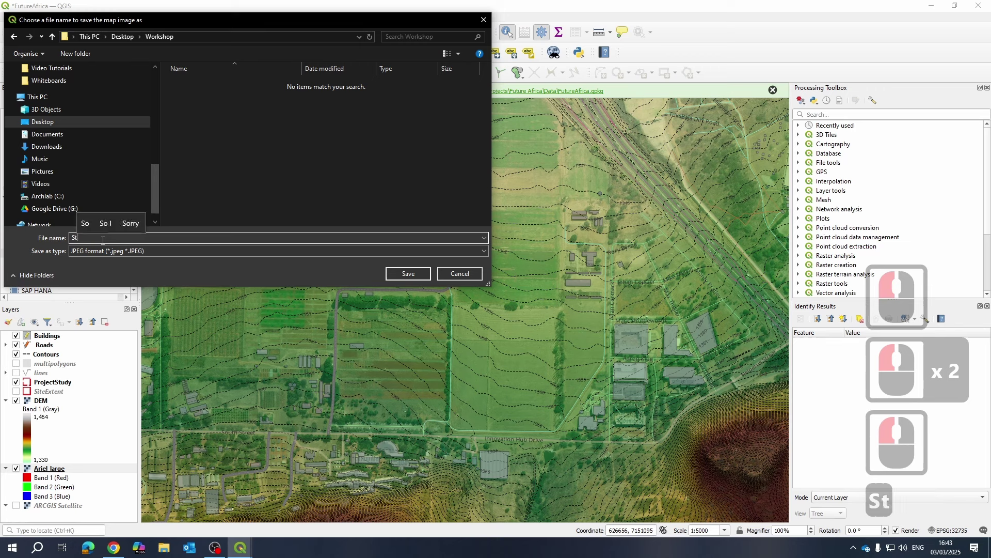
{"action": "key", "text": "BackSpace"}
{"action": "key", "text": "BackSpace"}
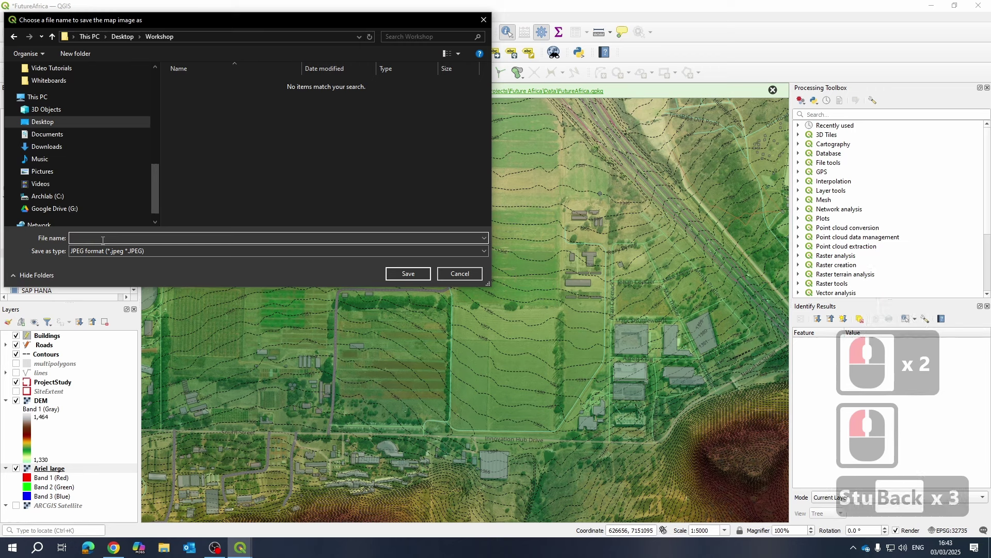
{"action": "type", "text": "u123456"}
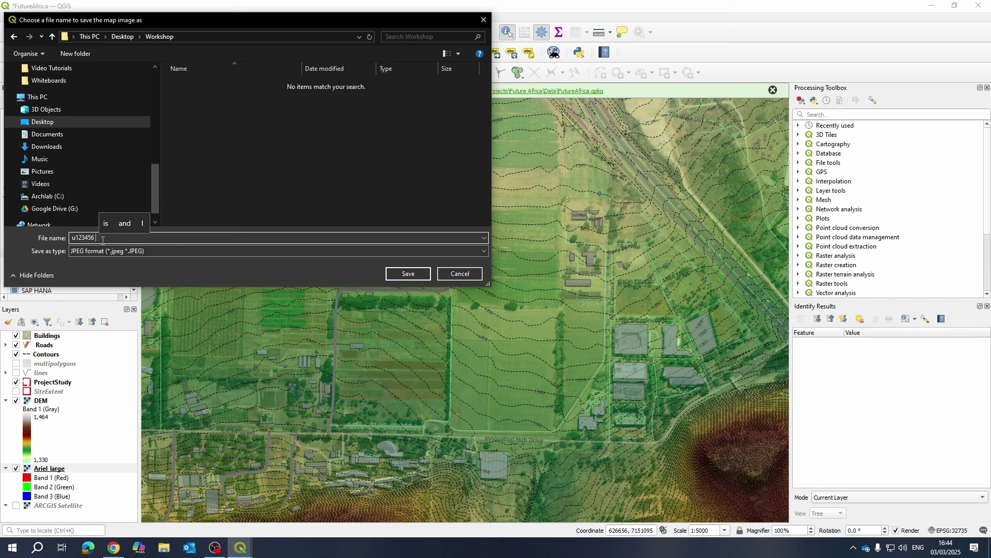
{"action": "type", "text": "Baked"}
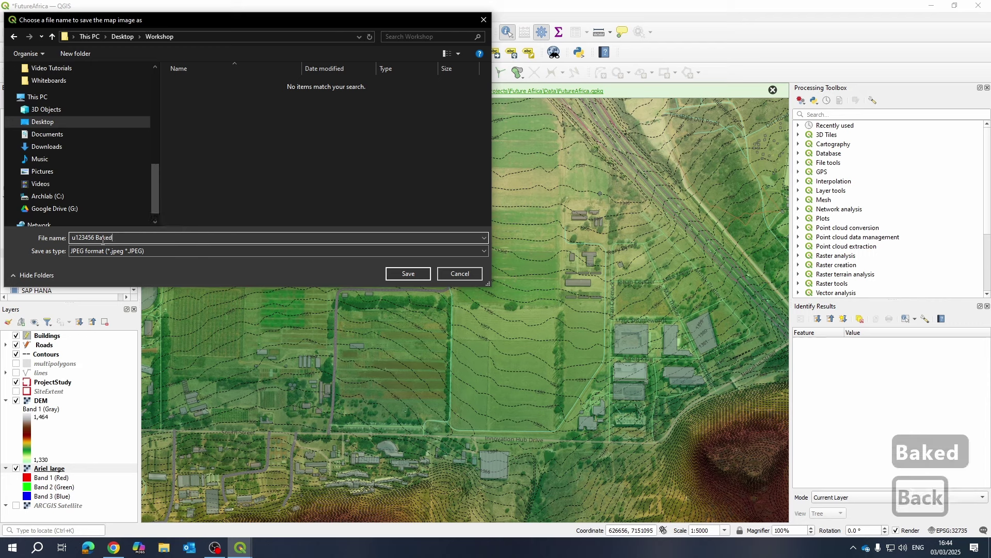
{"action": "key", "text": "BackSpace"}
{"action": "type", "text": "bean"}
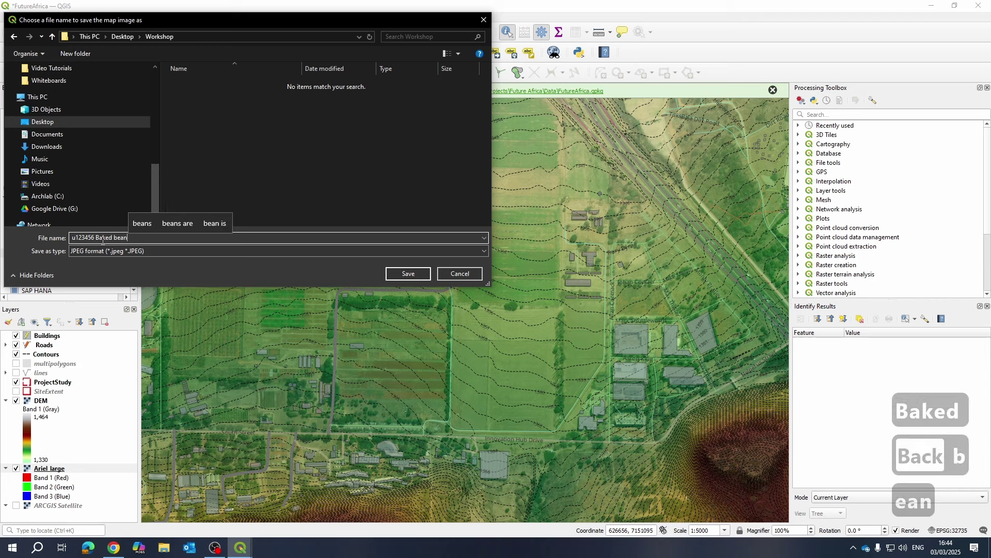
{"action": "key", "text": "BackSpace"}
{"action": "key", "text": "BackSpace"}
{"action": "key", "text": "BackSpace"}
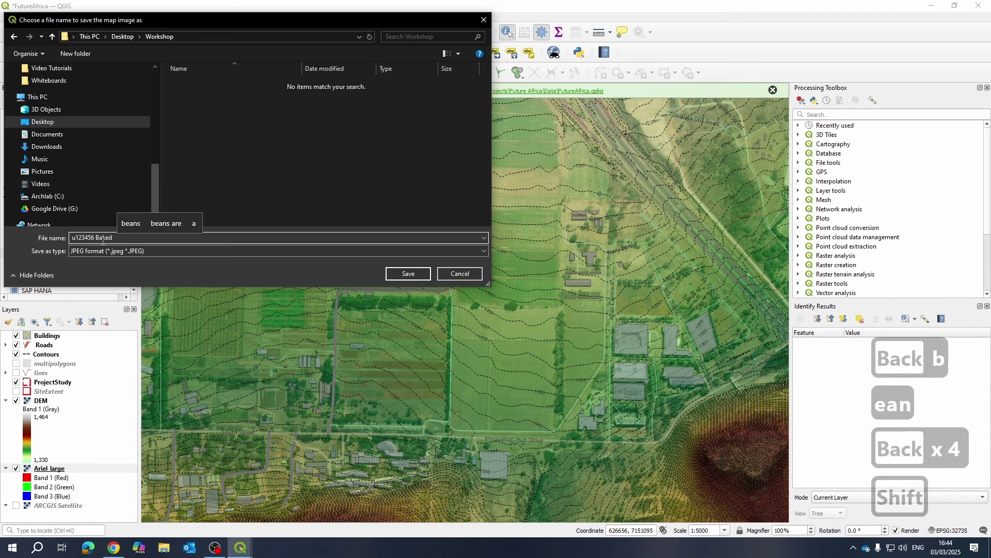
{"action": "type", "text": "Bean"}
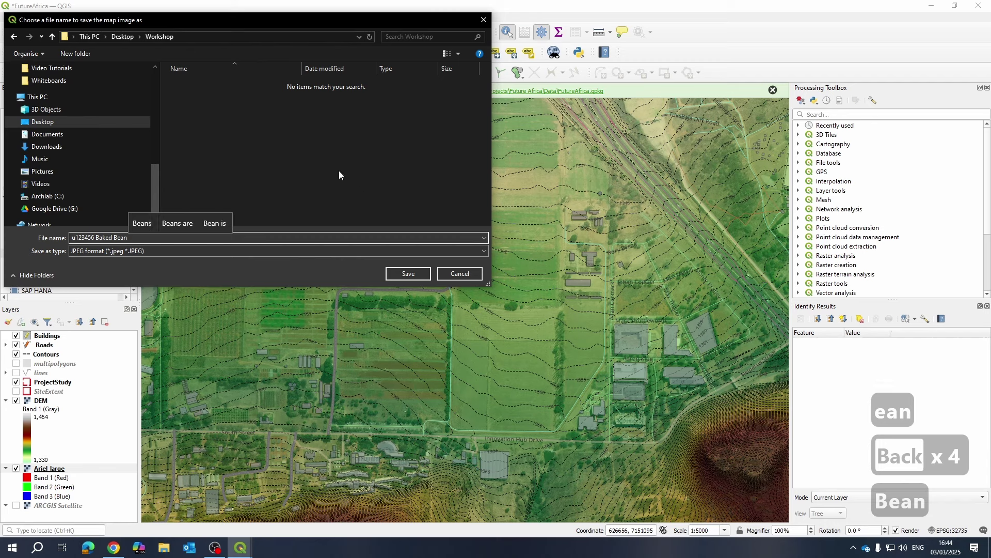
{"action": "left_click", "coordinate": [439, 301]}
{"action": "left_click", "coordinate": [419, 276]}
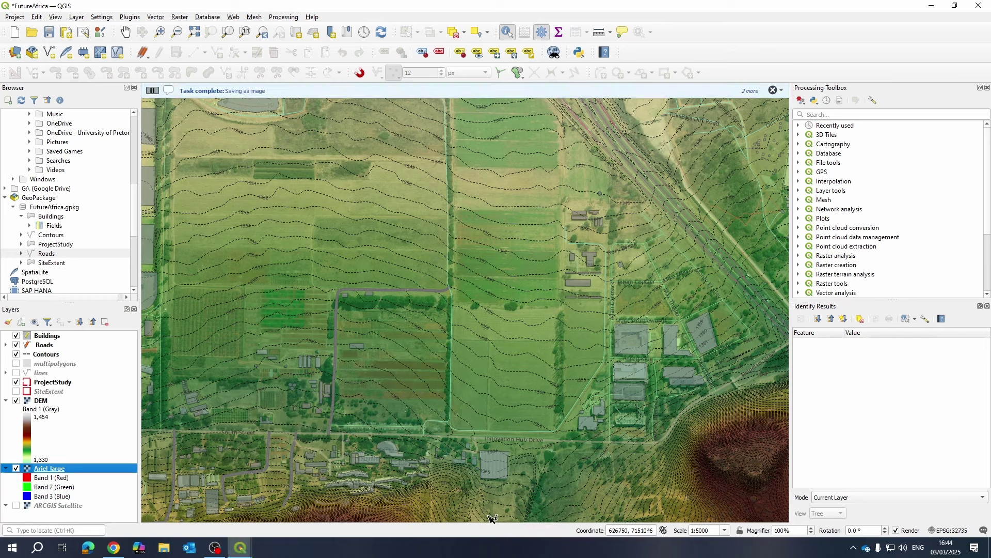
- Start another map image export and set its resolution to 300 dpi
{"action": "left_click", "coordinate": [15, 17]}
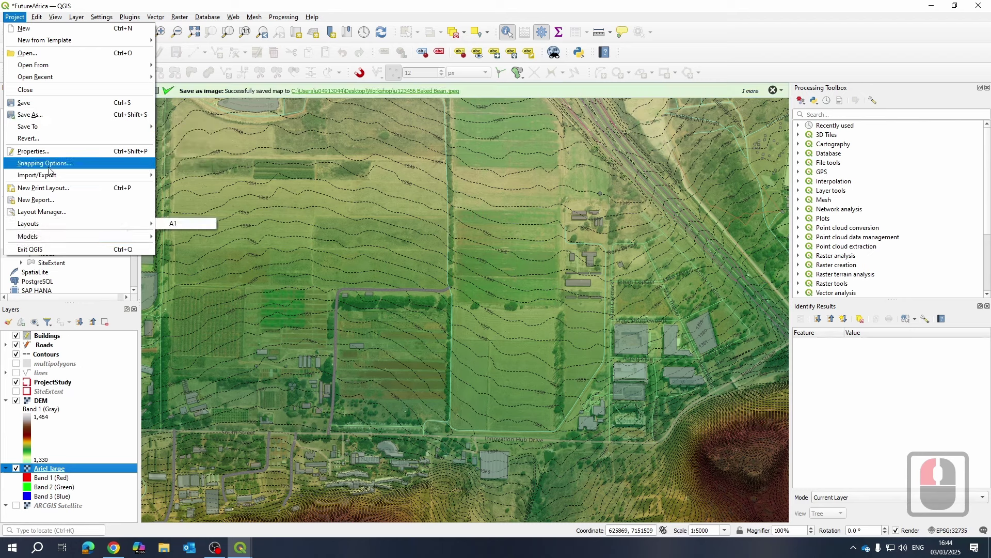
{"action": "left_click", "coordinate": [125, 175]}
{"action": "left_click", "coordinate": [233, 213]}
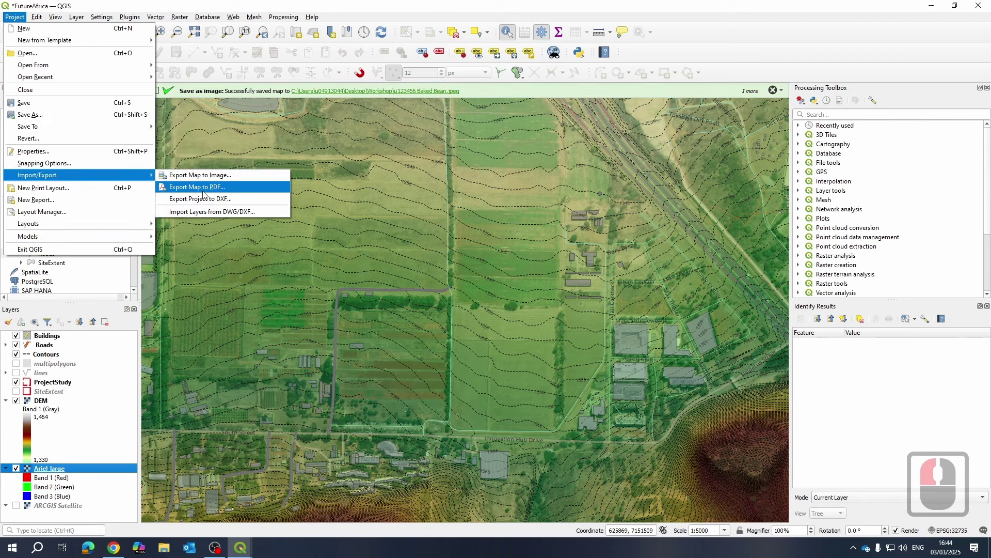
{"action": "left_click", "coordinate": [199, 175]}
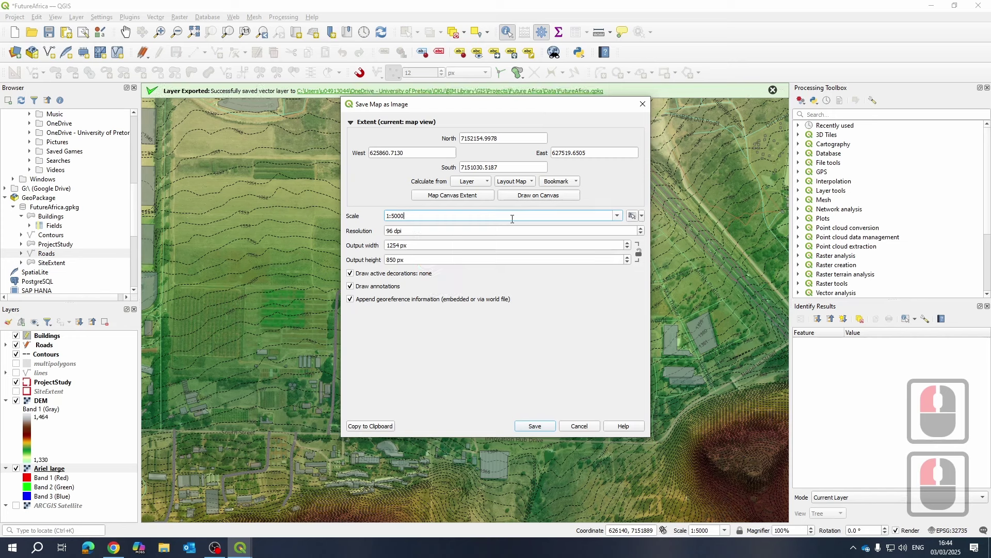
{"action": "left_click_drag", "start_coordinate": [427, 228], "coordinate": [364, 230]}
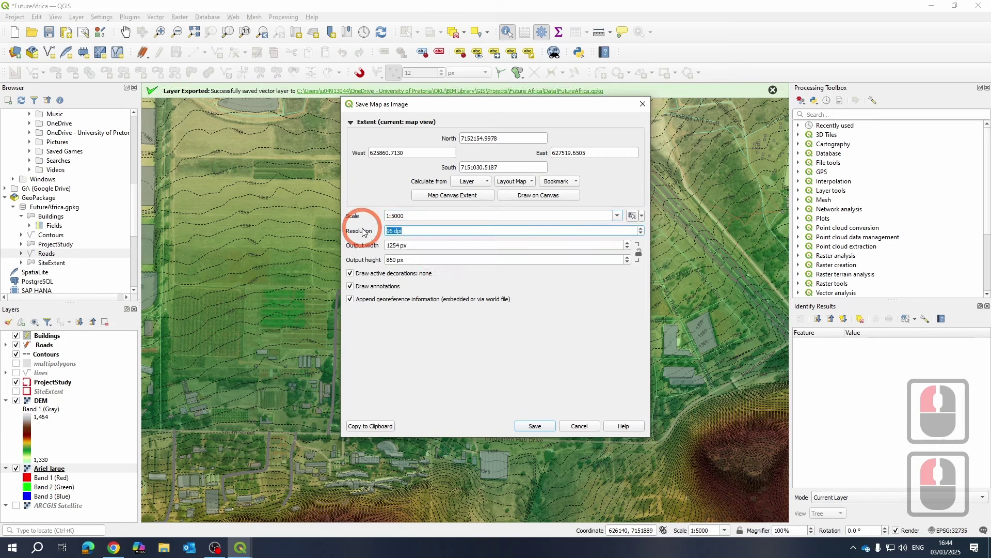
{"action": "type", "text": "300"}
{"action": "left_click", "coordinate": [425, 270]}
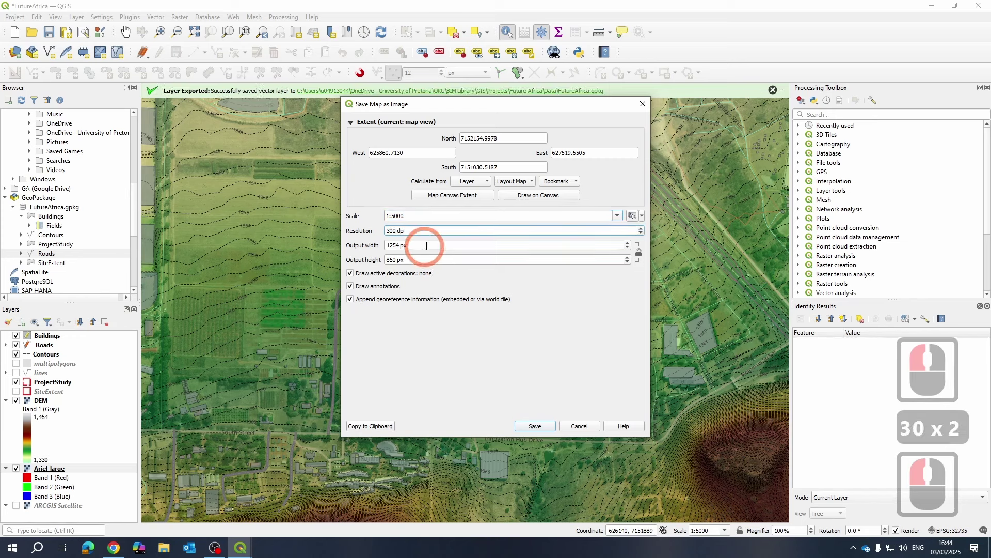
- Set the new image's extent from the ProjectStudy layer and proceed to saving the file
{"action": "left_click", "coordinate": [487, 182]}
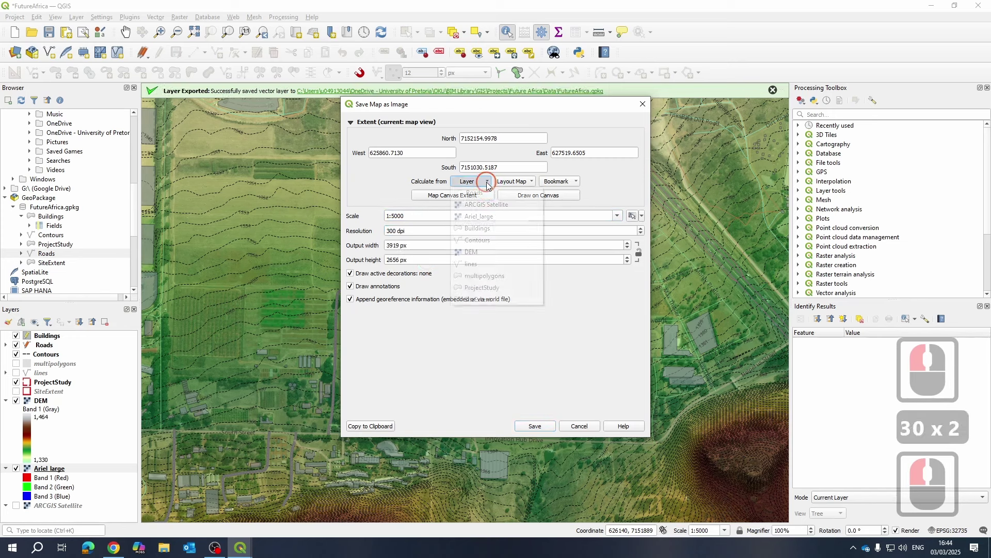
{"action": "left_click", "coordinate": [481, 287]}
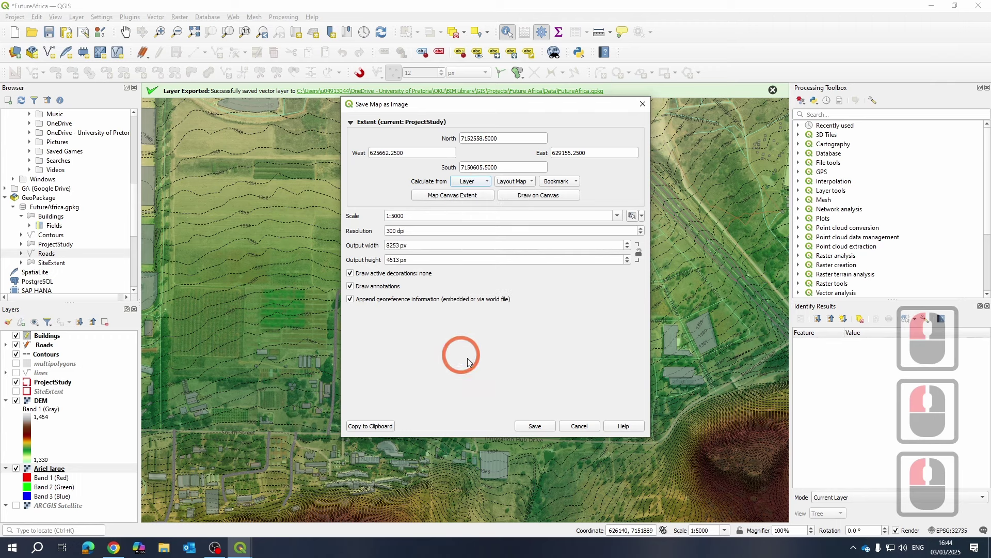
{"action": "left_click", "coordinate": [536, 426]}
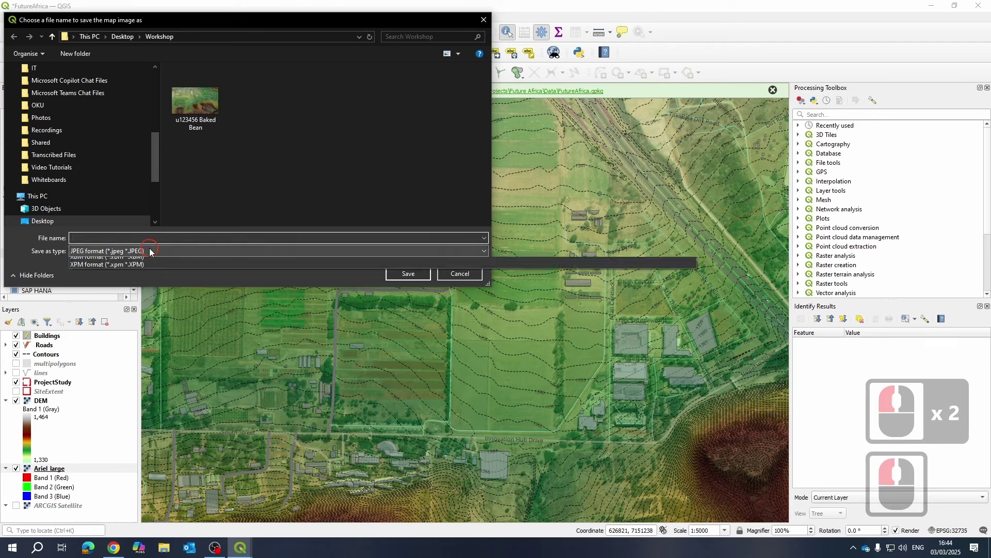
- Keep the JPEG format and save the map over the existing "u123456 Baked Bean" image, accepting its replacement
{"action": "left_click", "coordinate": [149, 250]}
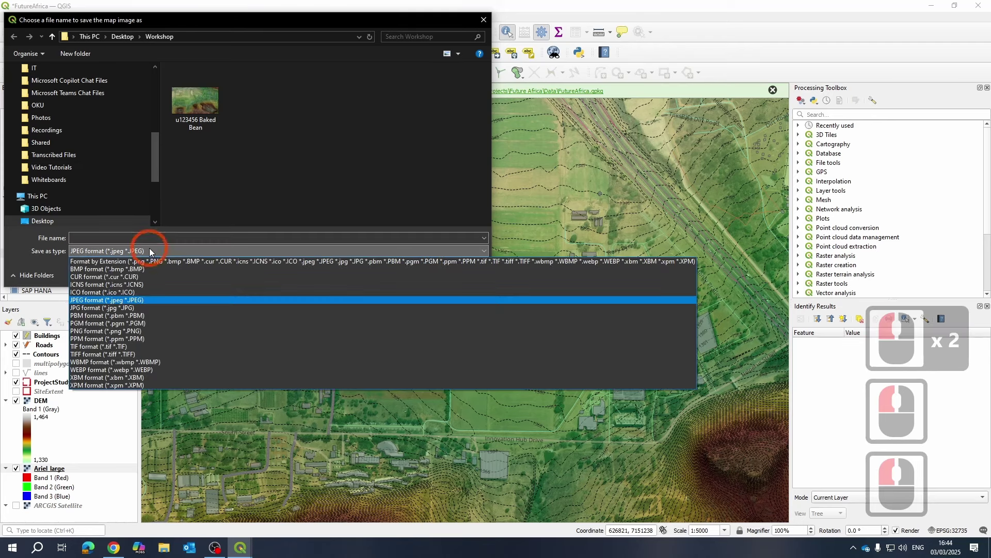
{"action": "left_click", "coordinate": [88, 300]}
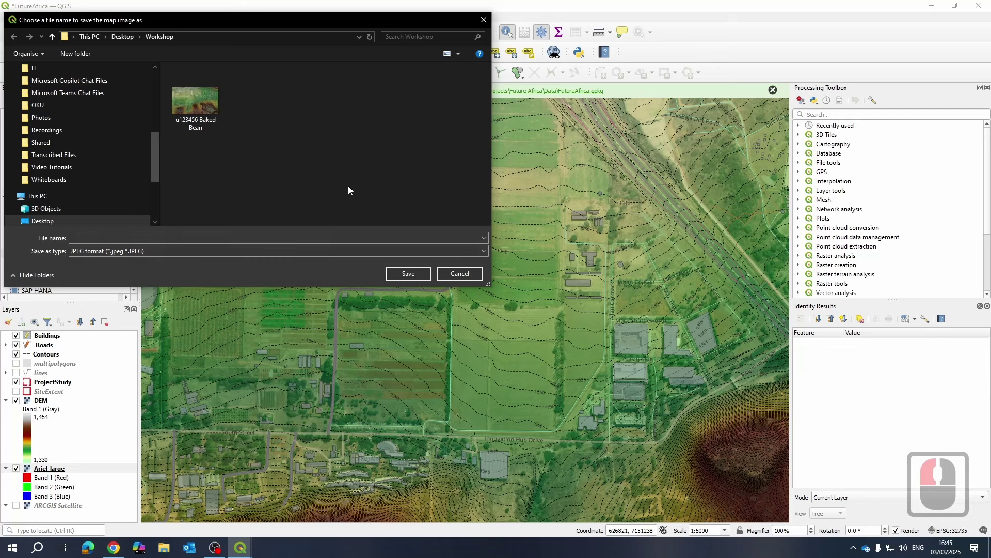
{"action": "left_click", "coordinate": [144, 250]}
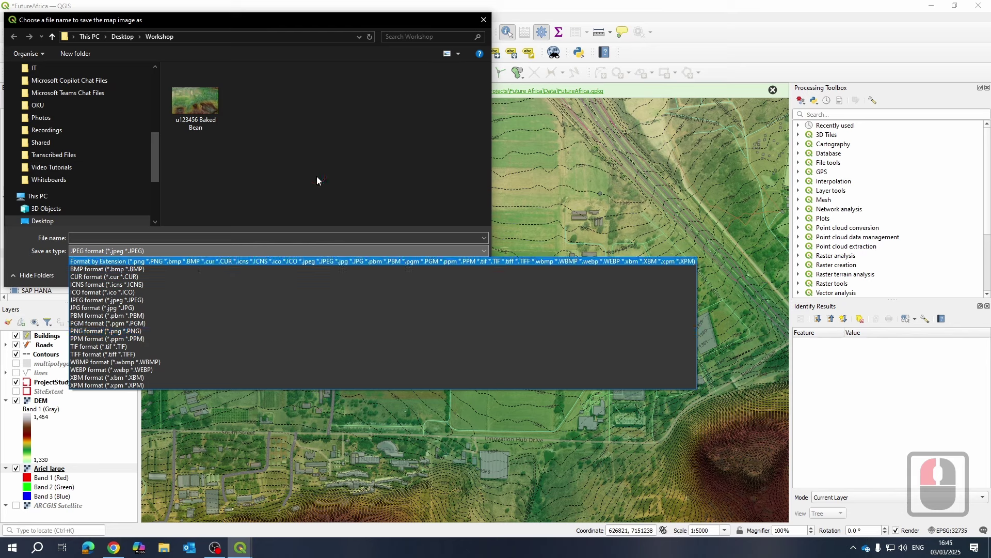
{"action": "left_click", "coordinate": [133, 199]}
{"action": "left_click", "coordinate": [196, 111]}
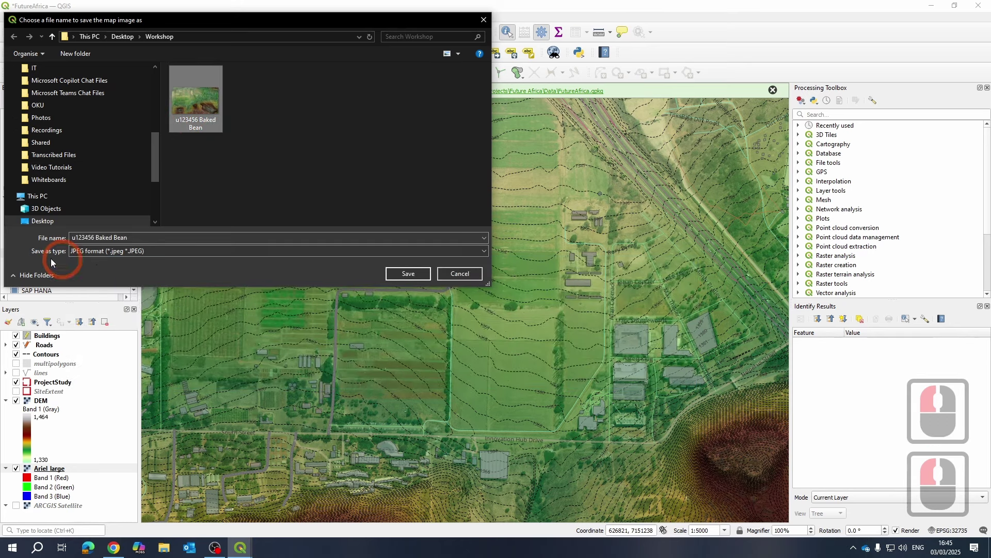
{"action": "left_click", "coordinate": [426, 275]}
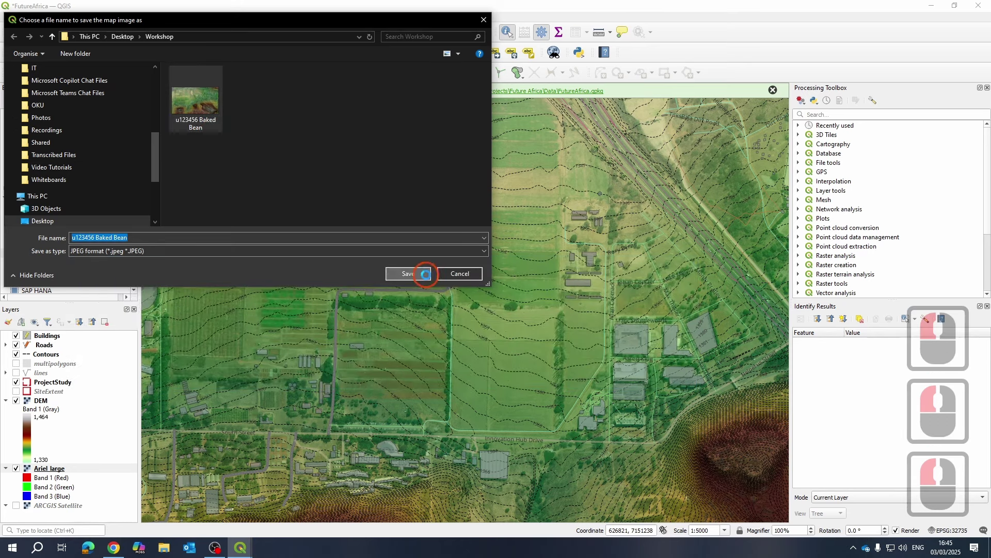
{"action": "left_click", "coordinate": [515, 273]}
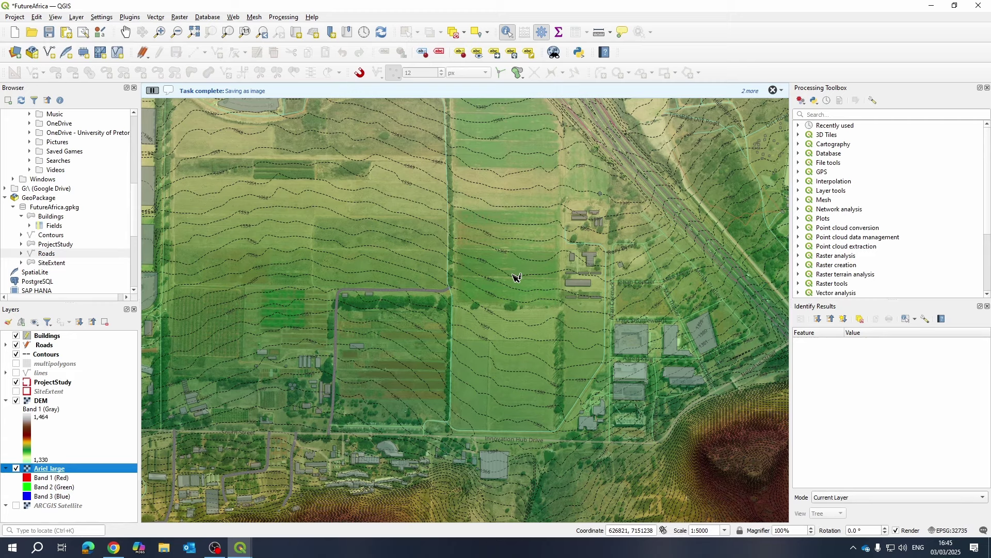
- Minimize the project window and open the Workshop folder on the desktop to check the exported image files
{"action": "left_click", "coordinate": [932, 6]}
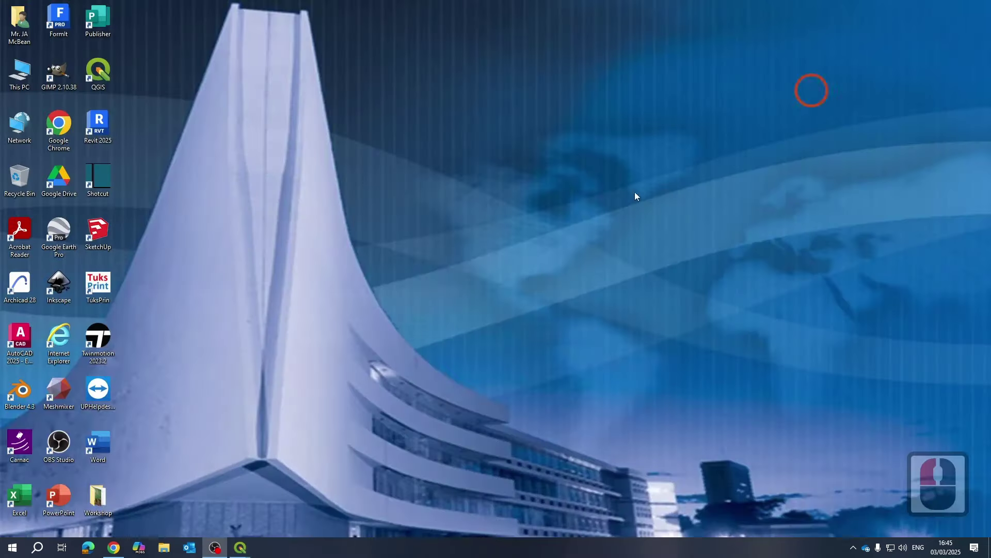
{"action": "left_click", "coordinate": [103, 514]}
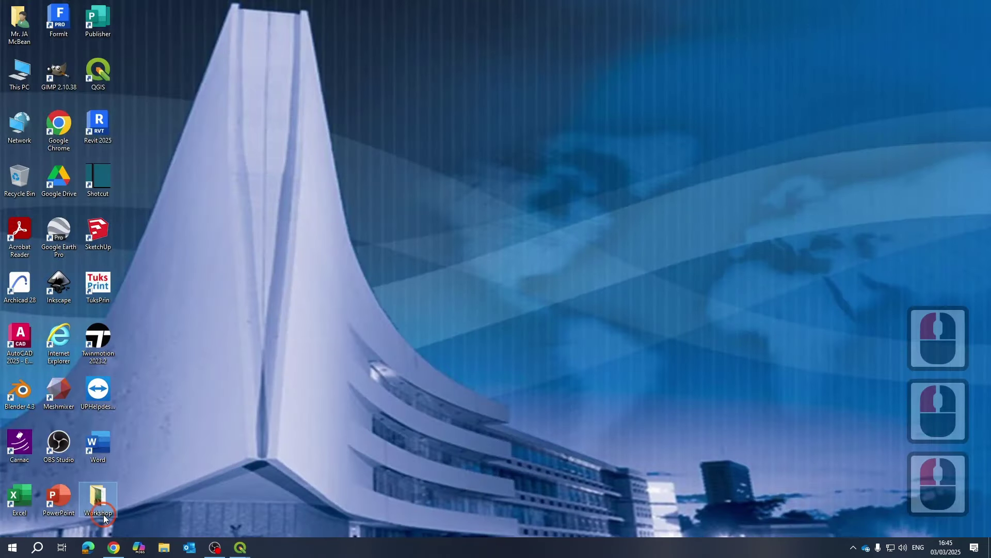
{"action": "left_click", "coordinate": [298, 270]}
{"action": "left_click", "coordinate": [454, 89]}
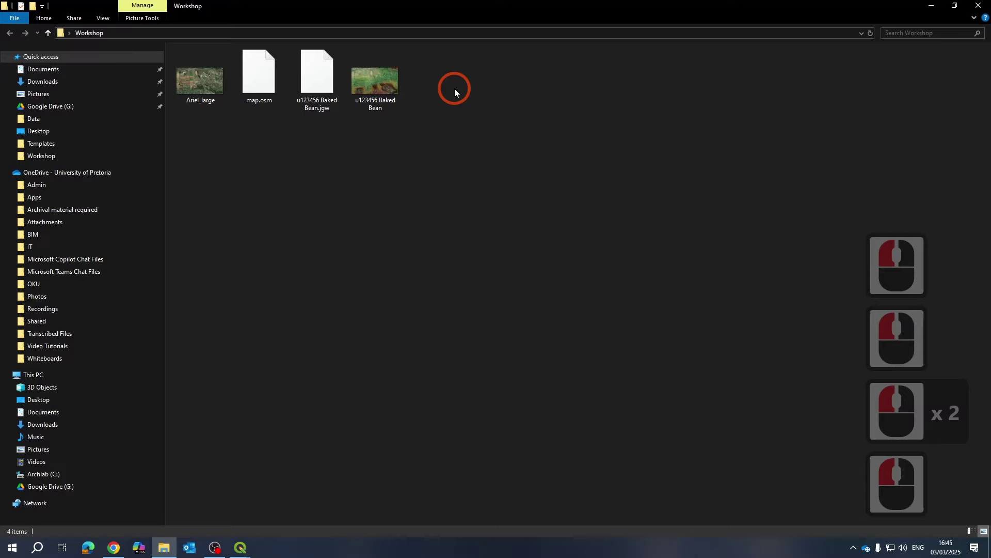
- Open the exported "u123456 Baked Bean" image and examine its overall extent, contours and street labels up close, then close the viewer
{"action": "left_click", "coordinate": [390, 84]}
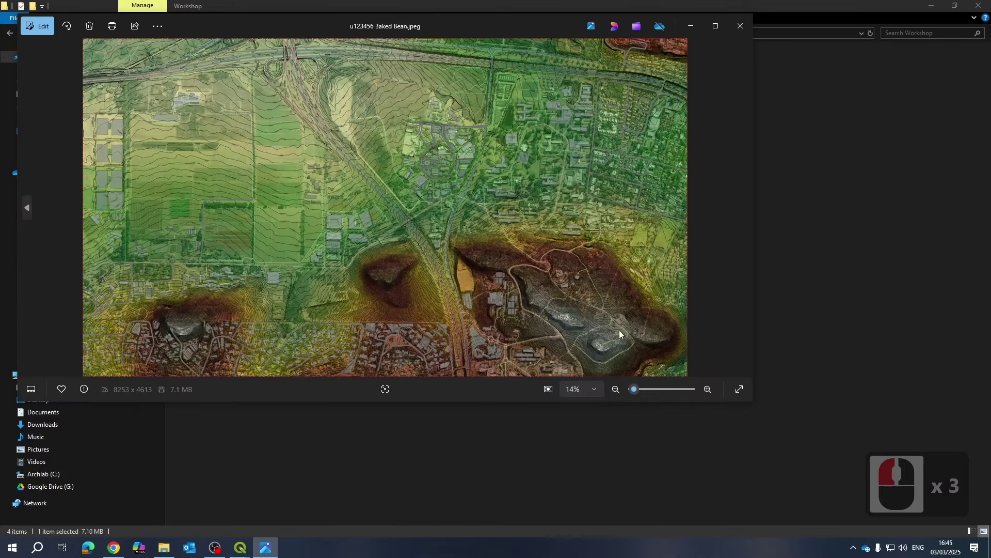
{"action": "scroll", "coordinate": [168, 320], "scroll_direction": "up", "scroll_amount": 6}
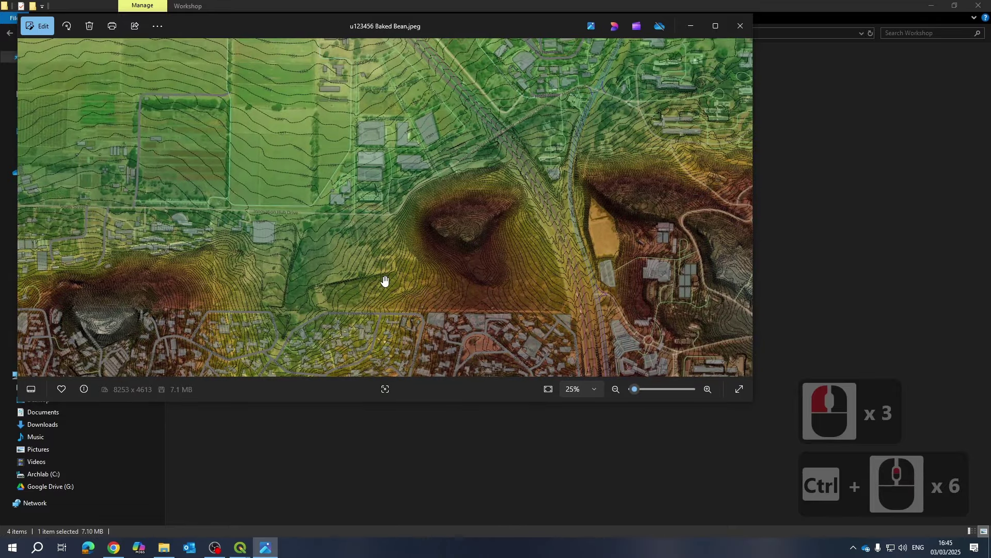
{"action": "scroll", "coordinate": [379, 281], "scroll_direction": "down", "scroll_amount": 6}
{"action": "scroll", "coordinate": [383, 261], "scroll_direction": "down", "scroll_amount": 3}
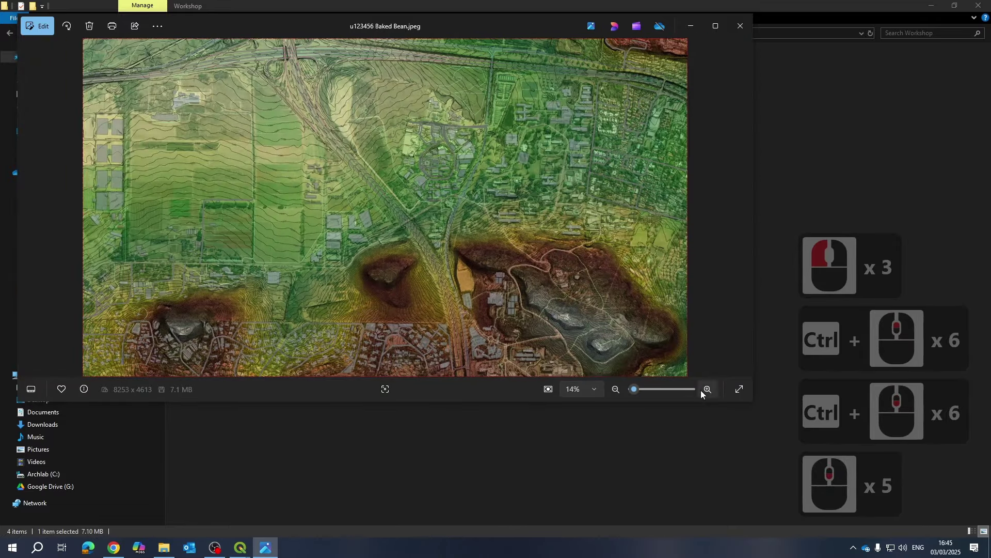
{"action": "scroll", "coordinate": [599, 306], "scroll_direction": "up", "scroll_amount": 18}
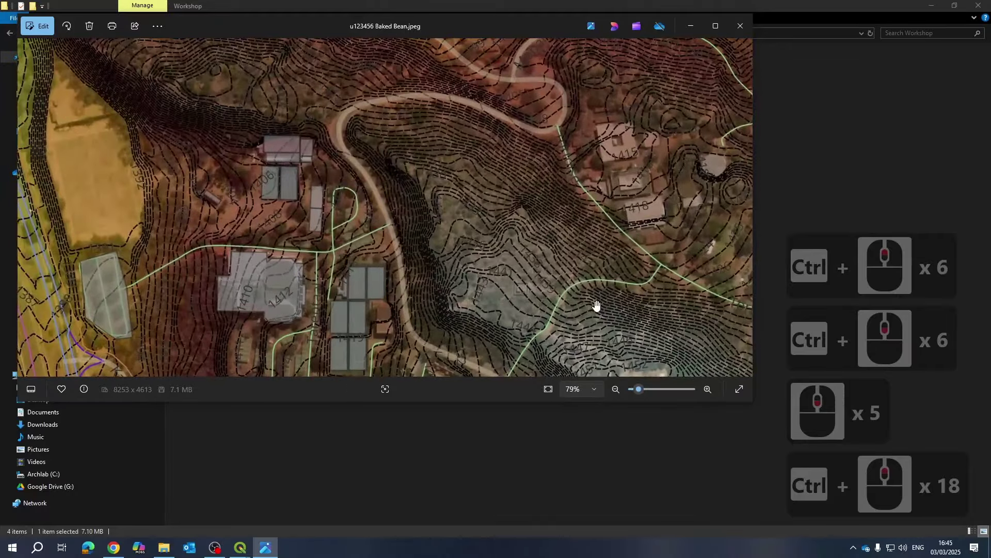
{"action": "scroll", "coordinate": [596, 306], "scroll_direction": "up", "scroll_amount": 3}
{"action": "scroll", "coordinate": [531, 288], "scroll_direction": "up", "scroll_amount": 1}
{"action": "left_click_drag", "start_coordinate": [136, 82], "coordinate": [520, 275]}
{"action": "scroll", "coordinate": [546, 216], "scroll_direction": "down", "scroll_amount": 5}
{"action": "left_click_drag", "start_coordinate": [362, 181], "coordinate": [574, 303]}
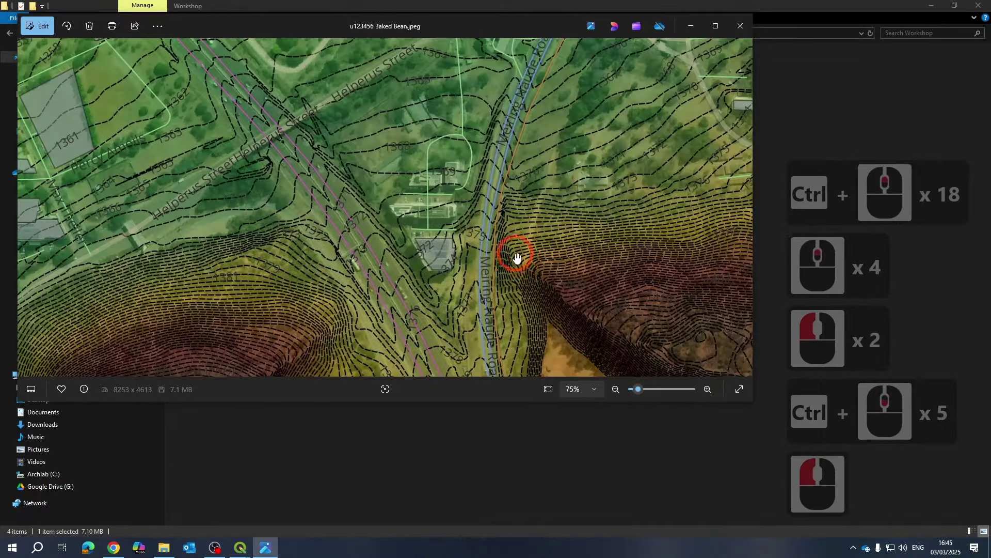
{"action": "scroll", "coordinate": [517, 257], "scroll_direction": "down", "scroll_amount": 5}
{"action": "left_click", "coordinate": [489, 289]}
{"action": "scroll", "coordinate": [500, 228], "scroll_direction": "down", "scroll_amount": 6}
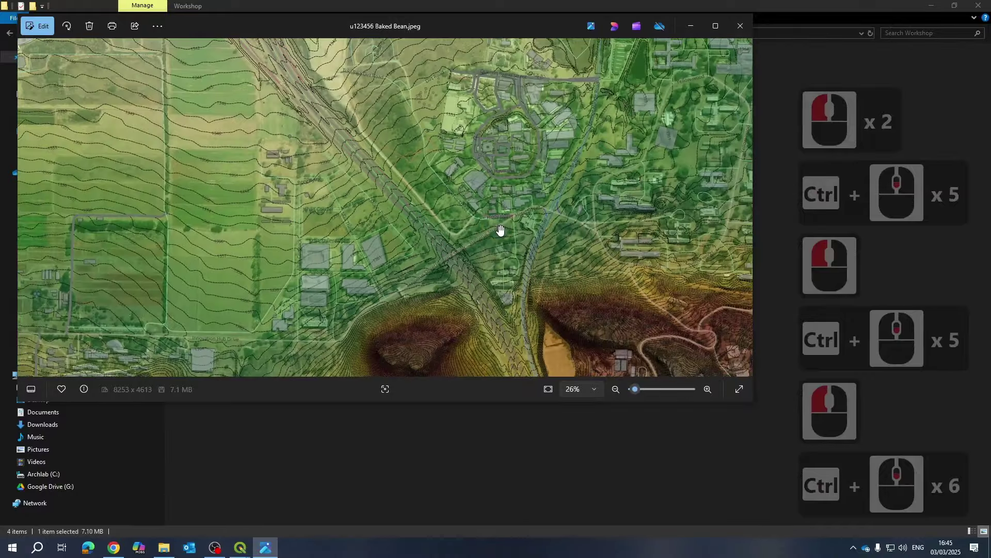
{"action": "scroll", "coordinate": [500, 229], "scroll_direction": "down", "scroll_amount": 4}
{"action": "left_click", "coordinate": [376, 255]}
{"action": "scroll", "coordinate": [370, 249], "scroll_direction": "down", "scroll_amount": 5}
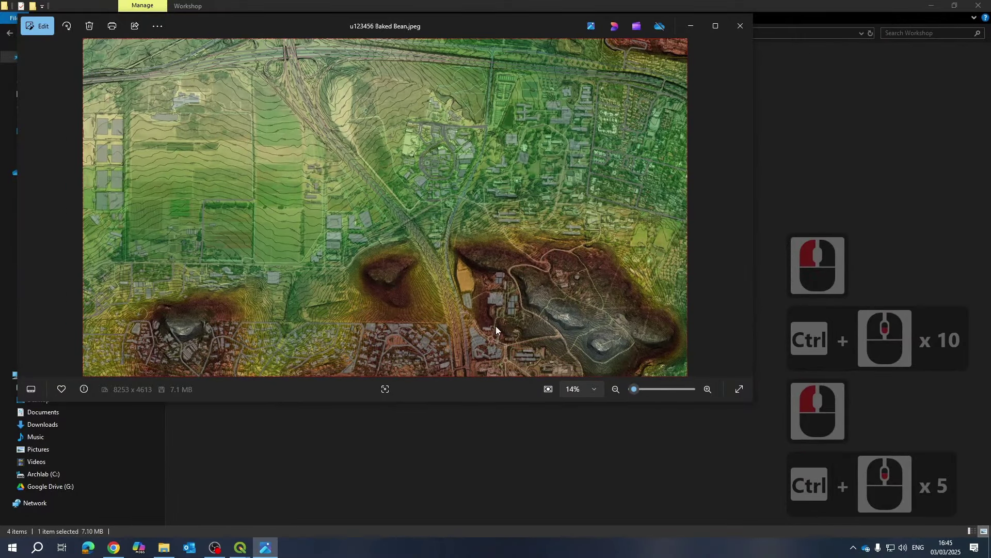
{"action": "left_click", "coordinate": [740, 26]}
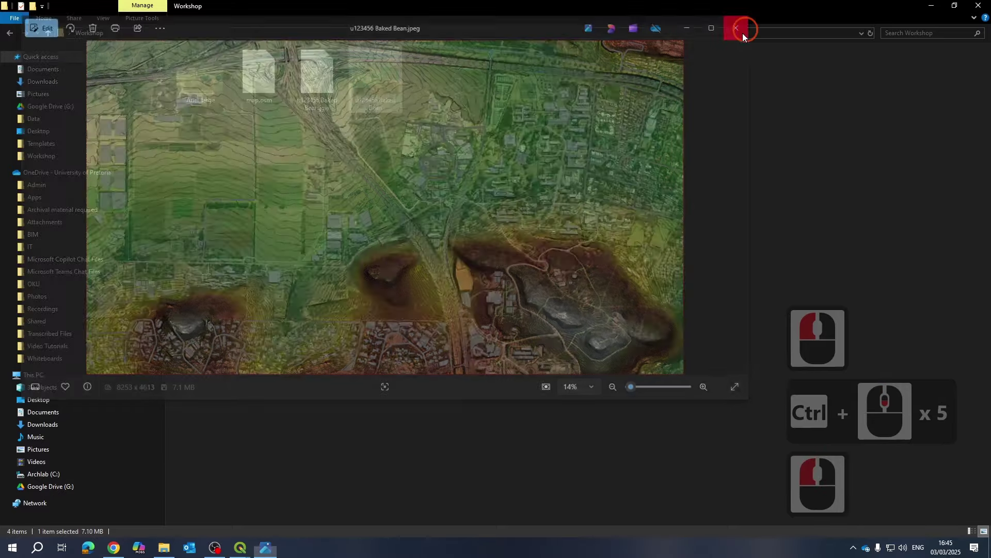
- Open the "u123456 Baked Bean" image from the Workshop folder with GIMP
{"action": "left_click", "coordinate": [387, 88]}
{"action": "right_click", "coordinate": [387, 88]}
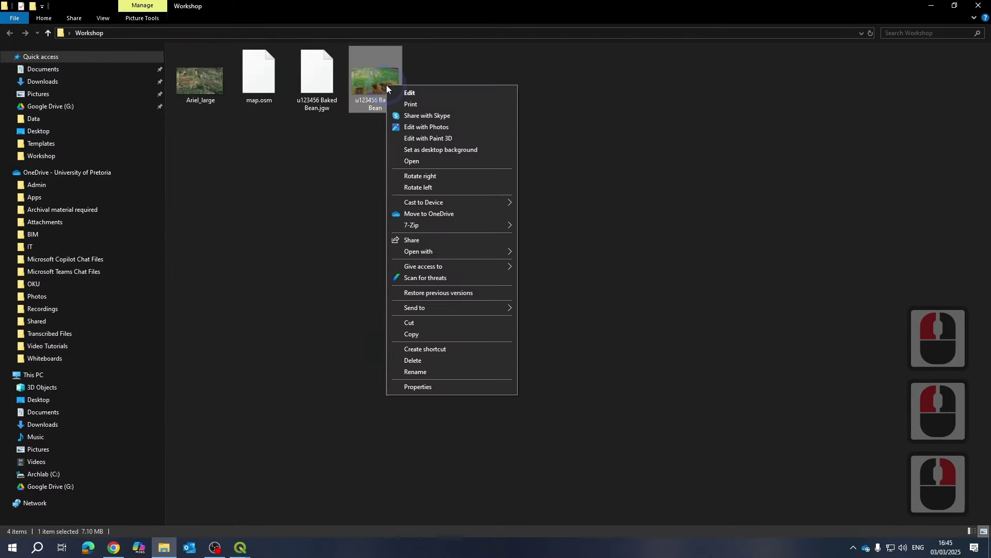
{"action": "left_click", "coordinate": [422, 252]}
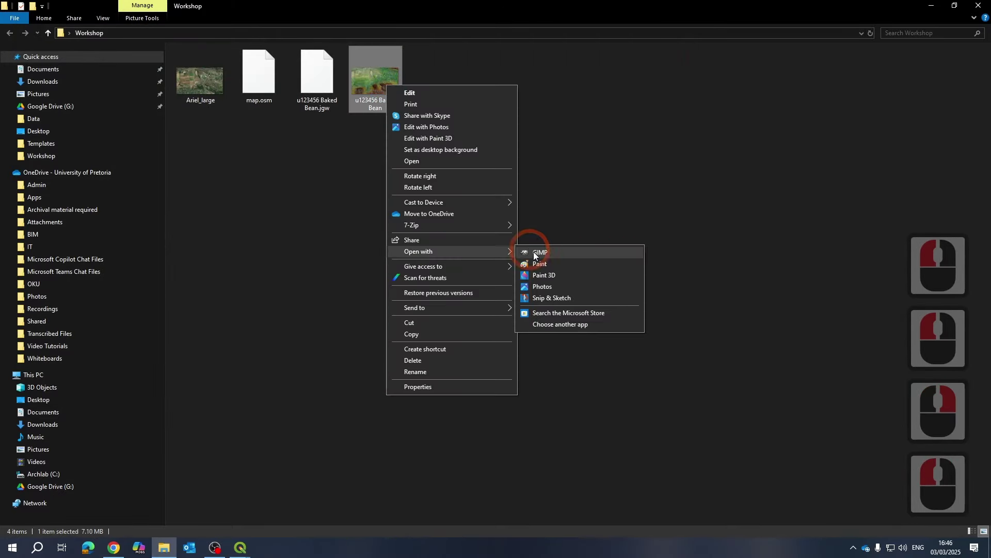
{"action": "left_click", "coordinate": [553, 252]}
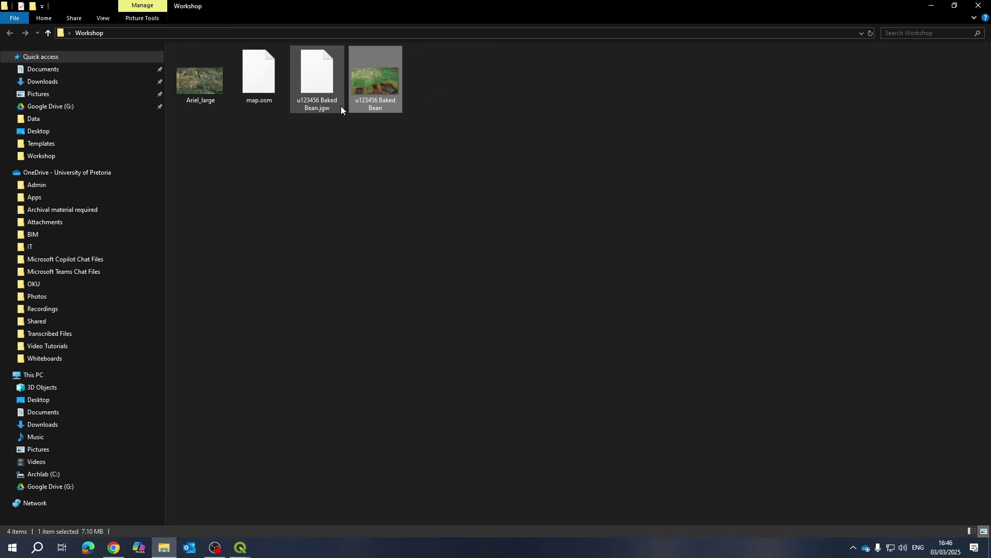
- Check the file type, pixel dimensions and size of the "u123456 Baked Bean" image
{"action": "mouse_move", "coordinate": [392, 91]}
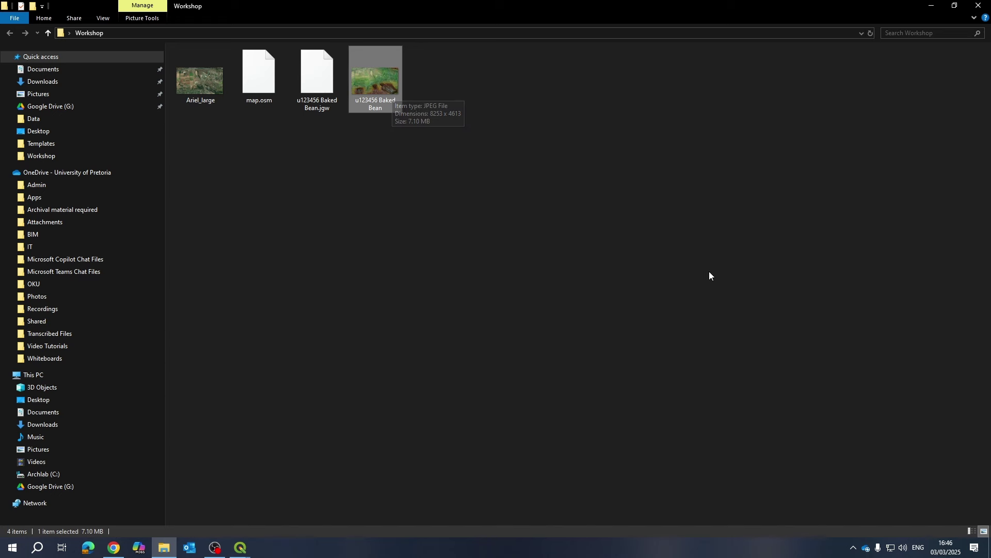
{"action": "left_click", "coordinate": [469, 187]}
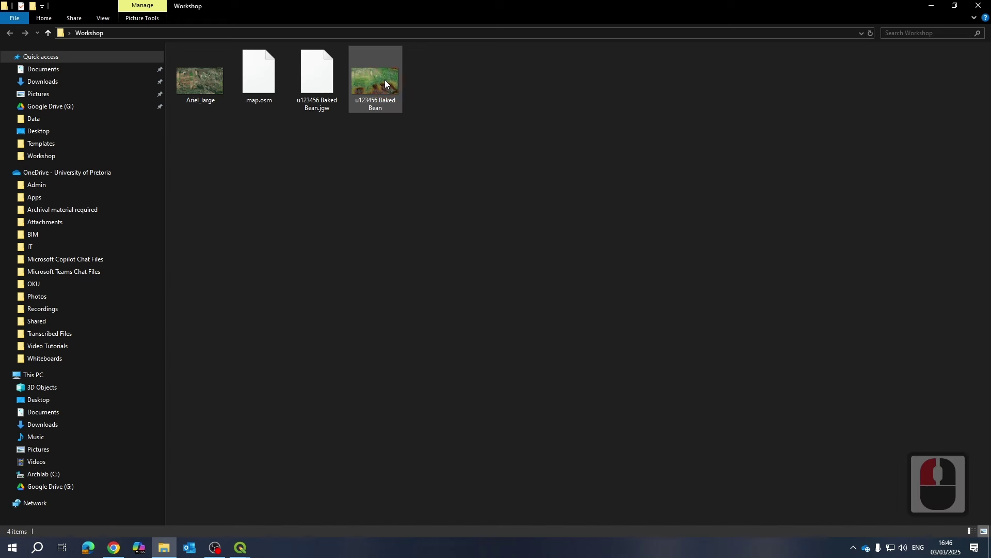
{"action": "mouse_move", "coordinate": [385, 79]}
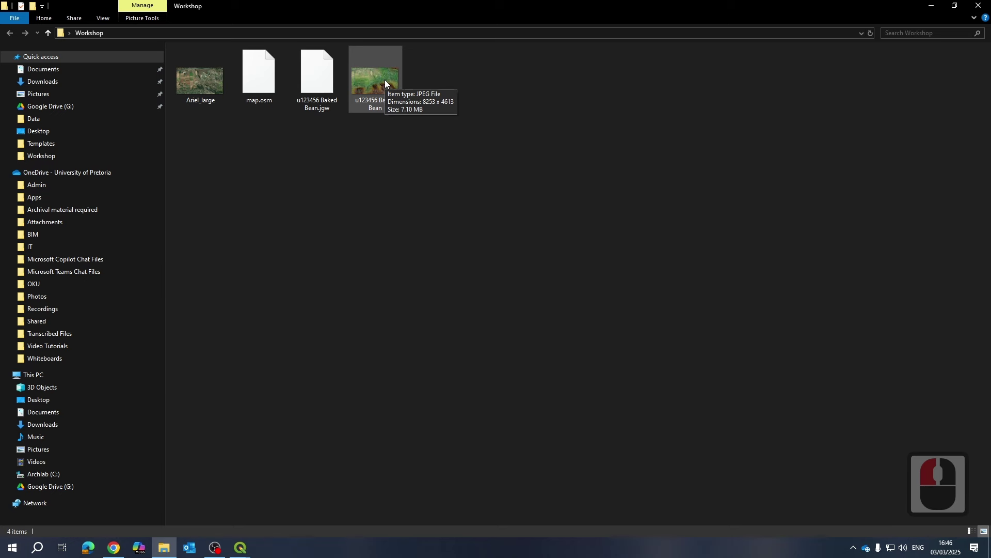
{"action": "left_click", "coordinate": [415, 132]}
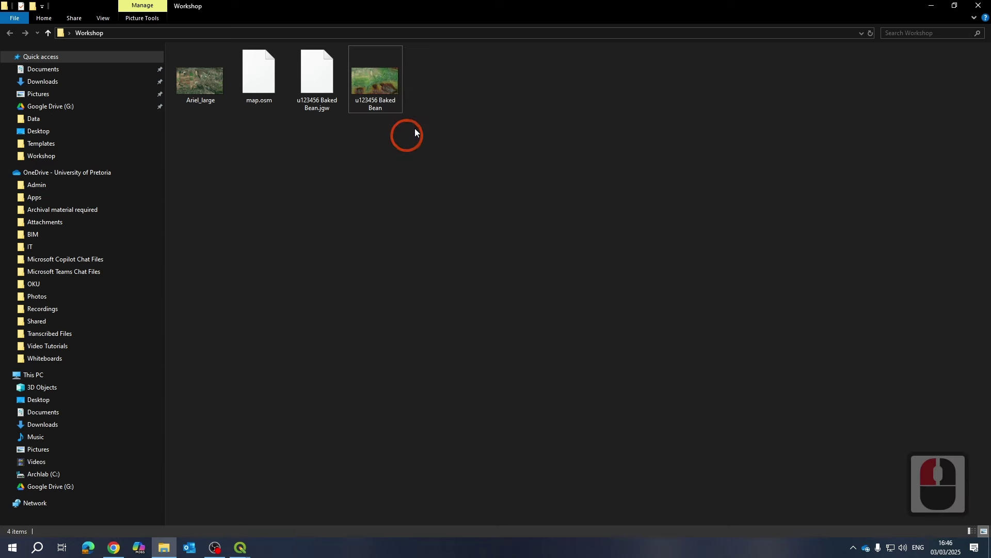
- Launch GIMP 2.10.38 from the recent applications and minimize the file explorer window
{"action": "left_click", "coordinate": [39, 551]}
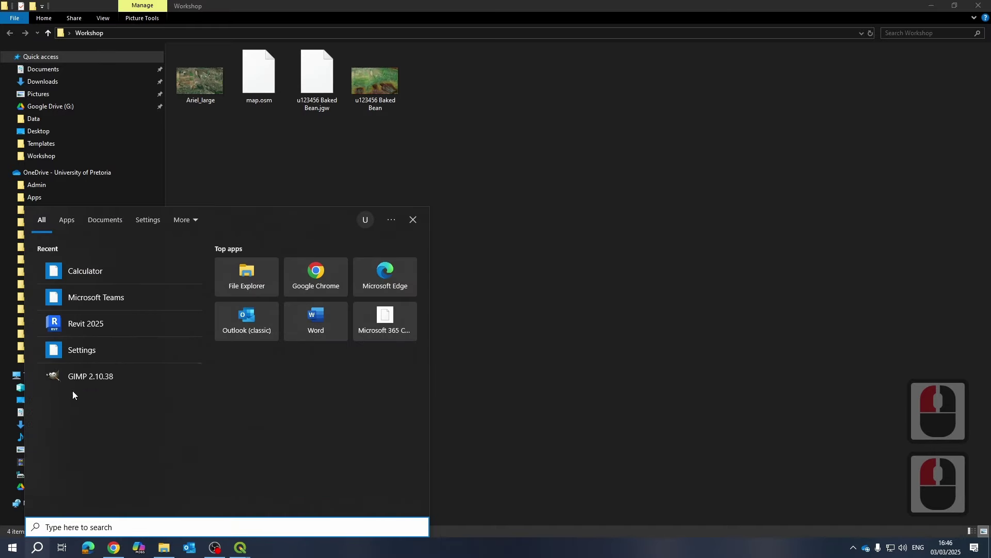
{"action": "double_click", "coordinate": [78, 375]}
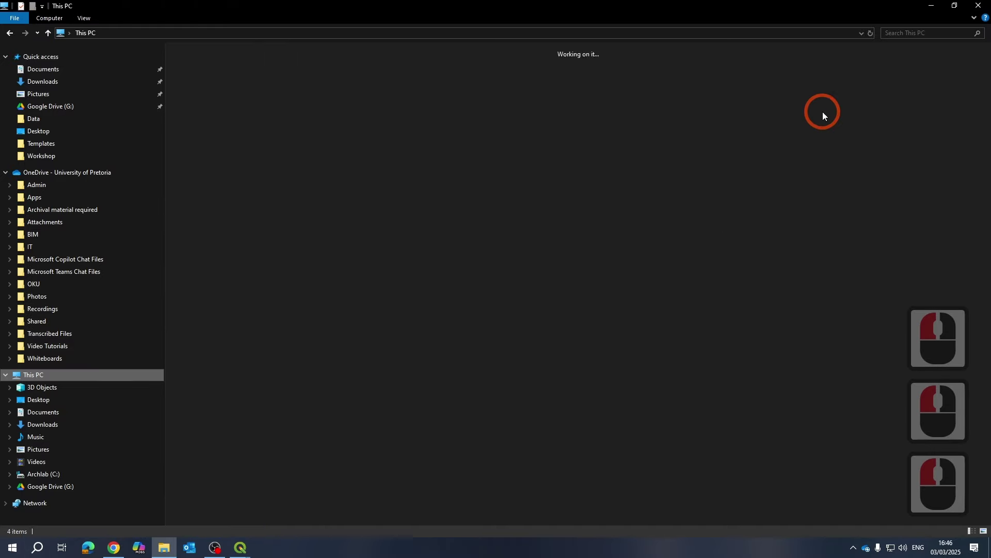
{"action": "left_click", "coordinate": [924, 10]}
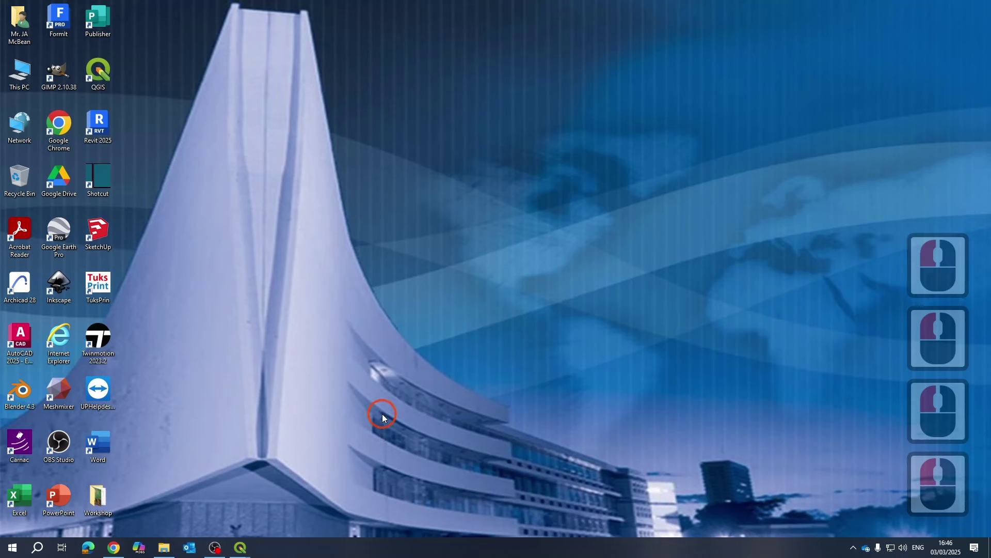
- Launch Inkscape from the desktop and create a new document
{"action": "double_click", "coordinate": [58, 279]}
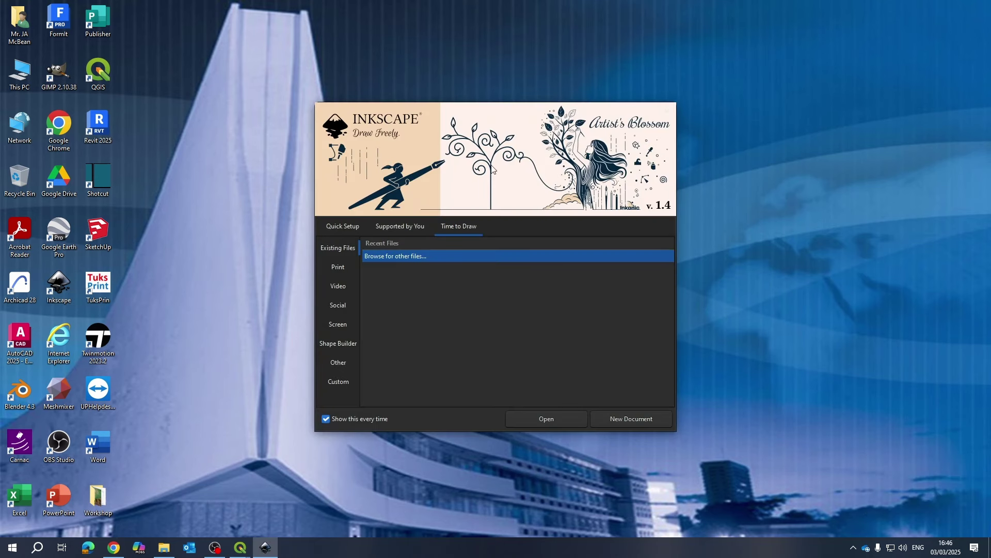
{"action": "left_click", "coordinate": [618, 418]}
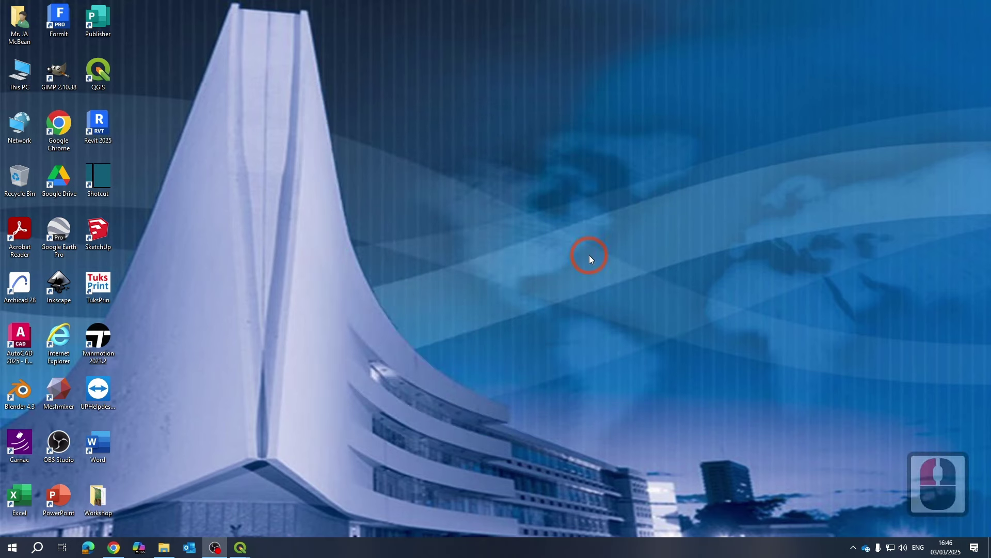
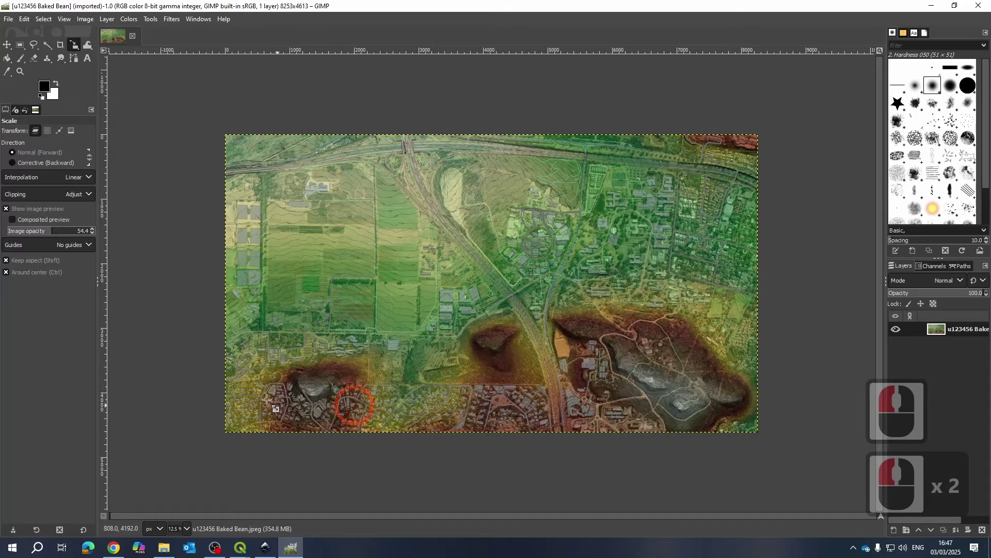
- In GIMP, inspect the map image and open its canvas size settings to check the width and height in millimeters
{"action": "left_click_drag", "start_coordinate": [682, 330], "coordinate": [631, 334]}
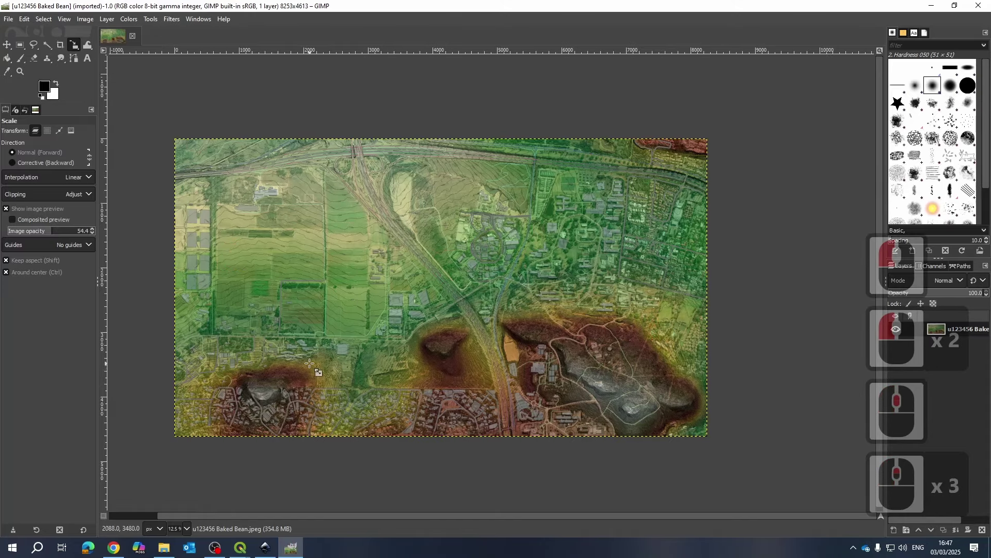
{"action": "scroll", "coordinate": [309, 363], "scroll_direction": "up", "scroll_amount": 15}
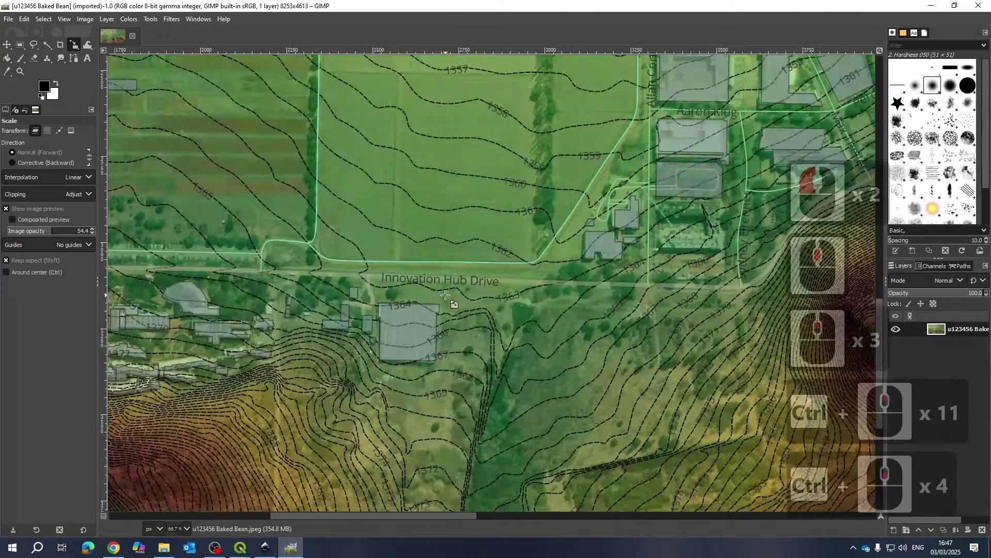
{"action": "scroll", "coordinate": [340, 333], "scroll_direction": "down", "scroll_amount": 4}
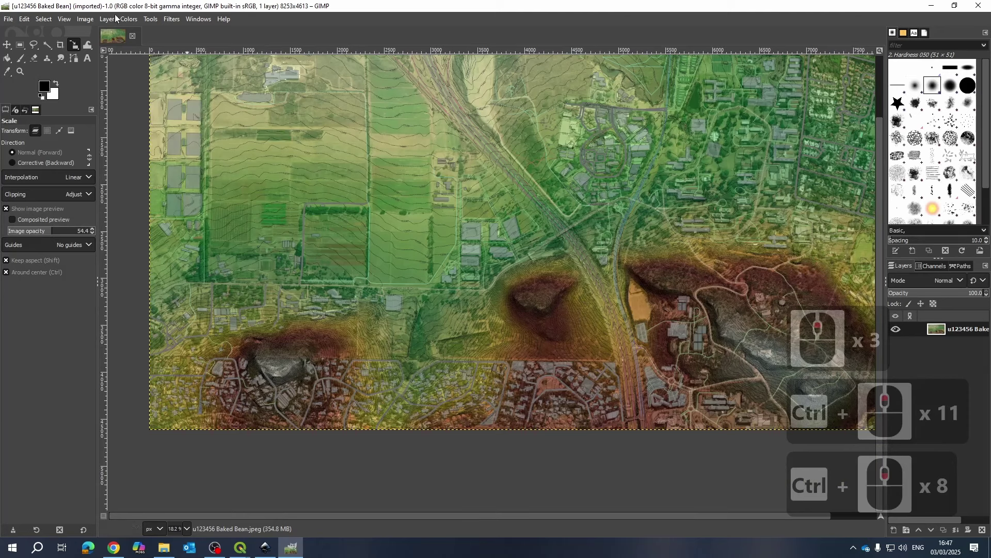
{"action": "left_click", "coordinate": [85, 21]}
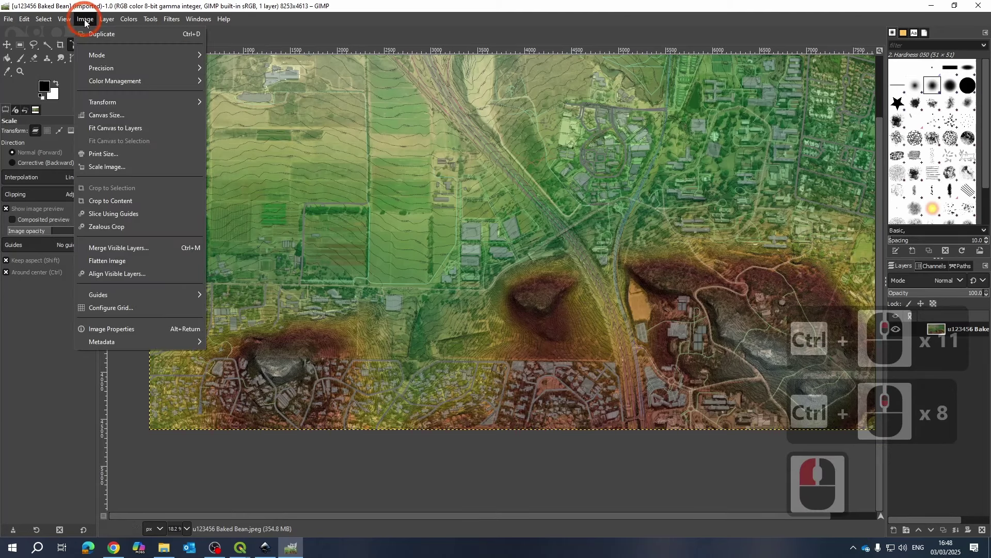
{"action": "left_click", "coordinate": [119, 116]}
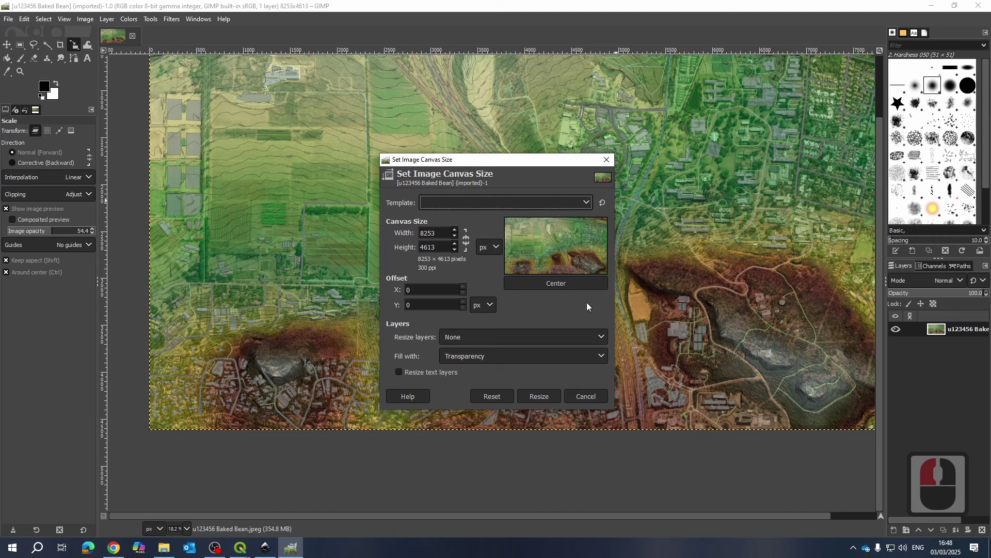
{"action": "left_click", "coordinate": [496, 248]}
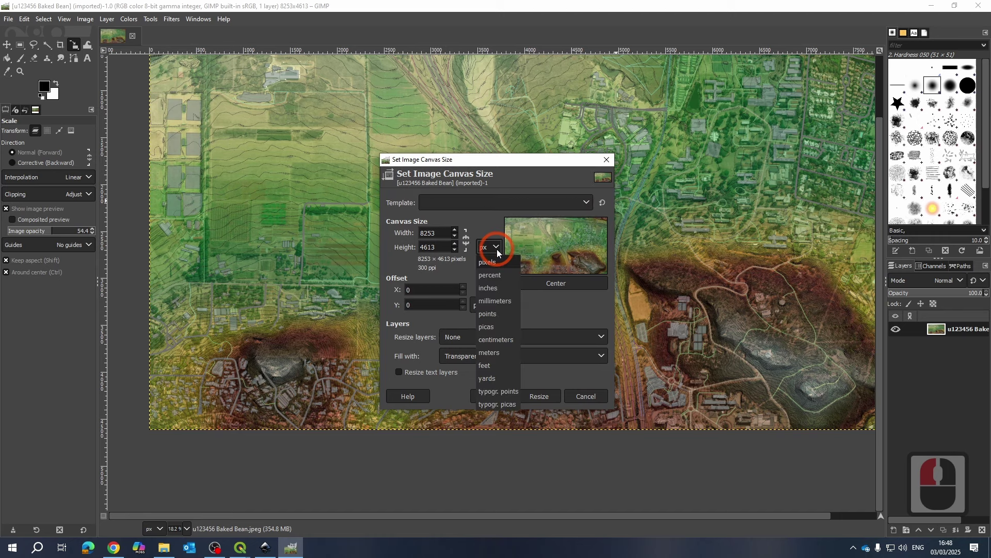
{"action": "left_click", "coordinate": [501, 300]}
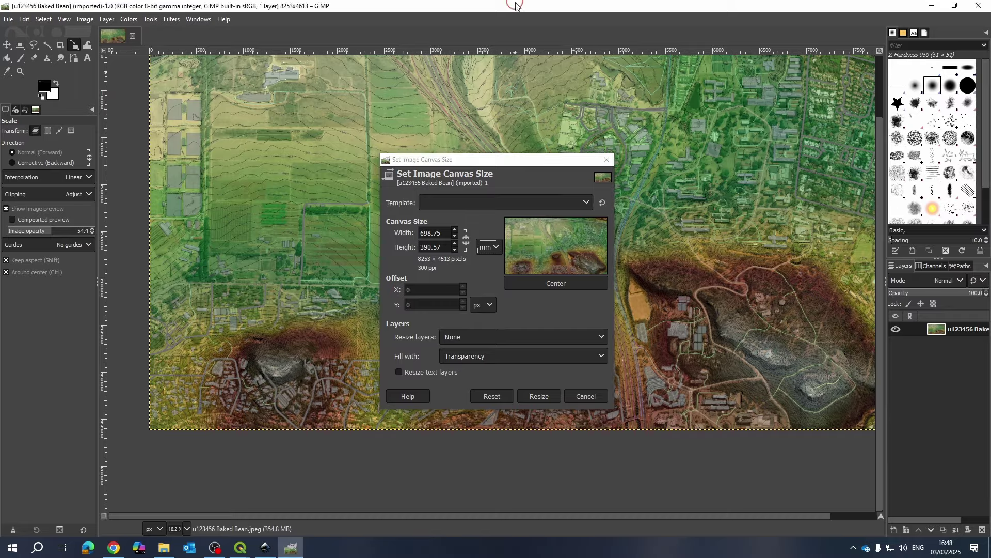
{"action": "left_click_drag", "start_coordinate": [514, 5], "coordinate": [482, 55]}
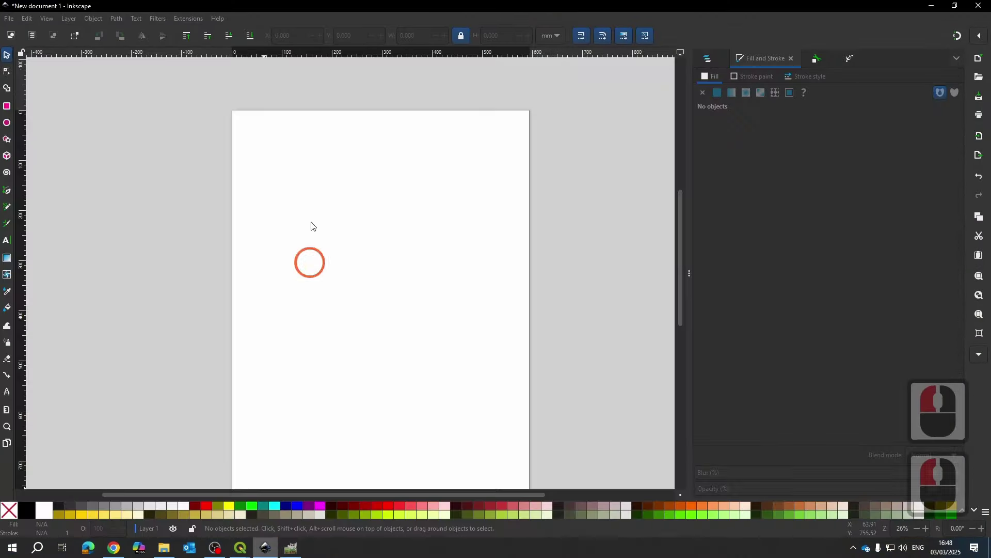
- Start importing a file into the new Inkscape document and browse to the Workshop folder on the Desktop
{"action": "left_click", "coordinate": [266, 547]}
{"action": "scroll", "coordinate": [331, 201], "scroll_direction": "down", "scroll_amount": 2}
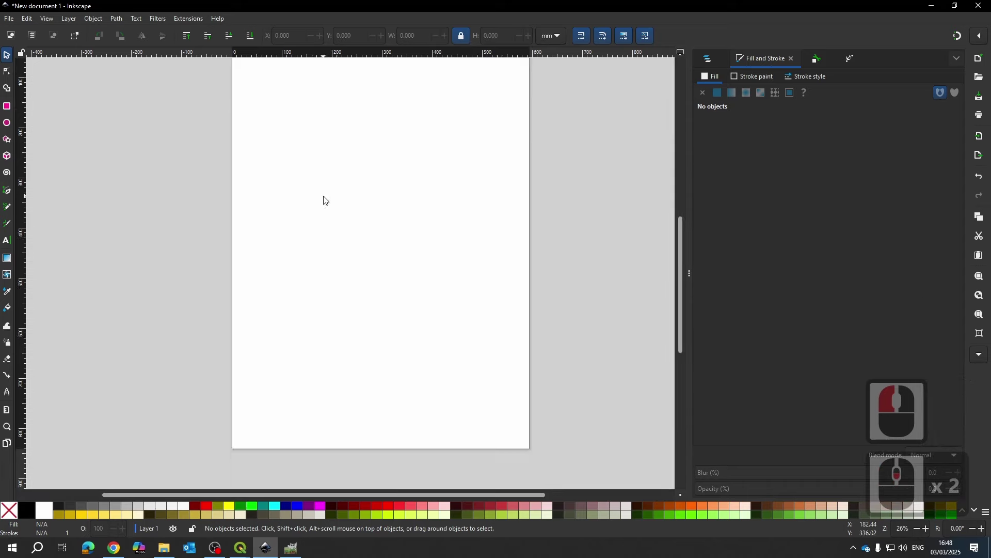
{"action": "scroll", "coordinate": [310, 222], "scroll_direction": "up", "scroll_amount": 1}
{"action": "scroll", "coordinate": [299, 248], "scroll_direction": "right", "scroll_amount": 1}
{"action": "left_click", "coordinate": [9, 18]}
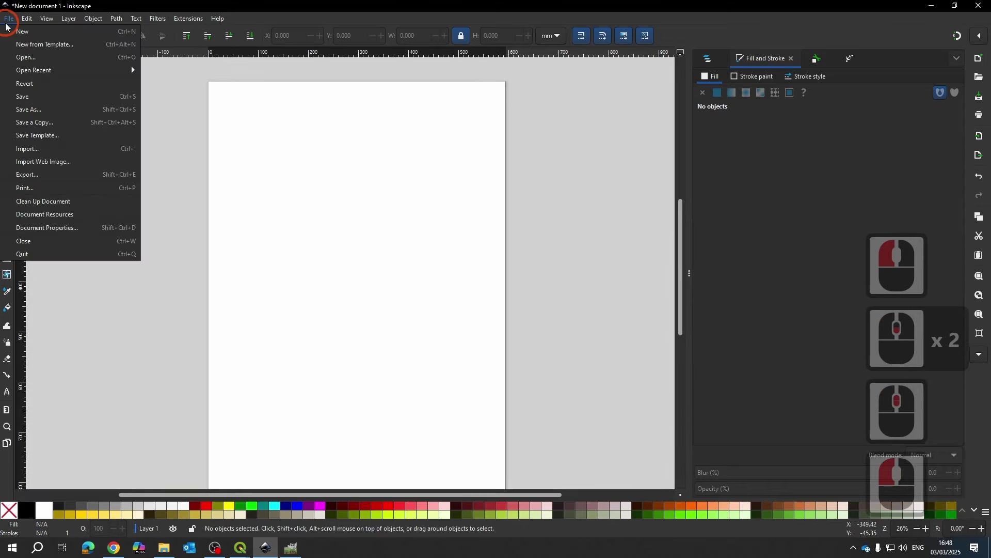
{"action": "left_click", "coordinate": [28, 150]}
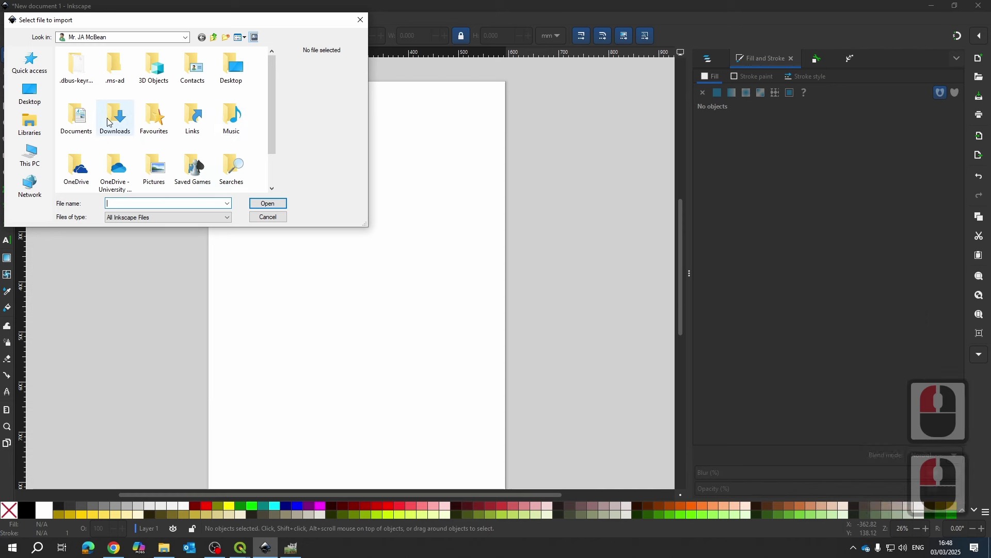
{"action": "scroll", "coordinate": [207, 149], "scroll_direction": "down", "scroll_amount": 5}
{"action": "scroll", "coordinate": [189, 124], "scroll_direction": "up", "scroll_amount": 5}
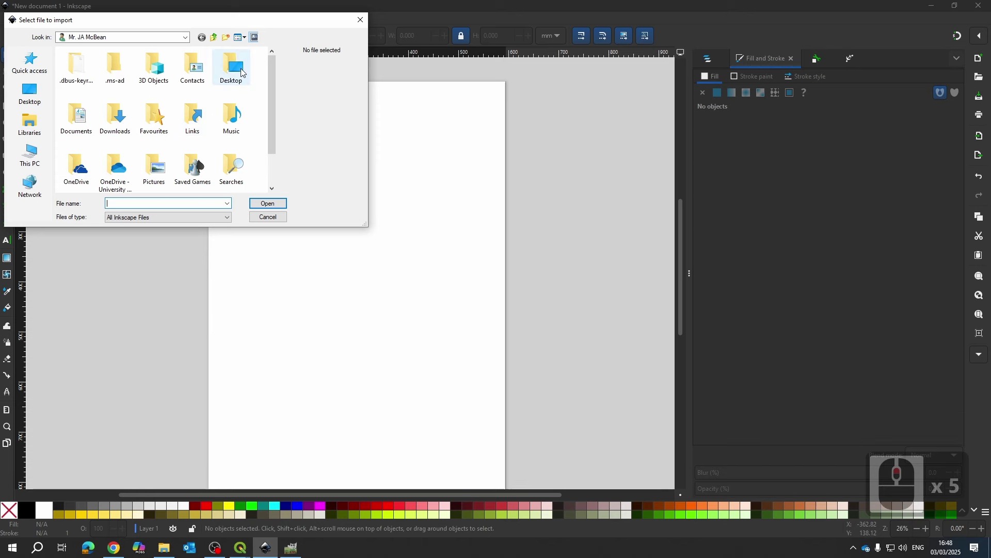
{"action": "double_click", "coordinate": [243, 73]}
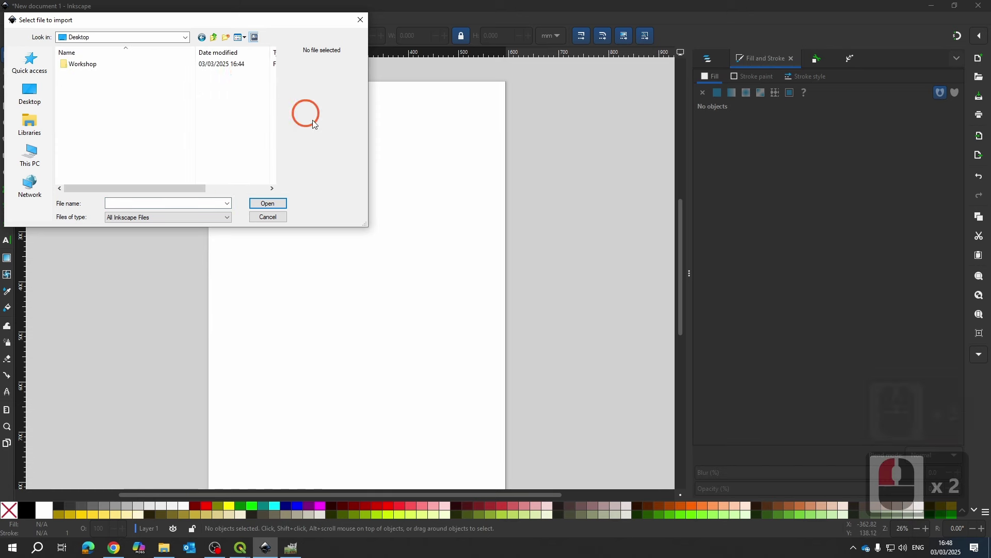
{"action": "double_click", "coordinate": [82, 65]}
- Import the "u123456 Baked Bean" image as an embedded JPEG with DPI taken from the file and rendering mode None (auto)
{"action": "left_click", "coordinate": [138, 81]}
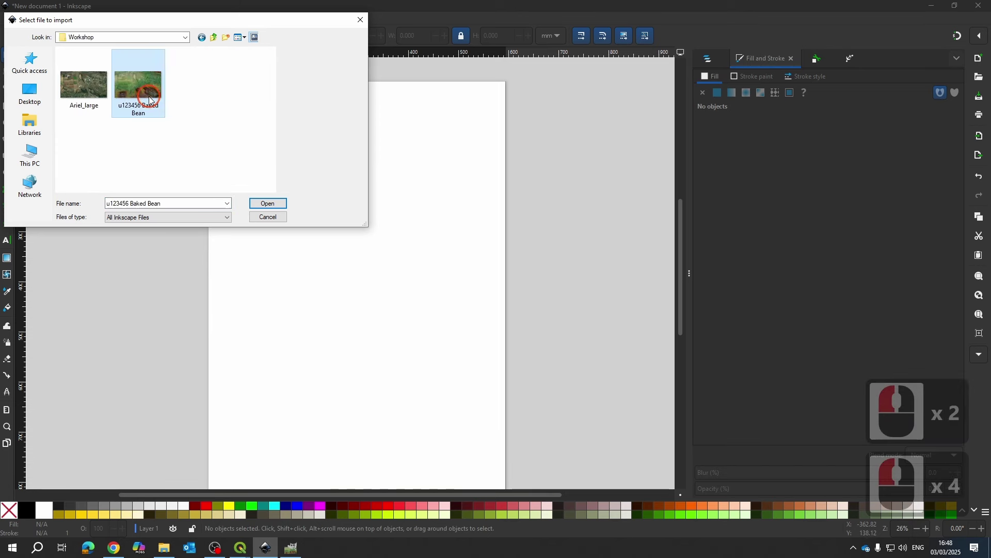
{"action": "left_click", "coordinate": [283, 208]}
{"action": "left_click", "coordinate": [284, 210]}
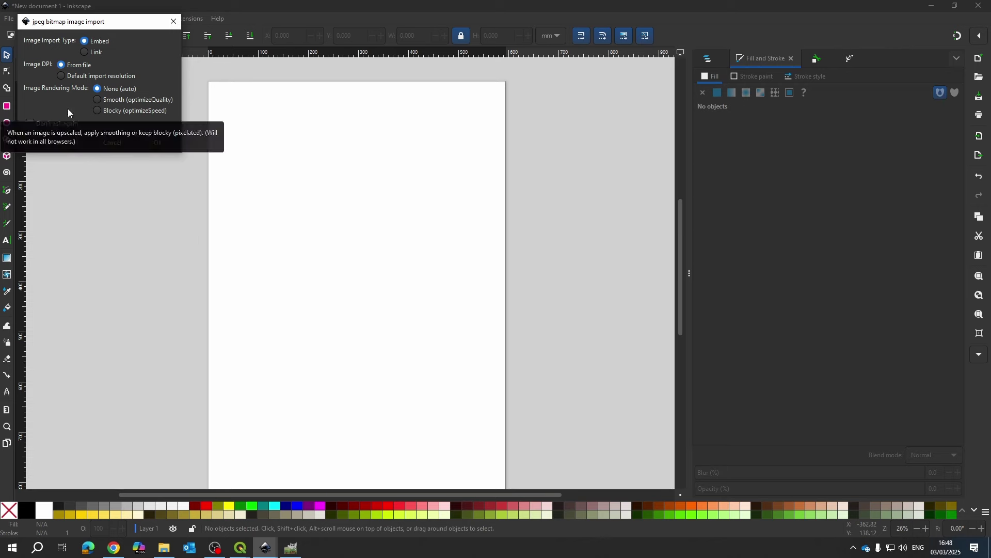
{"action": "left_click", "coordinate": [159, 143]}
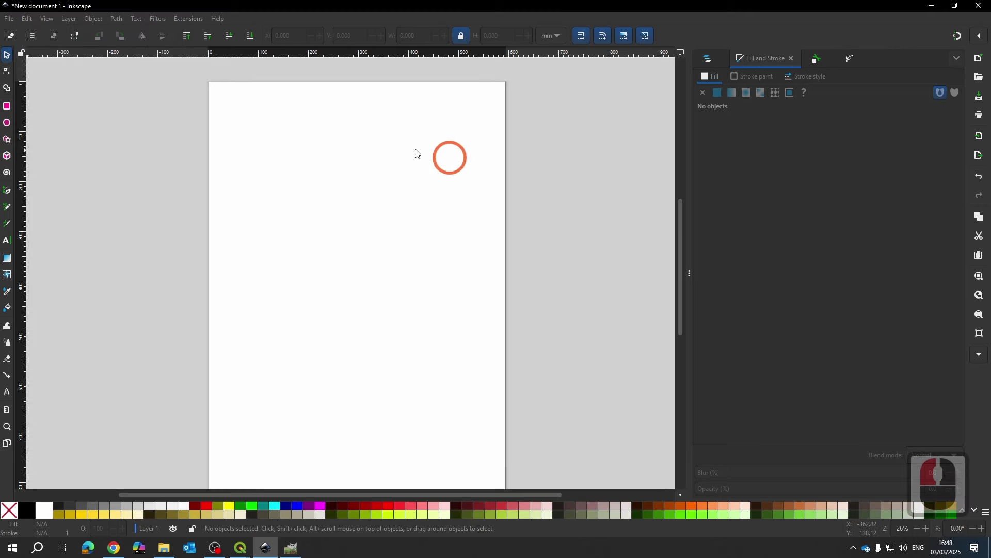
- Look up the canvas size in GIMP, and move the imported map onto the Inkscape page at about X 82 mm, Y 77 mm
{"action": "left_click", "coordinate": [293, 548]}
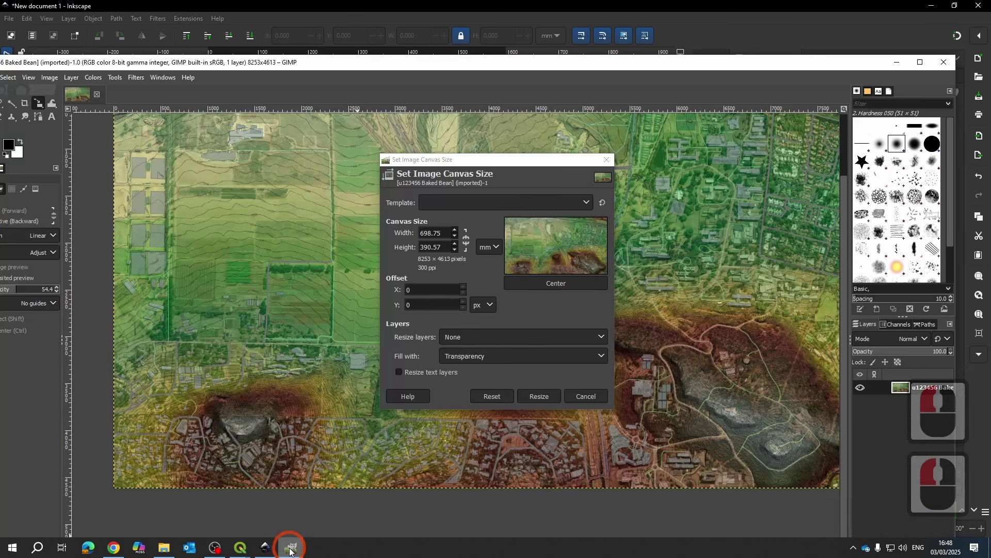
{"action": "left_click", "coordinate": [267, 548]}
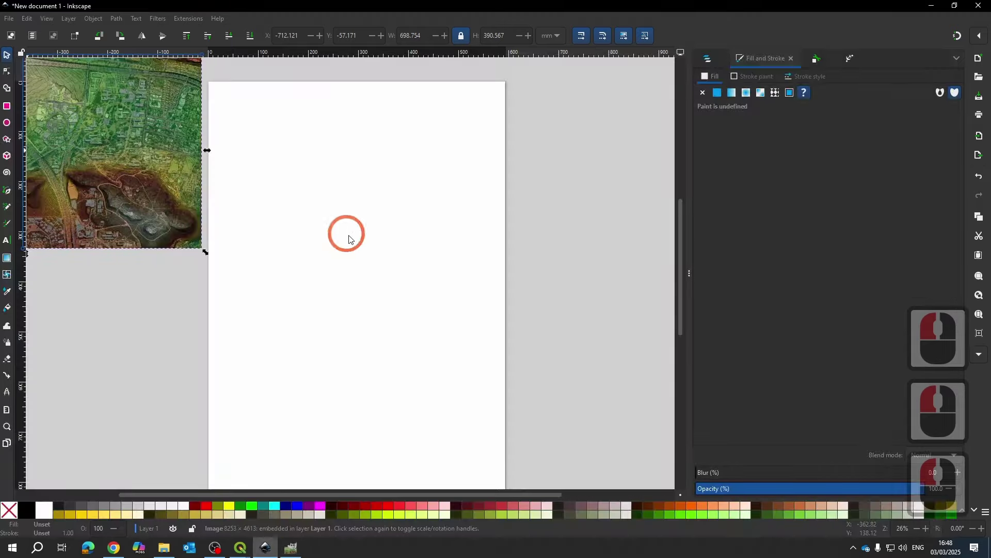
{"action": "scroll", "coordinate": [398, 273], "scroll_direction": "down", "scroll_amount": 2, "text": "ctrl"}
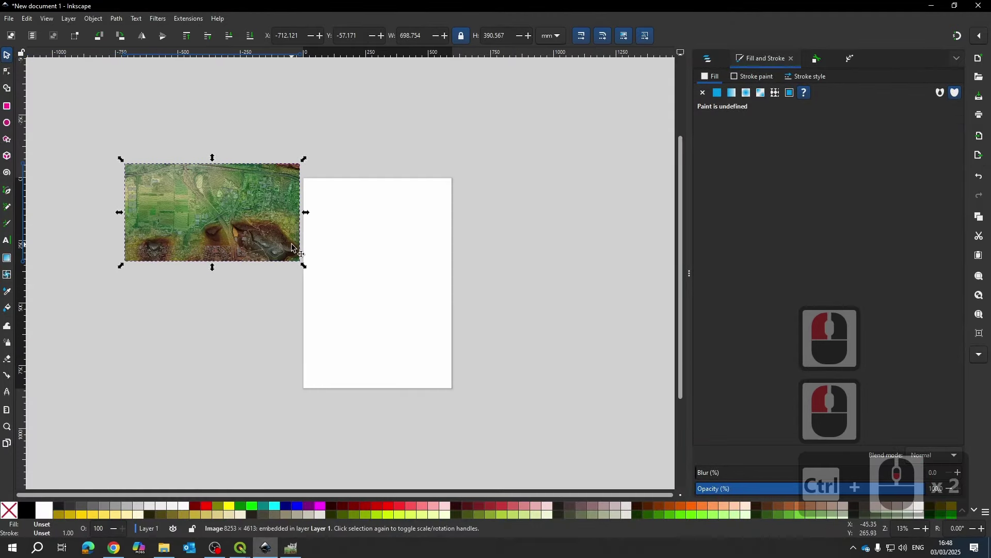
{"action": "left_click_drag", "start_coordinate": [254, 233], "coordinate": [457, 266]}
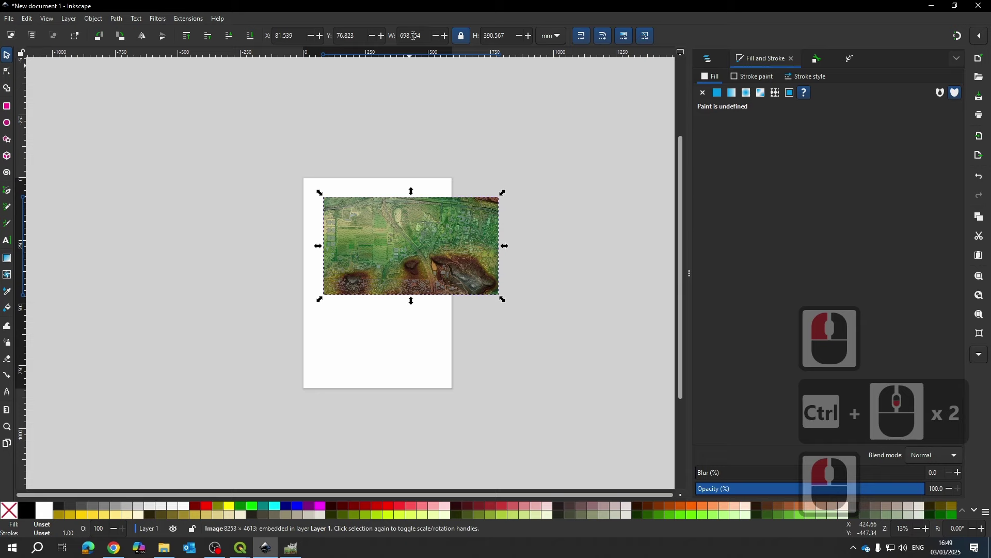
- Compare the canvas width and height in GIMP with the dimensions of the imported map in Inkscape
{"action": "left_click", "coordinate": [292, 549]}
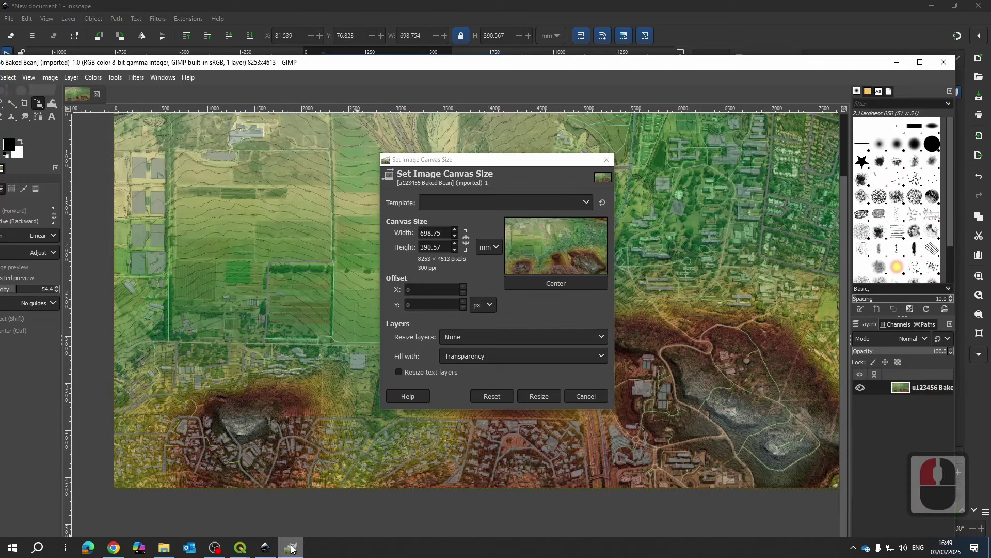
{"action": "left_click", "coordinate": [266, 548]}
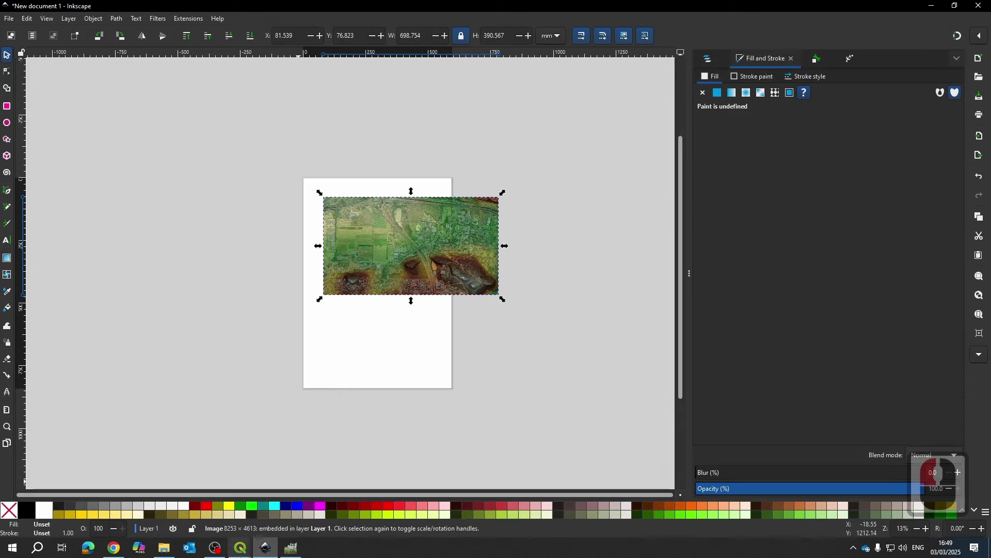
{"action": "left_click", "coordinate": [291, 547]}
{"action": "left_click", "coordinate": [266, 547]}
- Move the map to about X -65 mm, Y 106 mm and inspect its street names and contour labels up close
{"action": "left_click", "coordinate": [470, 222]}
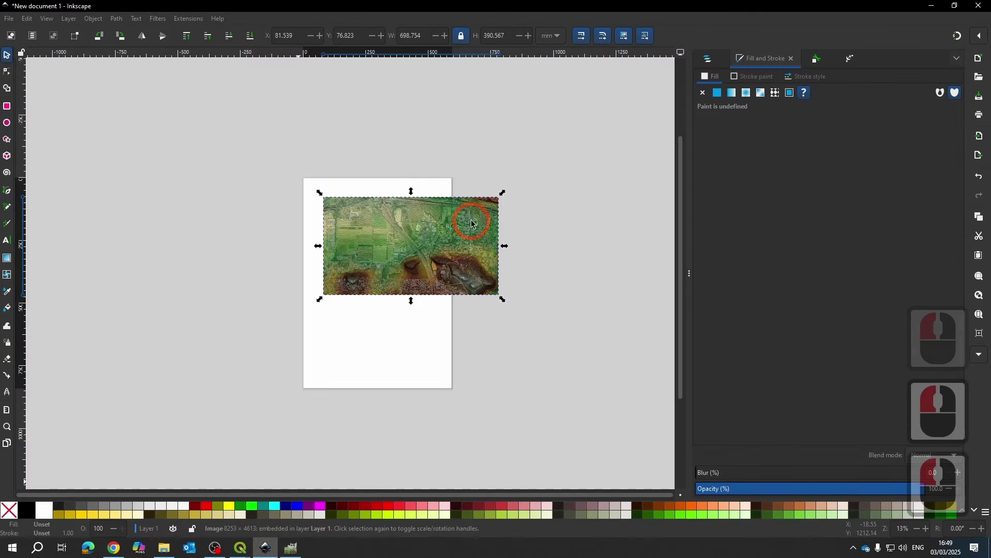
{"action": "left_click_drag", "start_coordinate": [471, 219], "coordinate": [433, 226]}
{"action": "scroll", "coordinate": [305, 284], "scroll_direction": "up", "scroll_amount": 2}
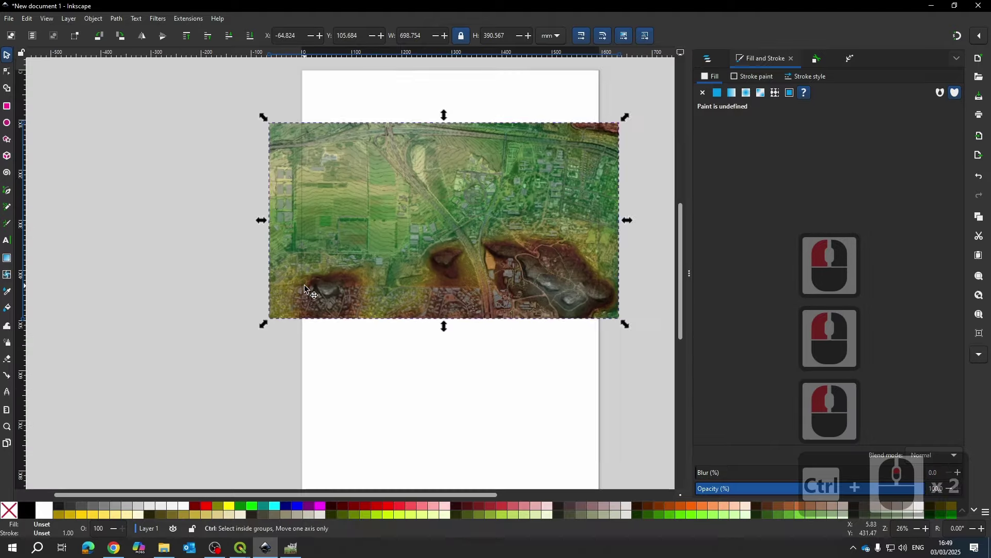
{"action": "scroll", "coordinate": [385, 329], "scroll_direction": "down", "scroll_amount": 2, "text": "ctrl"}
{"action": "scroll", "coordinate": [428, 292], "scroll_direction": "up", "scroll_amount": 1, "text": "ctrl"}
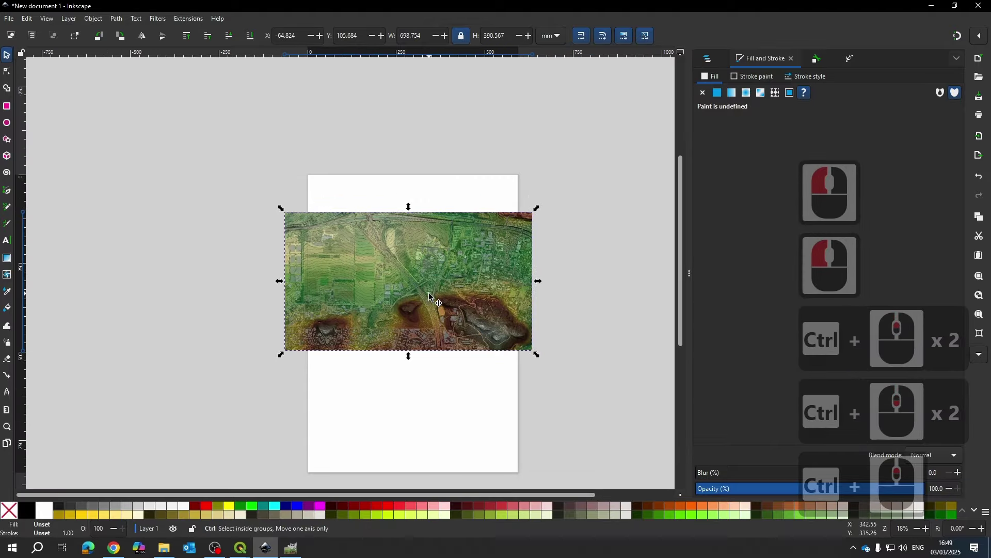
{"action": "scroll", "coordinate": [428, 292], "scroll_direction": "up", "scroll_amount": 11, "text": "ctrl"}
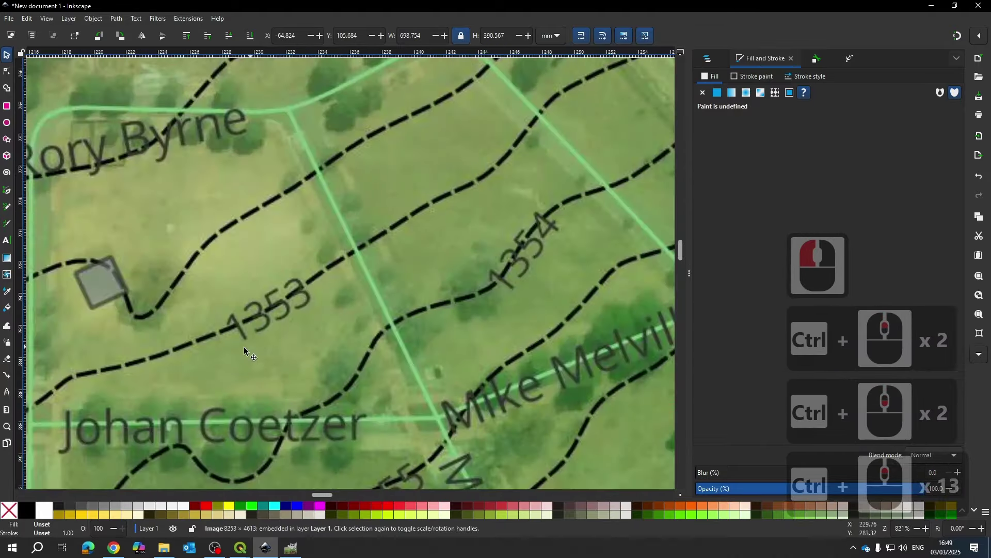
{"action": "scroll", "coordinate": [245, 351], "scroll_direction": "down", "scroll_amount": 10, "text": "ctrl"}
{"action": "left_click", "coordinate": [651, 131]}
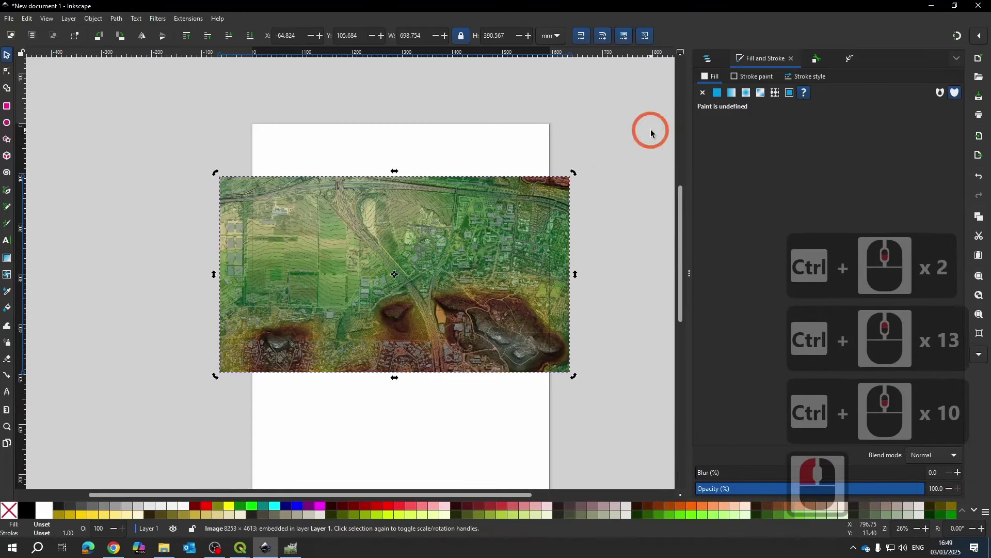
{"action": "left_click_drag", "start_coordinate": [573, 173], "coordinate": [379, 86]}
{"action": "key", "text": "Escape"}
{"action": "left_click", "coordinate": [497, 125]}
{"action": "left_click", "coordinate": [433, 165]}
{"action": "key", "text": "Escape"}
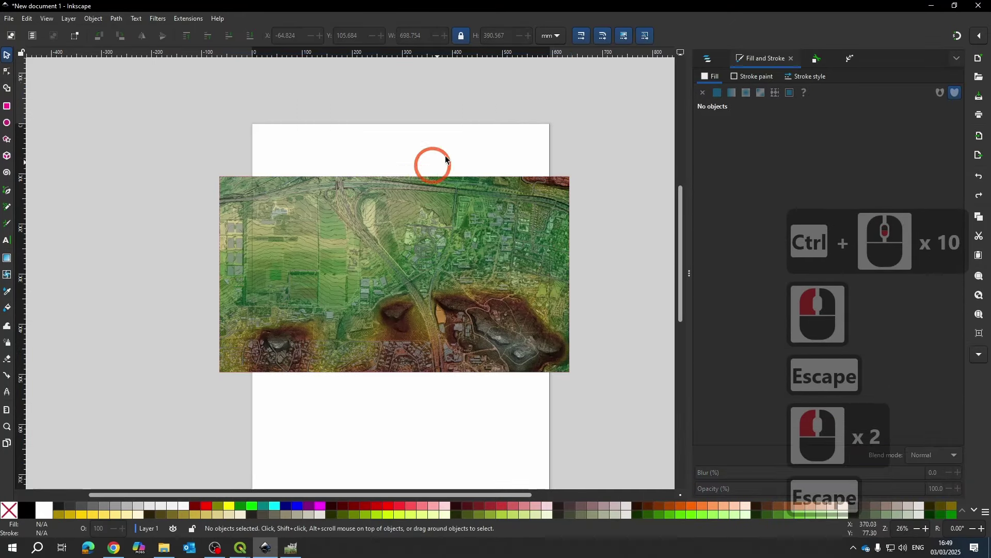
{"action": "left_click_drag", "start_coordinate": [561, 389], "coordinate": [495, 340]}
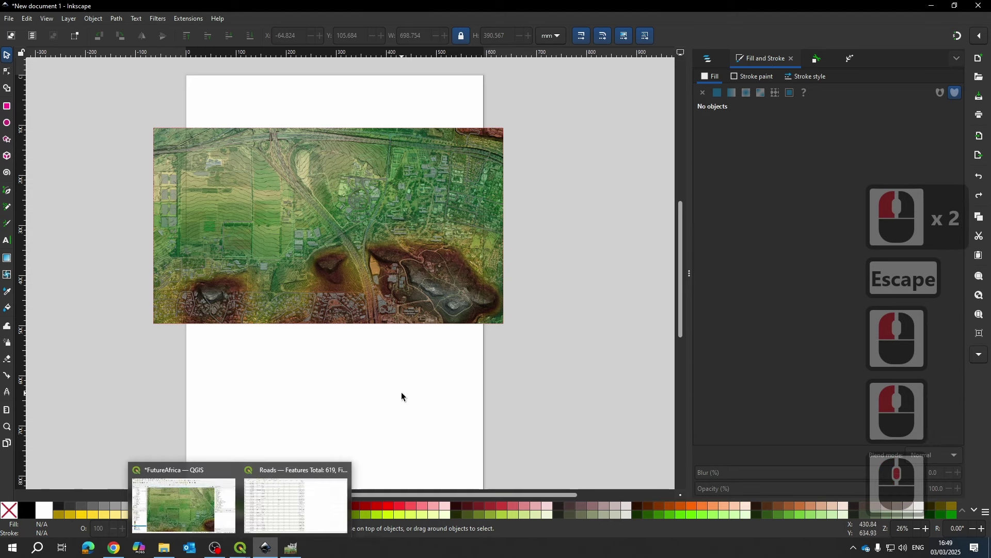
{"action": "left_click", "coordinate": [434, 333]}
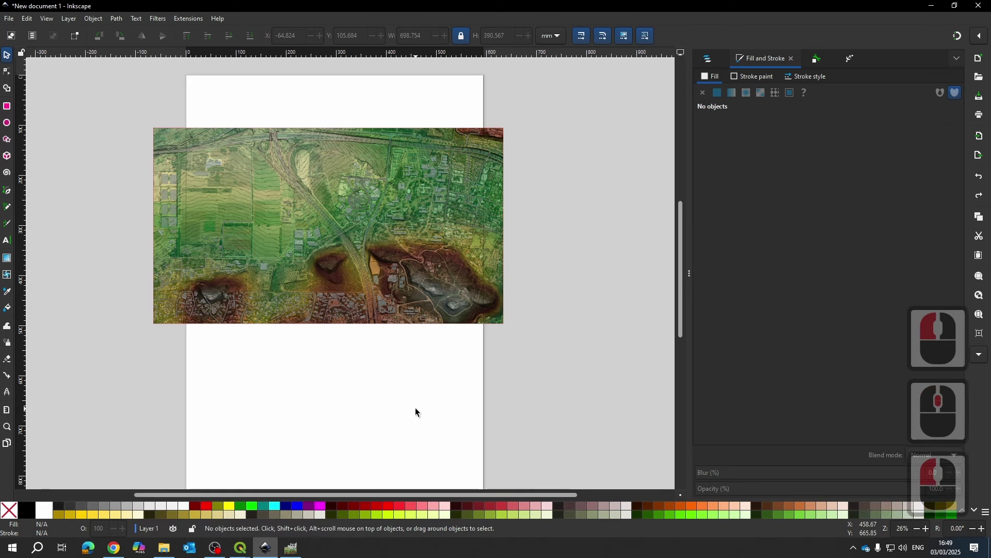
{"action": "left_click", "coordinate": [471, 391]}
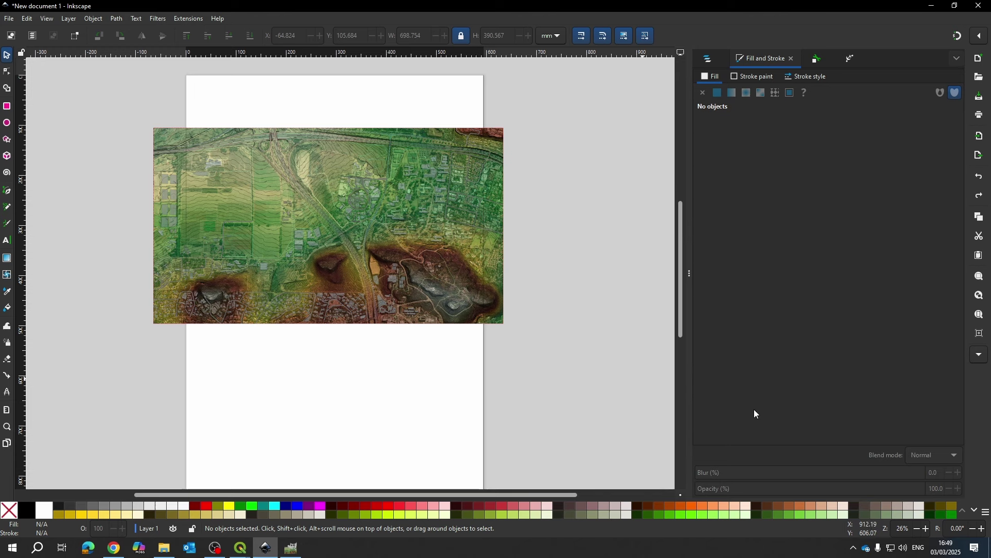
- Change the A1 page orientation to landscape in the document properties
{"action": "right_click", "coordinate": [423, 424]}
{"action": "left_click", "coordinate": [428, 457]}
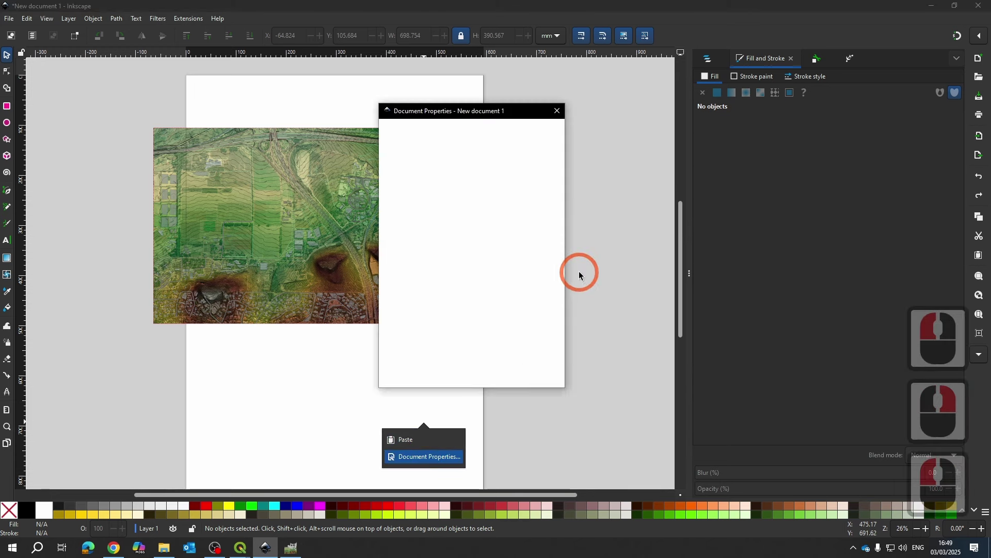
{"action": "left_click", "coordinate": [472, 237]}
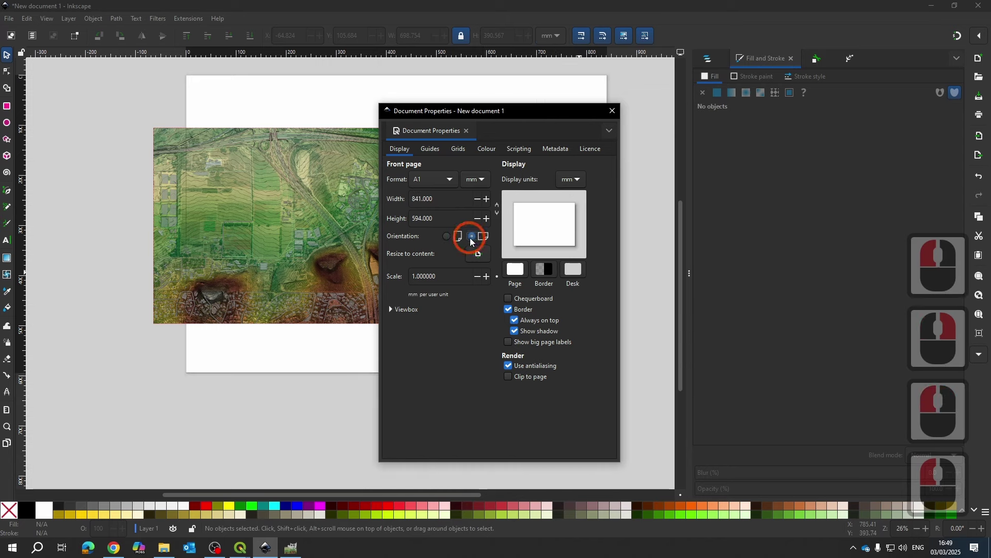
{"action": "left_click", "coordinate": [612, 111]}
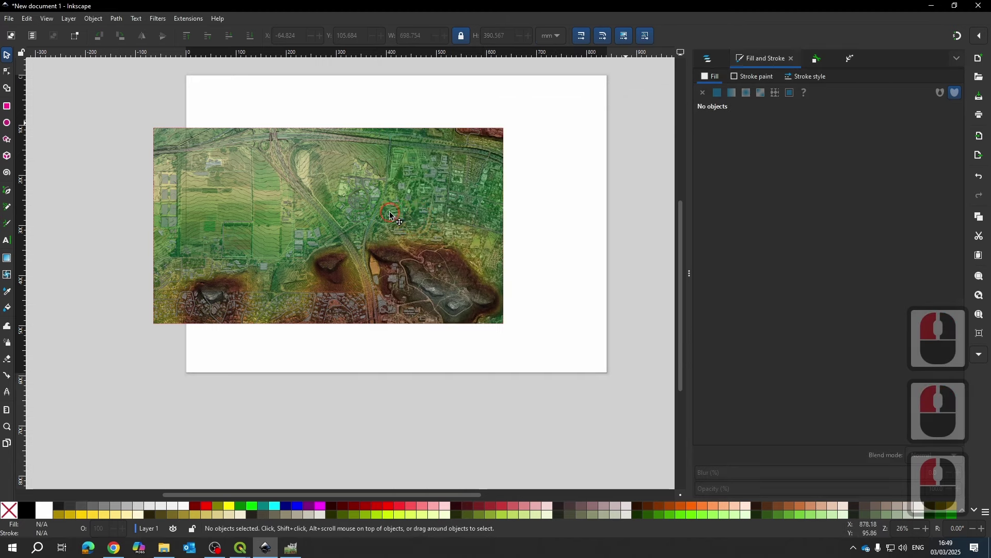
- Move the map image fully inside the landscape page, to about X 87 mm, and deselect it
{"action": "left_click", "coordinate": [332, 217]}
{"action": "left_click_drag", "start_coordinate": [332, 217], "coordinate": [404, 221]}
{"action": "left_click", "coordinate": [649, 221]}
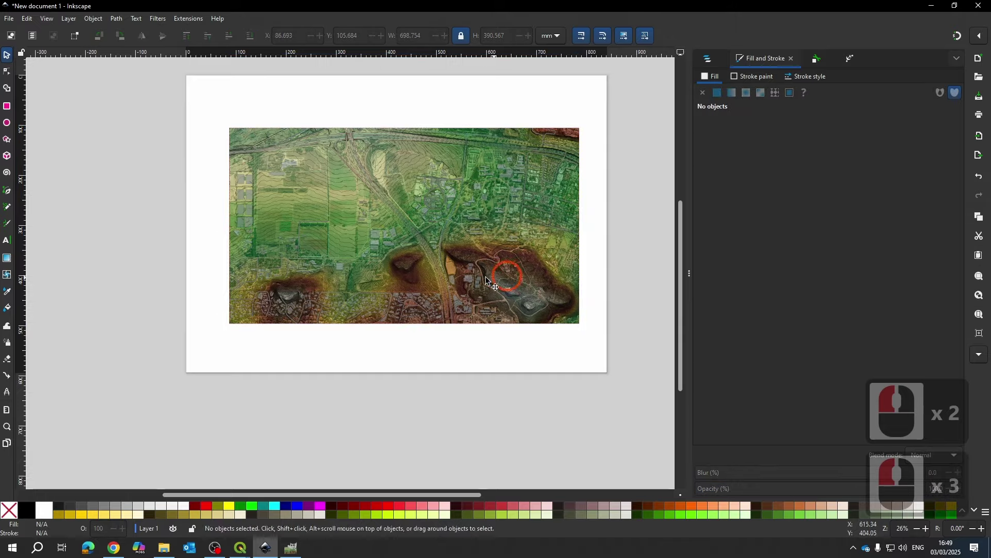
- Examine the contour lines, road labels and building outlines around Innovation Hub Drive at high magnification
{"action": "scroll", "coordinate": [405, 261], "scroll_direction": "up", "scroll_amount": 10}
{"action": "scroll", "coordinate": [262, 339], "scroll_direction": "up", "scroll_amount": 4}
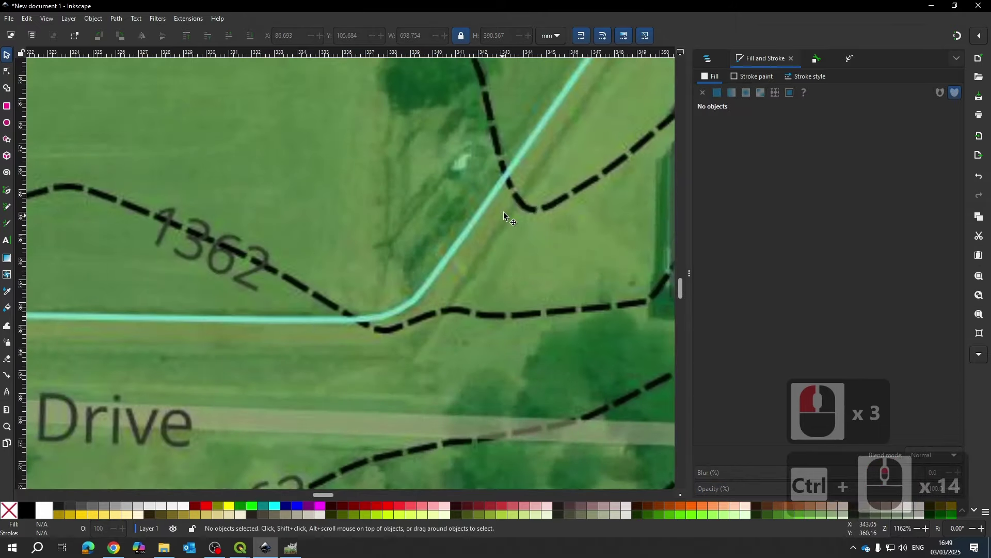
{"action": "scroll", "coordinate": [507, 226], "scroll_direction": "down", "scroll_amount": 5}
{"action": "left_click", "coordinate": [324, 243]}
{"action": "scroll", "coordinate": [324, 243], "scroll_direction": "up", "scroll_amount": 1}
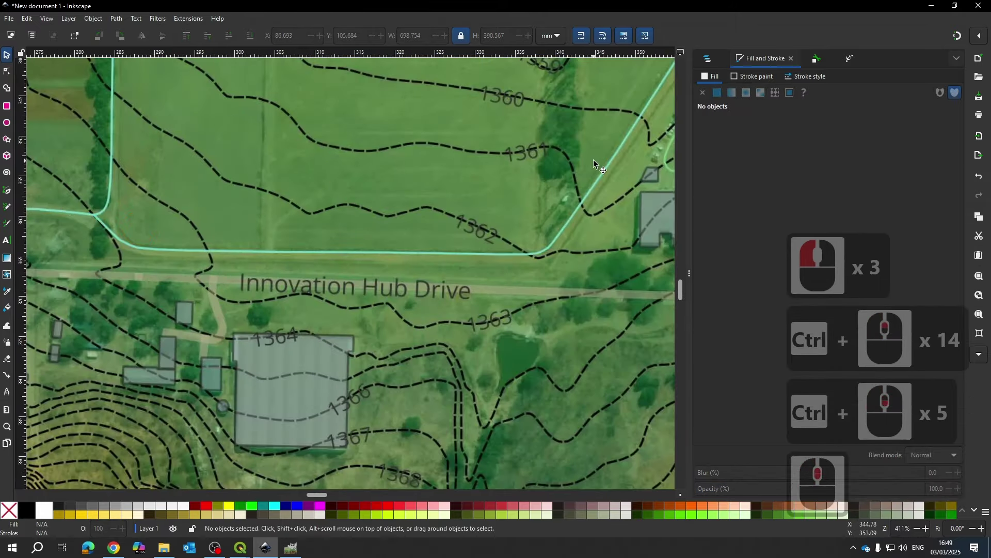
{"action": "scroll", "coordinate": [437, 239], "scroll_direction": "down", "scroll_amount": 4, "text": "ctrl"}
{"action": "scroll", "coordinate": [159, 166], "scroll_direction": "down", "scroll_amount": 1}
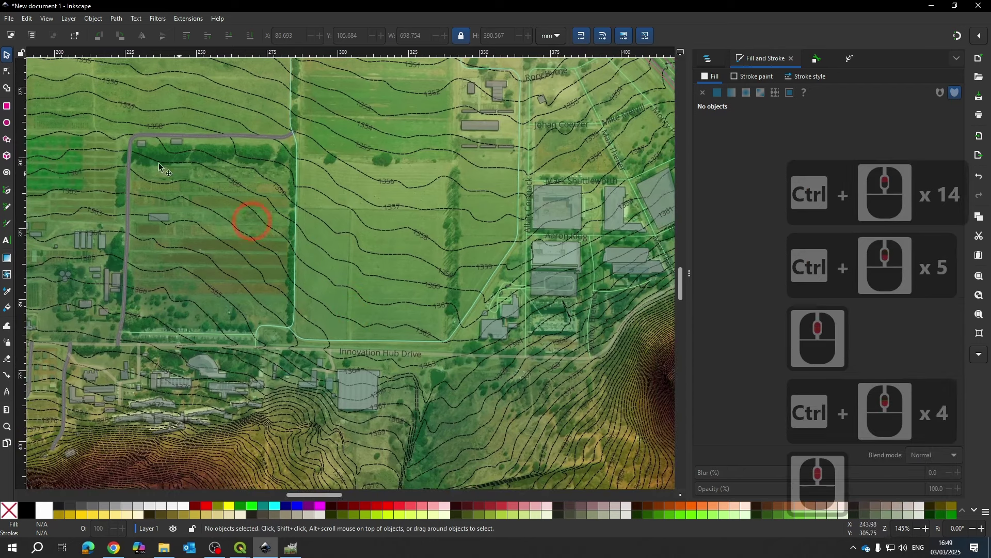
- Draw a rectangle about 40 × 48 mm with corners rounded about 12 mm over the field, plus an overlapping one about 44 × 19 mm
{"action": "left_click", "coordinate": [5, 106]}
{"action": "mouse_move", "coordinate": [213, 181]}
{"action": "left_mouse_down"}
{"action": "mouse_move", "coordinate": [336, 320]}
{"action": "mouse_move", "coordinate": [327, 319]}
{"action": "left_mouse_up"}
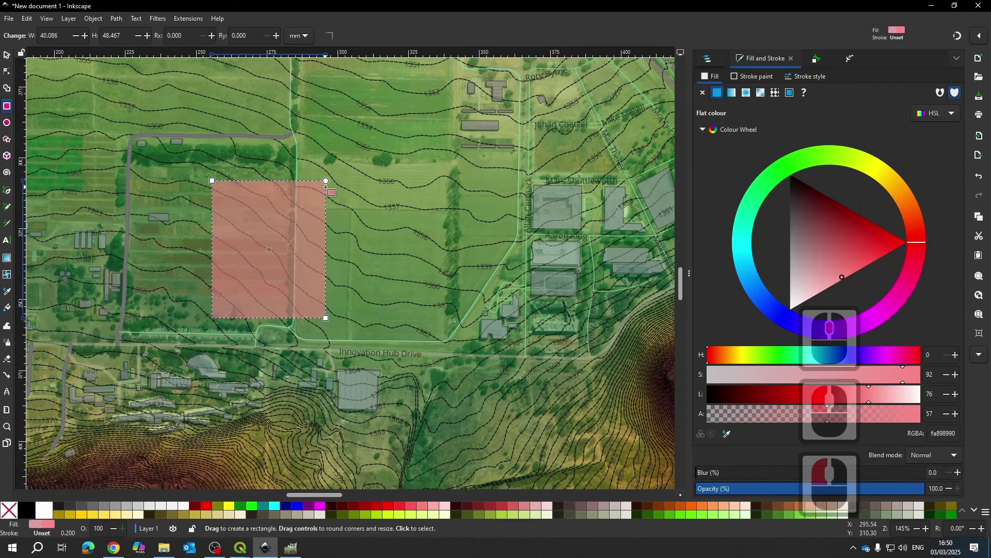
{"action": "left_click_drag", "start_coordinate": [326, 182], "coordinate": [304, 219]}
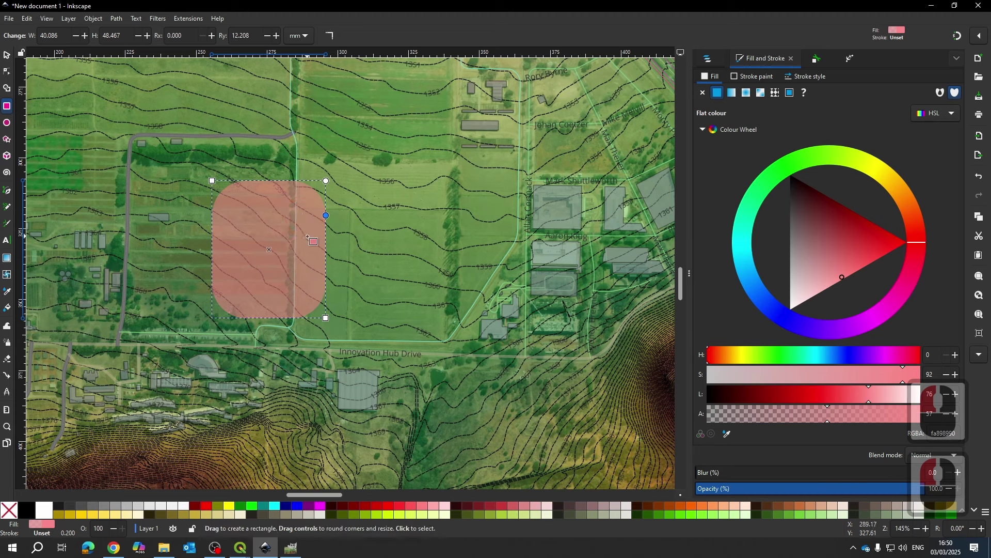
{"action": "mouse_move", "coordinate": [277, 282]}
{"action": "left_mouse_down"}
{"action": "mouse_move", "coordinate": [321, 299]}
{"action": "mouse_move", "coordinate": [395, 303]}
{"action": "left_mouse_up"}
{"action": "key", "text": "Escape"}
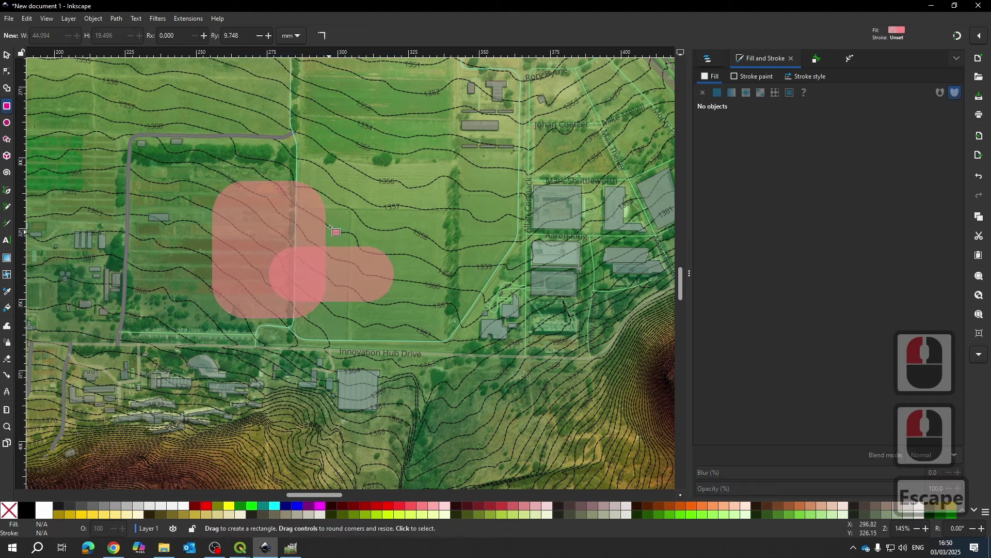
- Display the stroke paint settings and move both rounded rectangles off the field to the area south of Innovation Hub Drive
{"action": "left_click", "coordinate": [6, 55]}
{"action": "left_click", "coordinate": [267, 231]}
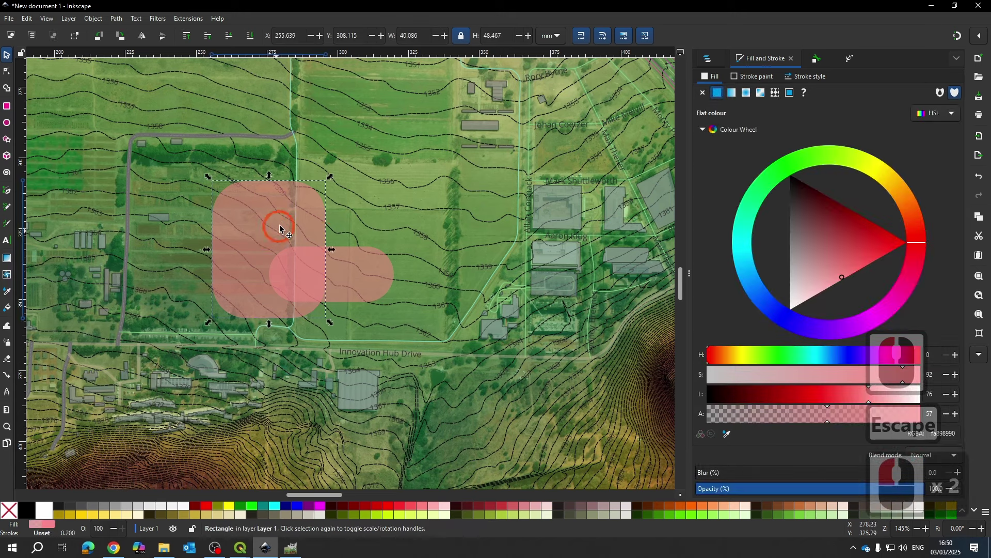
{"action": "left_click", "coordinate": [754, 76]}
{"action": "left_click_drag", "start_coordinate": [270, 225], "coordinate": [243, 400]}
{"action": "left_click", "coordinate": [355, 276]}
{"action": "left_click_drag", "start_coordinate": [355, 276], "coordinate": [330, 393]}
- Draw an open five-node straight-segment path with the Pen tool across the fields to the buildings near Mark Shuttleworth
{"action": "left_click", "coordinate": [7, 190]}
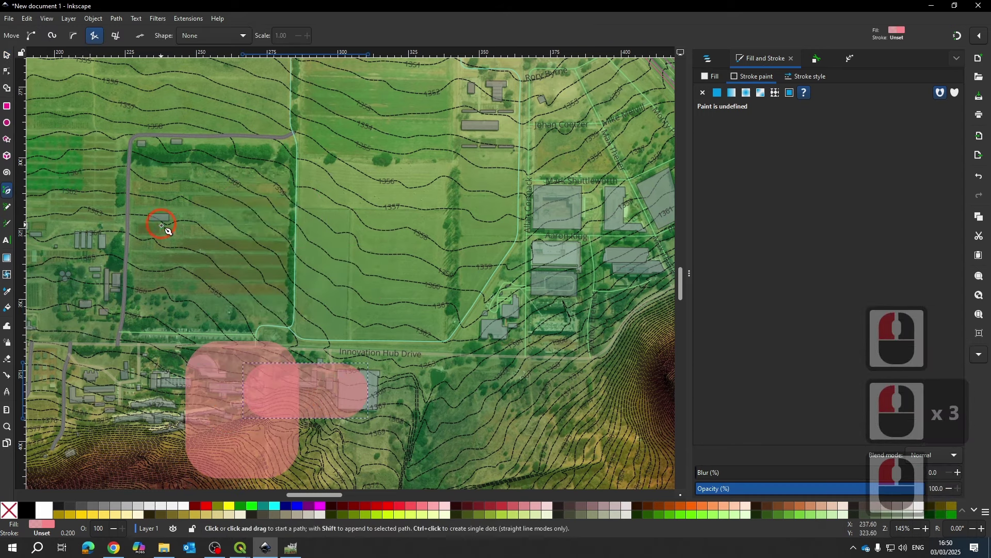
{"action": "left_click", "coordinate": [166, 253]}
{"action": "left_click", "coordinate": [245, 212]}
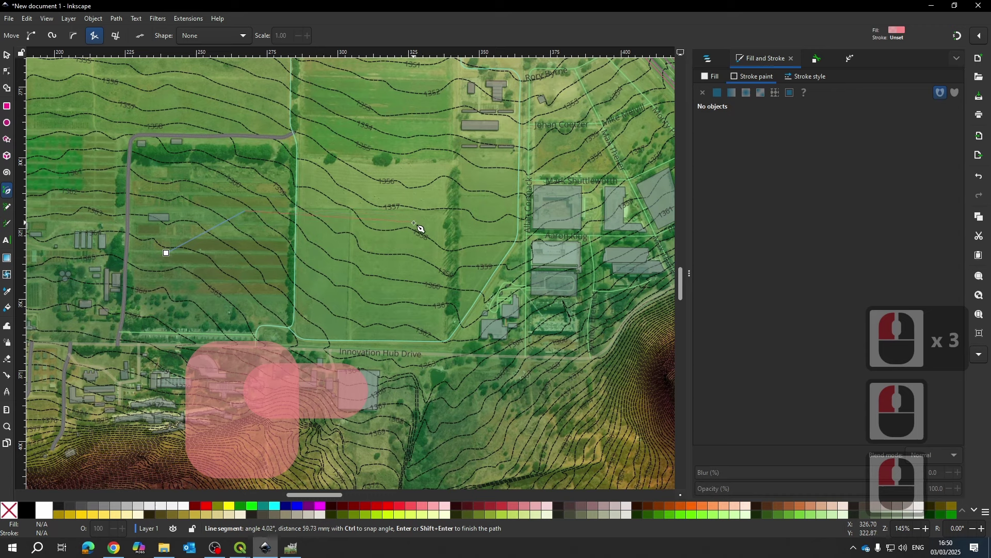
{"action": "left_click", "coordinate": [552, 302]}
{"action": "double_click", "coordinate": [629, 166]}
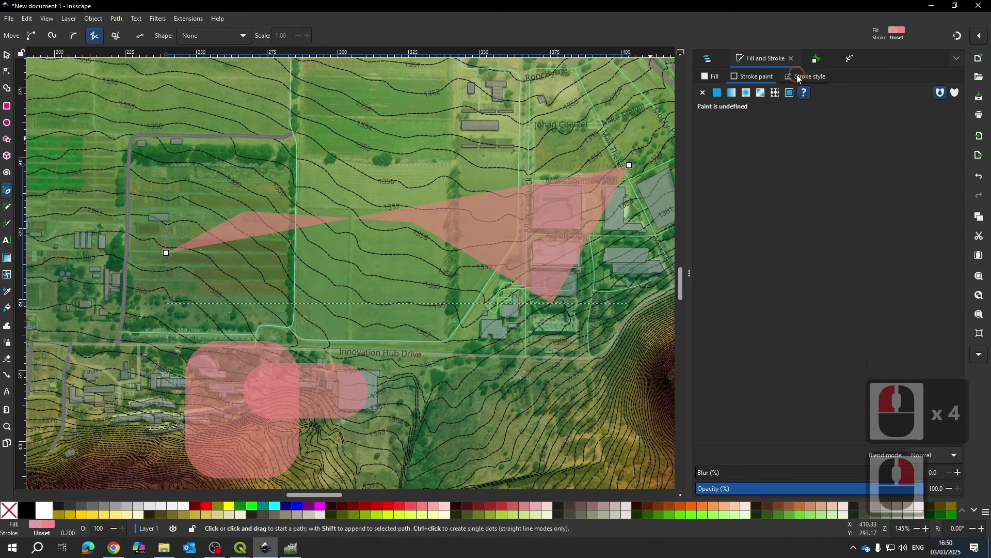
- Remove the new path's fill and give it a flat red stroke, RGBA e60000ff
{"action": "left_click", "coordinate": [798, 78]}
{"action": "left_click", "coordinate": [712, 76]}
{"action": "left_click", "coordinate": [721, 93]}
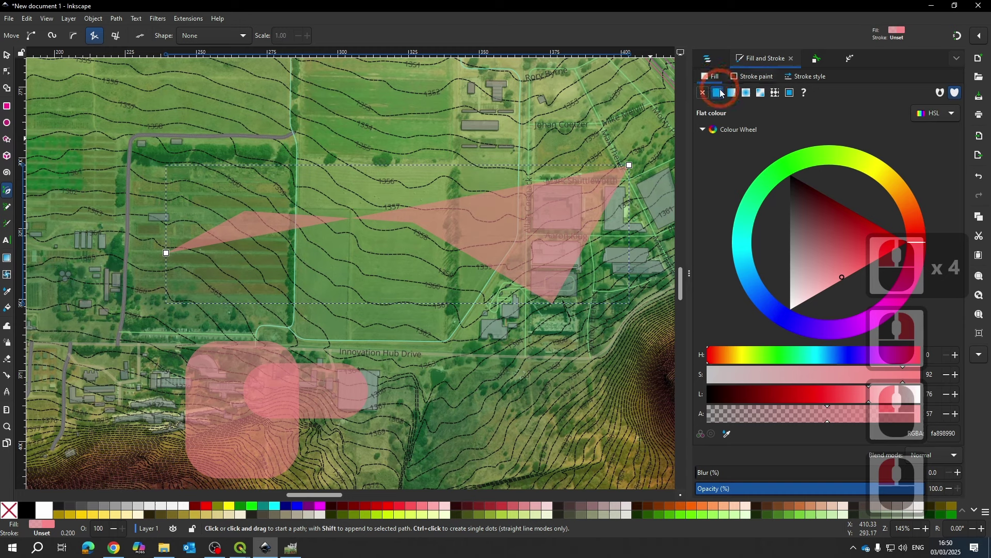
{"action": "left_click", "coordinate": [702, 92]}
{"action": "left_click", "coordinate": [744, 77]}
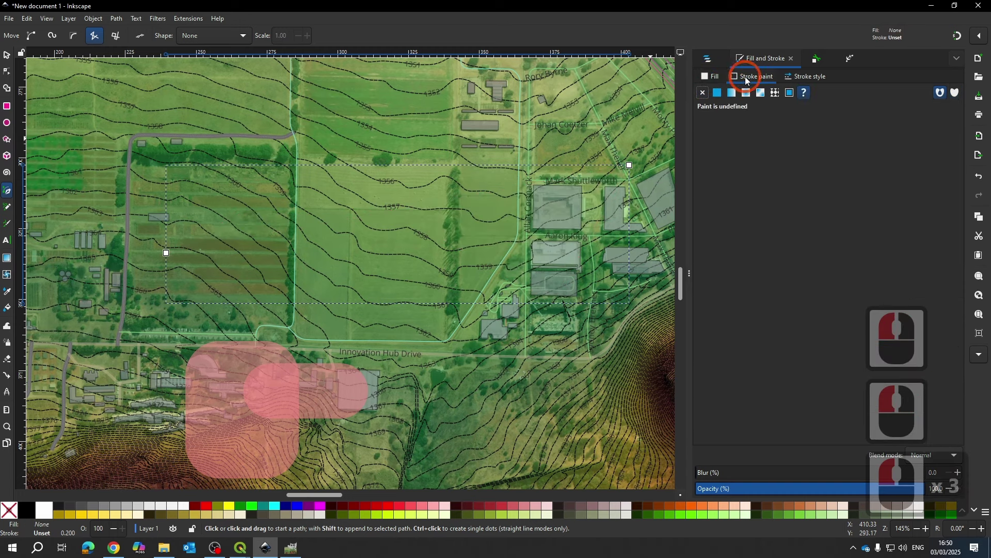
{"action": "left_click", "coordinate": [718, 93]}
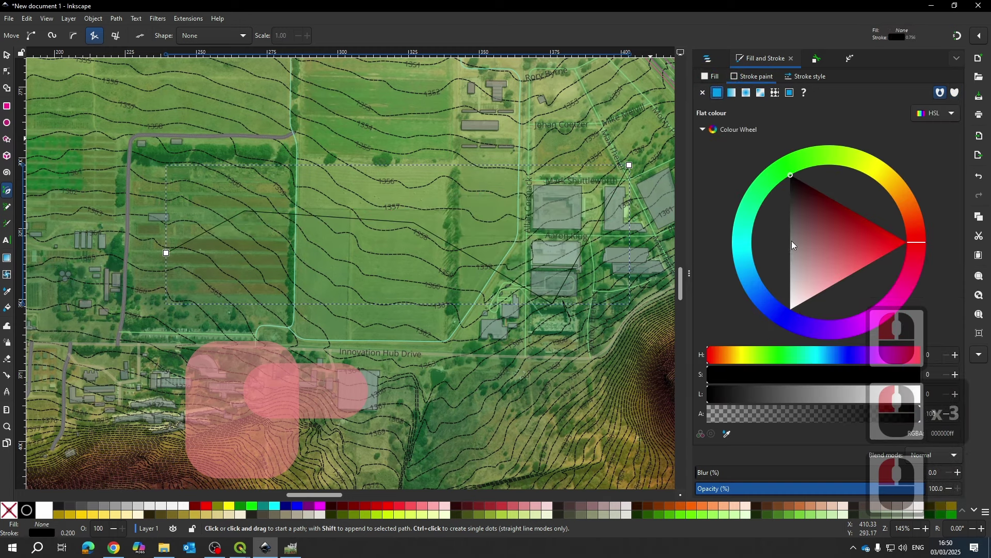
{"action": "mouse_move", "coordinate": [792, 244]}
{"action": "left_mouse_down"}
{"action": "mouse_move", "coordinate": [872, 221]}
{"action": "mouse_move", "coordinate": [896, 236]}
{"action": "left_mouse_up"}
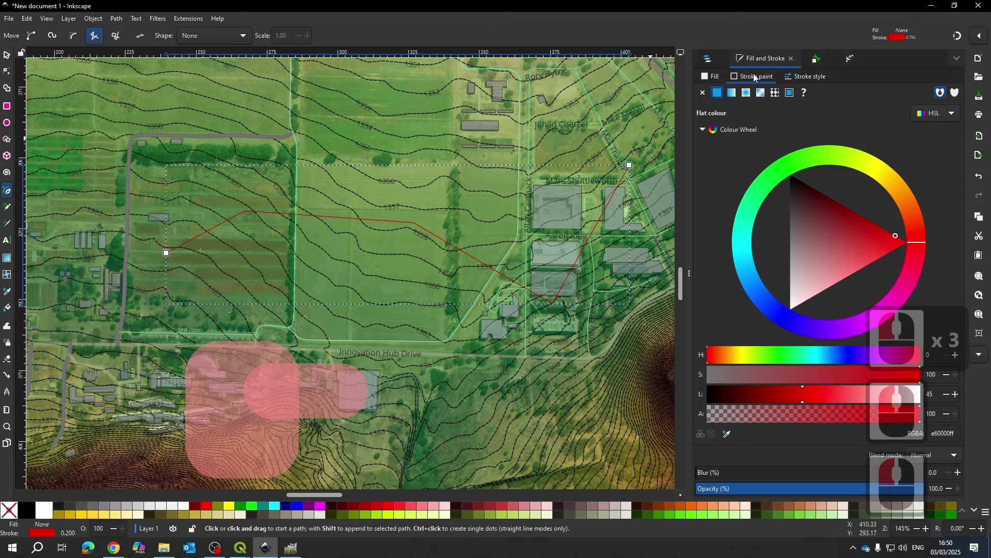
- Set the path's stroke width to 0.400 mm and its dashes to the dotted 1 1 pattern
{"action": "left_click", "coordinate": [799, 78]}
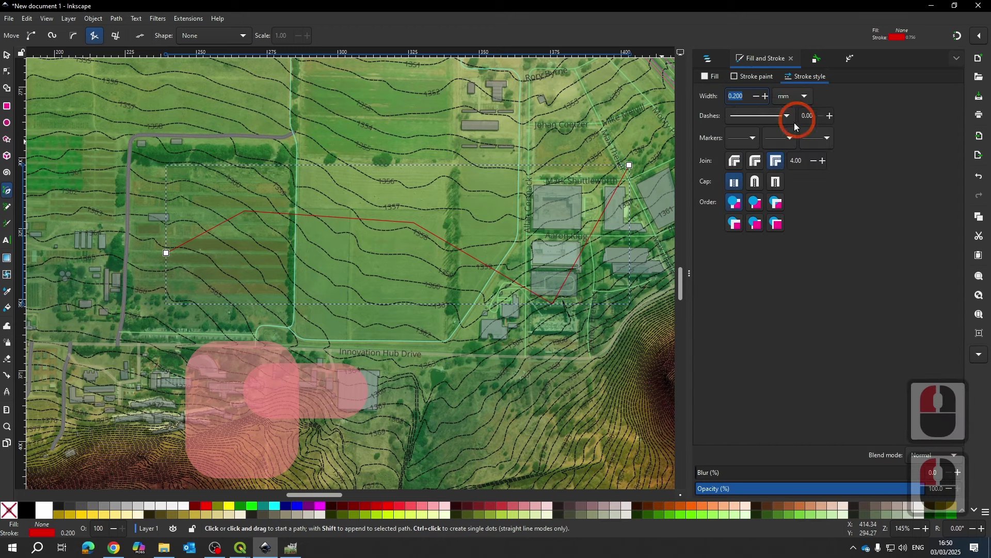
{"action": "double_click", "coordinate": [765, 97]}
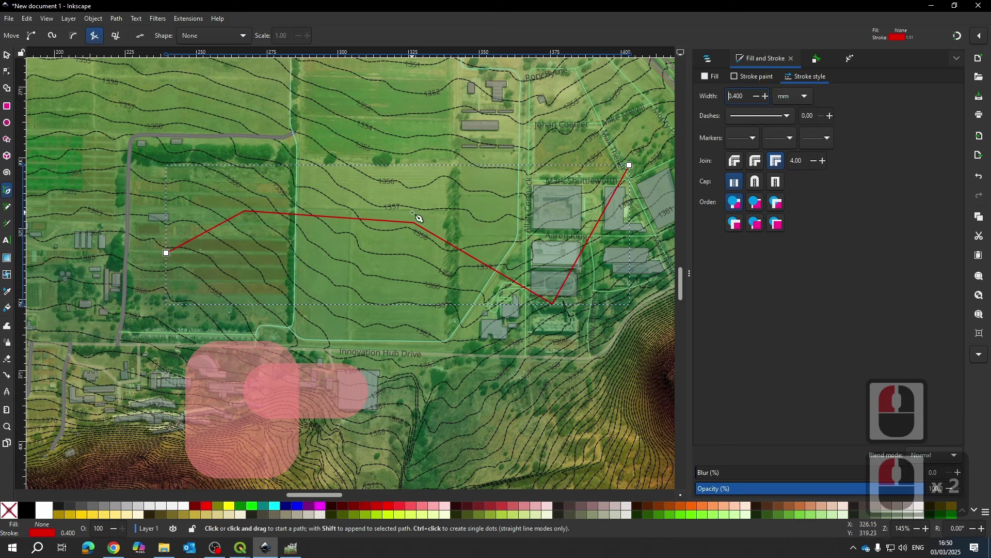
{"action": "left_click", "coordinate": [765, 118]}
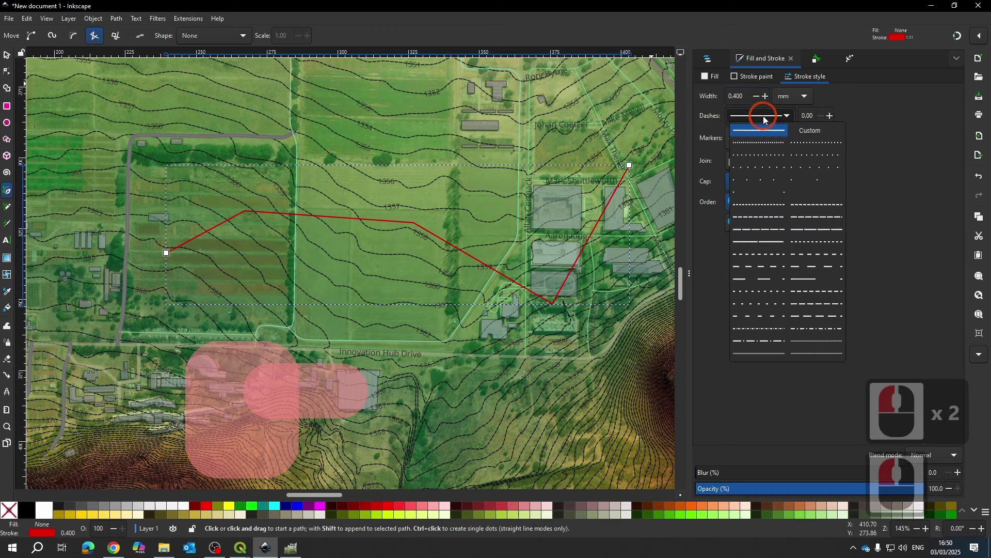
{"action": "left_click", "coordinate": [763, 146]}
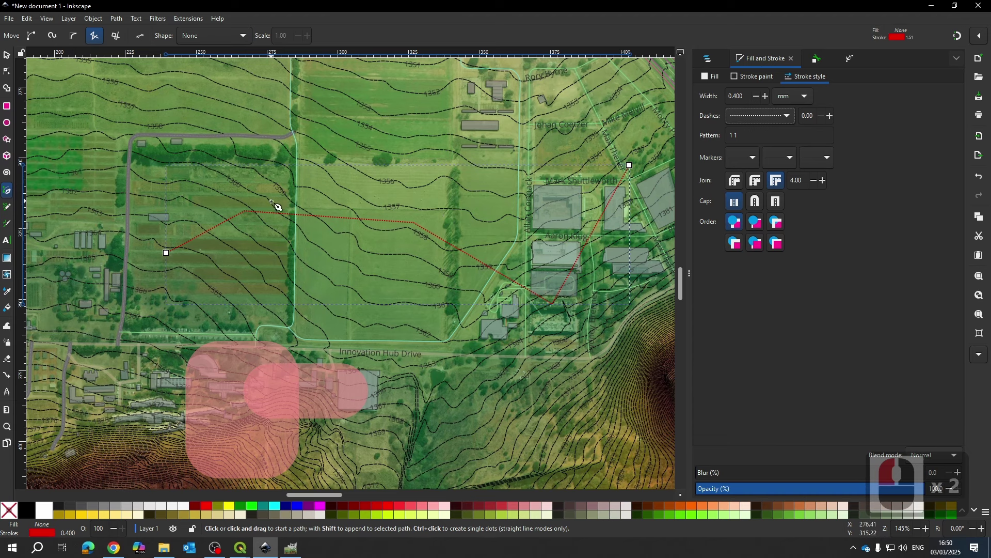
- Make the three inner nodes of the dotted red path auto-smooth so its segments curve, and deselect the path
{"action": "left_click", "coordinate": [7, 71]}
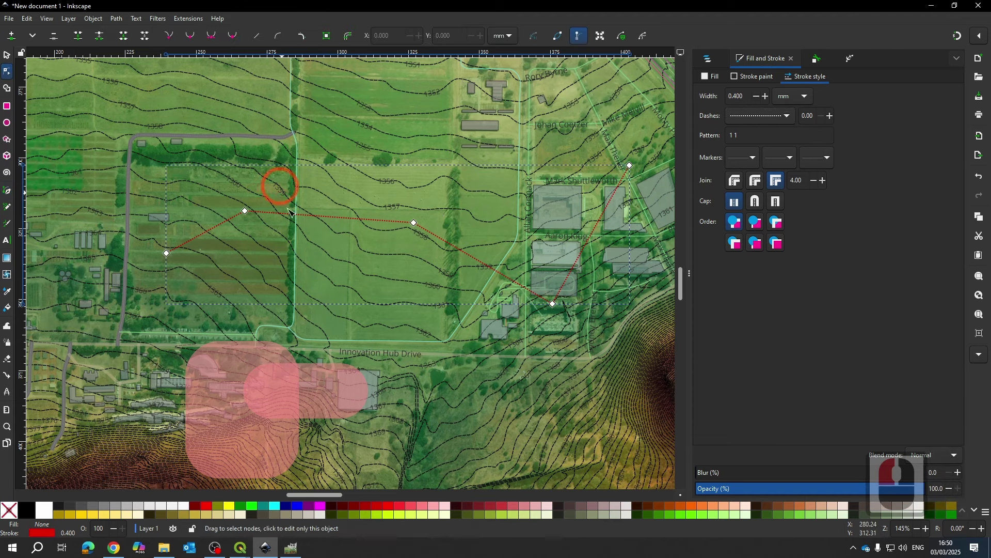
{"action": "left_click_drag", "start_coordinate": [214, 199], "coordinate": [576, 360]}
{"action": "left_click", "coordinate": [233, 36]}
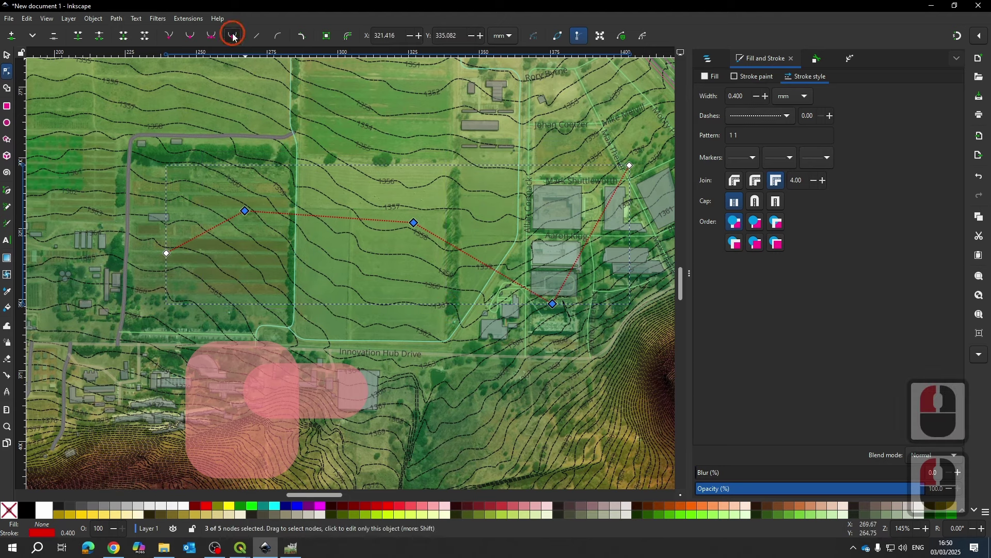
{"action": "left_click", "coordinate": [326, 217]}
{"action": "left_click", "coordinate": [475, 276]}
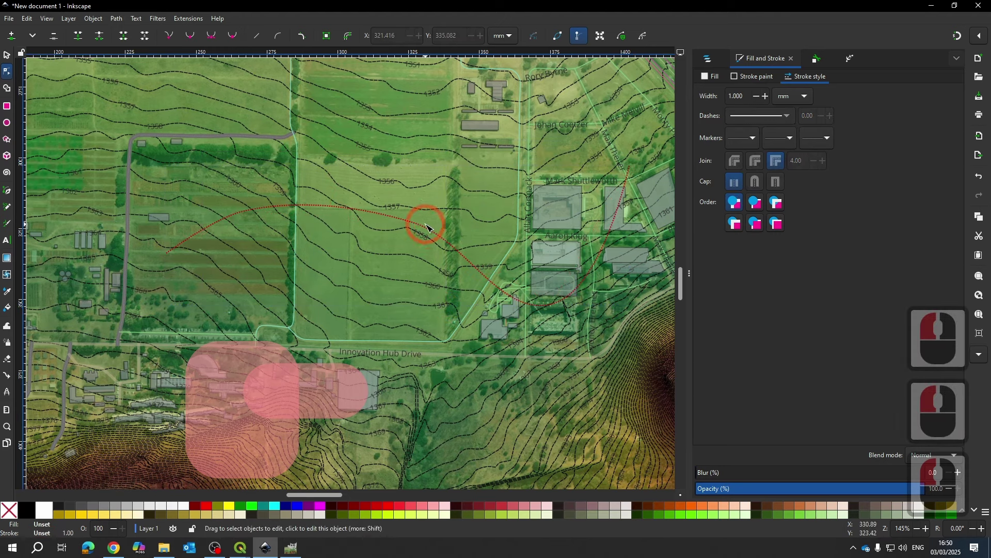
- Reshape the red path by steepening the handles of its middle node and of the node beside the buildings
{"action": "left_click", "coordinate": [418, 226]}
{"action": "left_click", "coordinate": [414, 223]}
{"action": "left_click", "coordinate": [464, 245]}
{"action": "left_click_drag", "start_coordinate": [463, 246], "coordinate": [462, 302]}
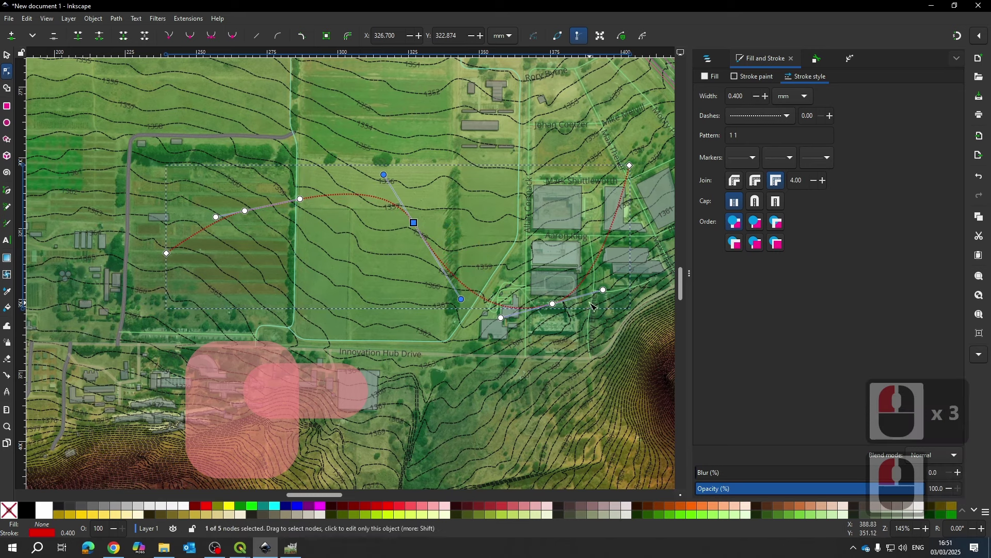
{"action": "left_click_drag", "start_coordinate": [604, 289], "coordinate": [609, 267]}
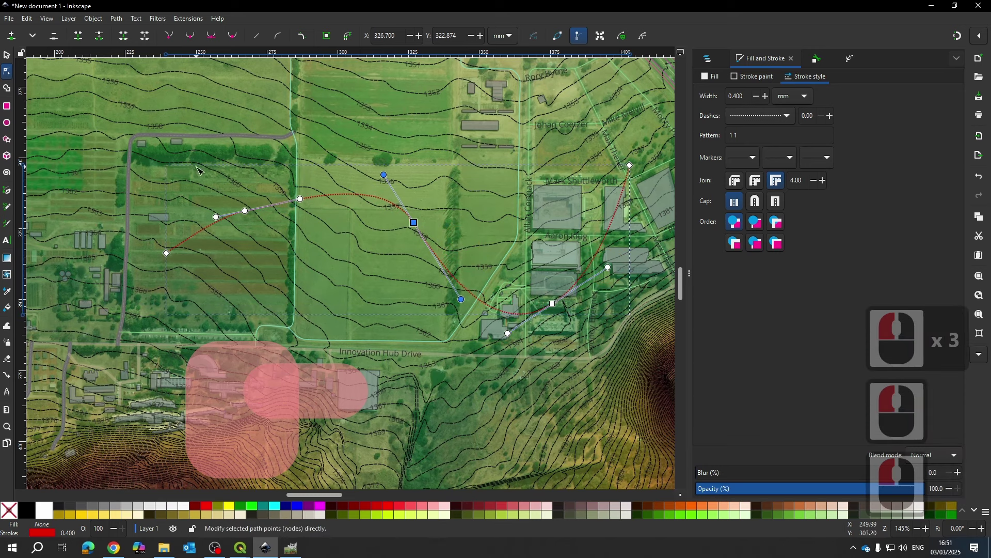
- Move the path's western end node south to just above Innovation Hub Drive and adjust the neighbouring node's handle
{"action": "left_click", "coordinate": [166, 253]}
{"action": "left_click_drag", "start_coordinate": [172, 253], "coordinate": [208, 334]}
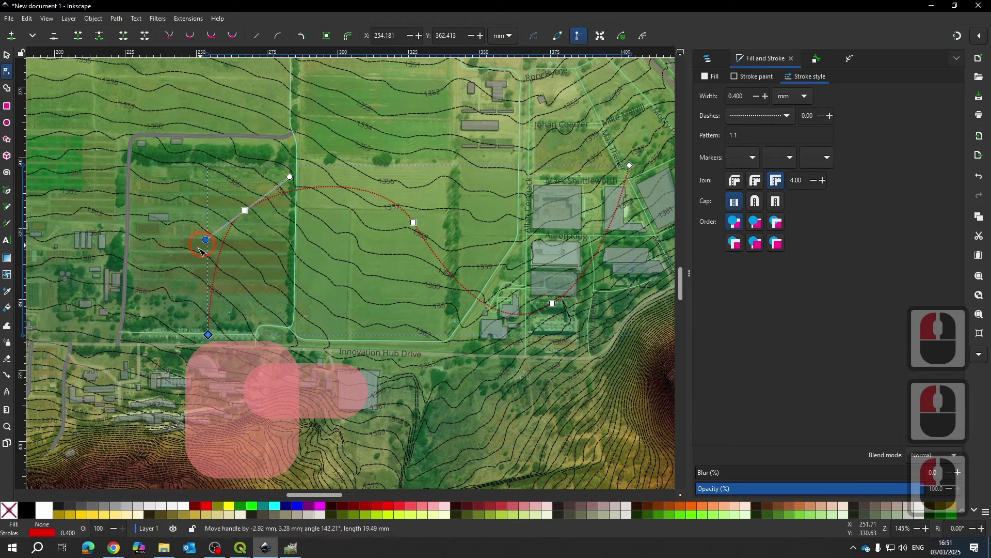
{"action": "left_click_drag", "start_coordinate": [209, 236], "coordinate": [194, 261]}
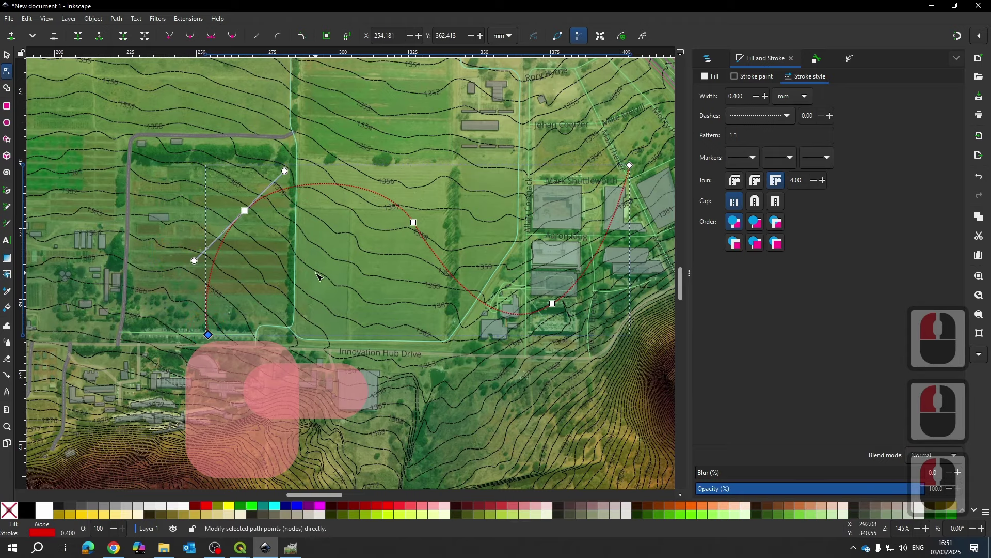
{"action": "left_click", "coordinate": [343, 336]}
- Fill the larger rounded rectangle with the Stripes 12 (2:1) pattern
{"action": "scroll", "coordinate": [342, 336], "scroll_direction": "down", "scroll_amount": 3, "text": "ctrl"}
{"action": "scroll", "coordinate": [391, 300], "scroll_direction": "up", "scroll_amount": 4, "text": "ctrl"}
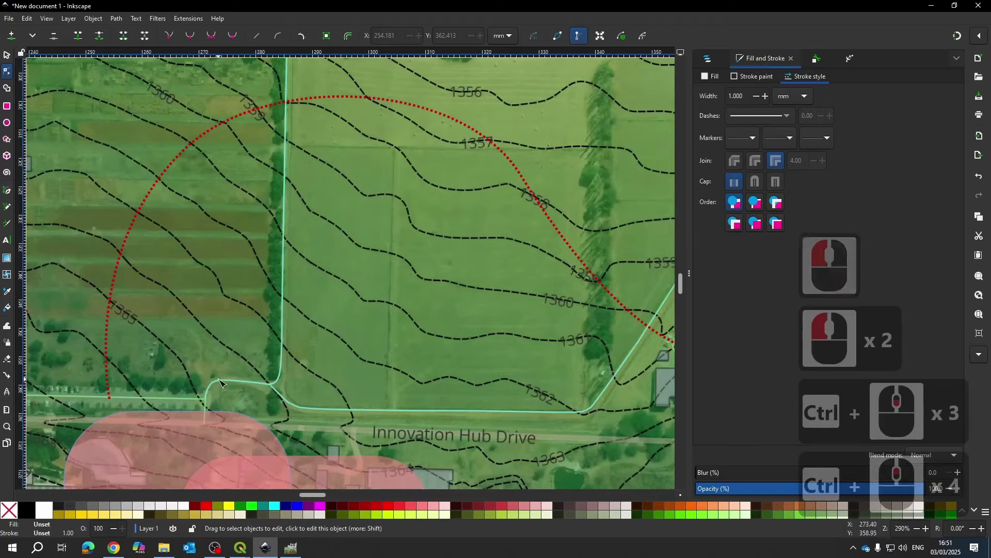
{"action": "scroll", "coordinate": [214, 421], "scroll_direction": "up", "scroll_amount": 3, "text": "ctrl"}
{"action": "left_click", "coordinate": [285, 284]}
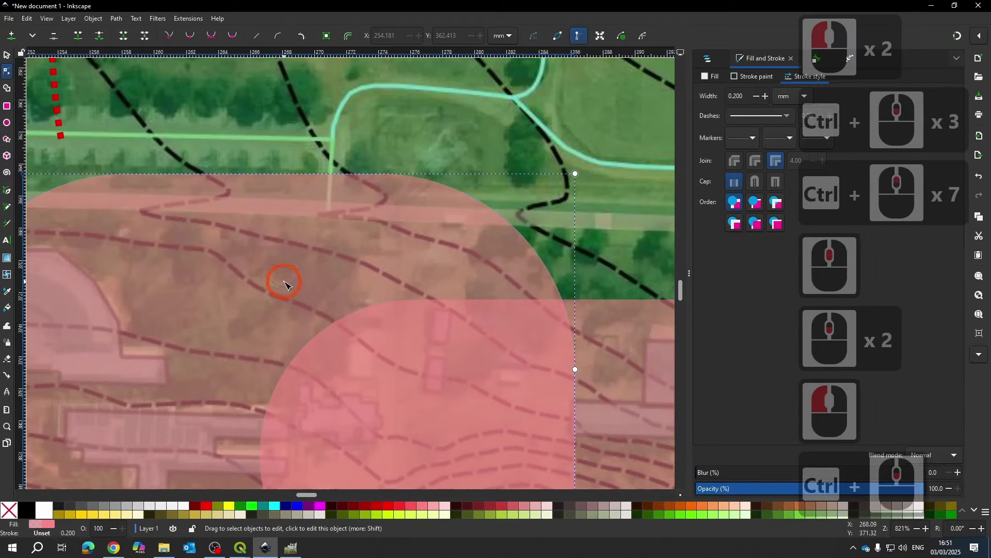
{"action": "scroll", "coordinate": [284, 283], "scroll_direction": "down", "scroll_amount": 4}
{"action": "left_click", "coordinate": [703, 76]}
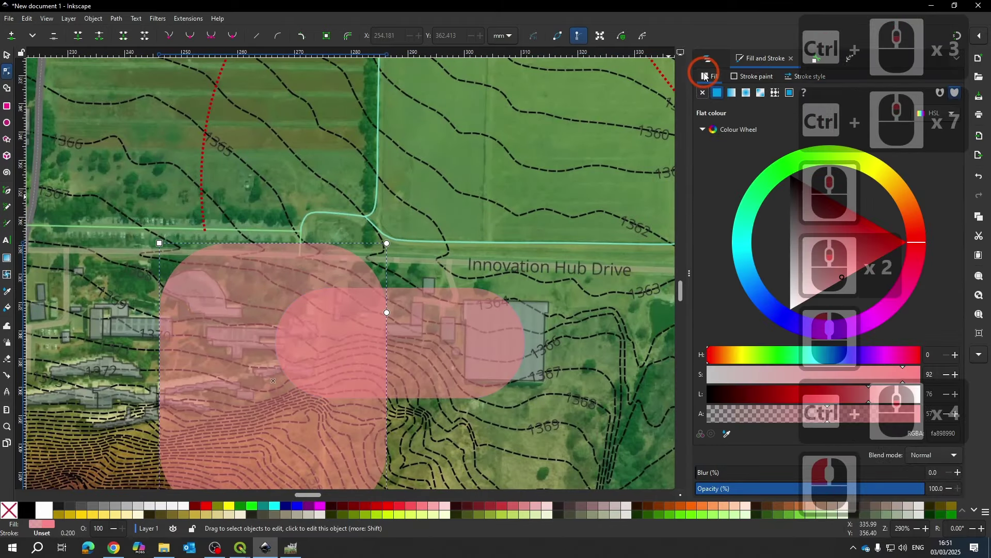
{"action": "left_click", "coordinate": [776, 93]}
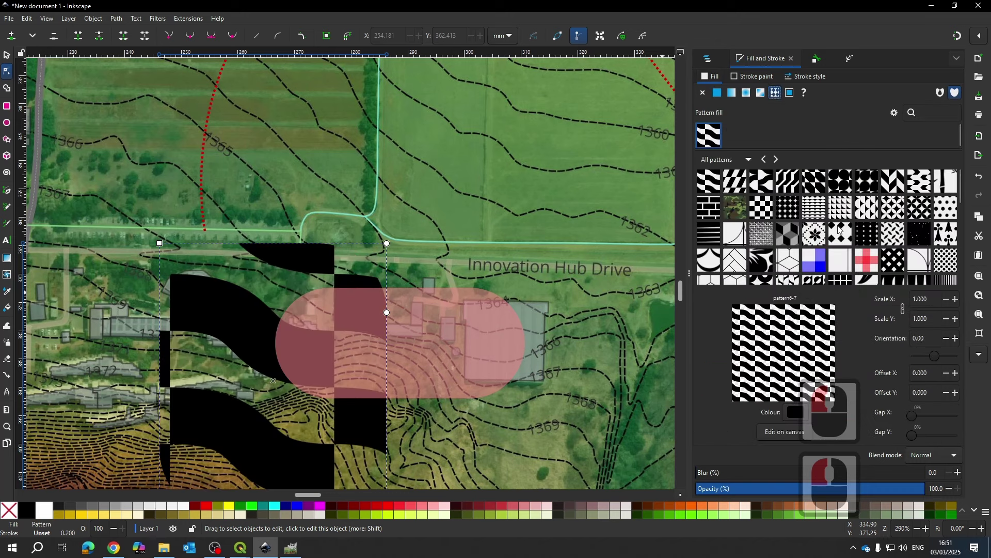
{"action": "scroll", "coordinate": [841, 231], "scroll_direction": "down", "scroll_amount": 10}
{"action": "left_click", "coordinate": [891, 200]}
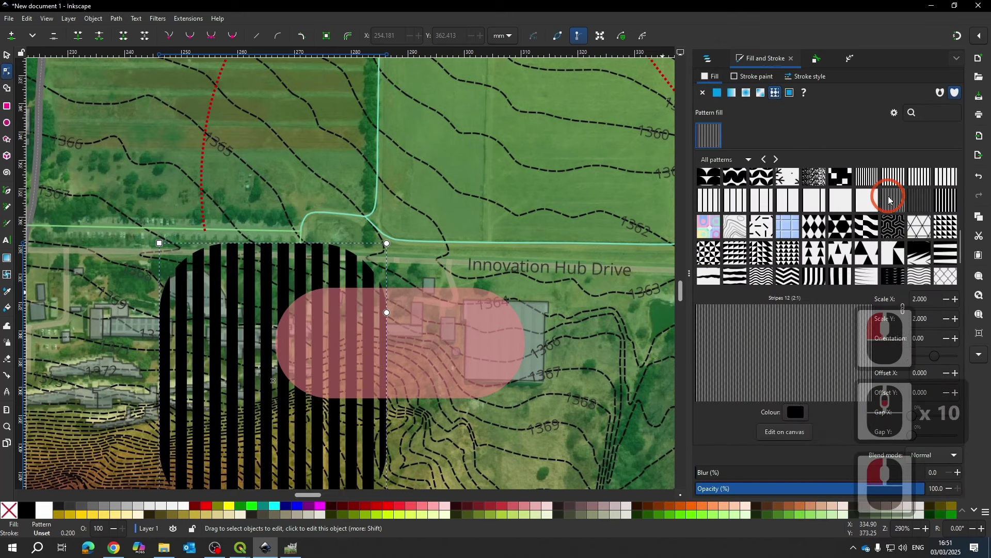
- Set the stripe pattern's orientation to 45 degrees on the larger rounded rectangle
{"action": "left_click", "coordinate": [956, 338]}
{"action": "left_click", "coordinate": [956, 338]}
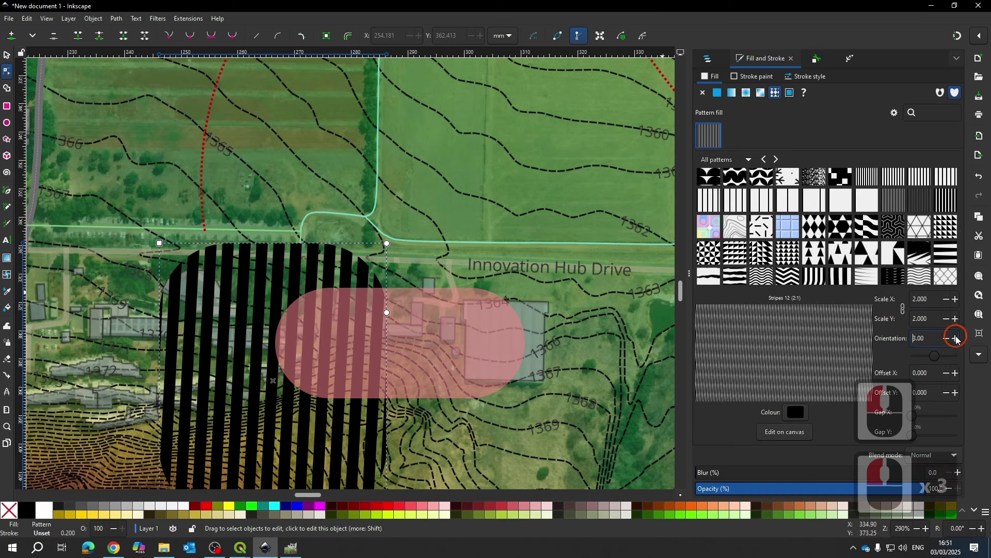
{"action": "left_click", "coordinate": [956, 338]}
{"action": "left_click", "coordinate": [934, 337]}
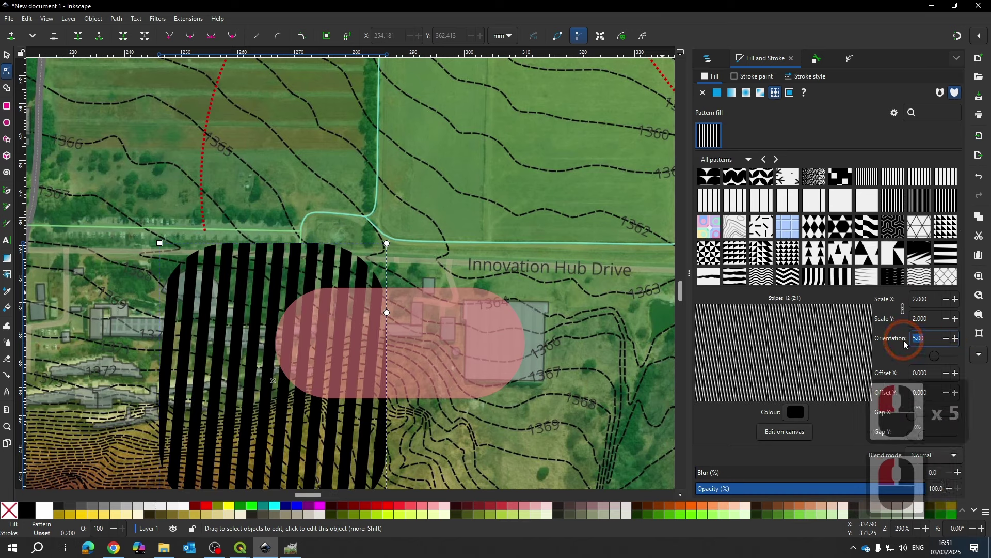
{"action": "type", "text": "45"}
{"action": "key", "text": "Return"}
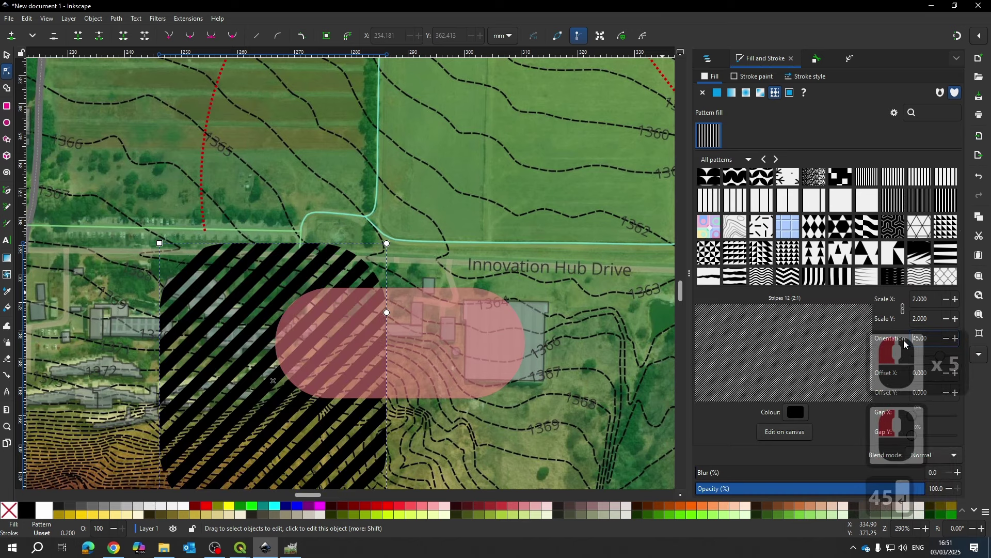
- Reapply the Stripes 12 (2:1) pattern to the larger rounded rectangle and set its orientation to 45 degrees again
{"action": "left_click", "coordinate": [896, 200]}
{"action": "left_click", "coordinate": [896, 200]}
{"action": "left_click", "coordinate": [928, 340]}
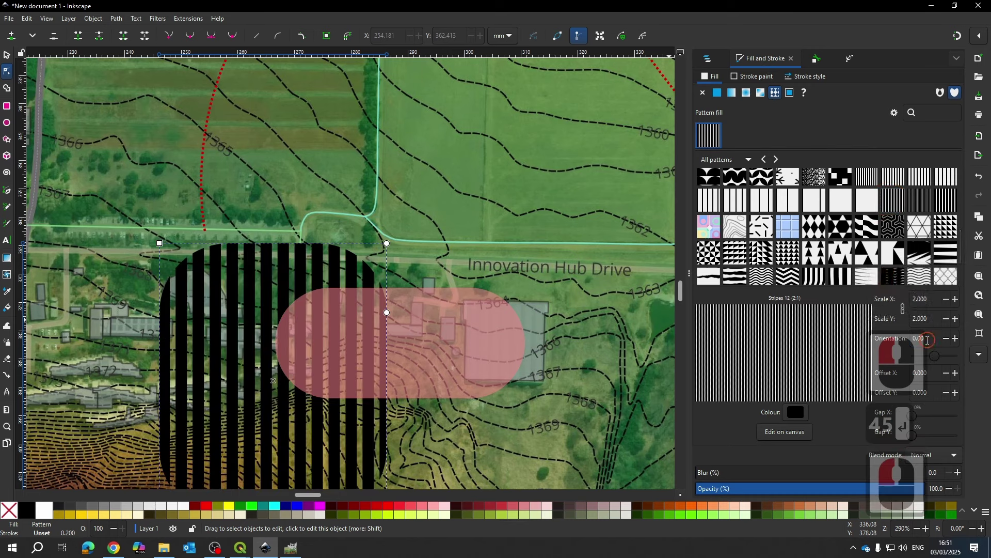
{"action": "left_click", "coordinate": [900, 343]}
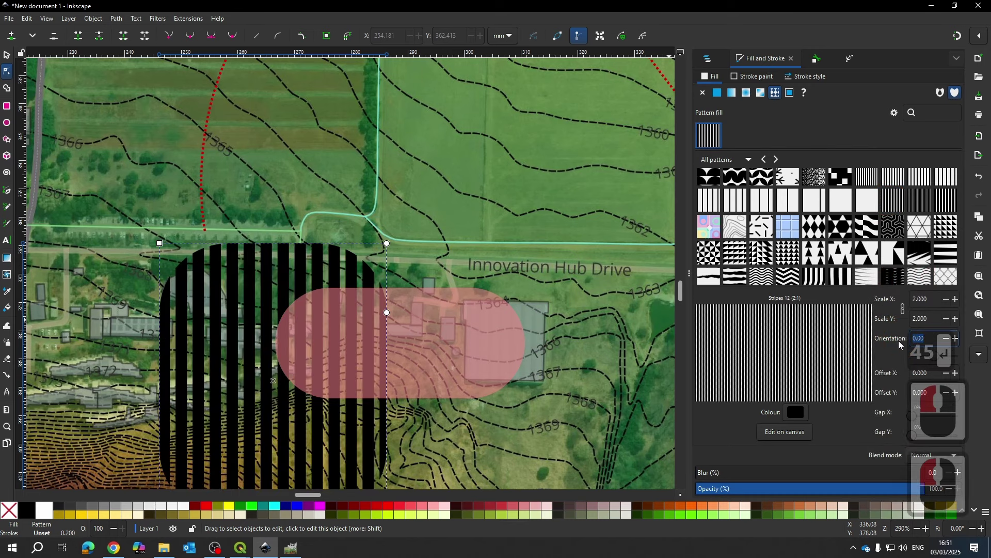
{"action": "double_click", "coordinate": [927, 339]}
{"action": "type", "text": "15"}
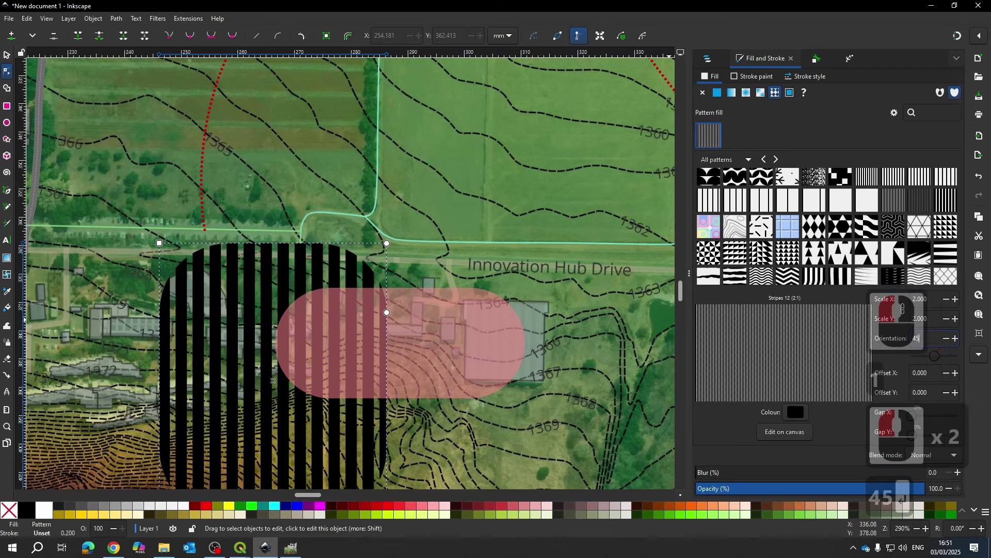
{"action": "key", "text": "Return"}
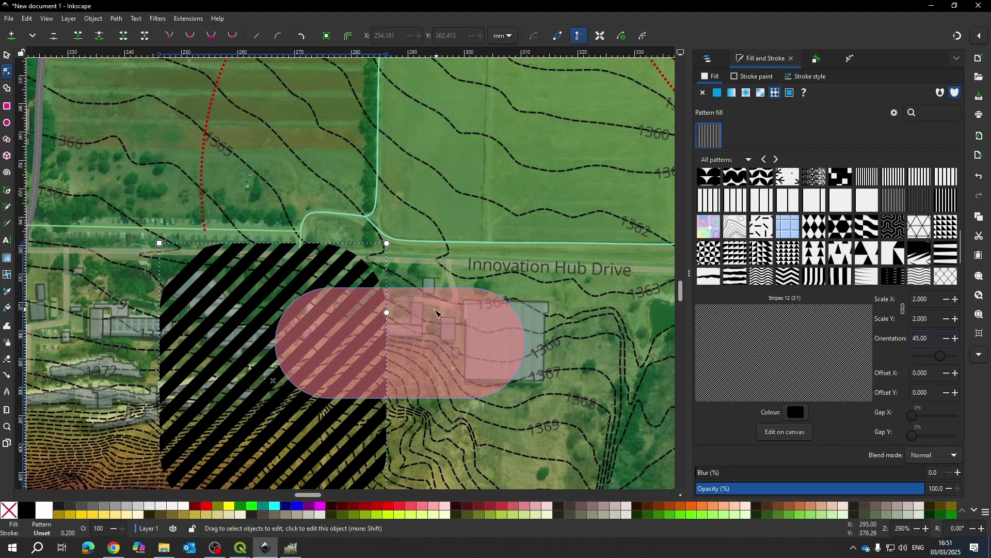
- Undo the pattern fill and all its orientation changes on the larger rounded rectangle
{"action": "key", "text": "ctrl+z"}
{"action": "key", "text": "ctrl+z"}
{"action": "key", "text": "ctrl+z"}
{"action": "key", "text": "ctrl+z"}
{"action": "key", "text": "ctrl+z"}
{"action": "key", "text": "ctrl+z"}
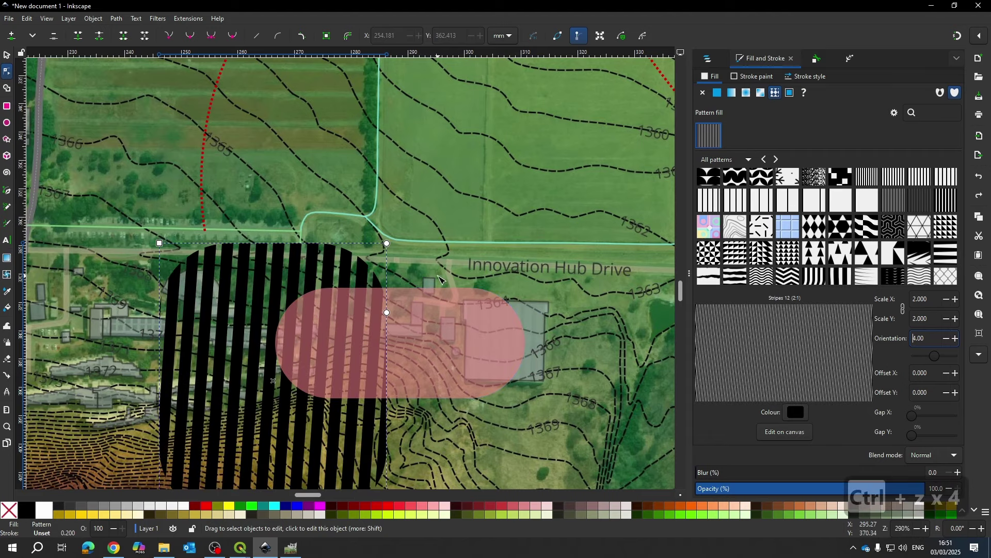
{"action": "key", "text": "ctrl+z"}
{"action": "key", "text": "ctrl+z"}
{"action": "key", "text": "ctrl+z"}
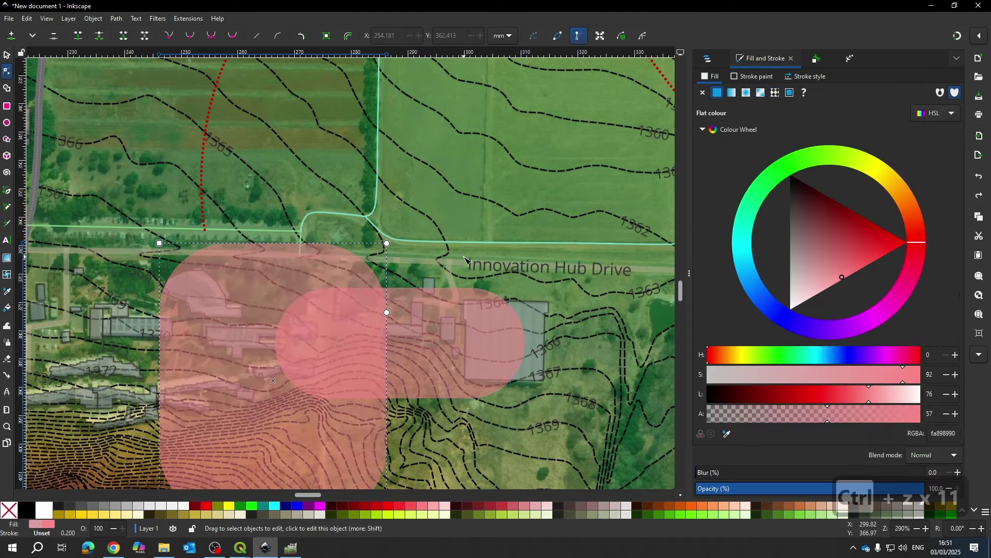
- Add an open arrowhead start marker to the red dotted curve and deselect it
{"action": "scroll", "coordinate": [335, 288], "scroll_direction": "down", "scroll_amount": 5, "text": "ctrl"}
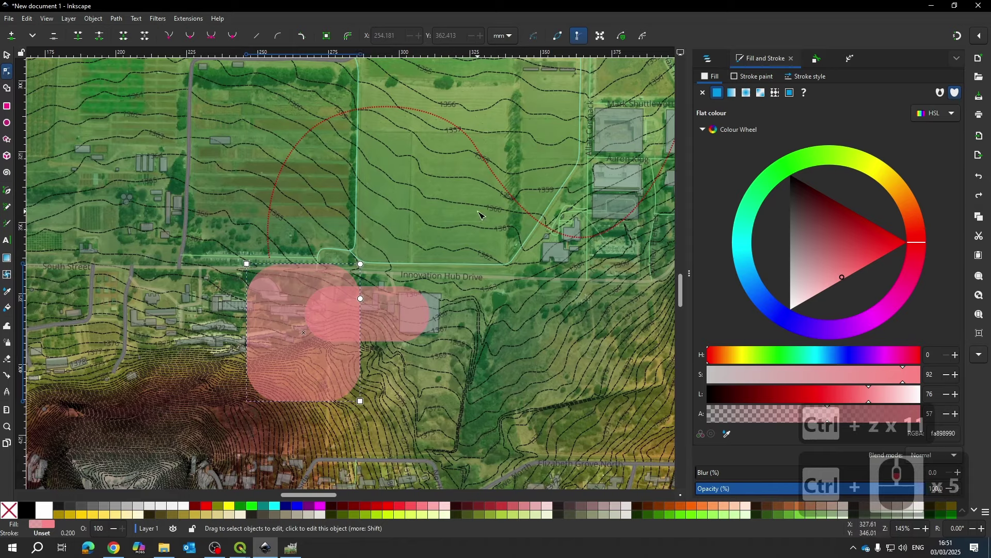
{"action": "scroll", "coordinate": [480, 215], "scroll_direction": "down", "scroll_amount": 2, "text": "ctrl"}
{"action": "scroll", "coordinate": [409, 270], "scroll_direction": "up", "scroll_amount": 4, "text": "ctrl"}
{"action": "left_click", "coordinate": [440, 293]}
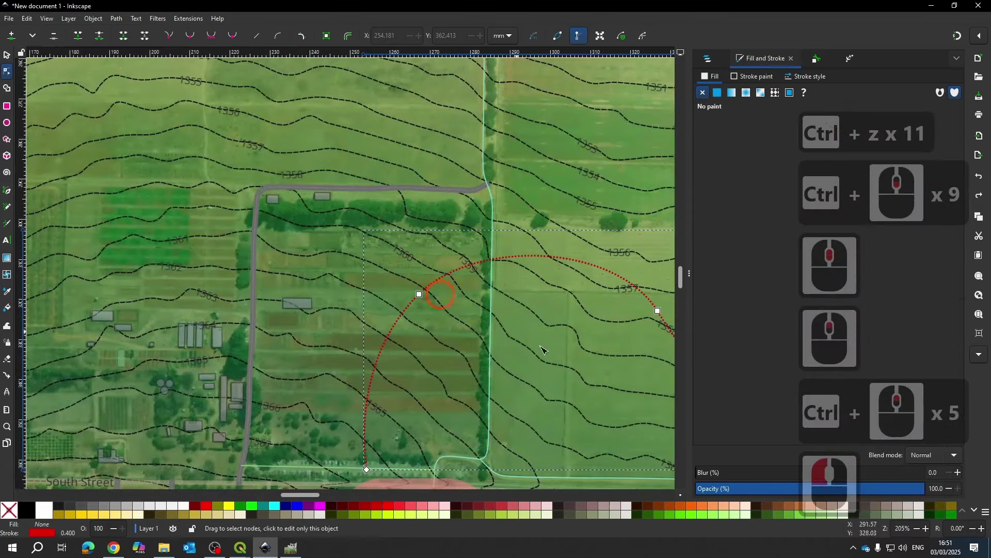
{"action": "scroll", "coordinate": [541, 350], "scroll_direction": "down", "scroll_amount": 6}
{"action": "scroll", "coordinate": [541, 350], "scroll_direction": "right", "scroll_amount": 2}
{"action": "left_click", "coordinate": [810, 77]}
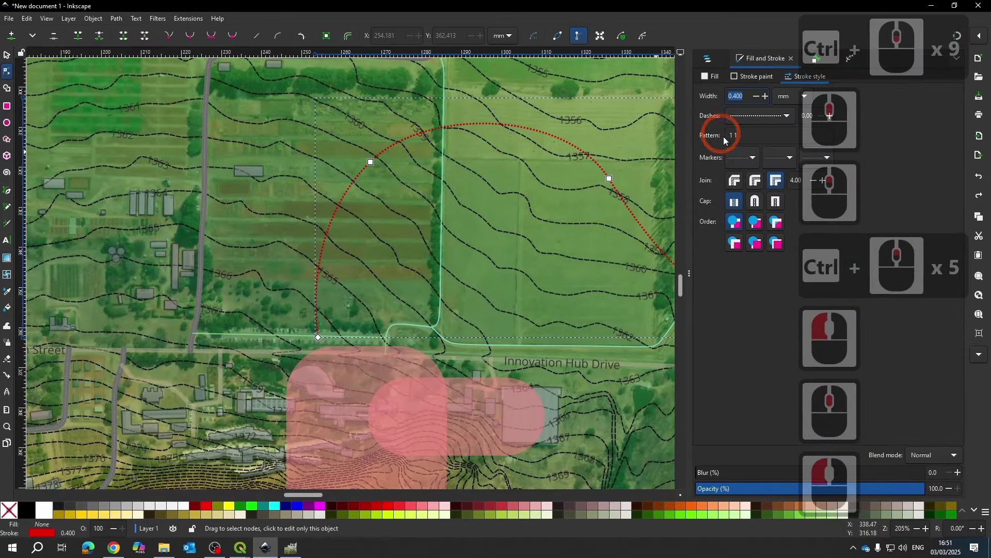
{"action": "left_click", "coordinate": [752, 158]}
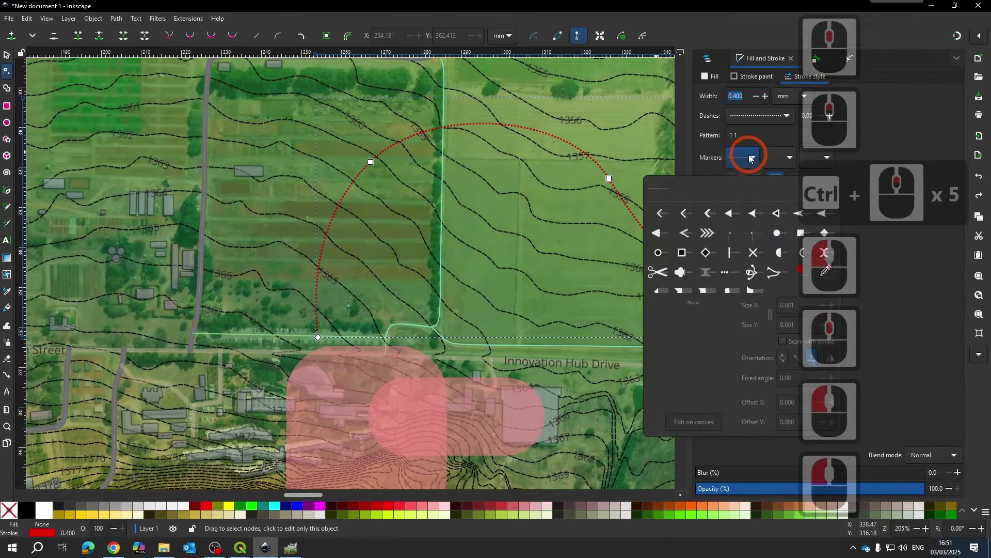
{"action": "left_click", "coordinate": [660, 212]}
{"action": "left_click", "coordinate": [362, 286]}
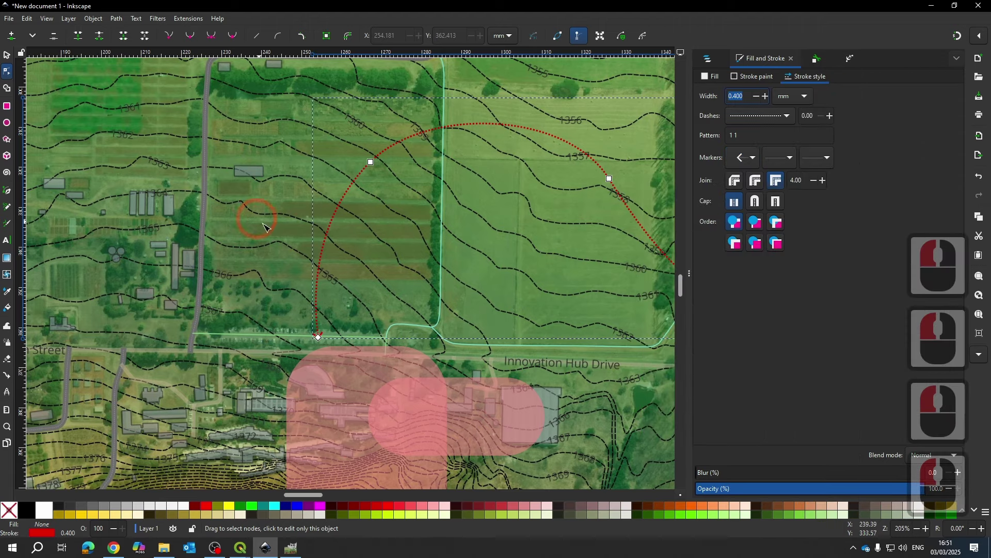
{"action": "key", "text": "Escape"}
{"action": "key", "text": "Escape"}
- Expand Layer 1 to list its objects, and test hiding and showing the curved path path2
{"action": "scroll", "coordinate": [387, 159], "scroll_direction": "down", "scroll_amount": 4}
{"action": "scroll", "coordinate": [362, 336], "scroll_direction": "down", "scroll_amount": 4, "text": "ctrl"}
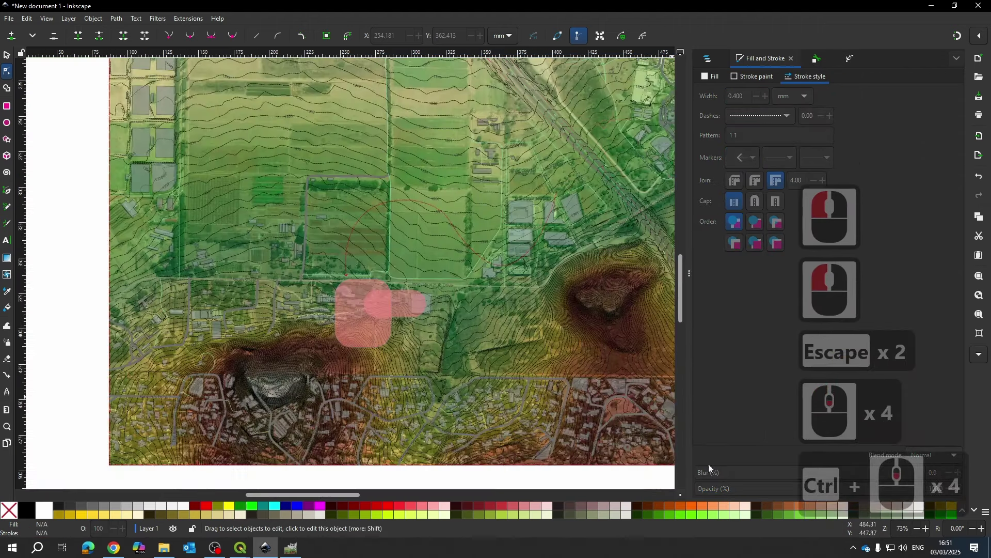
{"action": "left_click", "coordinate": [708, 57]}
{"action": "left_click", "coordinate": [697, 95]}
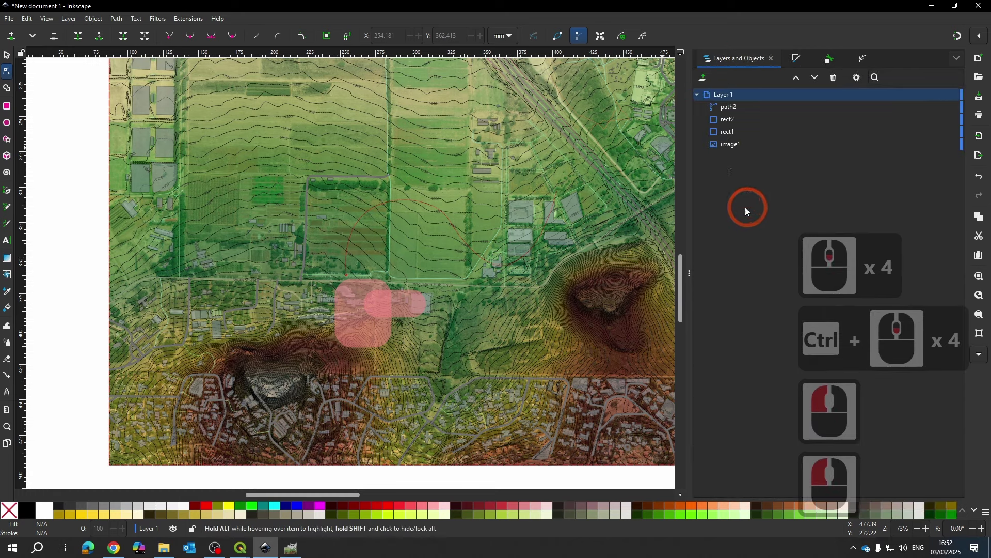
{"action": "left_click", "coordinate": [725, 109]}
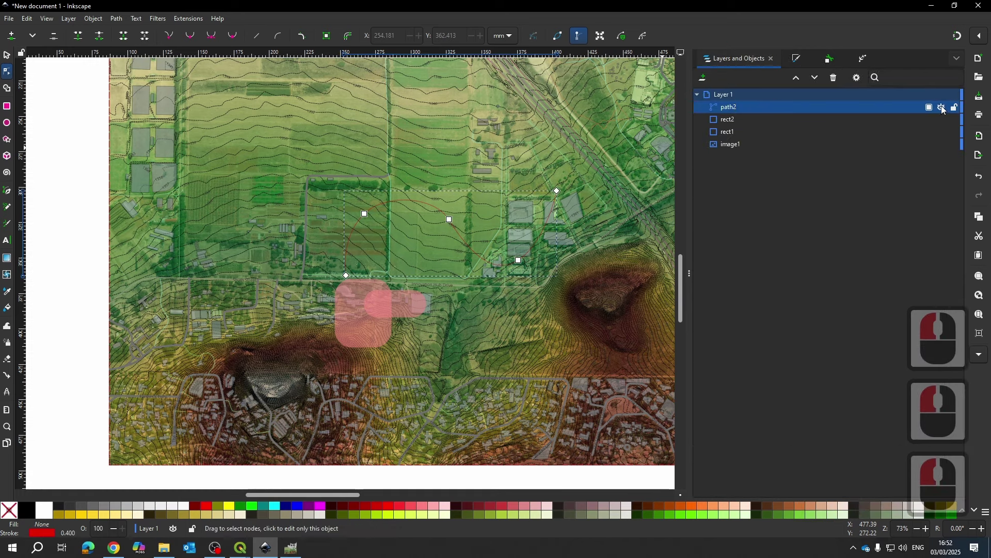
{"action": "left_click", "coordinate": [941, 95]}
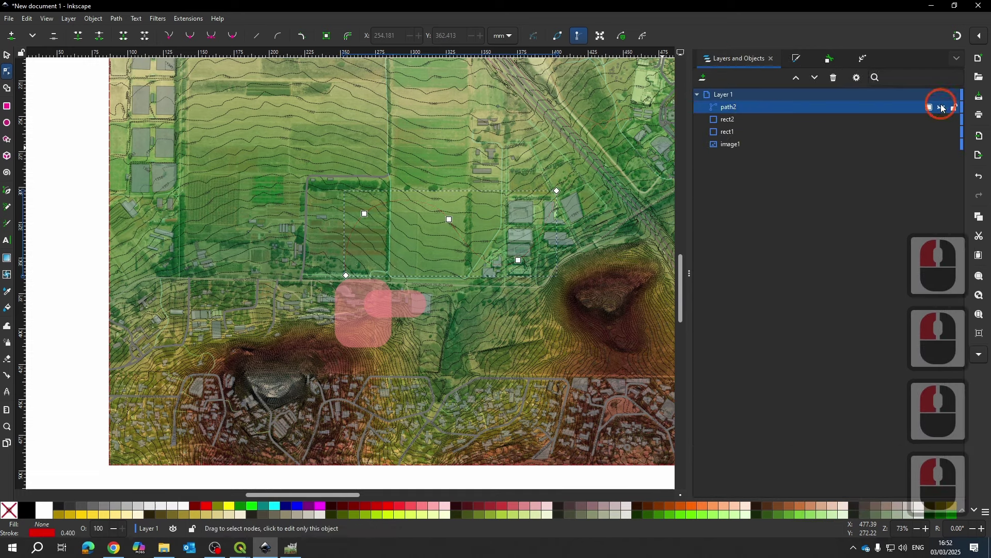
- Lock the map image image1 in Layer 1 and hide it
{"action": "left_click", "coordinate": [732, 145]}
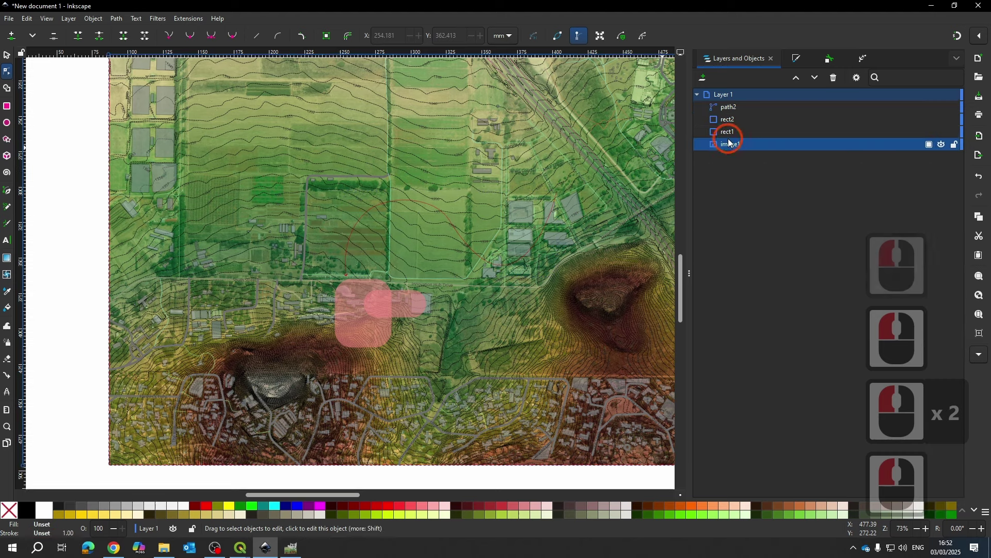
{"action": "left_click", "coordinate": [954, 147]}
{"action": "left_click", "coordinate": [930, 147]}
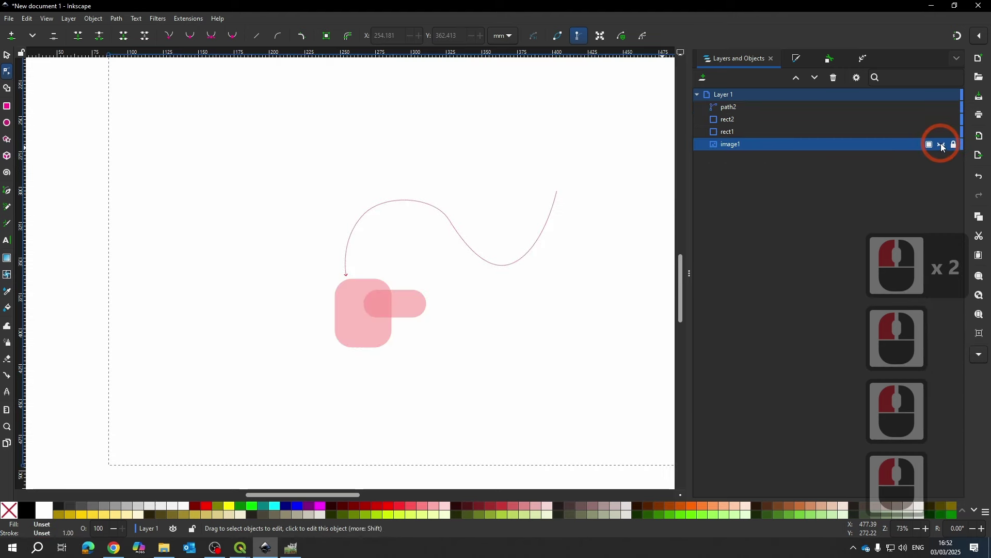
- Give the larger rounded rectangle a flat green stroke with RGBA 10e600ff
{"action": "scroll", "coordinate": [390, 291], "scroll_direction": "up", "scroll_amount": 4, "text": "ctrl"}
{"action": "left_click", "coordinate": [341, 363]}
{"action": "left_click", "coordinate": [235, 292]}
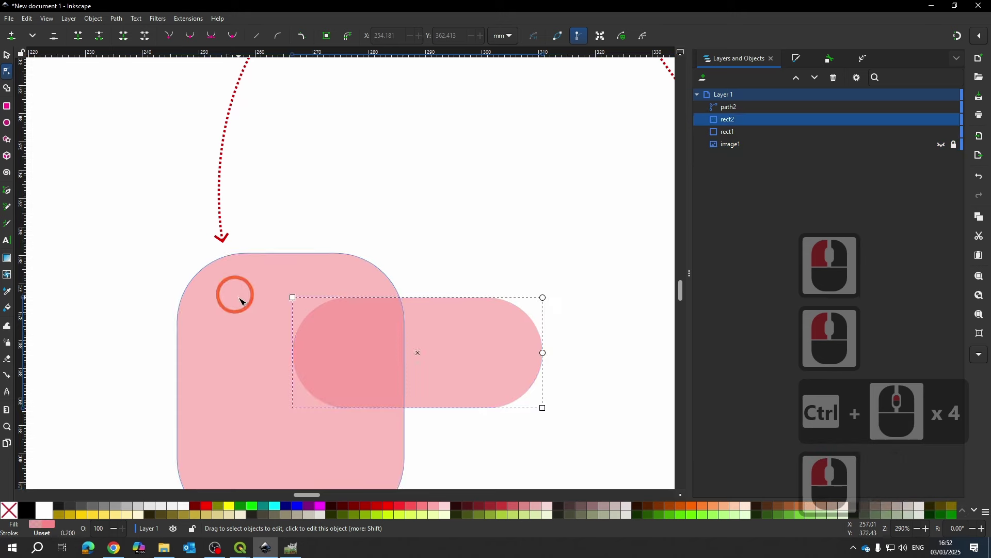
{"action": "left_click", "coordinate": [798, 60]}
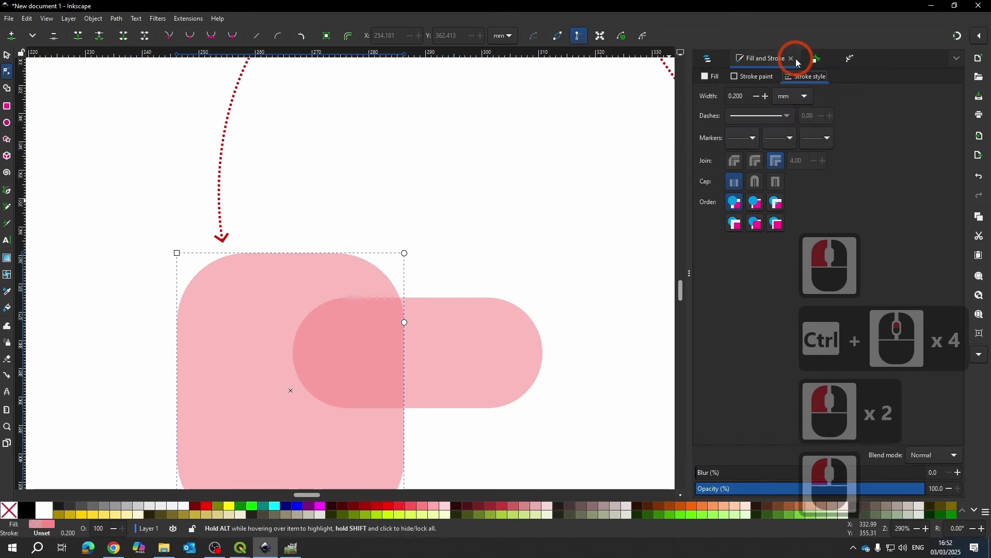
{"action": "left_click", "coordinate": [773, 77]}
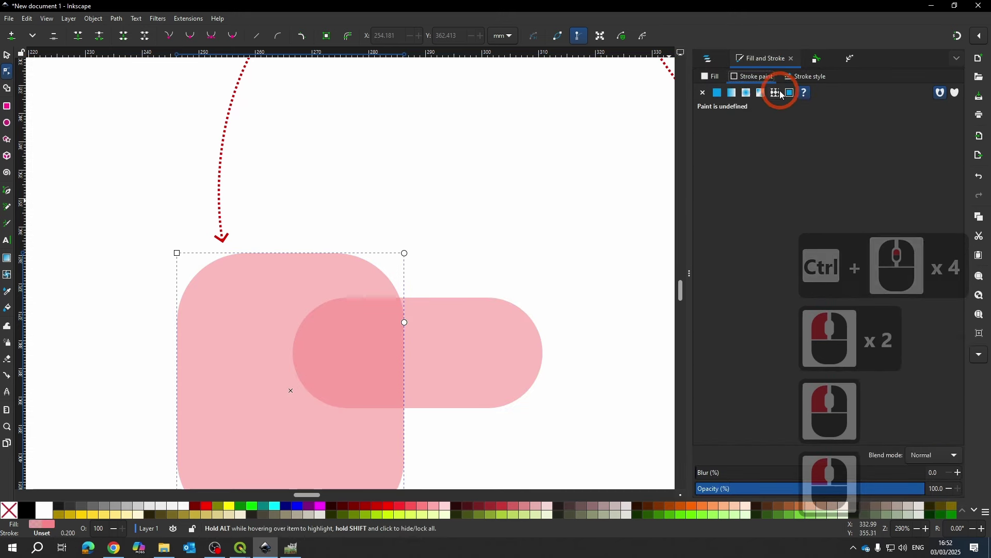
{"action": "left_click", "coordinate": [719, 93]}
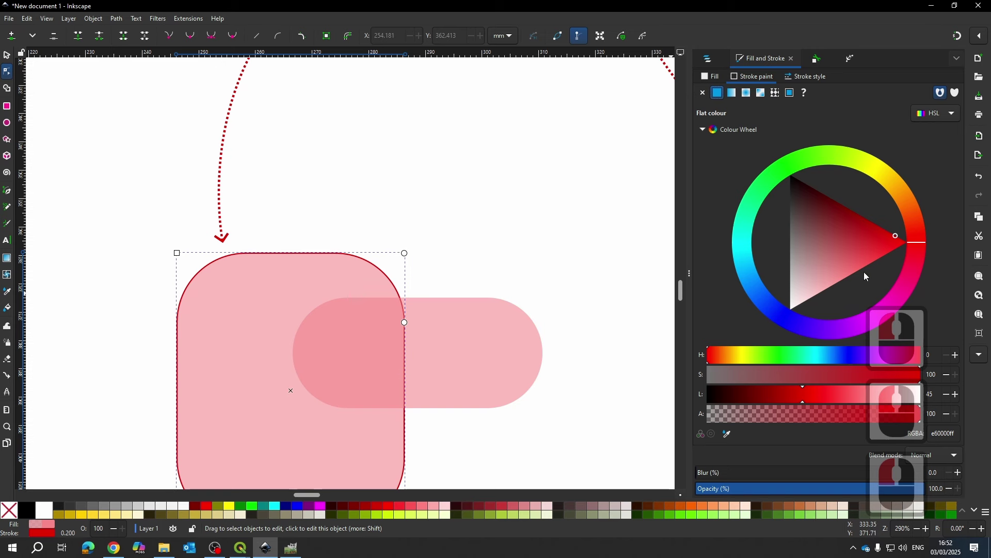
{"action": "left_click", "coordinate": [791, 161]}
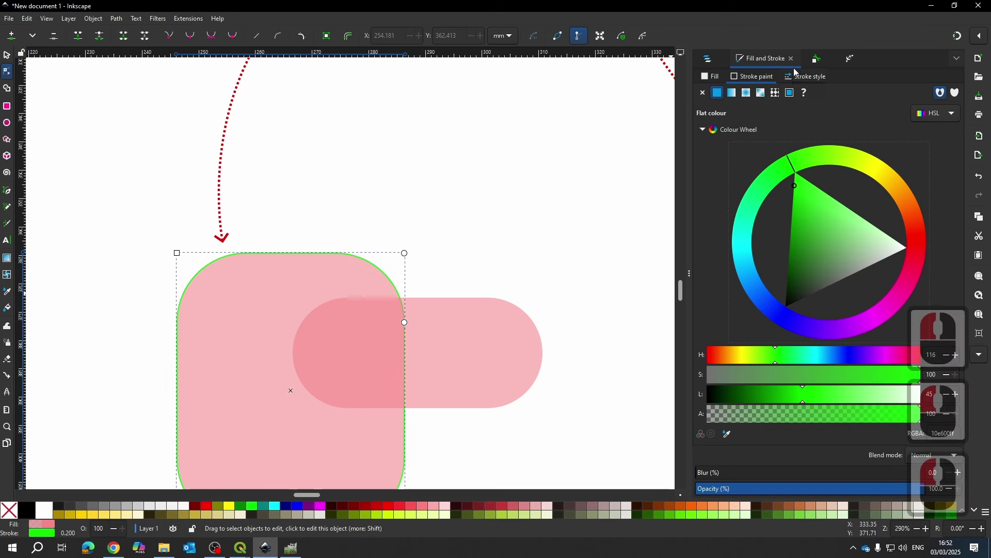
- Apply the dashed stroke with pattern 2 4 to the larger rounded rectangle's outline
{"action": "left_click", "coordinate": [808, 78]}
{"action": "left_click", "coordinate": [776, 118]}
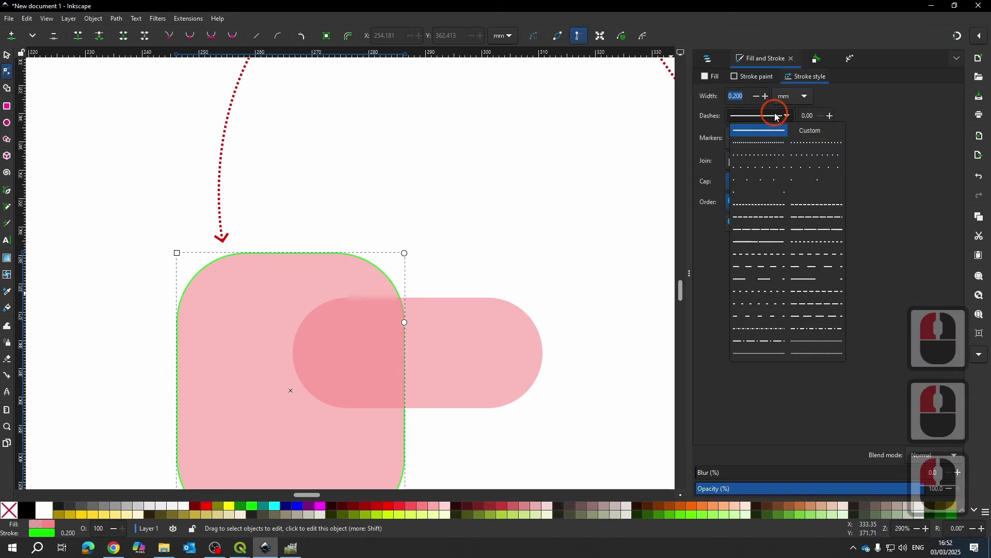
{"action": "left_click", "coordinate": [763, 282]}
{"action": "left_click", "coordinate": [463, 166]}
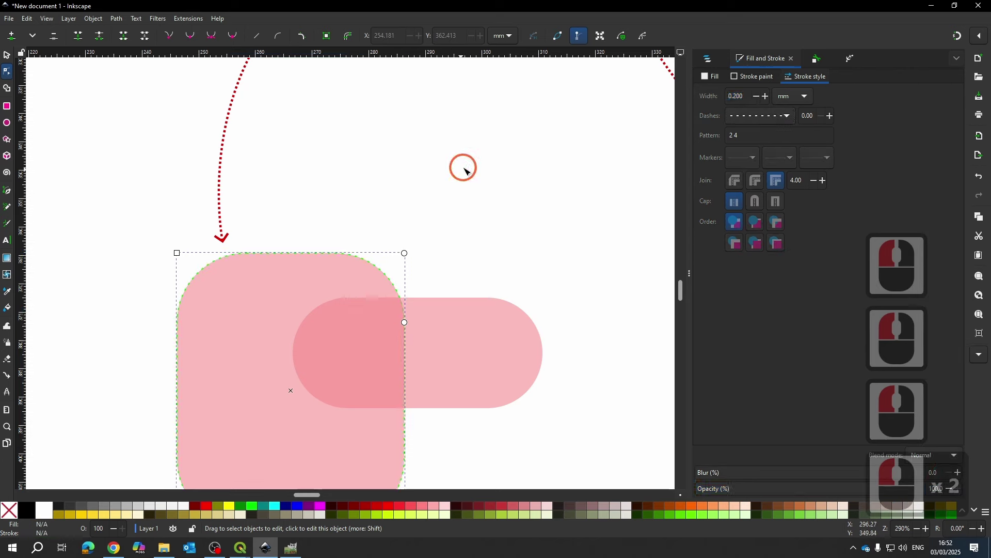
{"action": "left_click", "coordinate": [146, 299]}
{"action": "scroll", "coordinate": [404, 203], "scroll_direction": "up", "scroll_amount": 5, "text": "ctrl"}
{"action": "scroll", "coordinate": [360, 265], "scroll_direction": "down", "scroll_amount": 7, "text": "ctrl"}
{"action": "left_click", "coordinate": [487, 237]}
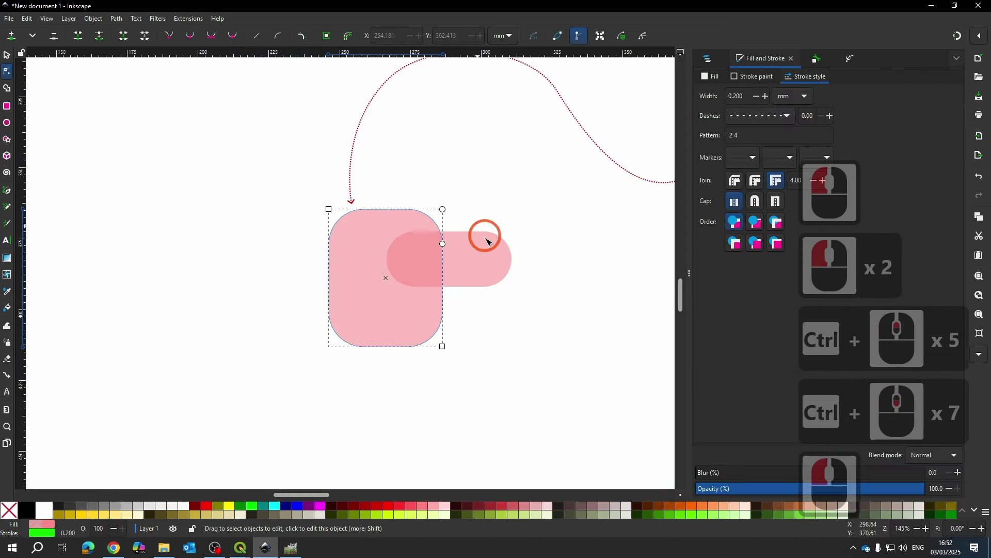
{"action": "left_click", "coordinate": [497, 371]}
{"action": "left_click", "coordinate": [449, 340]}
- Move the red curve's second node down to about X 276.2, Y 335.1 mm
{"action": "scroll", "coordinate": [450, 340], "scroll_direction": "down", "scroll_amount": 3, "text": "ctrl"}
{"action": "scroll", "coordinate": [518, 297], "scroll_direction": "up", "scroll_amount": 1}
{"action": "left_click", "coordinate": [518, 282]}
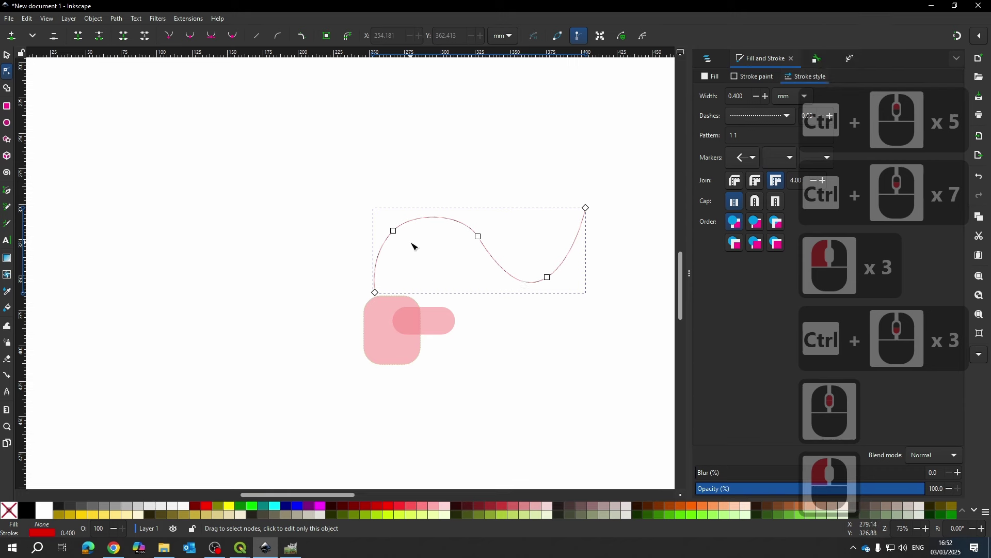
{"action": "left_click_drag", "start_coordinate": [393, 231], "coordinate": [436, 280]}
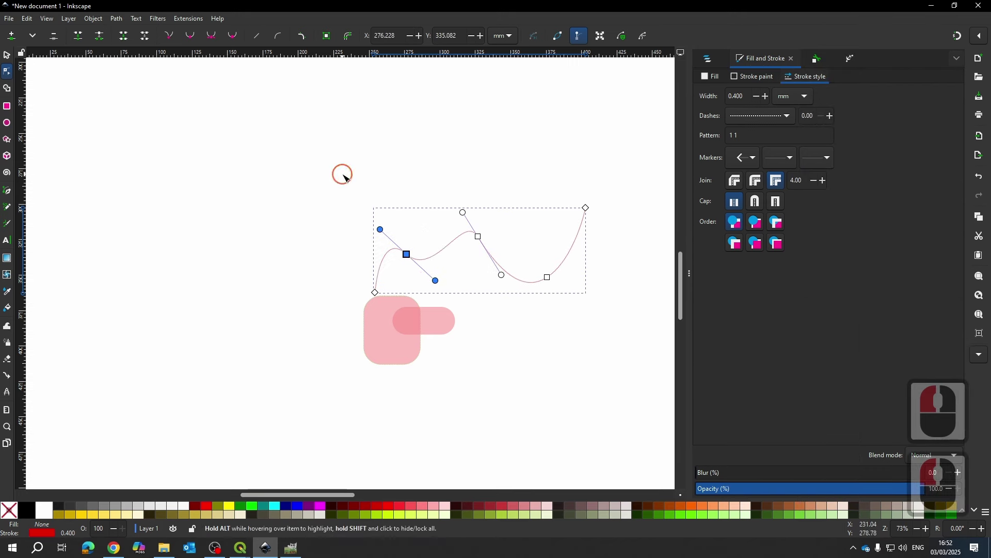
- Make all nodes of the red path corners and straighten its segments, leaving them as curve segments with handles
{"action": "left_click_drag", "start_coordinate": [274, 136], "coordinate": [624, 327]}
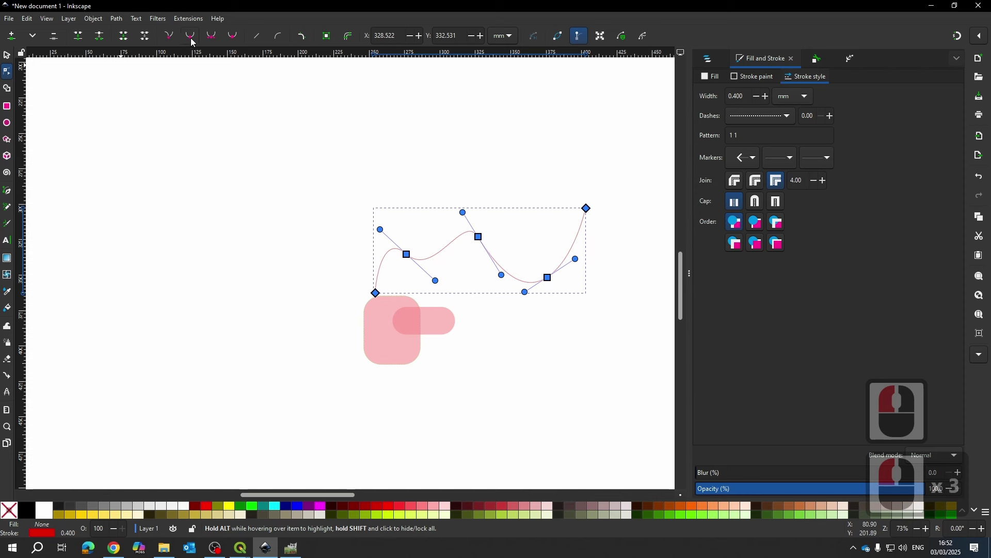
{"action": "left_click", "coordinate": [171, 37]}
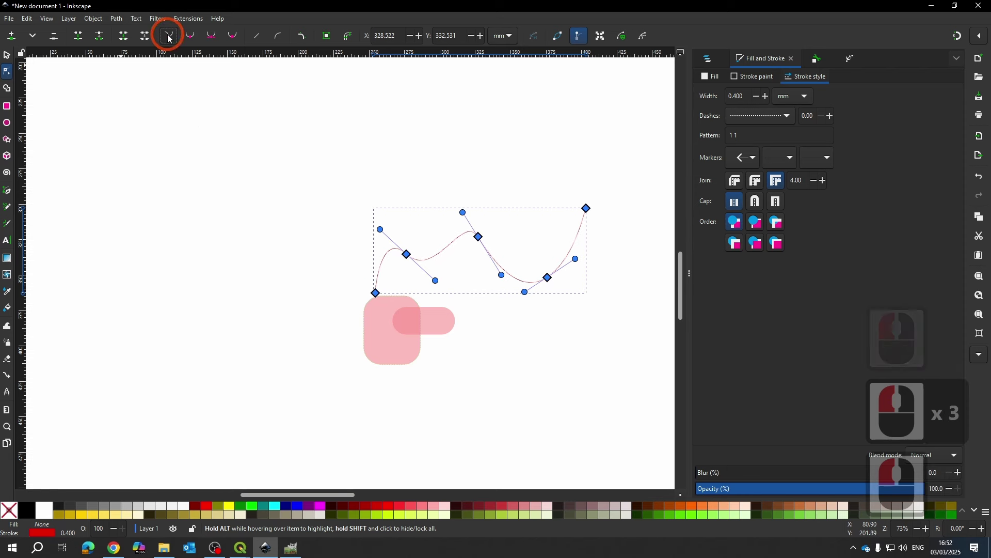
{"action": "left_click", "coordinate": [256, 36]}
{"action": "left_click", "coordinate": [279, 36]}
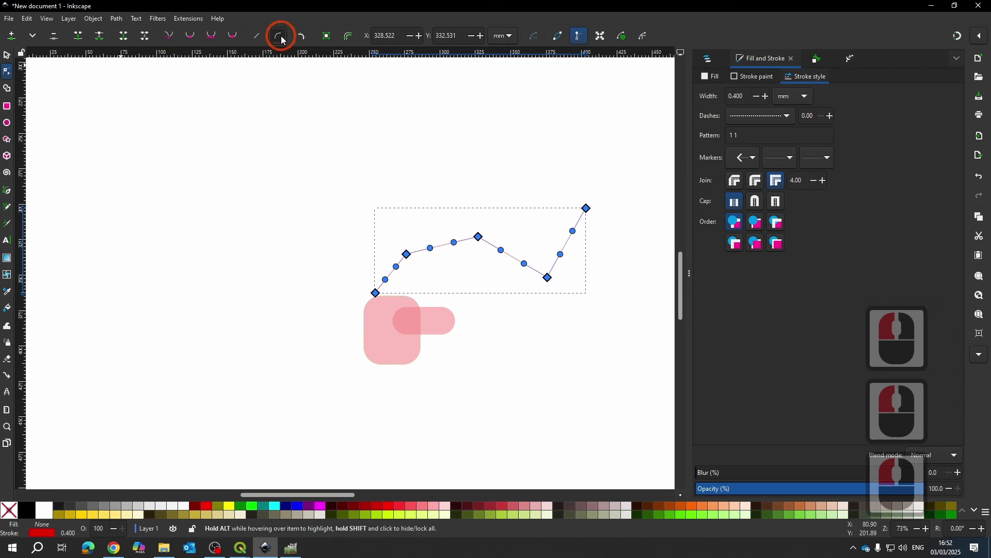
- Try bending the red path's first segment with its two handles, and undo the handle moves
{"action": "scroll", "coordinate": [418, 293], "scroll_direction": "up", "scroll_amount": 5, "text": "ctrl"}
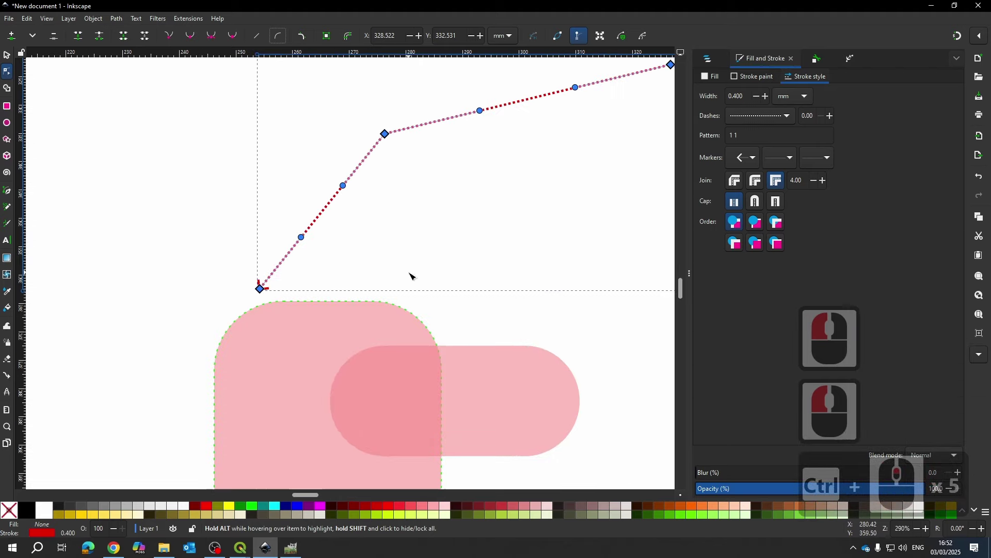
{"action": "left_click_drag", "start_coordinate": [344, 187], "coordinate": [404, 228]}
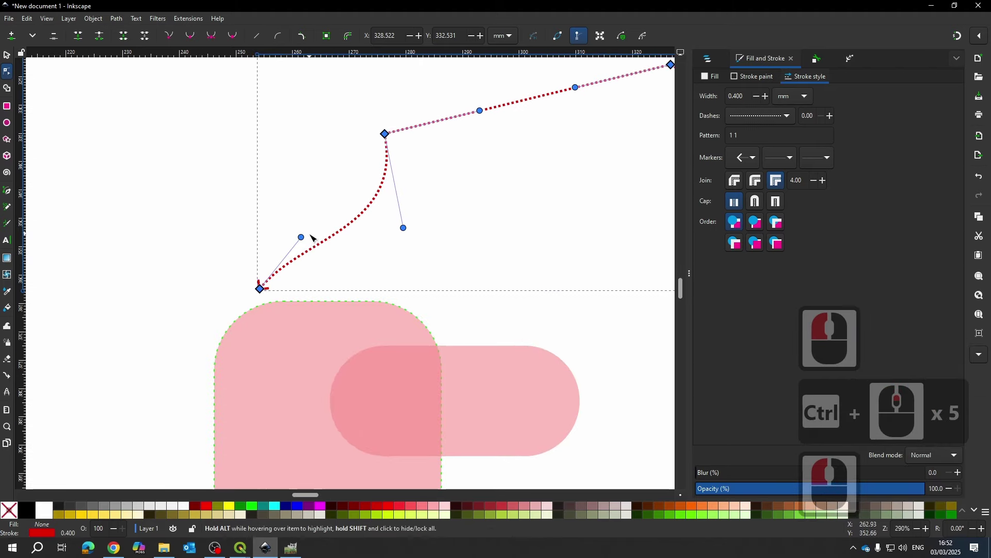
{"action": "left_click_drag", "start_coordinate": [300, 237], "coordinate": [224, 168]}
{"action": "scroll", "coordinate": [297, 181], "scroll_direction": "down", "scroll_amount": 3, "text": "ctrl"}
{"action": "key", "text": "ctrl+z"}
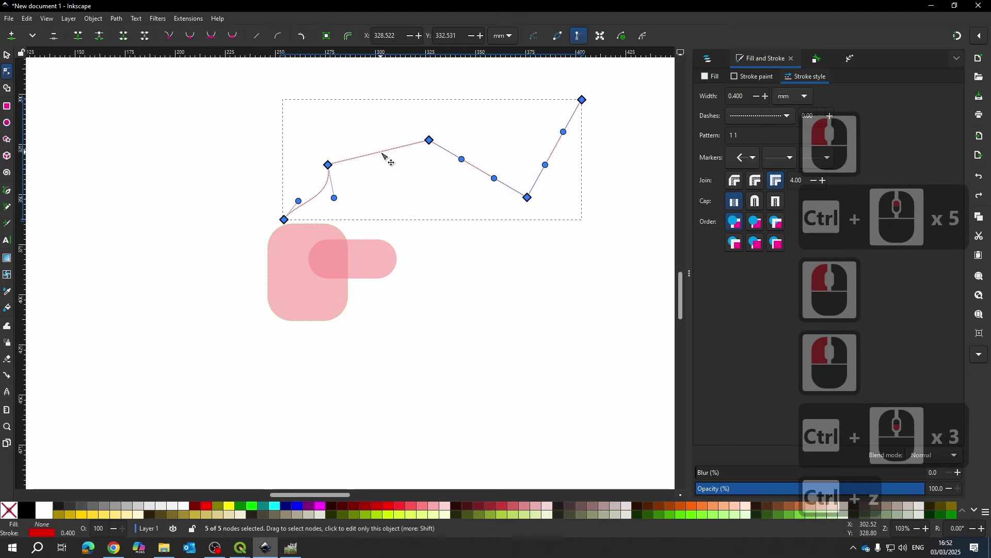
{"action": "key", "text": "ctrl+z"}
- Try symmetric nodes on the red path's three middle nodes and make them auto-smooth instead
{"action": "left_click_drag", "start_coordinate": [288, 104], "coordinate": [557, 215]}
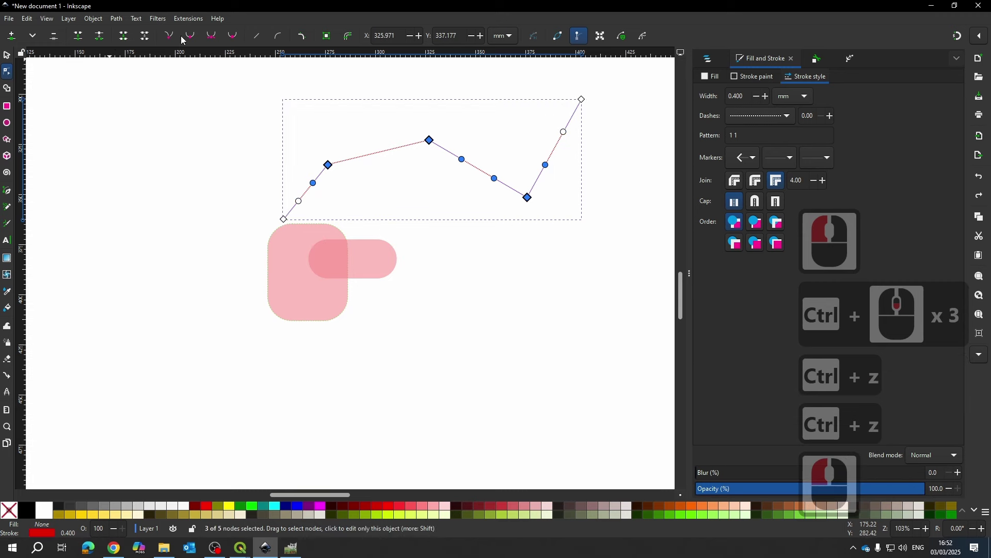
{"action": "left_click", "coordinate": [211, 36]}
{"action": "left_click", "coordinate": [232, 37]}
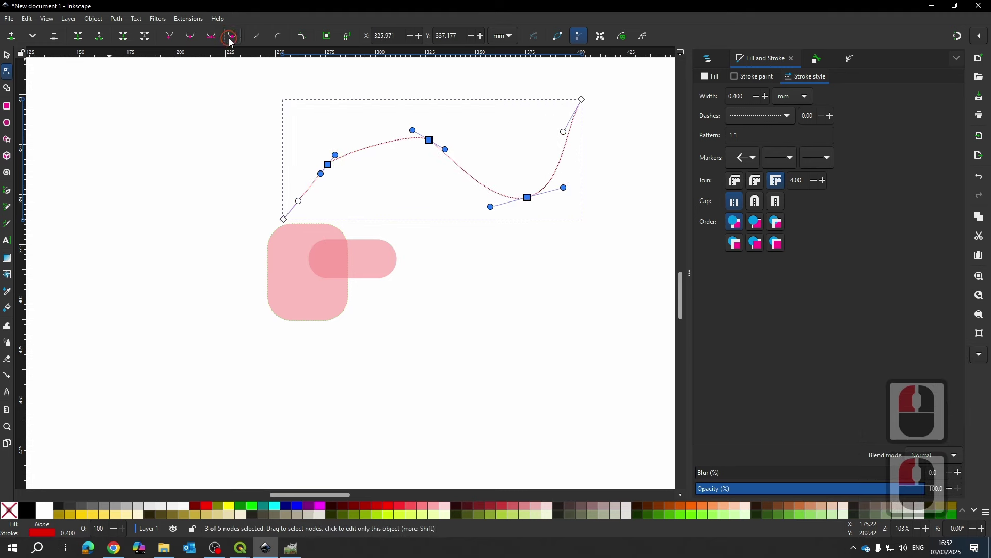
{"action": "left_click", "coordinate": [539, 218]}
{"action": "left_click", "coordinate": [522, 197]}
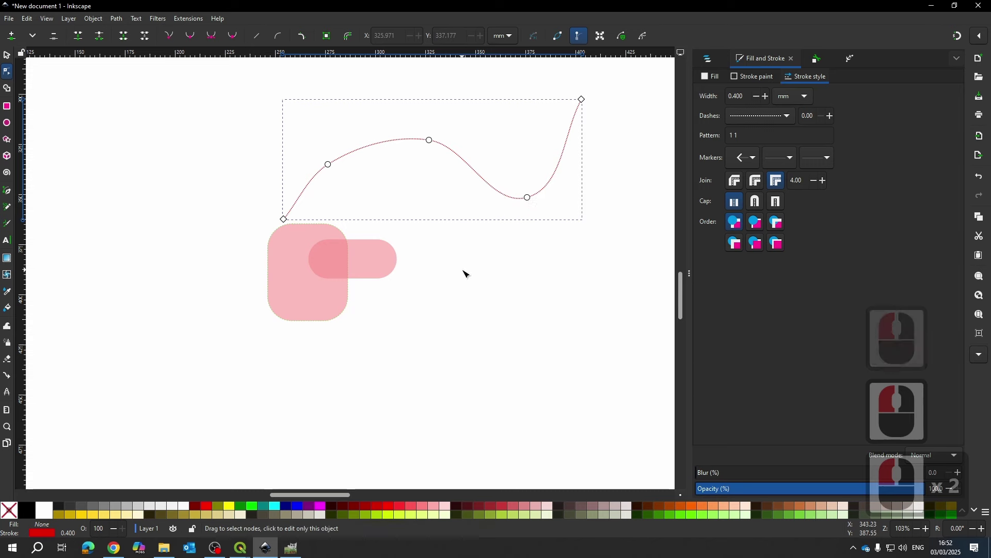
- Make the hidden map image image1 visible again in Layer 1
{"action": "scroll", "coordinate": [467, 274], "scroll_direction": "down", "scroll_amount": 3, "text": "ctrl"}
{"action": "scroll", "coordinate": [389, 279], "scroll_direction": "up", "scroll_amount": 2}
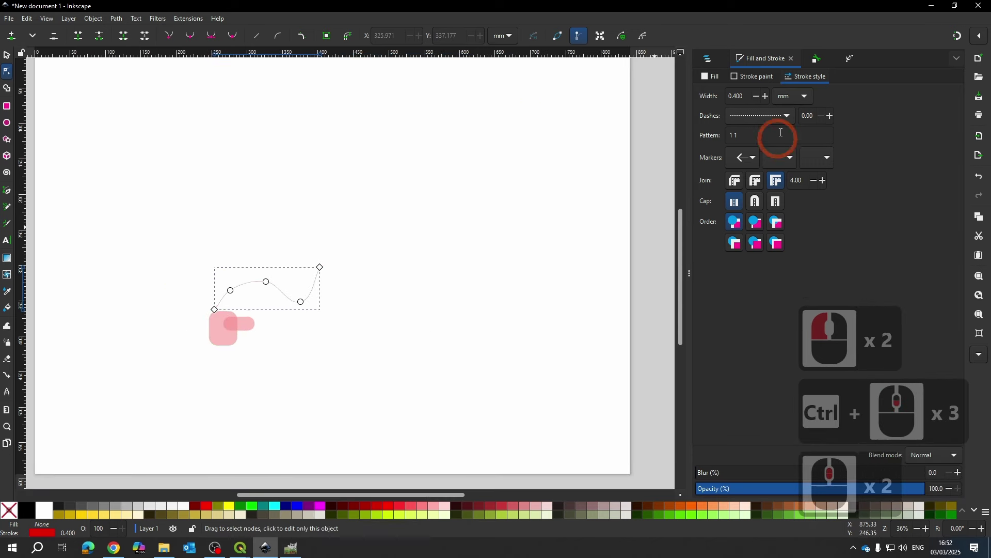
{"action": "left_click", "coordinate": [717, 58]}
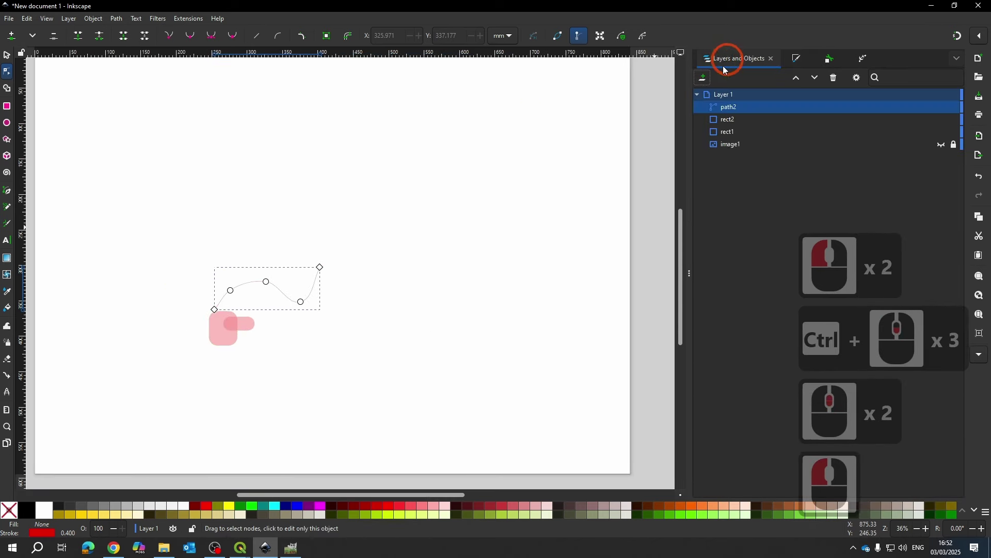
{"action": "left_click", "coordinate": [940, 144]}
- Toggle the visibility of the larger rounded rectangle rect1 off and on
{"action": "left_click", "coordinate": [942, 135]}
{"action": "left_click", "coordinate": [942, 134]}
{"action": "left_click", "coordinate": [941, 133]}
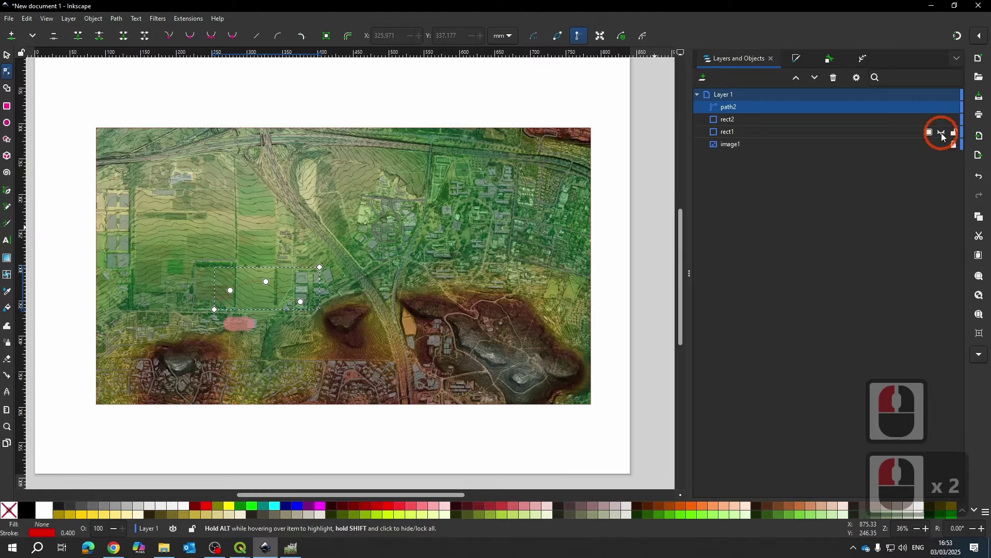
{"action": "left_click", "coordinate": [942, 135]}
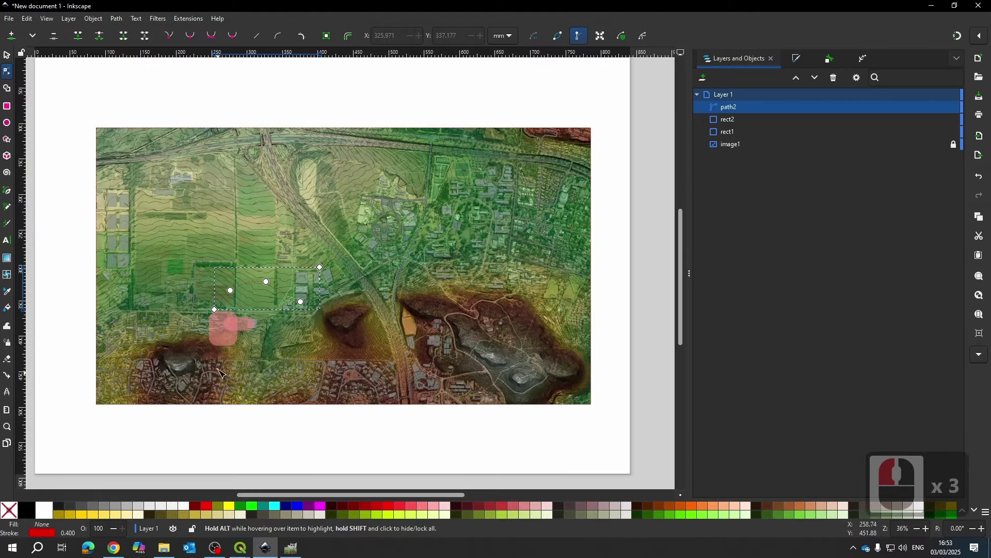
- Subtract the smaller pink rounded rectangle rect2 from the larger rect1 with the Difference path operation
{"action": "scroll", "coordinate": [243, 348], "scroll_direction": "up", "scroll_amount": 4}
{"action": "left_click", "coordinate": [161, 297]}
{"action": "left_click", "coordinate": [248, 279], "text": "shift"}
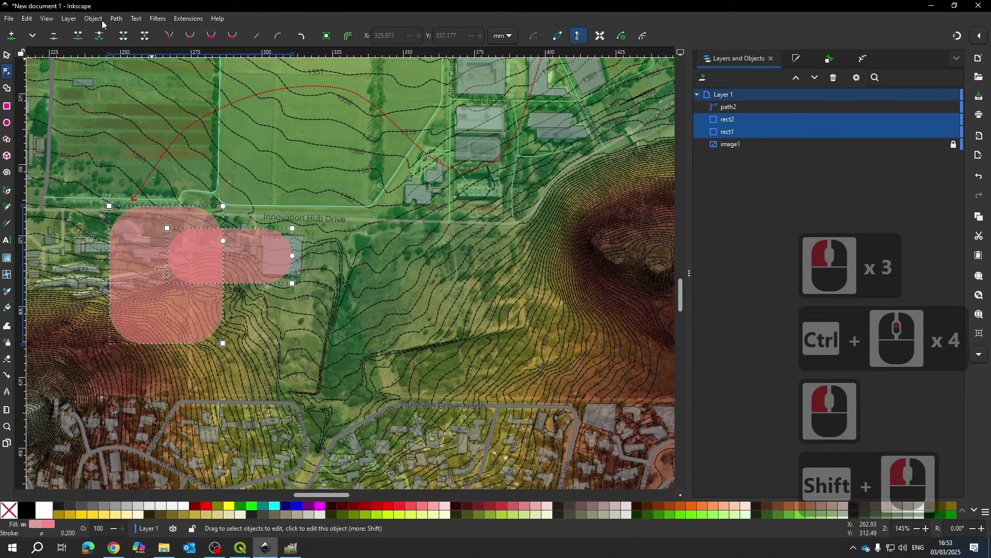
{"action": "left_click", "coordinate": [118, 21]}
{"action": "left_click", "coordinate": [143, 84]}
{"action": "left_click", "coordinate": [398, 195]}
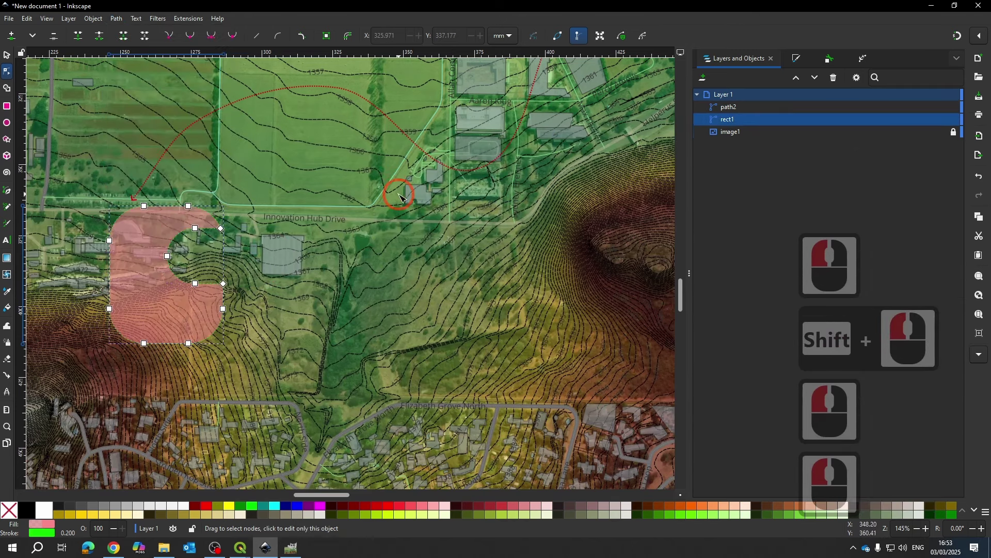
{"action": "left_click", "coordinate": [348, 313]}
{"action": "left_click", "coordinate": [182, 323]}
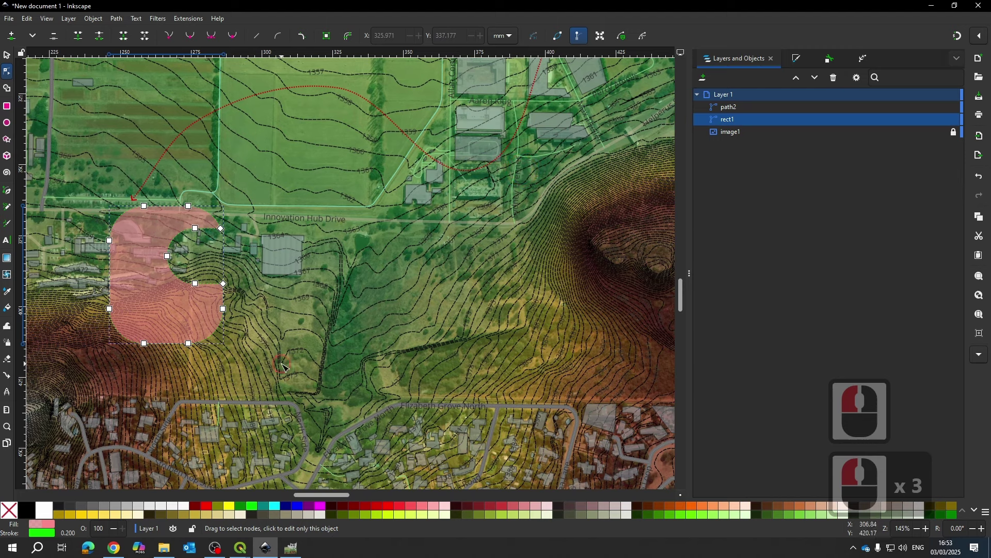
{"action": "left_click", "coordinate": [258, 266]}
- Draw a small rounded rectangle about 9.6 by 4 mm on the green field above Innovation Hub Drive
{"action": "scroll", "coordinate": [255, 283], "scroll_direction": "up", "scroll_amount": 4}
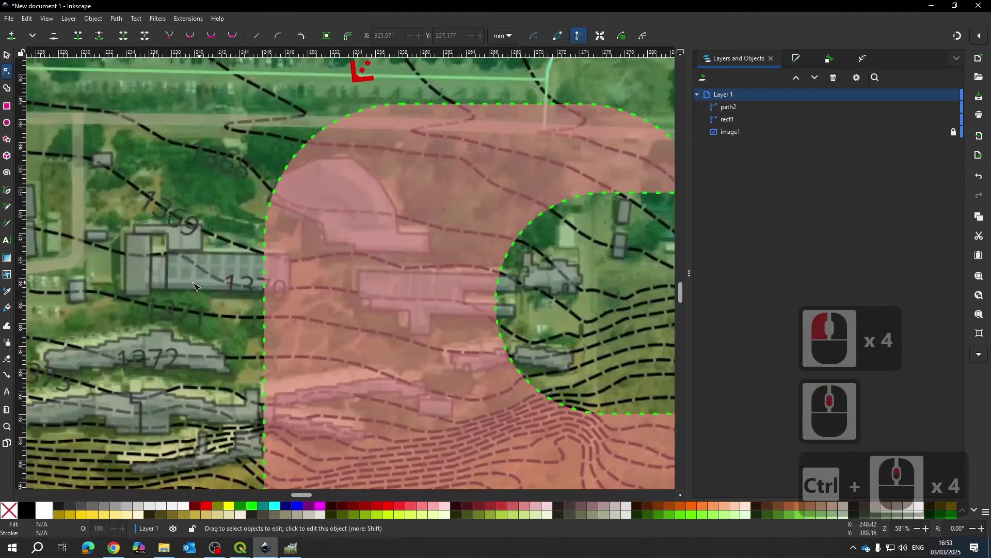
{"action": "scroll", "coordinate": [310, 234], "scroll_direction": "down", "scroll_amount": 4}
{"action": "scroll", "coordinate": [398, 287], "scroll_direction": "up", "scroll_amount": 1}
{"action": "scroll", "coordinate": [438, 310], "scroll_direction": "up", "scroll_amount": 1}
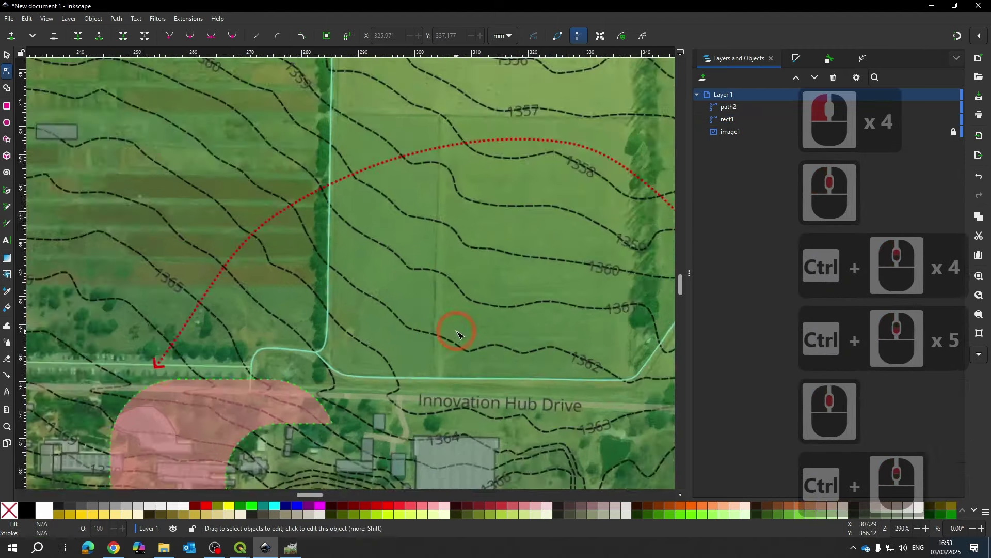
{"action": "scroll", "coordinate": [458, 327], "scroll_direction": "up", "scroll_amount": 2}
{"action": "left_click", "coordinate": [8, 108]}
{"action": "left_click_drag", "start_coordinate": [349, 241], "coordinate": [427, 273]}
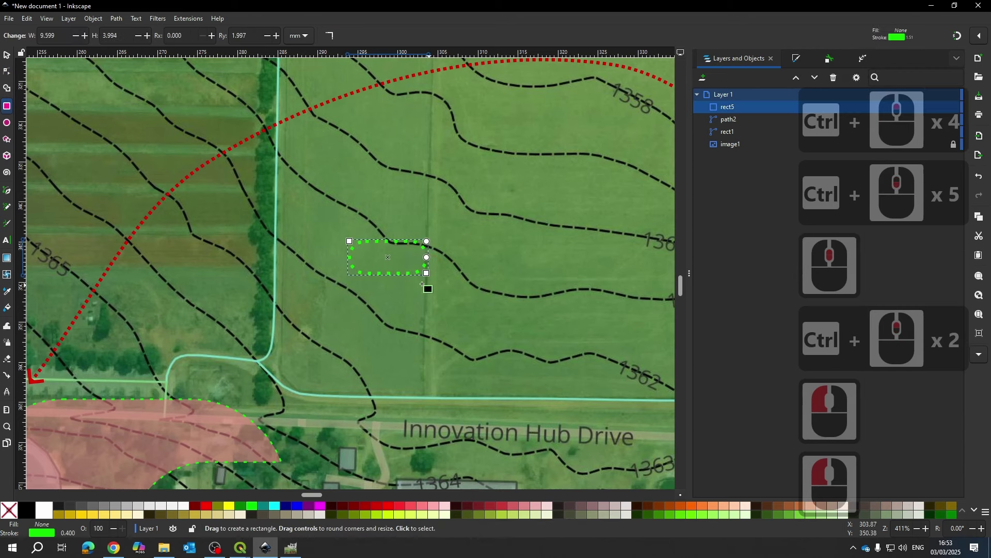
- Delete the small green dotted rectangle from the field above Innovation Hub Drive
{"action": "left_click", "coordinate": [6, 54]}
{"action": "left_click", "coordinate": [404, 245]}
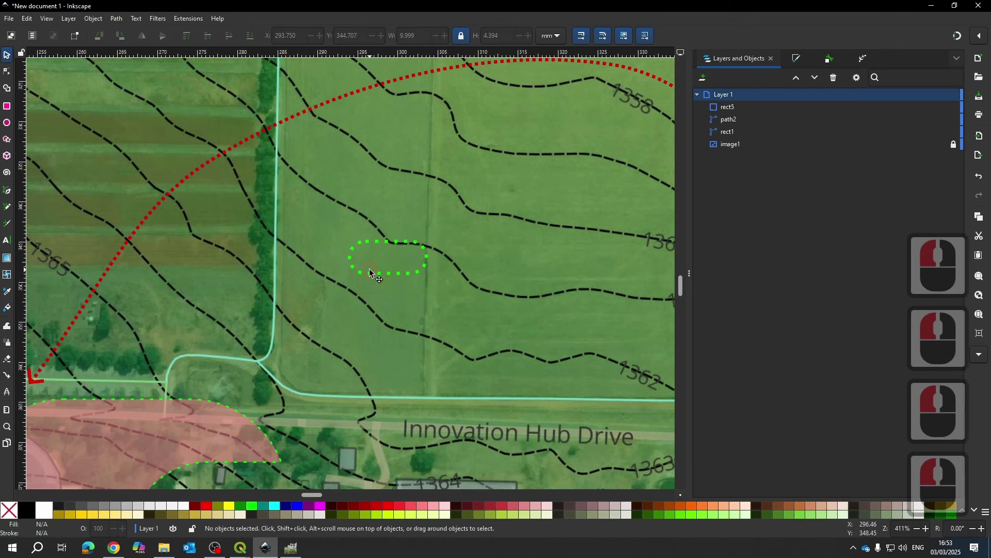
{"action": "left_click", "coordinate": [377, 284]}
{"action": "scroll", "coordinate": [455, 281], "scroll_direction": "down", "scroll_amount": 3, "text": "ctrl"}
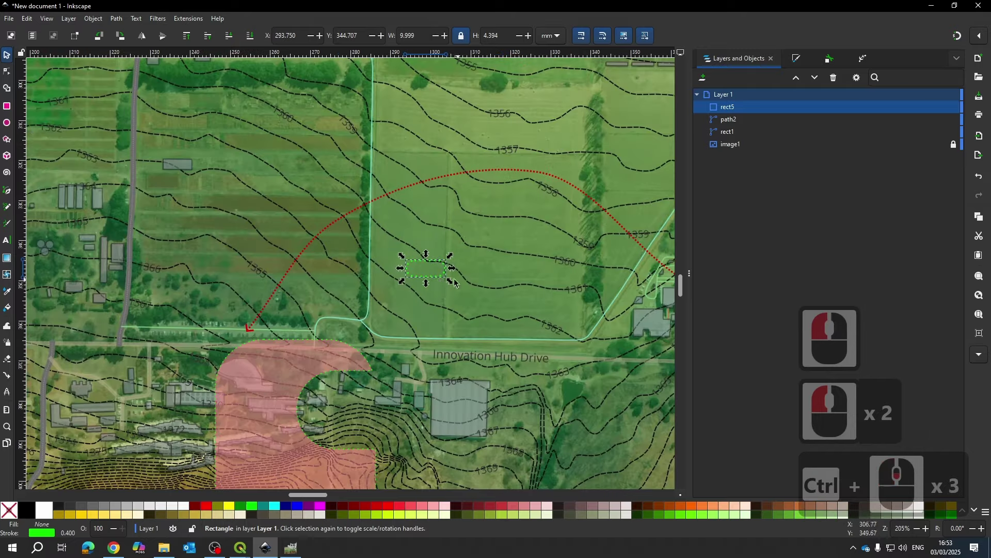
{"action": "key", "text": "backslash"}
{"action": "key", "text": "Delete"}
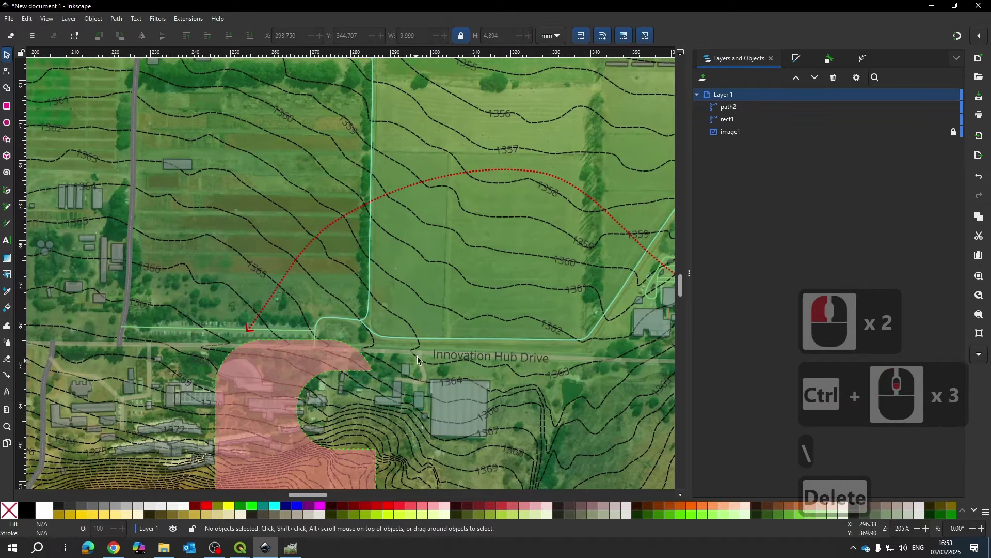
- Delete the pink cut-out shape rect1 below Innovation Hub Drive
{"action": "scroll", "coordinate": [328, 314], "scroll_direction": "down", "scroll_amount": 3}
{"action": "left_click", "coordinate": [267, 308]}
{"action": "key", "text": "Delete"}
{"action": "scroll", "coordinate": [357, 314], "scroll_direction": "down", "scroll_amount": 4}
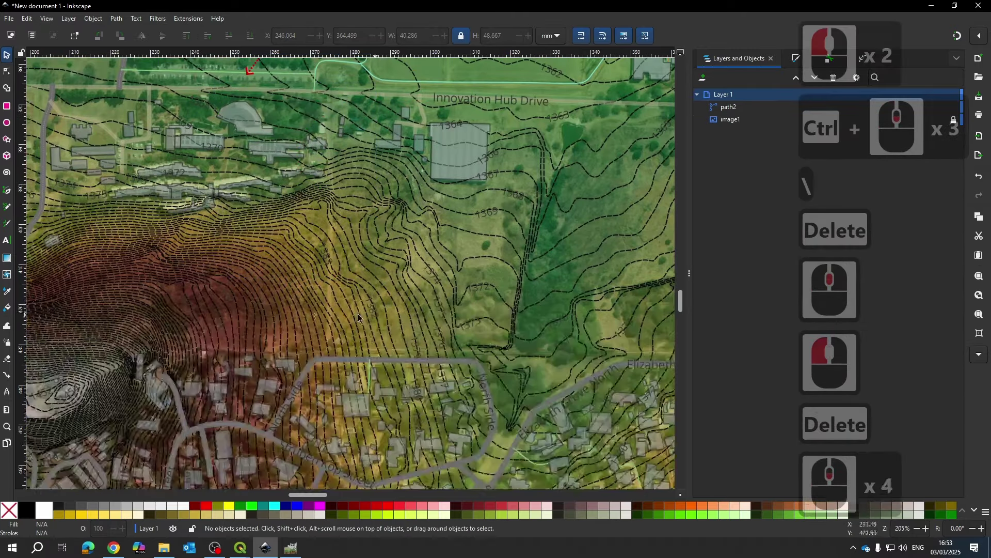
{"action": "scroll", "coordinate": [326, 304], "scroll_direction": "down", "scroll_amount": 4}
- Switch to GIMP, dismiss the canvas size settings and examine the map image's detail in several areas
{"action": "left_click", "coordinate": [288, 552]}
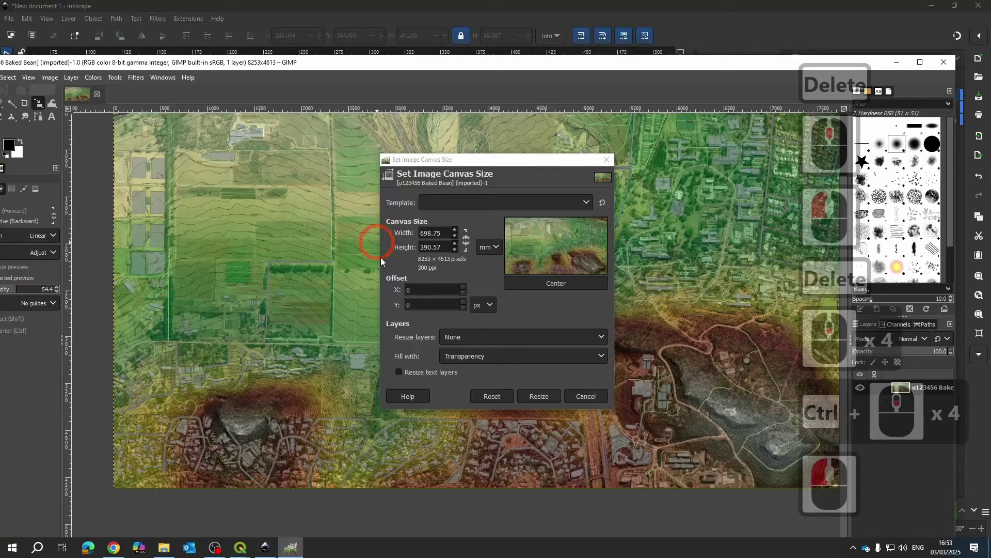
{"action": "left_click", "coordinate": [607, 159]}
{"action": "scroll", "coordinate": [381, 256], "scroll_direction": "up", "scroll_amount": 7}
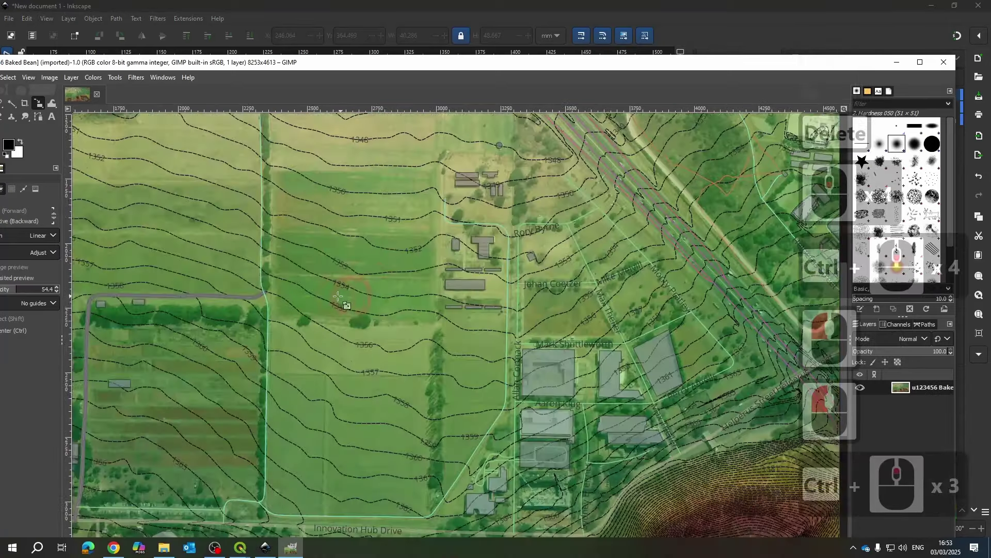
{"action": "scroll", "coordinate": [381, 256], "scroll_direction": "down", "scroll_amount": 9}
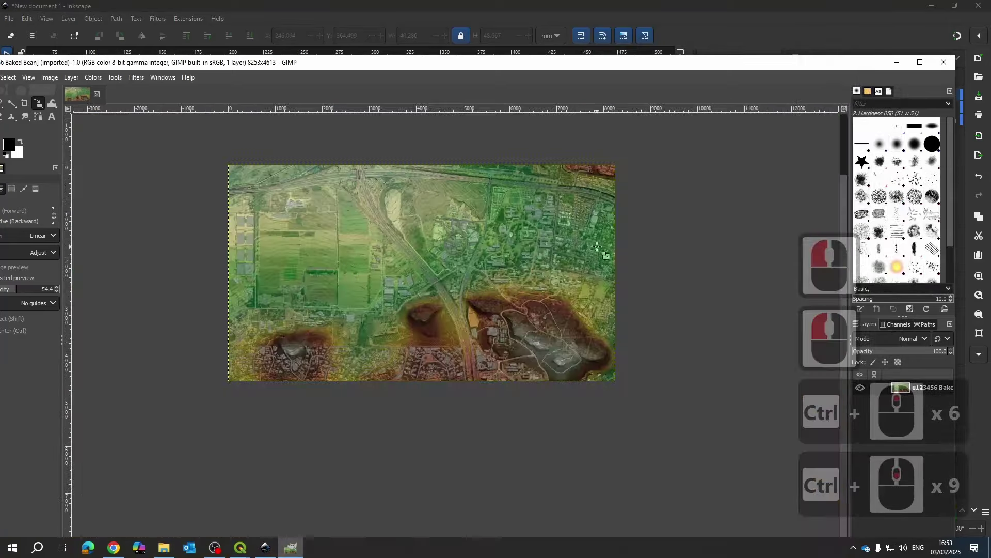
{"action": "scroll", "coordinate": [610, 266], "scroll_direction": "up", "scroll_amount": 3}
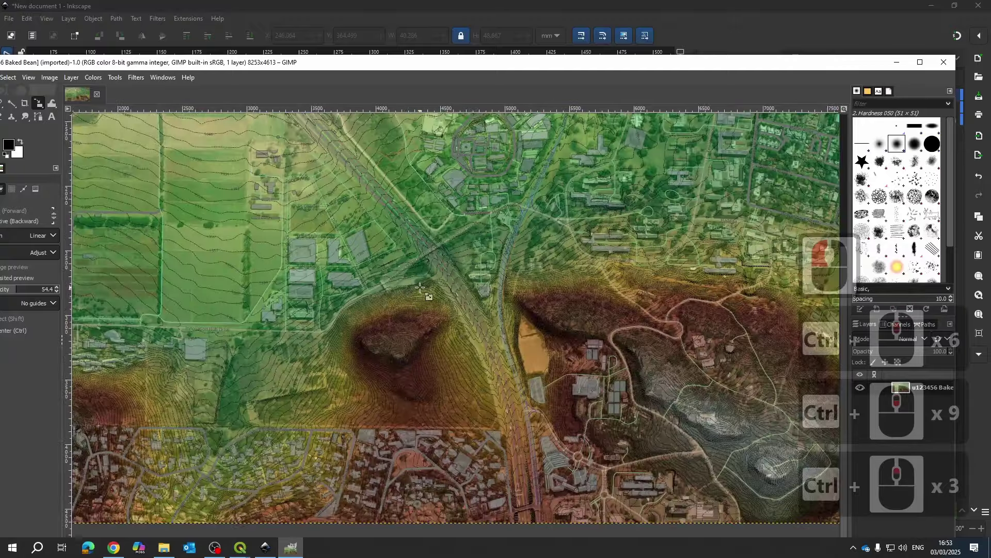
{"action": "scroll", "coordinate": [428, 304], "scroll_direction": "down", "scroll_amount": 3}
{"action": "scroll", "coordinate": [537, 351], "scroll_direction": "up", "scroll_amount": 4}
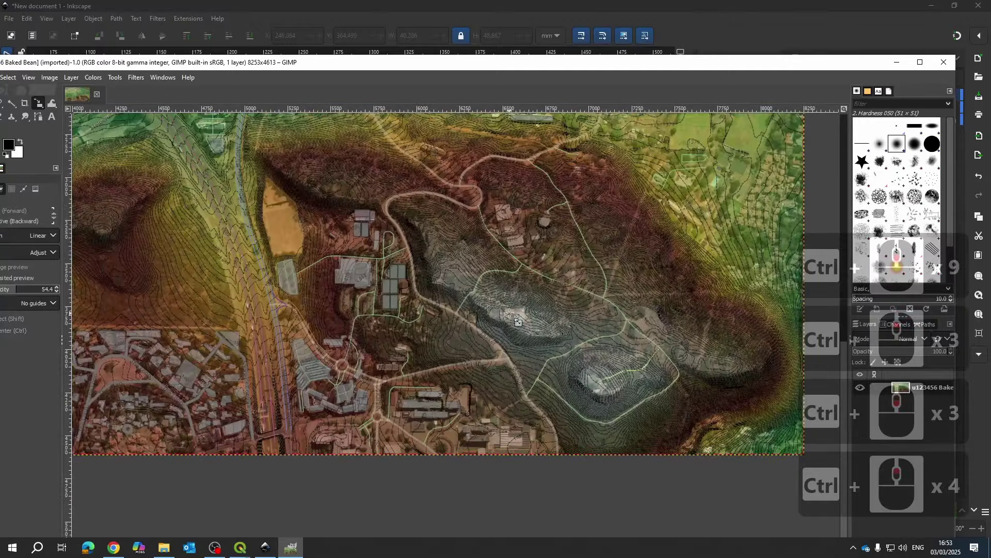
{"action": "scroll", "coordinate": [510, 313], "scroll_direction": "down", "scroll_amount": 3}
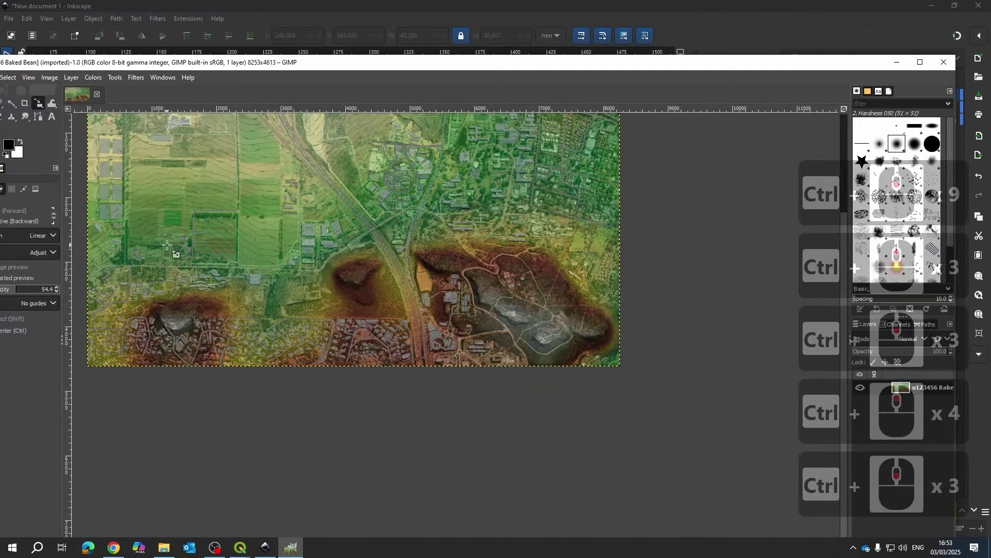
{"action": "scroll", "coordinate": [196, 170], "scroll_direction": "up", "scroll_amount": 1}
{"action": "left_click_drag", "start_coordinate": [203, 153], "coordinate": [217, 238]}
{"action": "left_click_drag", "start_coordinate": [256, 174], "coordinate": [221, 235]}
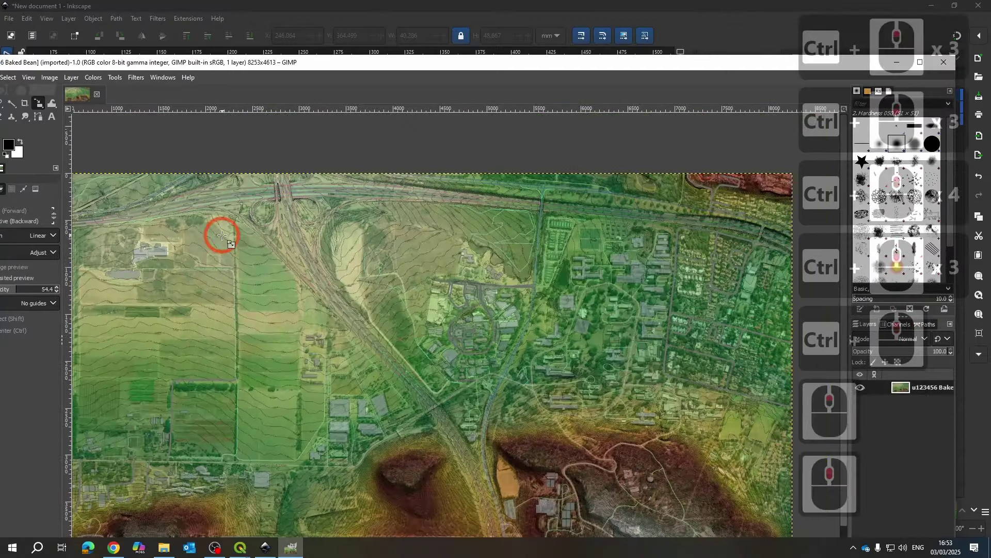
- Close GIMP and Inkscape, discarding the unsaved changes to New document 1
{"action": "left_click", "coordinate": [943, 62]}
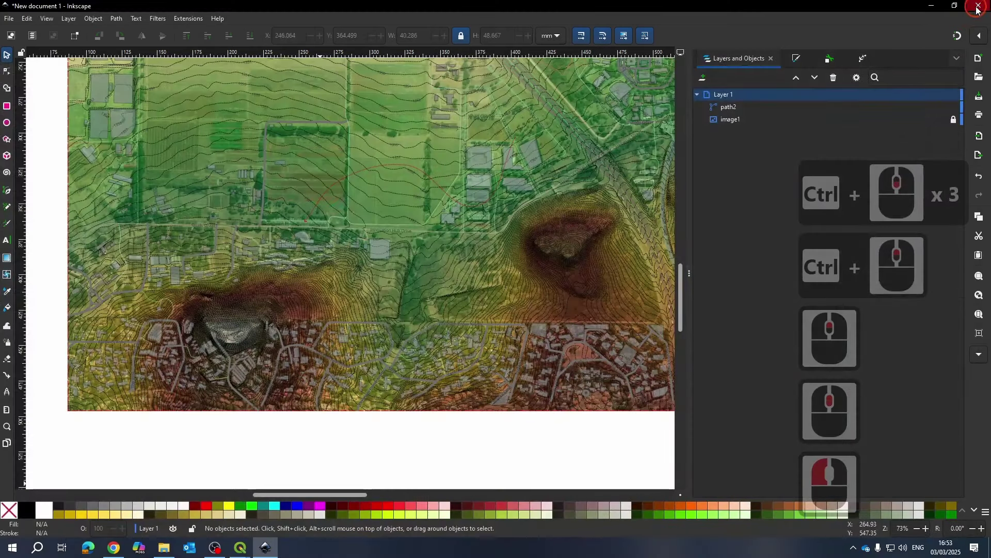
{"action": "left_click", "coordinate": [977, 9]}
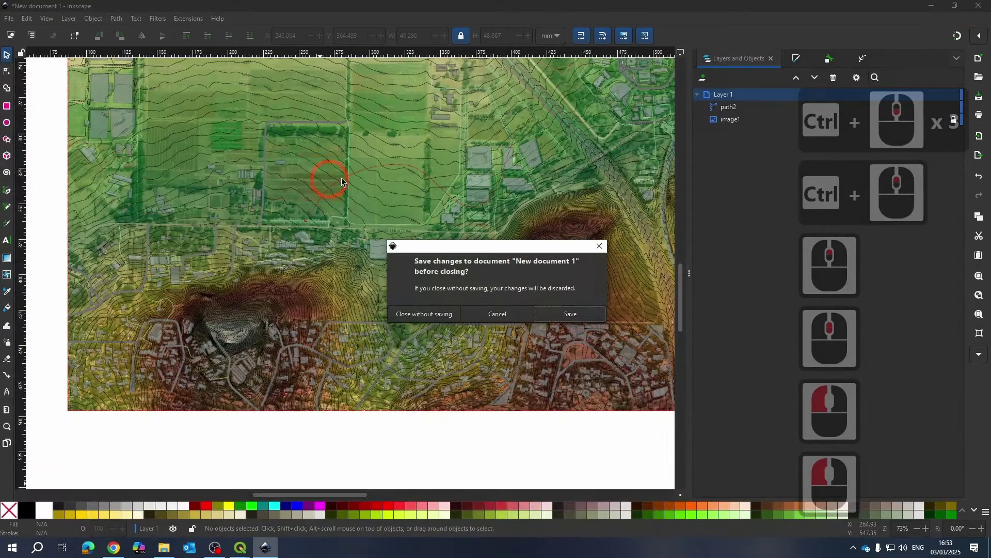
{"action": "left_click", "coordinate": [423, 314]}
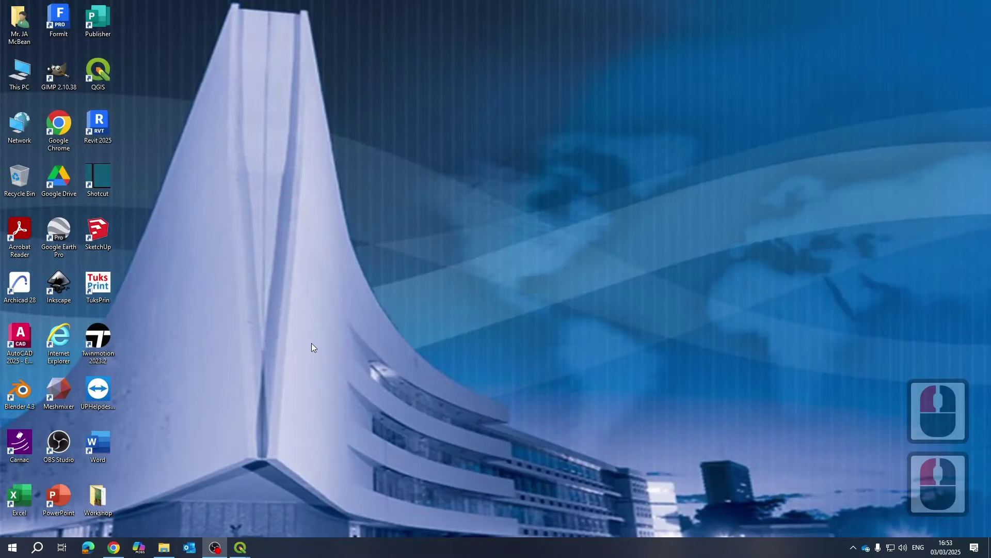